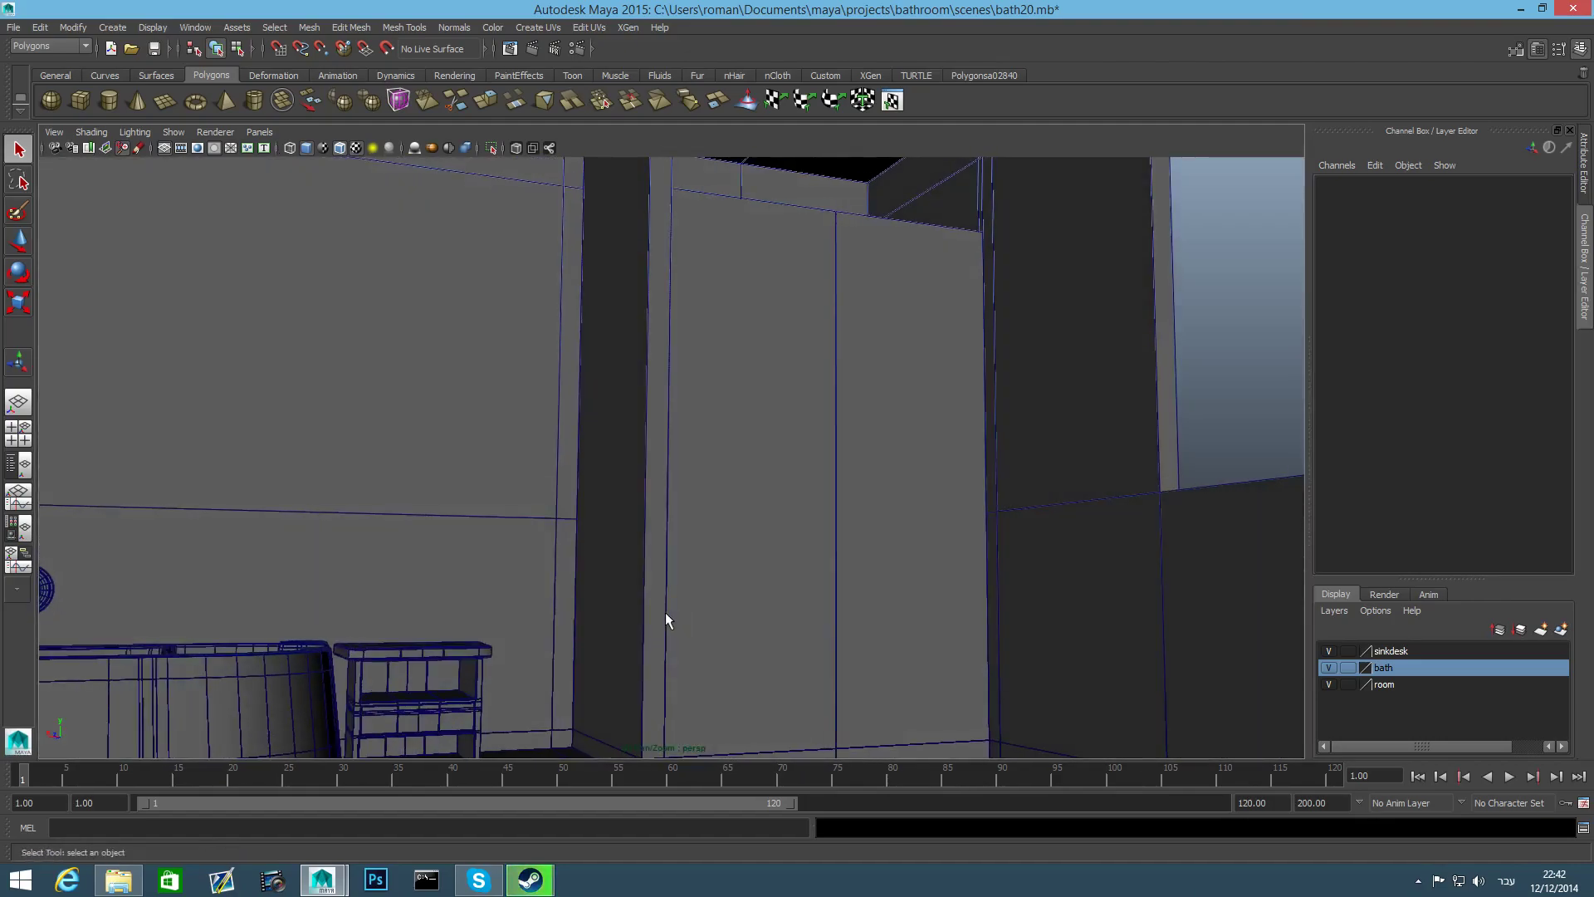
Add the two tall door panels covering the wall niche to the bath layer
{"action": "left_click", "coordinate": [666, 618]}
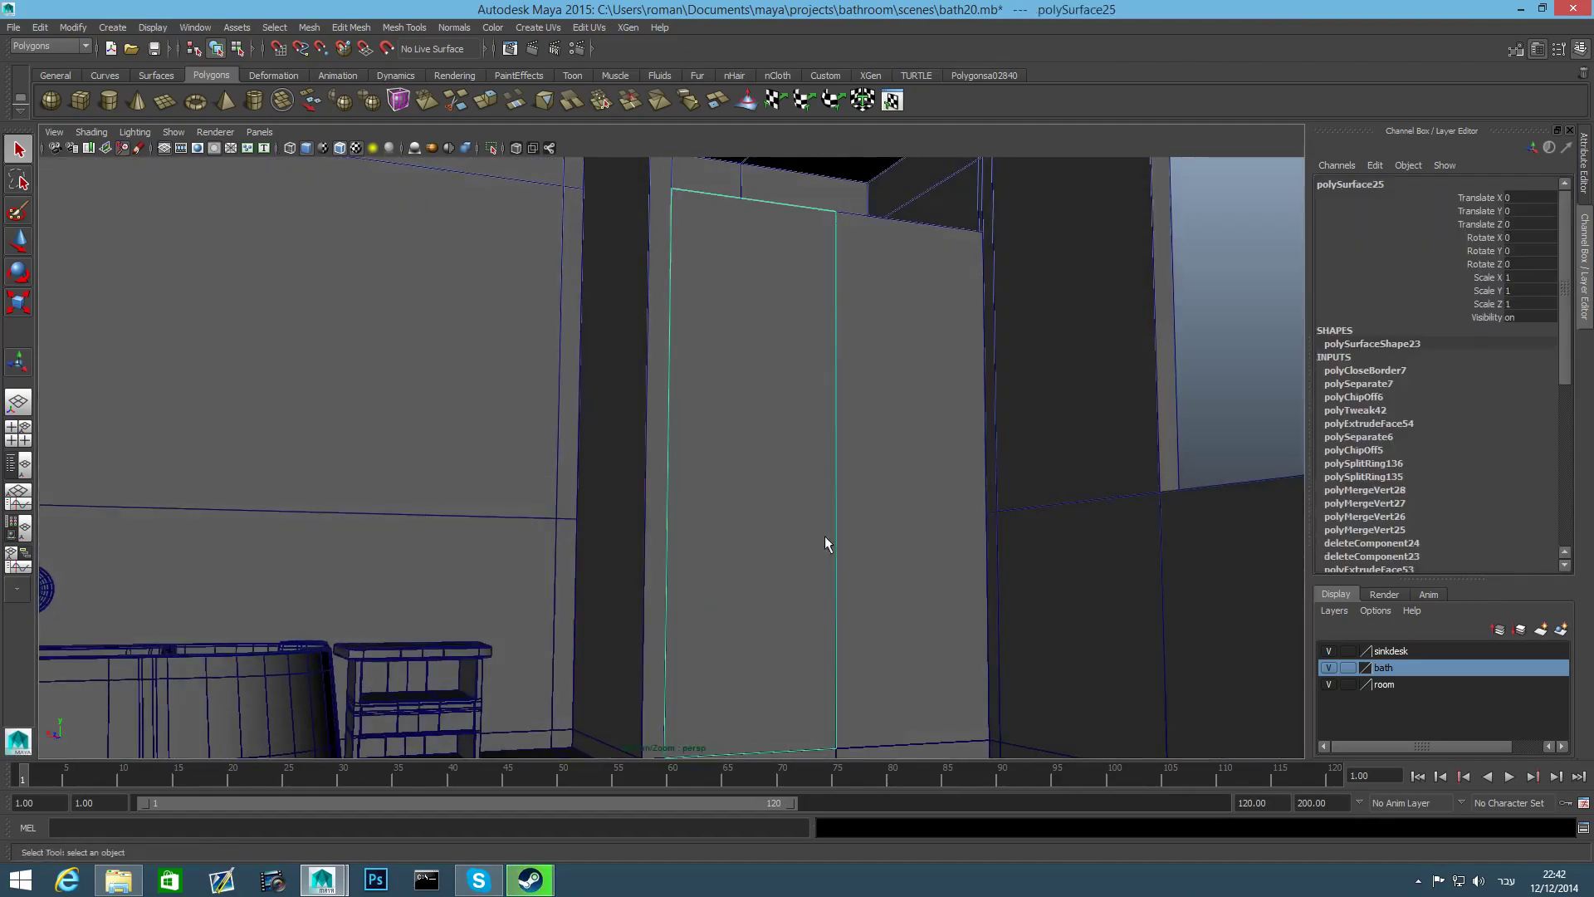
{"action": "right_click", "coordinate": [1387, 667]}
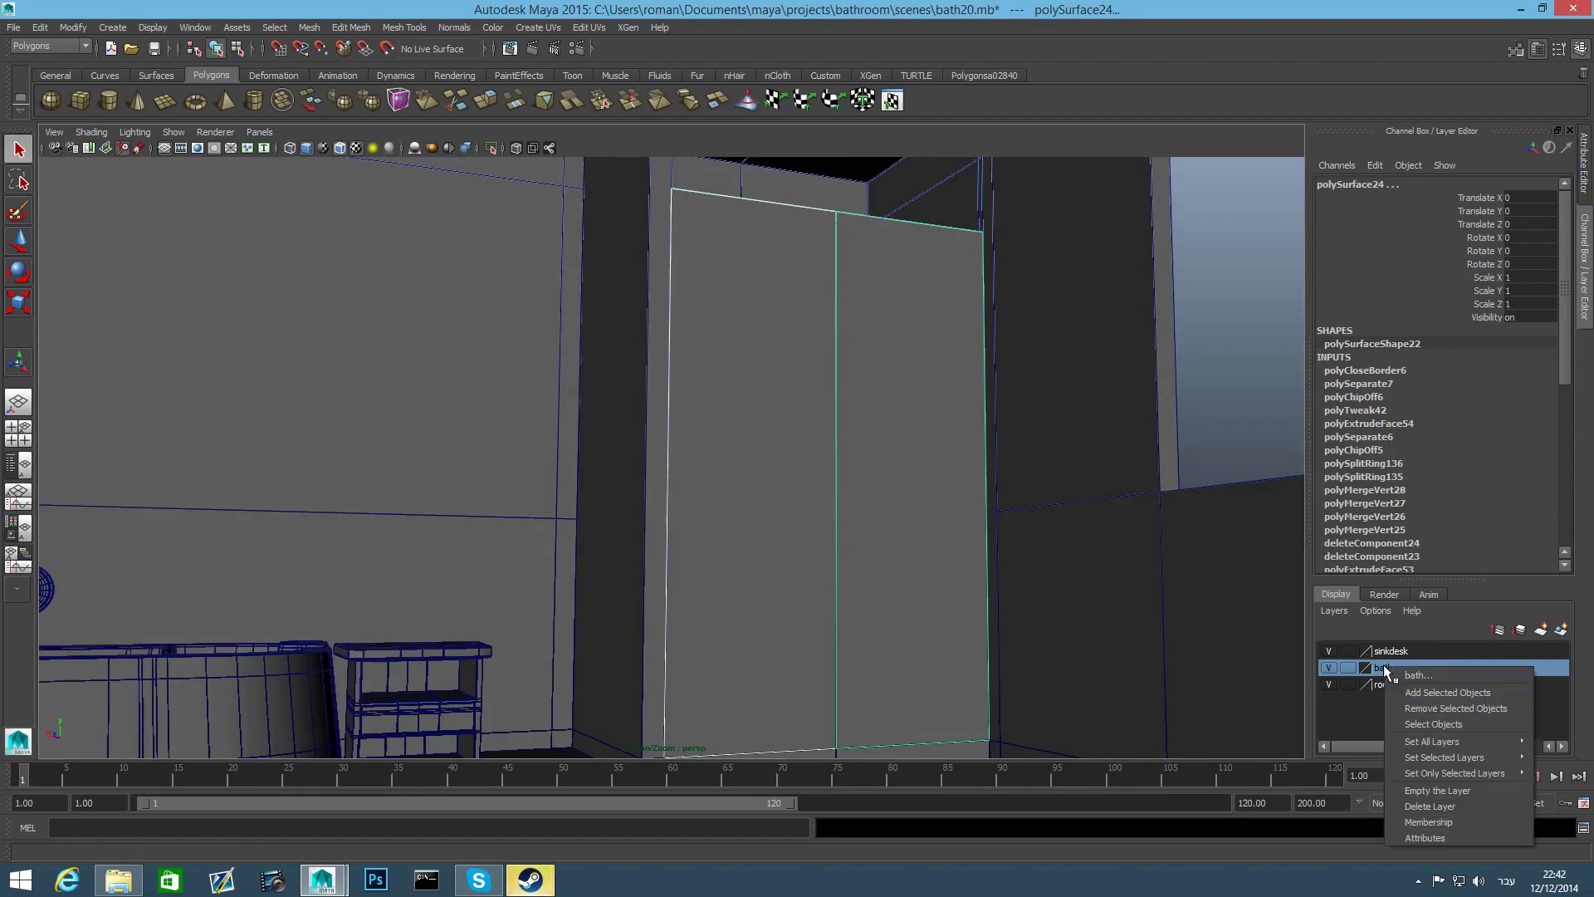
{"action": "left_click", "coordinate": [1428, 691]}
Hide the sinkdesk, bath and room layers
{"action": "left_click_drag", "start_coordinate": [743, 645], "coordinate": [551, 551], "text": "alt"}
{"action": "left_click", "coordinate": [1329, 651]}
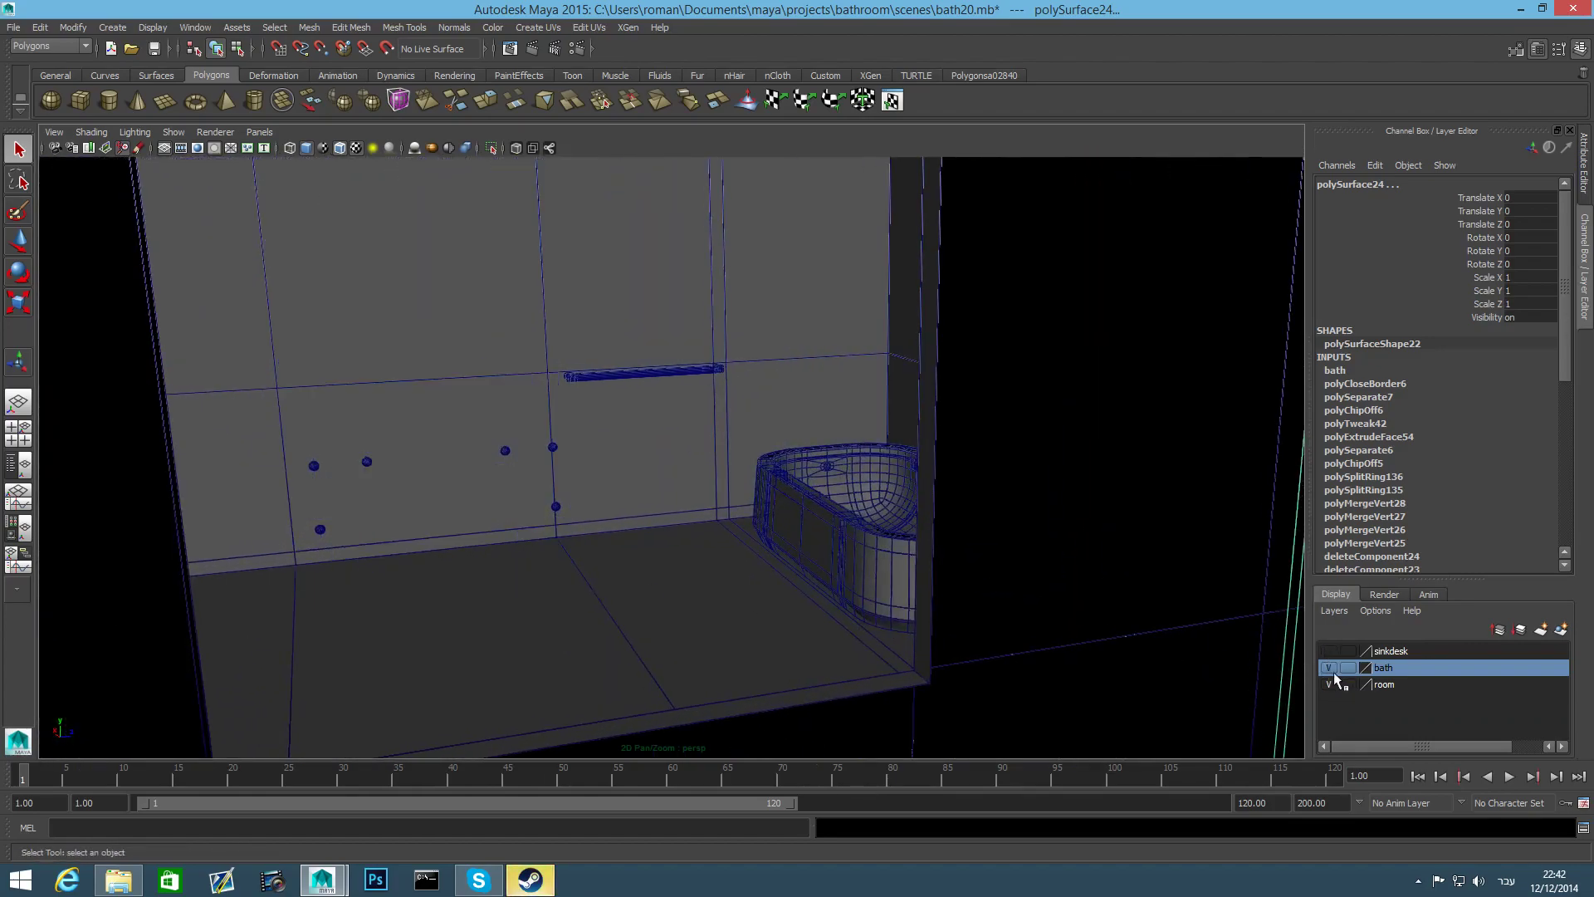
{"action": "left_click", "coordinate": [1329, 667]}
{"action": "left_click", "coordinate": [1332, 684]}
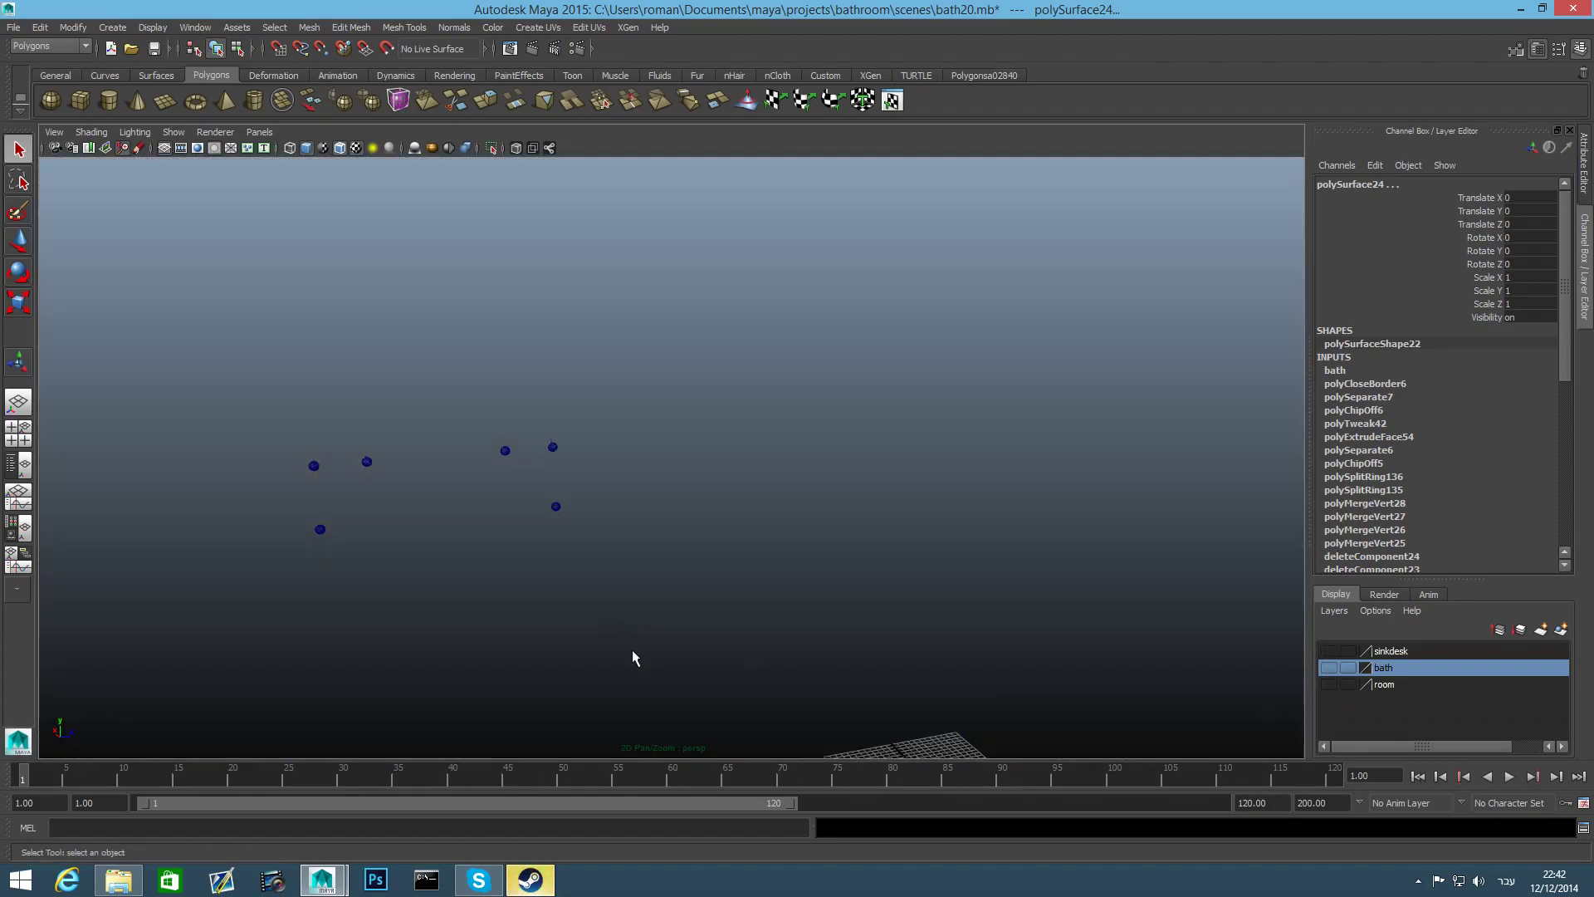
Add the six small spheres left in the scene to the bath layer
{"action": "right_click_drag", "start_coordinate": [631, 649], "coordinate": [567, 628], "text": "alt"}
{"action": "middle_click_drag", "start_coordinate": [567, 628], "coordinate": [635, 536], "text": "alt"}
{"action": "left_click_drag", "start_coordinate": [486, 581], "coordinate": [501, 592]}
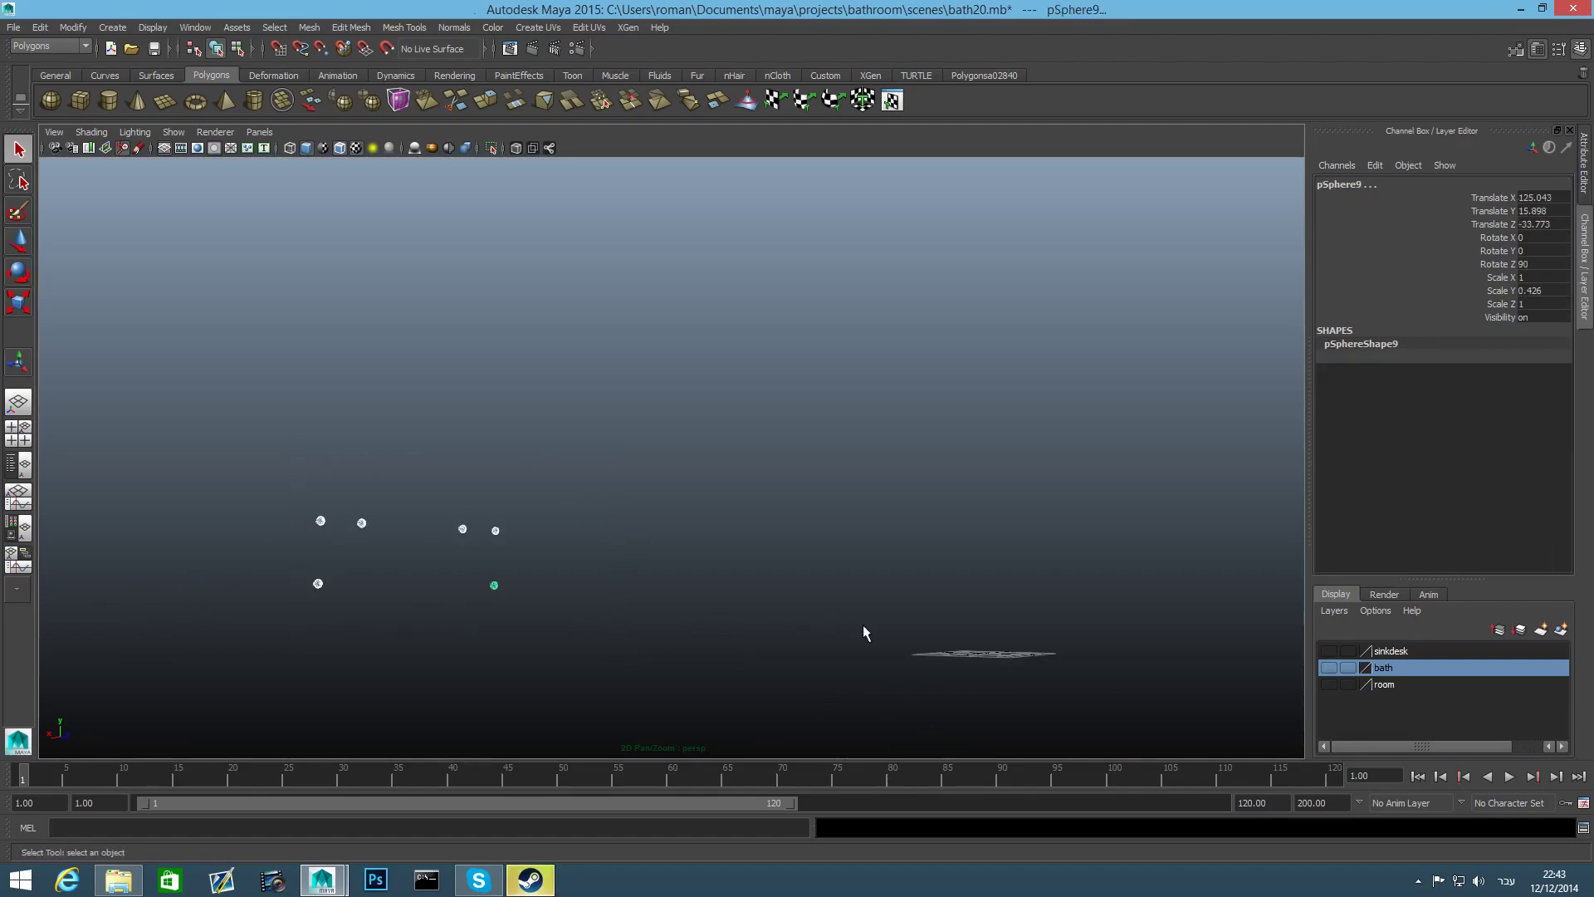
{"action": "right_click", "coordinate": [1388, 668]}
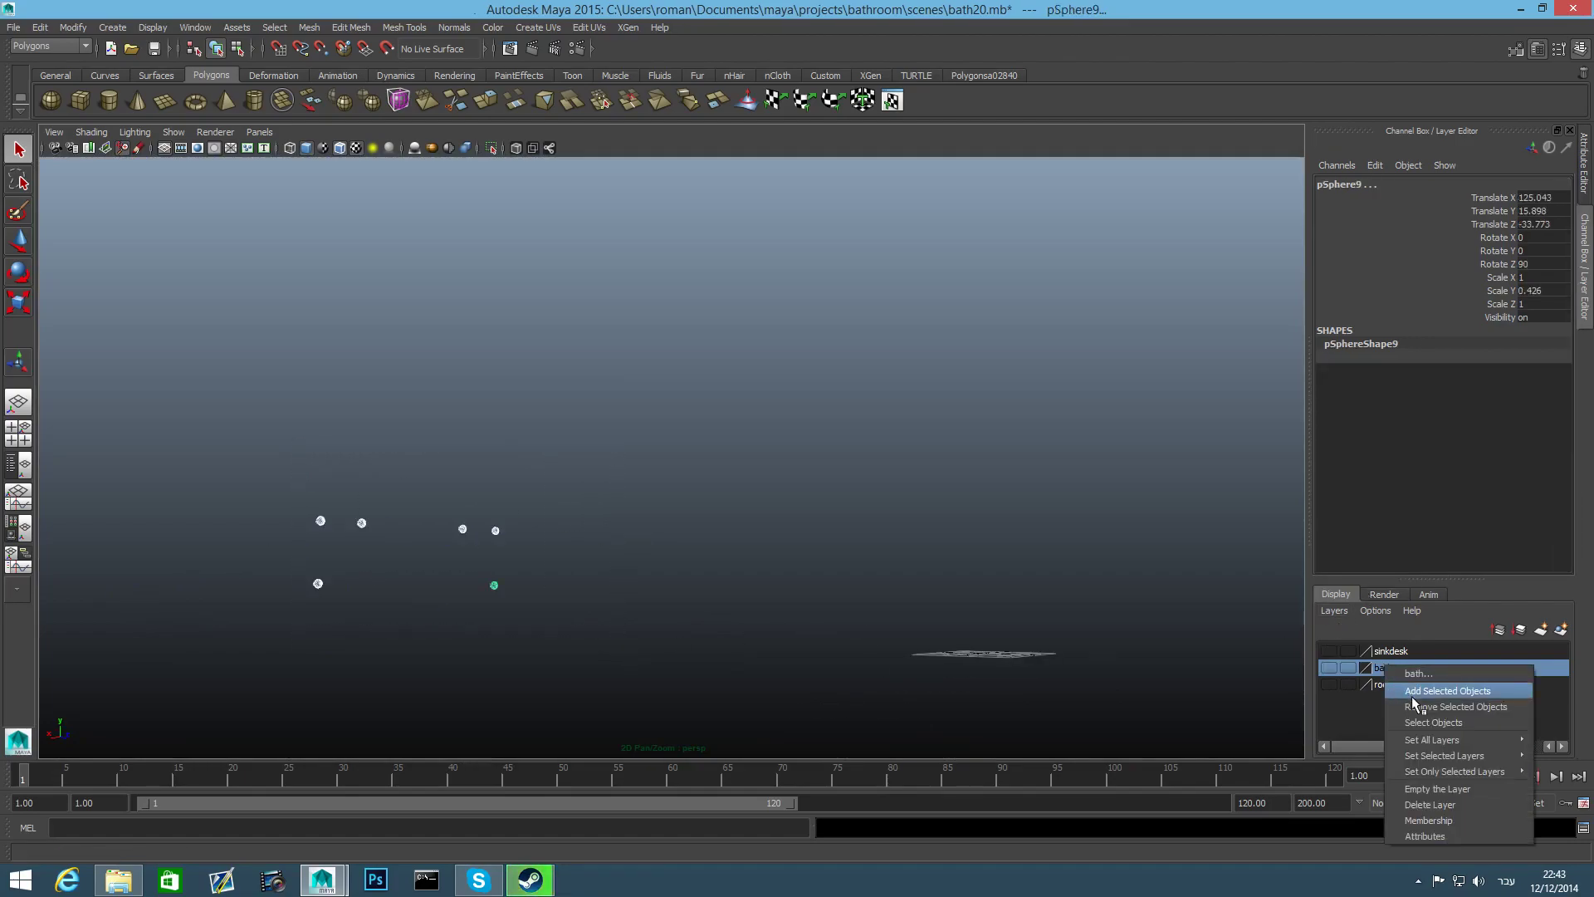
{"action": "left_click", "coordinate": [1415, 692]}
{"action": "left_click_drag", "start_coordinate": [838, 606], "coordinate": [911, 601], "text": "alt"}
{"action": "right_click_drag", "start_coordinate": [911, 601], "coordinate": [1153, 648], "text": "alt"}
{"action": "middle_click_drag", "start_coordinate": [1153, 647], "coordinate": [936, 590], "text": "alt"}
{"action": "right_click_drag", "start_coordinate": [935, 590], "coordinate": [1079, 690], "text": "alt"}
{"action": "middle_click_drag", "start_coordinate": [1079, 689], "coordinate": [943, 631], "text": "alt"}
{"action": "left_click_drag", "start_coordinate": [944, 631], "coordinate": [864, 651], "text": "alt"}
{"action": "right_click_drag", "start_coordinate": [865, 651], "coordinate": [1173, 620], "text": "alt"}
{"action": "middle_click_drag", "start_coordinate": [1173, 620], "coordinate": [843, 605], "text": "alt"}
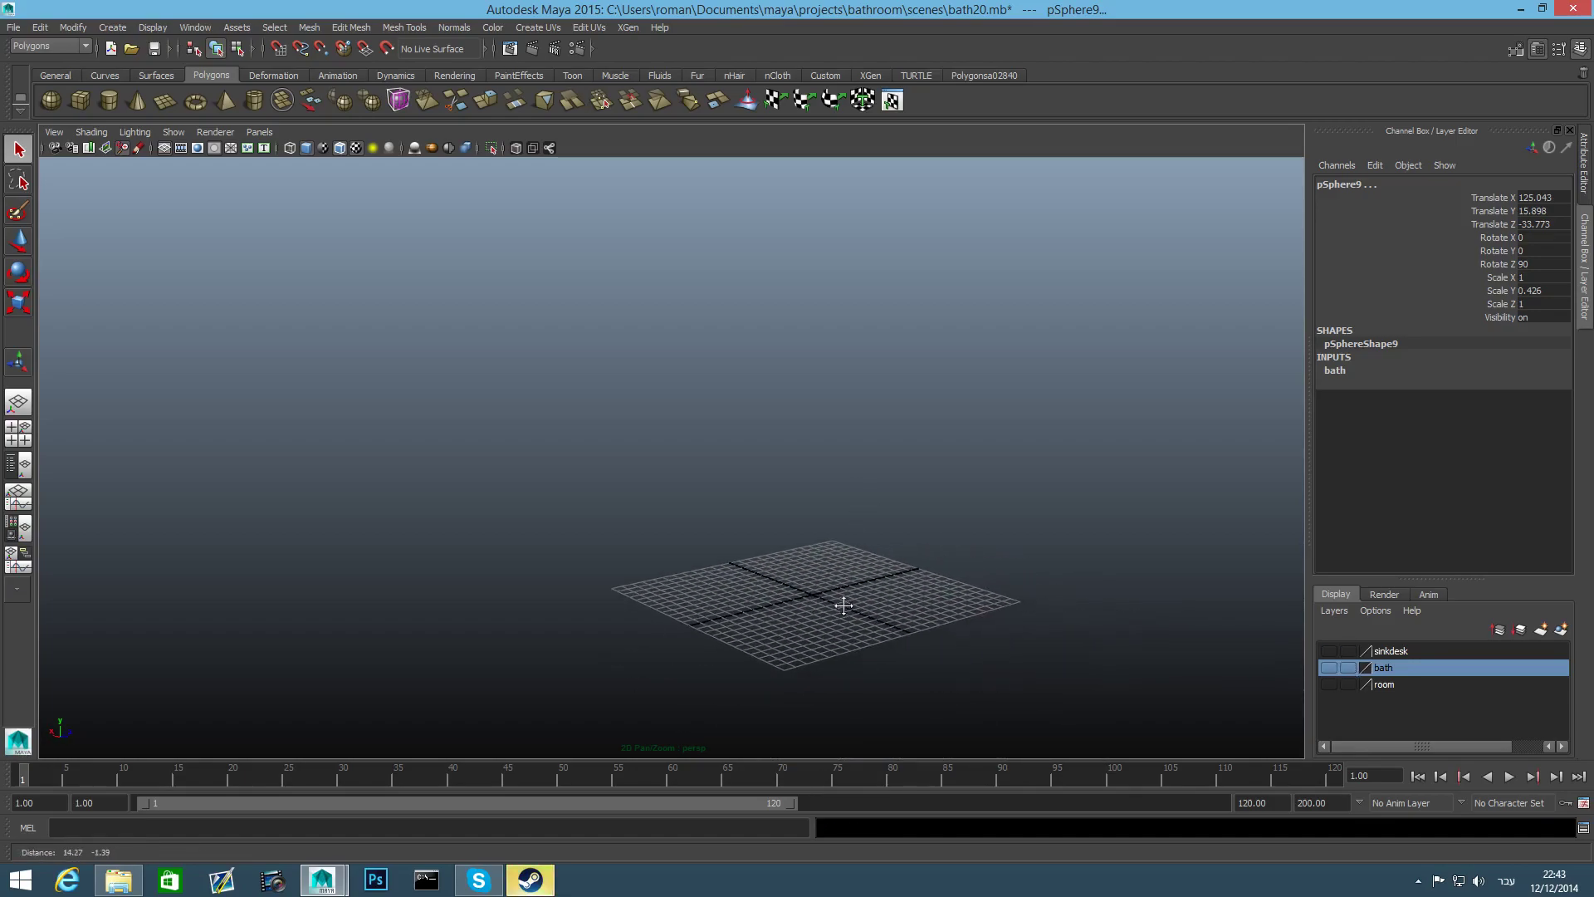
Show the room layer, examine the empty wall niche from several angles, and hide the layer again
{"action": "left_click", "coordinate": [1329, 649]}
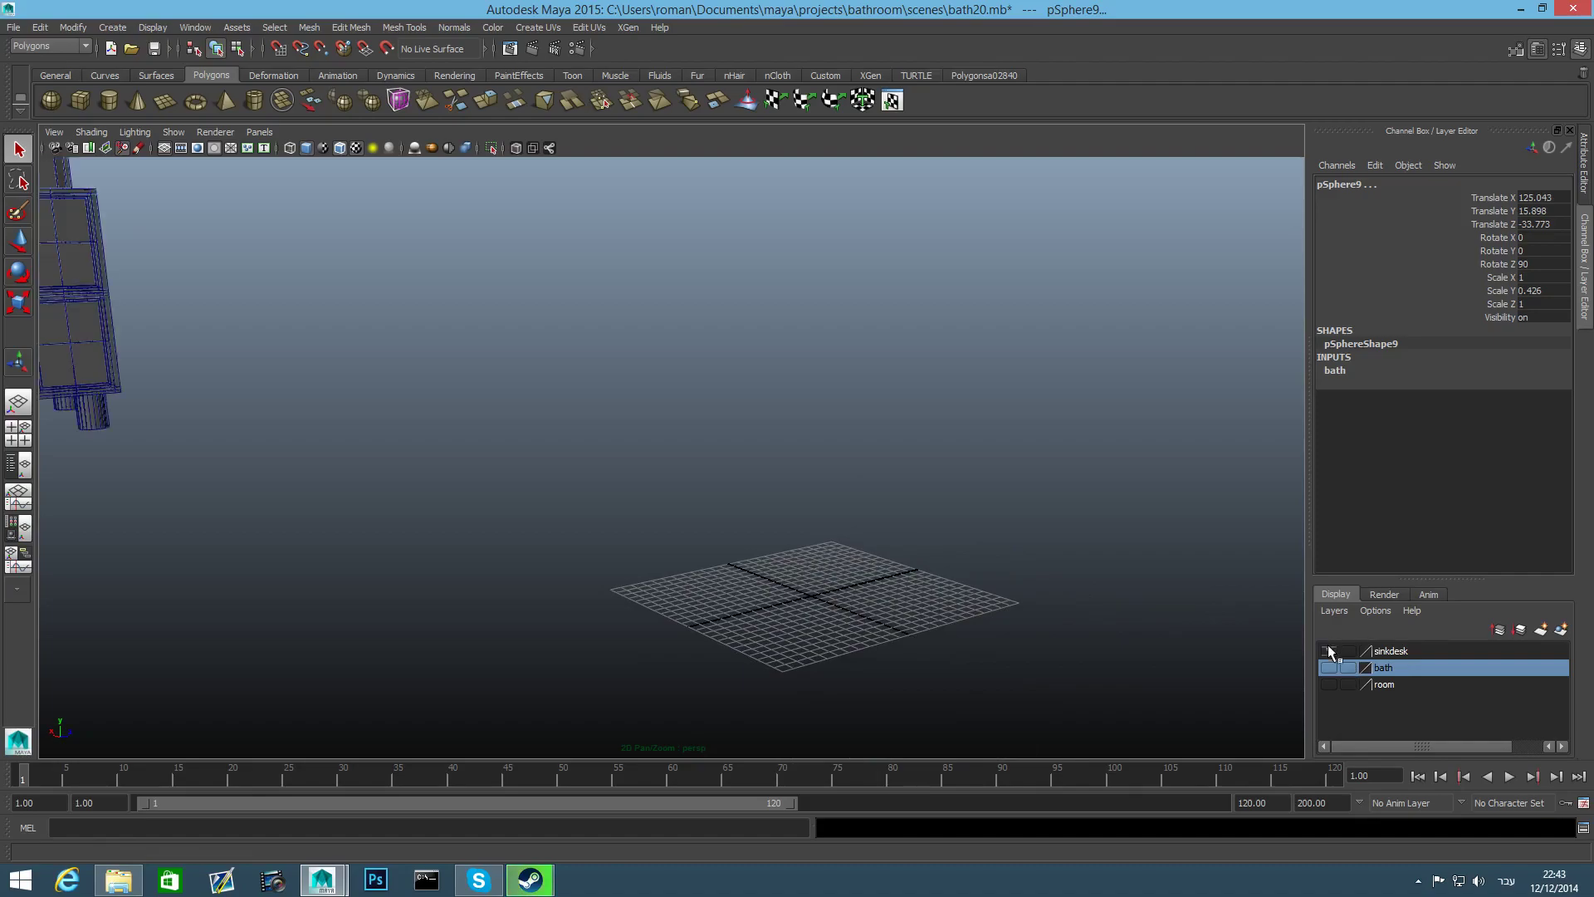
{"action": "left_click", "coordinate": [1328, 650]}
{"action": "left_click", "coordinate": [1333, 684]}
{"action": "left_click_drag", "start_coordinate": [971, 604], "coordinate": [1088, 531], "text": "alt"}
{"action": "right_click_drag", "start_coordinate": [1088, 530], "coordinate": [739, 532], "text": "alt"}
{"action": "middle_click_drag", "start_coordinate": [739, 532], "coordinate": [802, 676], "text": "alt"}
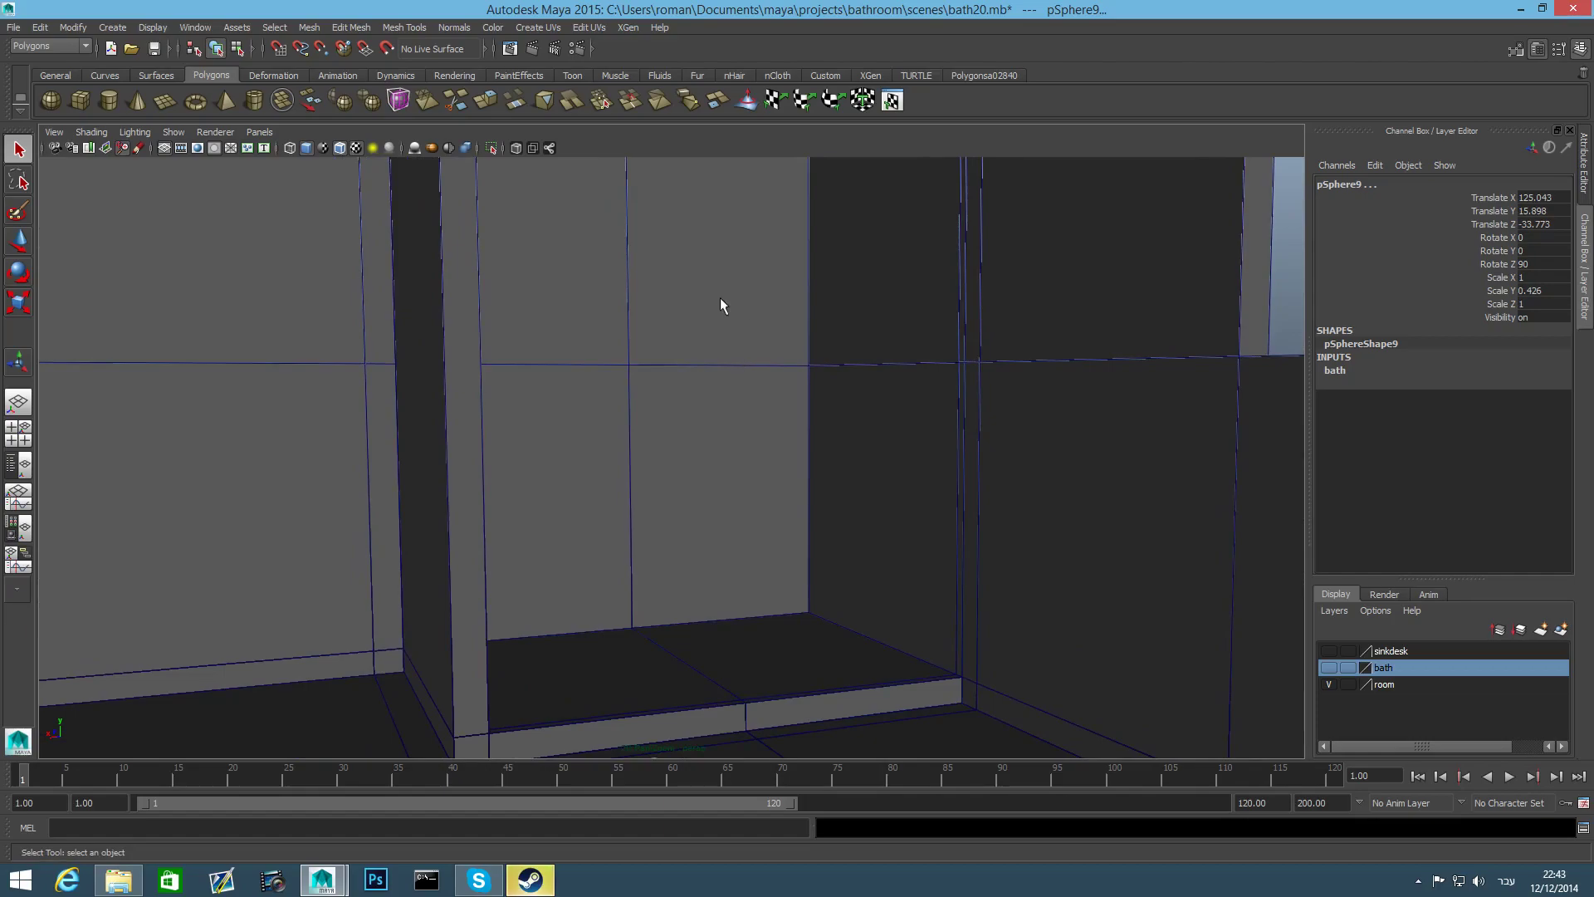
{"action": "middle_click_drag", "start_coordinate": [868, 384], "coordinate": [845, 528], "text": "alt"}
{"action": "right_click_drag", "start_coordinate": [845, 528], "coordinate": [853, 424], "text": "alt"}
{"action": "middle_click_drag", "start_coordinate": [853, 423], "coordinate": [860, 467], "text": "alt"}
{"action": "right_click_drag", "start_coordinate": [859, 467], "coordinate": [775, 436], "text": "alt"}
{"action": "right_click_drag", "start_coordinate": [869, 274], "coordinate": [896, 456], "text": "alt"}
{"action": "left_click_drag", "start_coordinate": [809, 413], "coordinate": [812, 418], "text": "alt"}
{"action": "left_click_drag", "start_coordinate": [785, 363], "coordinate": [837, 449], "text": "alt"}
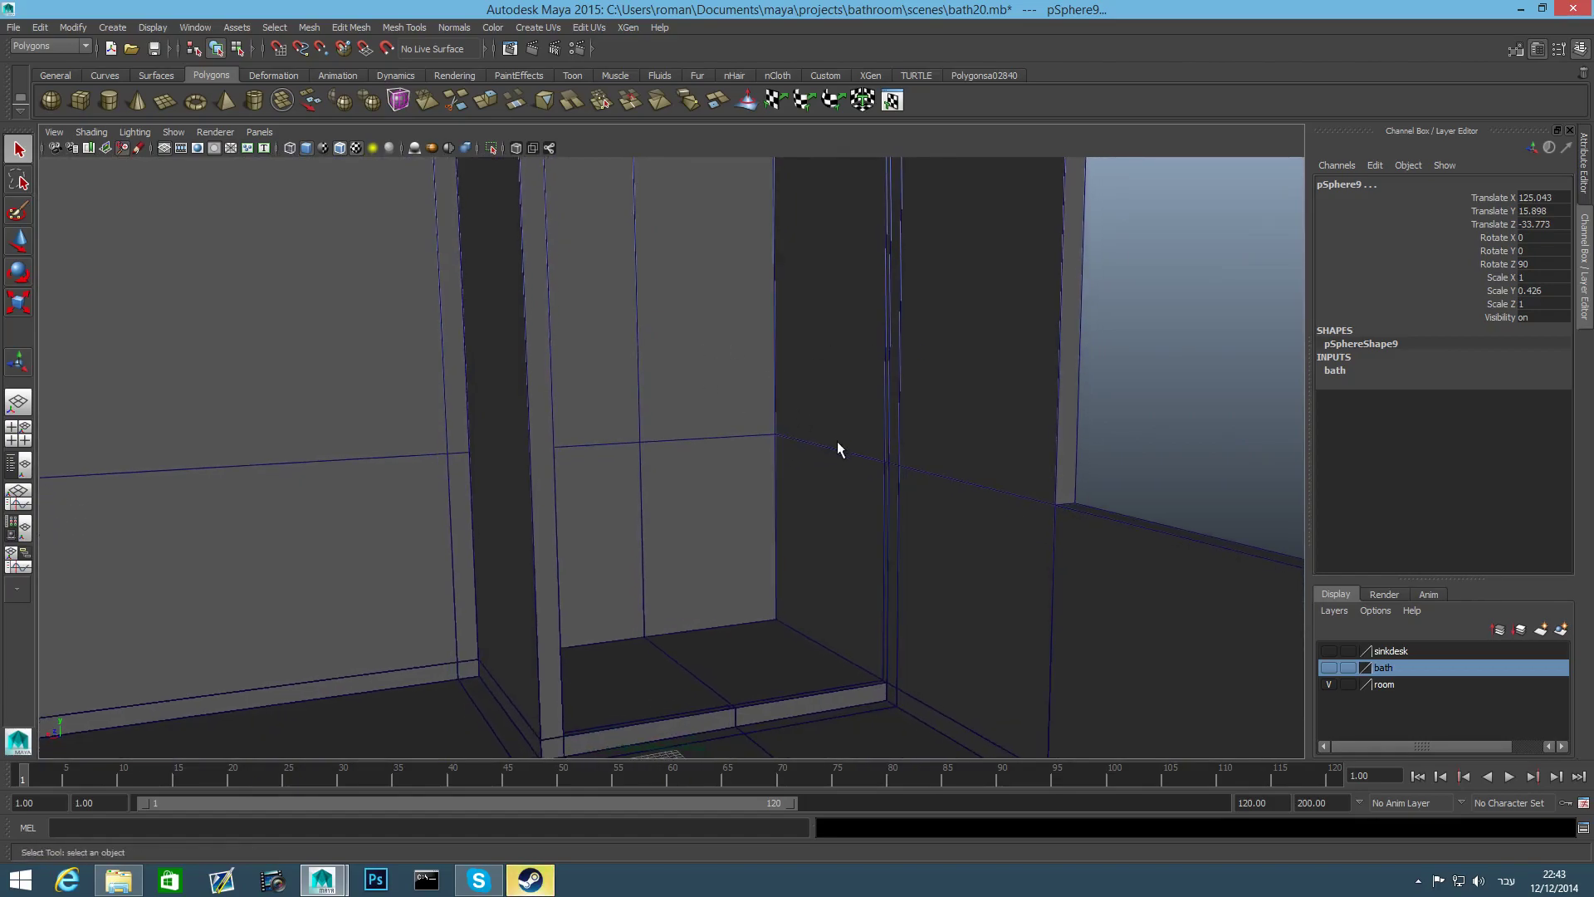
{"action": "left_click", "coordinate": [1329, 668]}
{"action": "left_click", "coordinate": [1329, 667]}
{"action": "left_click", "coordinate": [1329, 684]}
Create a polygon cube at the grid's origin
{"action": "left_click_drag", "start_coordinate": [882, 632], "coordinate": [777, 641], "text": "alt"}
{"action": "scroll", "coordinate": [777, 642], "scroll_direction": "up", "scroll_amount": 3}
{"action": "left_click_drag", "start_coordinate": [669, 276], "coordinate": [722, 430], "text": "alt"}
{"action": "left_click", "coordinate": [80, 100]}
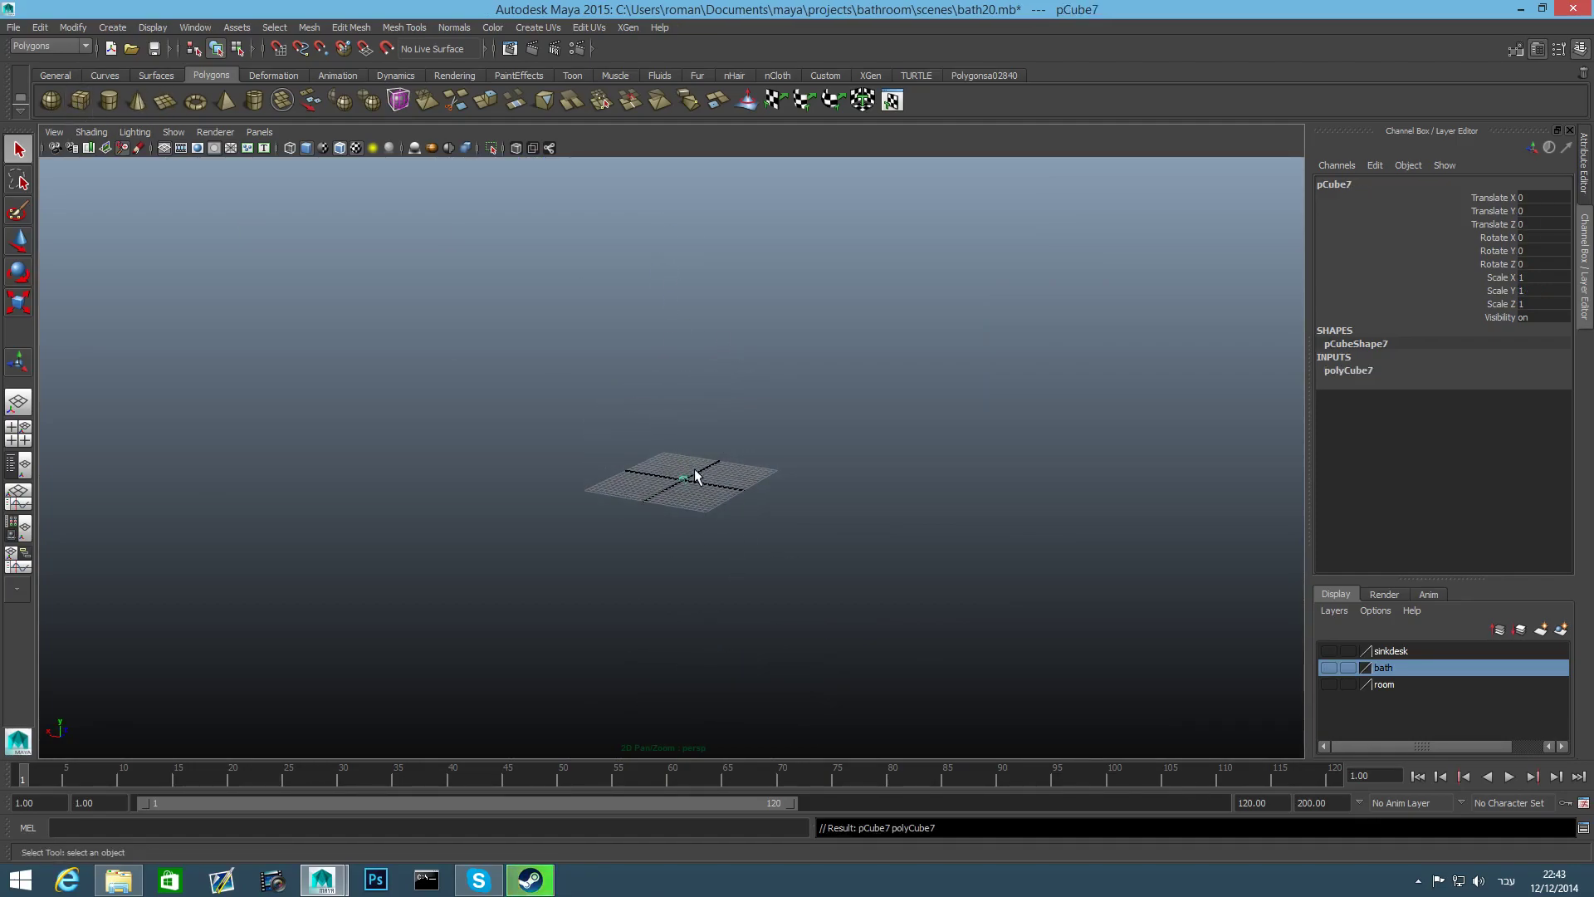
{"action": "key", "text": "f"}
{"action": "mouse_move", "coordinate": [704, 471]}
{"action": "left_mouse_down", "text": "alt"}
{"action": "mouse_move", "coordinate": [839, 473]}
{"action": "mouse_move", "coordinate": [727, 474]}
{"action": "left_mouse_up", "text": "alt"}
{"action": "scroll", "coordinate": [727, 475], "scroll_direction": "down", "scroll_amount": 2}
Scale the cube into a thin upright slab, about 2.45 in X and 0.19 in Z
{"action": "key", "text": "r"}
{"action": "left_click_drag", "start_coordinate": [904, 470], "coordinate": [984, 504]}
{"action": "left_click", "coordinate": [753, 474]}
{"action": "key", "text": "ctrl+z"}
{"action": "left_click_drag", "start_coordinate": [755, 475], "coordinate": [725, 441]}
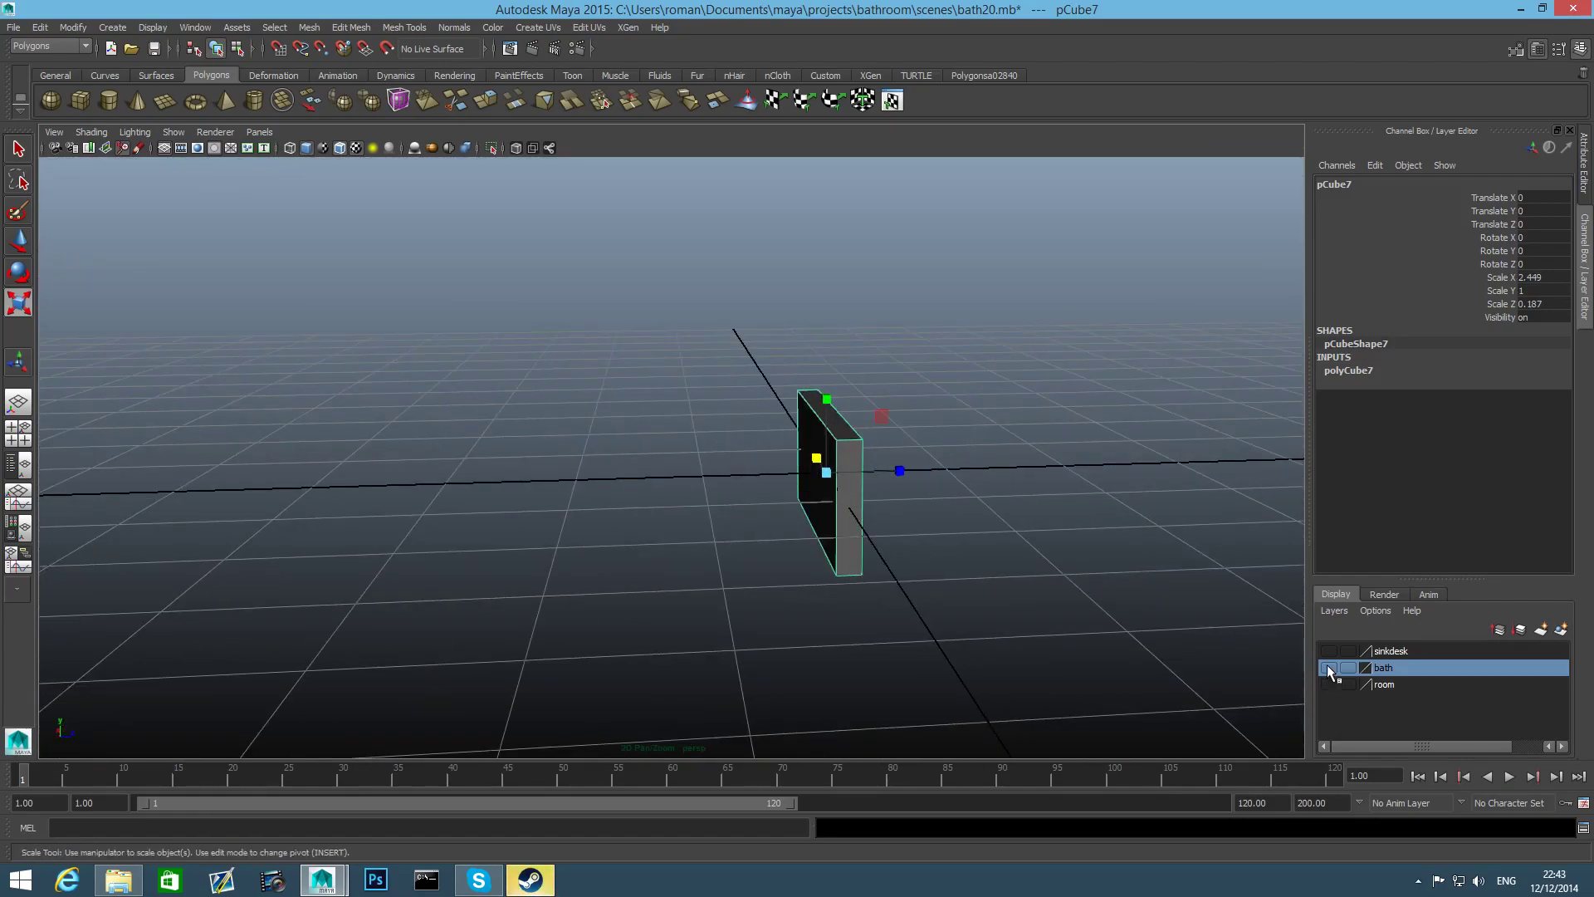
Show the bath and room layers and move the slab up to the room's wall for a size comparison
{"action": "left_click_drag", "start_coordinate": [818, 552], "coordinate": [961, 525], "text": "alt"}
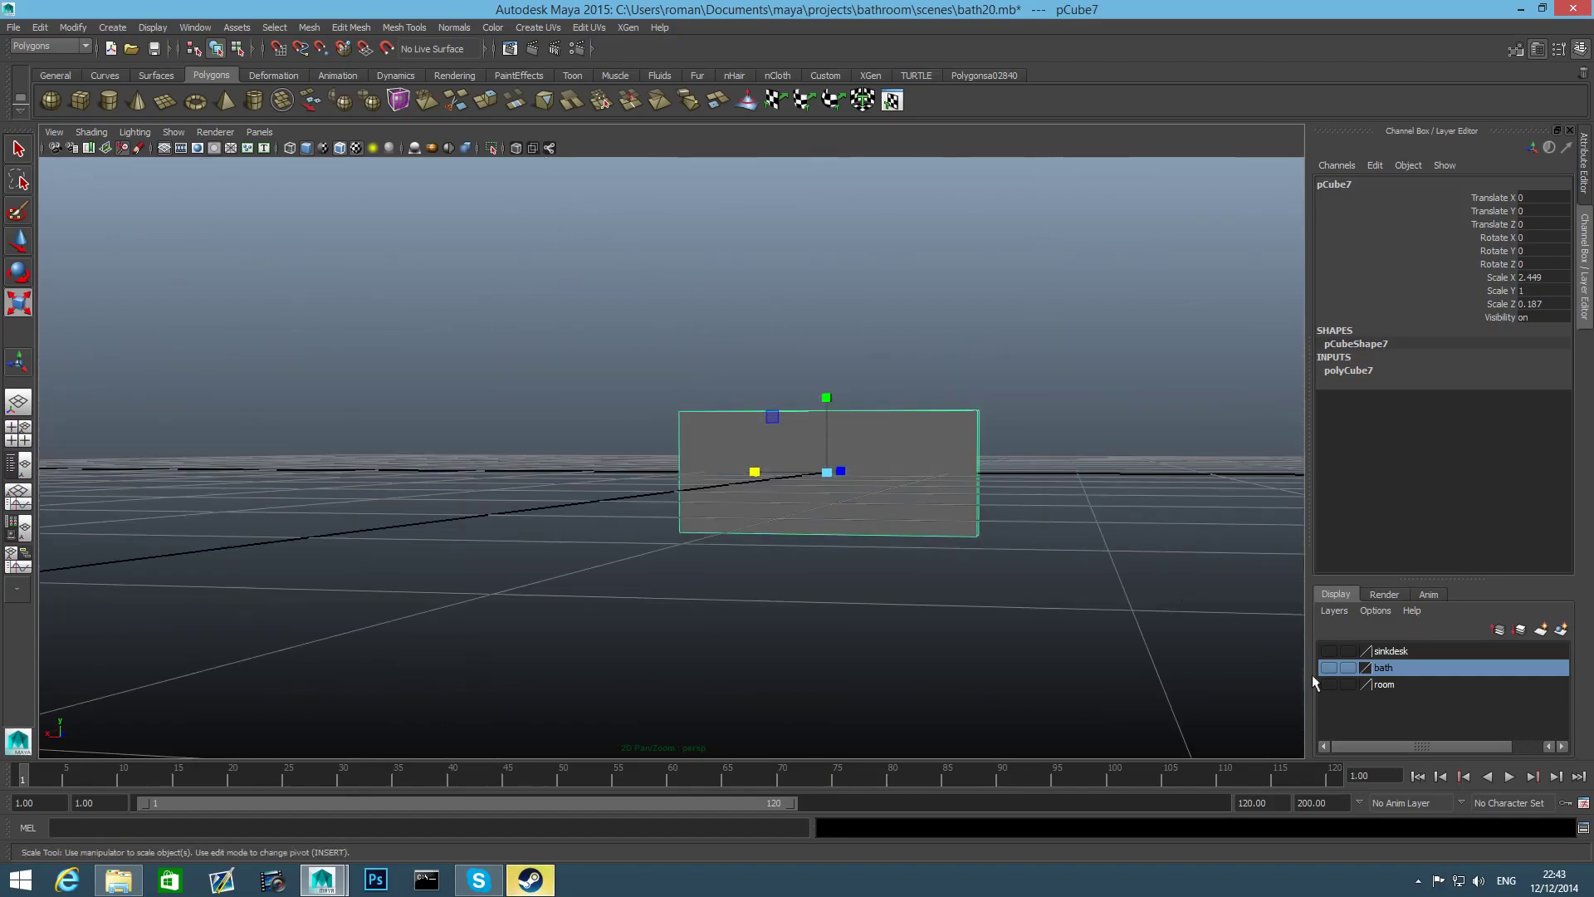
{"action": "left_click", "coordinate": [1328, 668]}
{"action": "left_click", "coordinate": [1328, 684]}
{"action": "middle_click_drag", "start_coordinate": [1044, 644], "coordinate": [928, 889], "text": "alt"}
{"action": "right_click_drag", "start_coordinate": [872, 664], "coordinate": [698, 536], "text": "alt"}
{"action": "middle_click_drag", "start_coordinate": [697, 536], "coordinate": [735, 598], "text": "alt"}
{"action": "key", "text": "w"}
{"action": "left_click_drag", "start_coordinate": [745, 592], "coordinate": [802, 440]}
{"action": "right_click_drag", "start_coordinate": [801, 440], "coordinate": [623, 478], "text": "alt"}
{"action": "left_click_drag", "start_coordinate": [986, 442], "coordinate": [989, 473], "text": "alt"}
{"action": "middle_click_drag", "start_coordinate": [989, 473], "coordinate": [622, 579], "text": "alt"}
{"action": "left_click_drag", "start_coordinate": [297, 586], "coordinate": [1081, 624]}
Scale the slab to about 6.2 in X, 2.95 in Y and 0.475 in Z, shifting it along the wall to about X -49.3
{"action": "key", "text": "r"}
{"action": "left_click_drag", "start_coordinate": [1163, 590], "coordinate": [1100, 652]}
{"action": "key", "text": "w"}
{"action": "left_click_drag", "start_coordinate": [965, 514], "coordinate": [690, 498]}
{"action": "middle_click_drag", "start_coordinate": [929, 556], "coordinate": [820, 452], "text": "alt"}
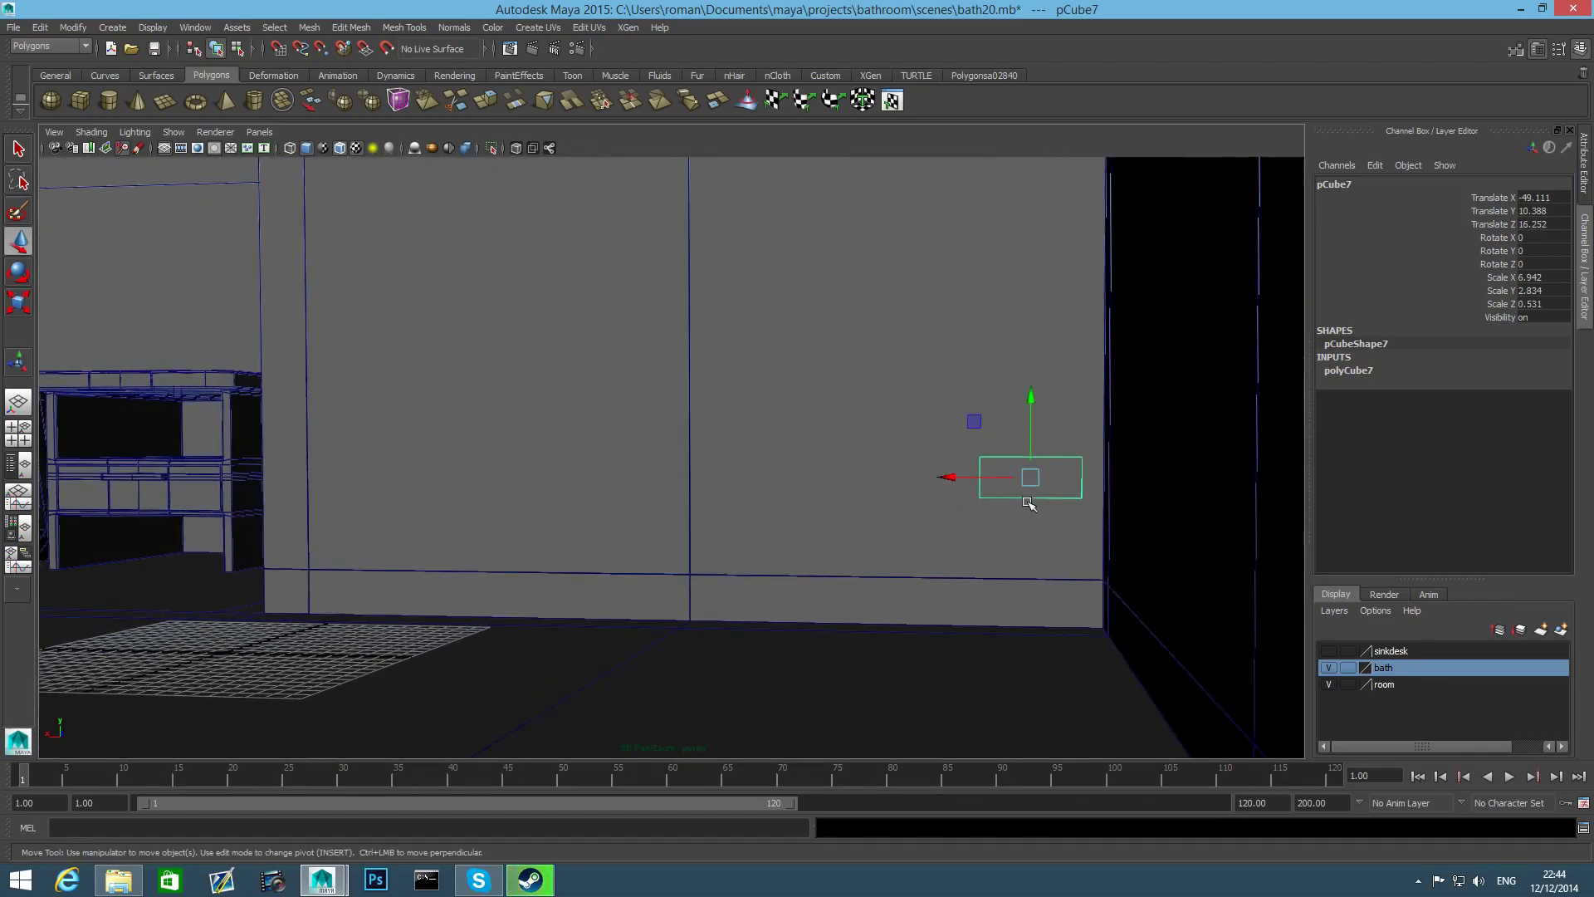
{"action": "left_click_drag", "start_coordinate": [947, 471], "coordinate": [1029, 480]}
{"action": "key", "text": "r"}
{"action": "mouse_move", "coordinate": [1036, 403]}
{"action": "left_mouse_down"}
{"action": "mouse_move", "coordinate": [1033, 370]}
{"action": "mouse_move", "coordinate": [1035, 392]}
{"action": "left_mouse_up"}
{"action": "key", "text": "w"}
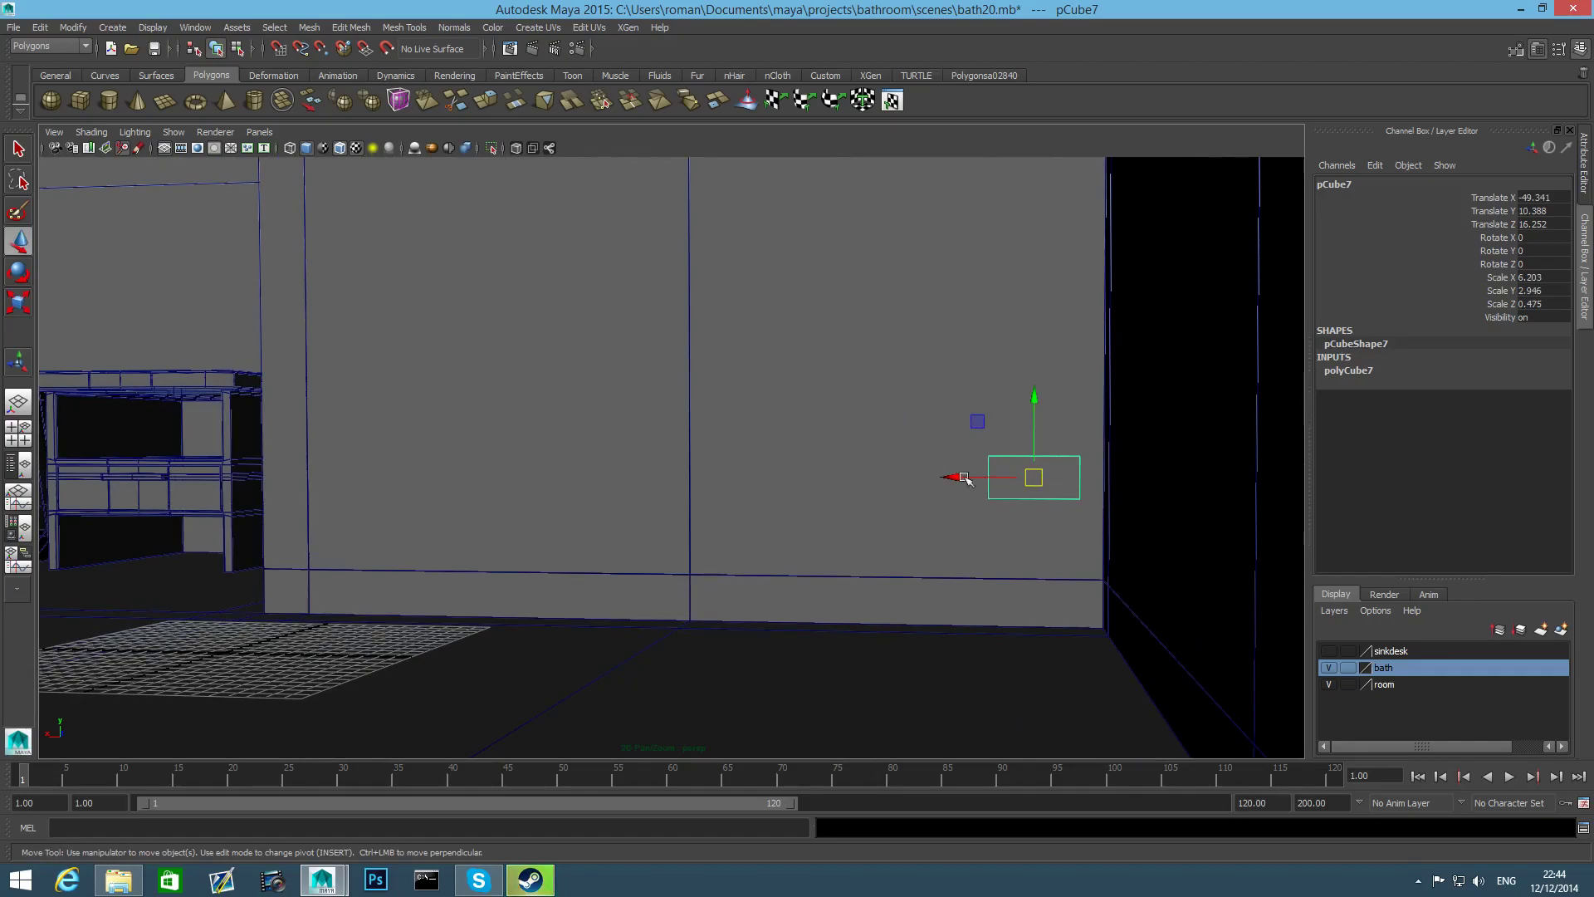
Move the slab along X to about -70 and hide the bath and room layers
{"action": "left_click_drag", "start_coordinate": [946, 476], "coordinate": [1262, 478]}
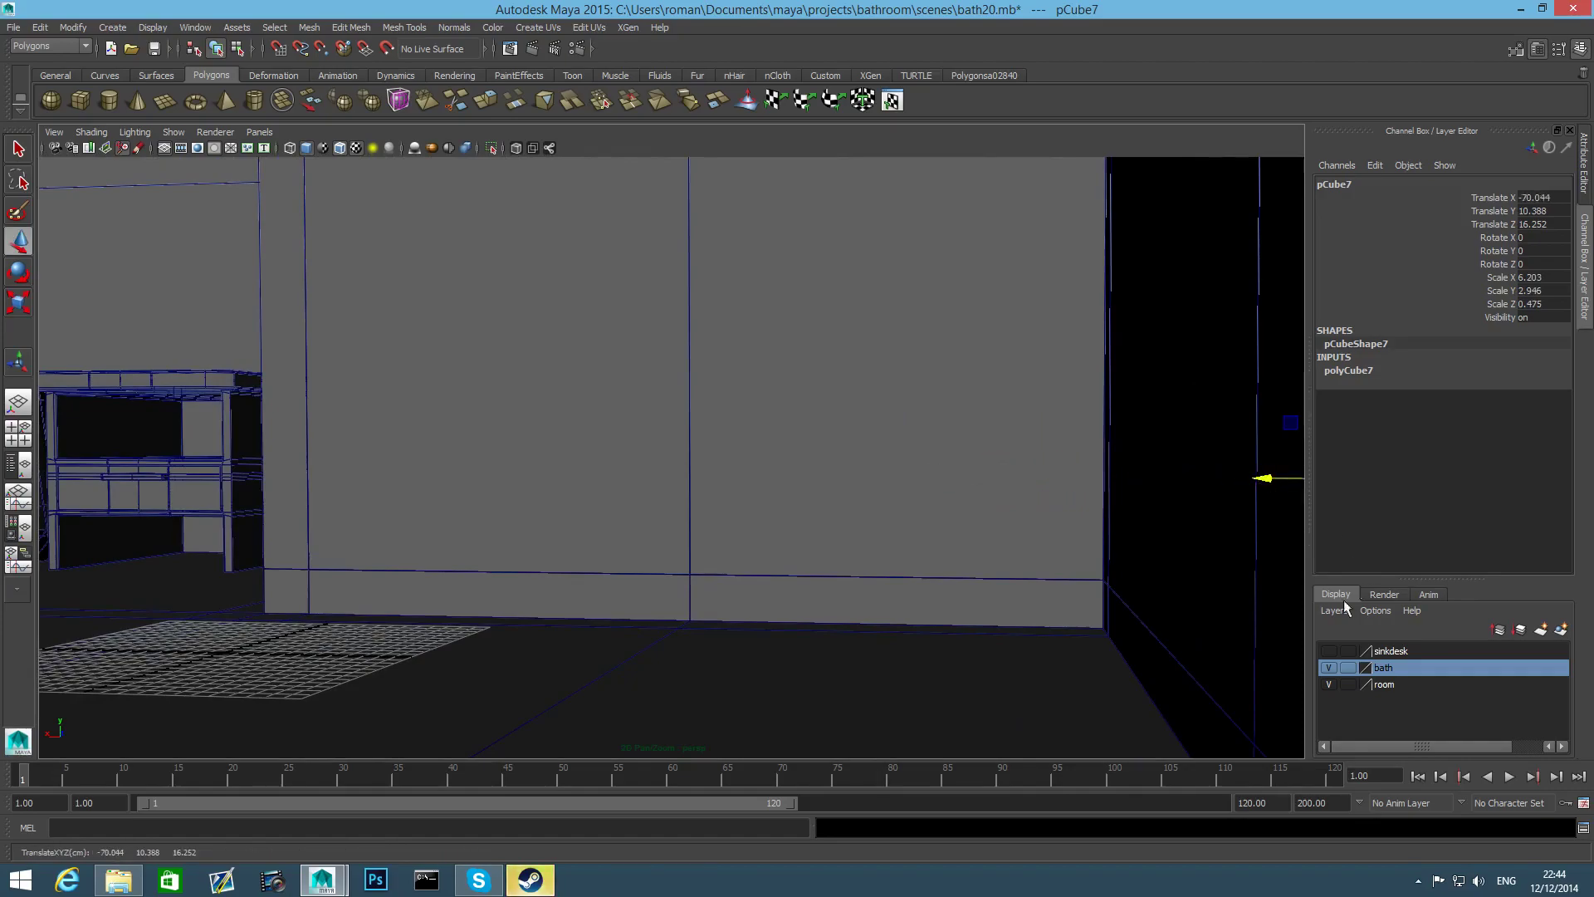
{"action": "left_click", "coordinate": [1328, 668]}
{"action": "left_click", "coordinate": [1329, 684]}
{"action": "right_click_drag", "start_coordinate": [1071, 646], "coordinate": [973, 637], "text": "alt"}
{"action": "left_click_drag", "start_coordinate": [973, 638], "coordinate": [970, 652], "text": "alt"}
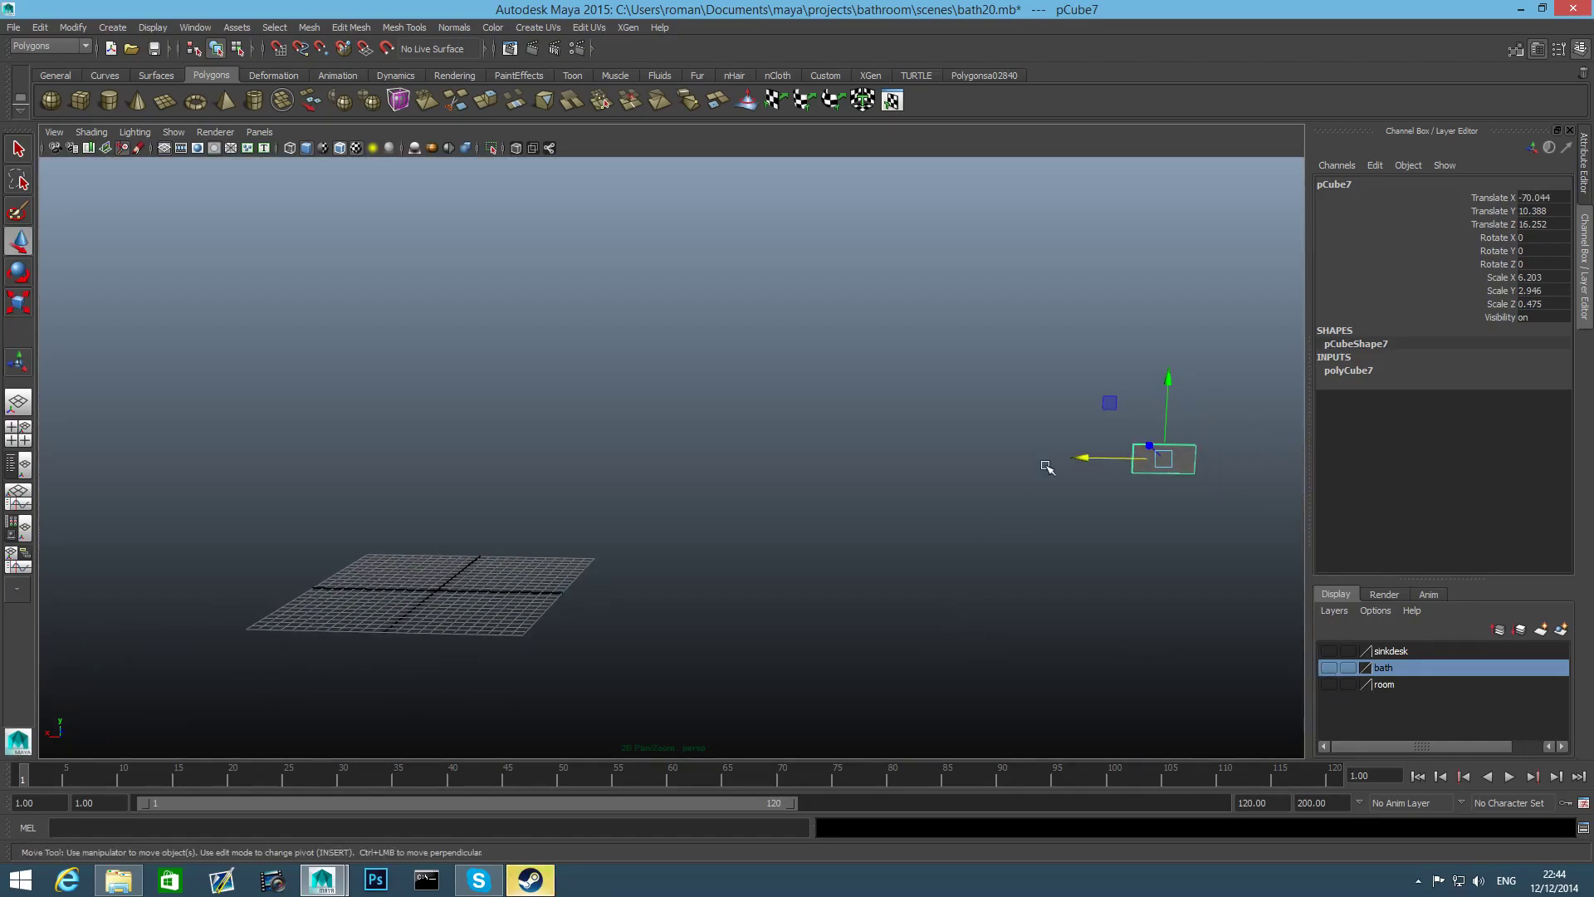
Move the slab back to the grid's centre, at about X 0.06, Y -0.07 and Z 0.29
{"action": "left_click_drag", "start_coordinate": [1082, 454], "coordinate": [333, 578]}
{"action": "middle_click_drag", "start_coordinate": [532, 569], "coordinate": [988, 527], "text": "alt"}
{"action": "left_click_drag", "start_coordinate": [778, 329], "coordinate": [780, 425]}
{"action": "left_click_drag", "start_coordinate": [778, 524], "coordinate": [1065, 570], "text": "alt"}
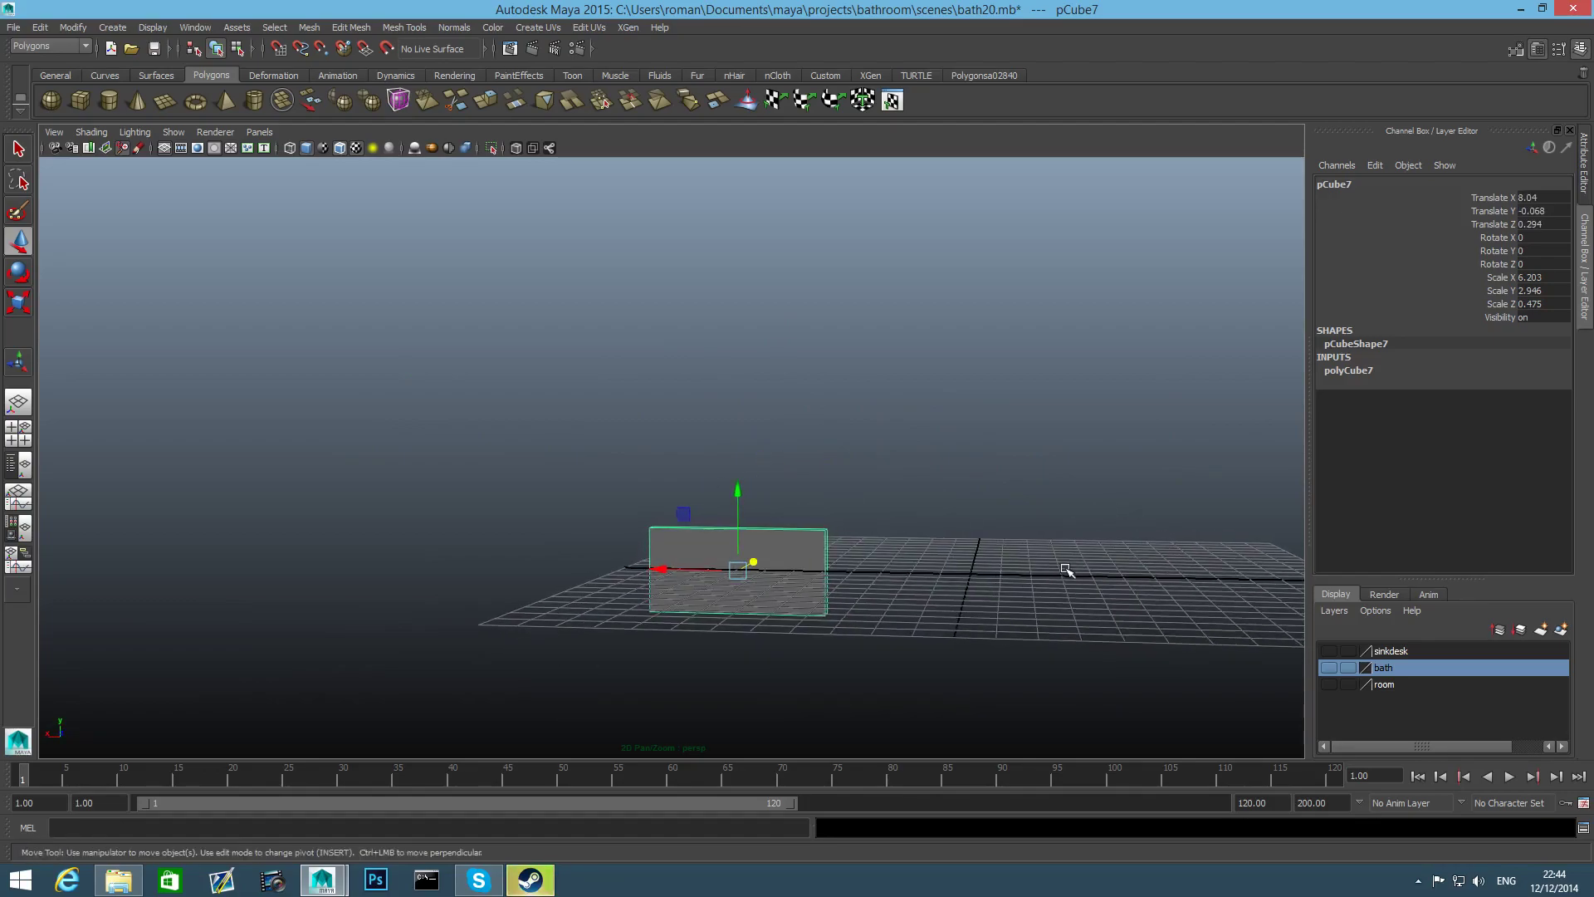
{"action": "left_click_drag", "start_coordinate": [671, 567], "coordinate": [892, 573]}
{"action": "left_click_drag", "start_coordinate": [892, 573], "coordinate": [694, 506], "text": "alt"}
{"action": "right_click_drag", "start_coordinate": [694, 506], "coordinate": [817, 561], "text": "alt"}
{"action": "middle_click_drag", "start_coordinate": [816, 561], "coordinate": [871, 551], "text": "alt"}
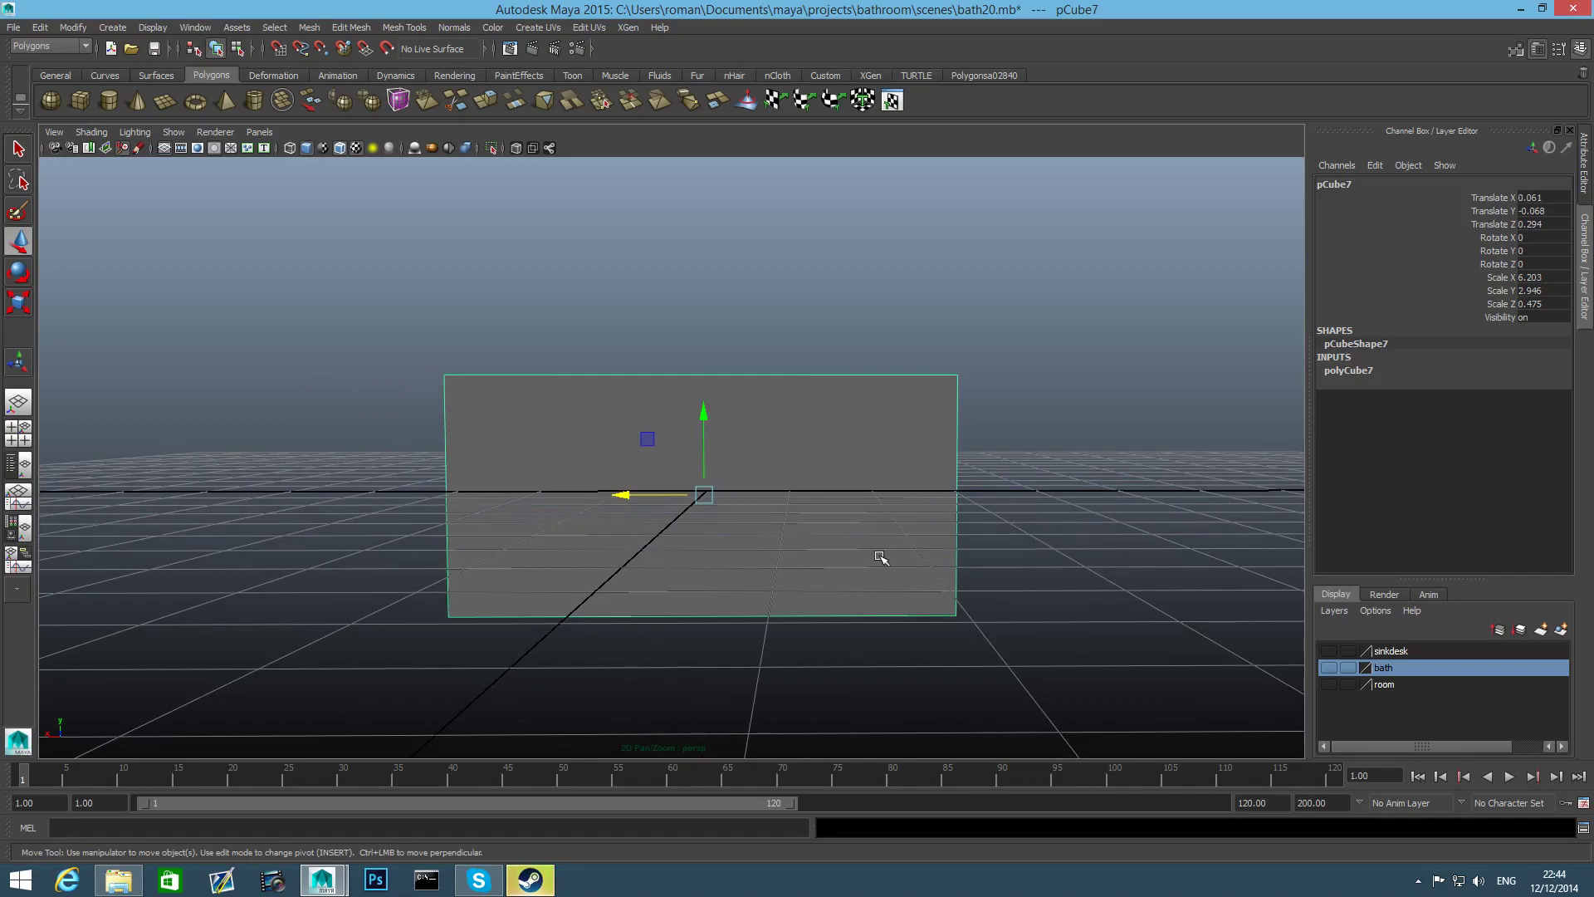
Shorten the slab by moving the vertices of its positive-X end inward to about X 2.3, and return to object selection
{"action": "left_click_drag", "start_coordinate": [723, 466], "coordinate": [728, 475], "text": "alt"}
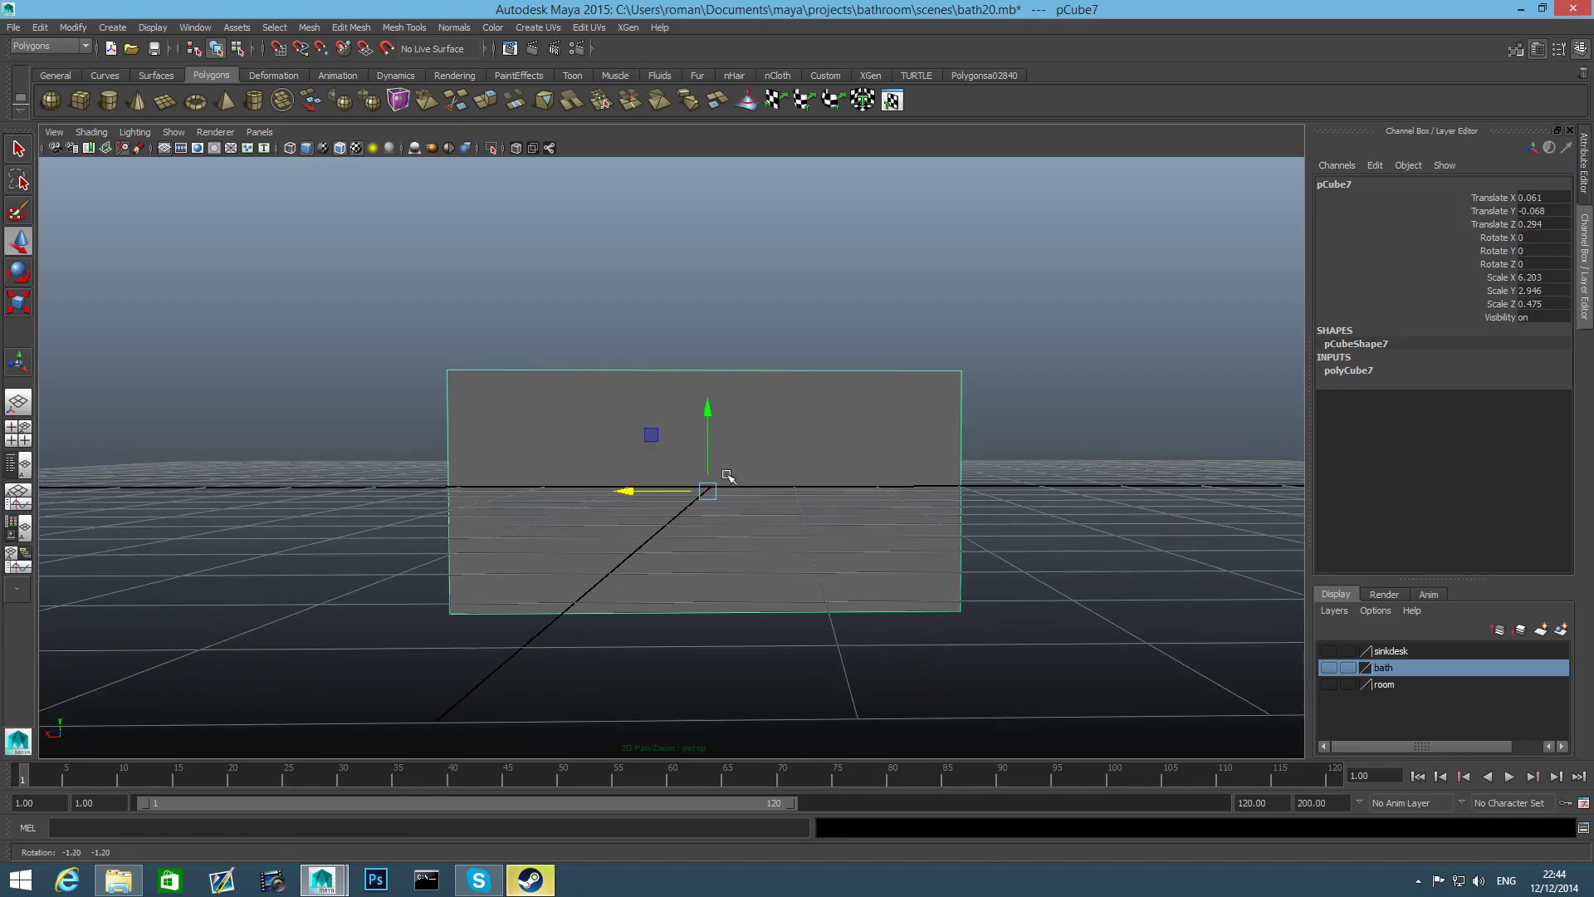
{"action": "left_click_drag", "start_coordinate": [674, 554], "coordinate": [702, 499], "text": "alt"}
{"action": "right_click_drag", "start_coordinate": [667, 461], "coordinate": [590, 448]}
{"action": "left_click_drag", "start_coordinate": [527, 374], "coordinate": [635, 689]}
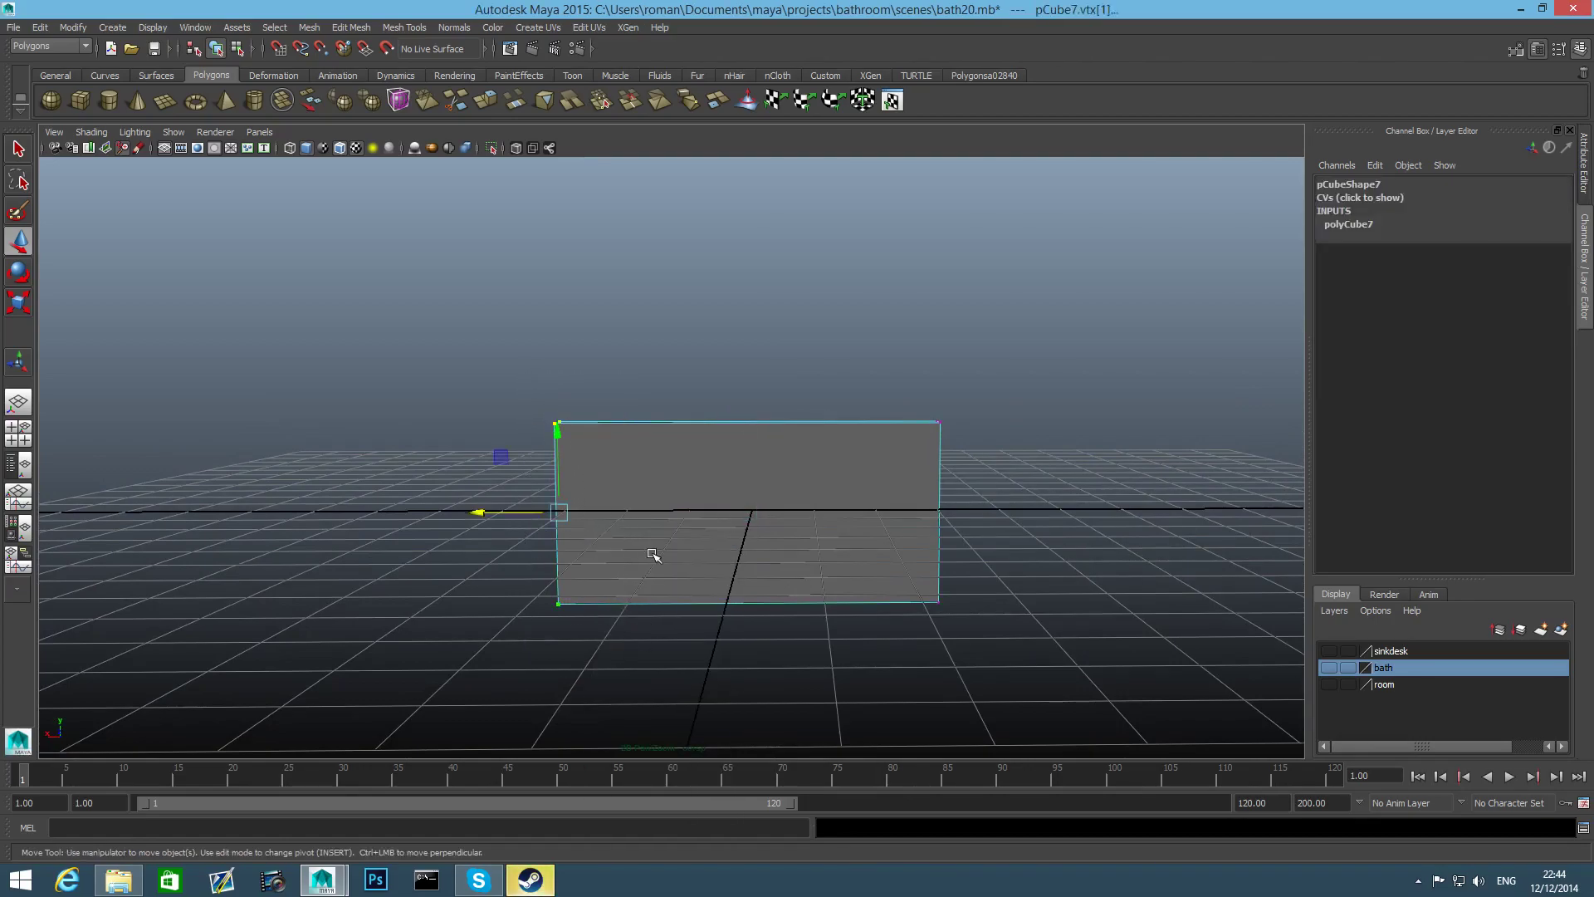
{"action": "left_click_drag", "start_coordinate": [486, 511], "coordinate": [542, 529]}
{"action": "key", "text": "F8"}
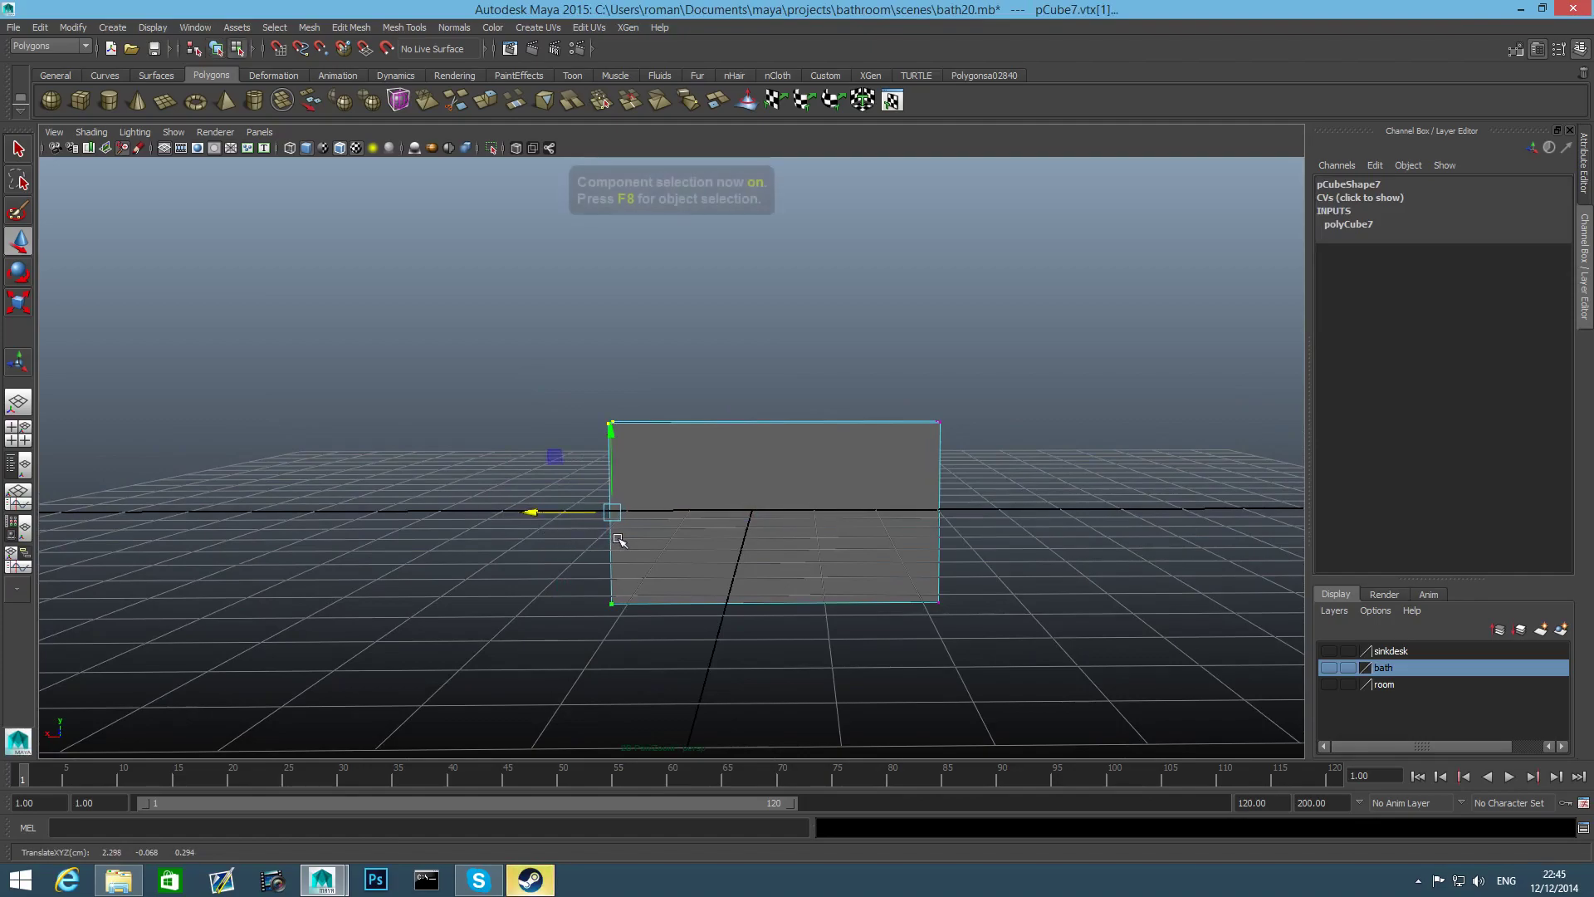
Duplicate the slab and move the copy along X to about 5.4 so the two sit end to end
{"action": "left_click_drag", "start_coordinate": [794, 531], "coordinate": [745, 495], "text": "alt"}
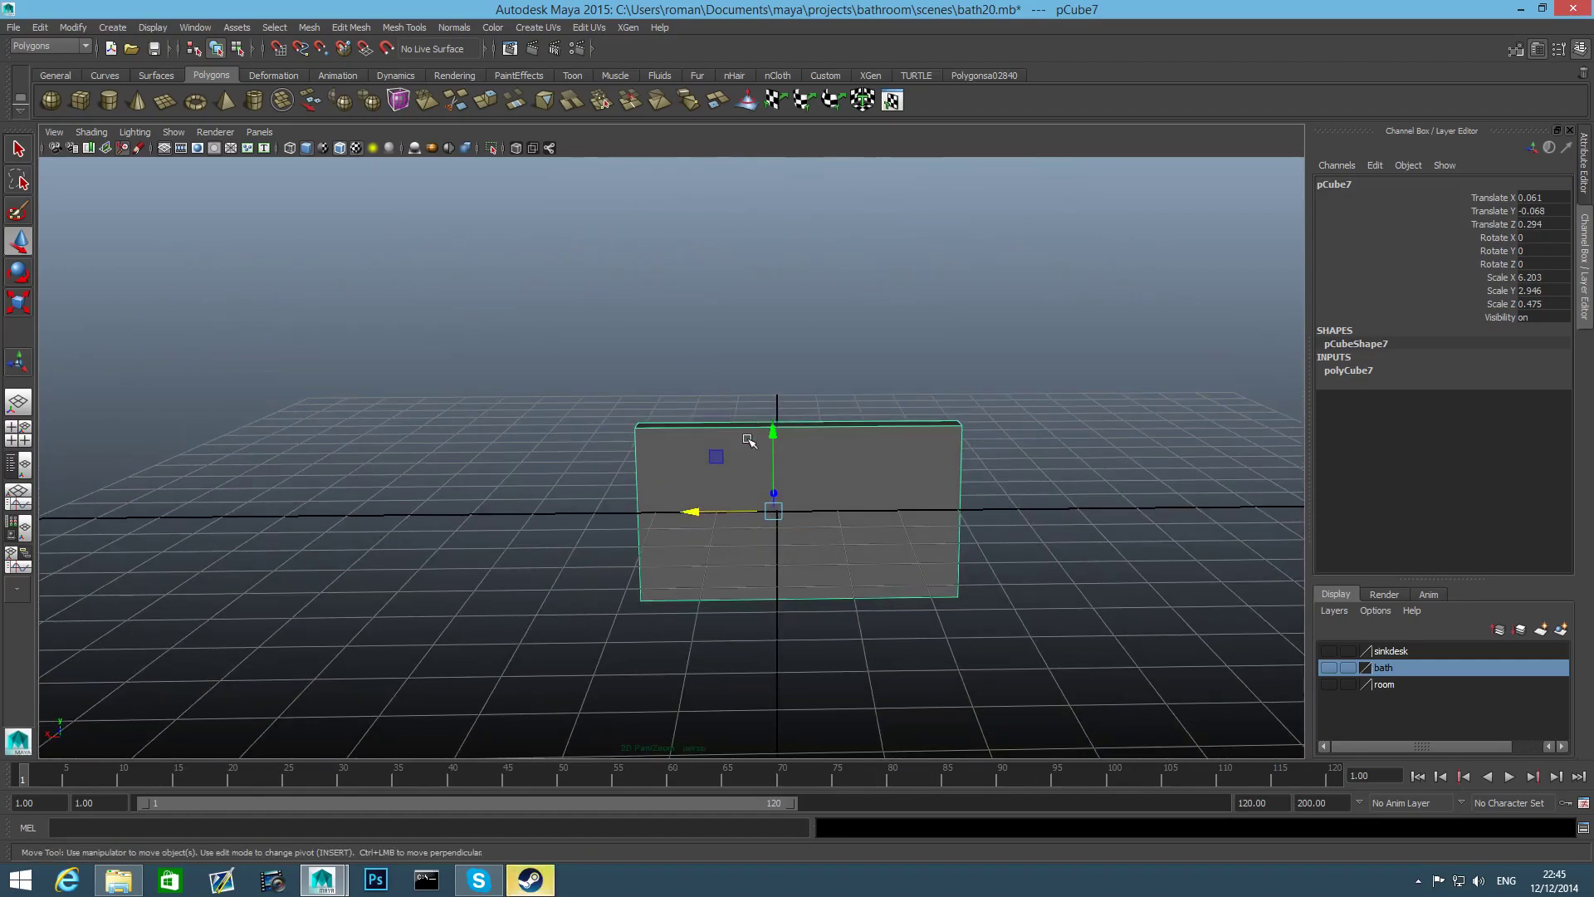
{"action": "key", "text": "ctrl+d"}
{"action": "left_click_drag", "start_coordinate": [694, 510], "coordinate": [370, 516]}
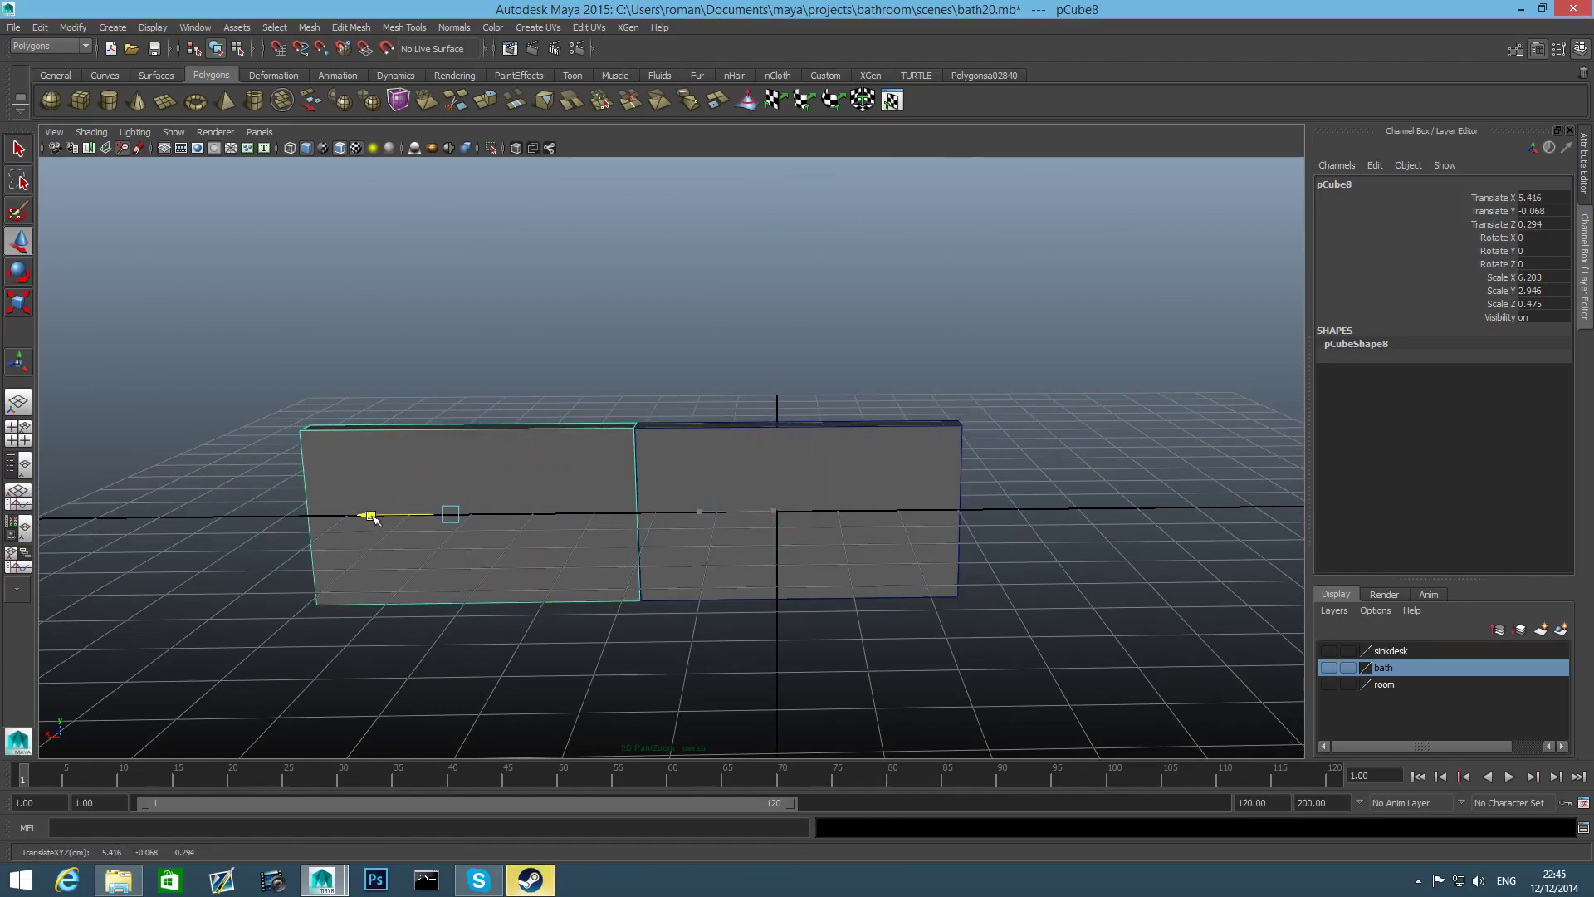
Move the duplicated slab's pivot to its lower corner at the joint with the first slab
{"action": "middle_click_drag", "start_coordinate": [470, 563], "coordinate": [528, 541], "text": "alt"}
{"action": "key", "text": "Insert"}
{"action": "left_click_drag", "start_coordinate": [476, 502], "coordinate": [585, 591]}
{"action": "key", "text": "Insert"}
{"action": "left_click_drag", "start_coordinate": [724, 502], "coordinate": [946, 511], "text": "alt"}
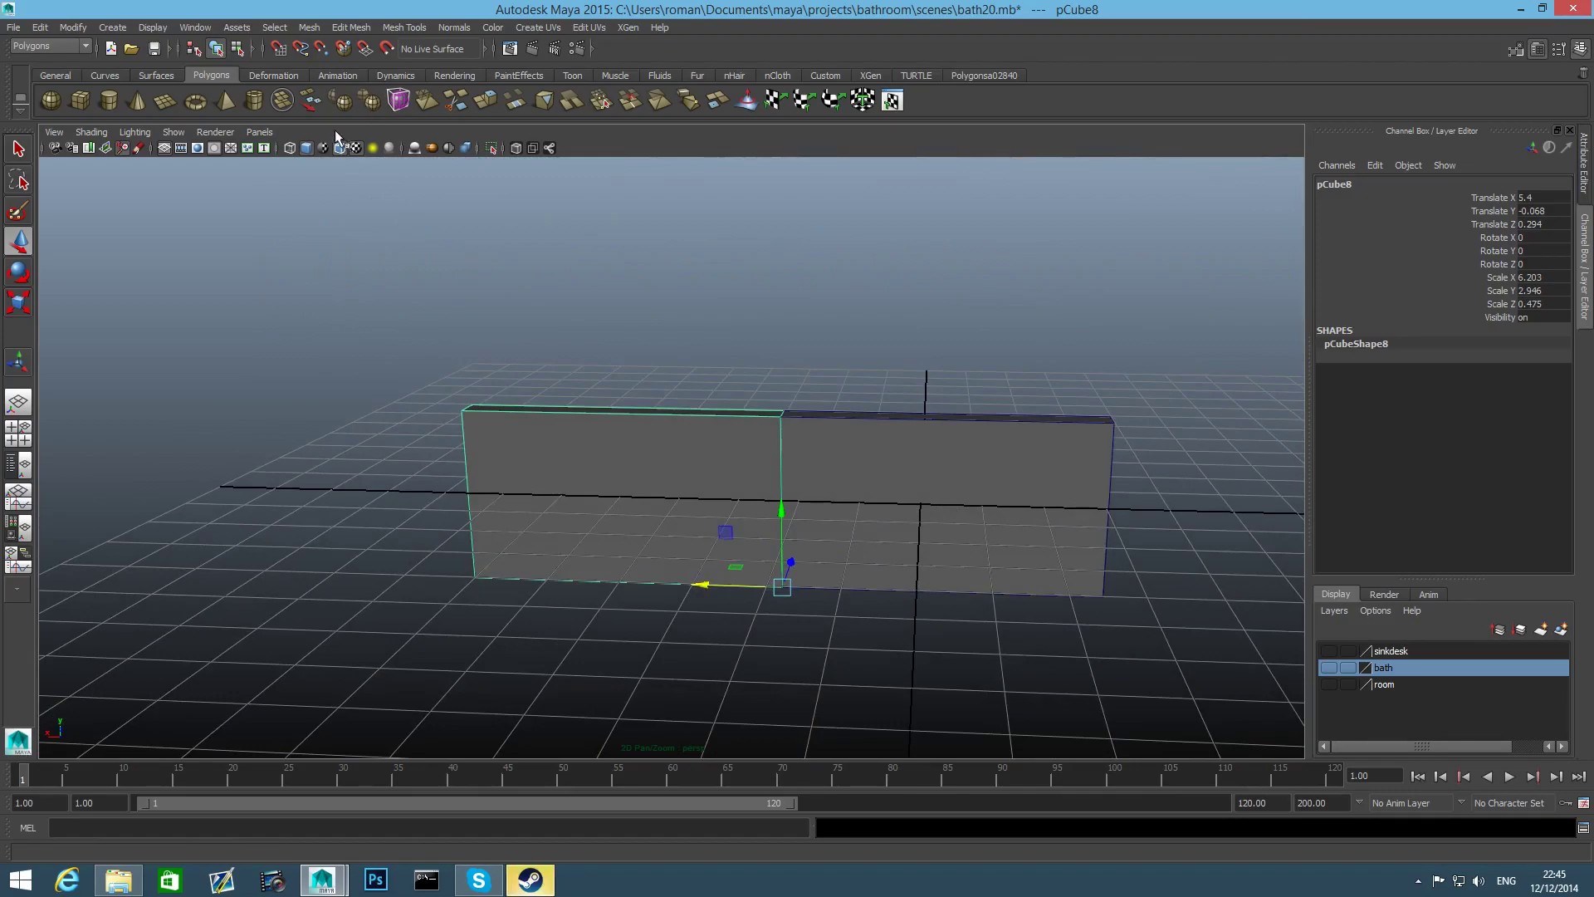
Create a polygon pipe and set its axis subdivisions to 8
{"action": "left_click", "coordinate": [253, 101]}
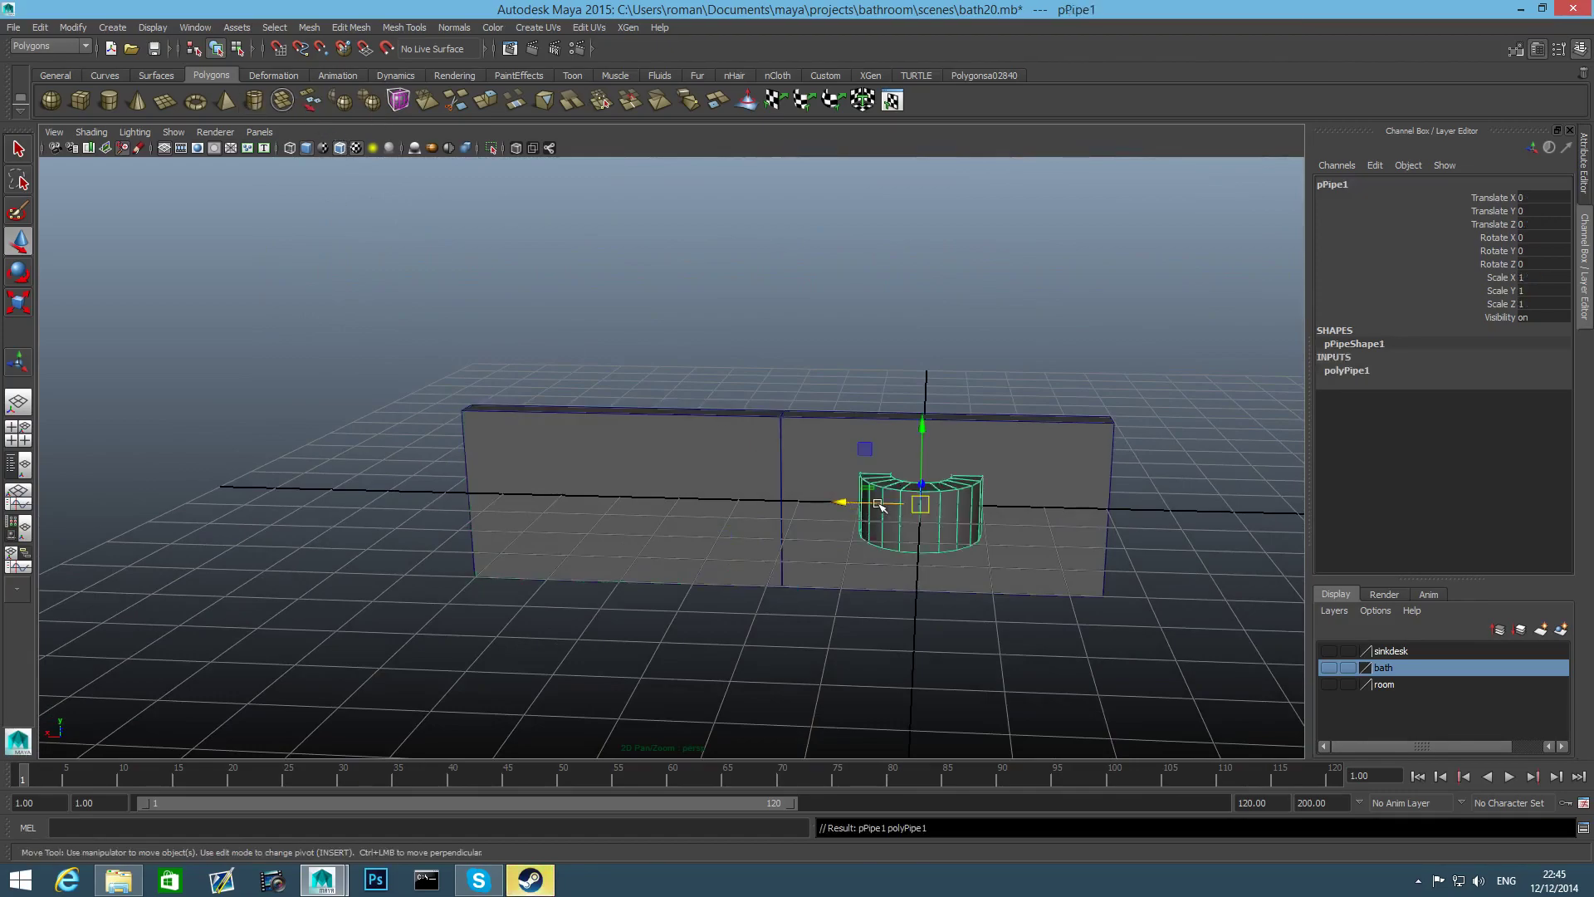
{"action": "left_click", "coordinate": [1540, 48]}
{"action": "left_click", "coordinate": [1373, 181]}
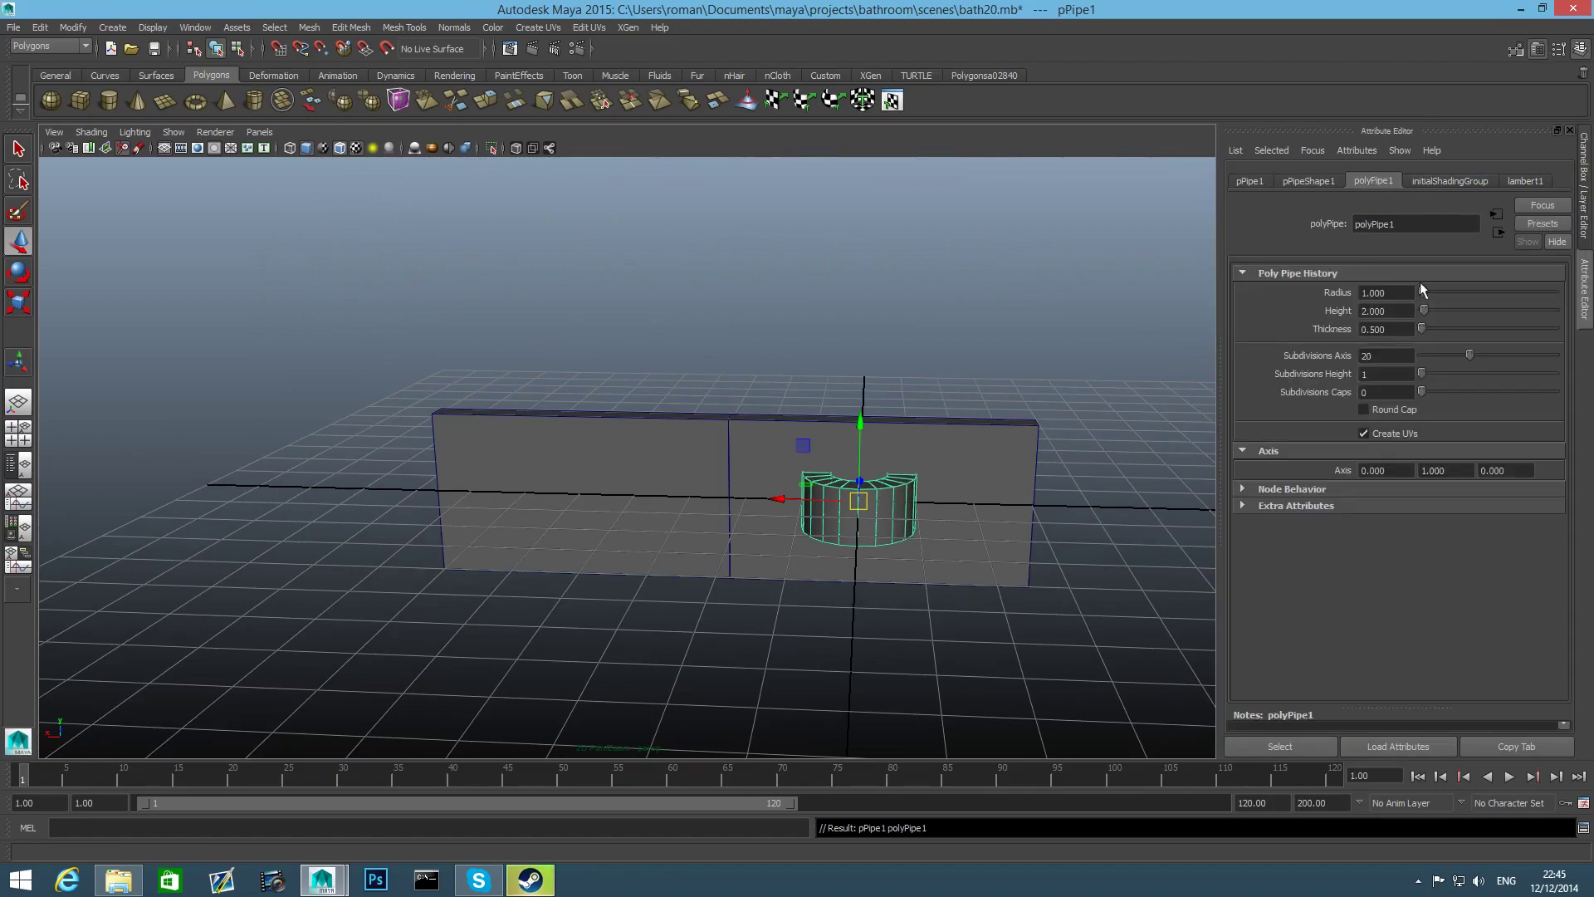
{"action": "left_click_drag", "start_coordinate": [1468, 352], "coordinate": [1438, 352]}
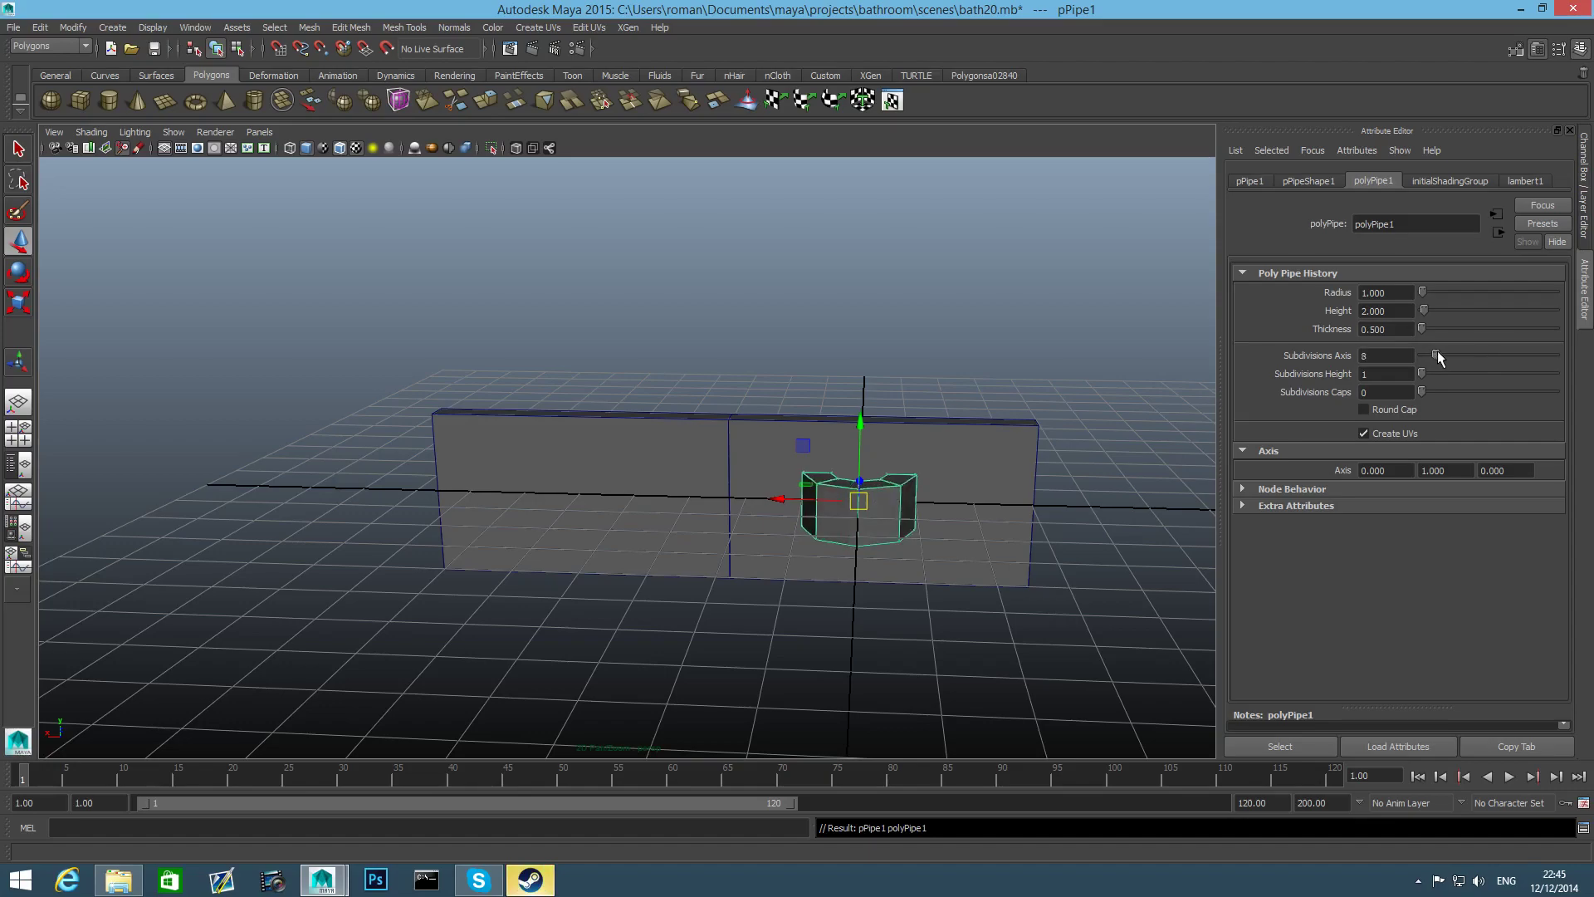
Move the pipe along X to the joint between the slabs and forward in front of them
{"action": "left_click_drag", "start_coordinate": [771, 498], "coordinate": [734, 536]}
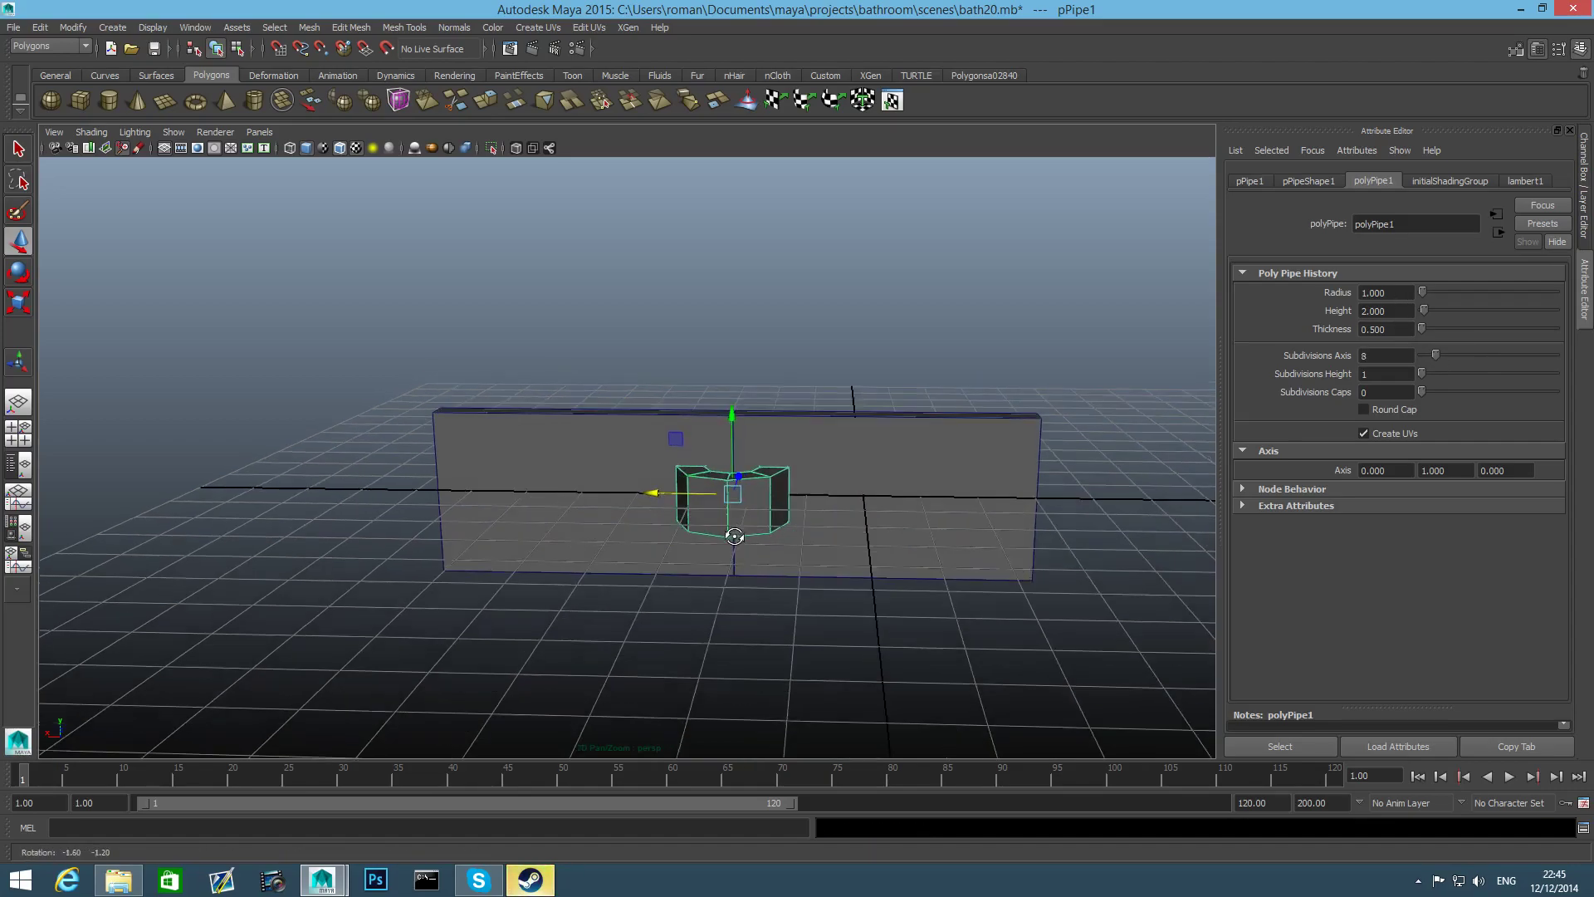
{"action": "left_click_drag", "start_coordinate": [1014, 423], "coordinate": [716, 565], "text": "alt"}
{"action": "left_click_drag", "start_coordinate": [715, 488], "coordinate": [787, 526]}
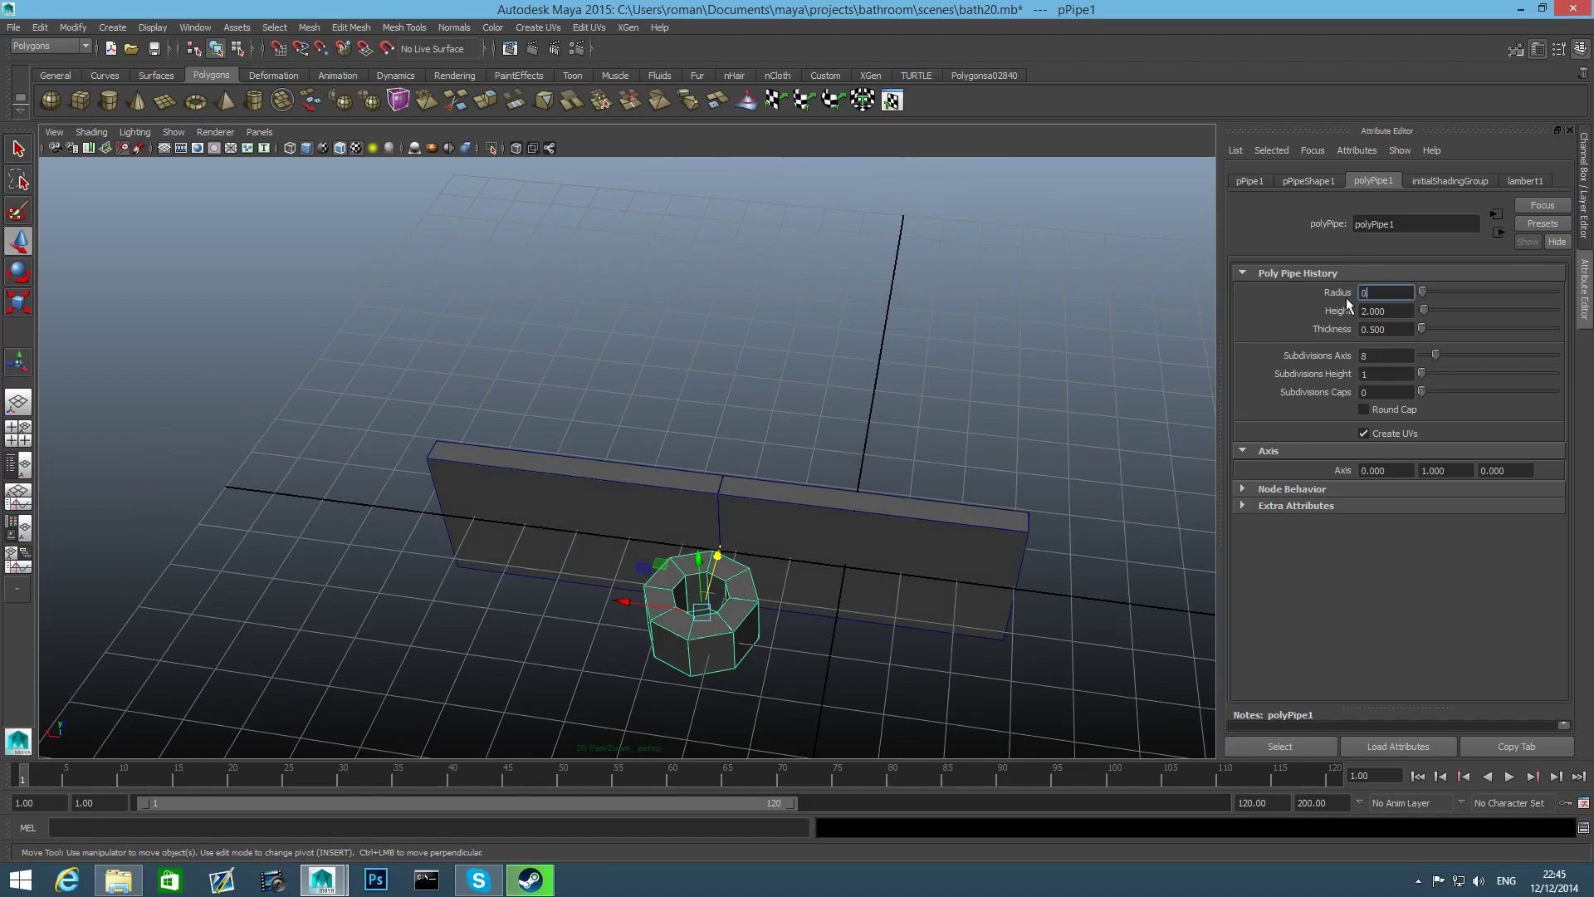
Set the pipe's radius to 0.5 and its thickness to 0.2
{"action": "key", "text": "Return"}
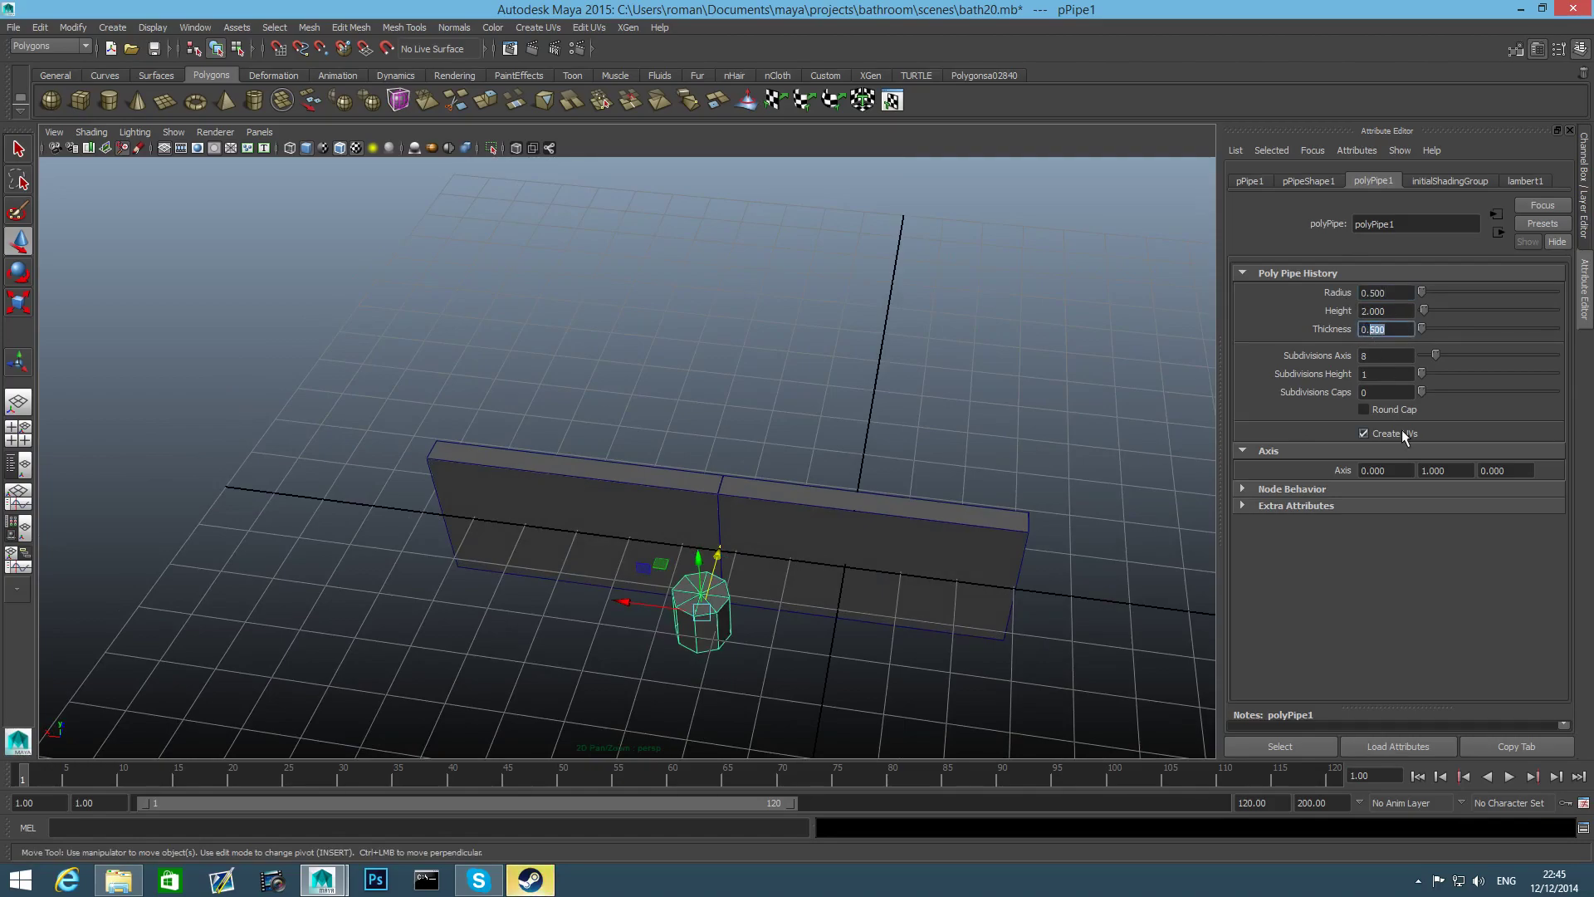
{"action": "type", "text": "150"}
{"action": "key", "text": "Return"}
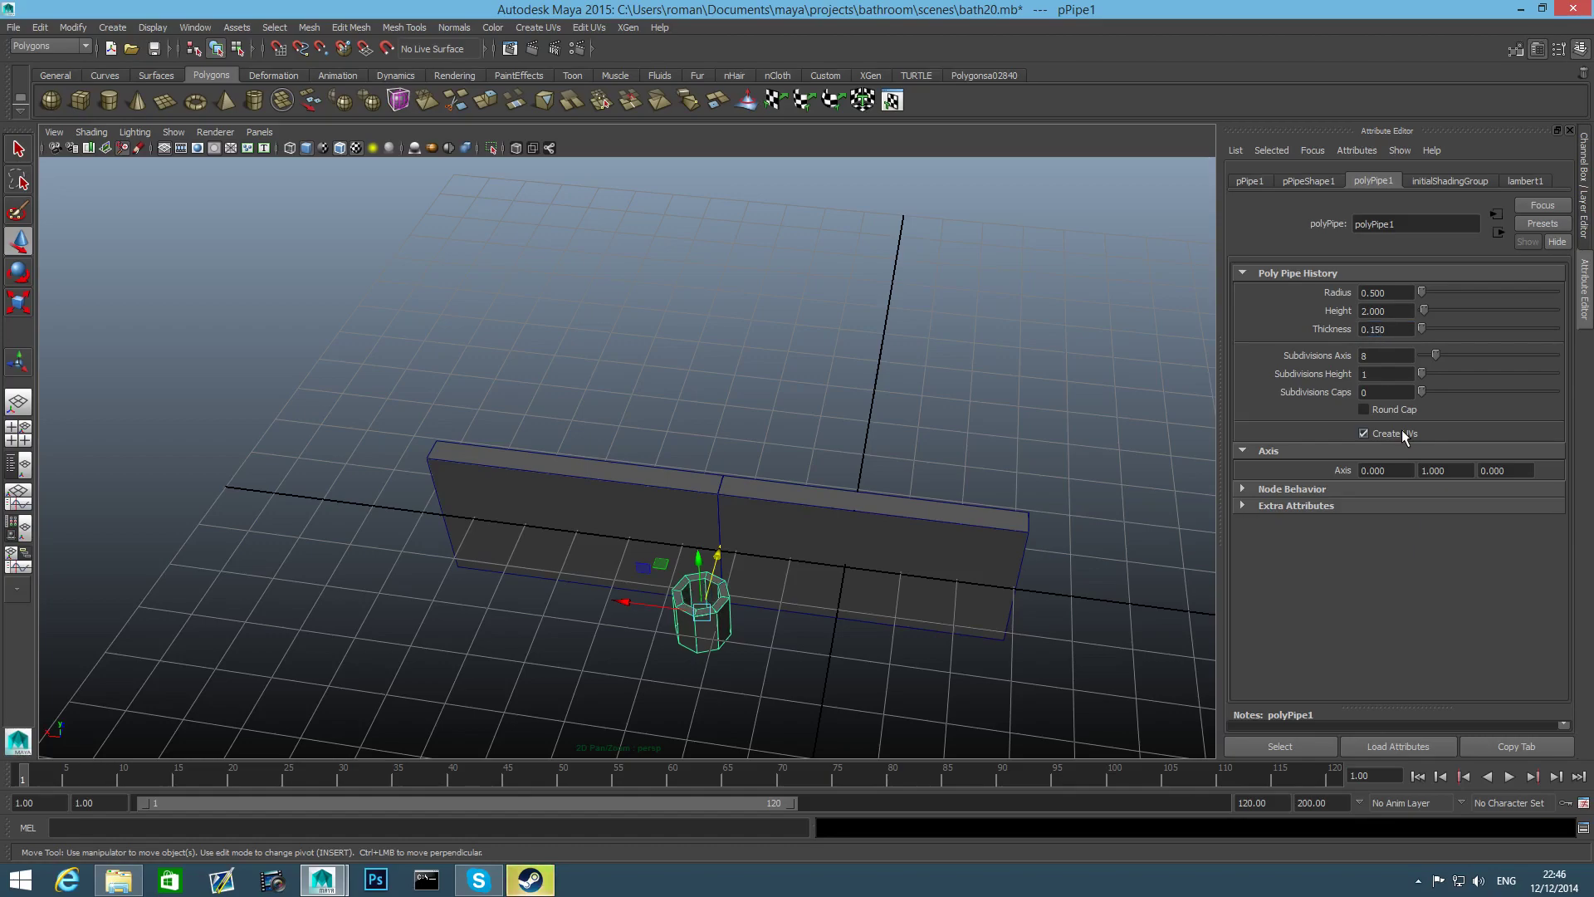
{"action": "mouse_move", "coordinate": [871, 576]}
{"action": "left_mouse_down", "text": "alt"}
{"action": "mouse_move", "coordinate": [812, 665]}
{"action": "mouse_move", "coordinate": [871, 606]}
{"action": "left_mouse_up", "text": "alt"}
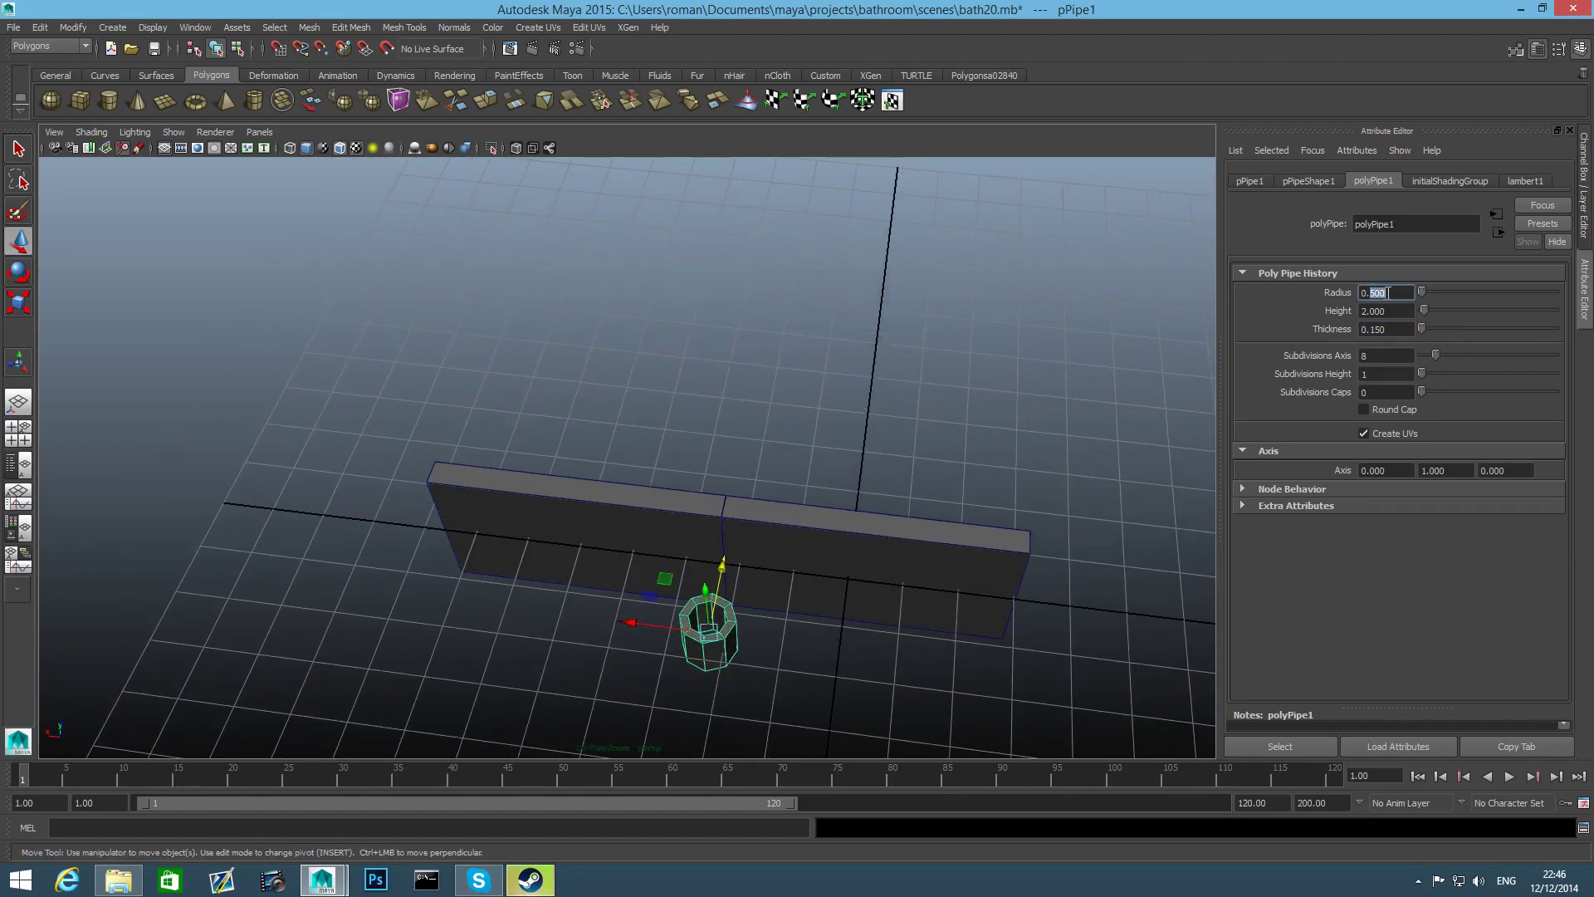
{"action": "left_click", "coordinate": [1374, 330]}
{"action": "left_click_drag", "start_coordinate": [1374, 329], "coordinate": [1385, 328]}
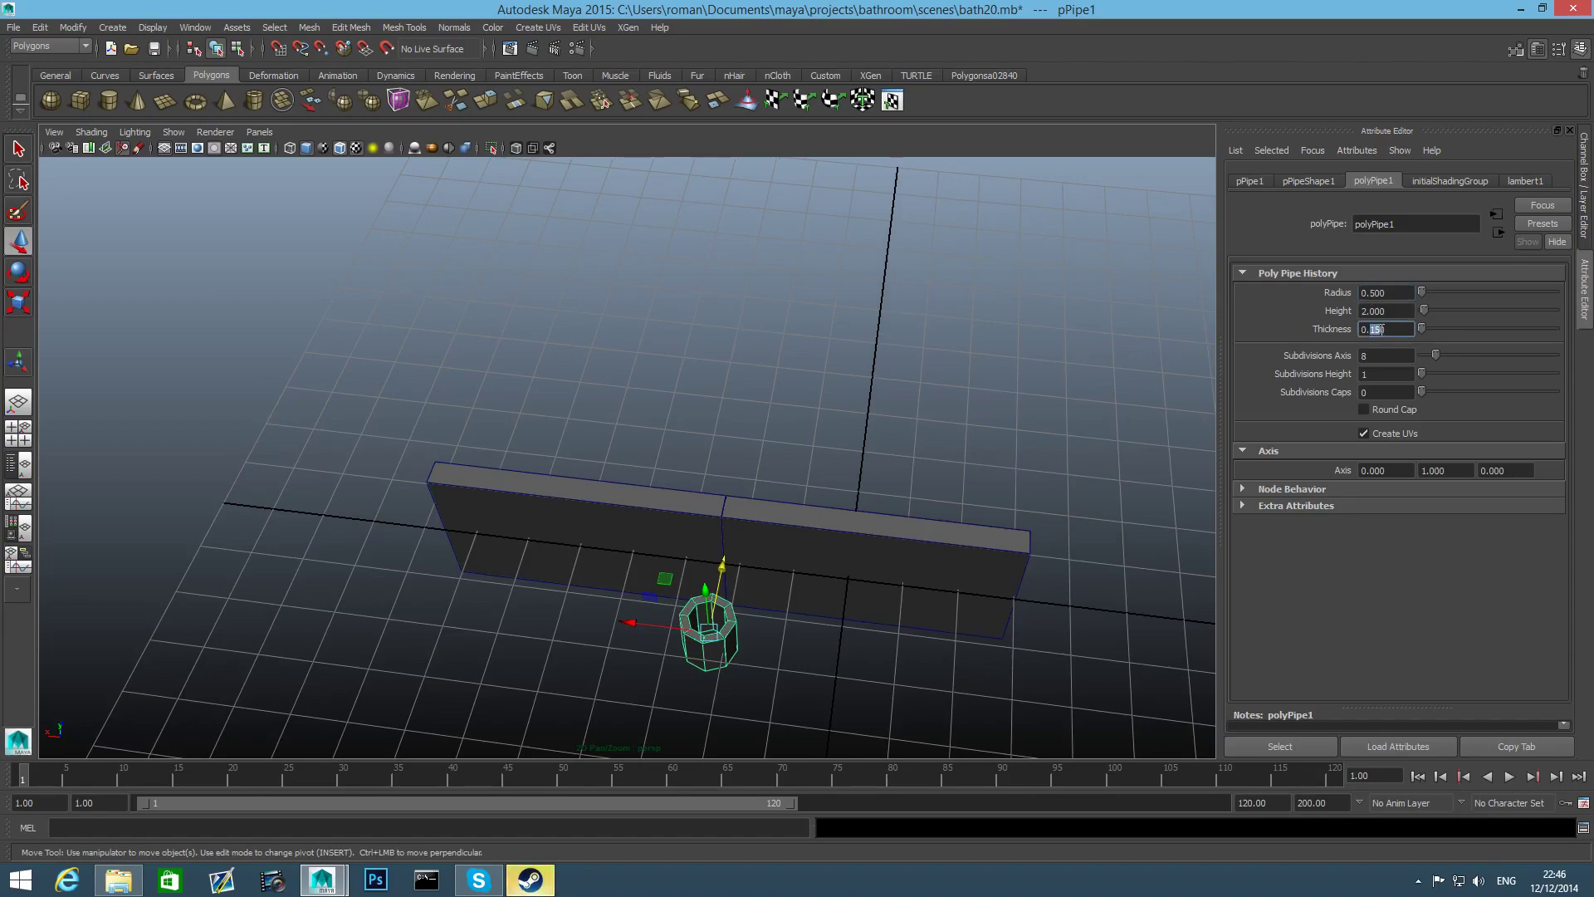
{"action": "key", "text": "Return"}
Rotate the pipe about its Y axis to about -25.4 degrees, turning a flat side toward the slabs
{"action": "left_click_drag", "start_coordinate": [1024, 501], "coordinate": [692, 530], "text": "alt"}
{"action": "right_click_drag", "start_coordinate": [658, 576], "coordinate": [805, 569], "text": "alt"}
{"action": "left_click_drag", "start_coordinate": [804, 569], "coordinate": [747, 570], "text": "alt"}
{"action": "key", "text": "e"}
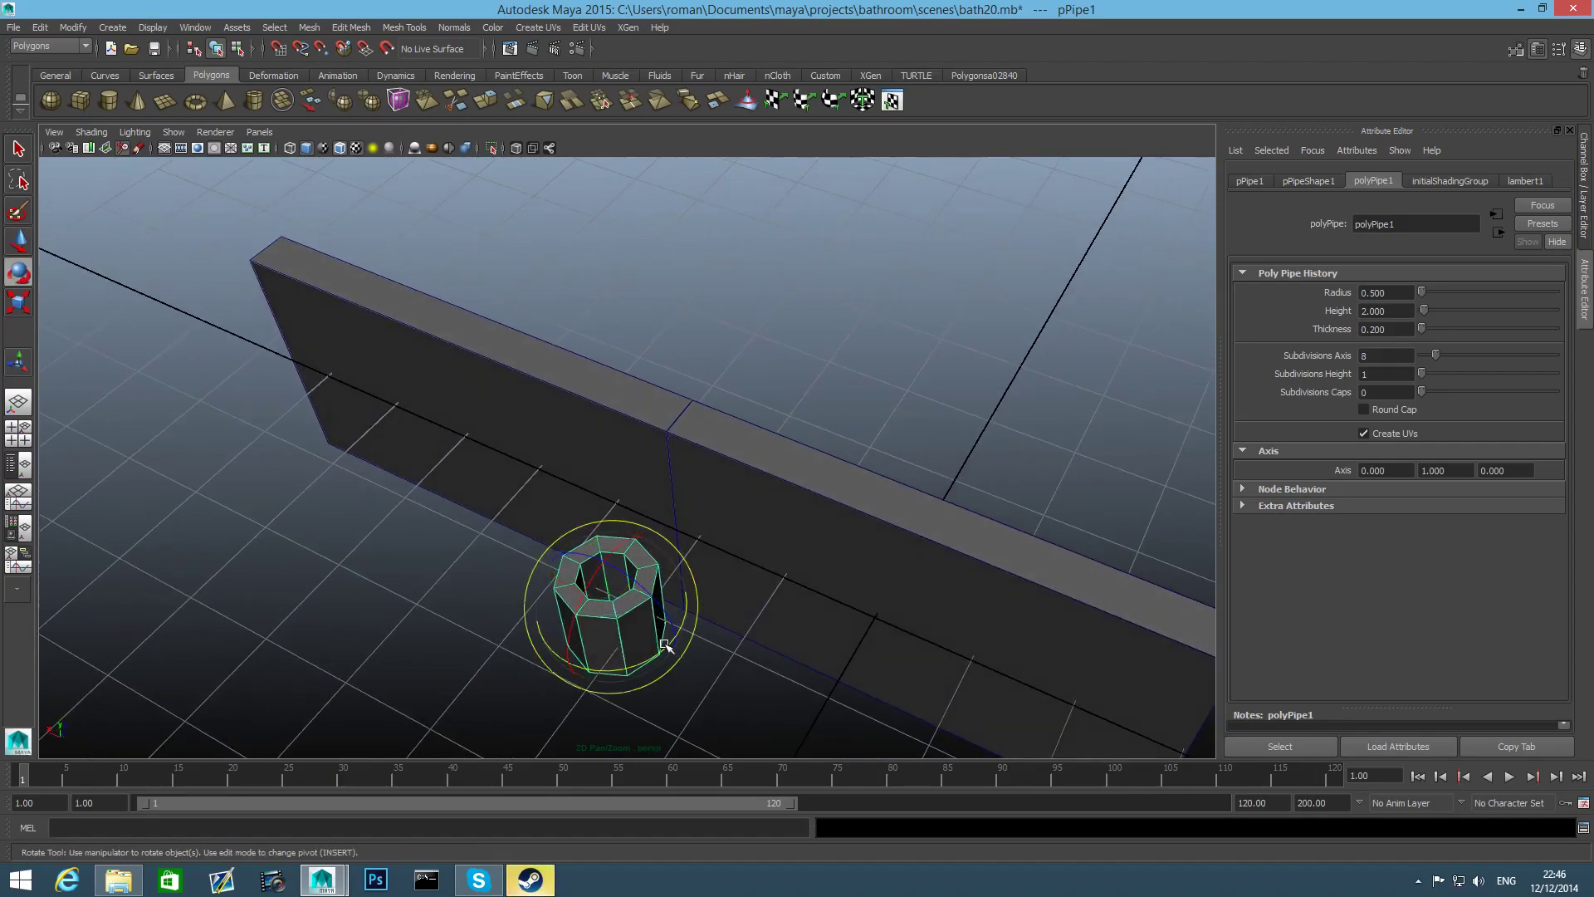
{"action": "left_click_drag", "start_coordinate": [664, 644], "coordinate": [785, 640]}
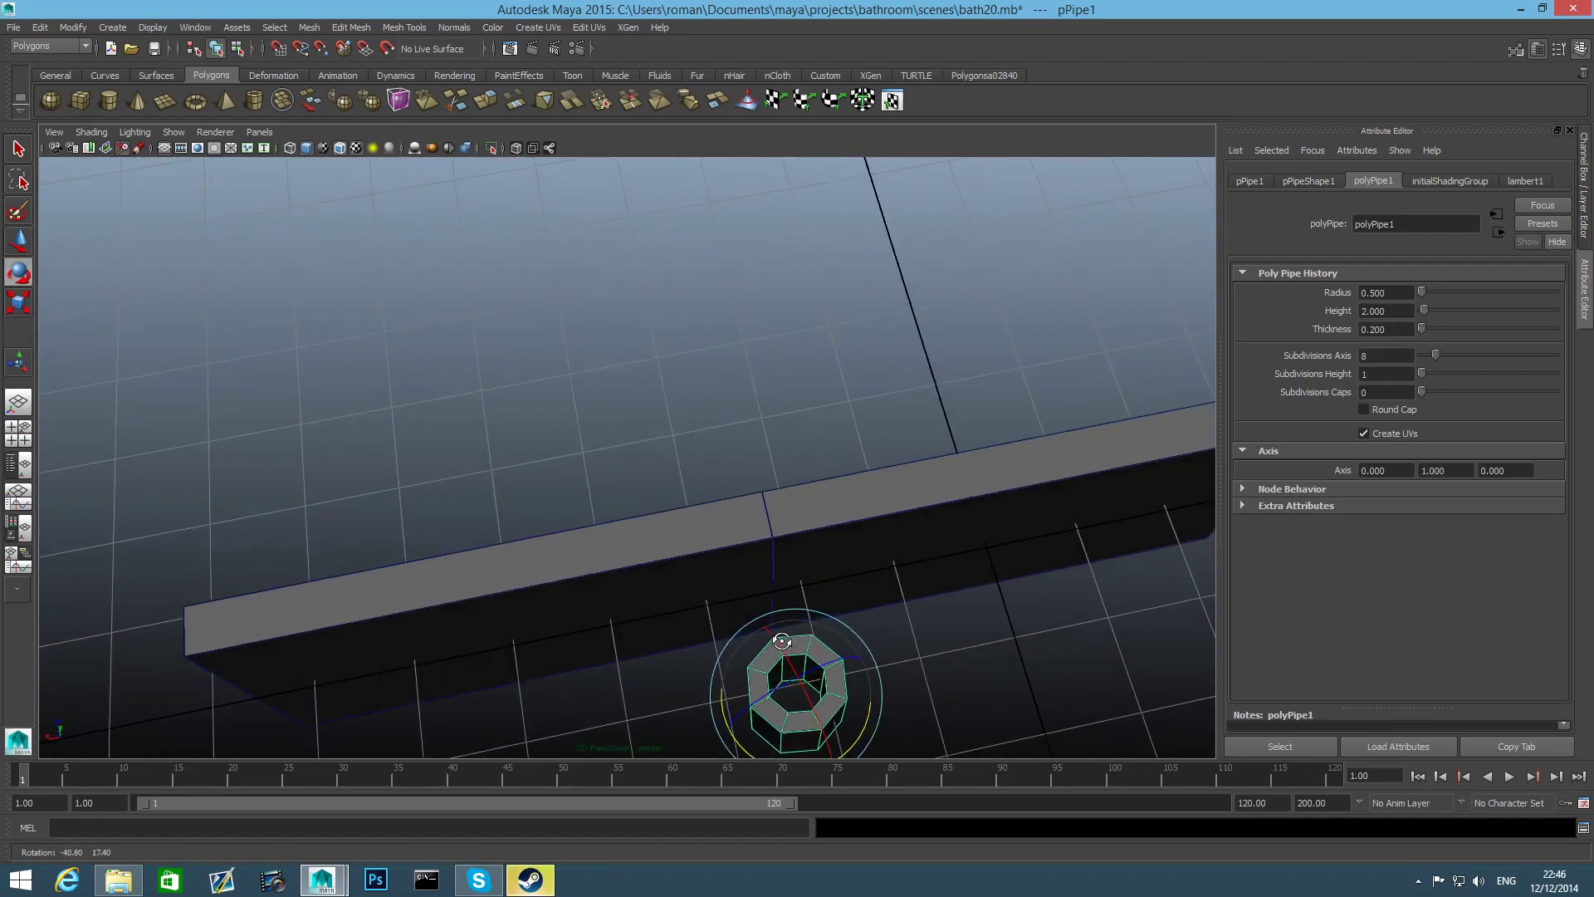
{"action": "middle_click_drag", "start_coordinate": [785, 641], "coordinate": [720, 605], "text": "alt"}
{"action": "left_click_drag", "start_coordinate": [720, 605], "coordinate": [692, 630], "text": "alt"}
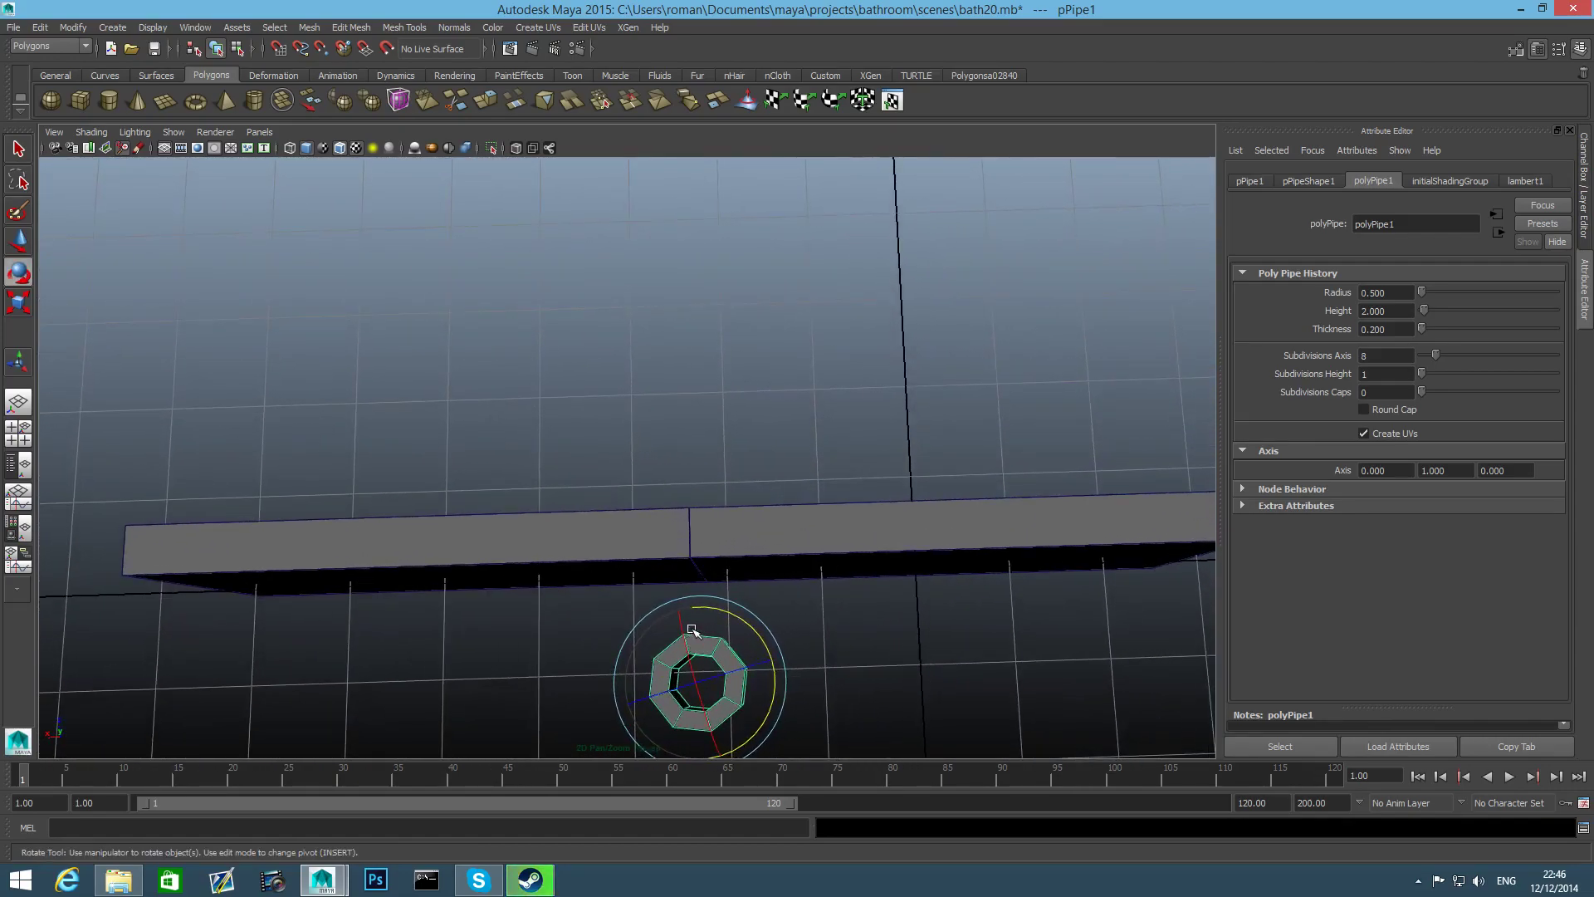
{"action": "left_click_drag", "start_coordinate": [675, 644], "coordinate": [804, 626], "text": "alt"}
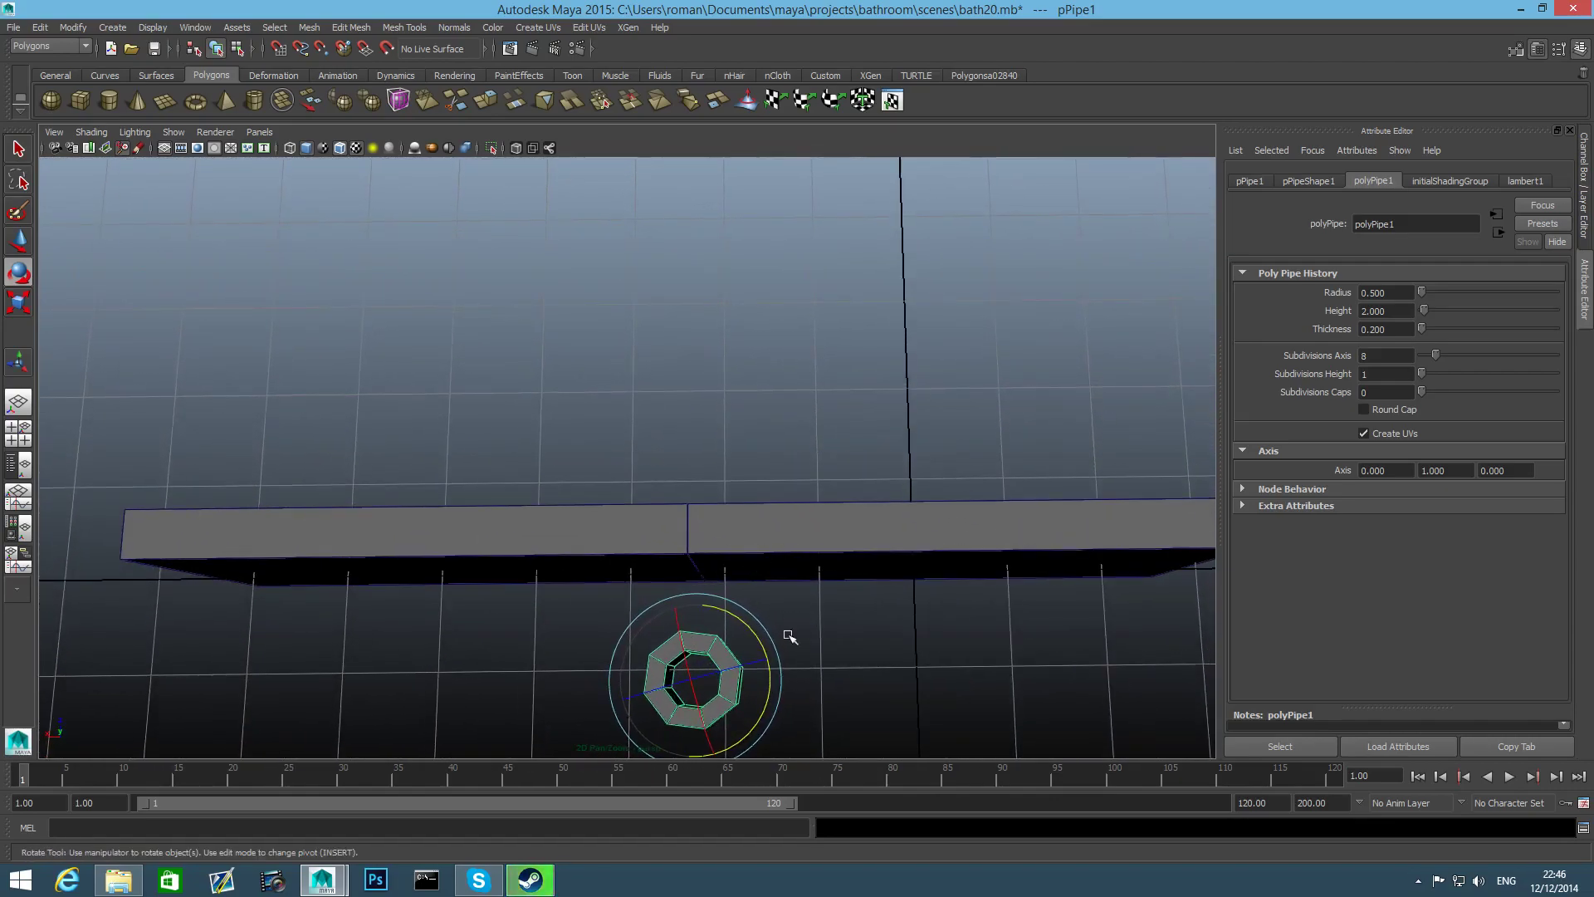
{"action": "middle_click_drag", "start_coordinate": [796, 646], "coordinate": [772, 596], "text": "alt"}
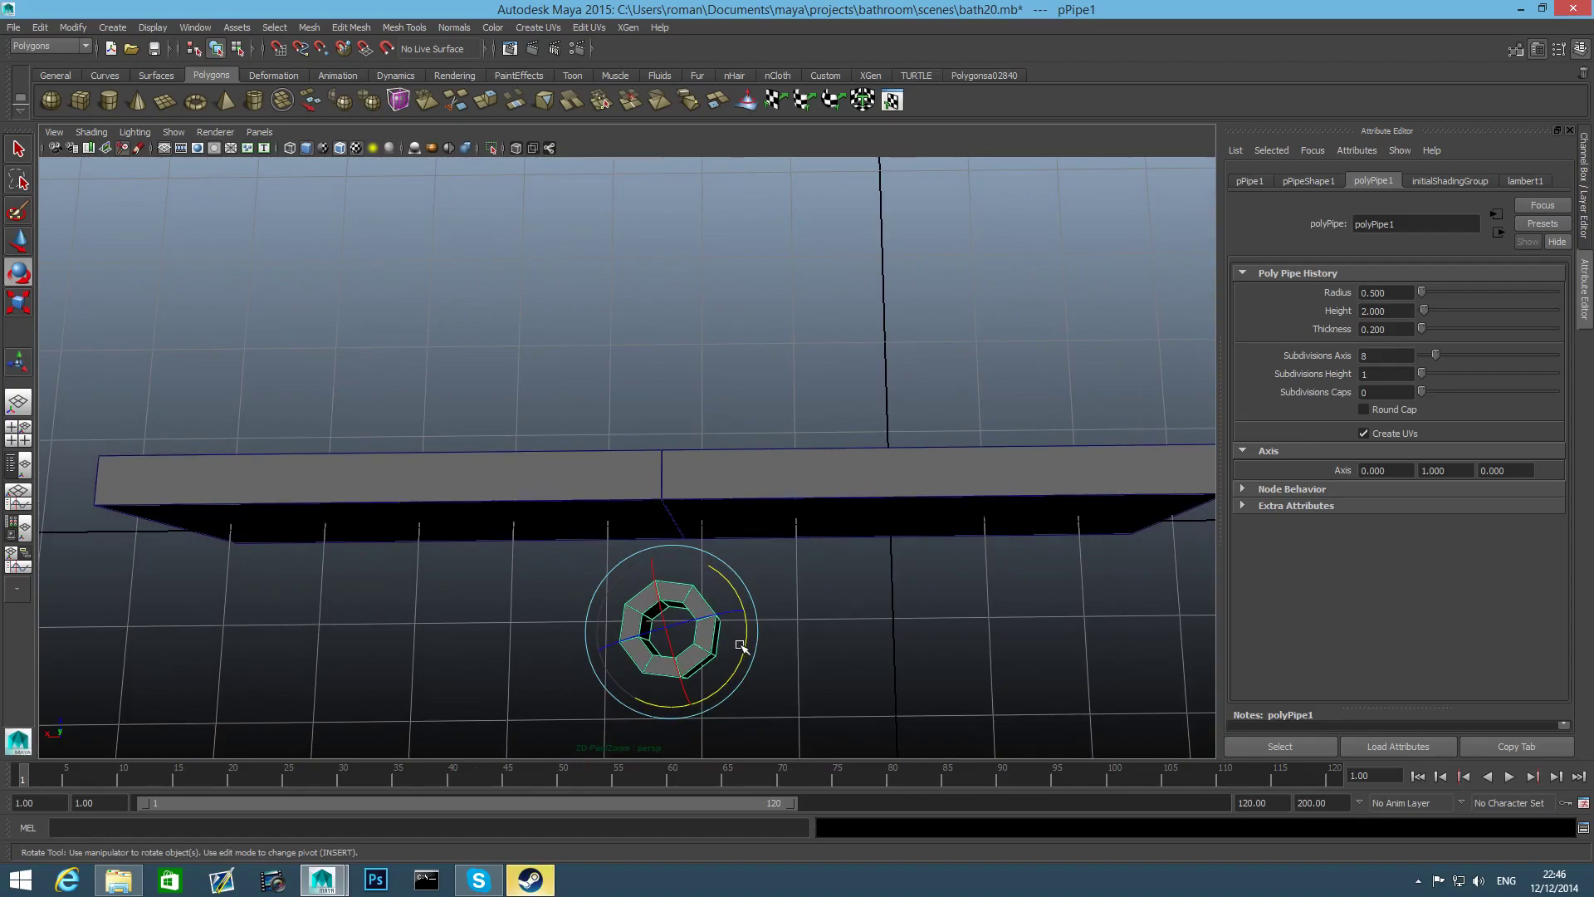
{"action": "left_click_drag", "start_coordinate": [743, 646], "coordinate": [729, 699]}
{"action": "left_click_drag", "start_coordinate": [744, 627], "coordinate": [747, 621]}
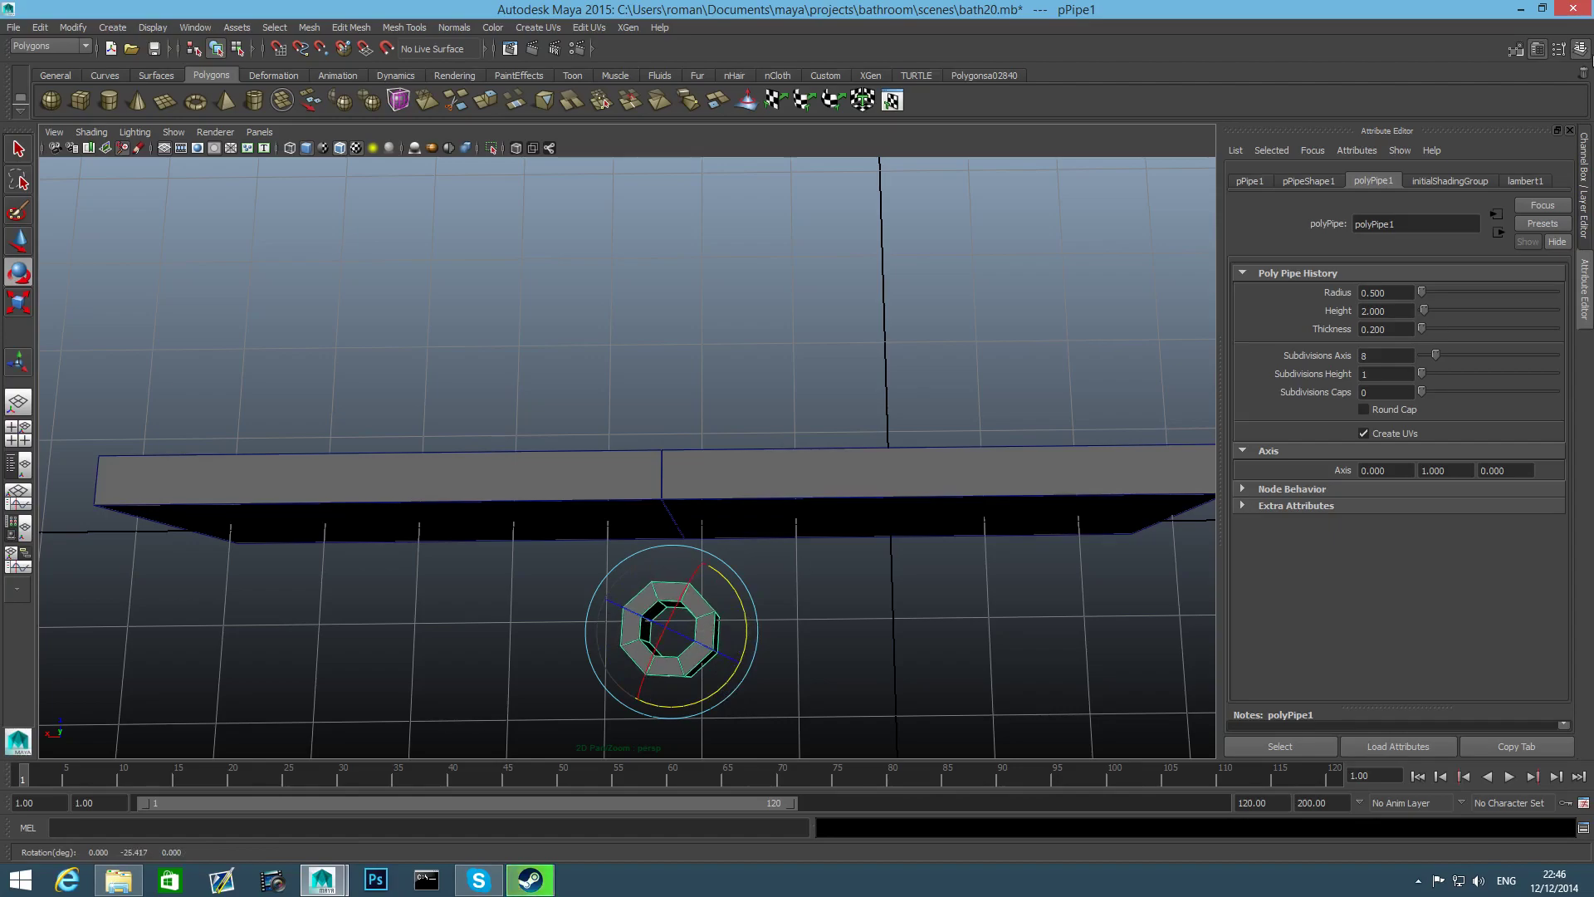
Set the pipe's Rotate Y to -22
{"action": "left_click", "coordinate": [1580, 50]}
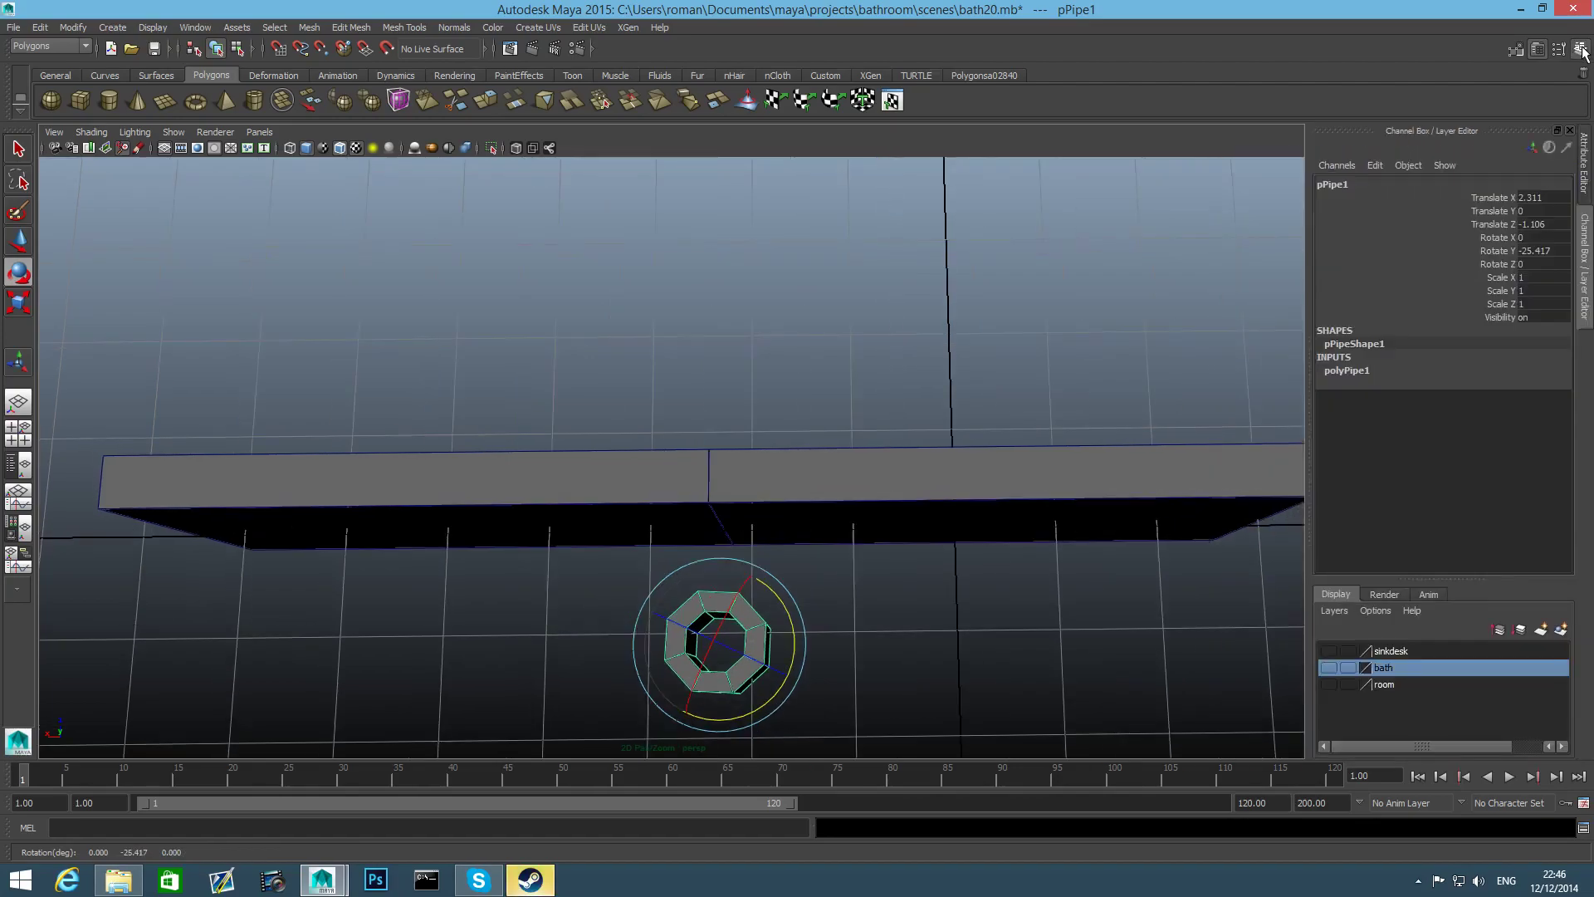
{"action": "double_click", "coordinate": [1537, 251]}
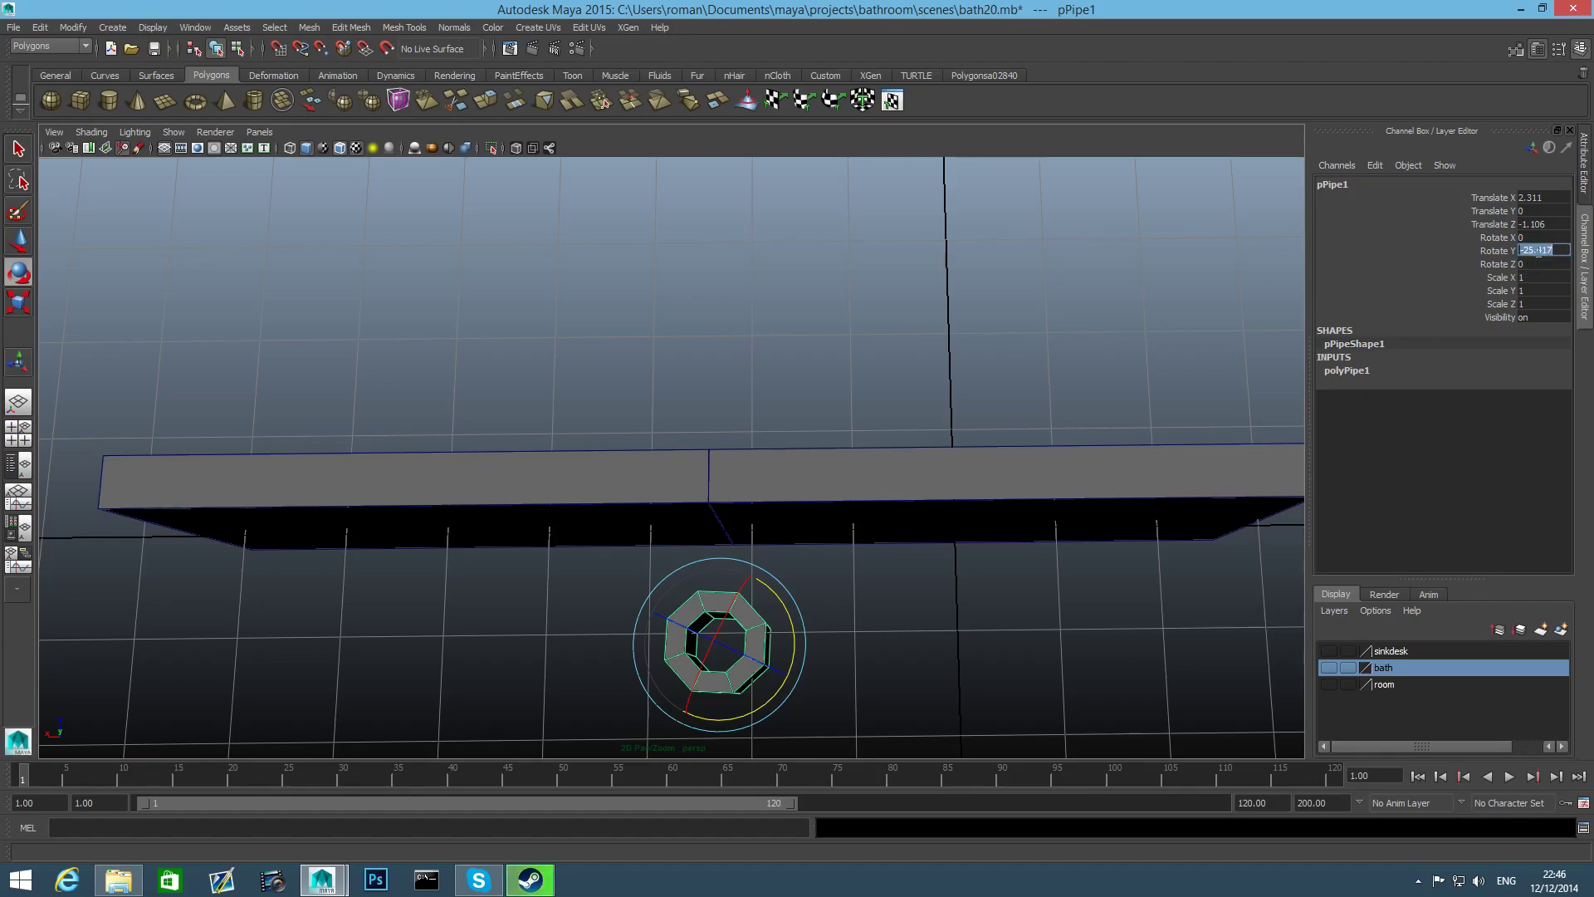
{"action": "type", "text": "5"}
{"action": "key", "text": "Return"}
{"action": "left_click_drag", "start_coordinate": [1035, 459], "coordinate": [1071, 501], "text": "alt"}
{"action": "left_click_drag", "start_coordinate": [885, 553], "coordinate": [887, 553]}
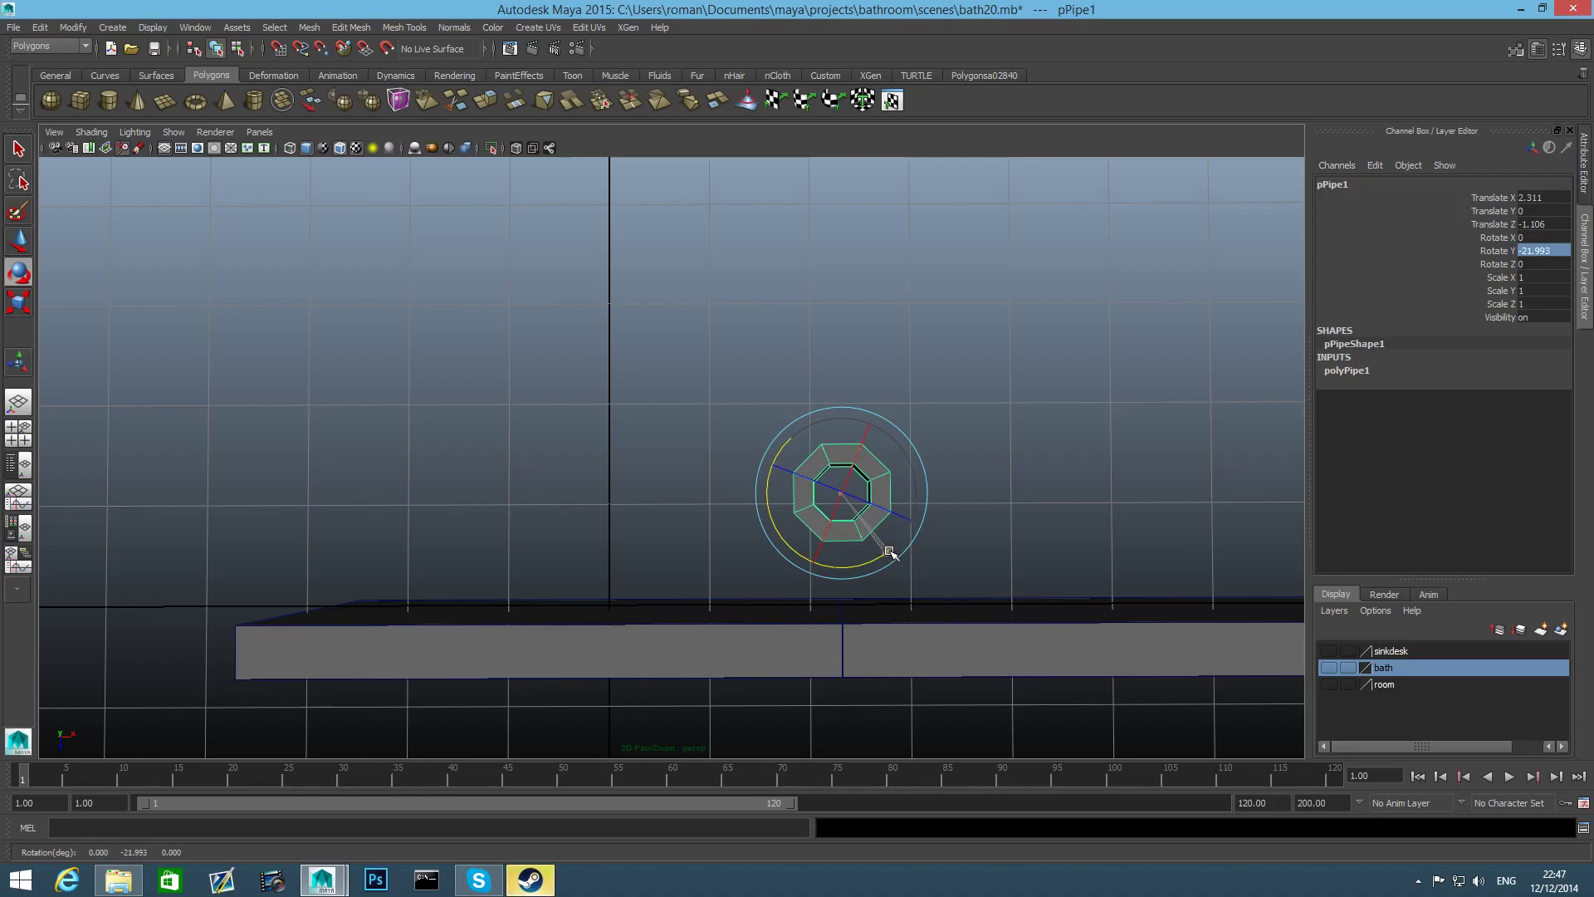
{"action": "left_click", "coordinate": [1528, 251]}
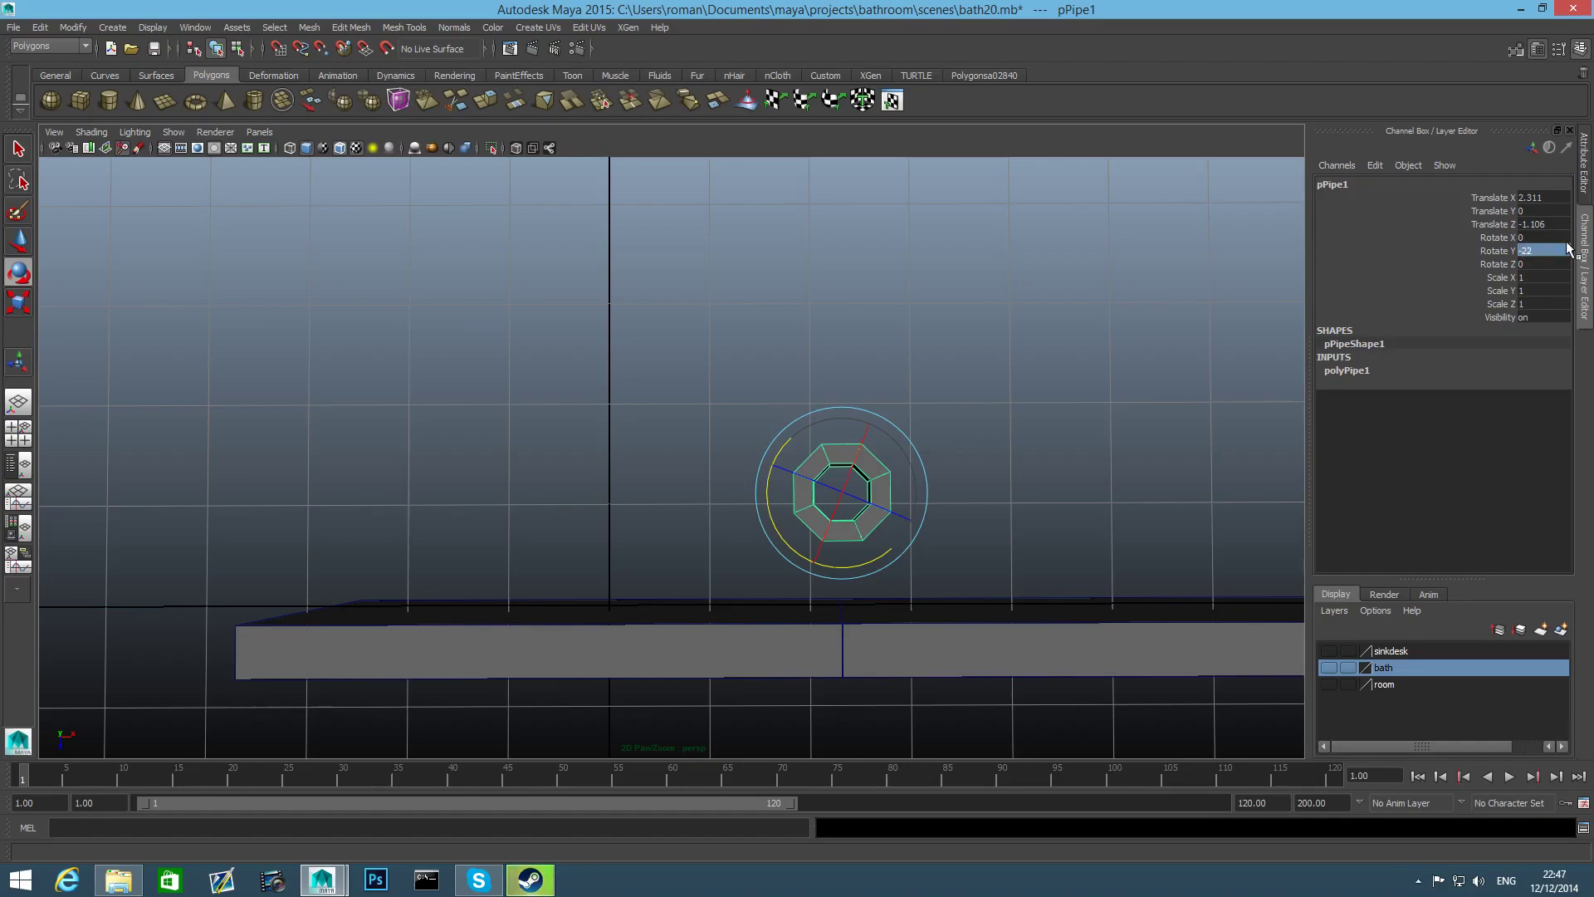
Move the pipe along Z up against the front faces of the slabs
{"action": "left_click_drag", "start_coordinate": [1262, 359], "coordinate": [811, 382], "text": "alt"}
{"action": "key", "text": "w"}
{"action": "left_click_drag", "start_coordinate": [808, 257], "coordinate": [784, 313]}
Snap the pipe's top and bottom vertices vertically to the slabs' upper and lower edges
{"action": "right_click_drag", "start_coordinate": [834, 359], "coordinate": [761, 362]}
{"action": "left_click_drag", "start_coordinate": [738, 312], "coordinate": [899, 384]}
{"action": "key", "text": "v"}
{"action": "left_click_drag", "start_coordinate": [816, 277], "coordinate": [812, 259]}
{"action": "left_click_drag", "start_coordinate": [731, 424], "coordinate": [1054, 581]}
{"action": "left_click_drag", "start_coordinate": [812, 368], "coordinate": [830, 448]}
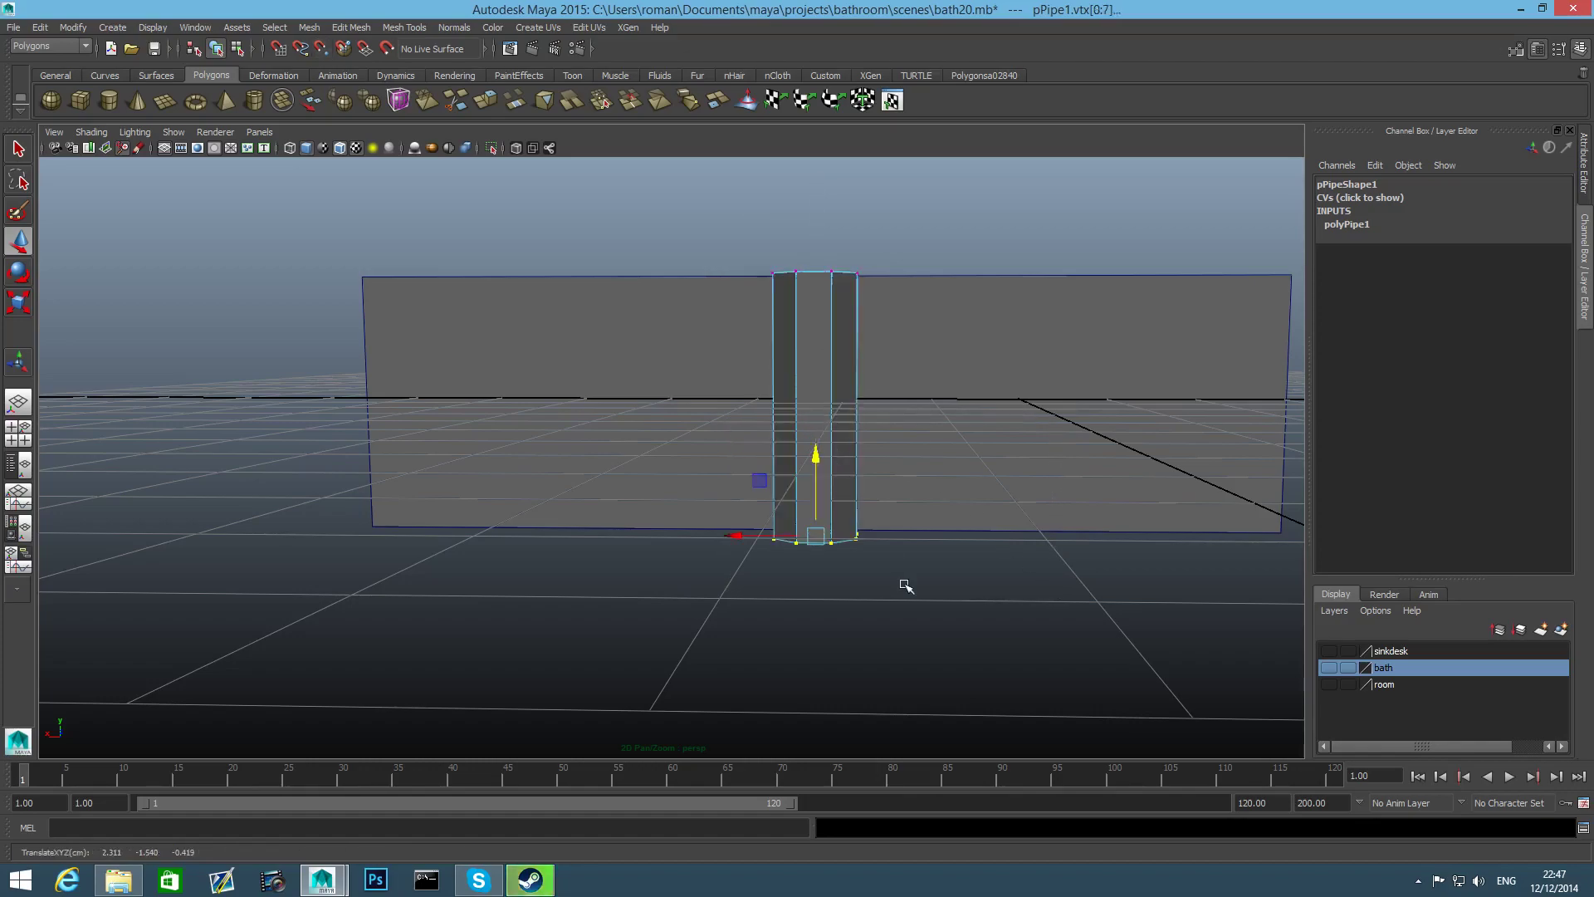
{"action": "key", "text": "F8"}
Move the pipe's pivot to its upper corner nearest the joint and snap the pipe along X to the joint
{"action": "left_click_drag", "start_coordinate": [918, 431], "coordinate": [799, 441], "text": "alt"}
{"action": "key", "text": "Insert"}
{"action": "key", "text": "v"}
{"action": "key", "text": "Insert"}
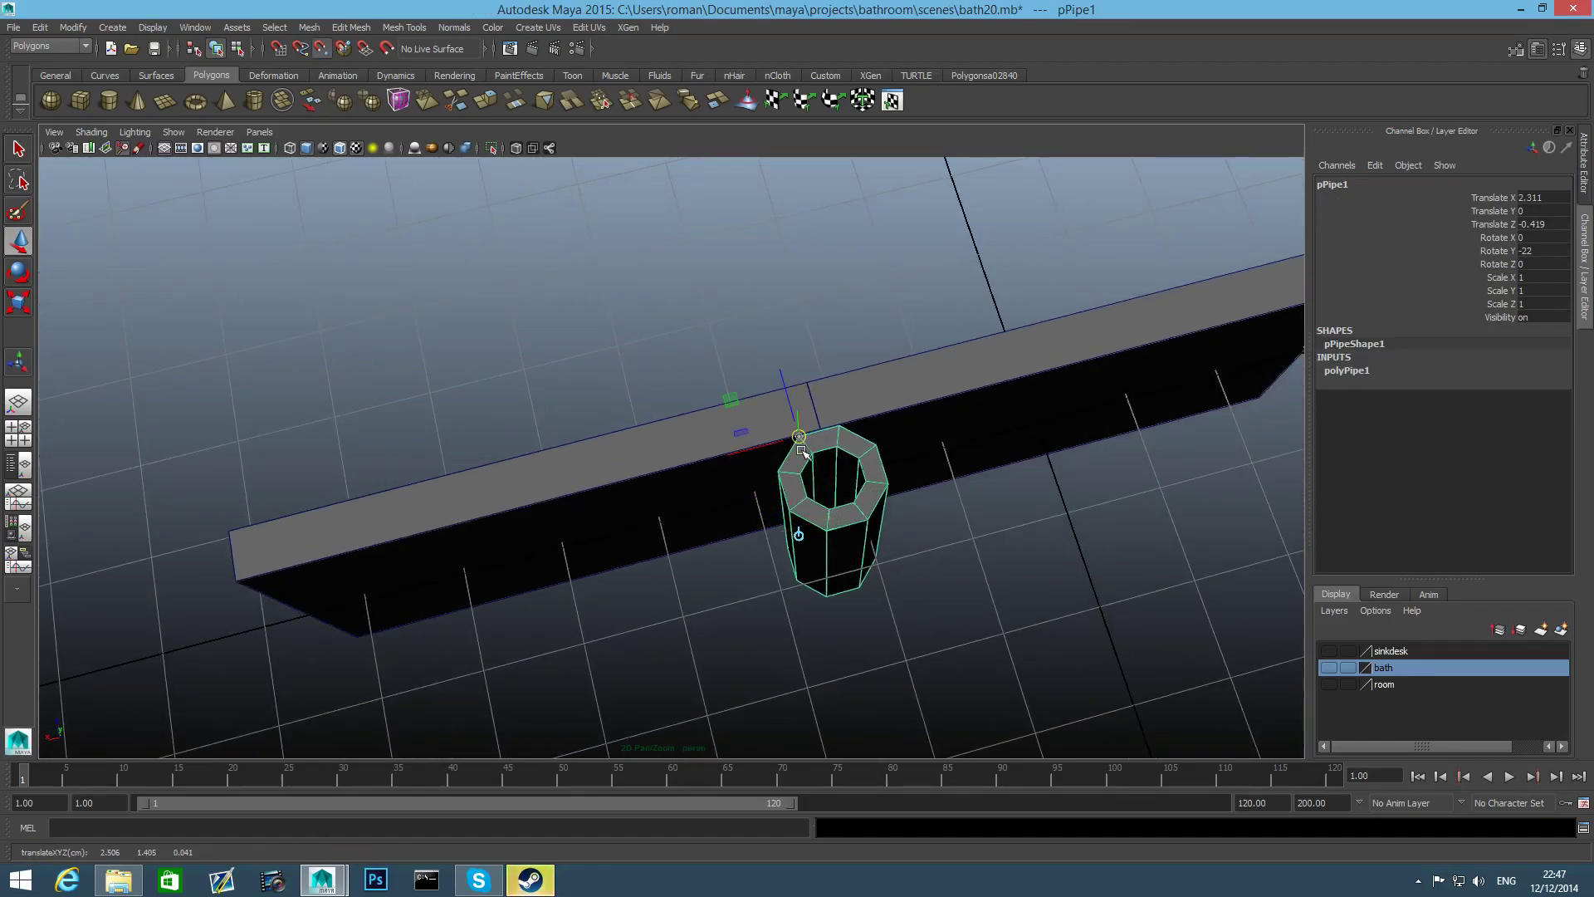
{"action": "left_click_drag", "start_coordinate": [876, 491], "coordinate": [837, 497], "text": "alt"}
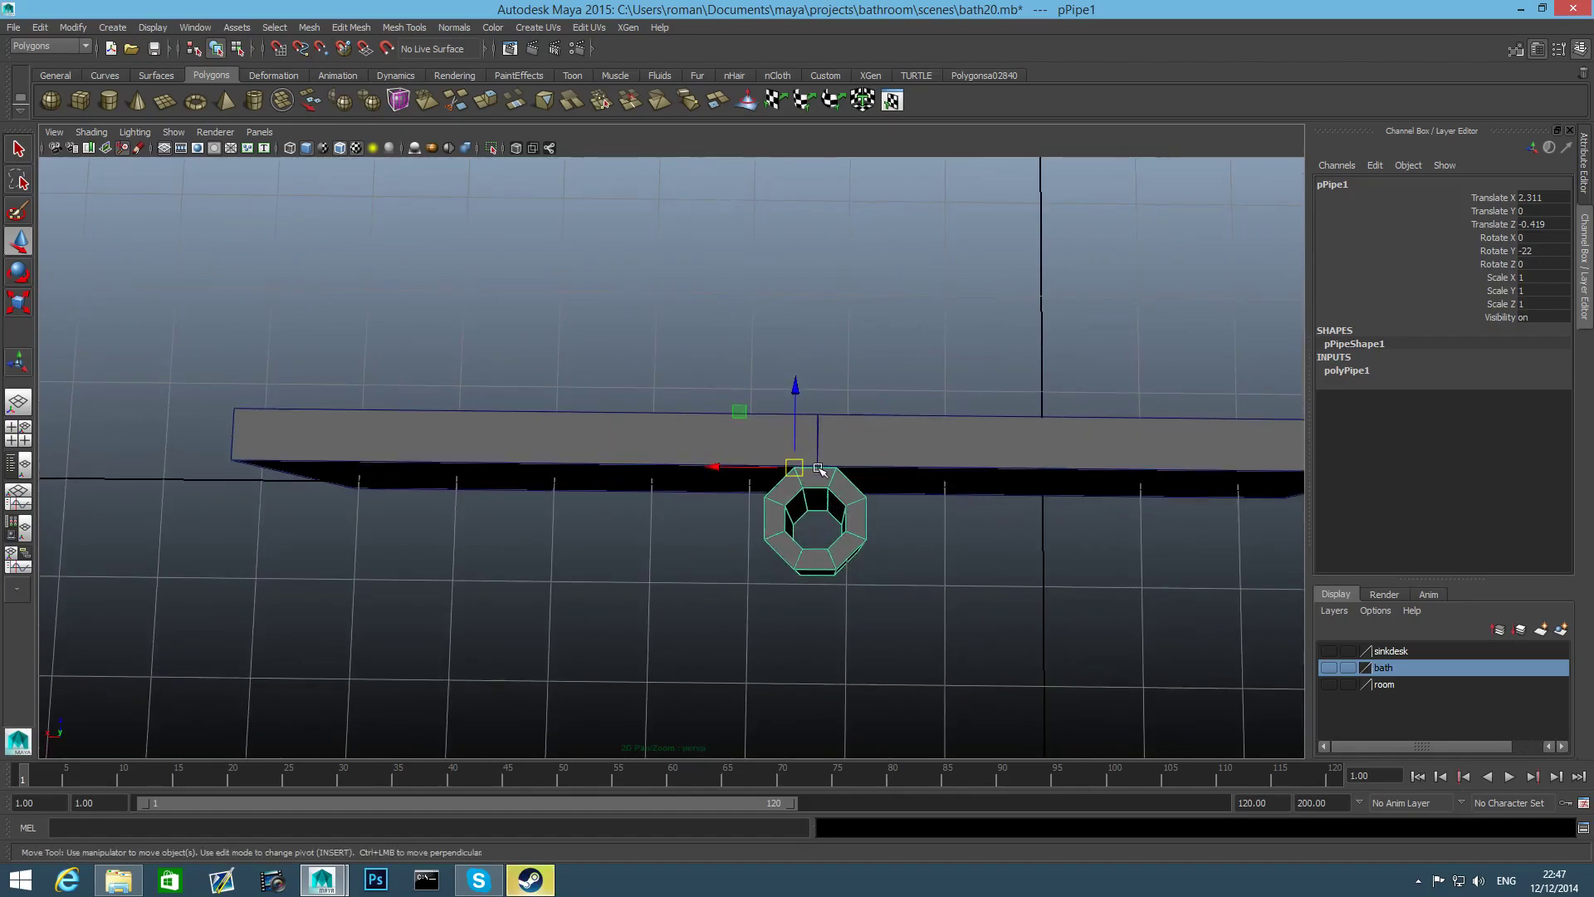
{"action": "key", "text": "v"}
{"action": "left_click_drag", "start_coordinate": [709, 467], "coordinate": [760, 481]}
Snap the pipe along Z to the slab's front face, at Translate Z -0.404
{"action": "left_click_drag", "start_coordinate": [864, 477], "coordinate": [864, 537], "text": "alt"}
{"action": "right_click_drag", "start_coordinate": [865, 538], "coordinate": [1142, 570], "text": "alt"}
{"action": "right_click_drag", "start_coordinate": [922, 548], "coordinate": [965, 523], "text": "alt"}
{"action": "left_click_drag", "start_coordinate": [964, 523], "coordinate": [784, 525], "text": "alt"}
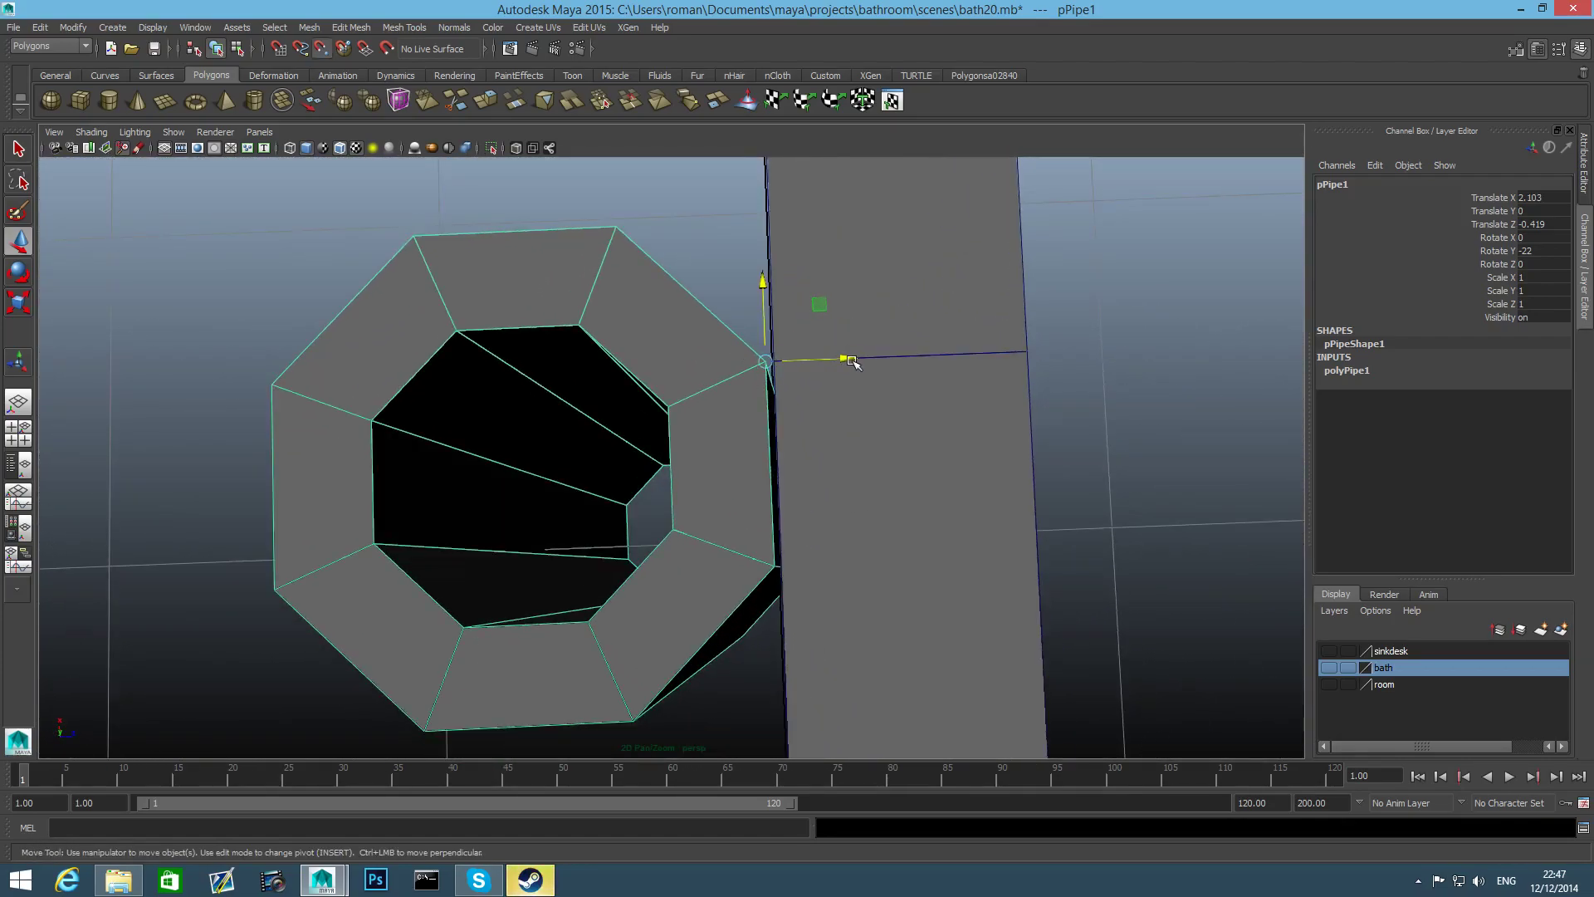
{"action": "left_click_drag", "start_coordinate": [847, 357], "coordinate": [839, 445]}
{"action": "left_click_drag", "start_coordinate": [811, 562], "coordinate": [826, 555], "text": "alt"}
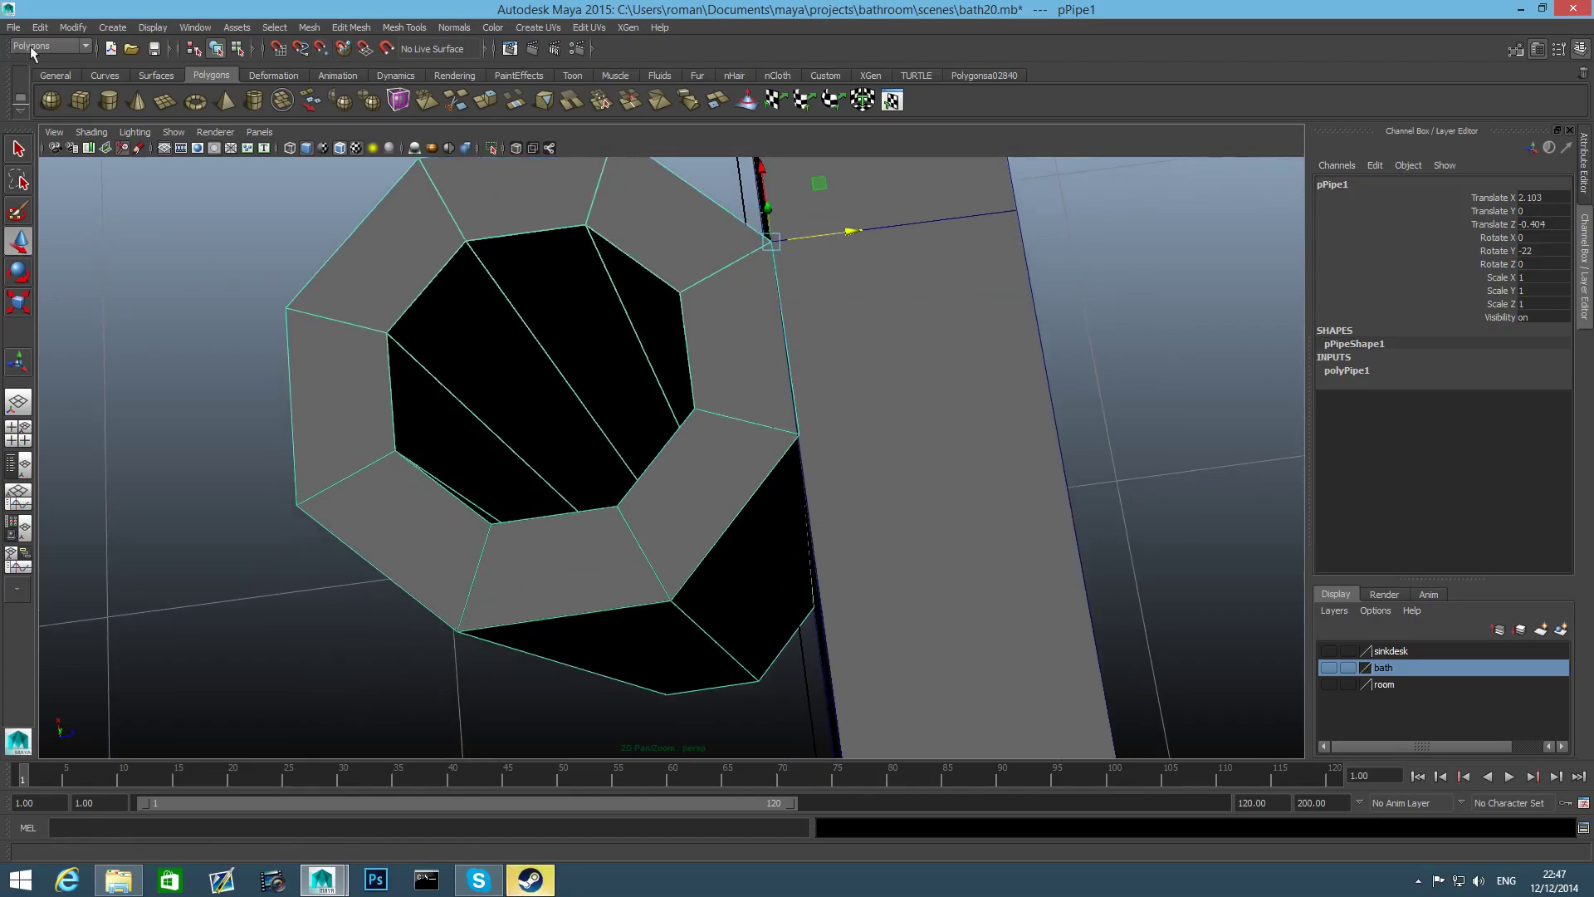
Center the pipe's pivot and rotate the pipe slightly about Y to about -22.9 degrees
{"action": "left_click", "coordinate": [74, 28]}
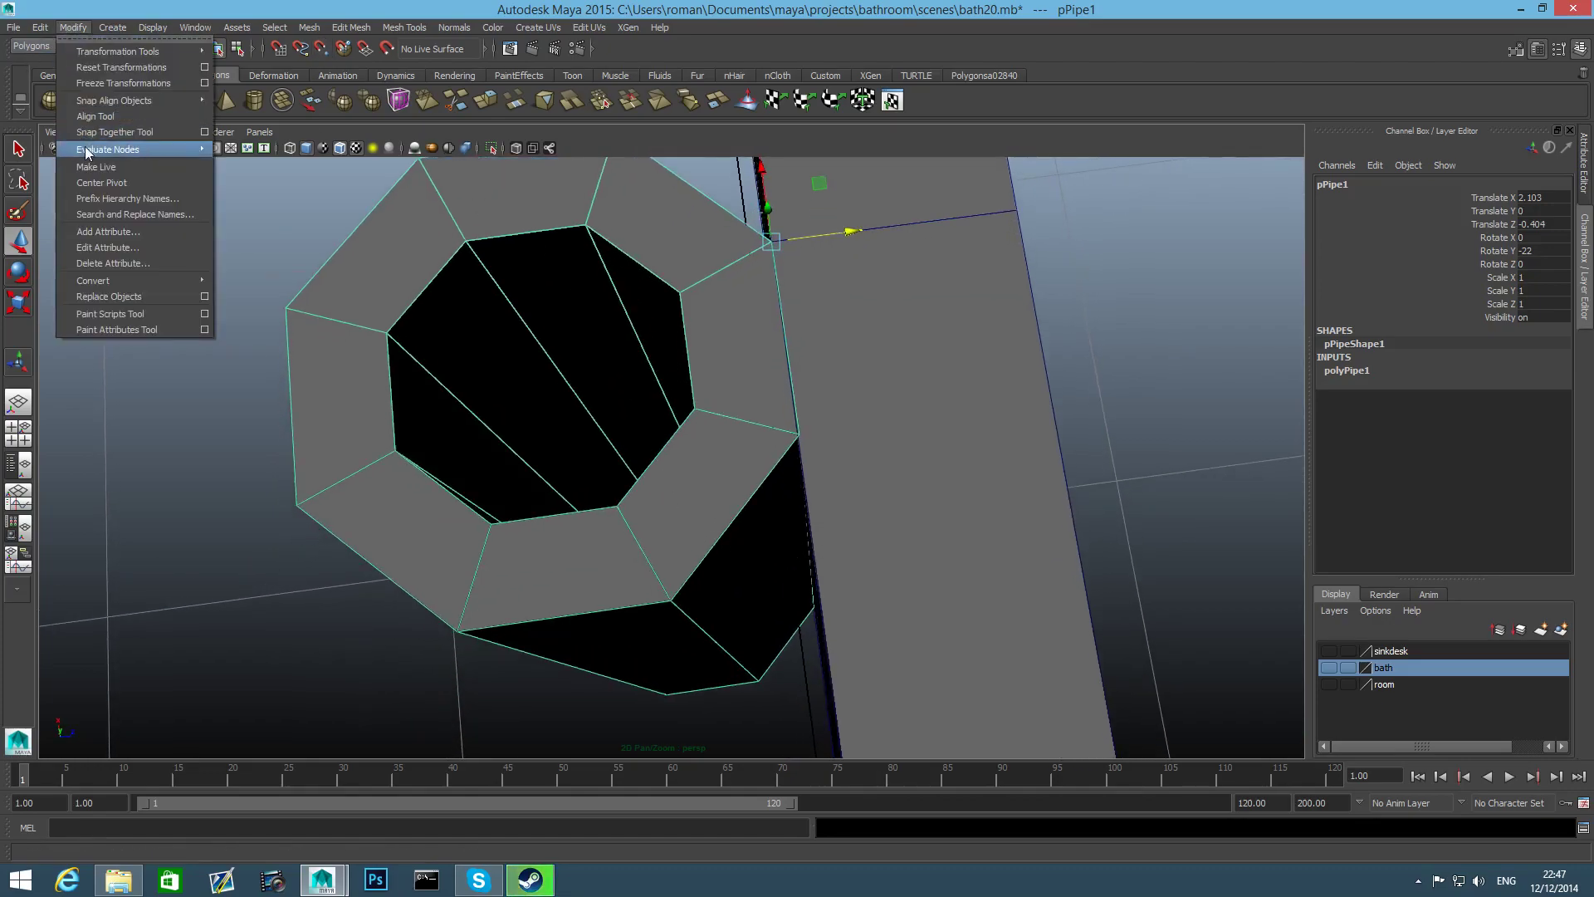
{"action": "left_click", "coordinate": [105, 183]}
{"action": "key", "text": "e"}
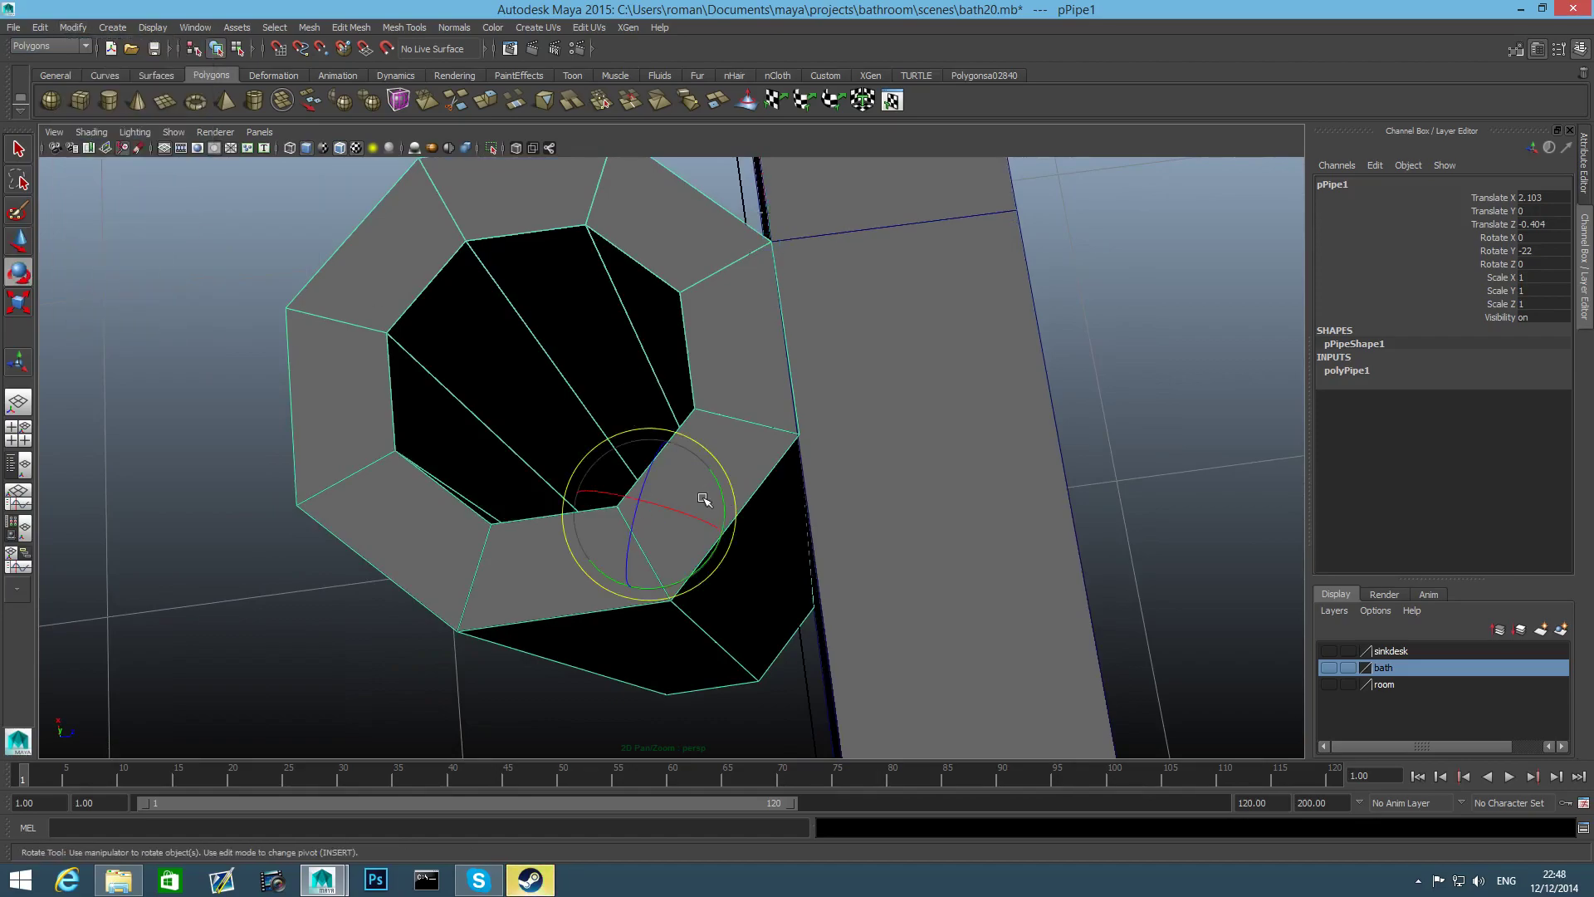
{"action": "left_click_drag", "start_coordinate": [700, 564], "coordinate": [700, 561]}
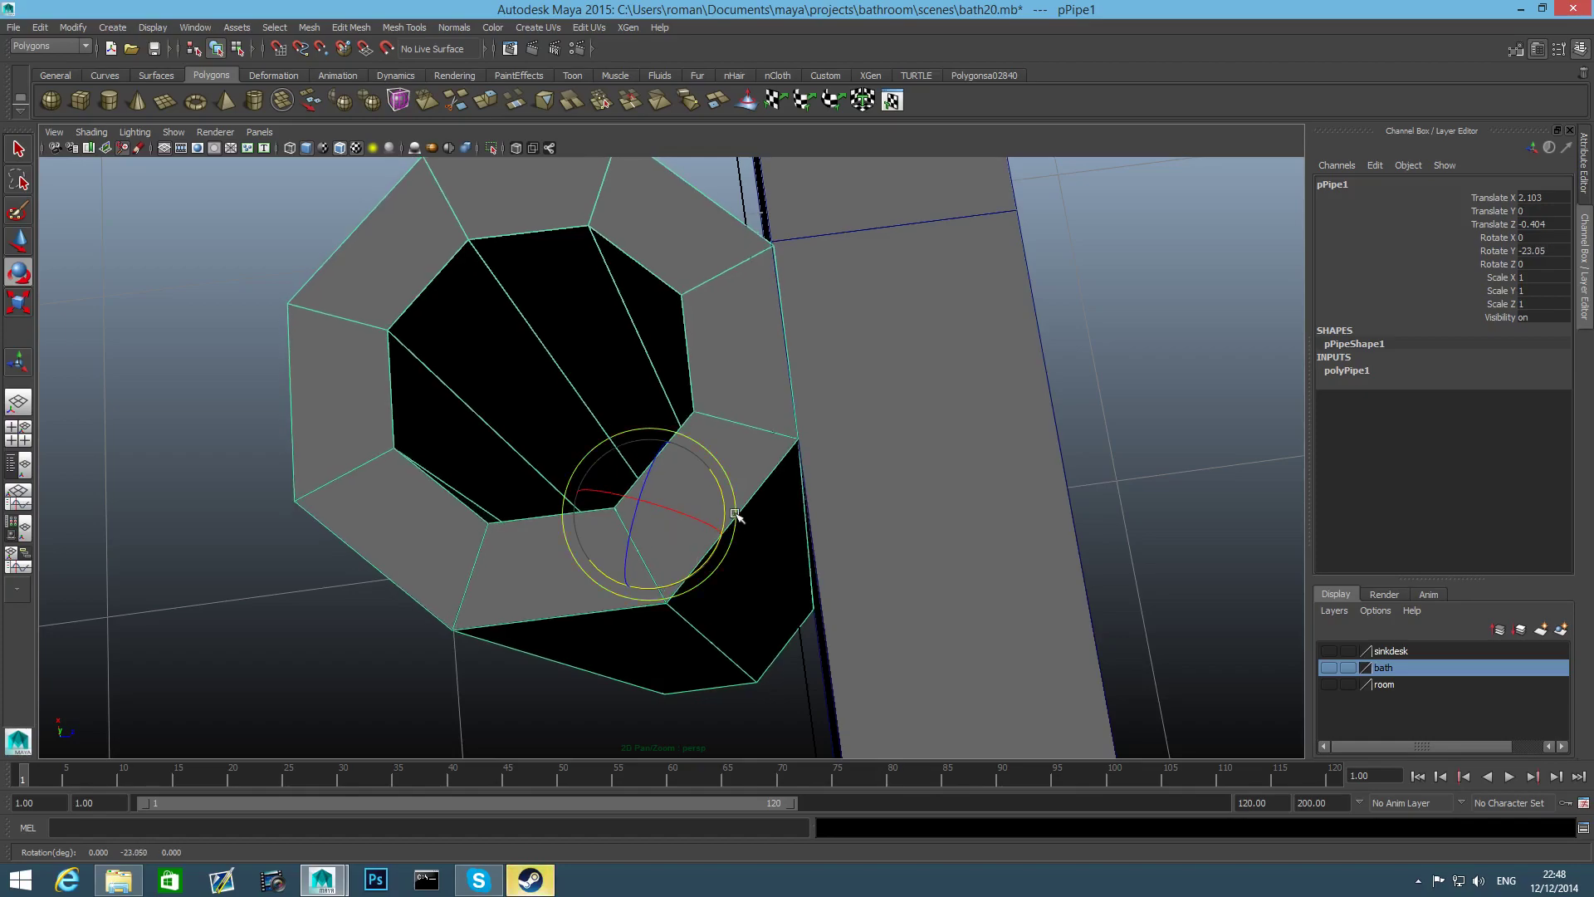
{"action": "left_click_drag", "start_coordinate": [719, 489], "coordinate": [717, 486]}
Set the pipe's Rotate Y to -23 and fine-tune the rotation to about -22.3 degrees
{"action": "left_click_drag", "start_coordinate": [773, 528], "coordinate": [869, 516], "text": "alt"}
{"action": "right_click_drag", "start_coordinate": [869, 516], "coordinate": [812, 507], "text": "alt"}
{"action": "double_click", "coordinate": [1553, 251]}
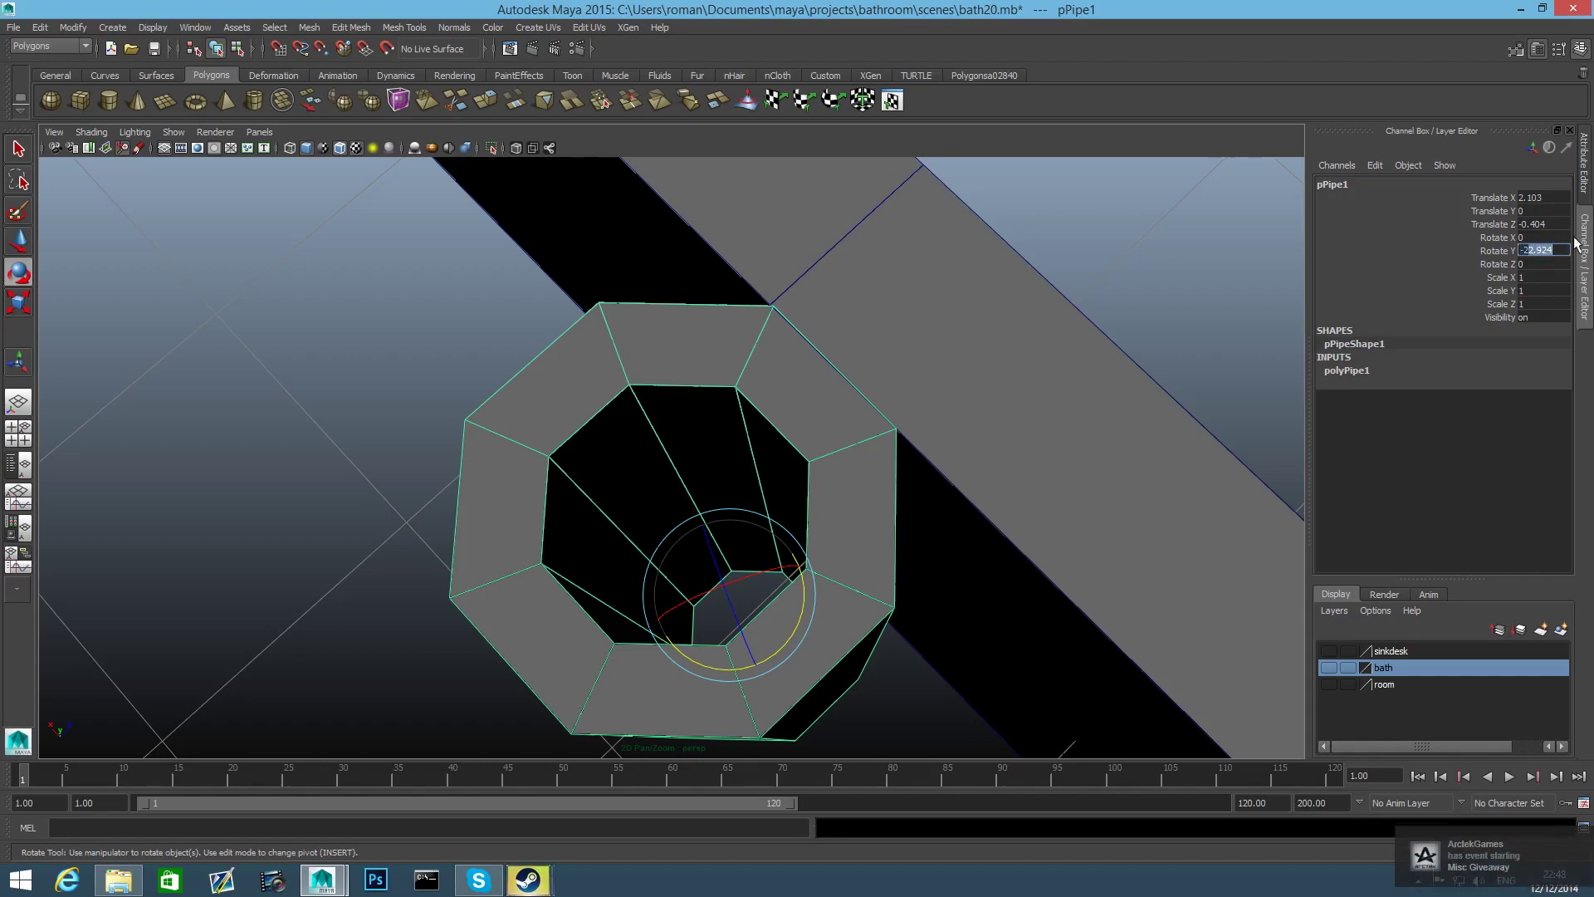
{"action": "type", "text": "-23"}
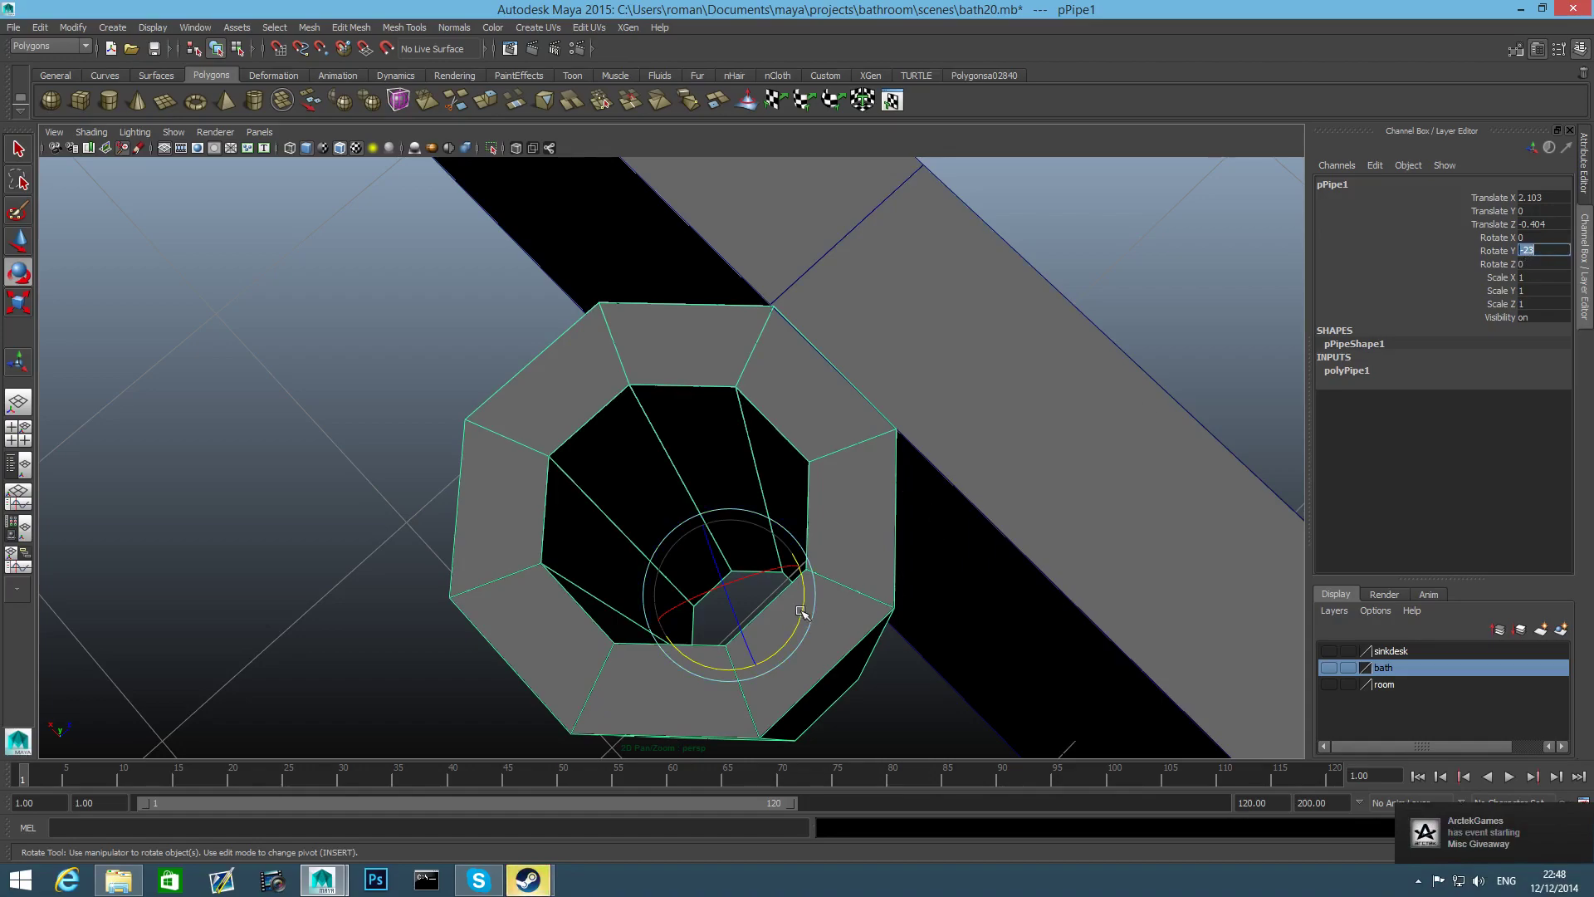
{"action": "left_click_drag", "start_coordinate": [802, 612], "coordinate": [803, 612]}
{"action": "left_click_drag", "start_coordinate": [919, 580], "coordinate": [836, 584], "text": "alt"}
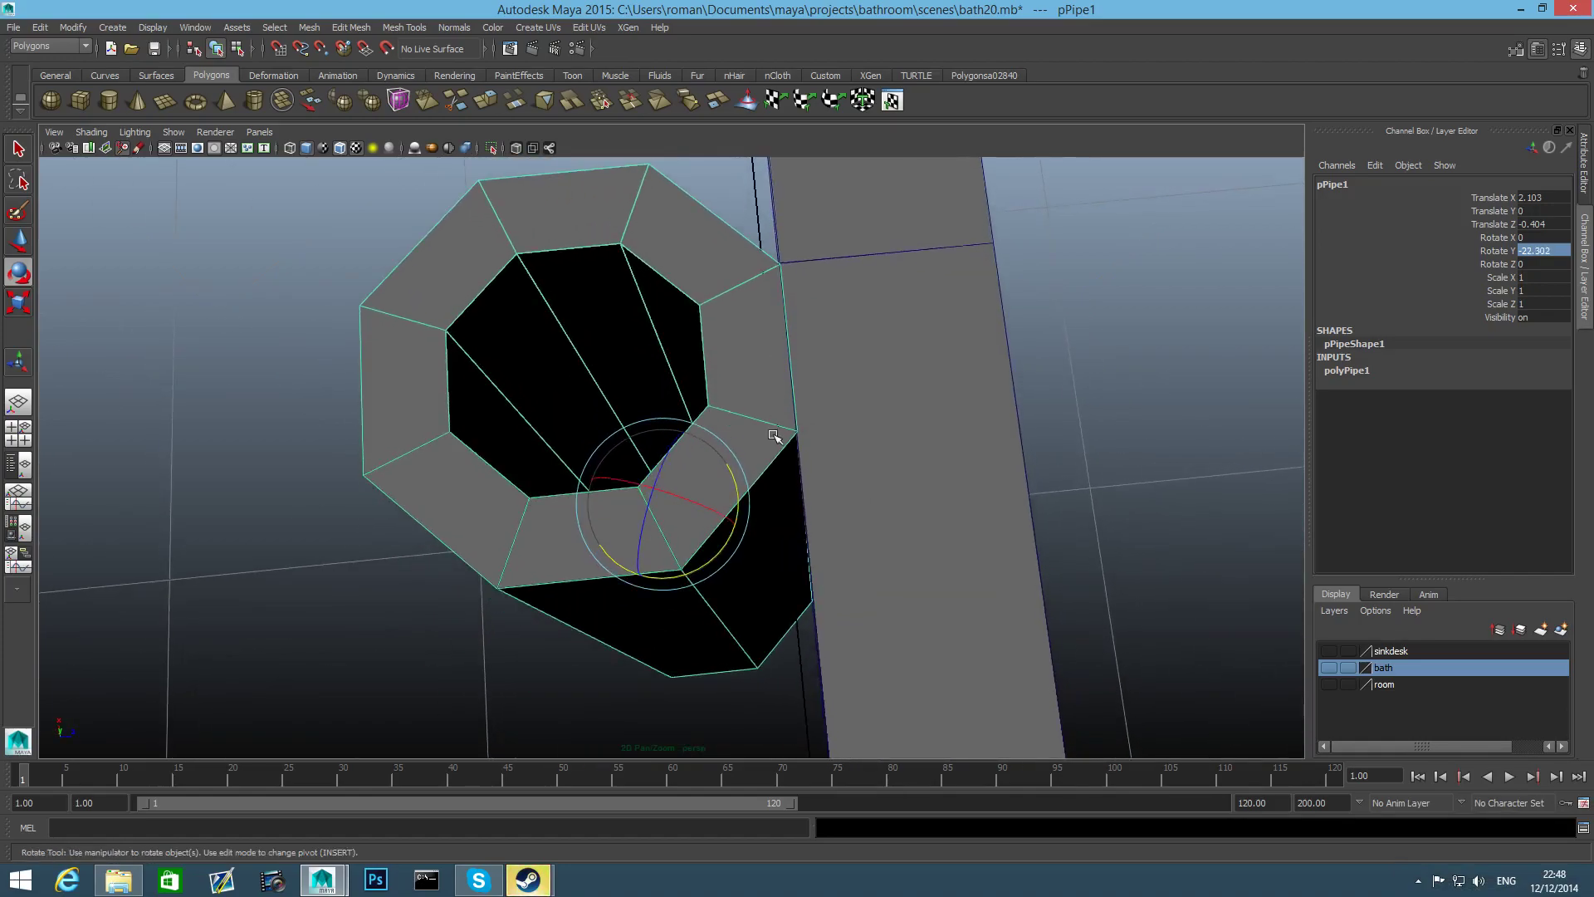
Move the pipe's pivot back to its upper corner and snap the pipe along Z and X to the slab joint
{"action": "key", "text": "w"}
{"action": "key", "text": "d"}
{"action": "key", "text": "v"}
{"action": "middle_click_drag", "start_coordinate": [753, 377], "coordinate": [761, 286]}
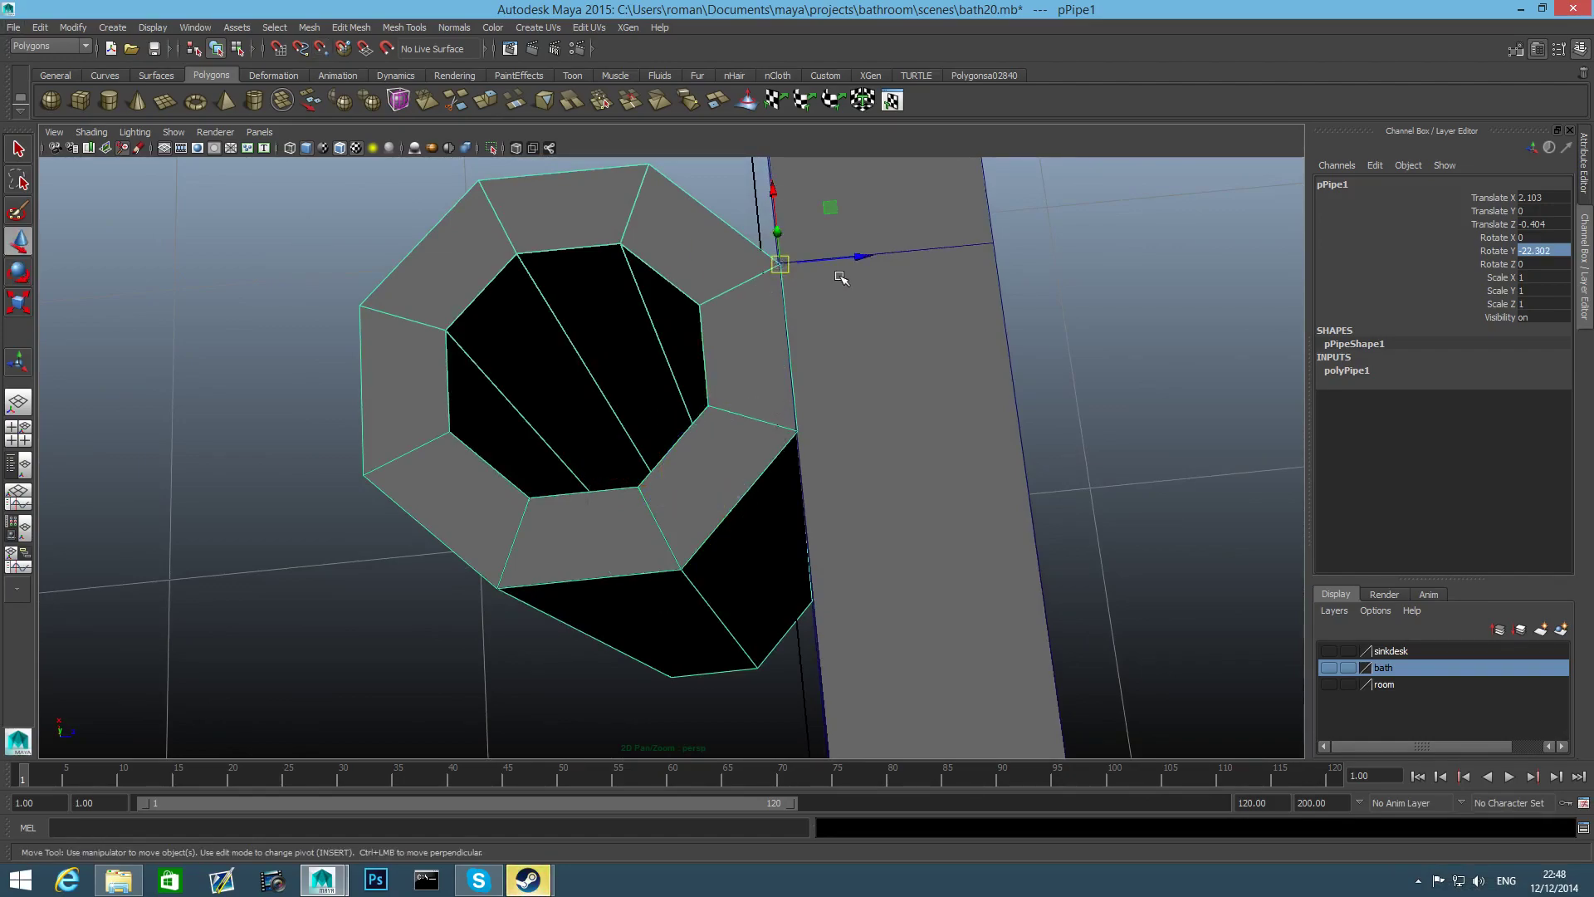
{"action": "left_click_drag", "start_coordinate": [857, 259], "coordinate": [855, 258]}
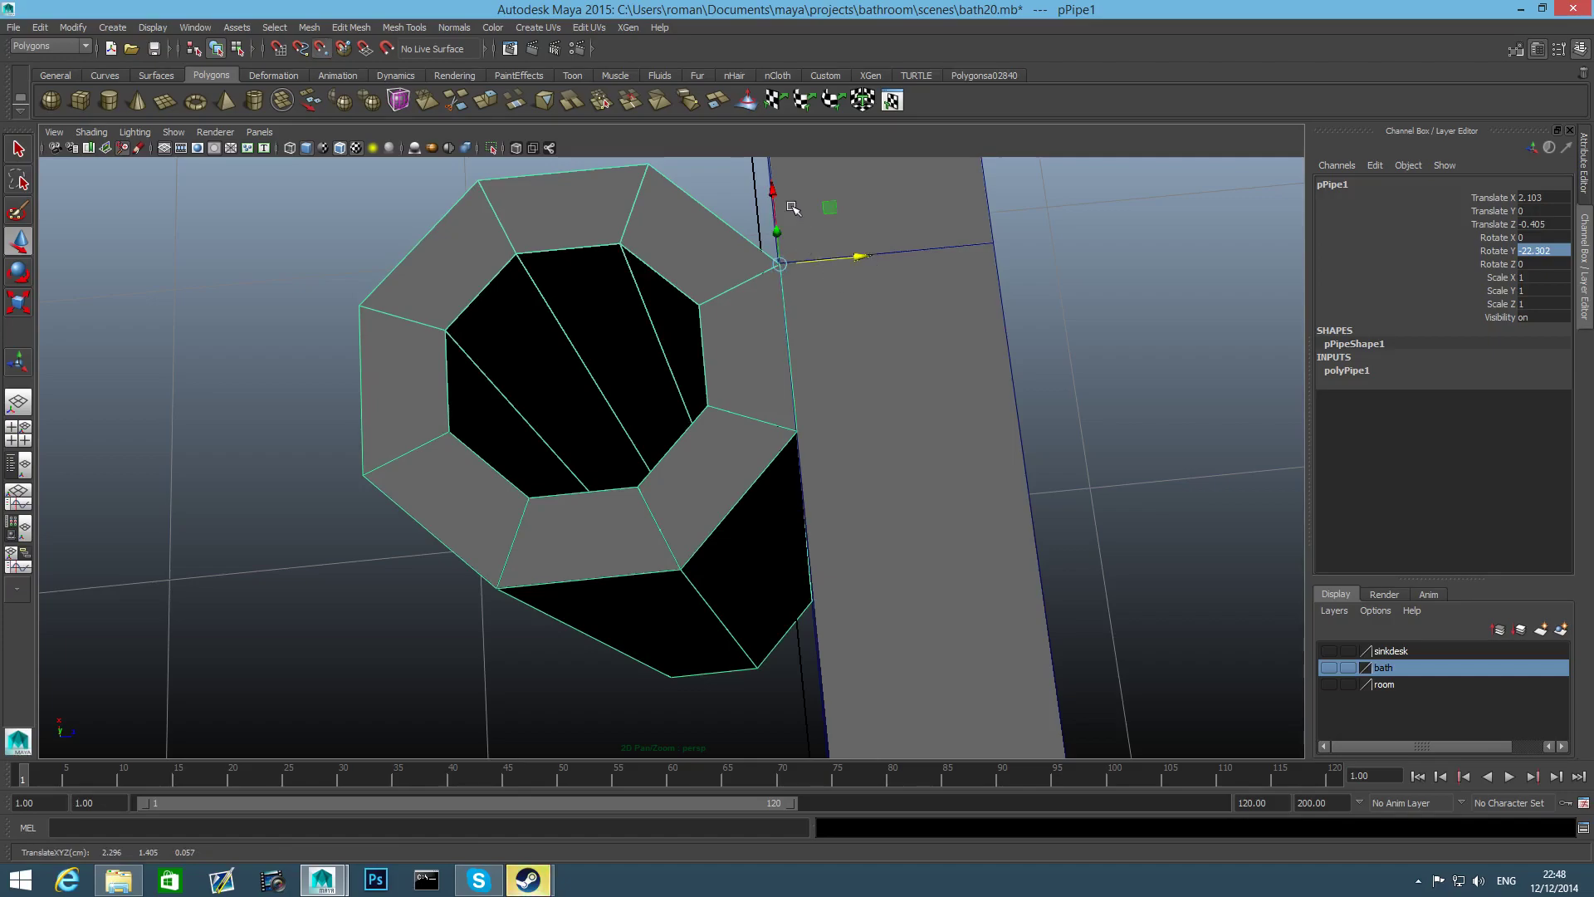
{"action": "left_click_drag", "start_coordinate": [771, 191], "coordinate": [768, 186]}
Insert a vertical edge loop on slab pCube7 near the joint and snap it along X to the pipe's second contact corner
{"action": "left_click_drag", "start_coordinate": [828, 380], "coordinate": [819, 421], "text": "alt"}
{"action": "left_click", "coordinate": [865, 434]}
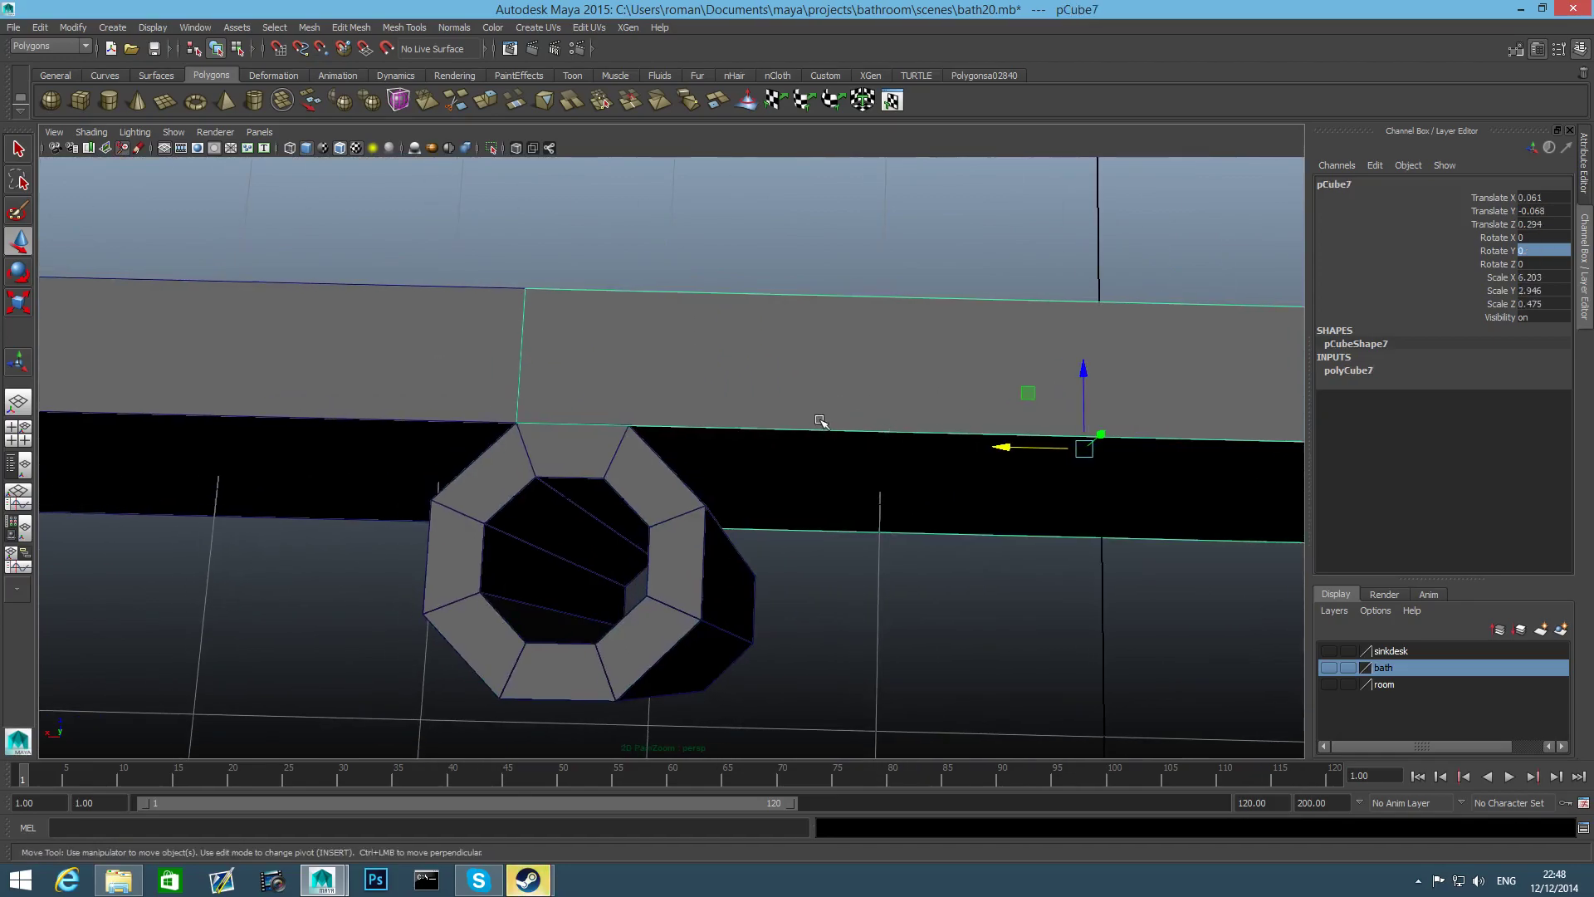
{"action": "right_click", "coordinate": [820, 420], "text": "shift"}
{"action": "left_click", "coordinate": [752, 440]}
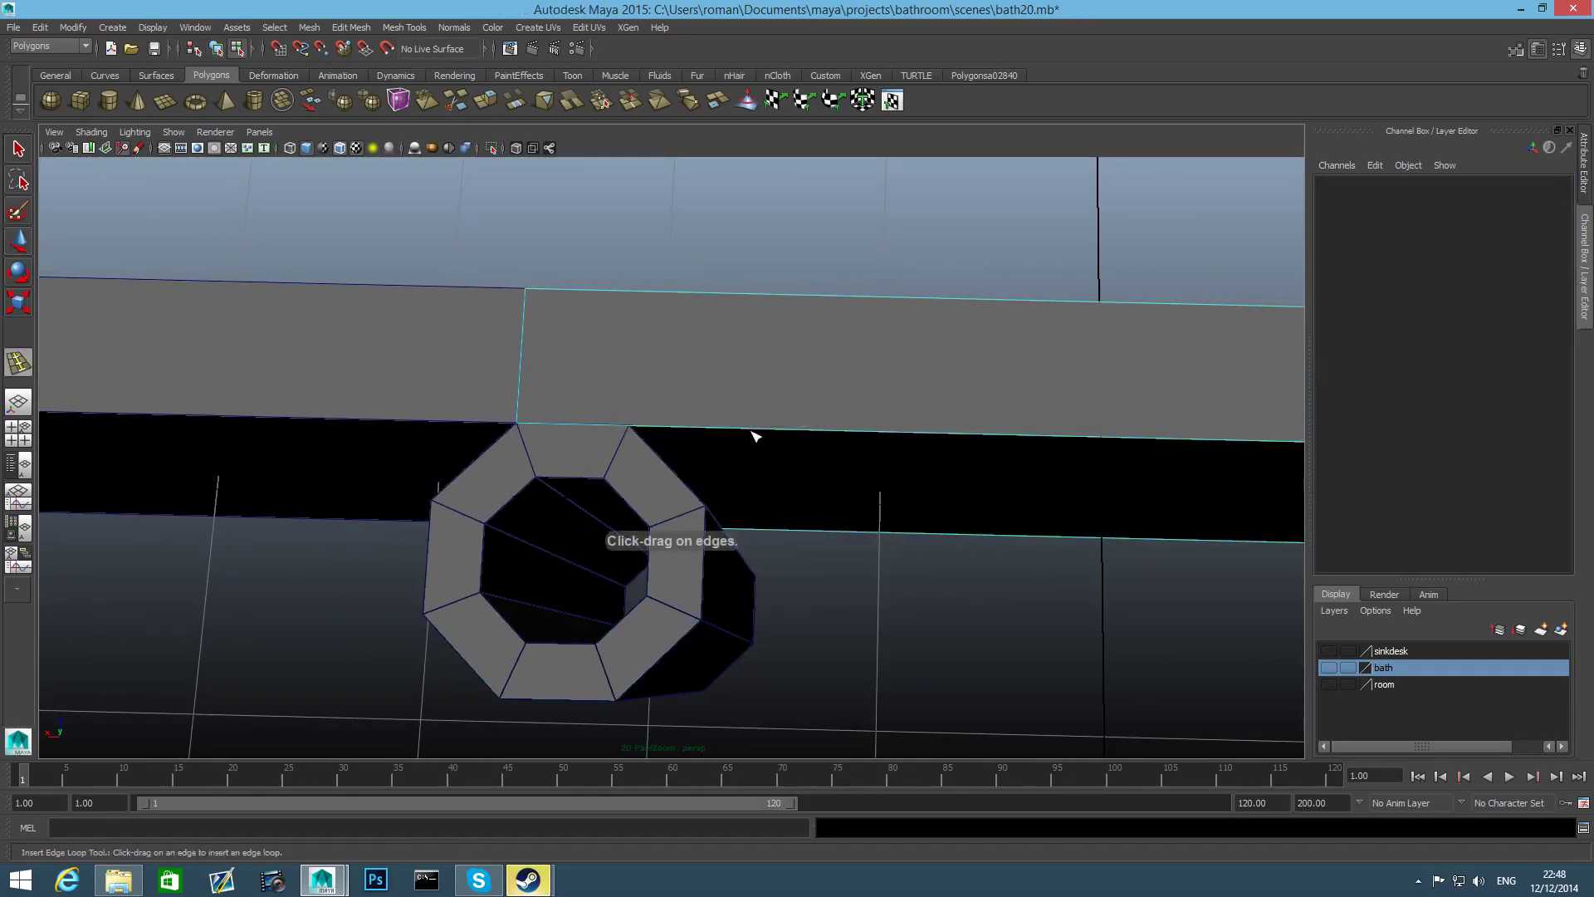
{"action": "left_click_drag", "start_coordinate": [751, 428], "coordinate": [707, 437]}
{"action": "key", "text": "w"}
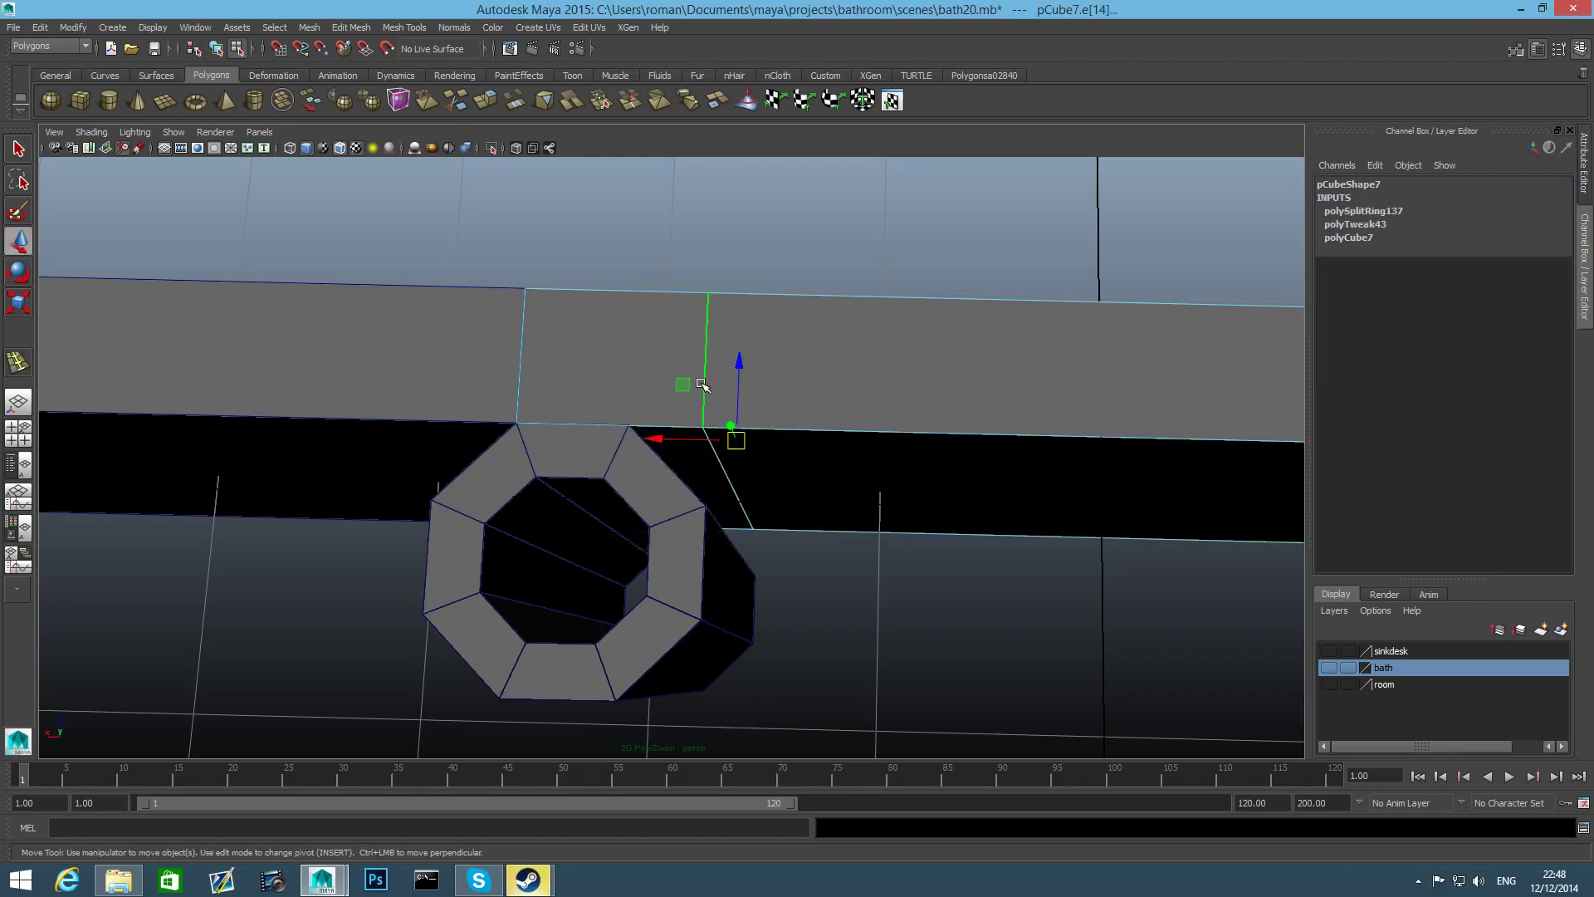
{"action": "left_click_drag", "start_coordinate": [653, 439], "coordinate": [744, 499]}
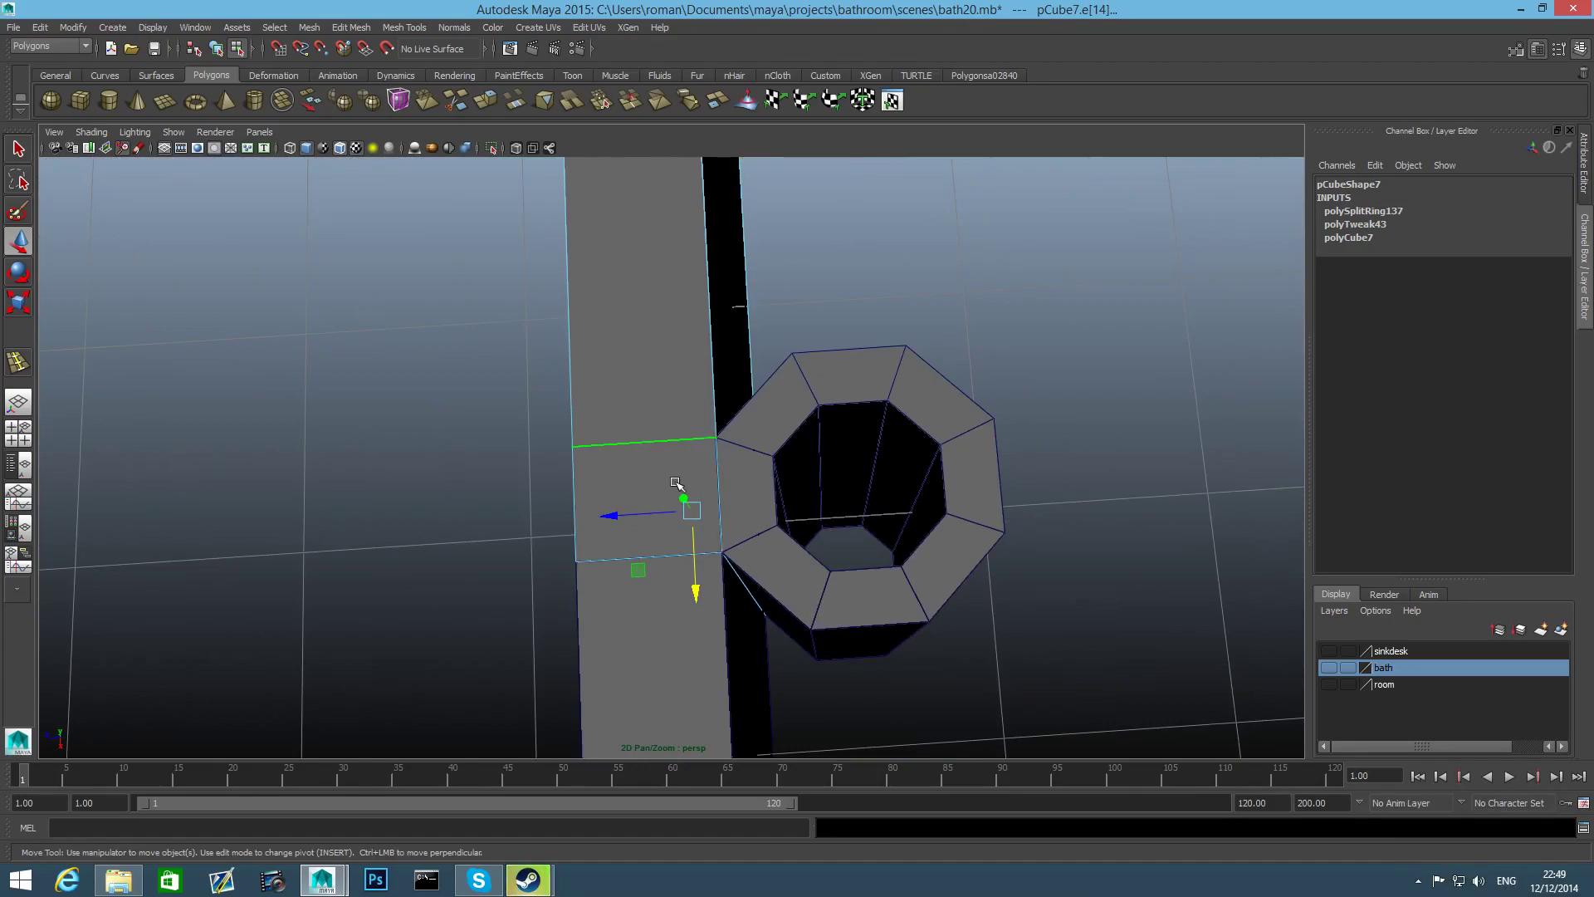
Split slab pCube7 with a horizontal edge loop at the middle of its height
{"action": "left_click_drag", "start_coordinate": [661, 466], "coordinate": [884, 425], "text": "alt"}
{"action": "key", "text": "F8"}
{"action": "right_click_drag", "start_coordinate": [1035, 406], "coordinate": [1127, 427]}
{"action": "left_click", "coordinate": [1103, 399]}
{"action": "middle_click_drag", "start_coordinate": [938, 446], "coordinate": [1009, 425], "text": "alt"}
{"action": "left_click_drag", "start_coordinate": [1010, 425], "coordinate": [1010, 416], "text": "alt"}
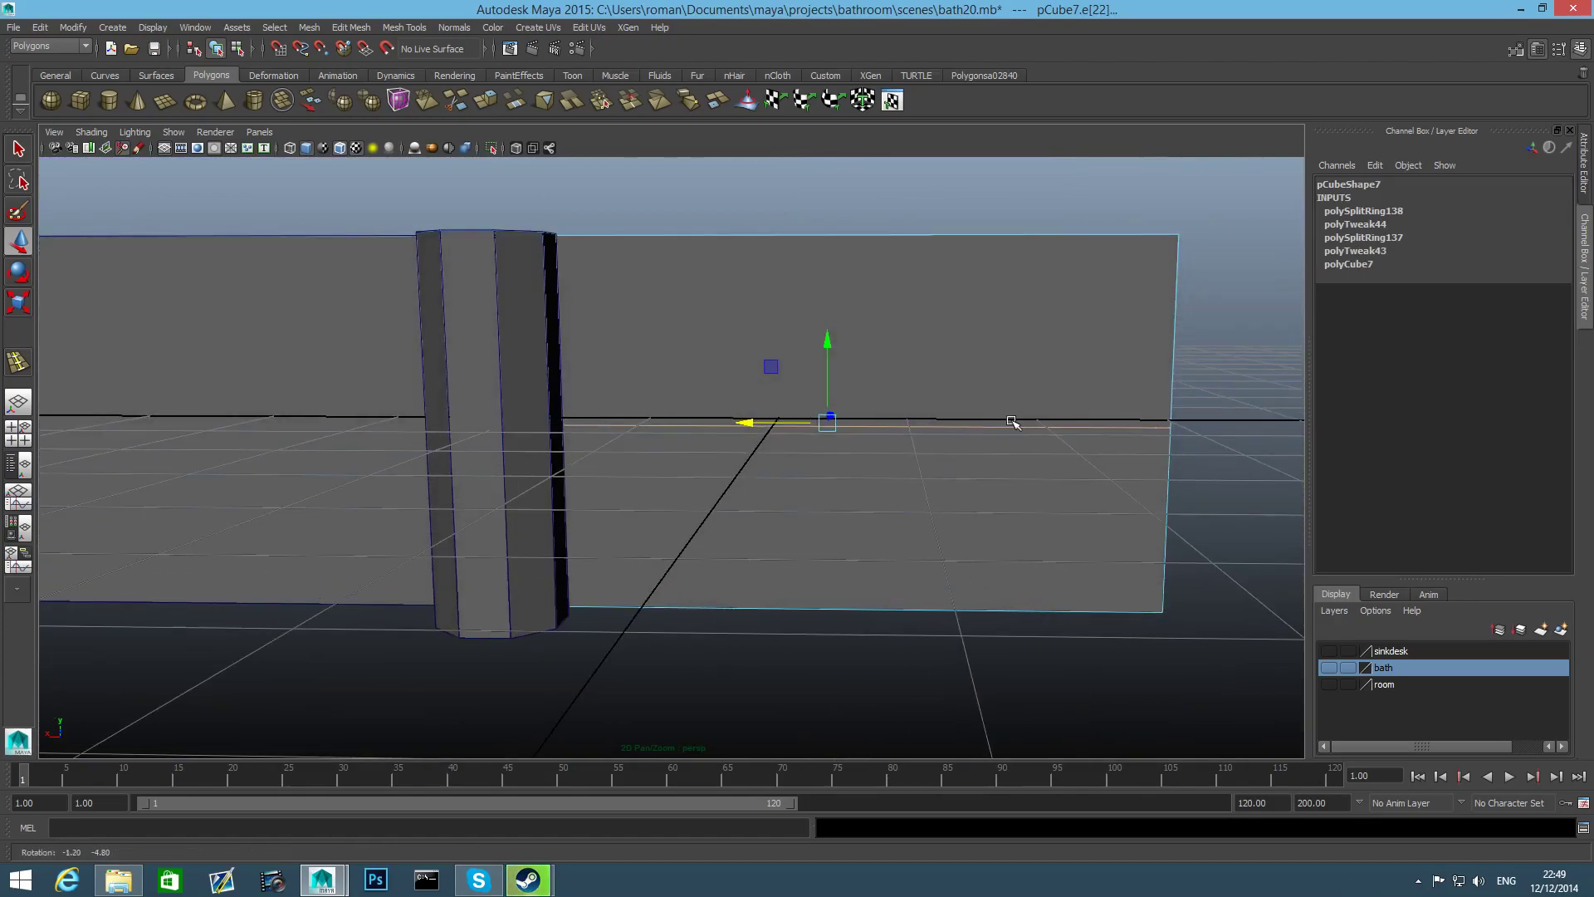
Try to add loops on both sides of the slab's middle edge loop with the Duplicate Edge Loop Tool
{"action": "key", "text": "F8"}
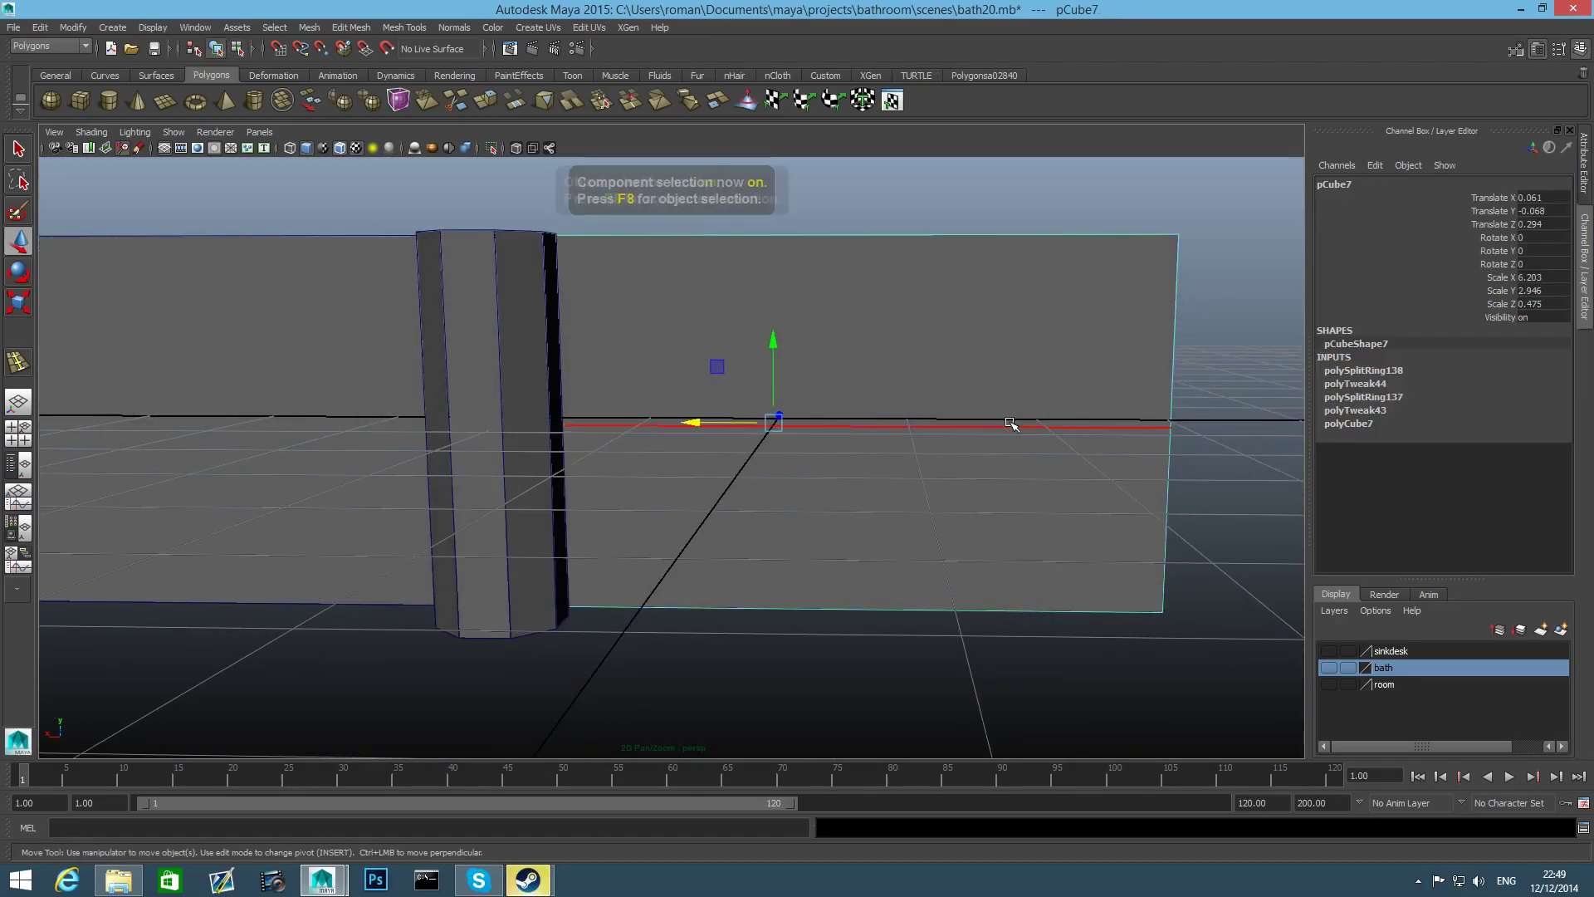
{"action": "right_click_drag", "start_coordinate": [929, 482], "coordinate": [919, 555], "text": "shift"}
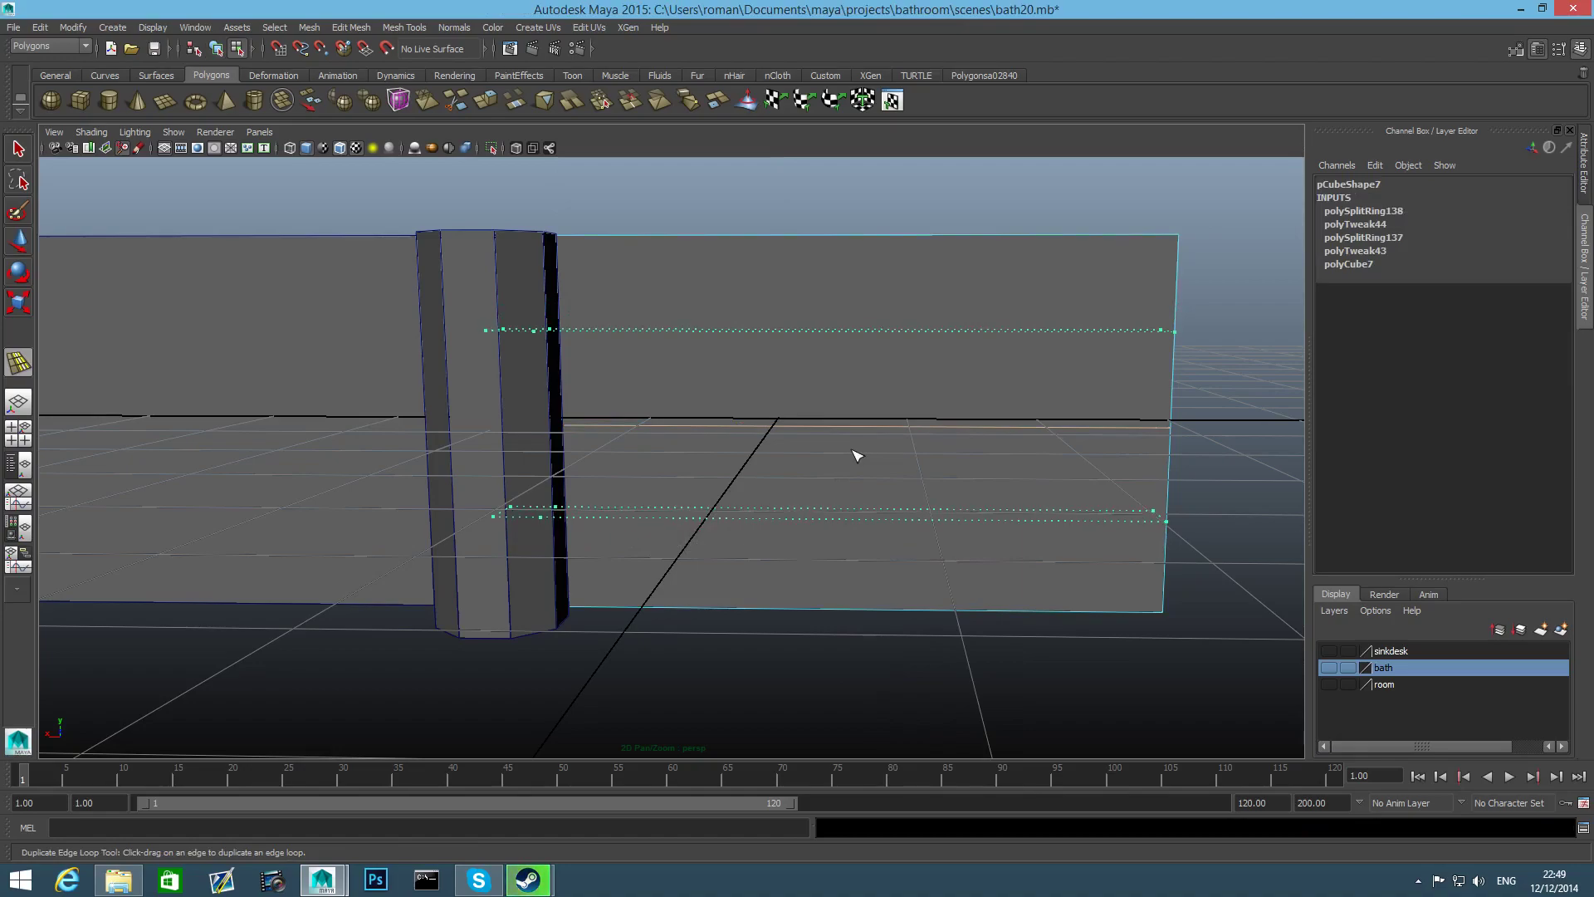
{"action": "left_click_drag", "start_coordinate": [857, 455], "coordinate": [857, 455]}
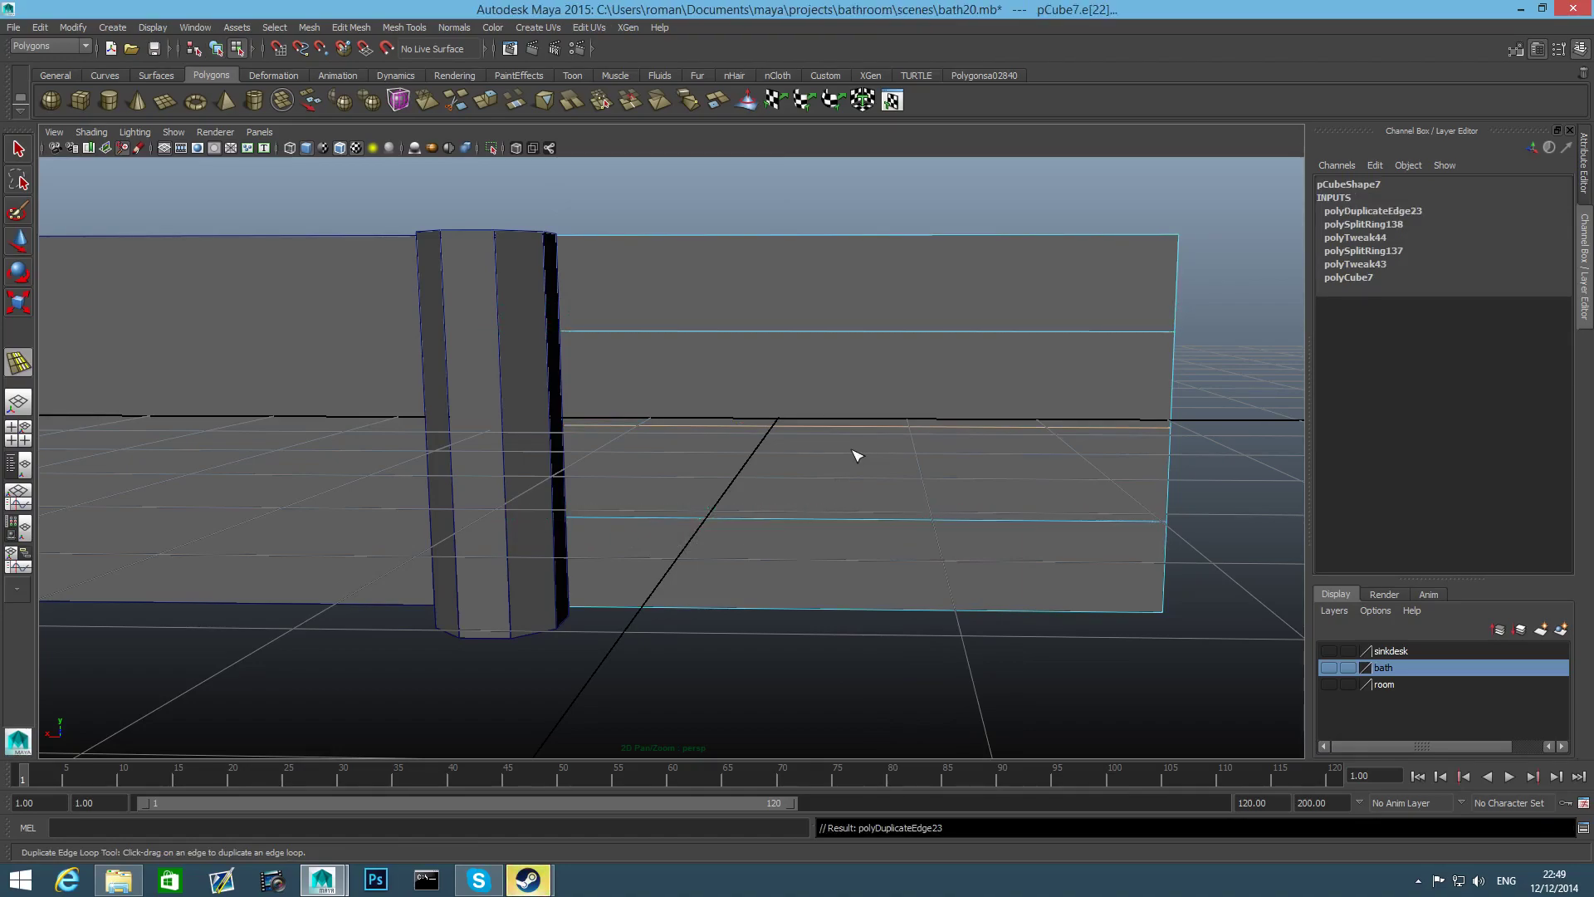
{"action": "key", "text": "ctrl+z"}
Split the edge rings of the slab's upper and lower halves, adding a horizontal loop midway through each
{"action": "right_click_drag", "start_coordinate": [995, 317], "coordinate": [998, 296]}
{"action": "left_click", "coordinate": [1174, 316]}
{"action": "left_click", "coordinate": [1174, 320]}
{"action": "right_click", "coordinate": [1175, 319], "text": "ctrl"}
{"action": "right_click_drag", "start_coordinate": [1175, 316], "coordinate": [1165, 359], "text": "ctrl"}
{"action": "left_click", "coordinate": [1167, 485]}
{"action": "key", "text": "g"}
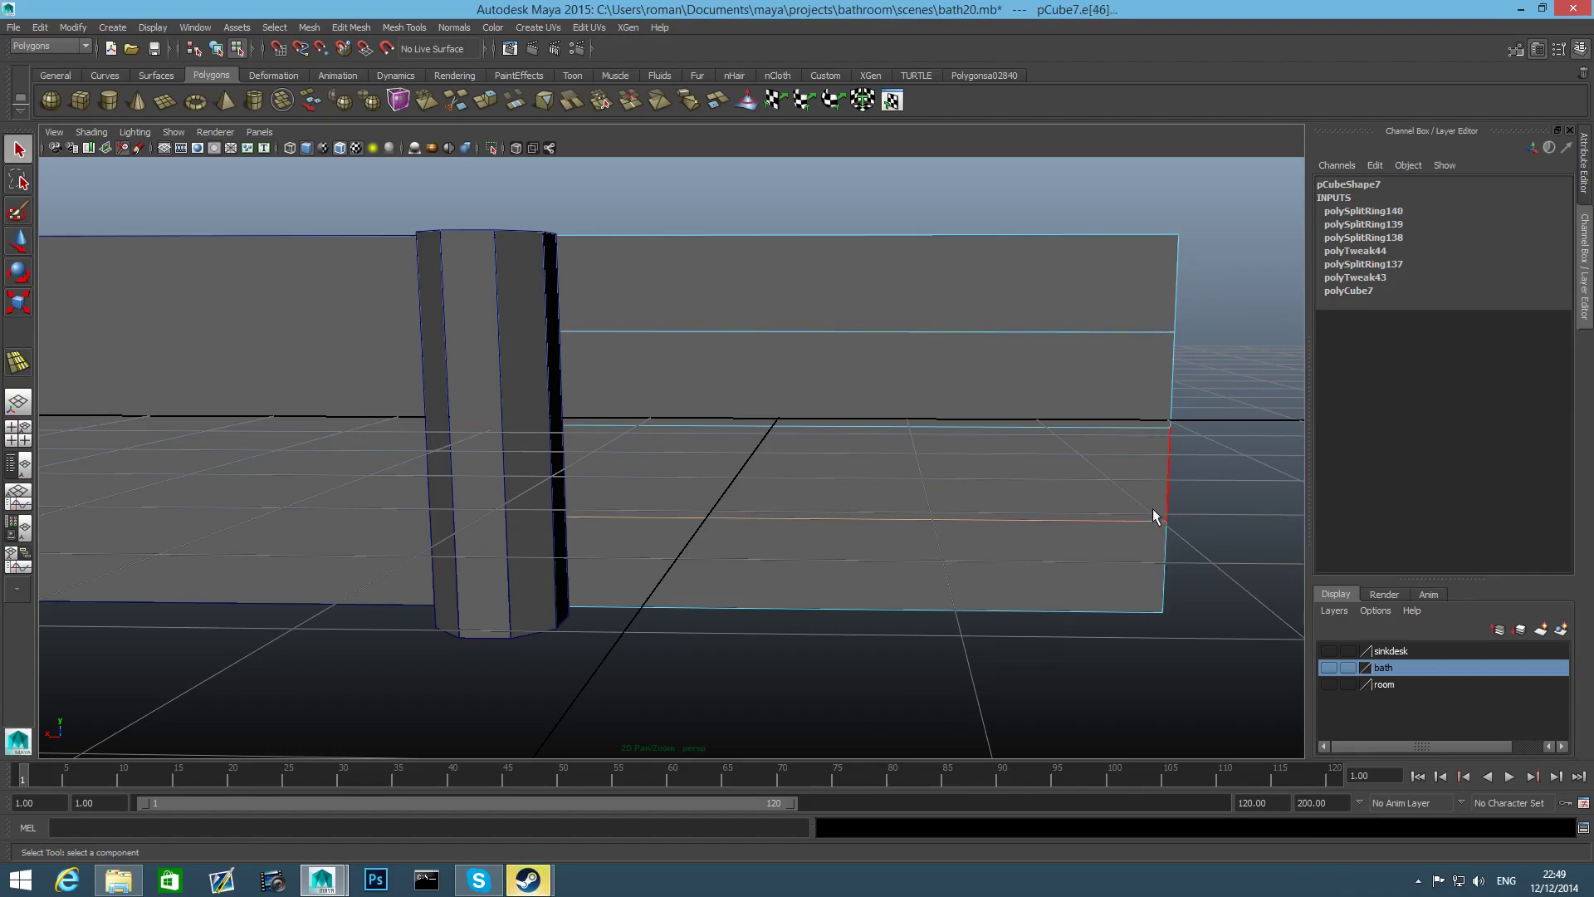
Split the pipe's outer wall with three horizontal edge loops, at mid-height and midway through each half
{"action": "left_click", "coordinate": [498, 438]}
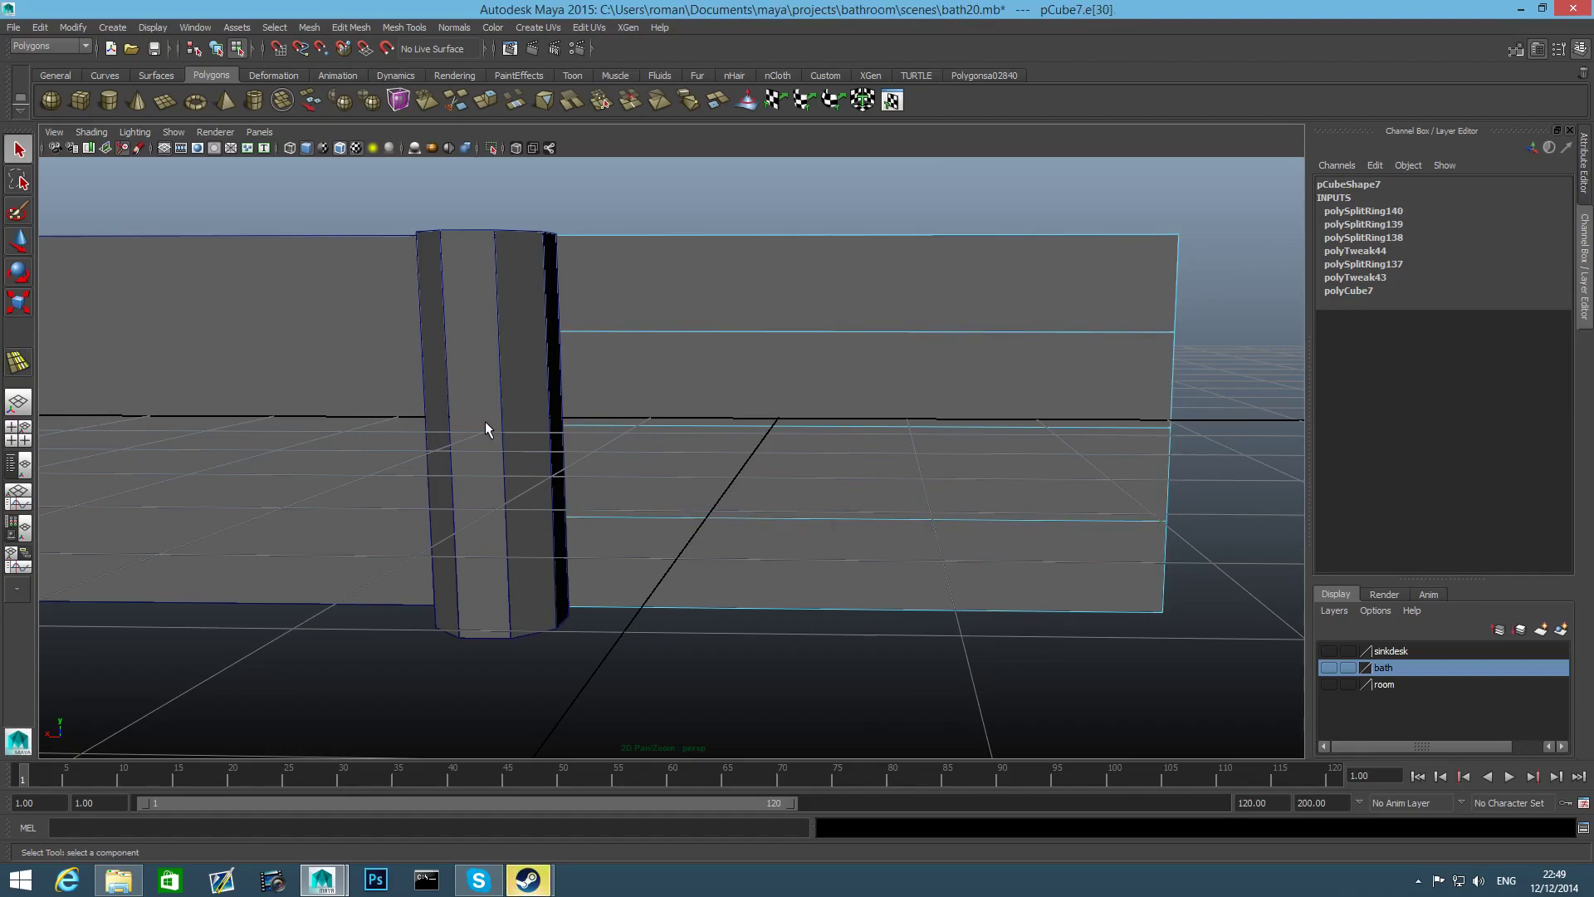
{"action": "left_click", "coordinate": [485, 421]}
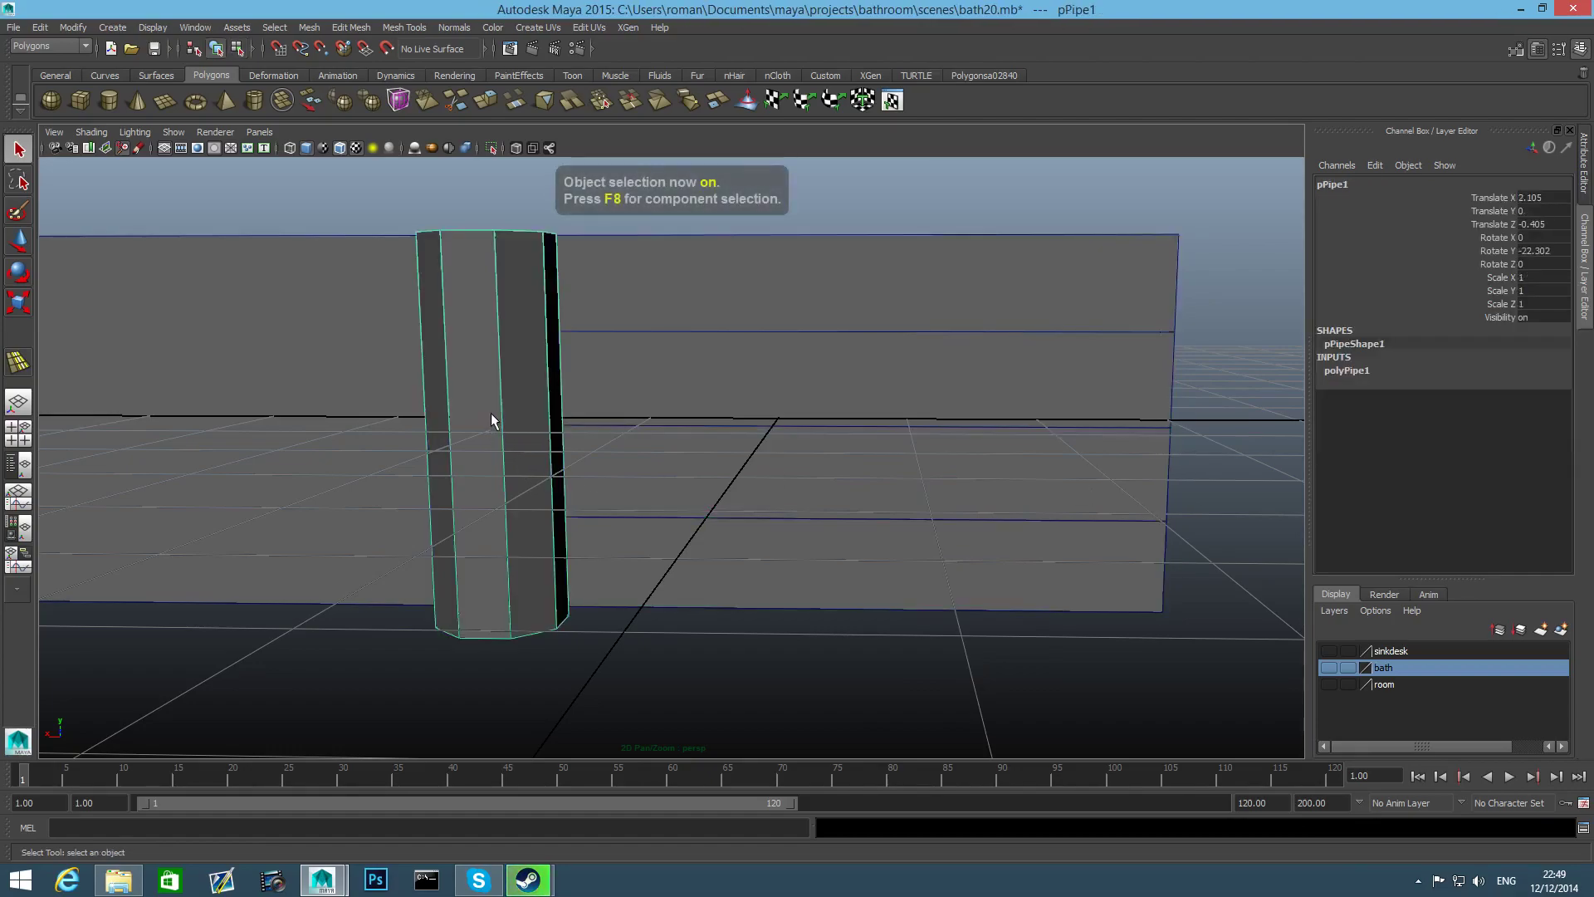
{"action": "right_click_drag", "start_coordinate": [491, 421], "coordinate": [495, 375]}
{"action": "left_click", "coordinate": [505, 402]}
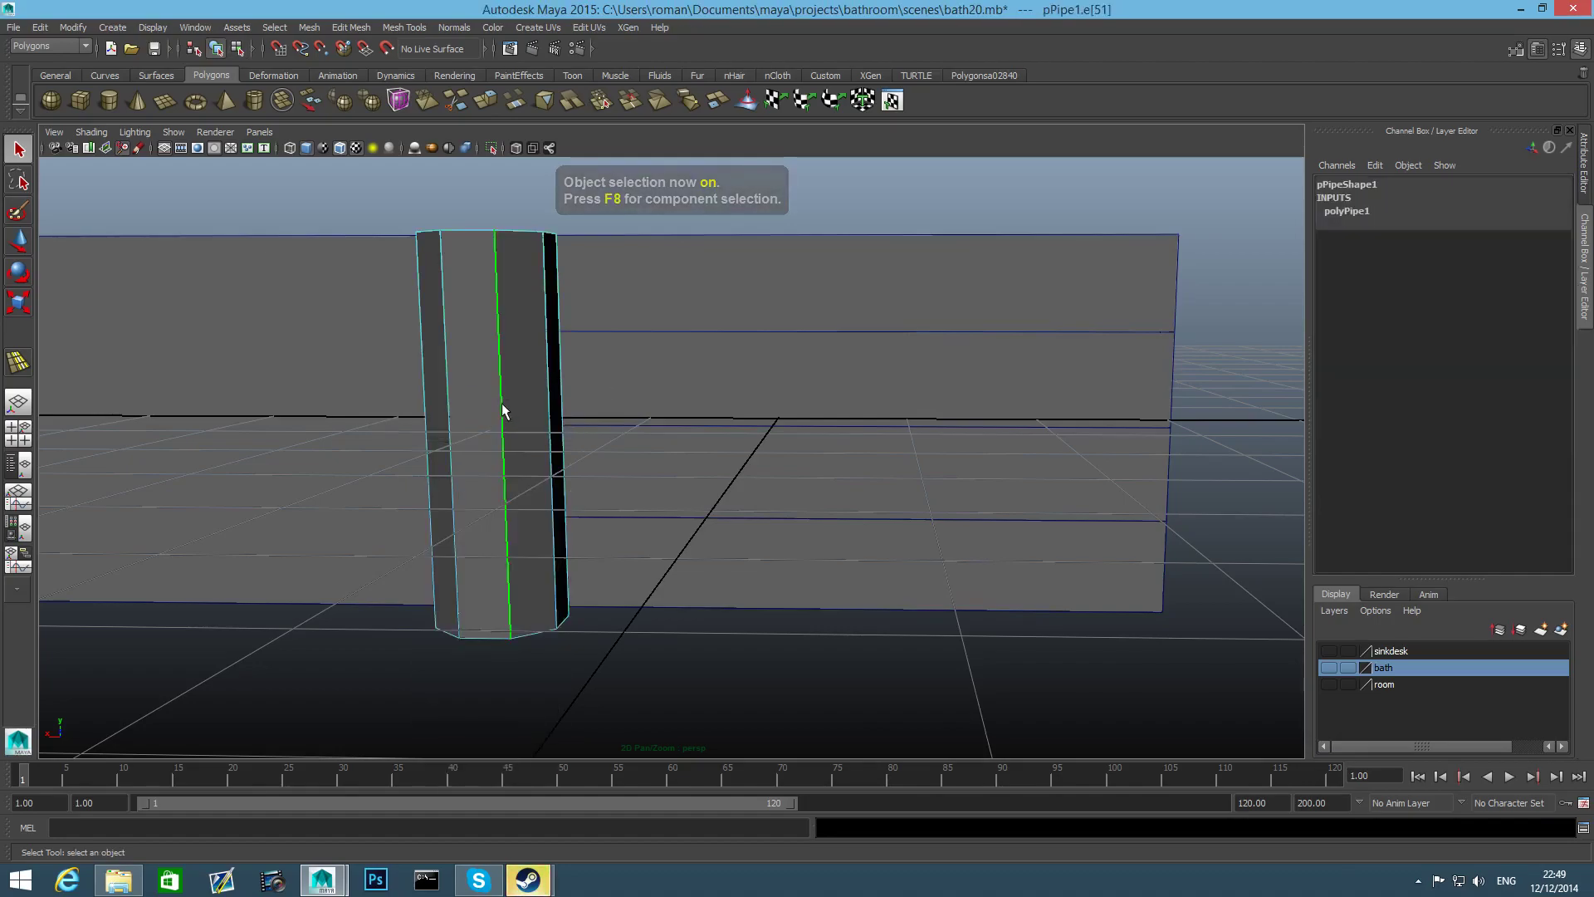
{"action": "key", "text": "g"}
{"action": "key", "text": "g"}
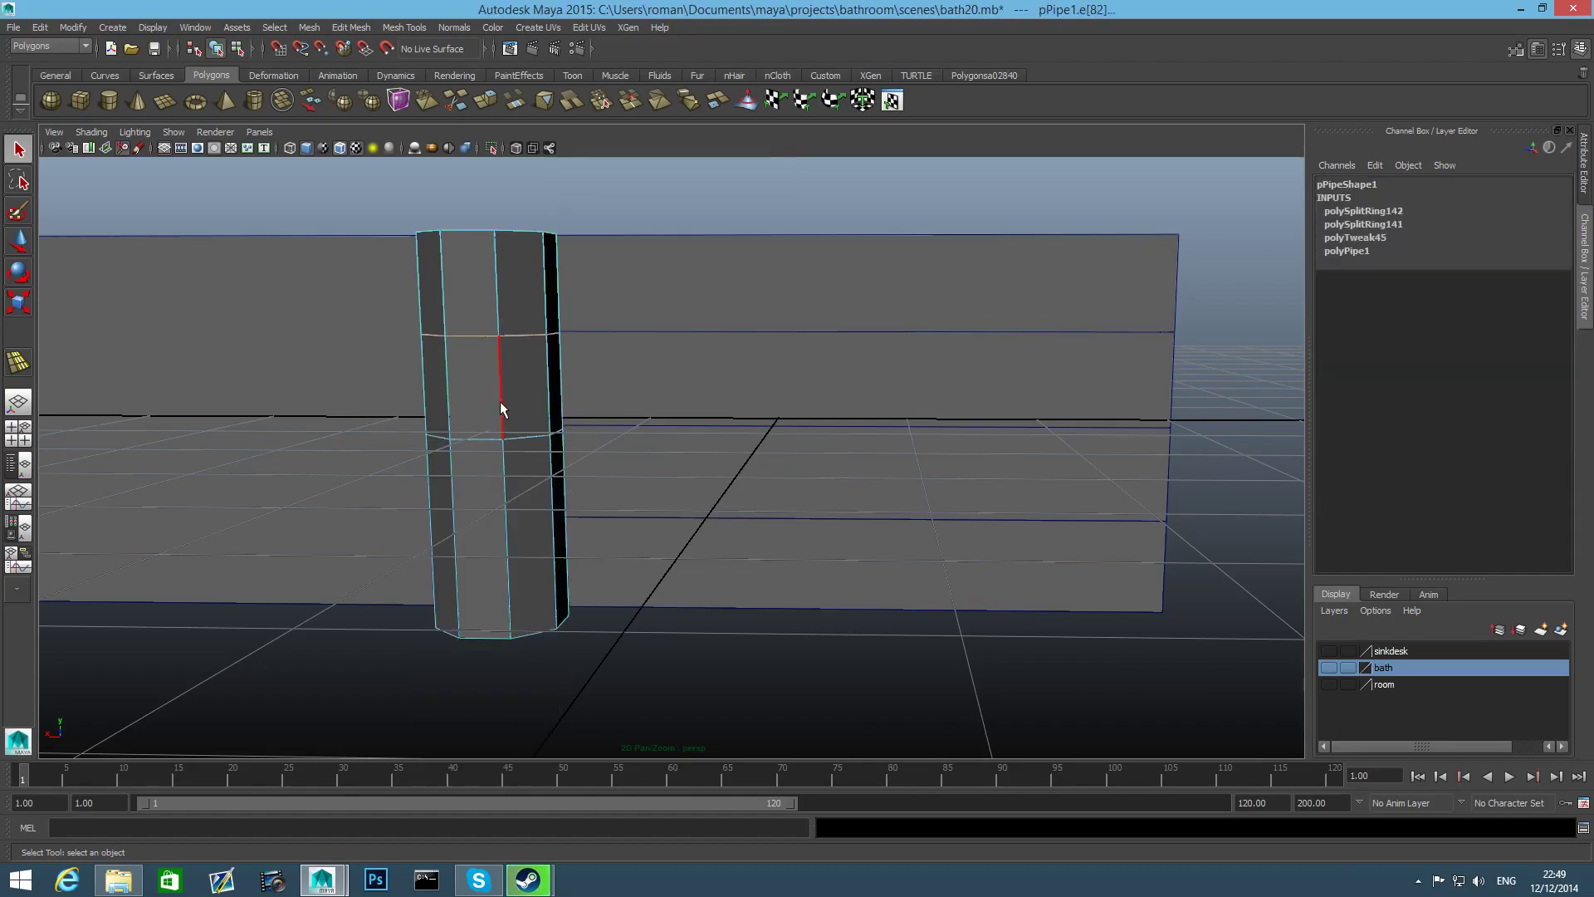
{"action": "left_click", "coordinate": [509, 525]}
{"action": "key", "text": "g"}
Split slab pCube8 with three horizontal edge loops, at mid-height and midway through its upper and lower halves
{"action": "middle_click_drag", "start_coordinate": [520, 535], "coordinate": [701, 554], "text": "alt"}
{"action": "left_click", "coordinate": [472, 422]}
{"action": "middle_click_drag", "start_coordinate": [472, 422], "coordinate": [669, 499], "text": "alt"}
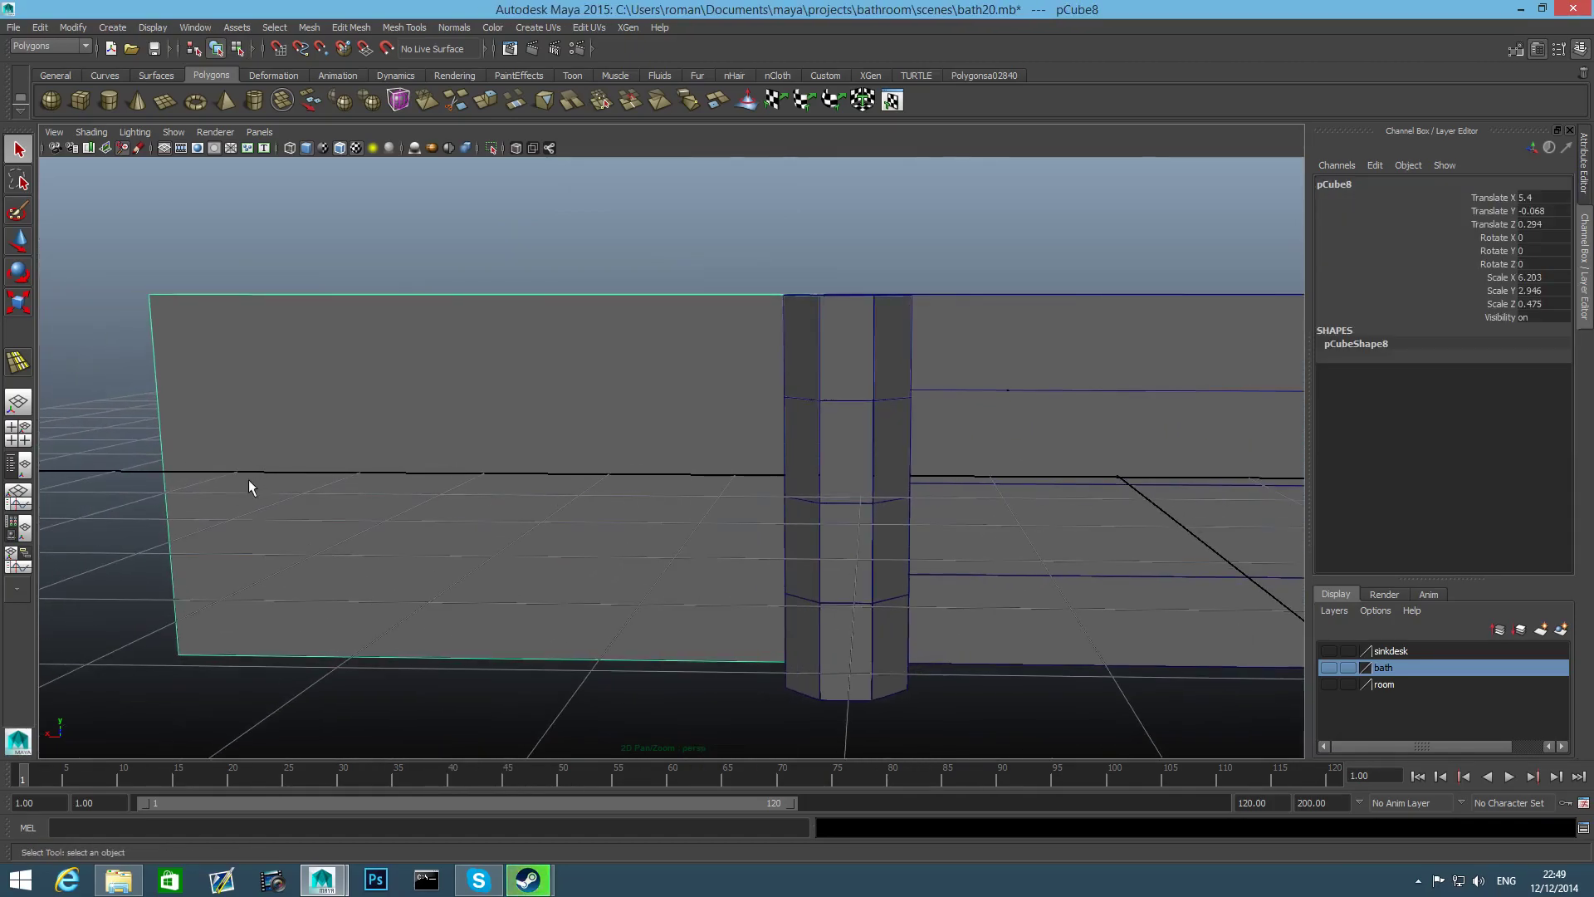
{"action": "left_click", "coordinate": [168, 456]}
{"action": "left_click", "coordinate": [162, 471]}
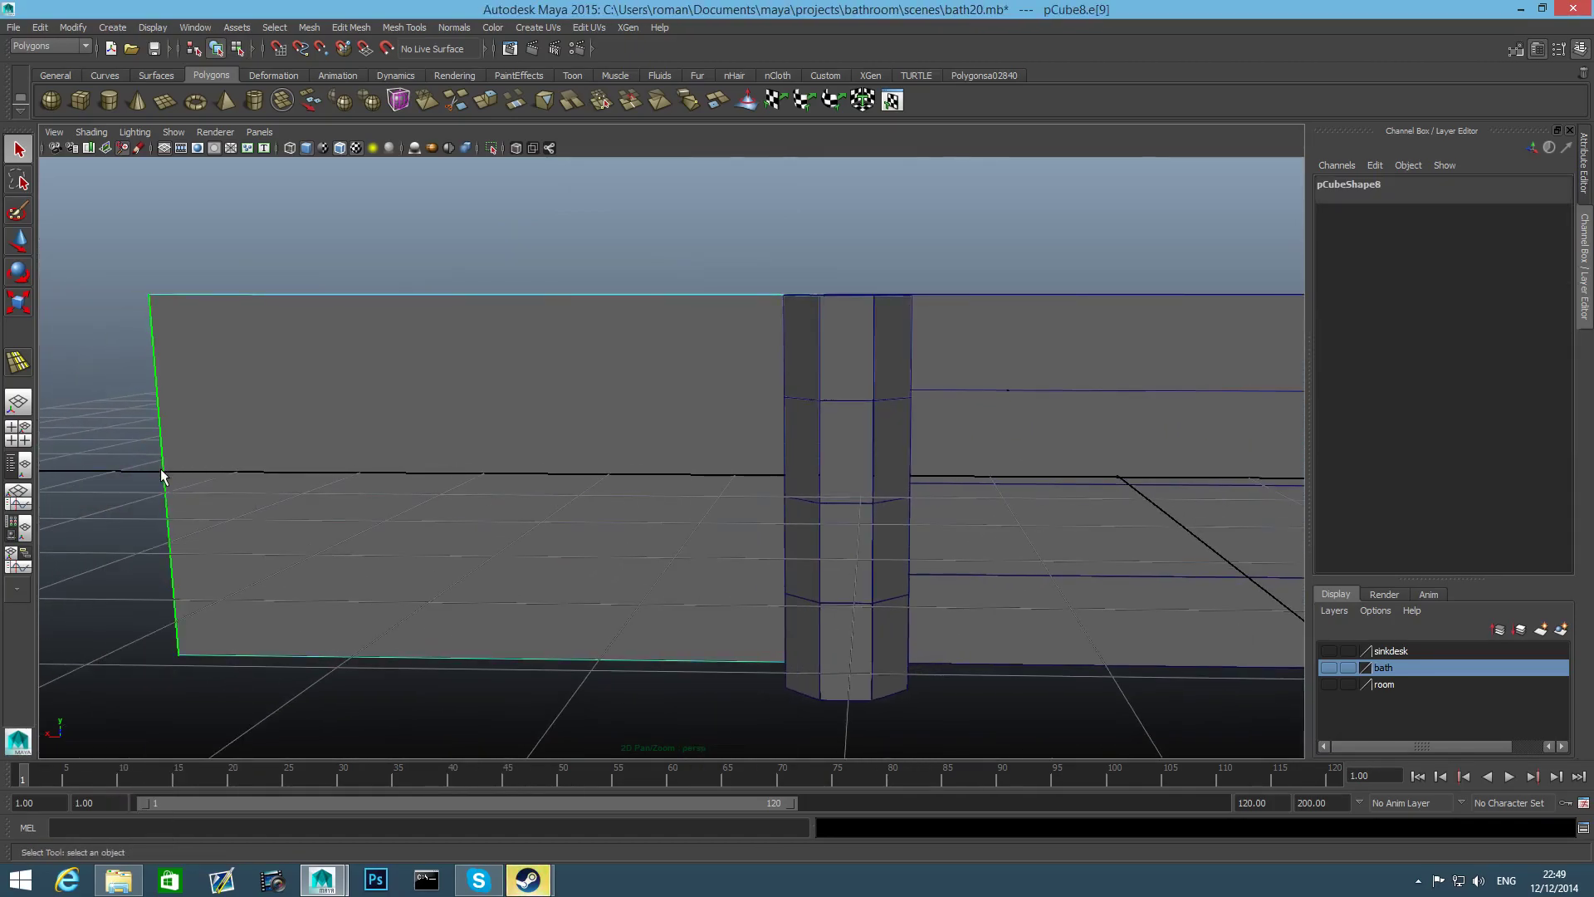
{"action": "key", "text": "g"}
{"action": "left_click", "coordinate": [156, 402]}
{"action": "key", "text": "g"}
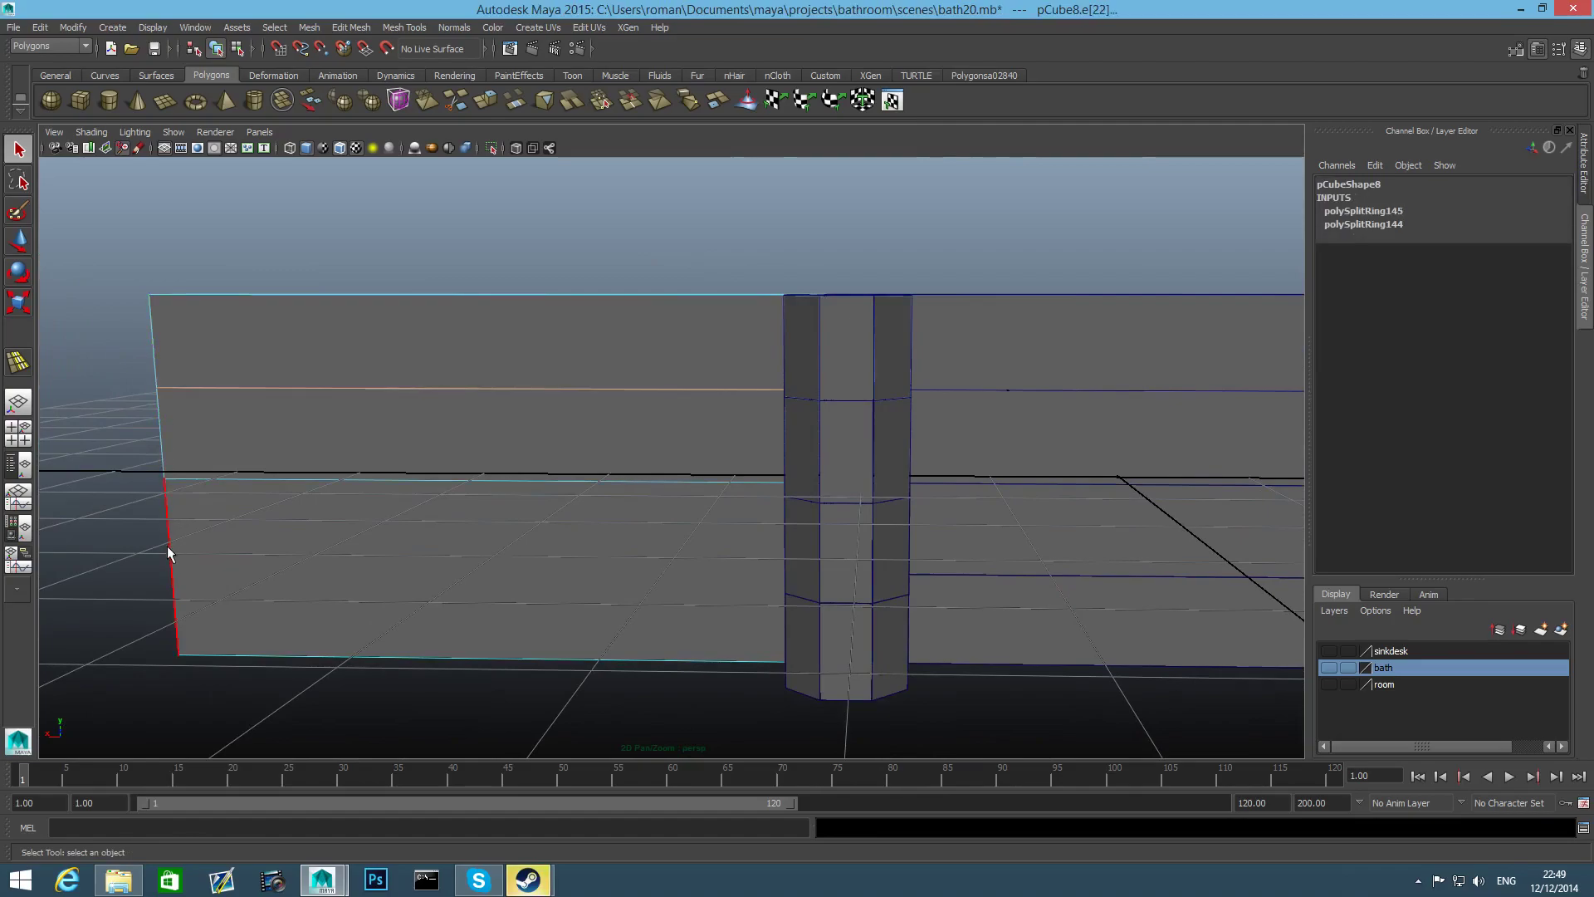
{"action": "left_click", "coordinate": [171, 560]}
{"action": "left_click_drag", "start_coordinate": [422, 542], "coordinate": [546, 501], "text": "alt"}
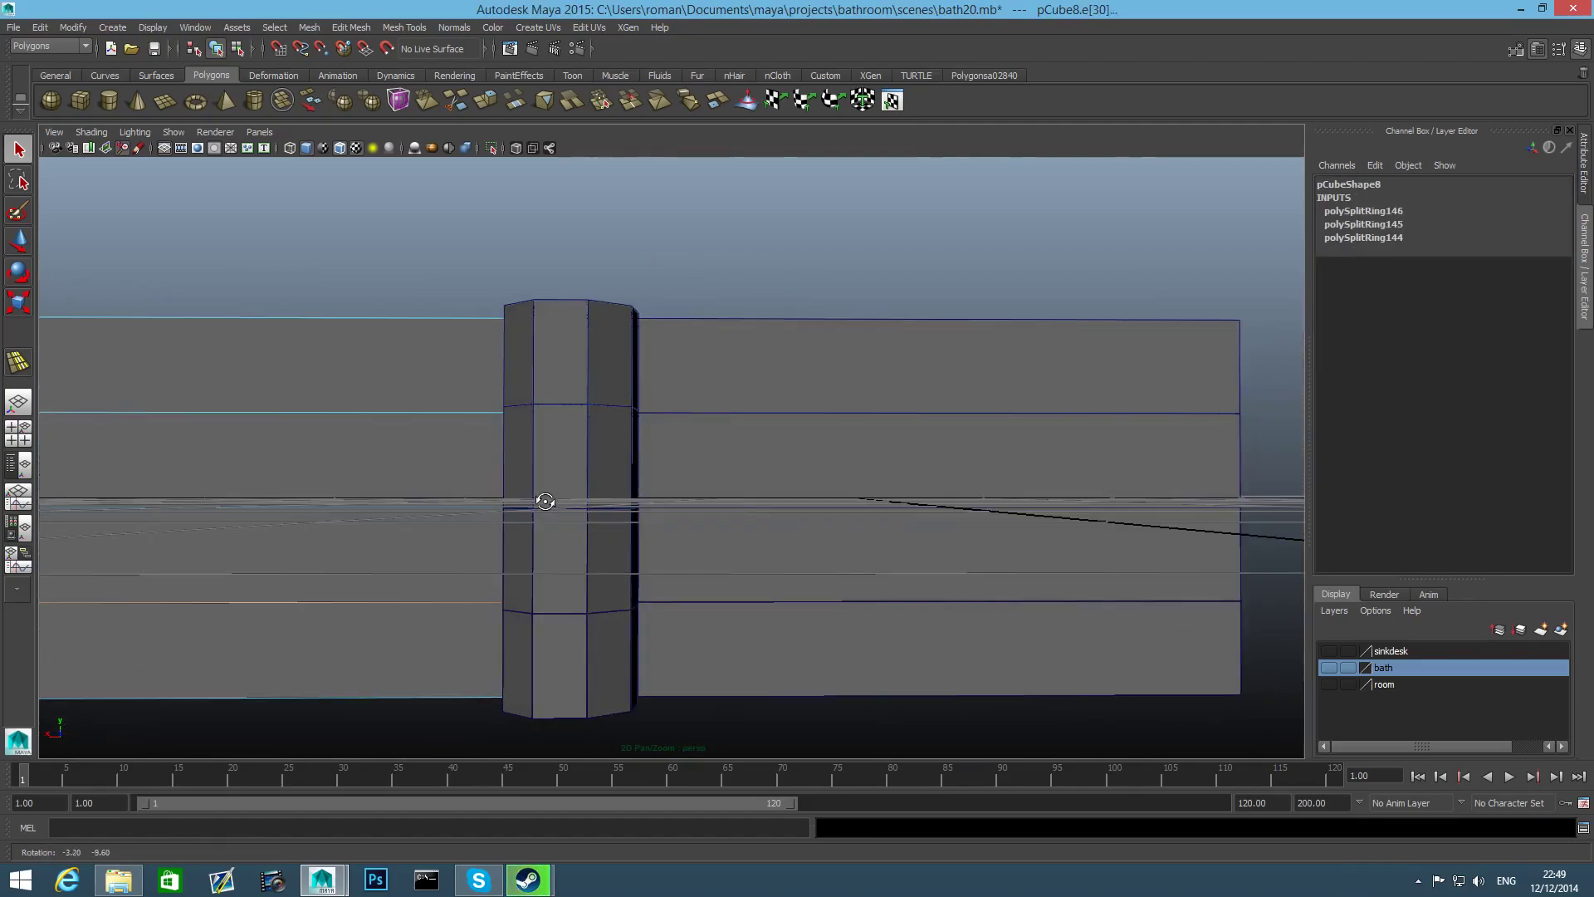
{"action": "middle_click_drag", "start_coordinate": [545, 447], "coordinate": [687, 448], "text": "alt"}
{"action": "right_click_drag", "start_coordinate": [687, 448], "coordinate": [642, 483], "text": "alt"}
{"action": "left_click_drag", "start_coordinate": [762, 480], "coordinate": [718, 538], "text": "alt"}
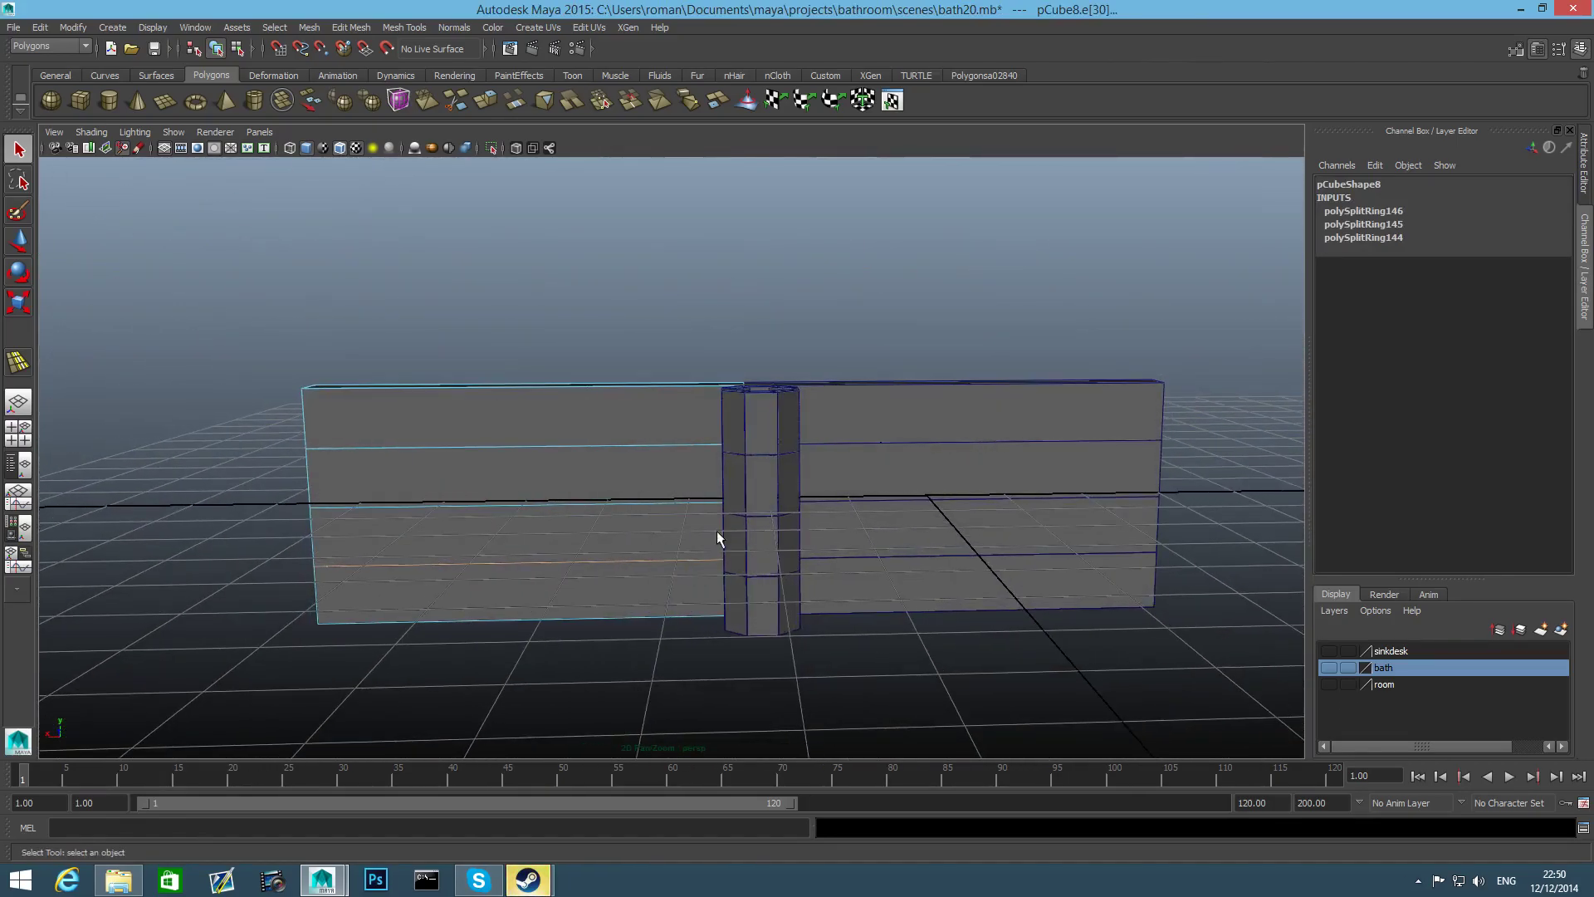
{"action": "key", "text": "F8"}
{"action": "key", "text": "F8"}
{"action": "left_click_drag", "start_coordinate": [782, 462], "coordinate": [719, 407], "text": "alt"}
{"action": "left_click", "coordinate": [719, 405]}
{"action": "left_click_drag", "start_coordinate": [771, 493], "coordinate": [709, 479], "text": "alt"}
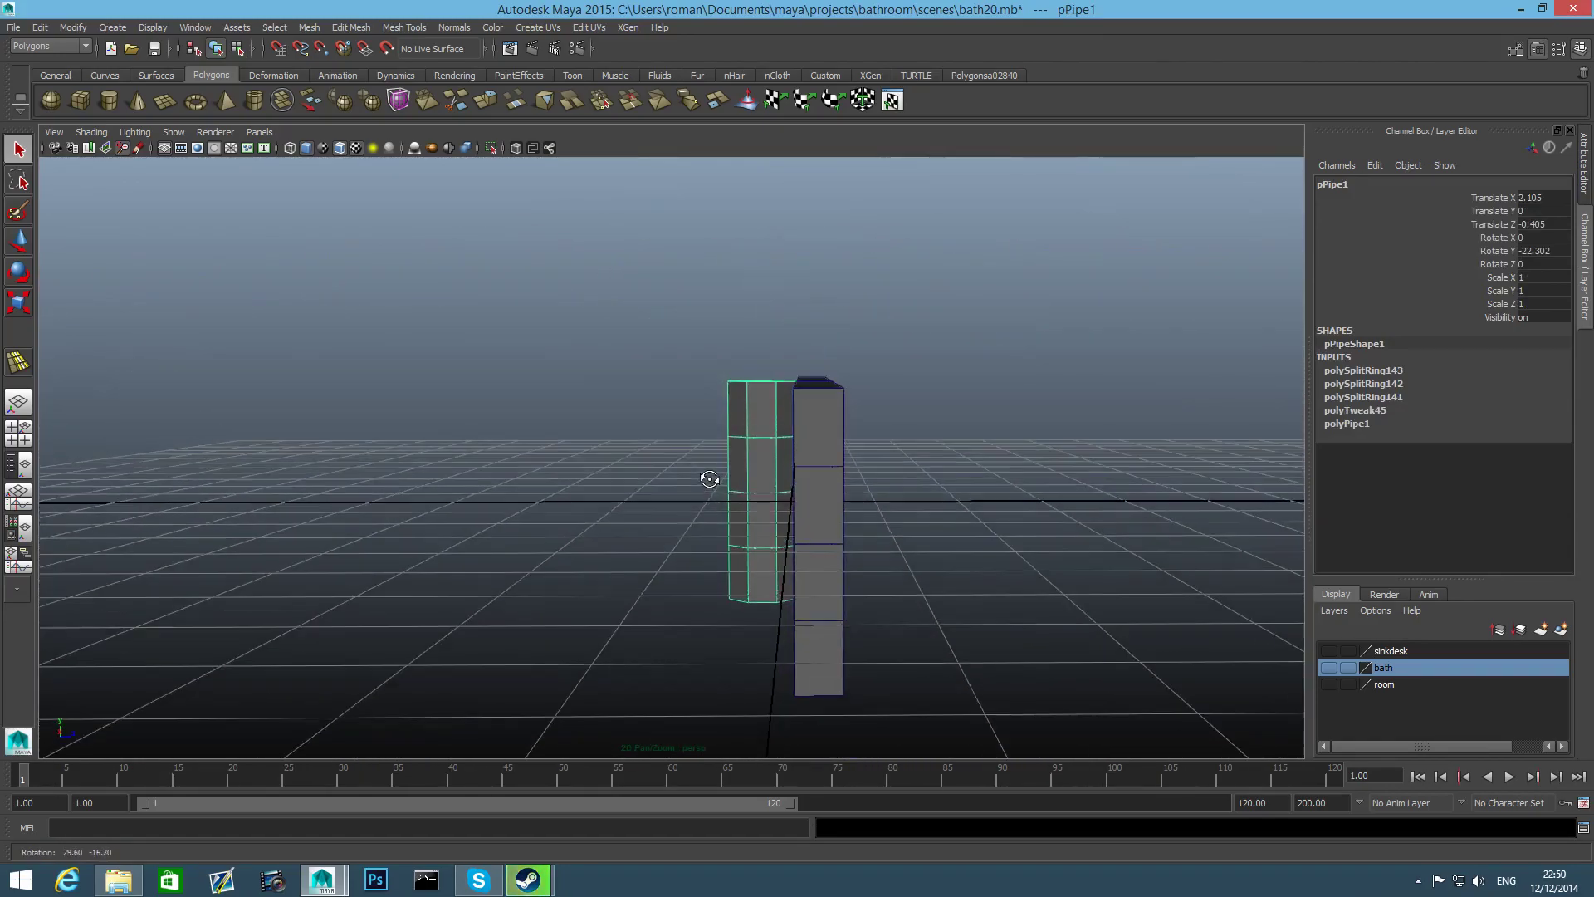
{"action": "right_click_drag", "start_coordinate": [682, 413], "coordinate": [680, 452]}
{"action": "left_click_drag", "start_coordinate": [723, 491], "coordinate": [747, 543], "text": "alt"}
{"action": "right_click_drag", "start_coordinate": [778, 568], "coordinate": [1099, 634], "text": "alt"}
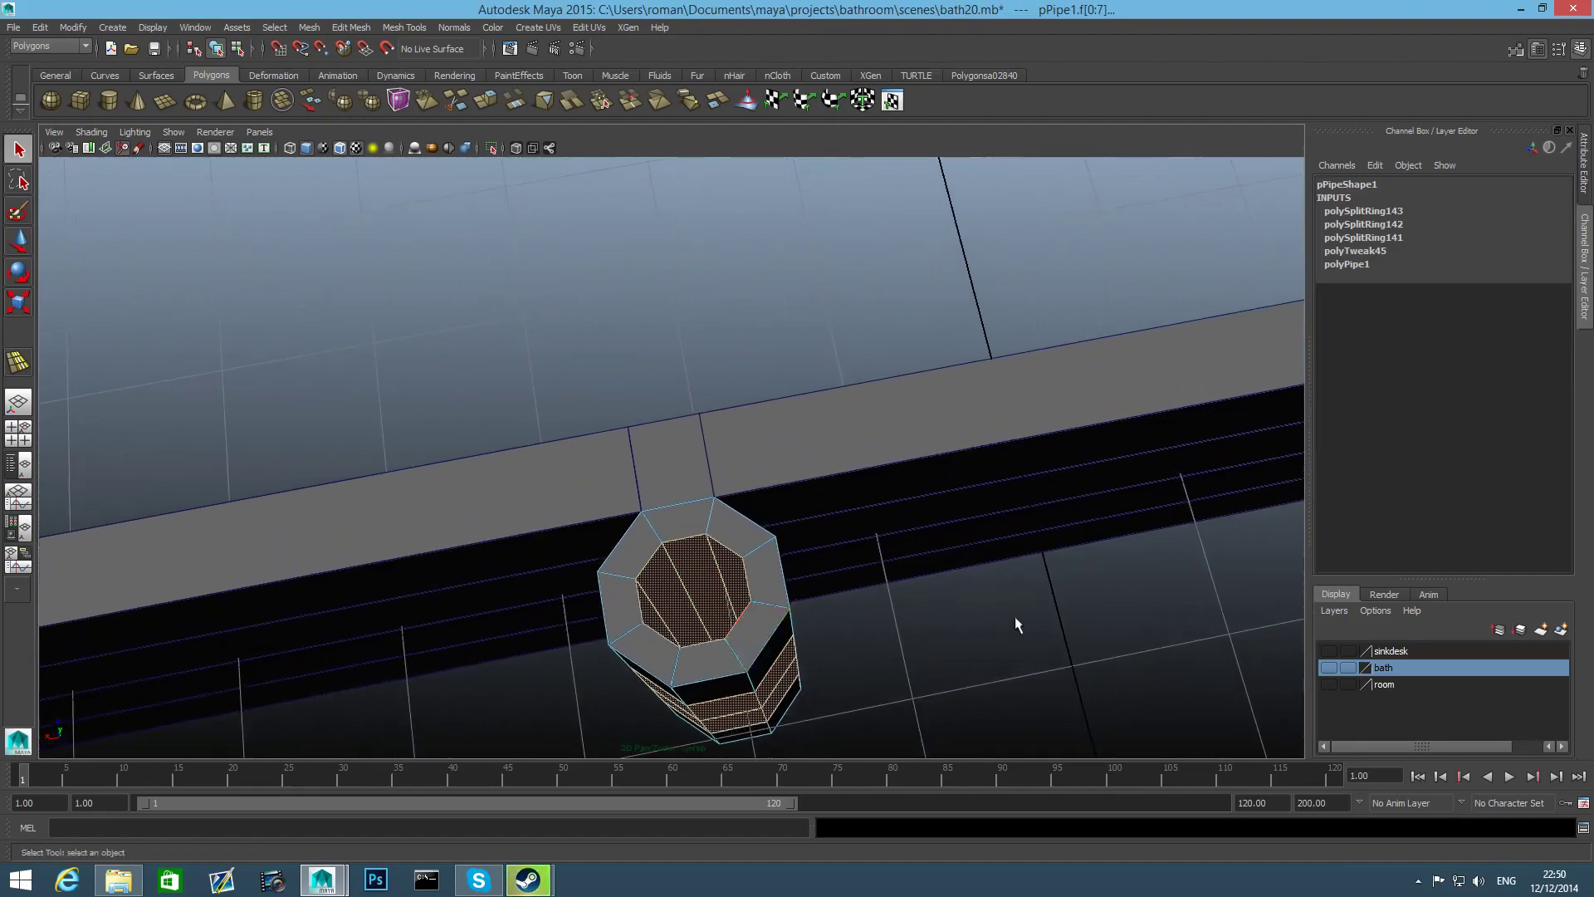
{"action": "middle_click_drag", "start_coordinate": [709, 606], "coordinate": [791, 536], "text": "alt"}
{"action": "left_click_drag", "start_coordinate": [779, 571], "coordinate": [766, 607], "text": "alt"}
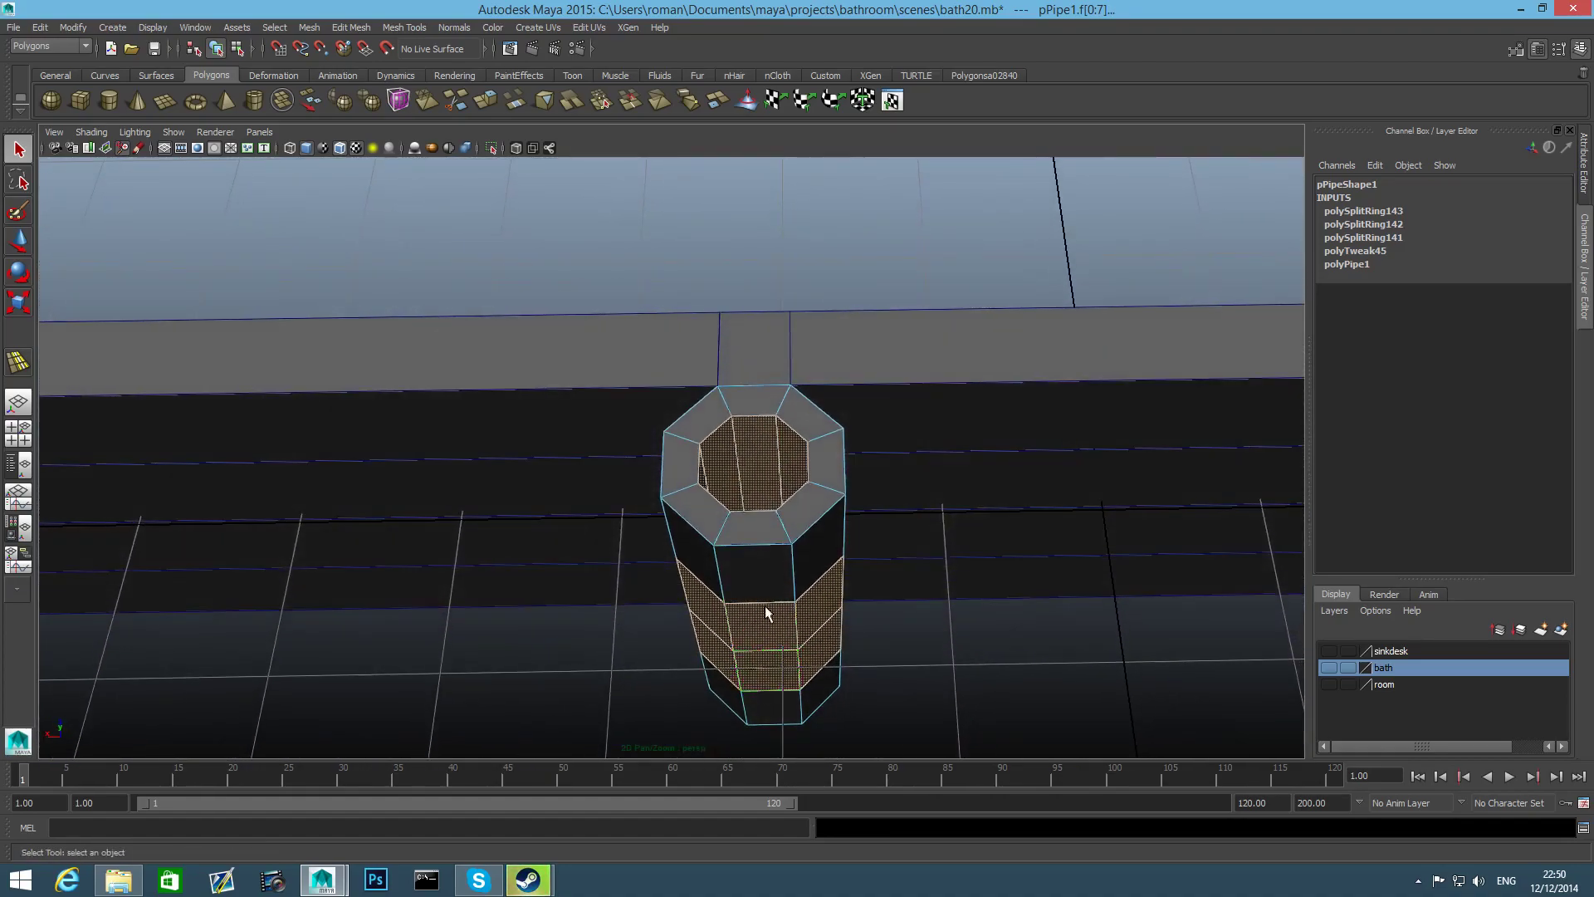
Split the pipe's inner wall with three horizontal edge loops matching those on its outer wall
{"action": "key", "text": "F8"}
{"action": "left_click_drag", "start_coordinate": [747, 514], "coordinate": [744, 472], "text": "alt"}
{"action": "right_click_drag", "start_coordinate": [744, 472], "coordinate": [731, 419]}
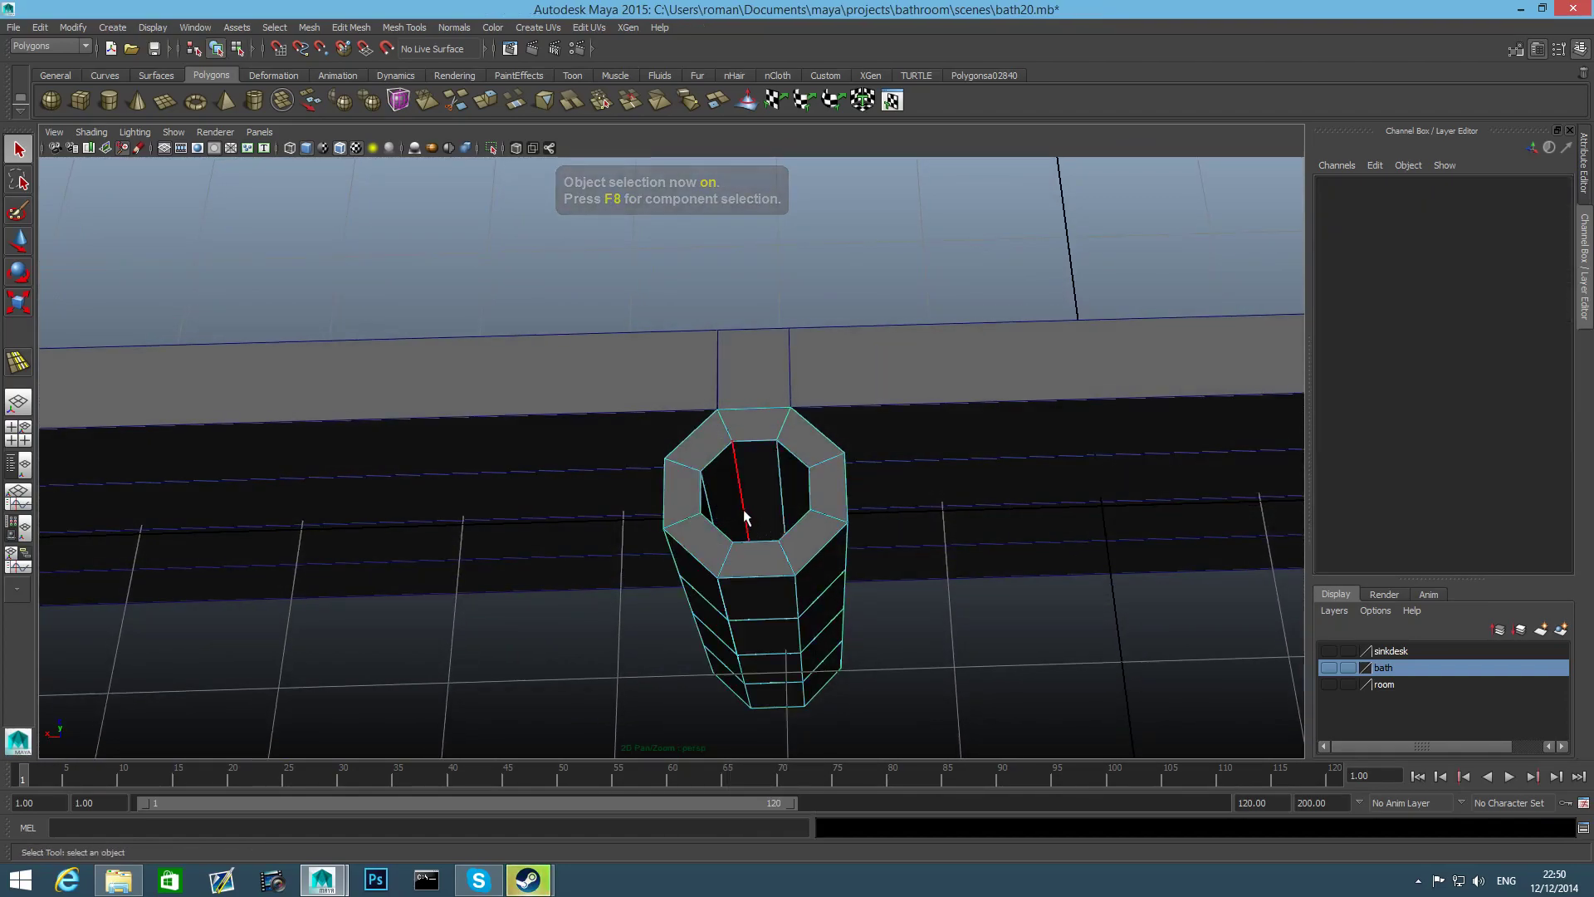
{"action": "left_click", "coordinate": [745, 515]}
{"action": "key", "text": "g"}
{"action": "left_click", "coordinate": [737, 493]}
{"action": "key", "text": "g"}
{"action": "left_click_drag", "start_coordinate": [787, 596], "coordinate": [599, 495], "text": "alt"}
{"action": "left_click", "coordinate": [715, 641]}
{"action": "key", "text": "g"}
Extract the two middle bands of faces, inner and outer, from the pipe as a separate piece
{"action": "key", "text": "F8"}
{"action": "right_click_drag", "start_coordinate": [715, 447], "coordinate": [718, 507]}
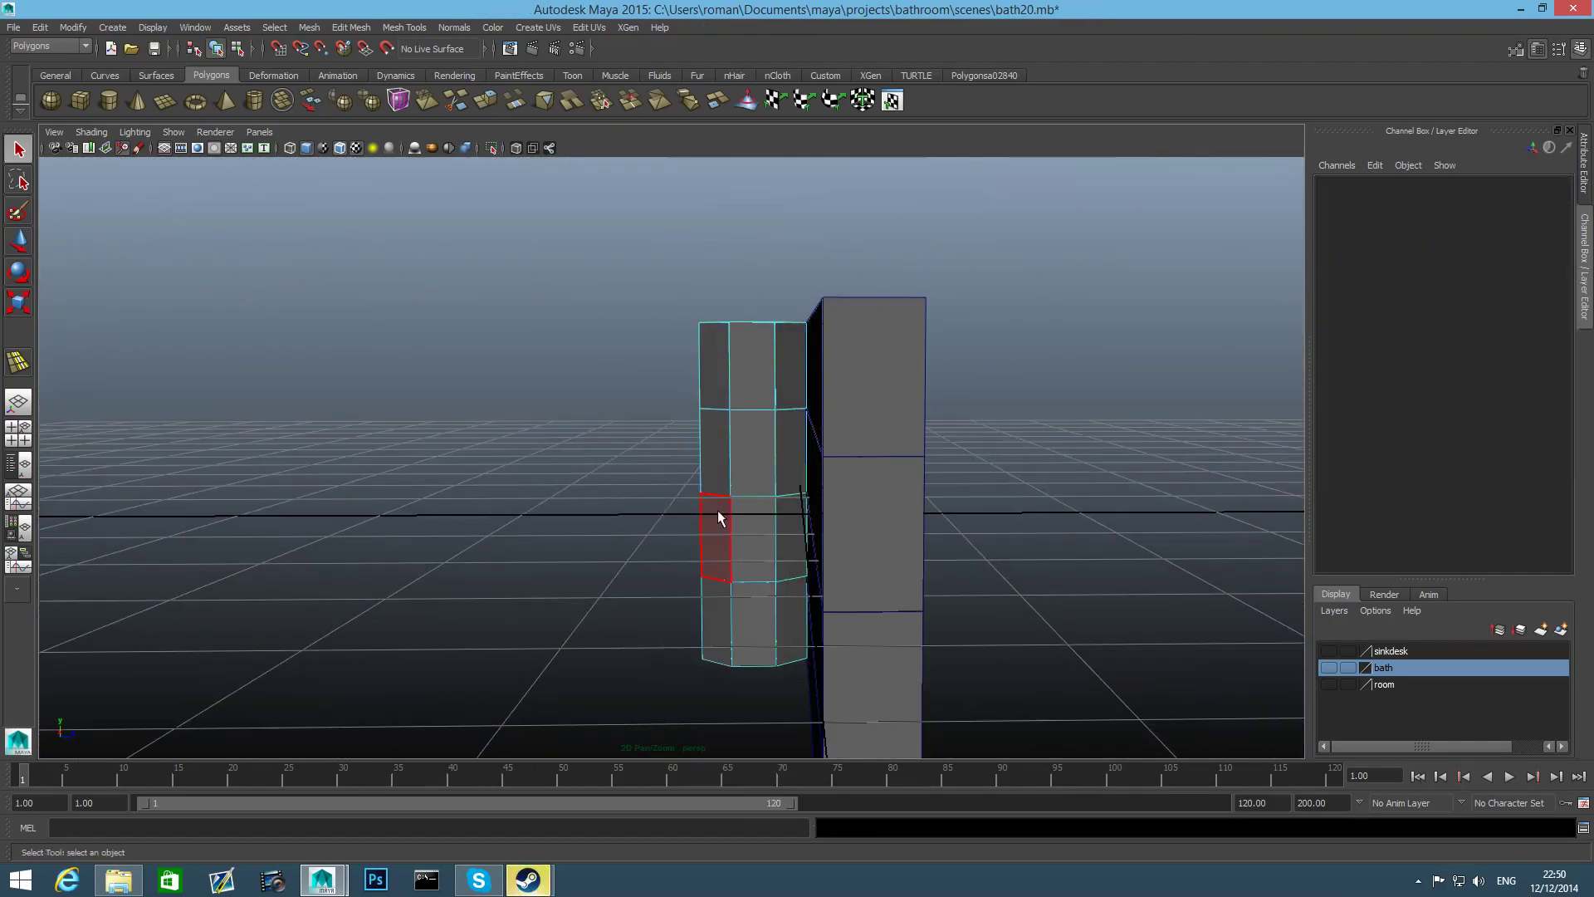
{"action": "left_click_drag", "start_coordinate": [719, 506], "coordinate": [716, 520], "text": "alt"}
{"action": "left_click_drag", "start_coordinate": [899, 542], "coordinate": [975, 631]}
{"action": "left_click", "coordinate": [303, 31]}
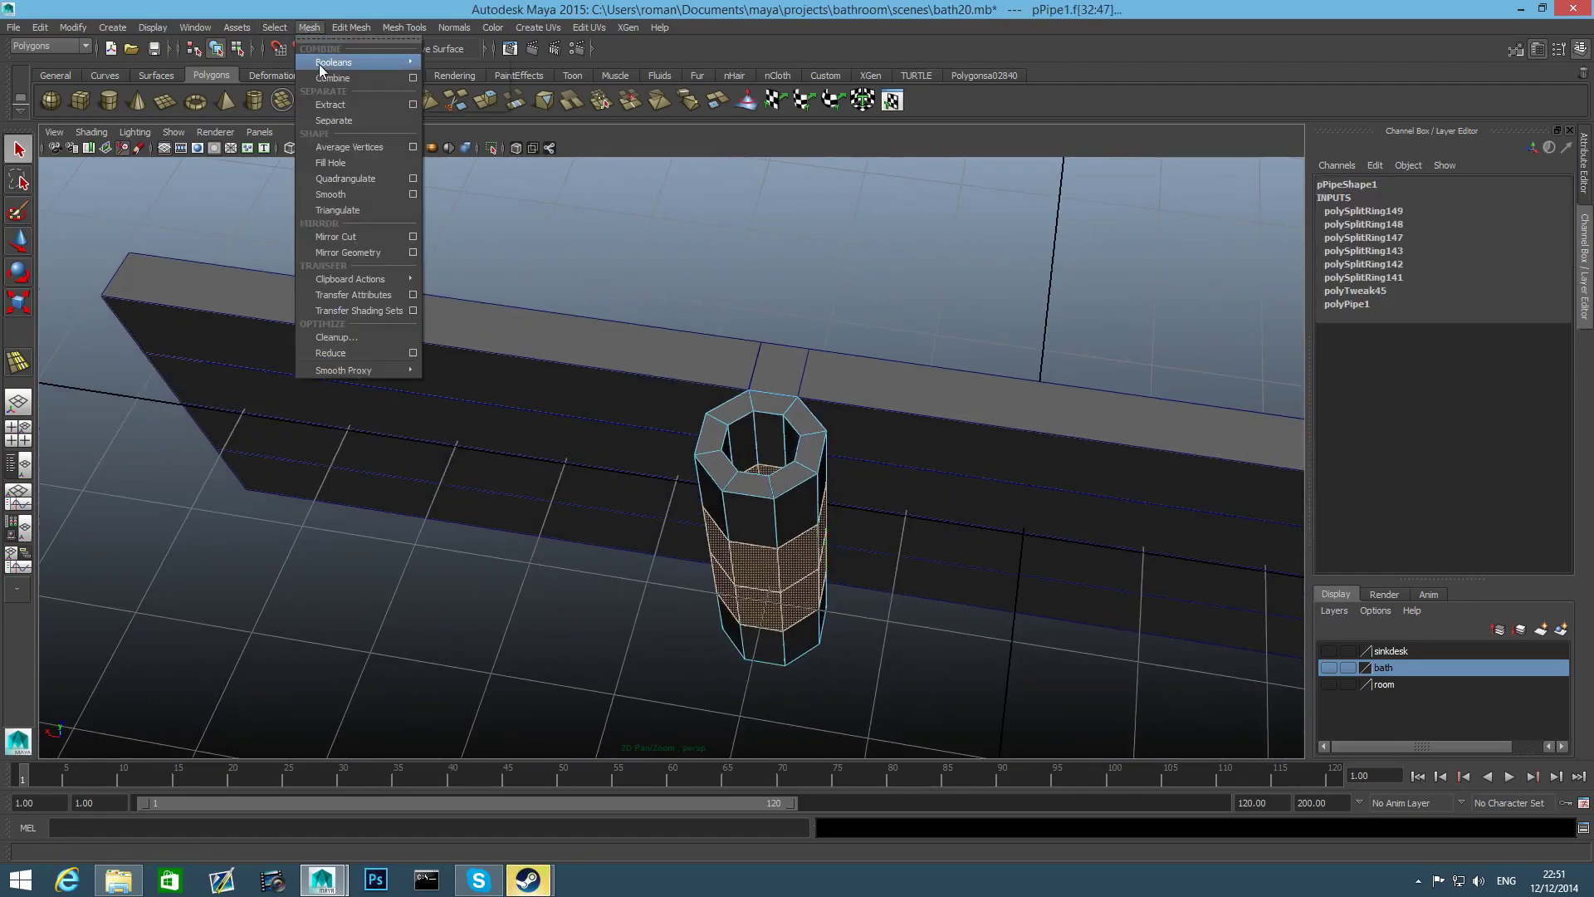
{"action": "left_click", "coordinate": [336, 108]}
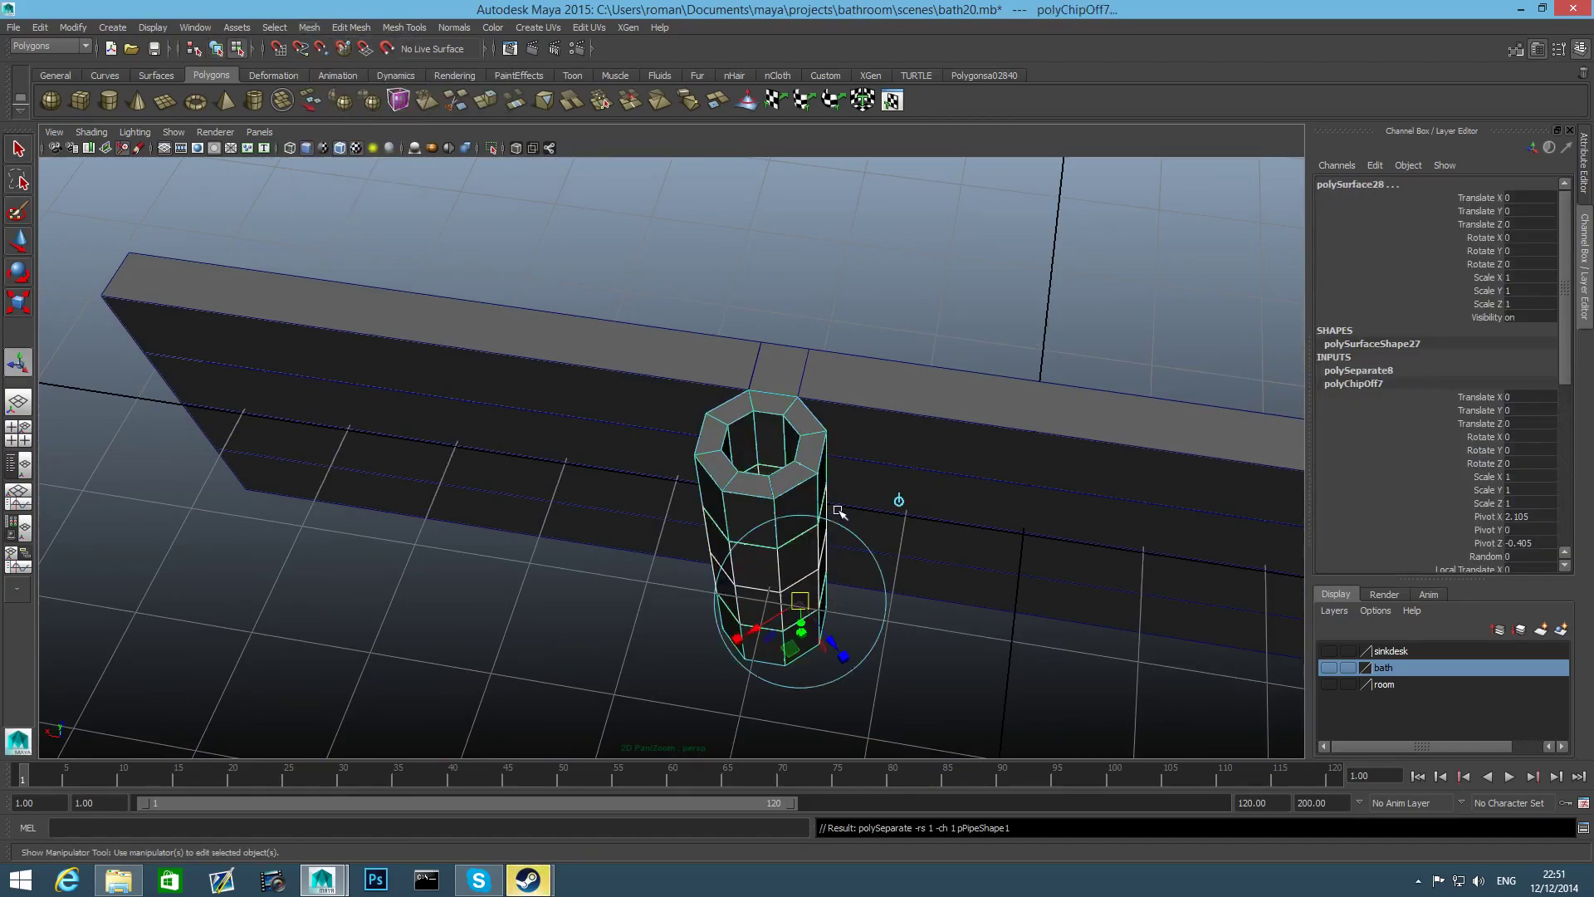
Check the separated pipe by selecting its end rings and its middle section individually
{"action": "key", "text": "F8"}
{"action": "key", "text": "F8"}
{"action": "left_click", "coordinate": [774, 502]}
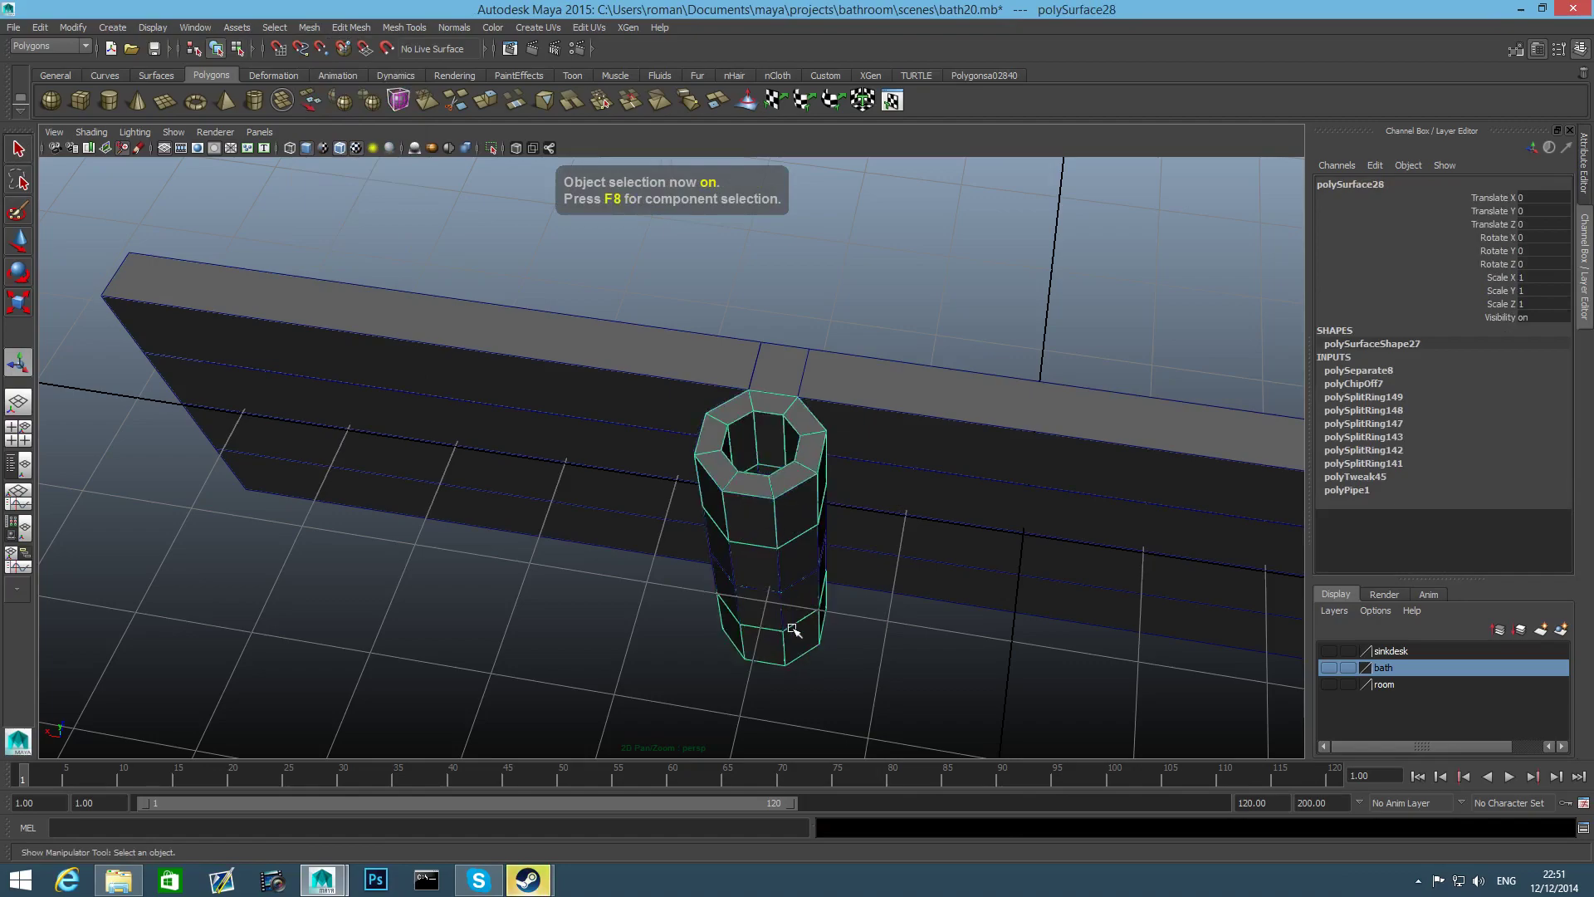
{"action": "left_click_drag", "start_coordinate": [775, 633], "coordinate": [821, 573], "text": "alt"}
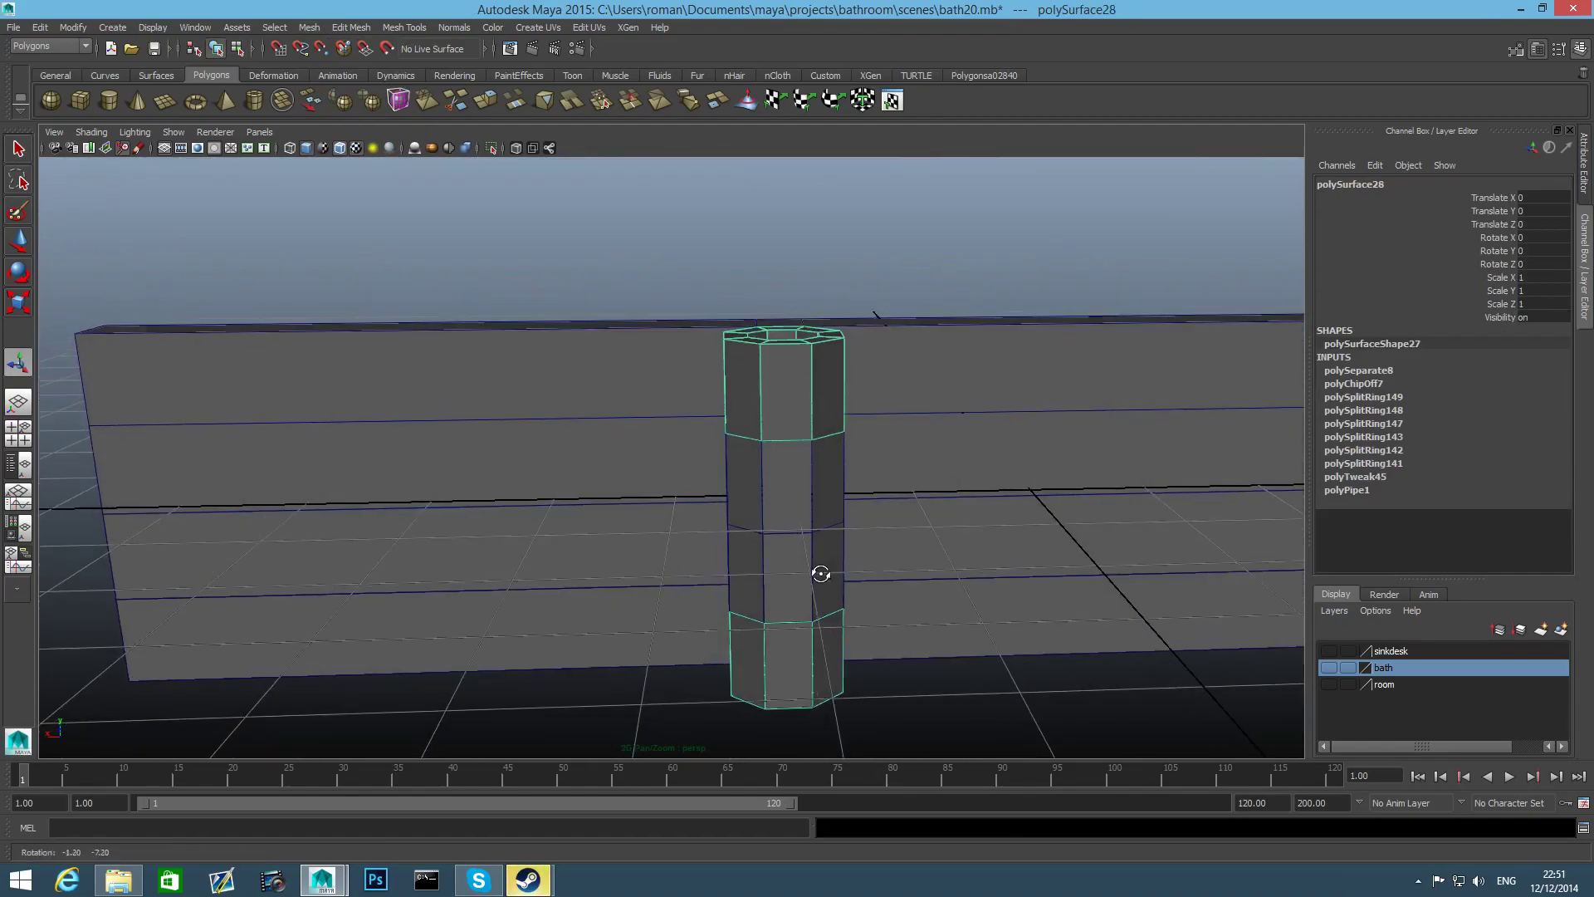
{"action": "left_click_drag", "start_coordinate": [826, 687], "coordinate": [615, 541], "text": "alt"}
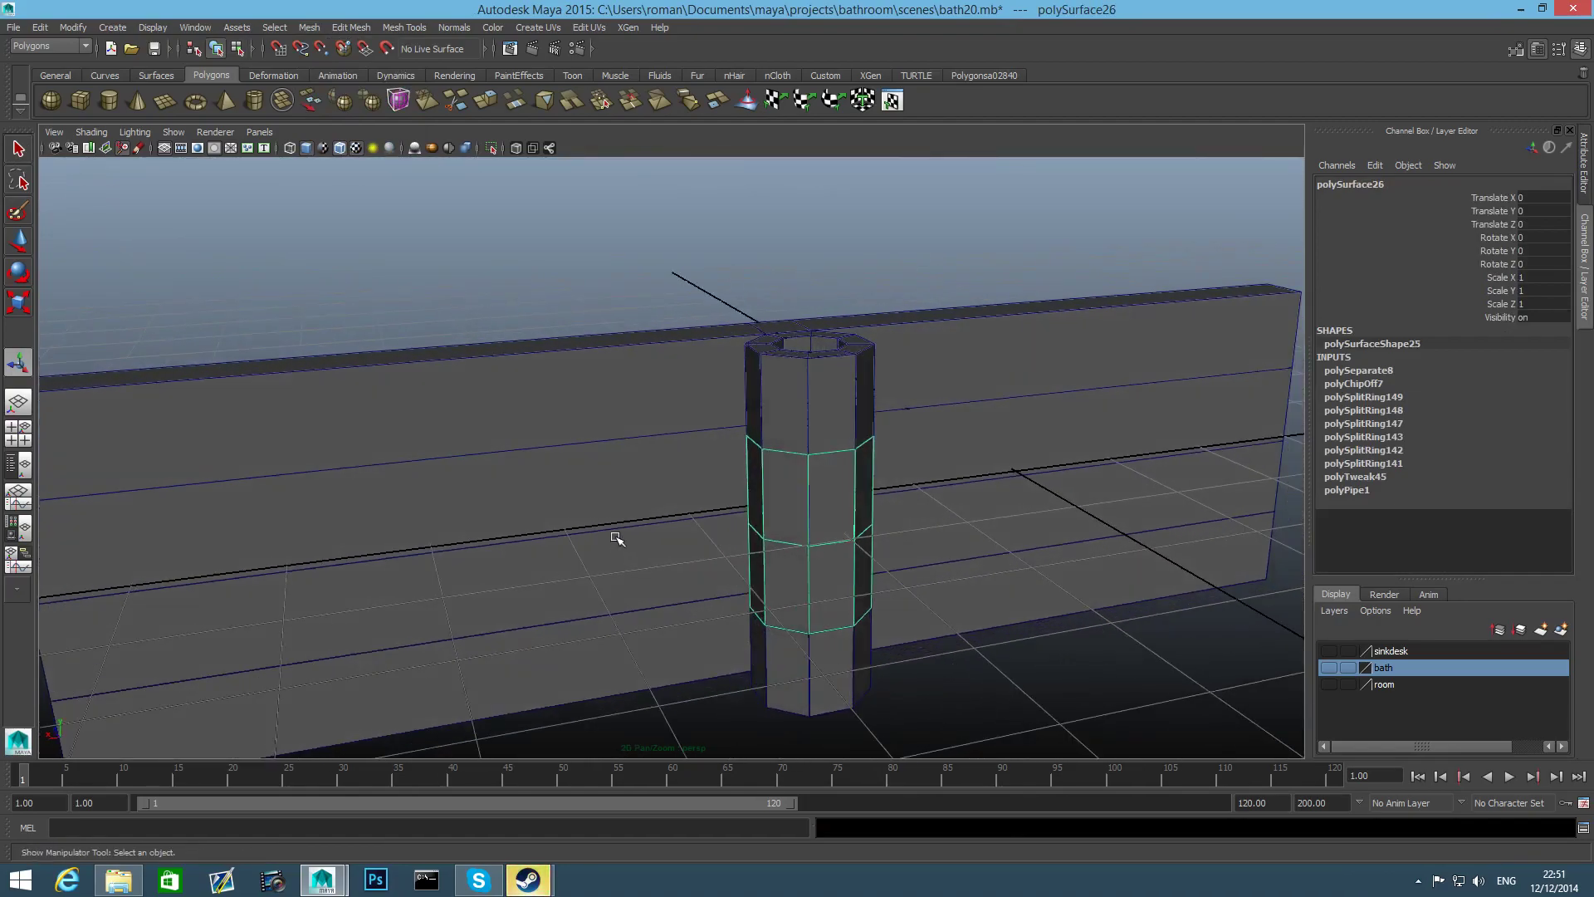
{"action": "left_click", "coordinate": [650, 589]}
{"action": "left_click_drag", "start_coordinate": [779, 634], "coordinate": [947, 604], "text": "alt"}
Isolate slab pCube7 together with the pipe's upper and lower end rings in the viewport
{"action": "left_click", "coordinate": [844, 490]}
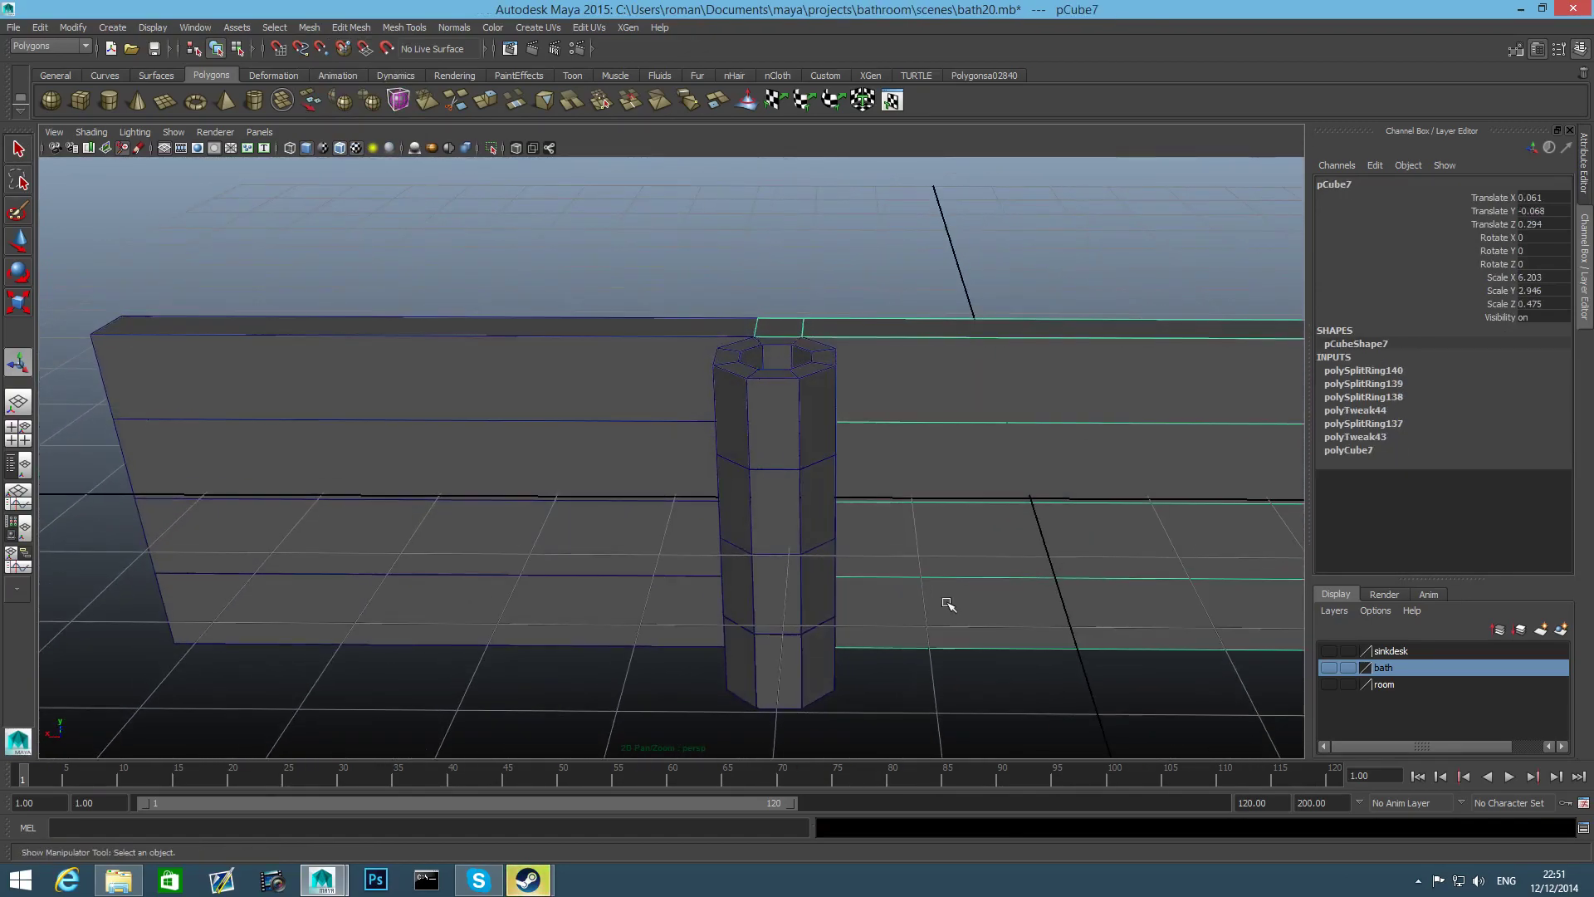
{"action": "left_click", "coordinate": [809, 408]}
{"action": "left_click", "coordinate": [997, 556]}
{"action": "left_click_drag", "start_coordinate": [997, 555], "coordinate": [989, 596], "text": "alt"}
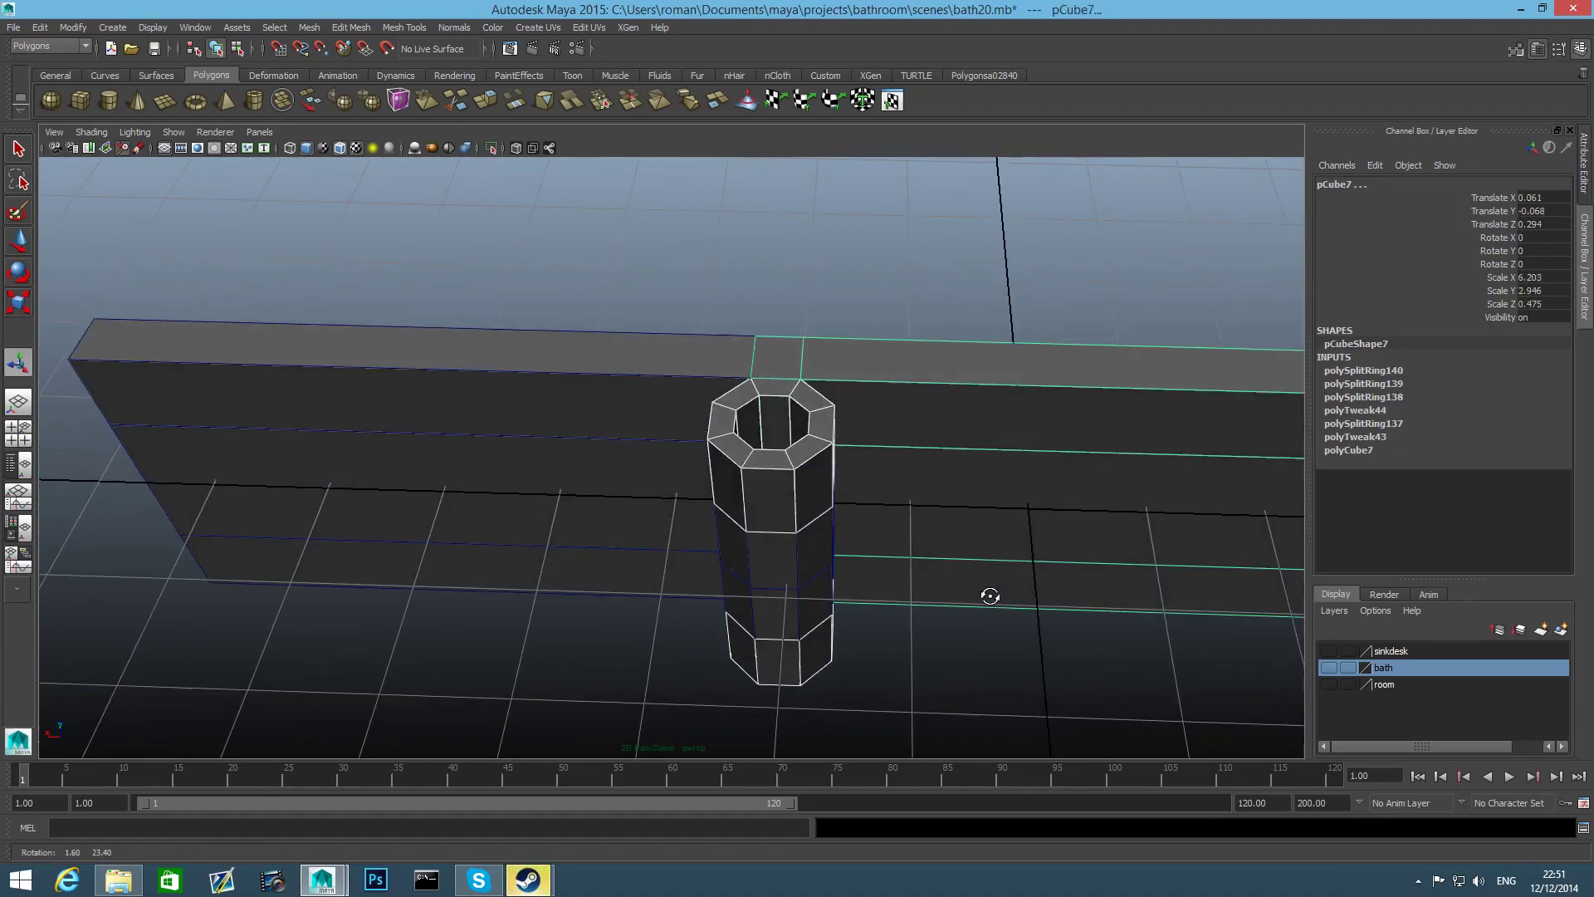
{"action": "left_click", "coordinate": [493, 148]}
Delete the two faces of slab pCube7 that touch the lower and upper pipe rings
{"action": "left_click_drag", "start_coordinate": [780, 349], "coordinate": [793, 385], "text": "alt"}
{"action": "right_click_drag", "start_coordinate": [793, 384], "coordinate": [896, 558], "text": "alt"}
{"action": "left_click_drag", "start_coordinate": [805, 597], "coordinate": [901, 340], "text": "alt"}
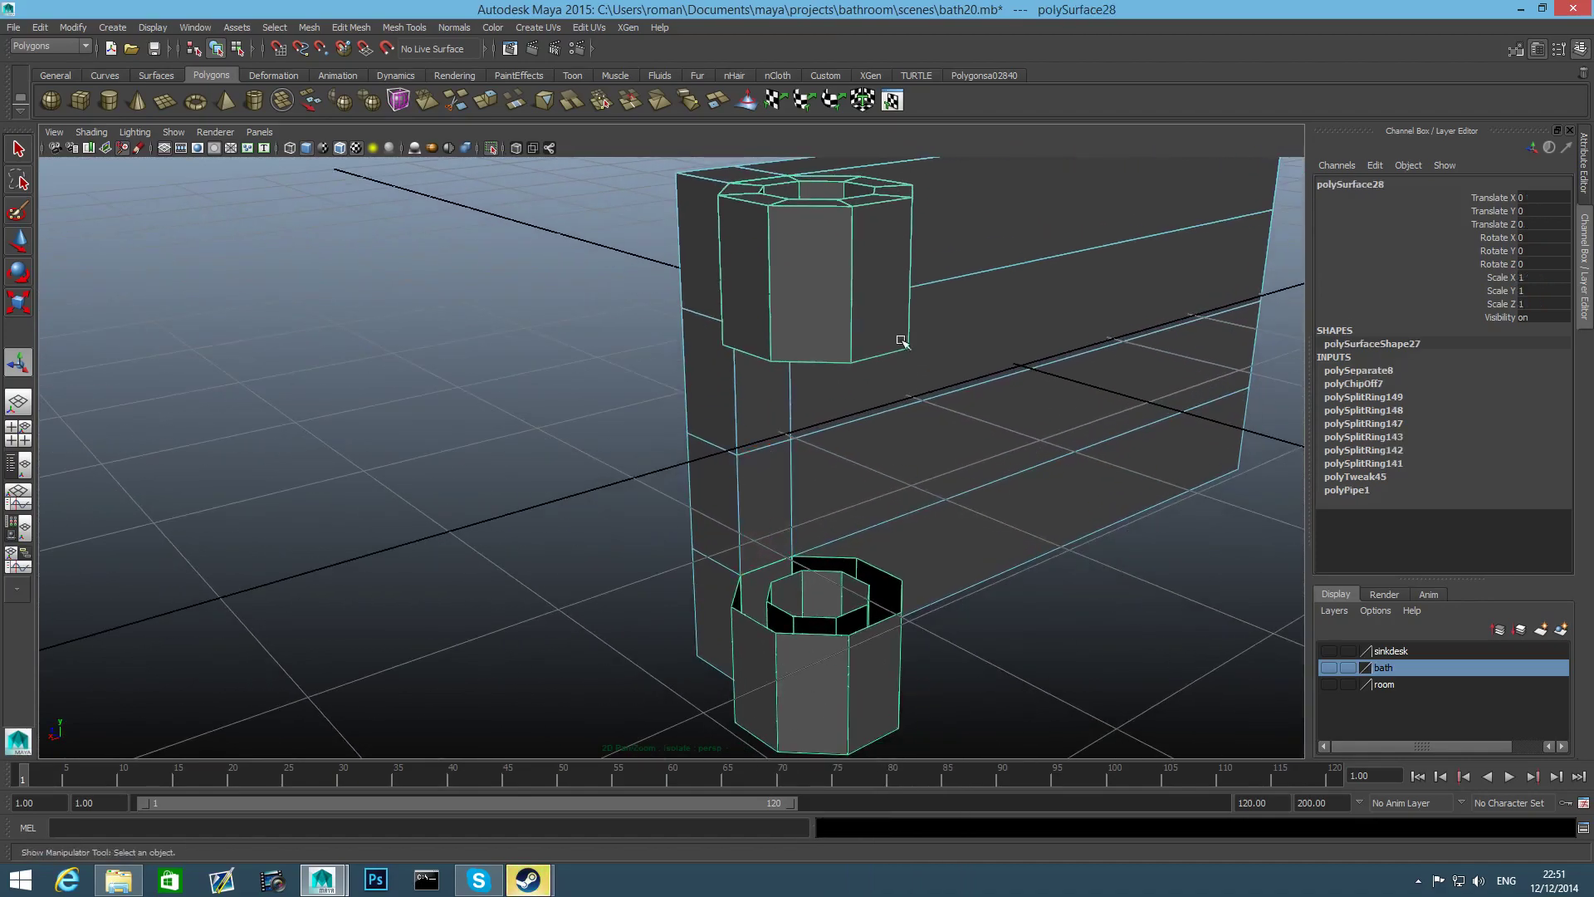
{"action": "left_click", "coordinate": [771, 581]}
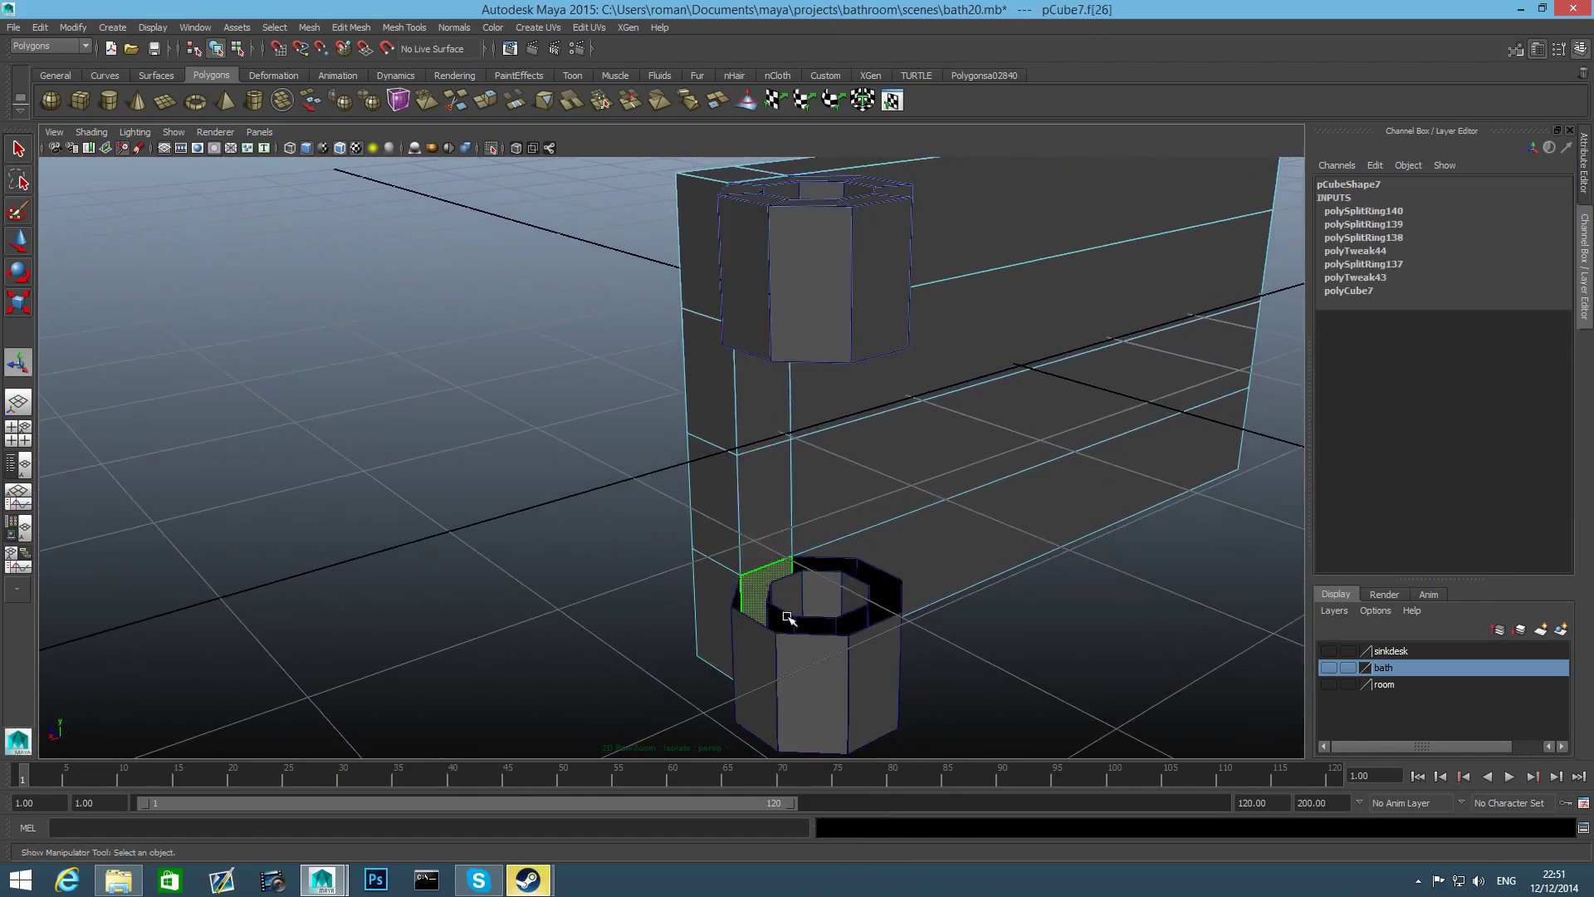
{"action": "key", "text": "Delete"}
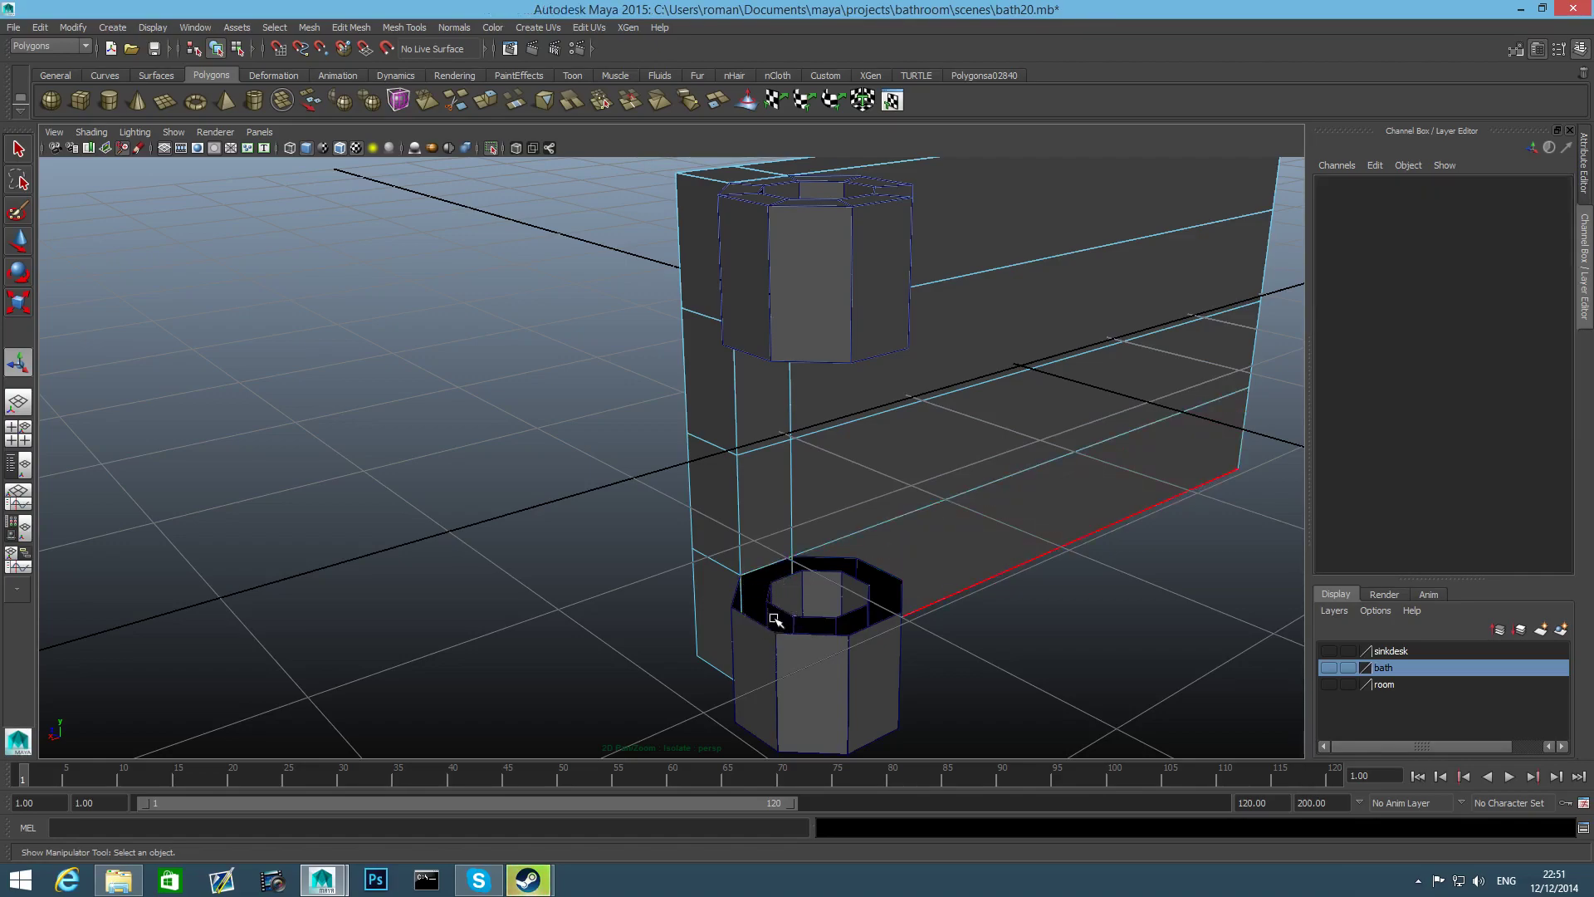
{"action": "left_click_drag", "start_coordinate": [767, 360], "coordinate": [735, 343], "text": "alt"}
{"action": "left_click", "coordinate": [759, 325]}
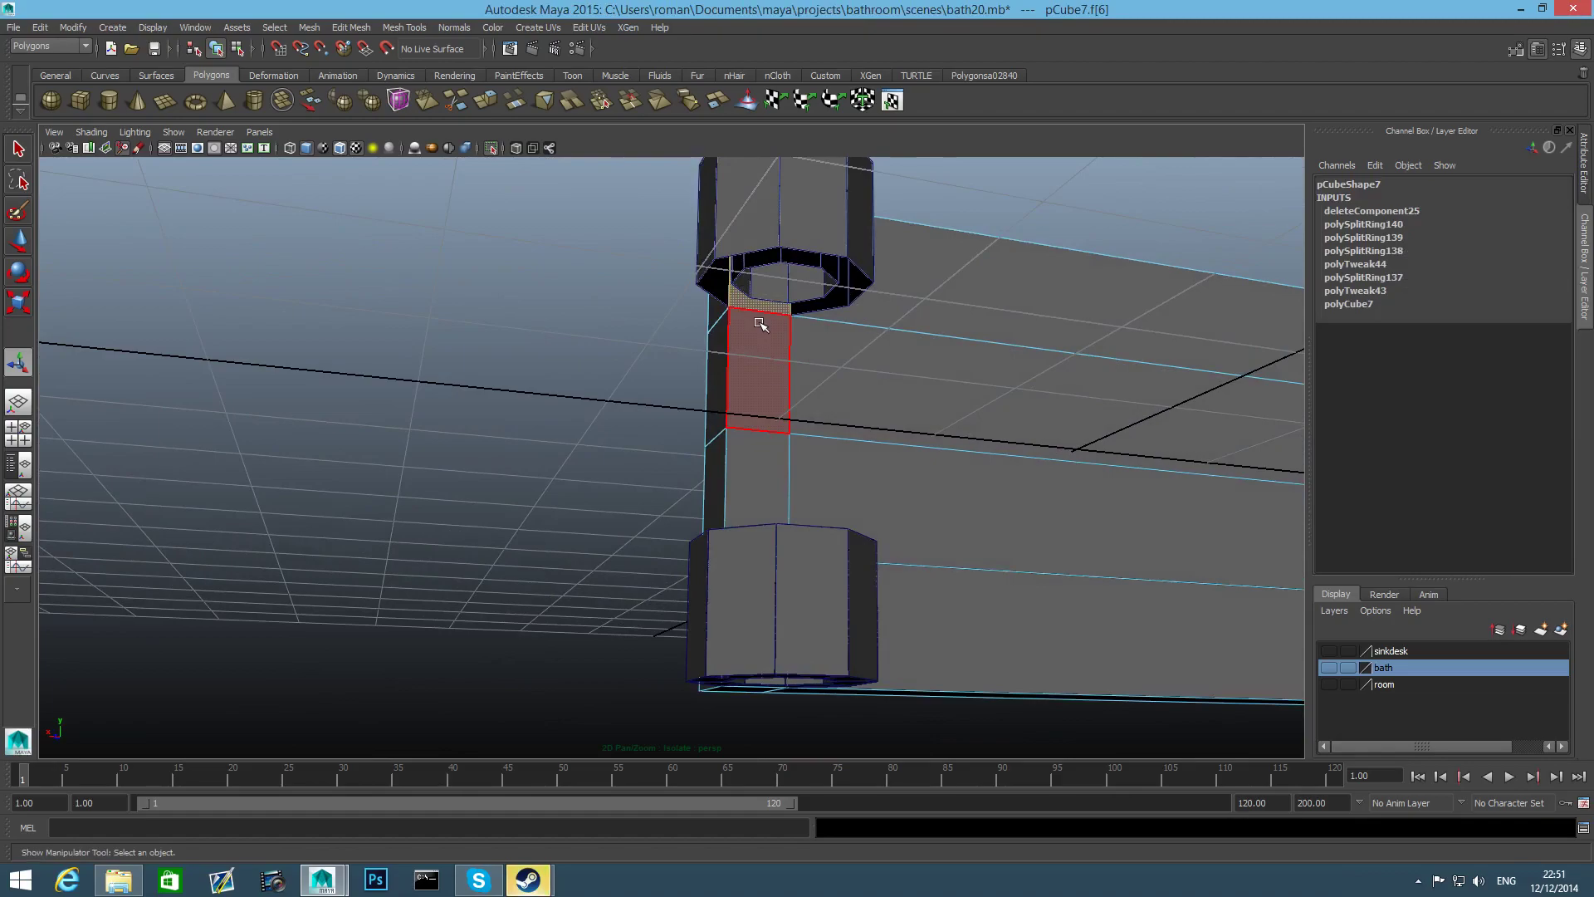
{"action": "key", "text": "Delete"}
Delete the faces of the upper and lower pipe rings that touch the slab
{"action": "key", "text": "F8"}
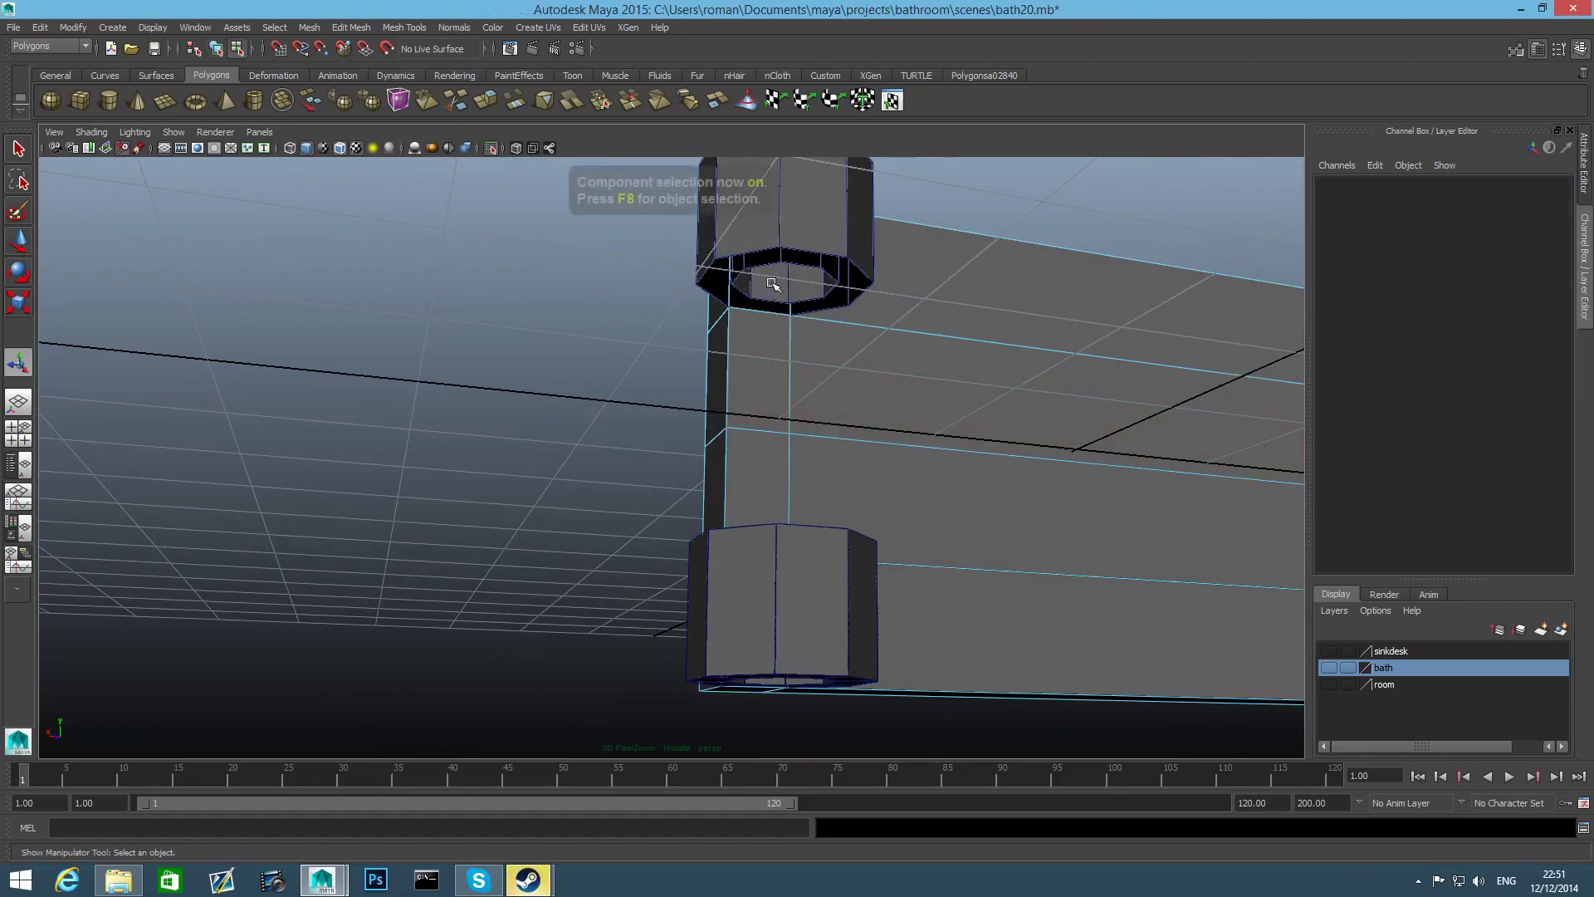
{"action": "left_click_drag", "start_coordinate": [760, 325], "coordinate": [762, 237], "text": "alt"}
{"action": "left_click", "coordinate": [848, 207]}
{"action": "right_click", "coordinate": [763, 238]}
{"action": "right_click_drag", "start_coordinate": [762, 238], "coordinate": [761, 276]}
{"action": "left_click_drag", "start_coordinate": [760, 275], "coordinate": [770, 358], "text": "alt"}
{"action": "left_click", "coordinate": [766, 332]}
{"action": "left_click_drag", "start_coordinate": [782, 420], "coordinate": [826, 450], "text": "alt"}
{"action": "key", "text": "Delete"}
{"action": "left_click_drag", "start_coordinate": [753, 598], "coordinate": [776, 496], "text": "alt"}
{"action": "left_click", "coordinate": [757, 550]}
{"action": "key", "text": "Delete"}
{"action": "left_click_drag", "start_coordinate": [768, 559], "coordinate": [852, 571], "text": "alt"}
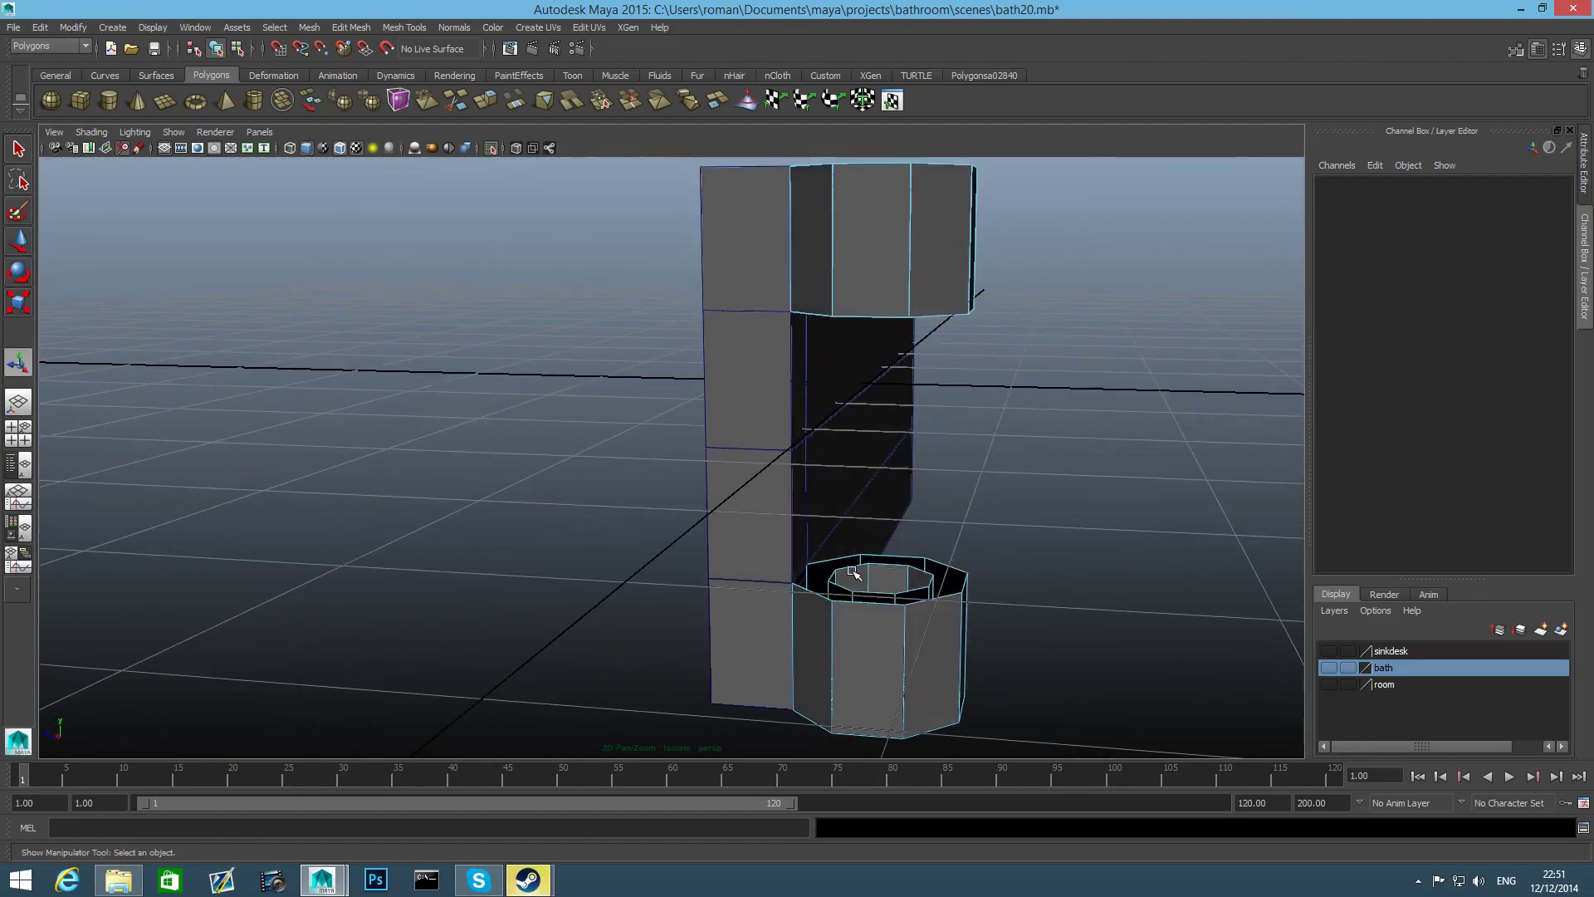
Combine slab pCube7 with the two pipe rings into one mesh and isolate the combined mesh
{"action": "left_click", "coordinate": [821, 542]}
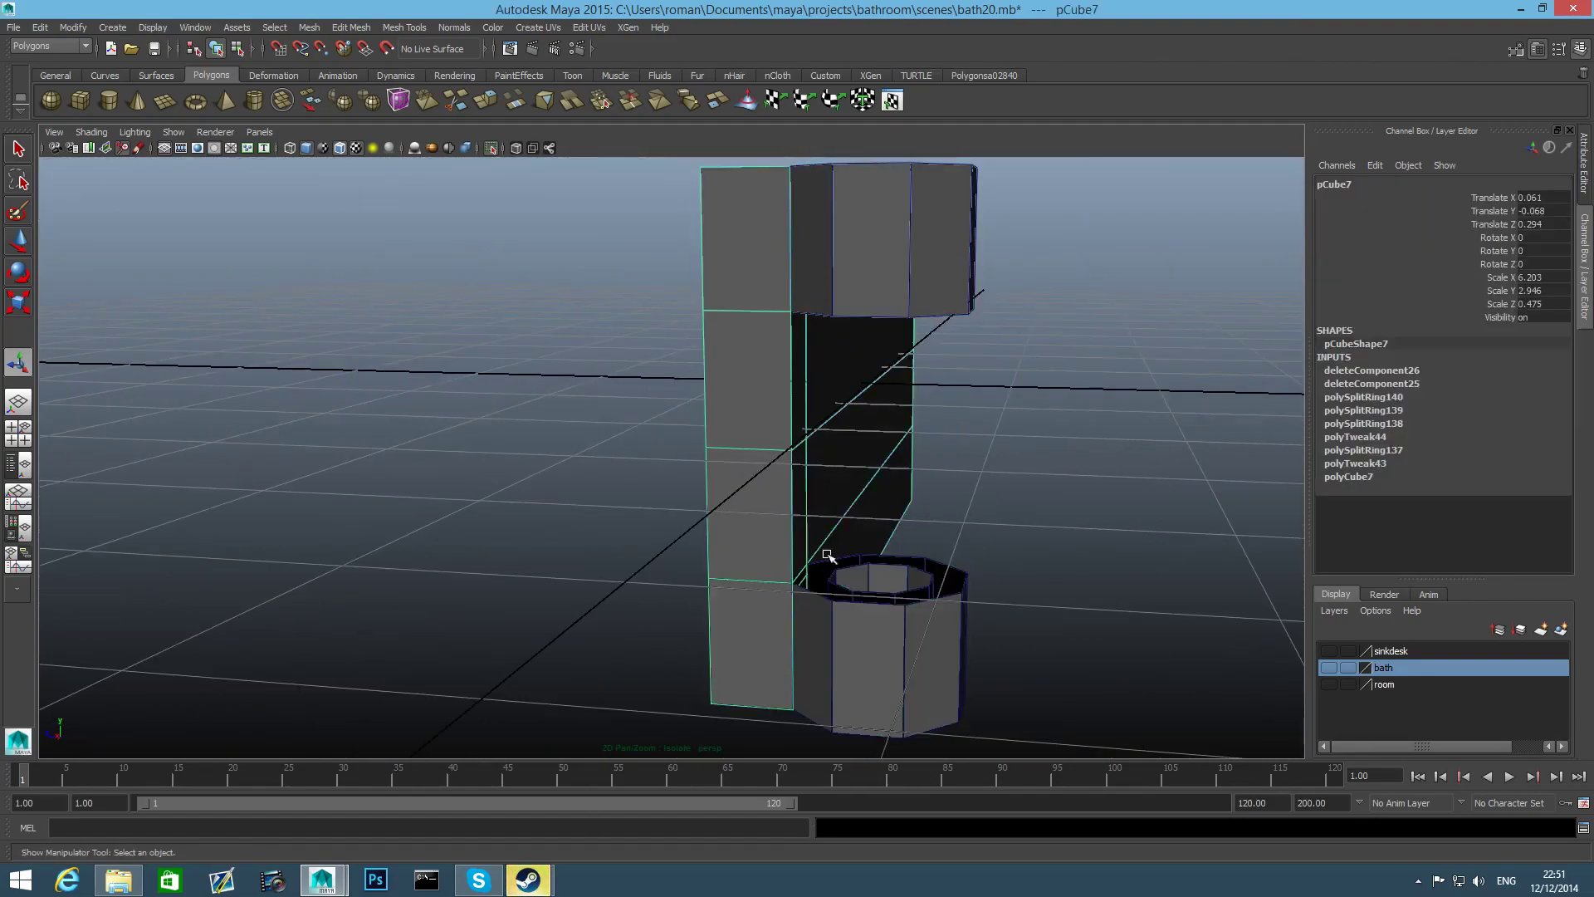
{"action": "left_click_drag", "start_coordinate": [875, 467], "coordinate": [797, 550], "text": "alt"}
{"action": "left_click", "coordinate": [874, 604]}
{"action": "left_click", "coordinate": [780, 450]}
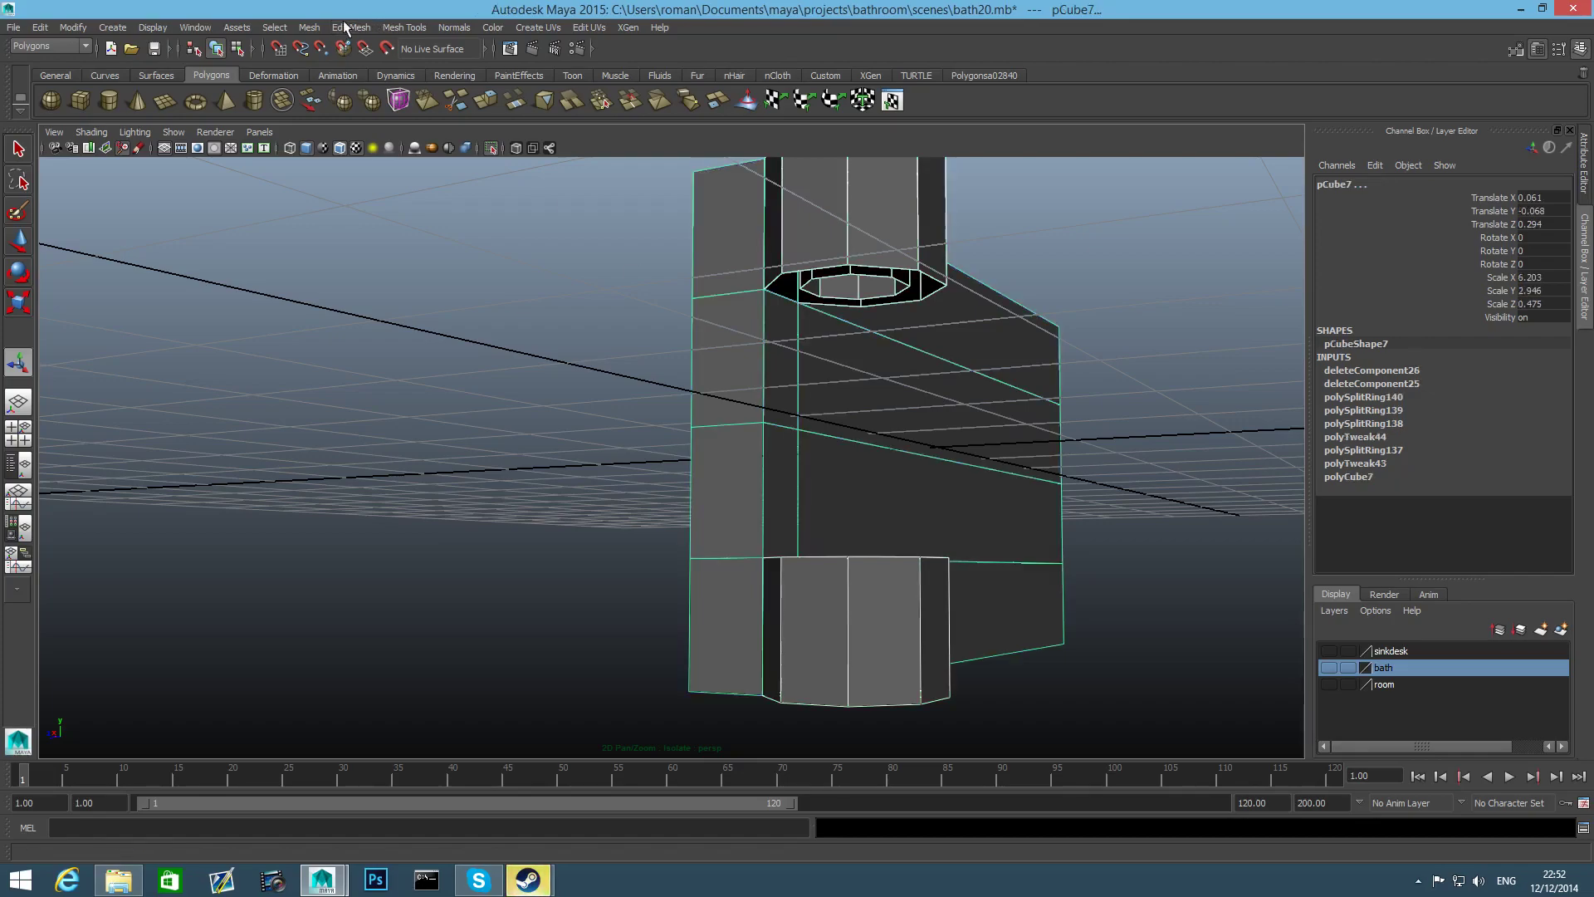
{"action": "left_click", "coordinate": [309, 27]}
{"action": "left_click", "coordinate": [336, 77]}
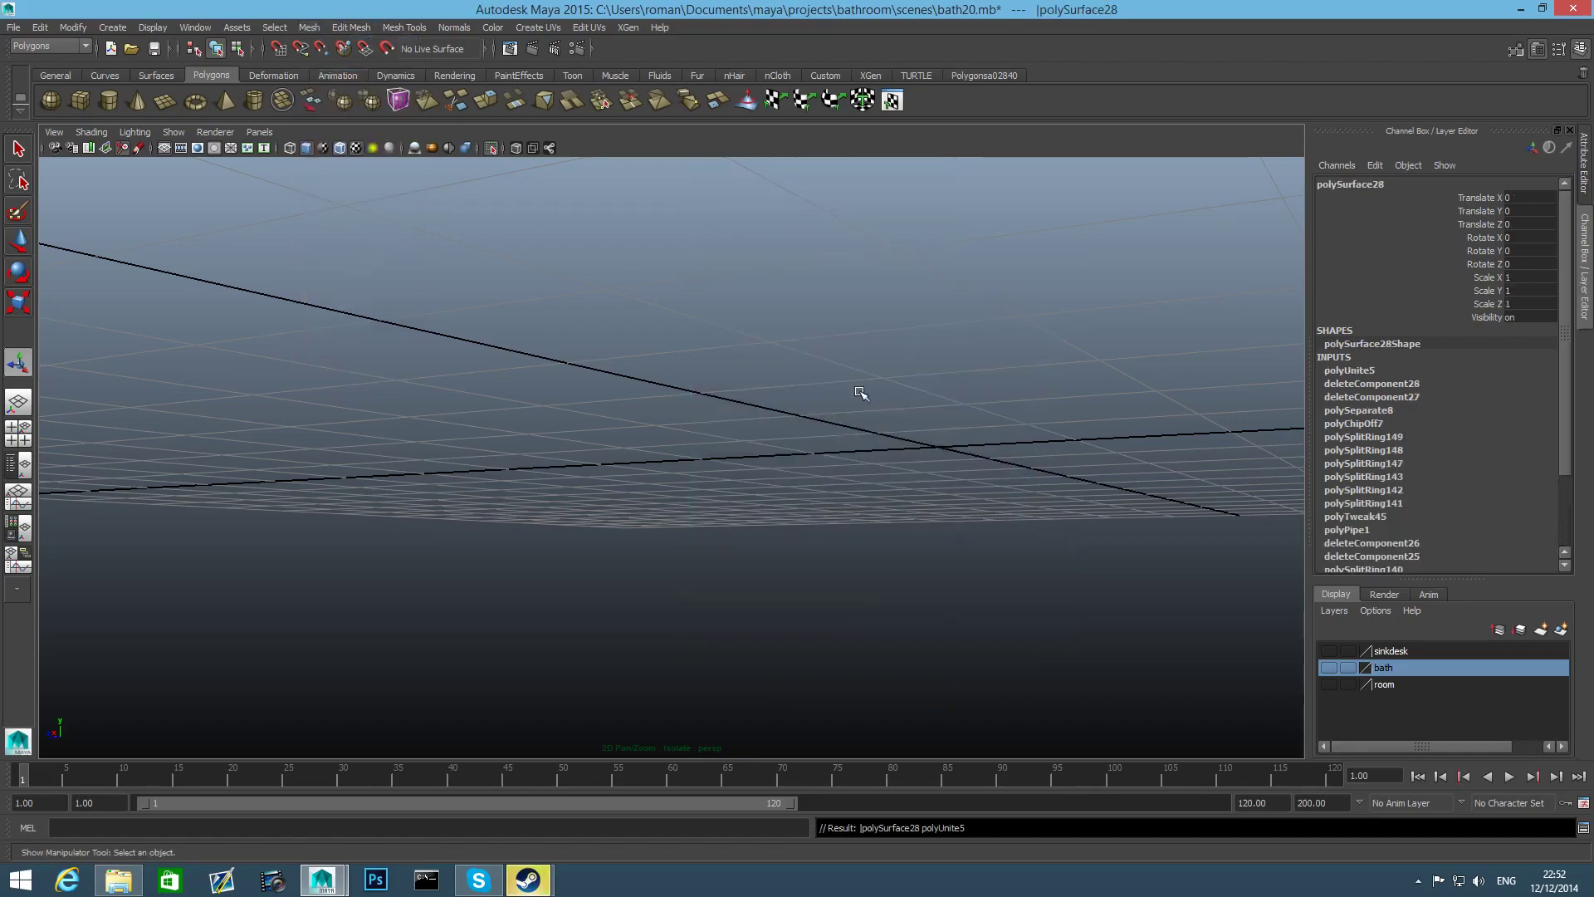
{"action": "left_click", "coordinate": [490, 148]}
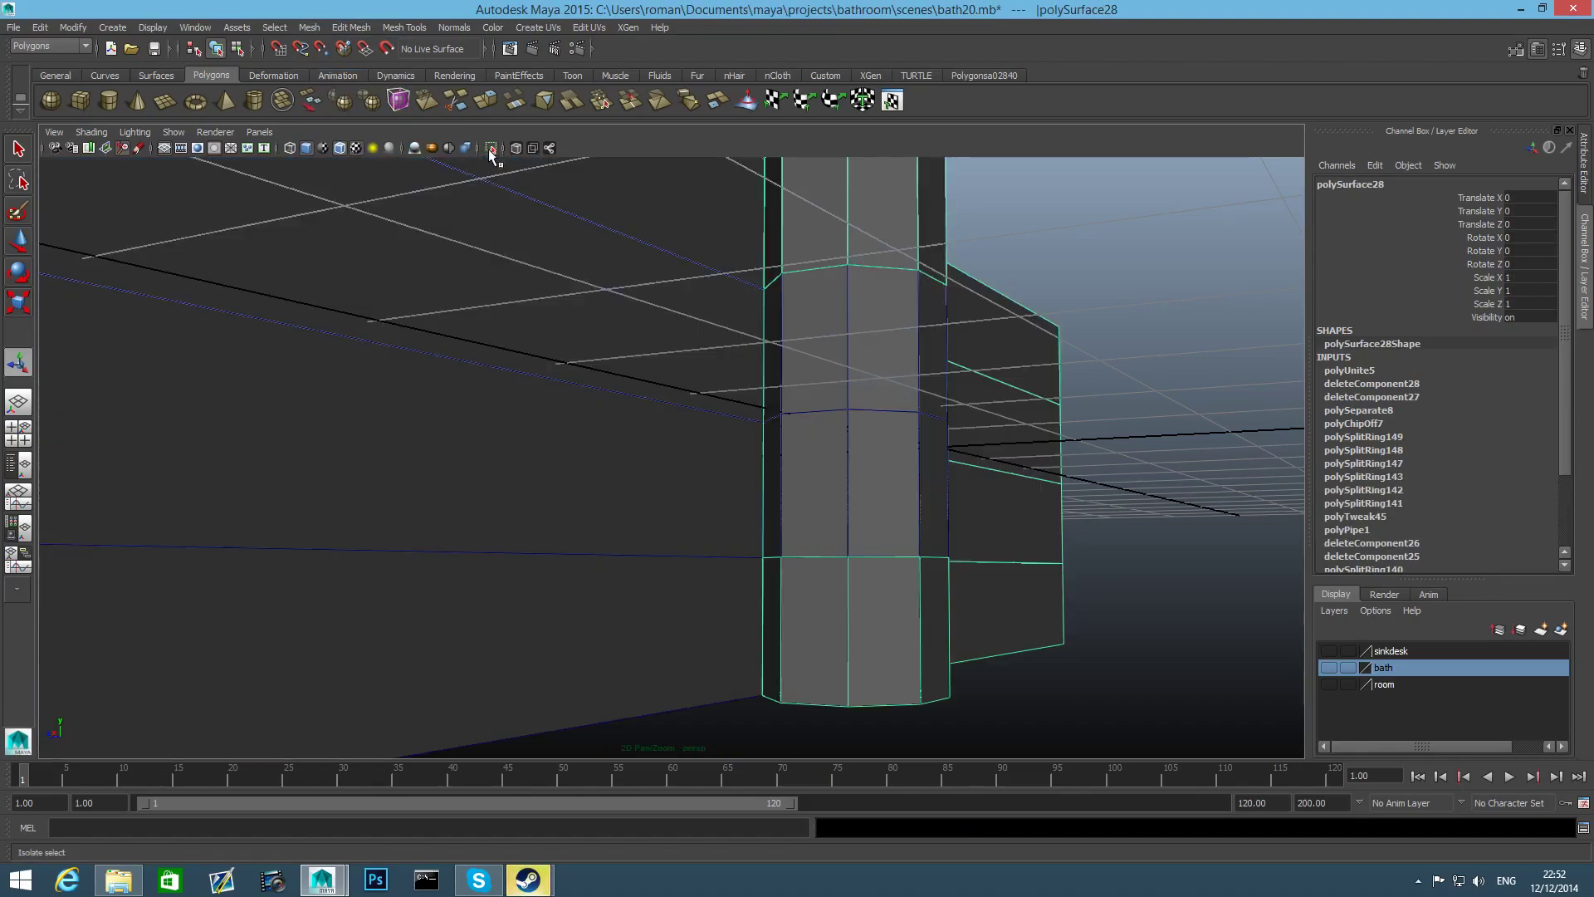
{"action": "left_click", "coordinate": [490, 149]}
Select the vertices along the seams where the slab meets the upper and lower rings of the combined mesh
{"action": "scroll", "coordinate": [955, 428], "scroll_direction": "up", "scroll_amount": 3}
{"action": "left_click_drag", "start_coordinate": [896, 484], "coordinate": [827, 490], "text": "alt"}
{"action": "right_click_drag", "start_coordinate": [762, 322], "coordinate": [697, 322]}
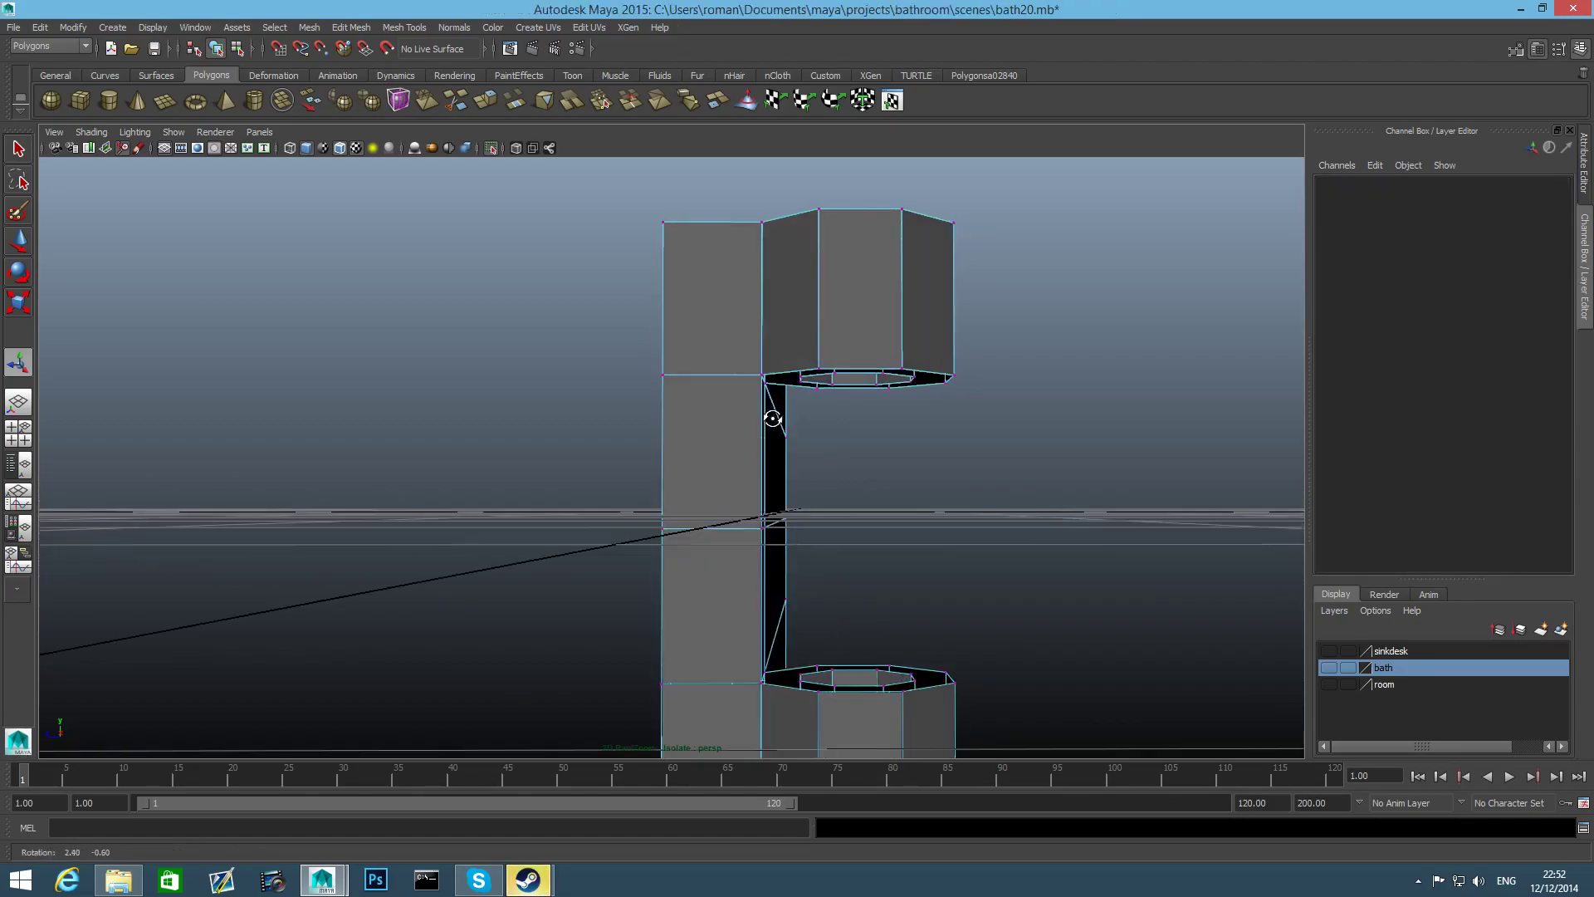
{"action": "left_click_drag", "start_coordinate": [765, 413], "coordinate": [811, 203]}
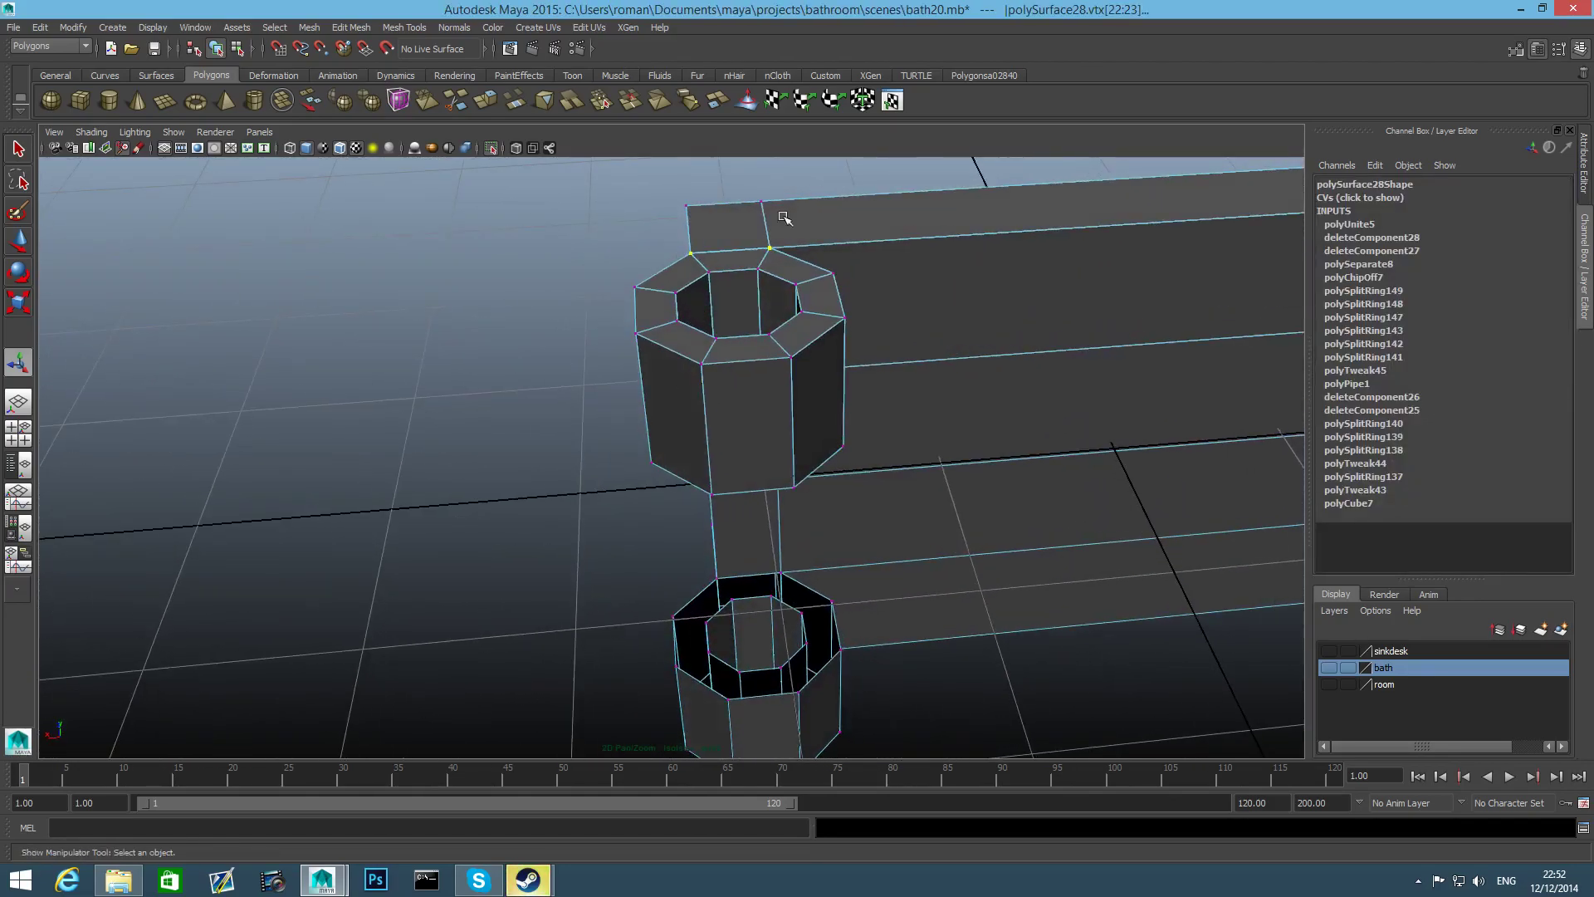
{"action": "left_click_drag", "start_coordinate": [703, 288], "coordinate": [935, 302], "text": "alt"}
{"action": "scroll", "coordinate": [936, 302], "scroll_direction": "down", "scroll_amount": 5}
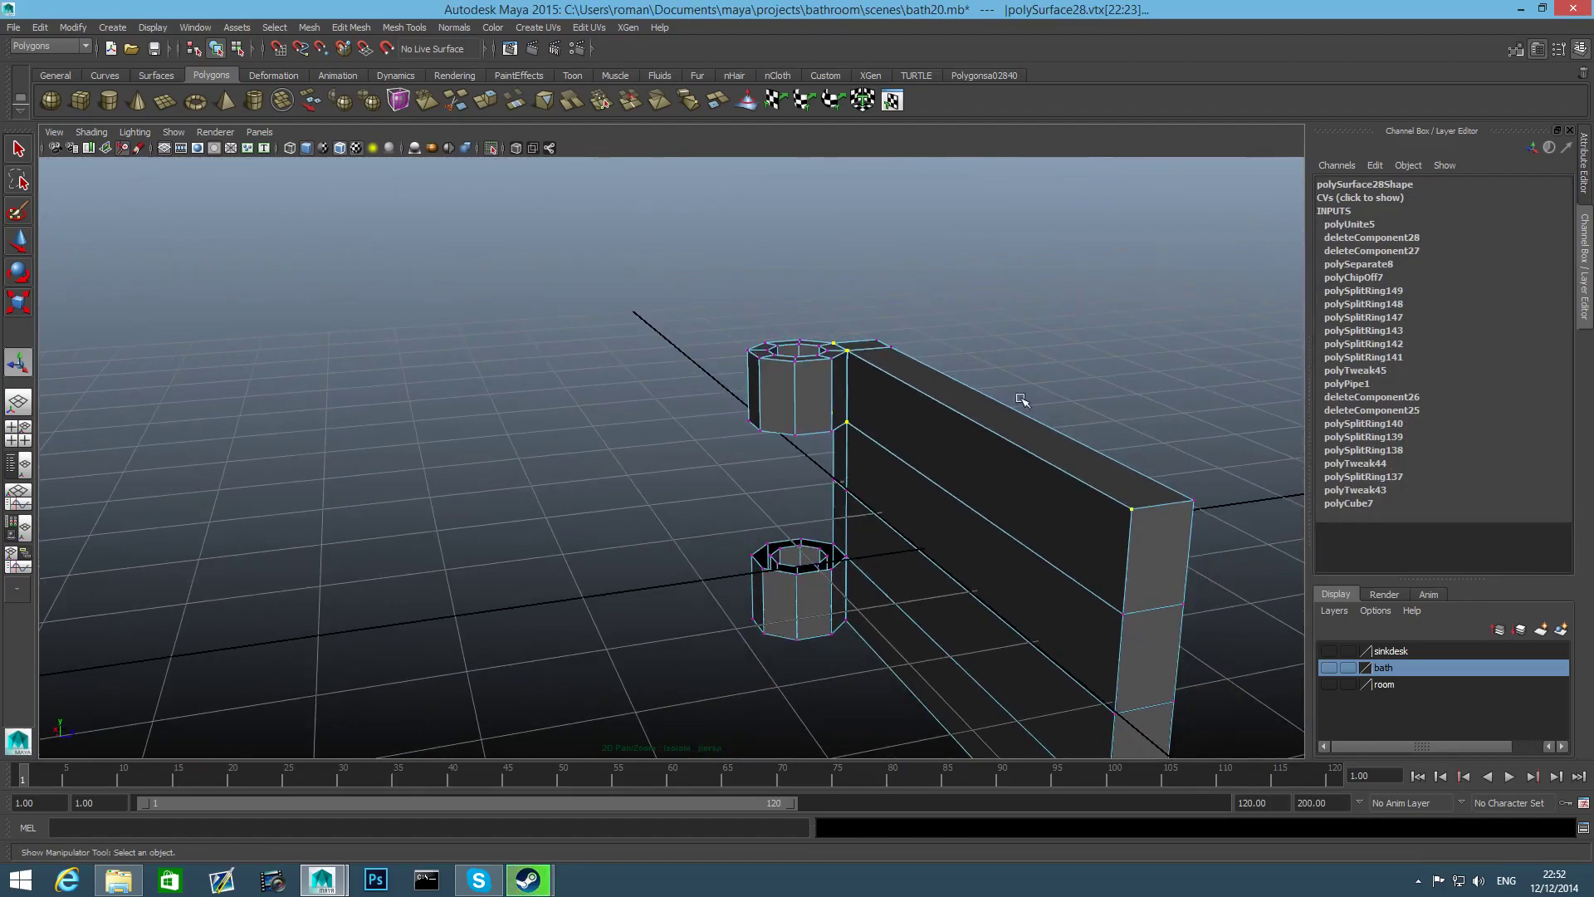
{"action": "middle_click_drag", "start_coordinate": [1019, 423], "coordinate": [991, 378], "text": "alt"}
{"action": "left_click_drag", "start_coordinate": [872, 542], "coordinate": [997, 539], "text": "alt"}
{"action": "right_click_drag", "start_coordinate": [839, 563], "coordinate": [911, 615], "text": "alt"}
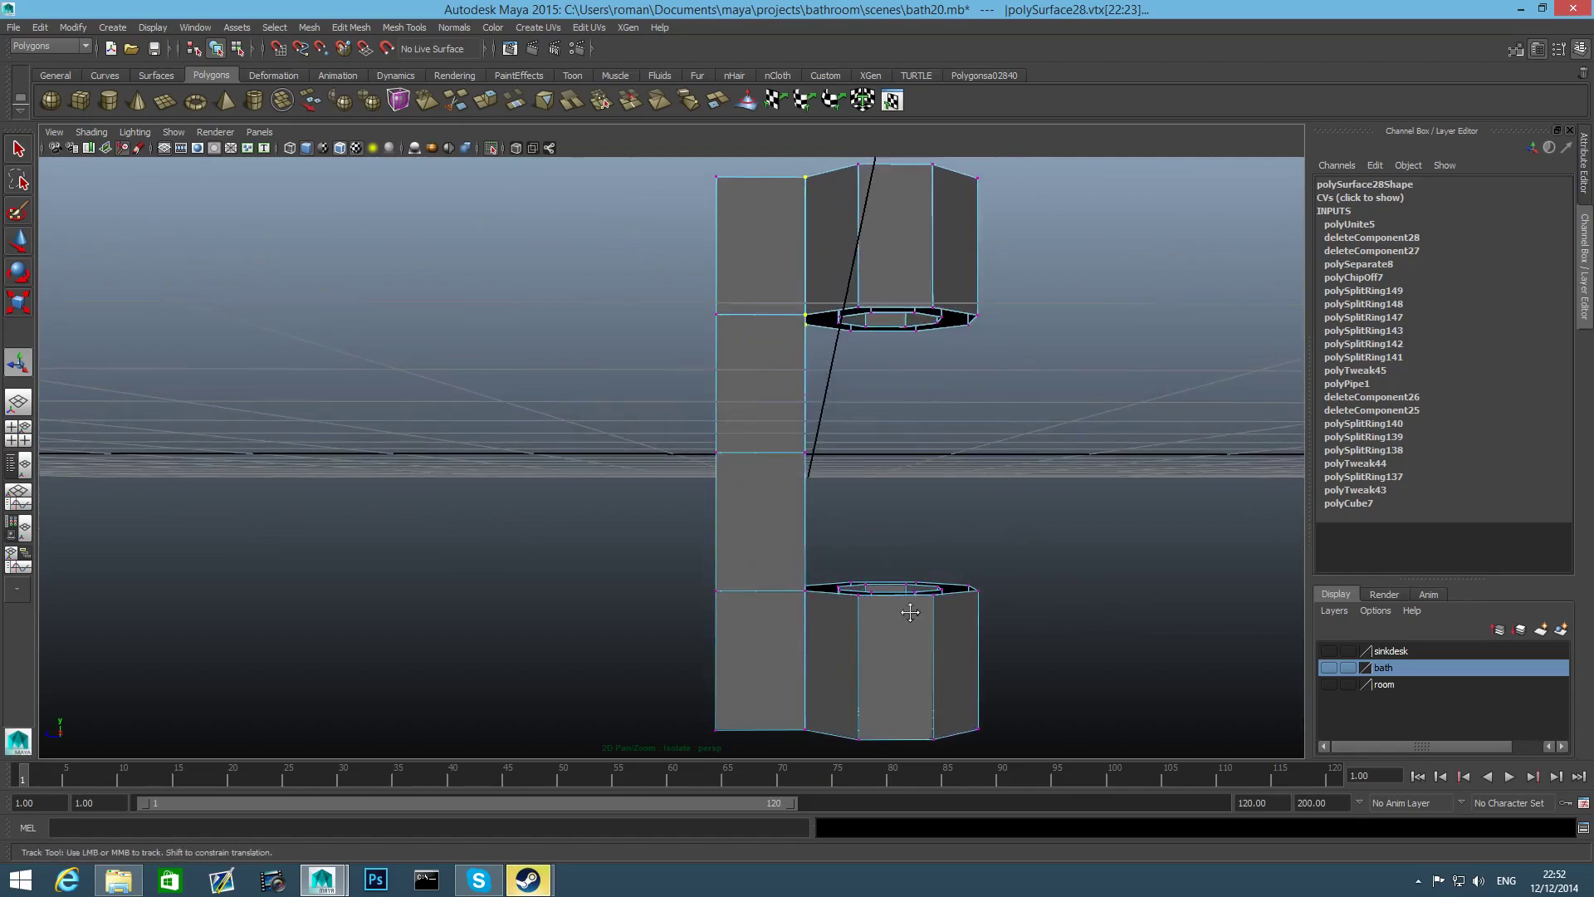
{"action": "middle_click_drag", "start_coordinate": [911, 615], "coordinate": [919, 565], "text": "alt"}
{"action": "left_click_drag", "start_coordinate": [837, 725], "coordinate": [843, 731]}
{"action": "left_click_drag", "start_coordinate": [853, 665], "coordinate": [1250, 386], "text": "alt"}
{"action": "left_click_drag", "start_coordinate": [1142, 558], "coordinate": [947, 611], "text": "alt"}
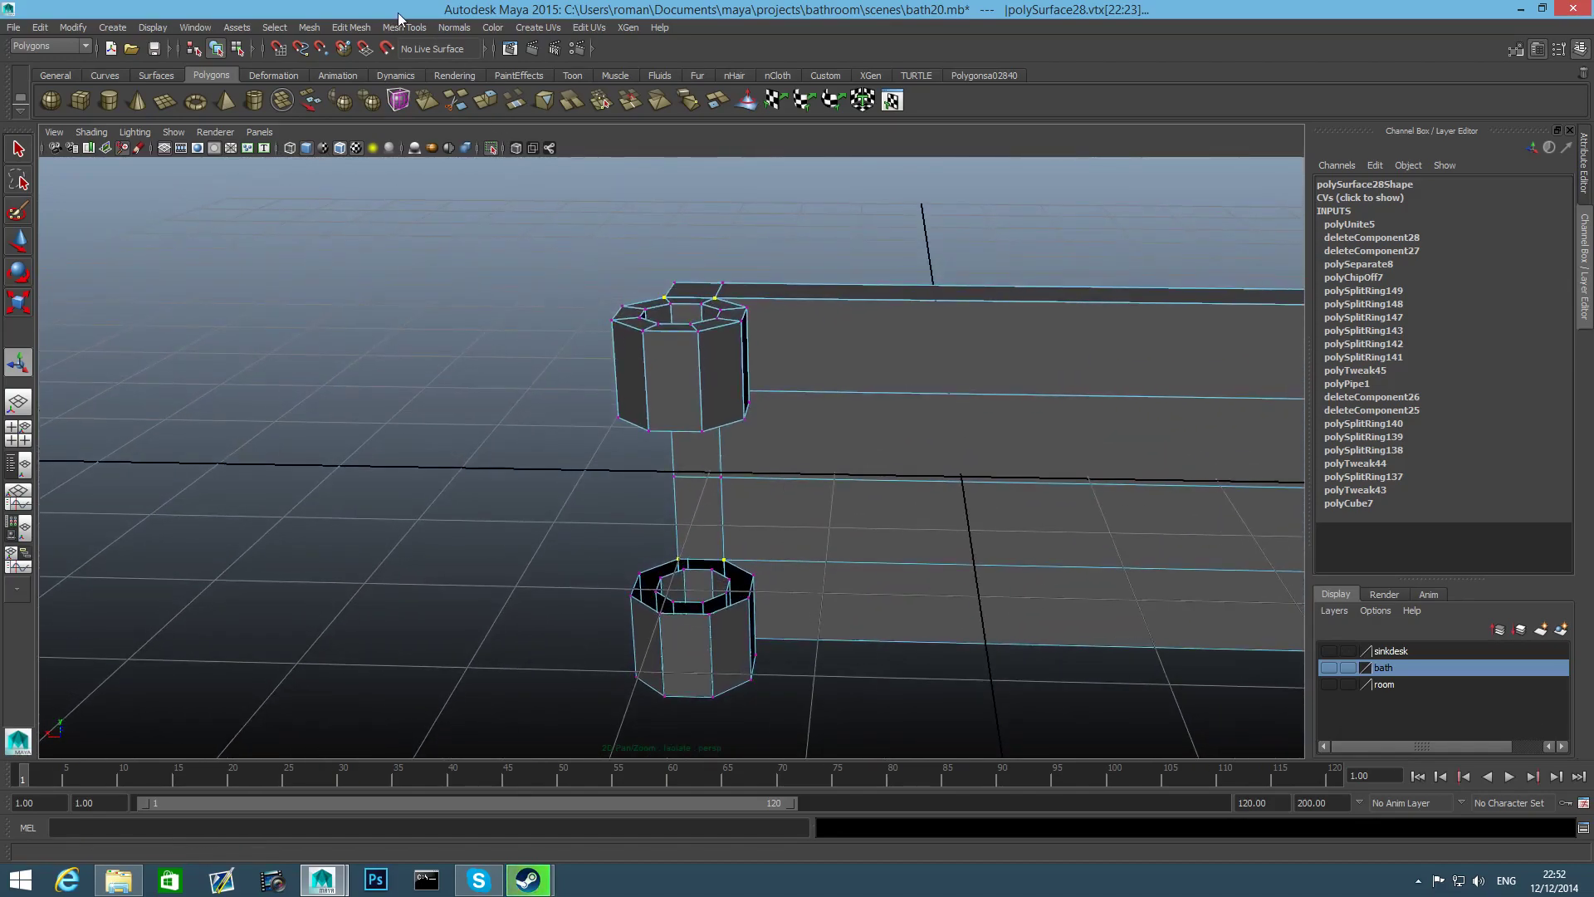
Reset the Merge Vertices options to their defaults and merge the selected seam vertices
{"action": "left_click", "coordinate": [342, 23]}
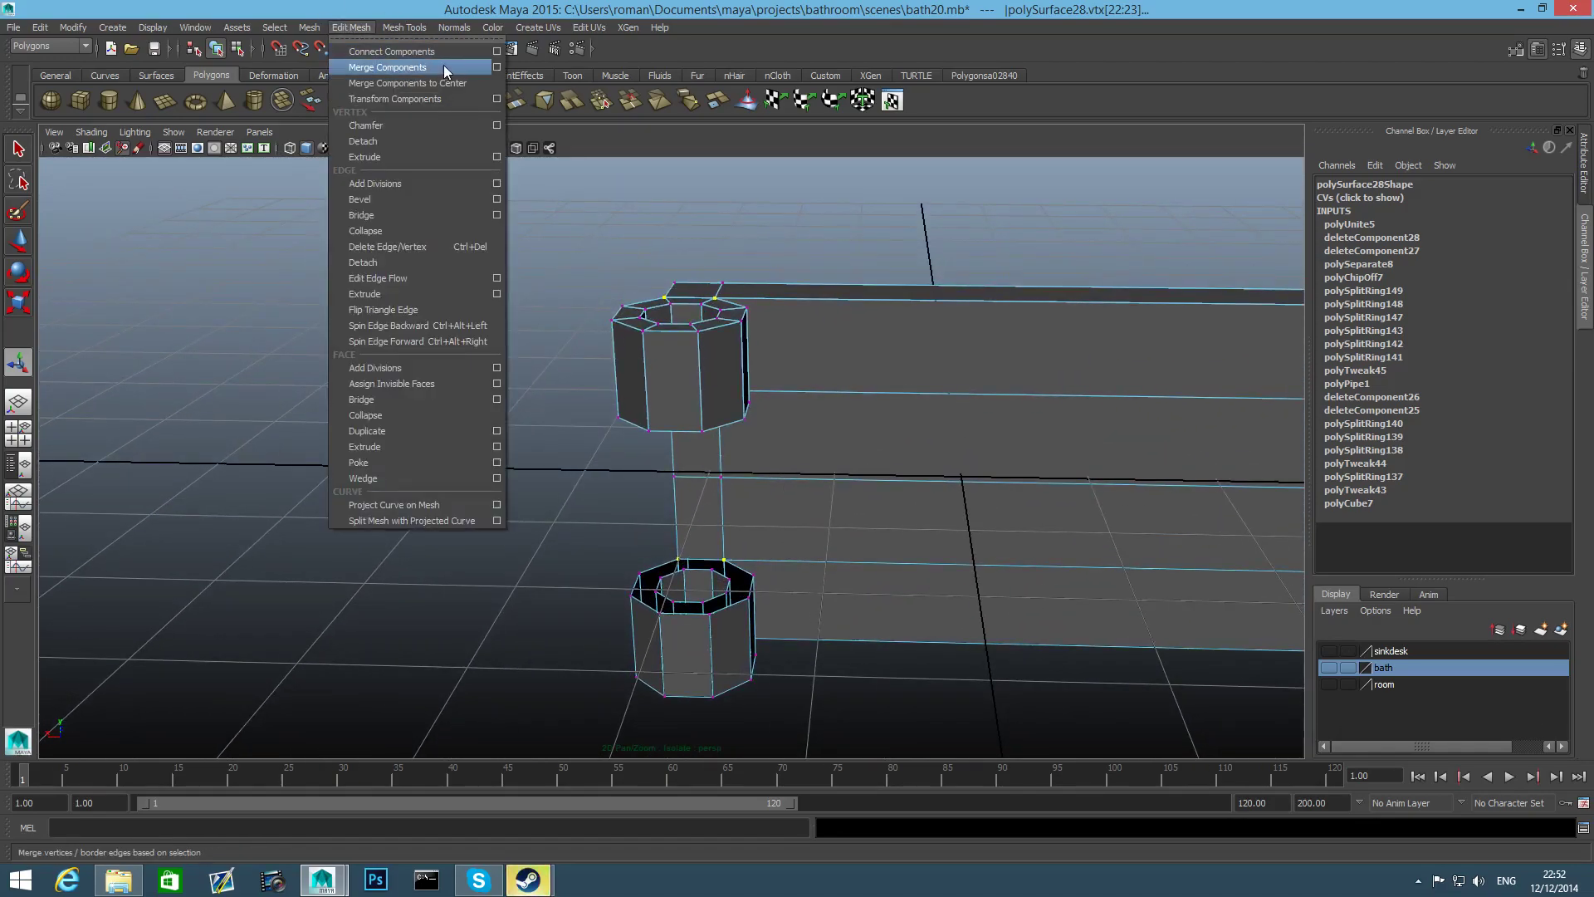
{"action": "left_click", "coordinate": [496, 68]}
{"action": "left_click", "coordinate": [817, 239]}
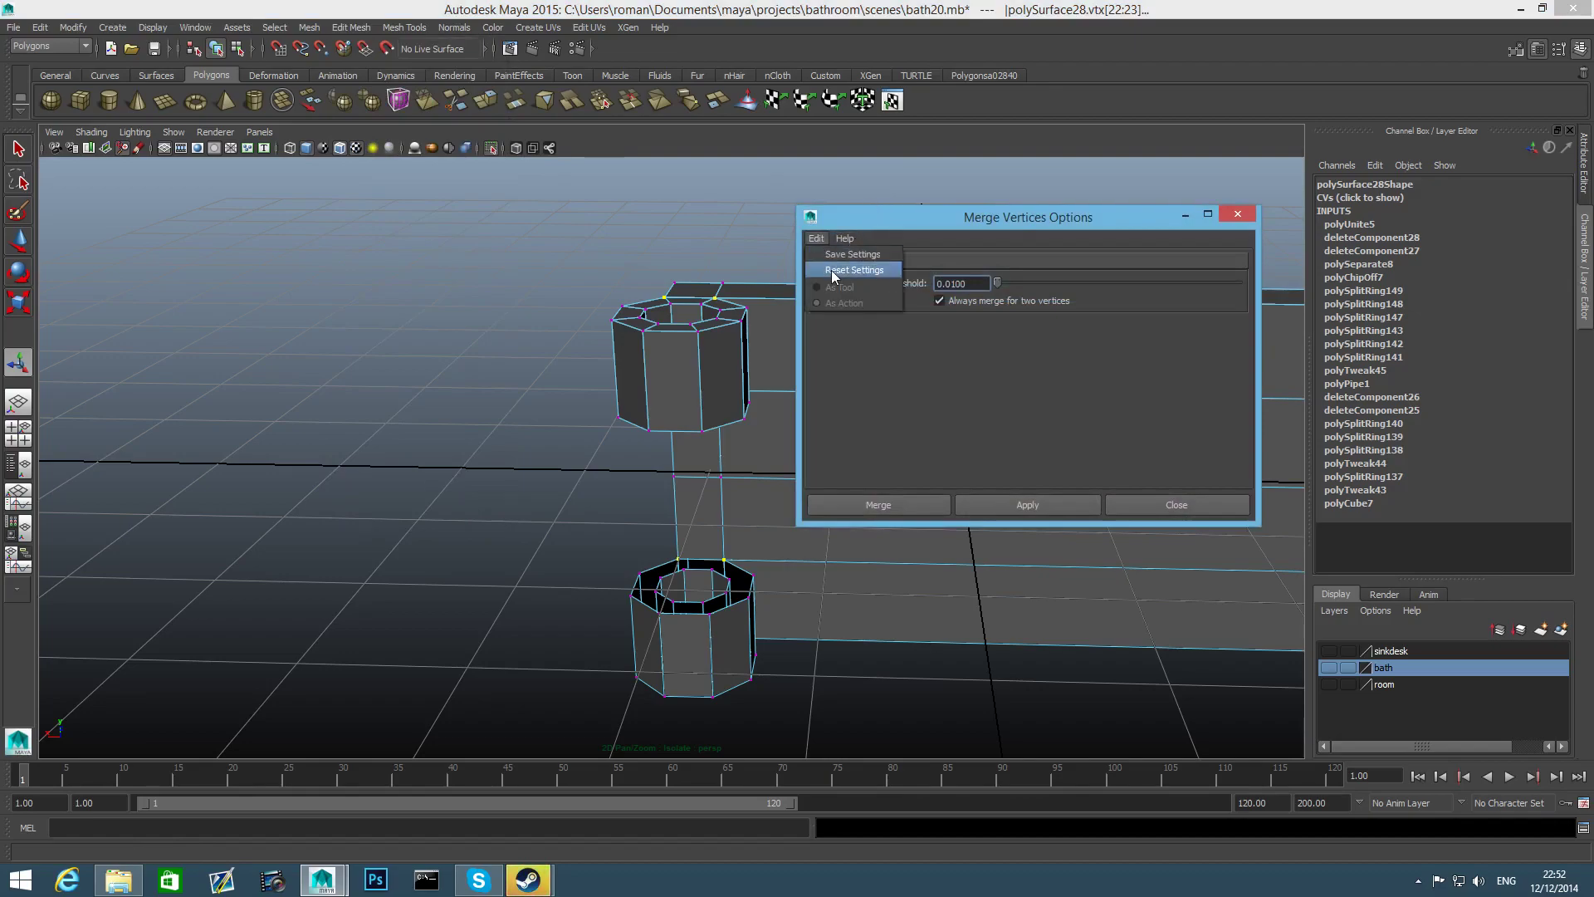
{"action": "left_click", "coordinate": [1021, 507]}
{"action": "left_click", "coordinate": [1191, 505]}
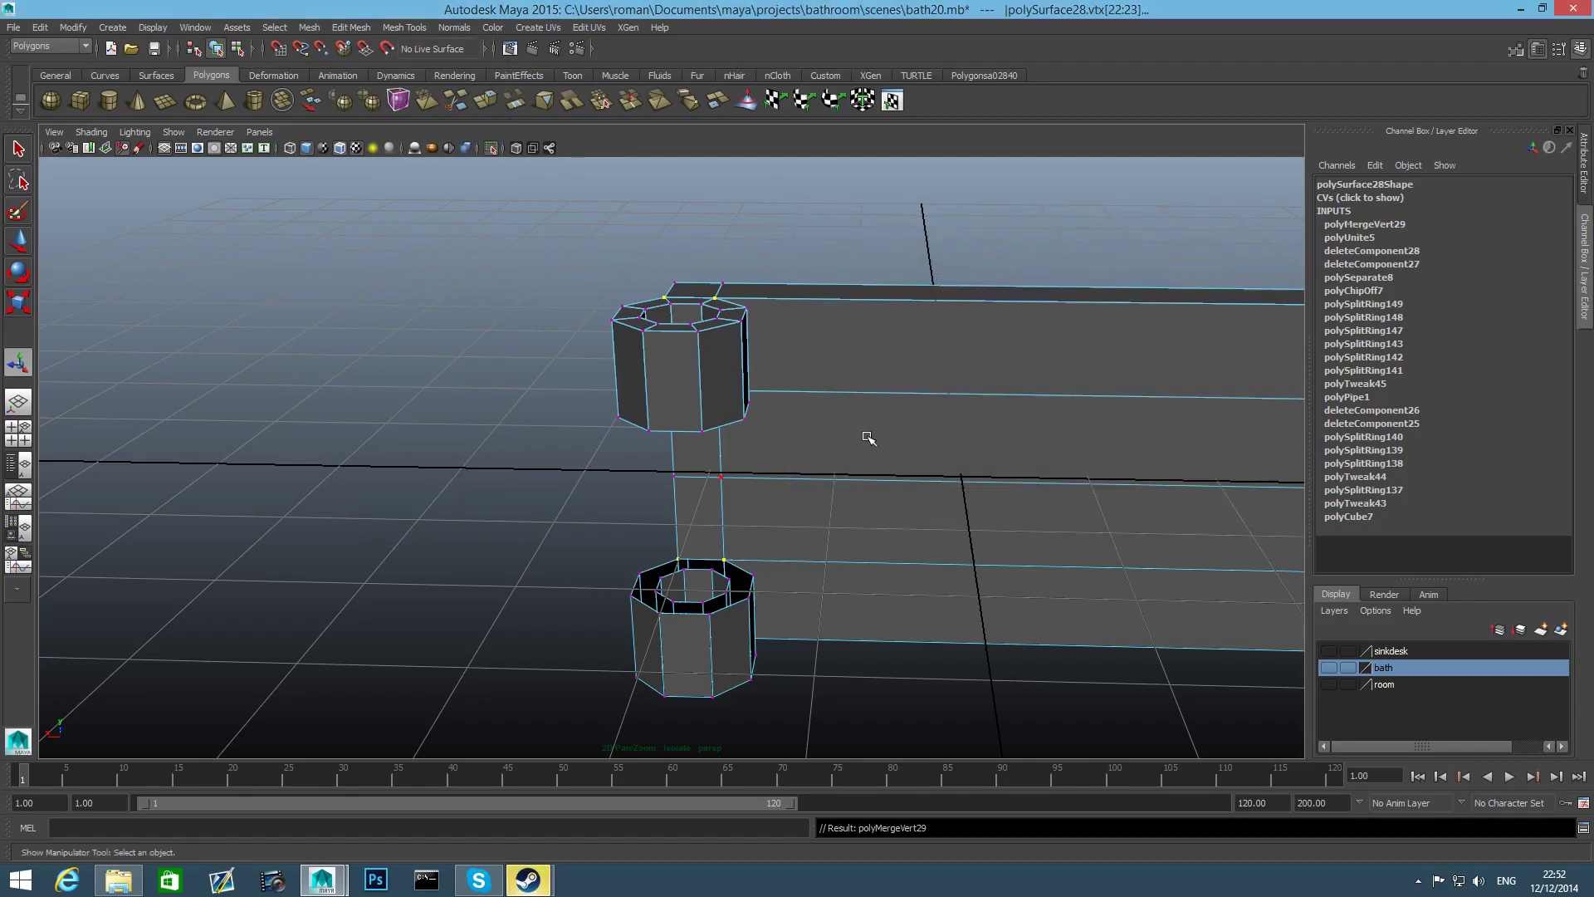
Inspect the merged vertices where the upper ring's top end meets the slab
{"action": "left_click_drag", "start_coordinate": [867, 434], "coordinate": [716, 523], "text": "alt"}
{"action": "right_click_drag", "start_coordinate": [716, 523], "coordinate": [1032, 436], "text": "alt"}
{"action": "middle_click_drag", "start_coordinate": [797, 323], "coordinate": [883, 593], "text": "alt"}
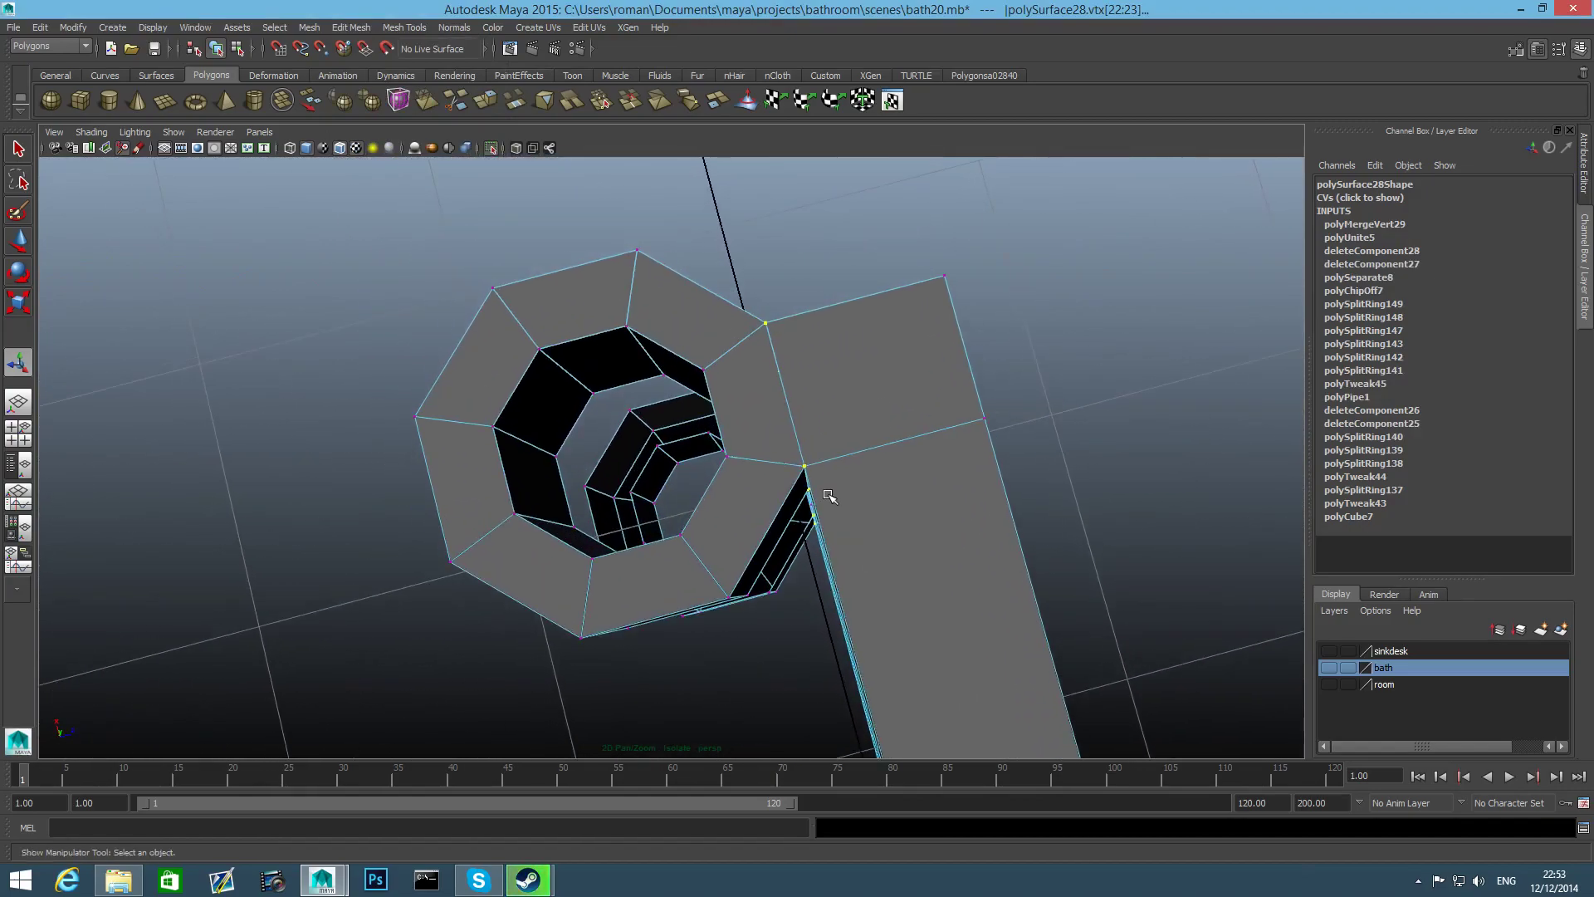
{"action": "right_click_drag", "start_coordinate": [829, 496], "coordinate": [1050, 481], "text": "alt"}
{"action": "left_click", "coordinate": [759, 446]}
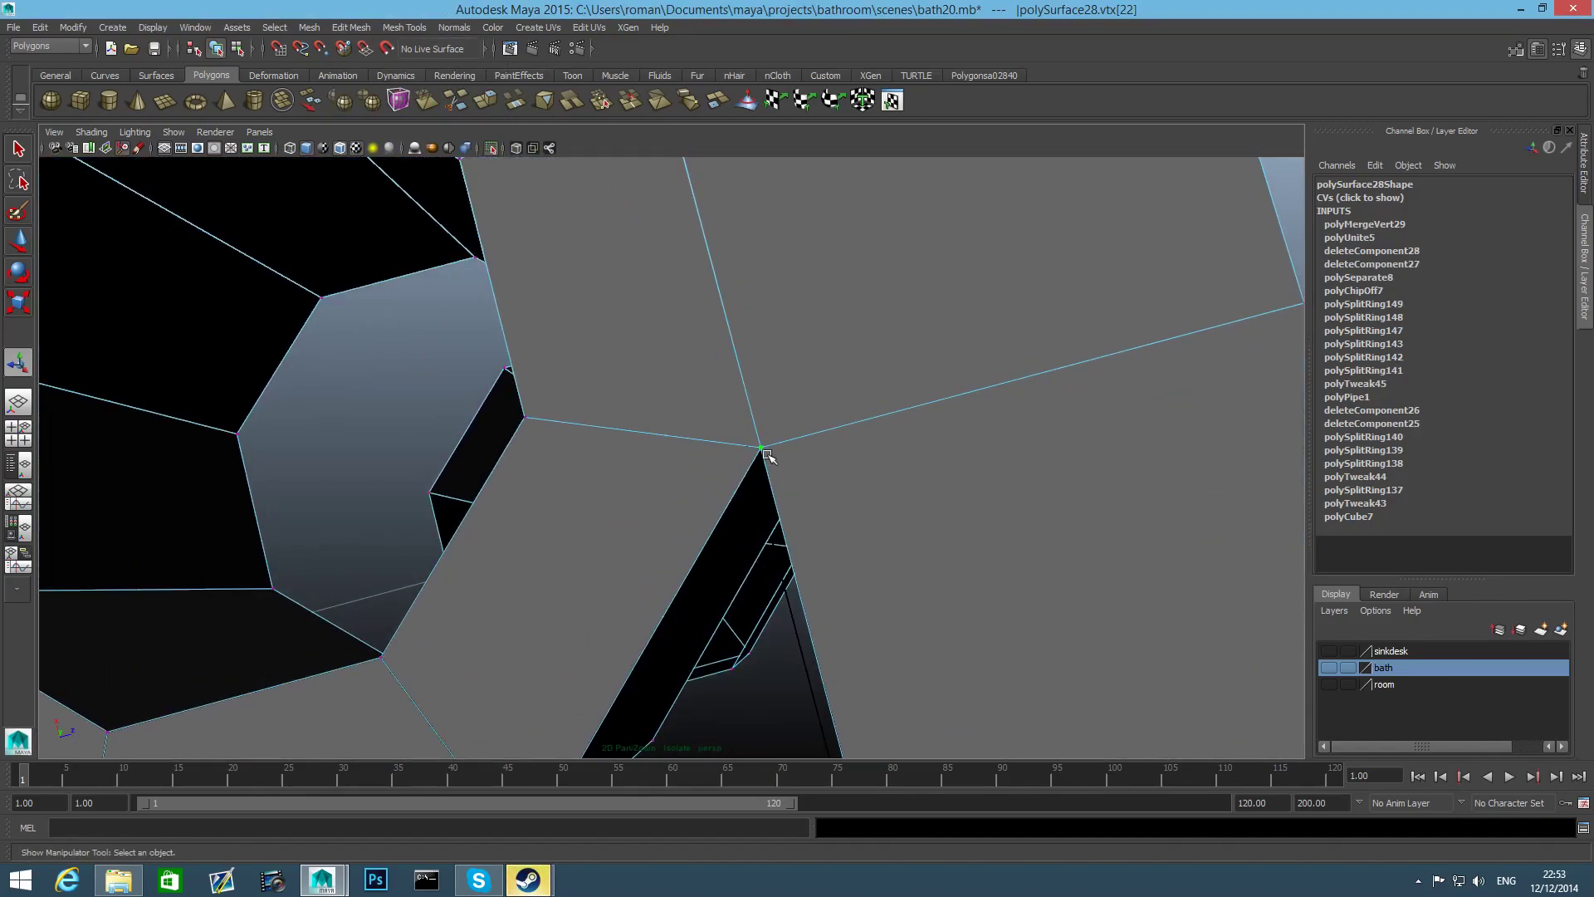
{"action": "right_click", "coordinate": [867, 402]}
{"action": "left_click", "coordinate": [827, 402]}
{"action": "right_click_drag", "start_coordinate": [813, 474], "coordinate": [730, 466], "text": "alt"}
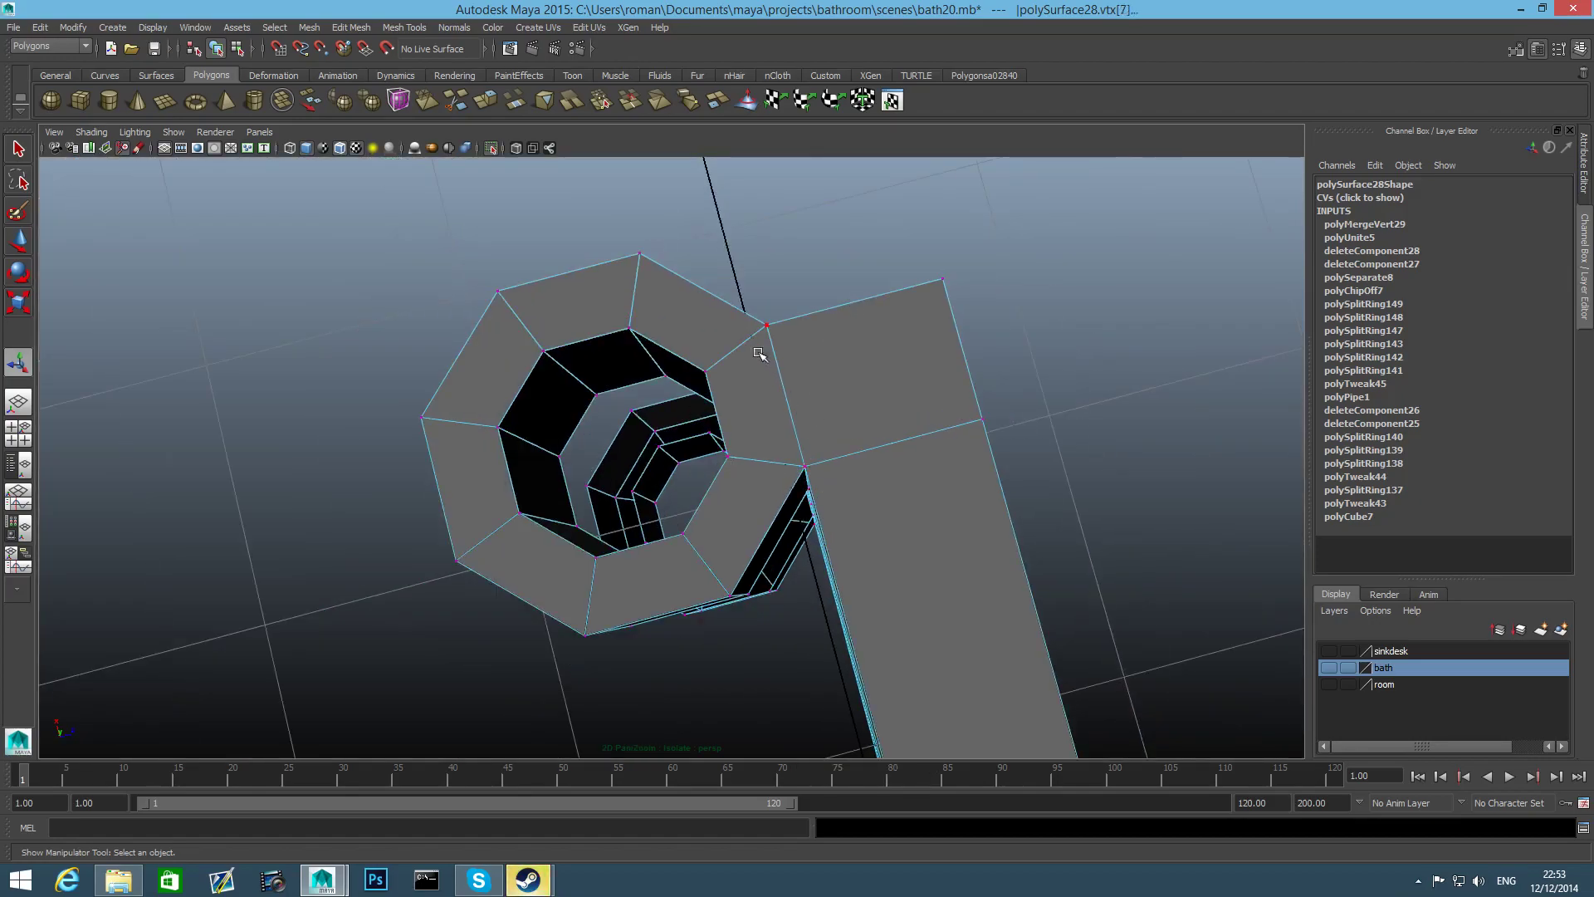
Try moving the two shared seam vertices at the upper ring's top end to test the merge
{"action": "key", "text": "w"}
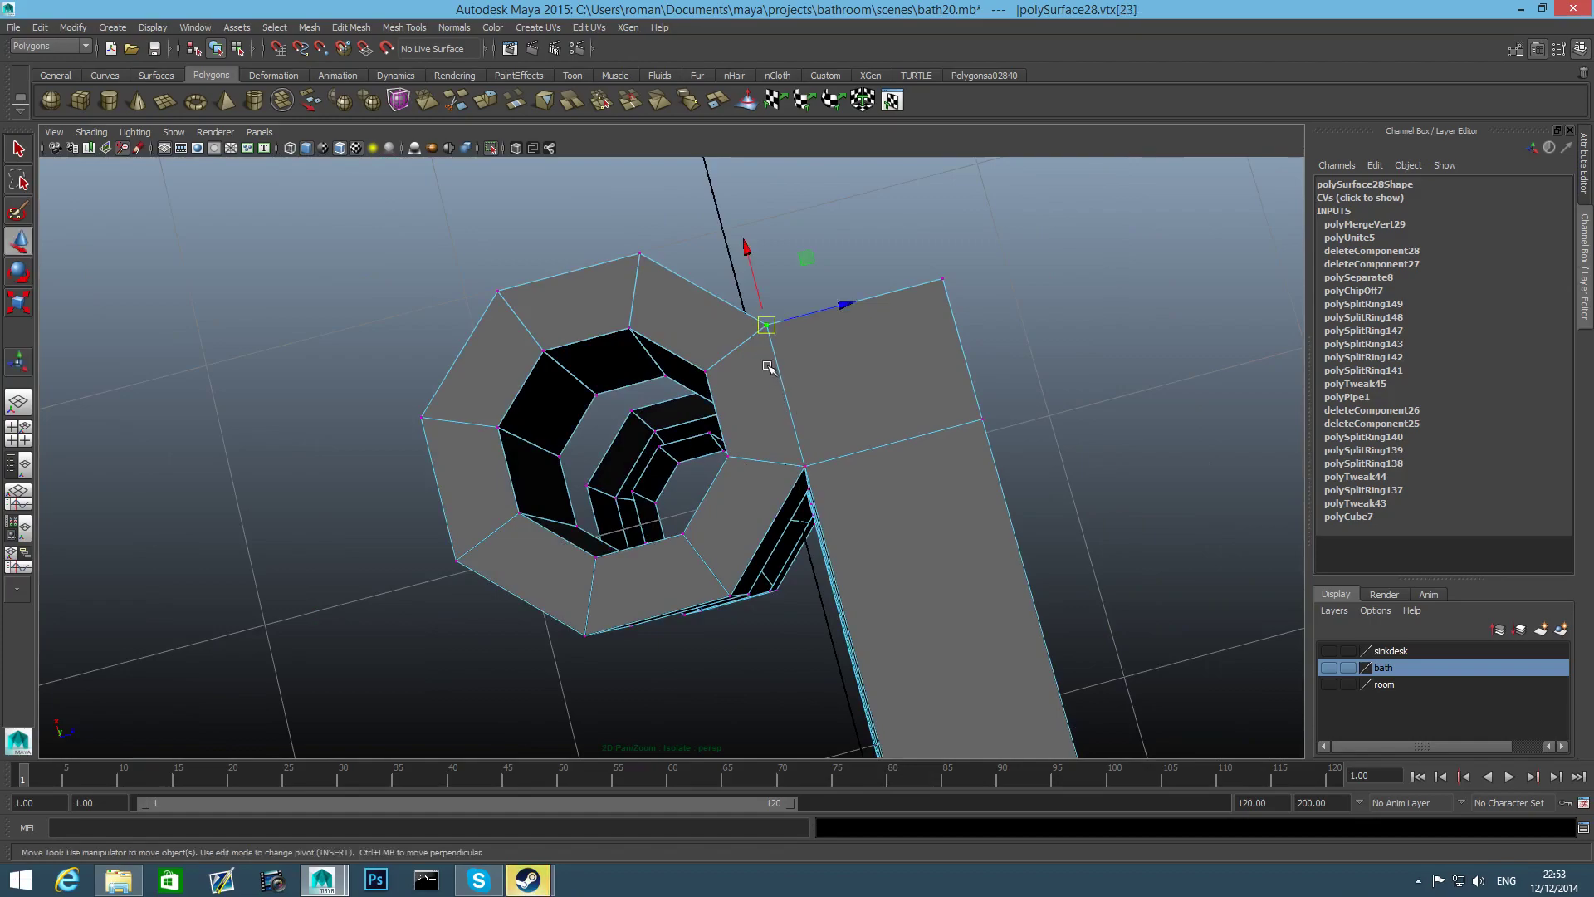
{"action": "mouse_move", "coordinate": [745, 248]}
{"action": "left_mouse_down"}
{"action": "mouse_move", "coordinate": [751, 277]}
{"action": "mouse_move", "coordinate": [743, 241]}
{"action": "left_mouse_up"}
{"action": "key", "text": "ctrl+z"}
{"action": "left_click", "coordinate": [803, 469]}
{"action": "left_click_drag", "start_coordinate": [778, 390], "coordinate": [788, 353]}
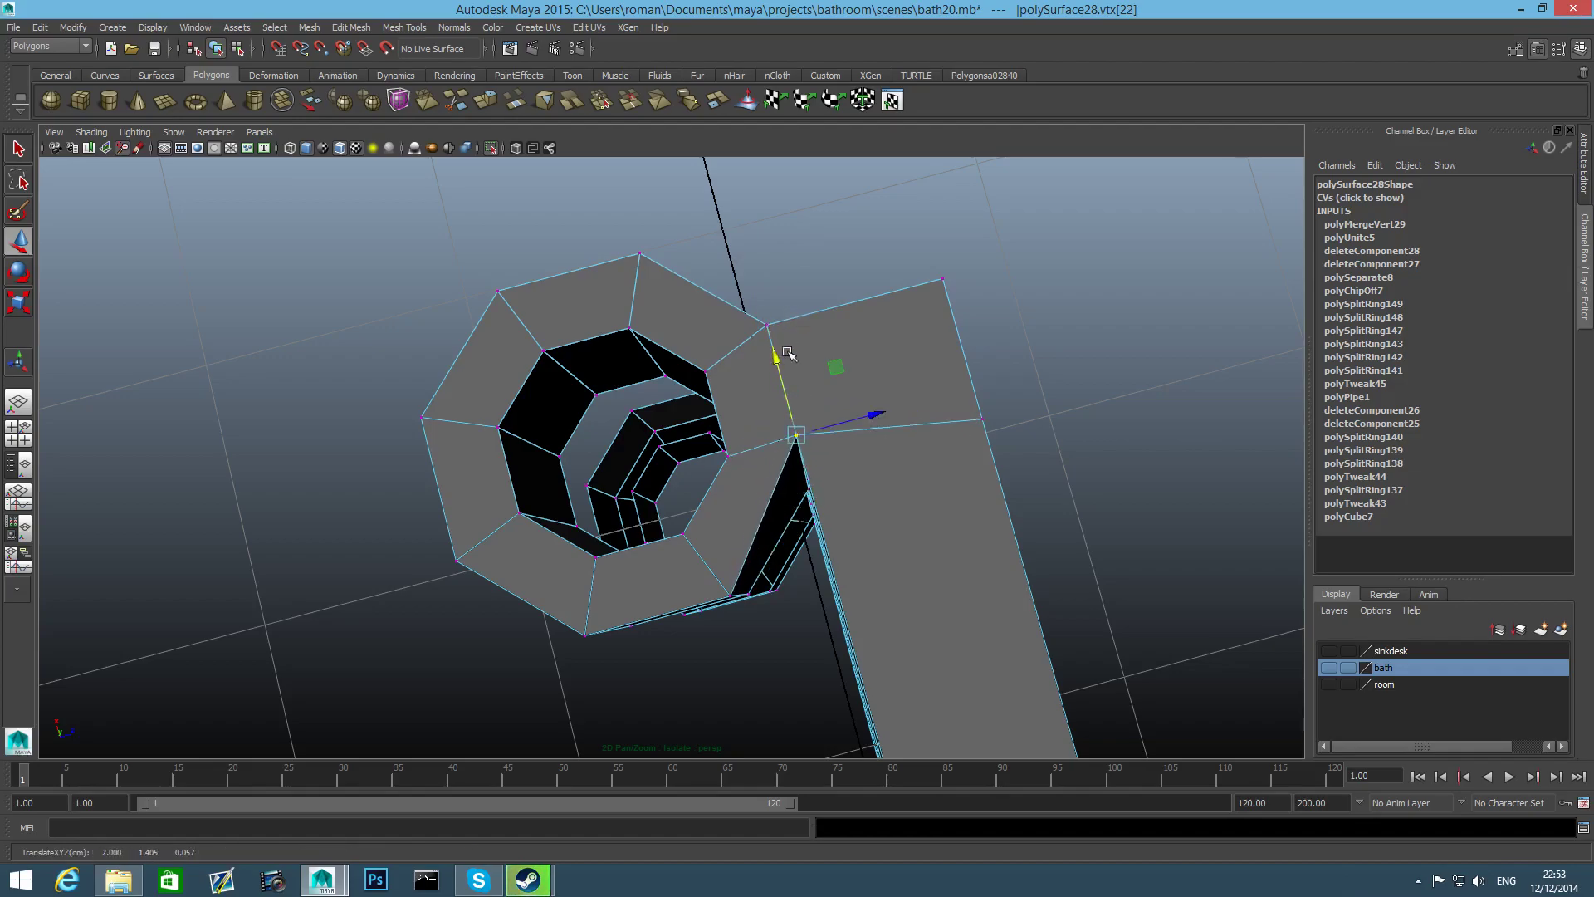
Extrude the inner edge loop at the upper ring's open lower end and scale it outward by about 1.38
{"action": "left_click_drag", "start_coordinate": [801, 523], "coordinate": [523, 166], "text": "alt"}
{"action": "middle_click_drag", "start_coordinate": [892, 552], "coordinate": [723, 441], "text": "alt"}
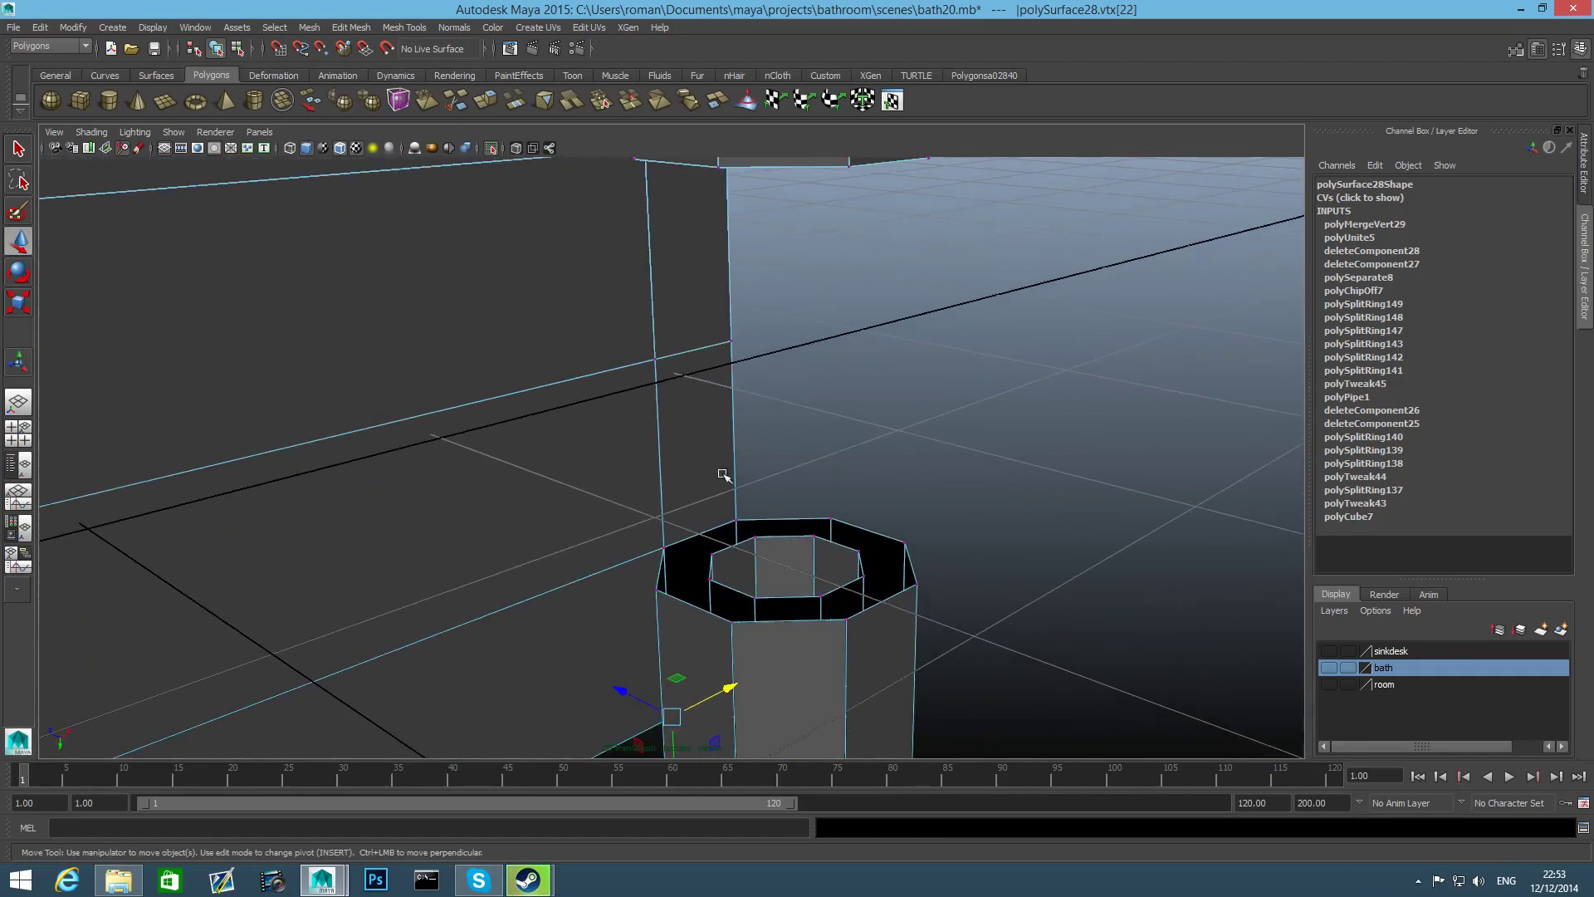
{"action": "left_click_drag", "start_coordinate": [739, 591], "coordinate": [804, 604], "text": "alt"}
{"action": "scroll", "coordinate": [804, 603], "scroll_direction": "up", "scroll_amount": 2}
{"action": "middle_click_drag", "start_coordinate": [794, 591], "coordinate": [772, 523], "text": "alt"}
{"action": "right_click_drag", "start_coordinate": [697, 504], "coordinate": [692, 455]}
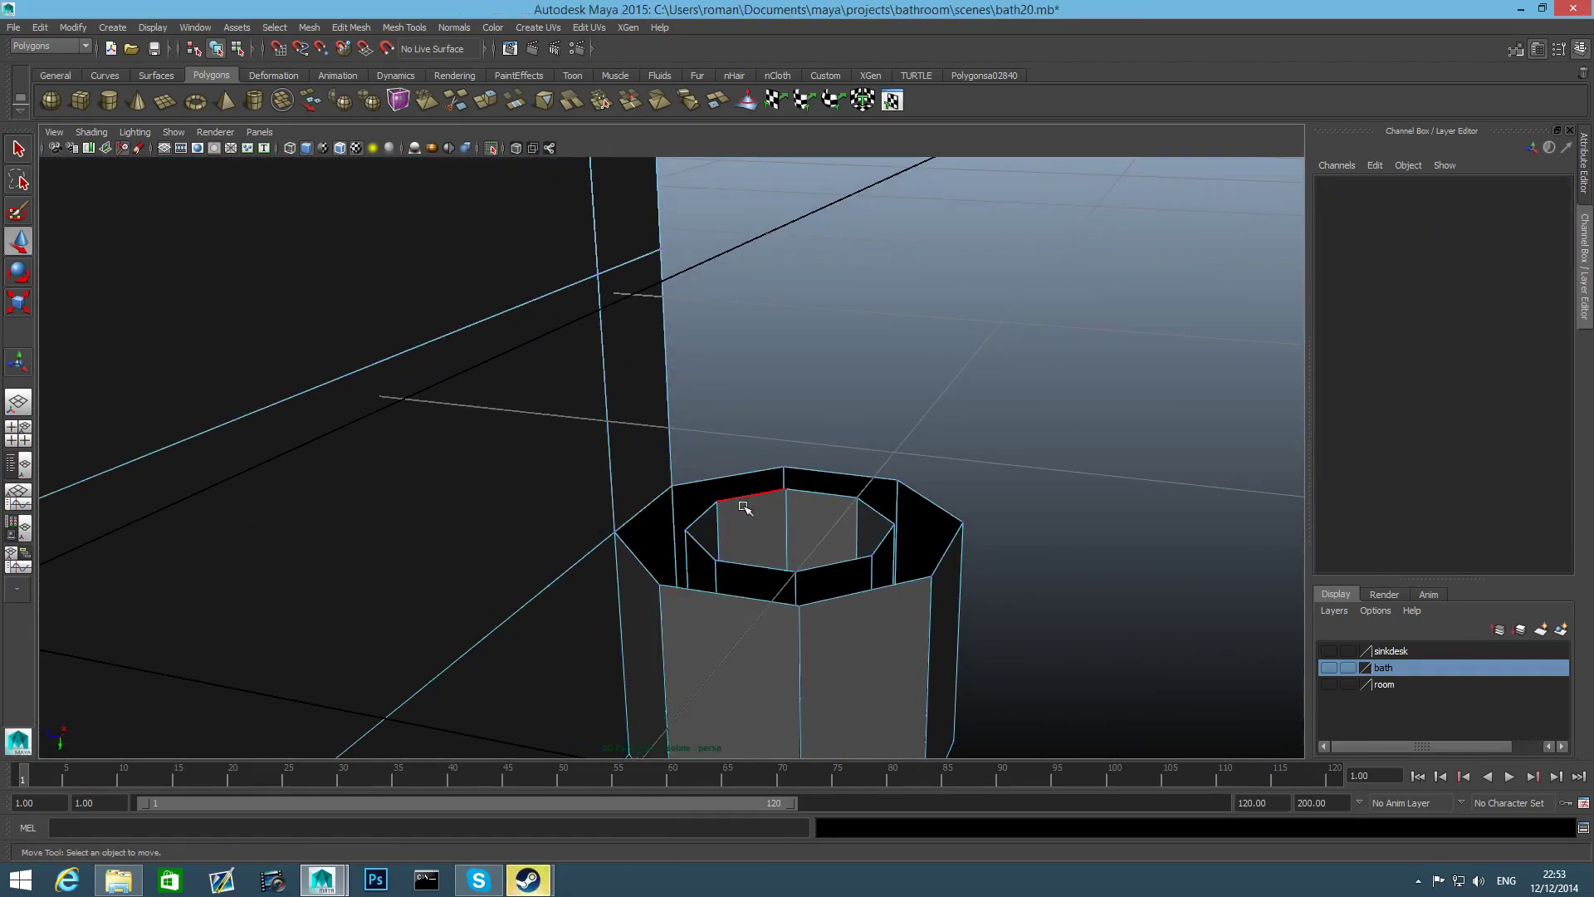
{"action": "double_click", "coordinate": [703, 522]}
{"action": "left_click", "coordinate": [488, 101]}
{"action": "key", "text": "r"}
{"action": "left_click_drag", "start_coordinate": [789, 526], "coordinate": [839, 535]}
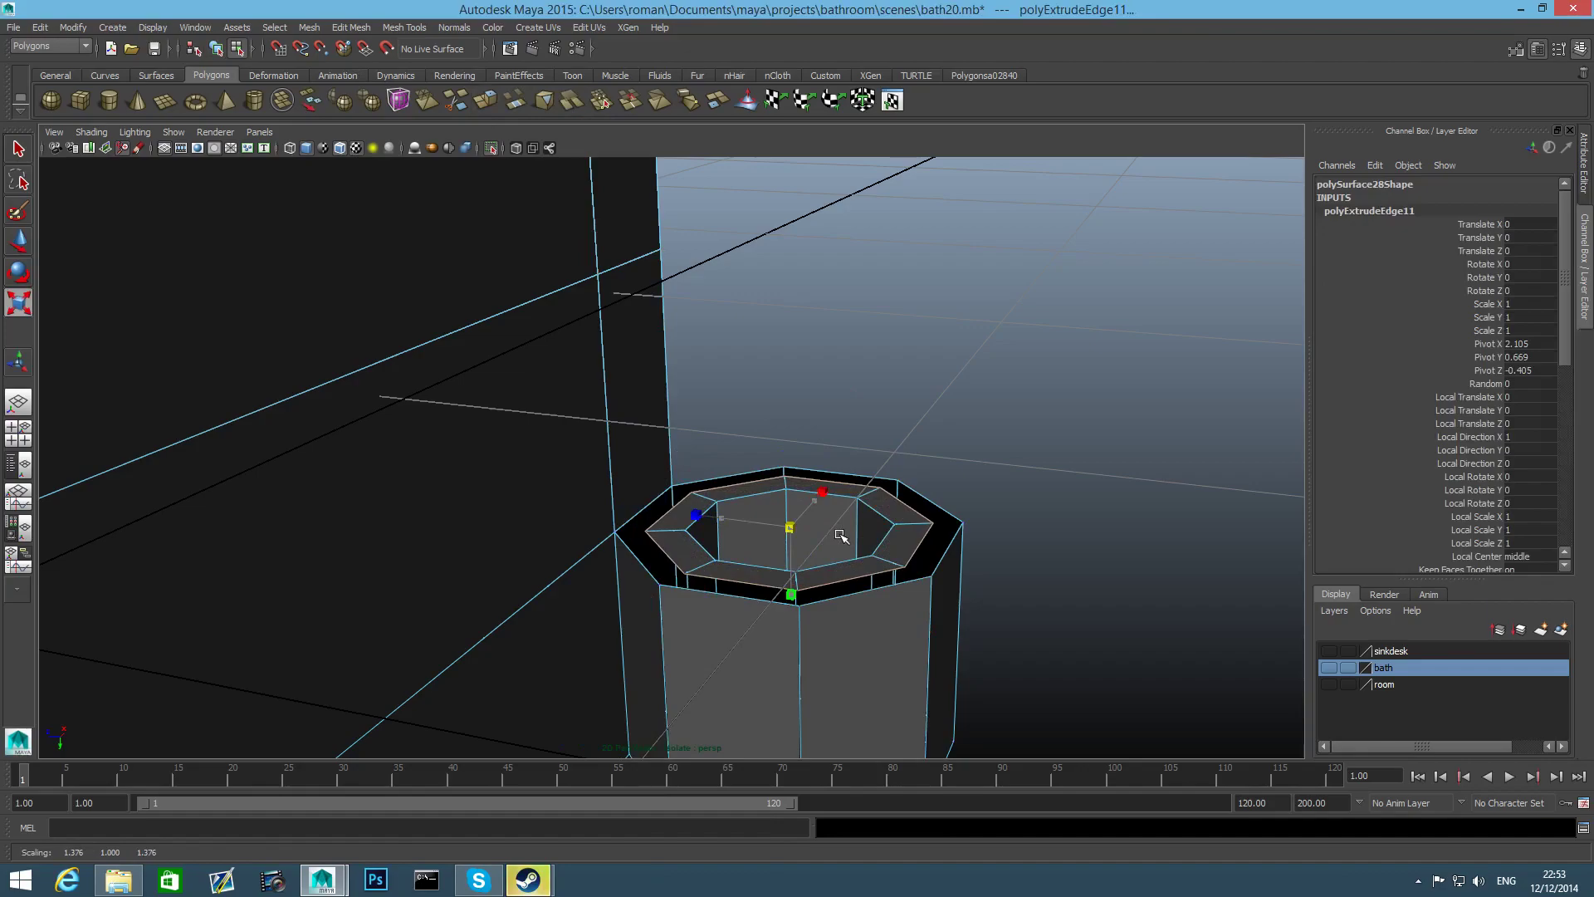
Close the upper ring's lower end by merging each extruded vertex to its outer rim vertex with the Merge Vertex Tool
{"action": "left_click", "coordinate": [408, 28]}
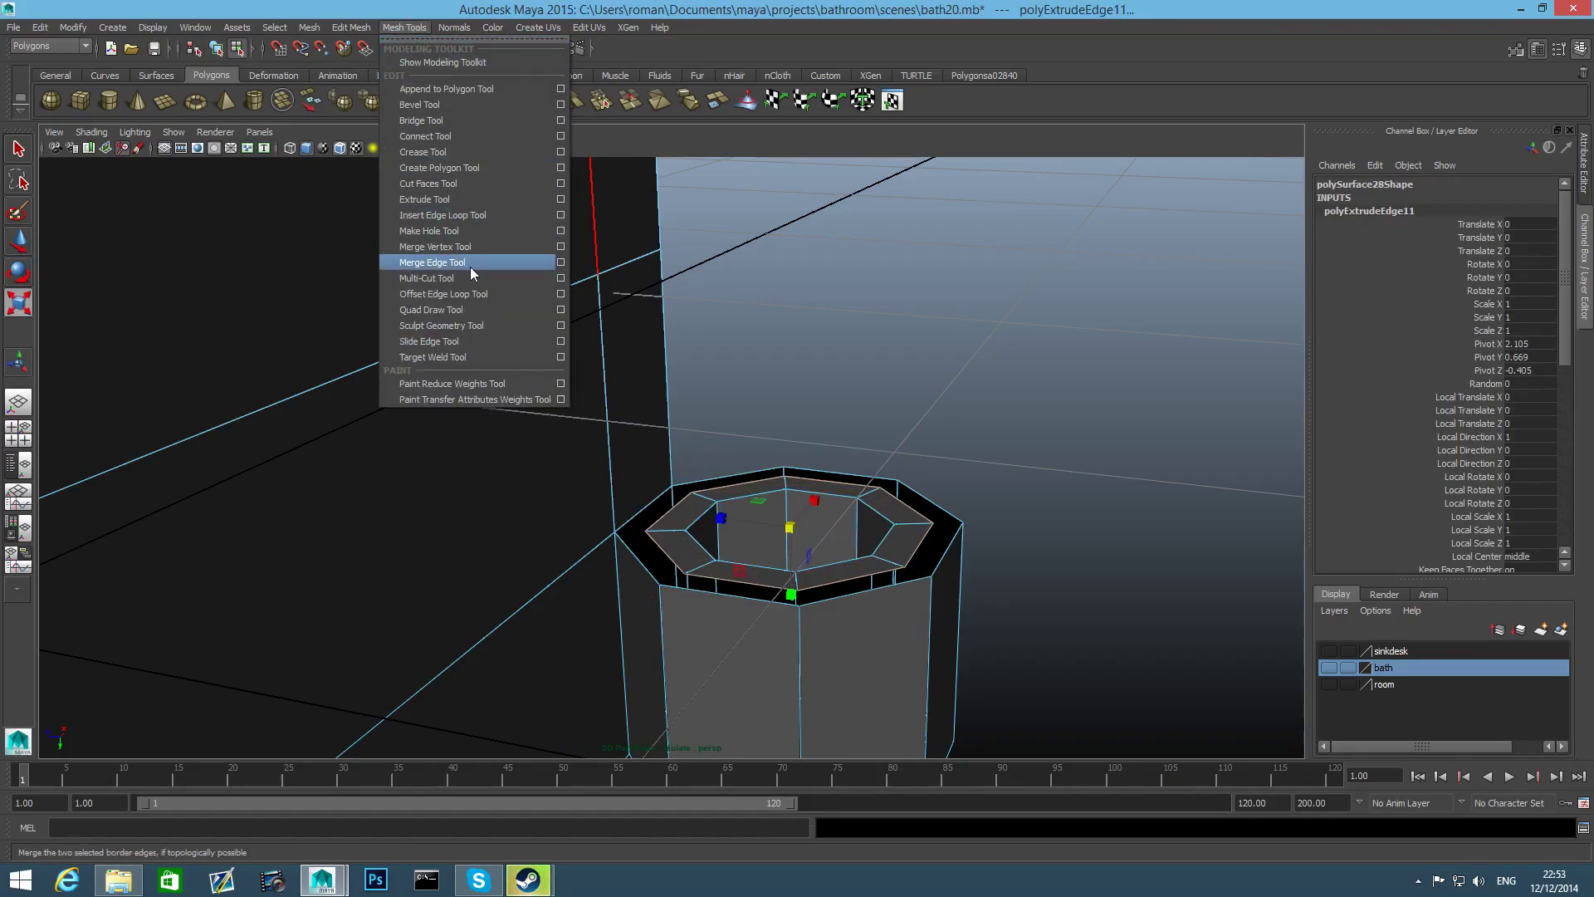
{"action": "left_click", "coordinate": [448, 246]}
{"action": "left_click_drag", "start_coordinate": [909, 589], "coordinate": [880, 573], "text": "alt"}
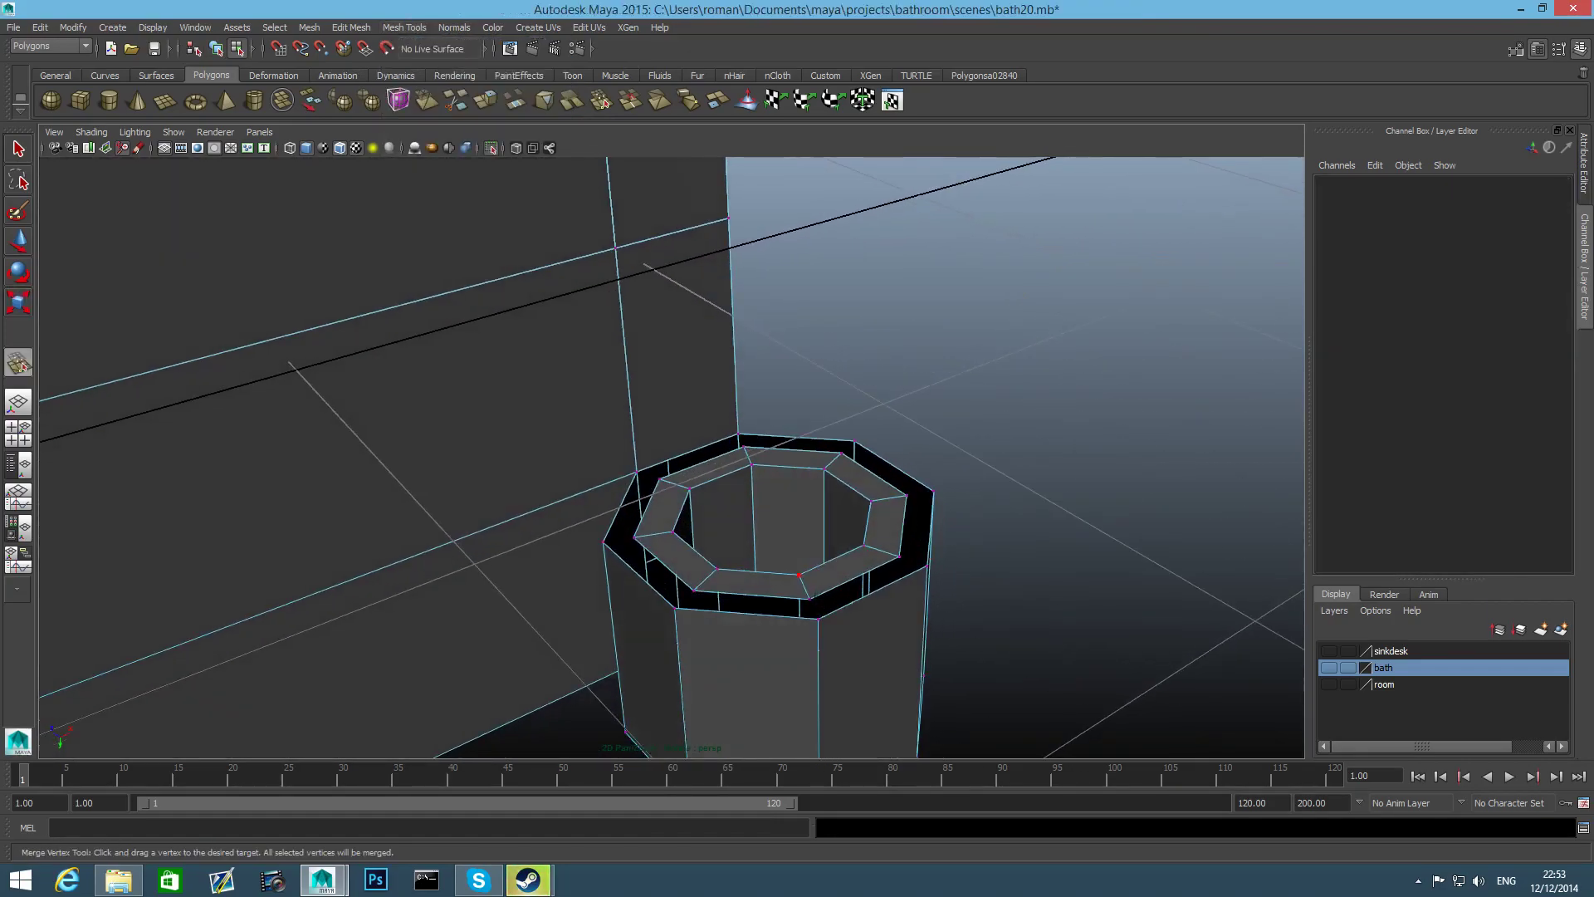
{"action": "left_click_drag", "start_coordinate": [817, 619], "coordinate": [818, 620]}
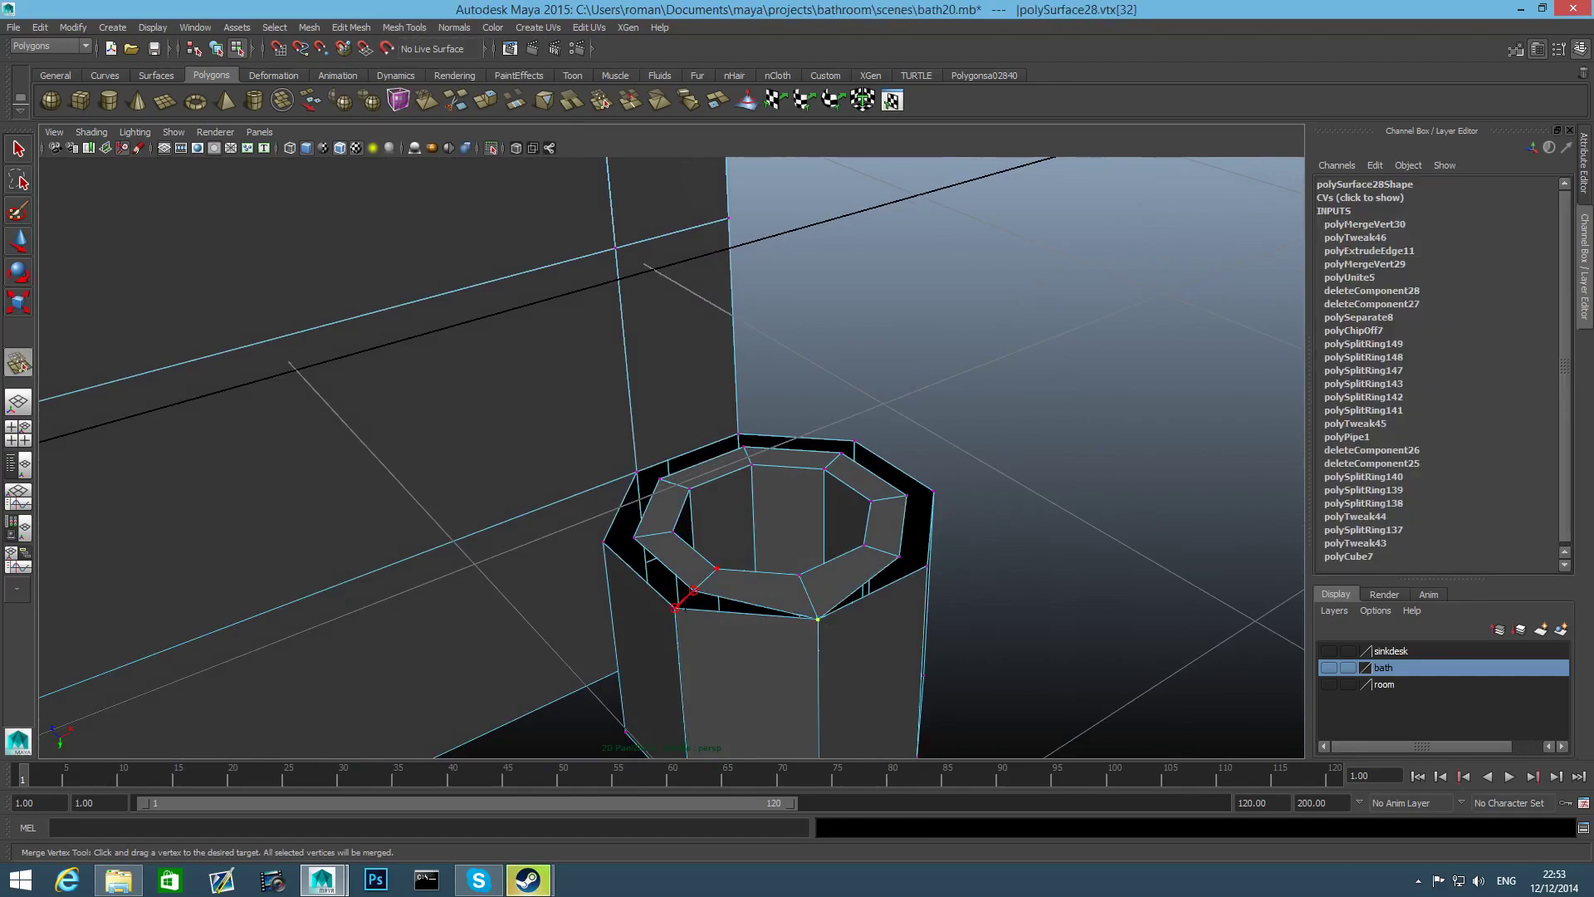
{"action": "left_click_drag", "start_coordinate": [694, 589], "coordinate": [676, 607]}
{"action": "left_click_drag", "start_coordinate": [603, 543], "coordinate": [604, 542]}
{"action": "left_click_drag", "start_coordinate": [660, 478], "coordinate": [637, 472]}
{"action": "left_click_drag", "start_coordinate": [744, 444], "coordinate": [738, 434]}
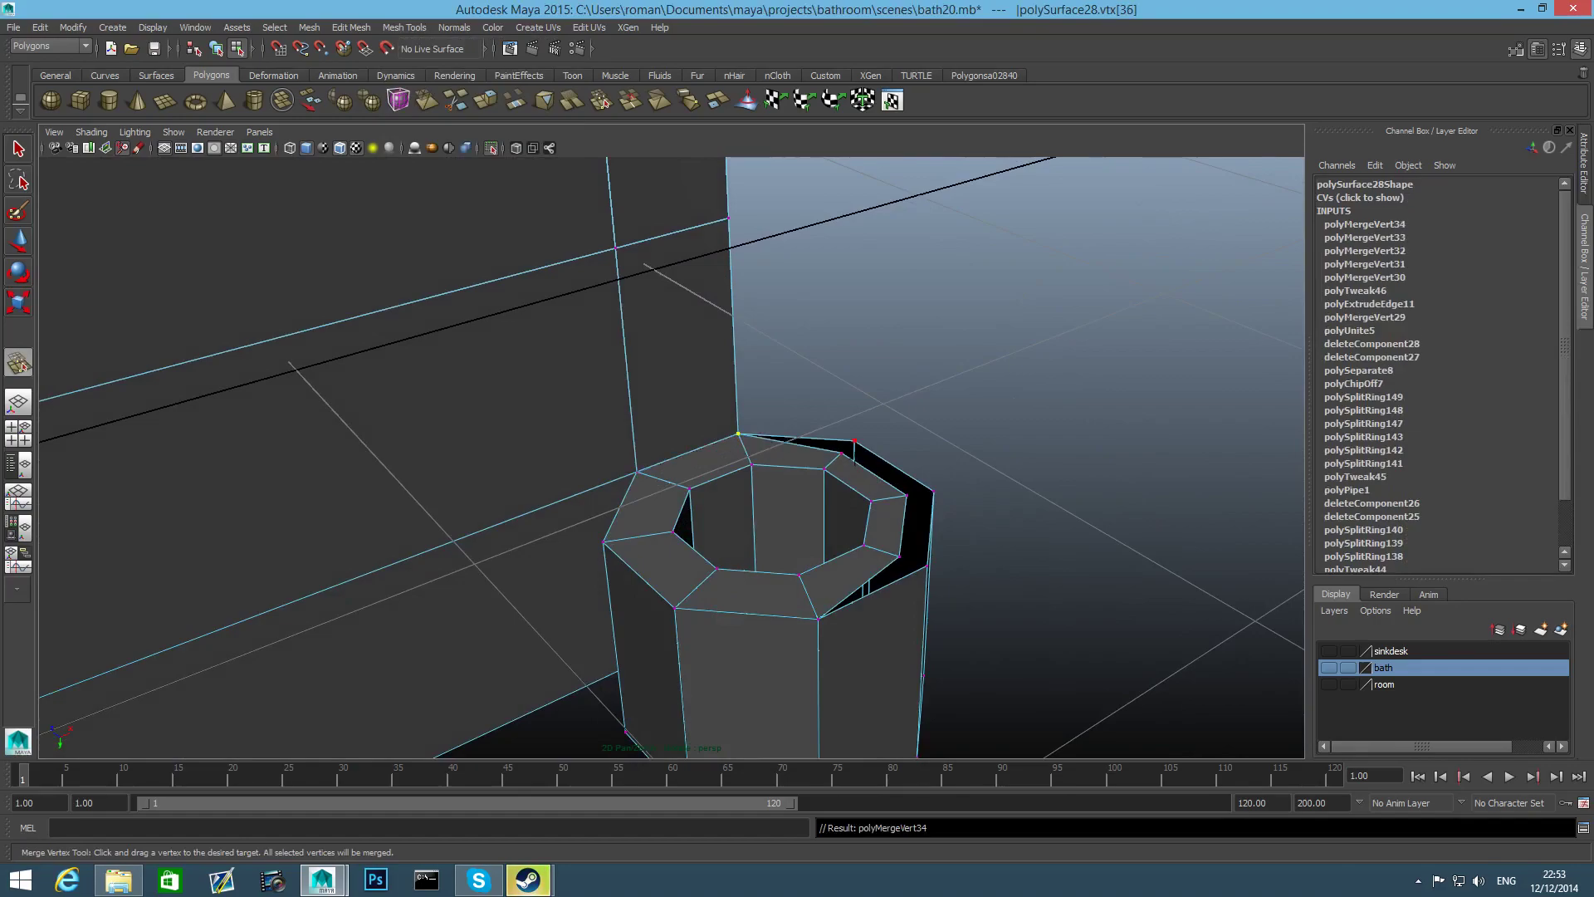
{"action": "left_click_drag", "start_coordinate": [842, 455], "coordinate": [855, 440]}
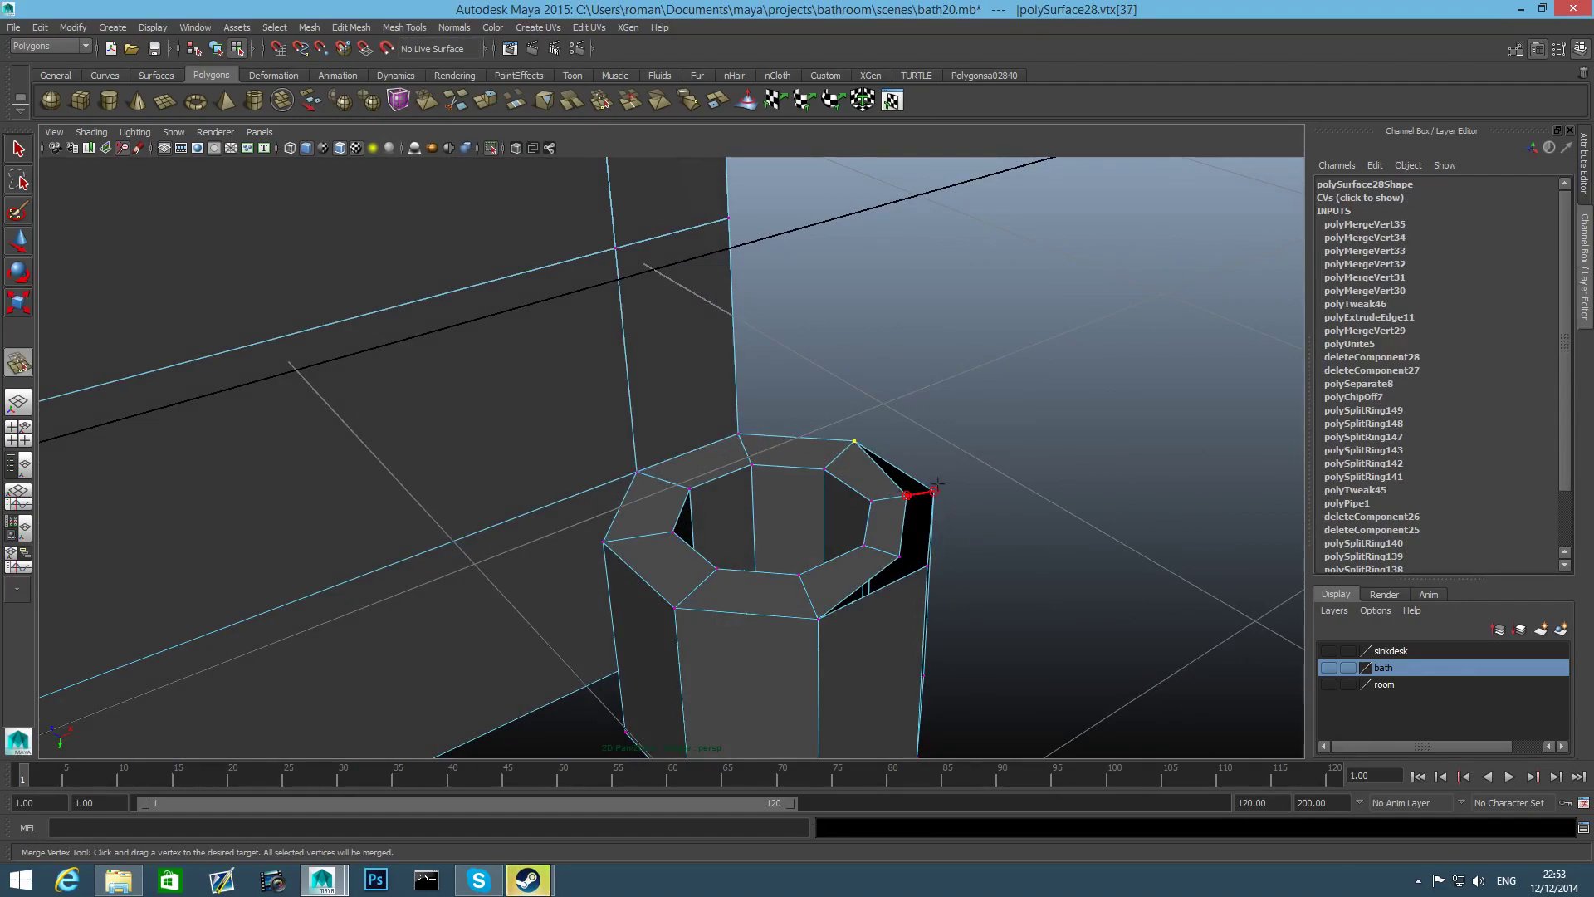
{"action": "left_click_drag", "start_coordinate": [937, 483], "coordinate": [935, 491]}
{"action": "left_click_drag", "start_coordinate": [898, 556], "coordinate": [747, 449]}
{"action": "middle_click_drag", "start_coordinate": [748, 448], "coordinate": [753, 553], "text": "alt"}
{"action": "left_click", "coordinate": [18, 149]}
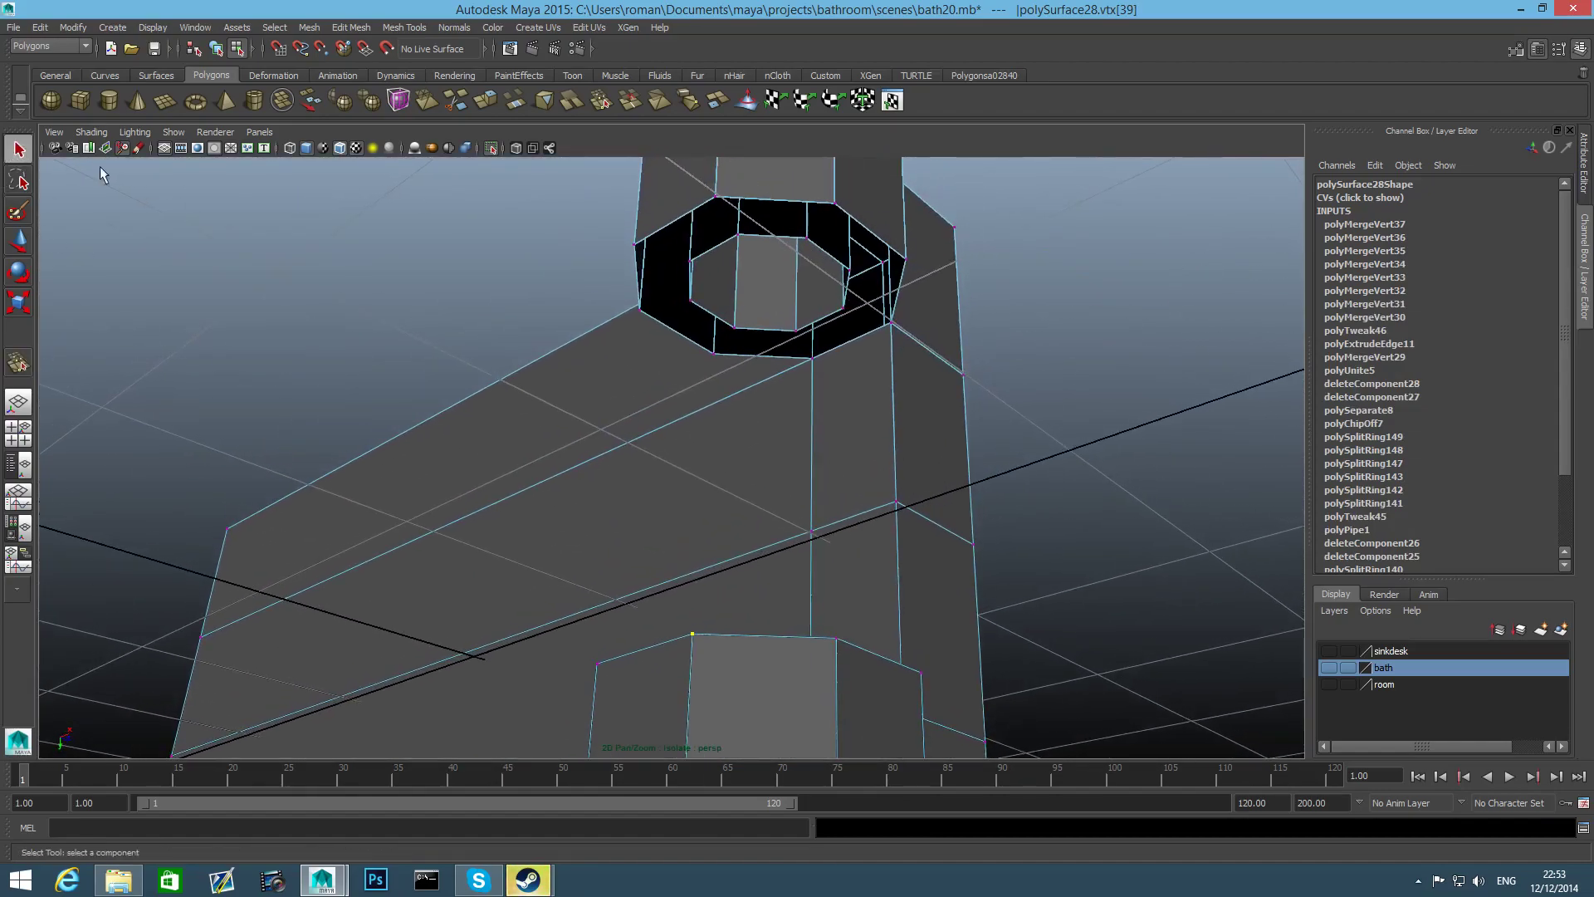
Extrude the inner edge loop at the lower ring's open upper end and scale it outward toward the rim
{"action": "right_click_drag", "start_coordinate": [855, 208], "coordinate": [854, 162]}
{"action": "double_click", "coordinate": [835, 259]}
{"action": "left_click_drag", "start_coordinate": [861, 310], "coordinate": [841, 471], "text": "alt"}
{"action": "middle_click_drag", "start_coordinate": [841, 471], "coordinate": [825, 321], "text": "alt"}
{"action": "left_click_drag", "start_coordinate": [826, 320], "coordinate": [818, 465], "text": "alt"}
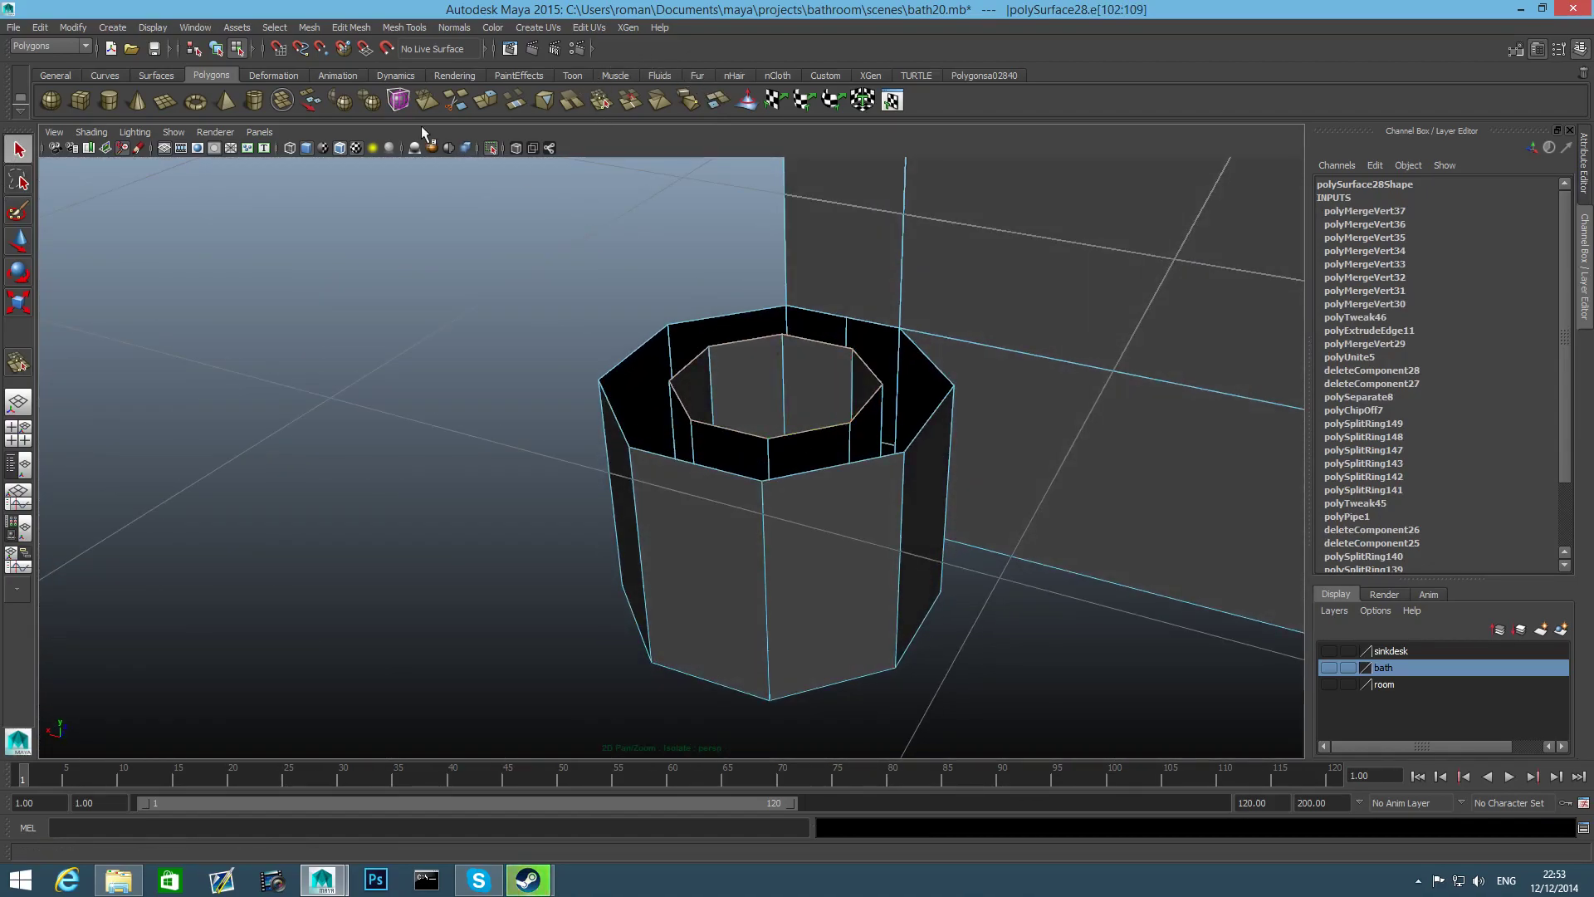
{"action": "left_click", "coordinate": [486, 101]}
{"action": "key", "text": "r"}
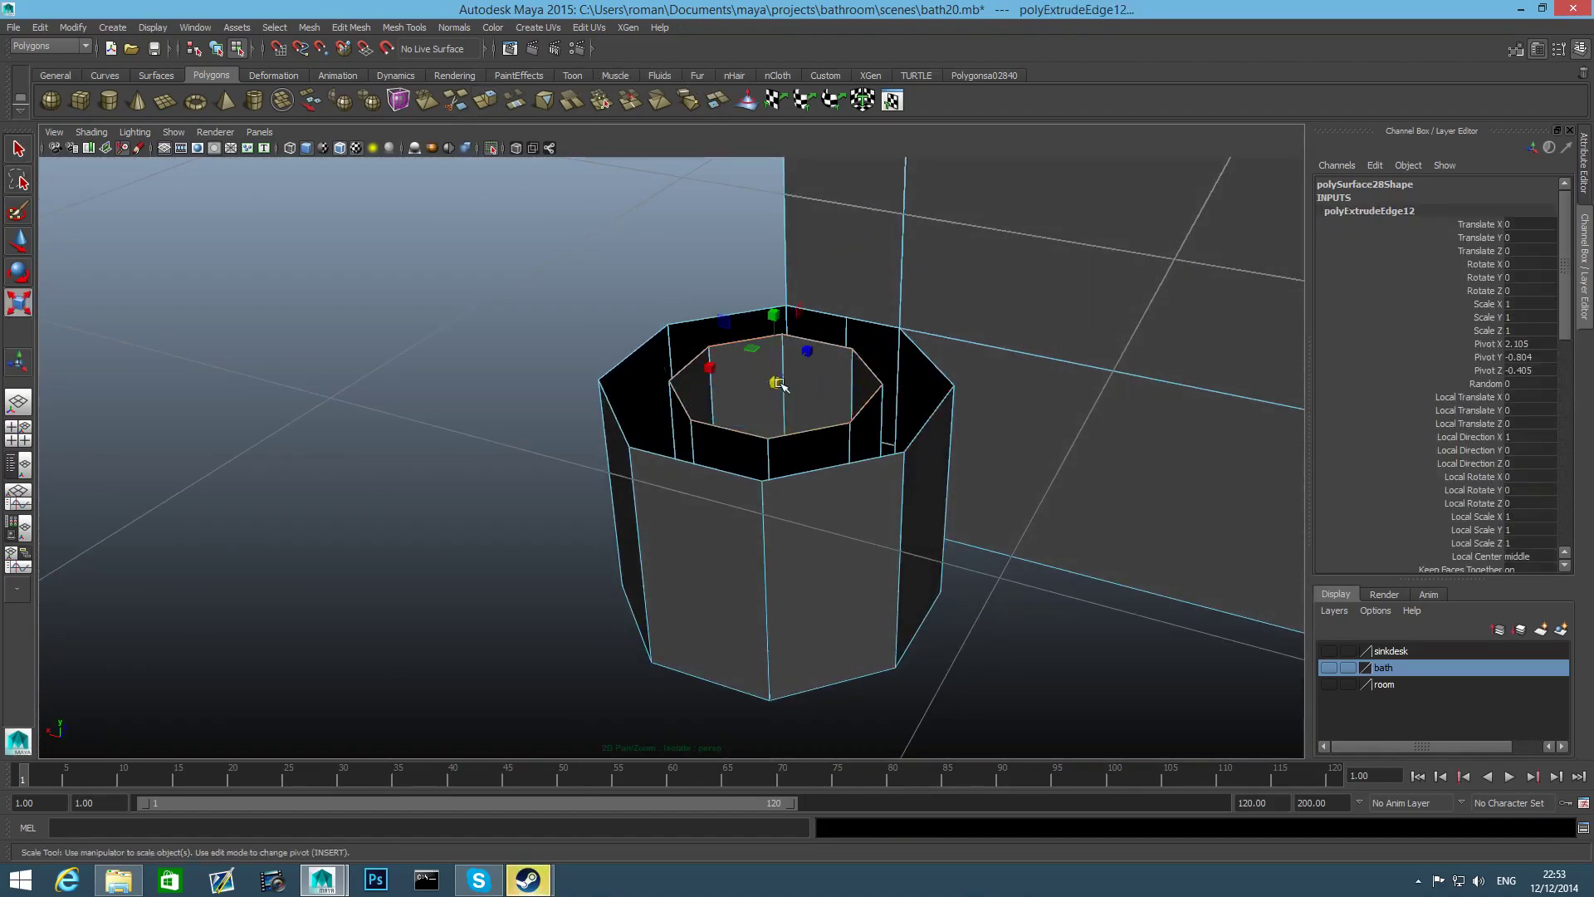
{"action": "left_click_drag", "start_coordinate": [780, 384], "coordinate": [839, 382]}
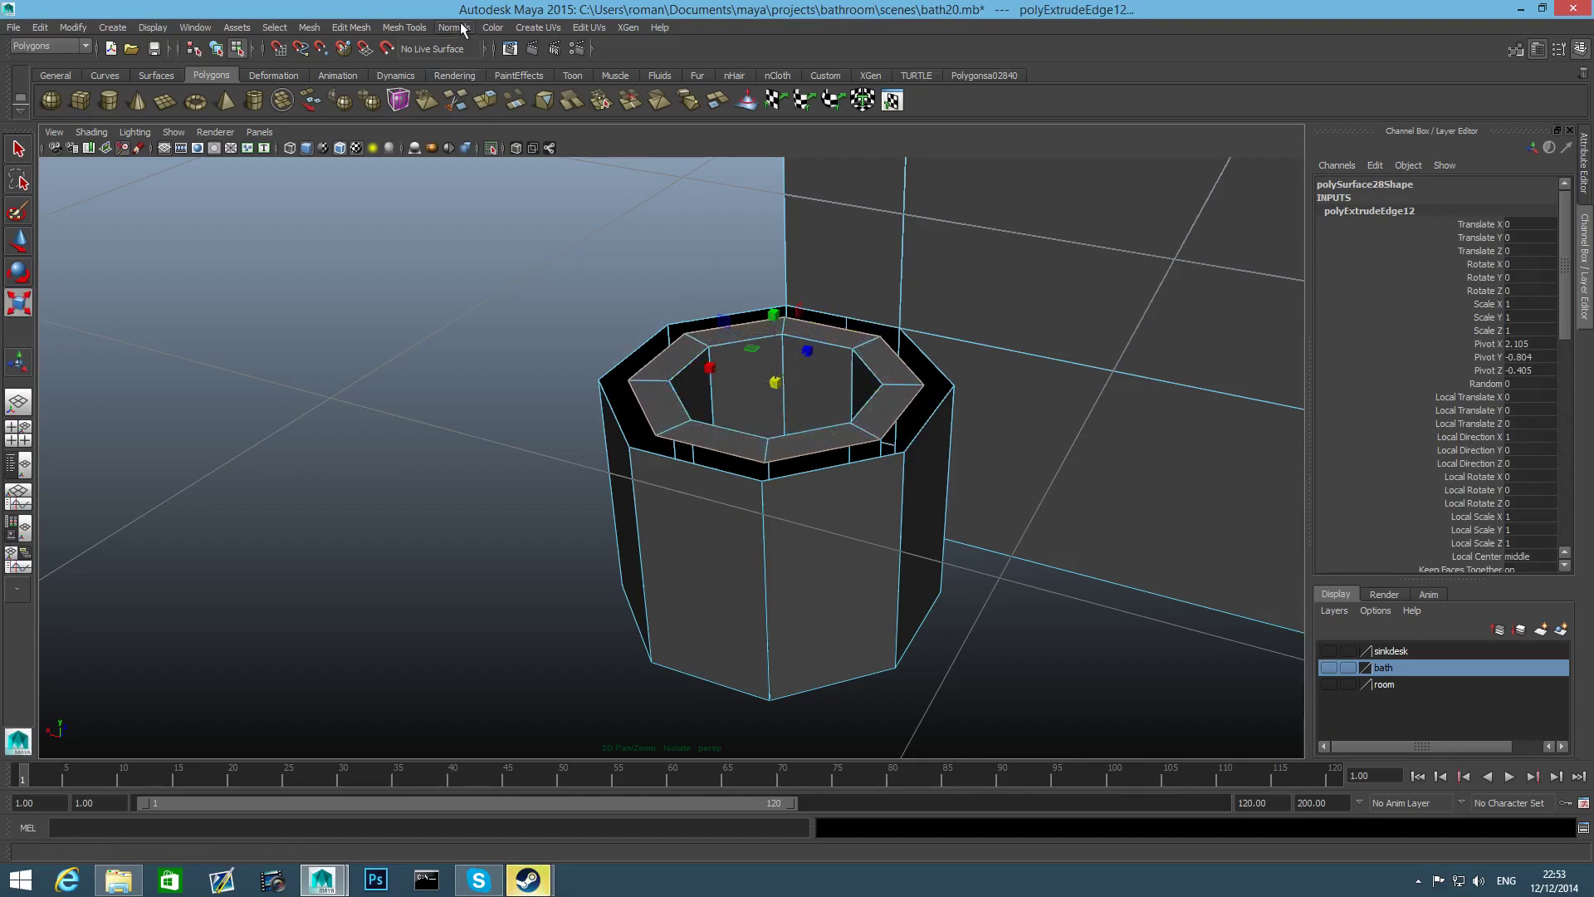
Close the lower ring's upper end by merging each extruded vertex to its outer rim vertex with the Merge Vertex Tool
{"action": "left_click", "coordinate": [406, 27]}
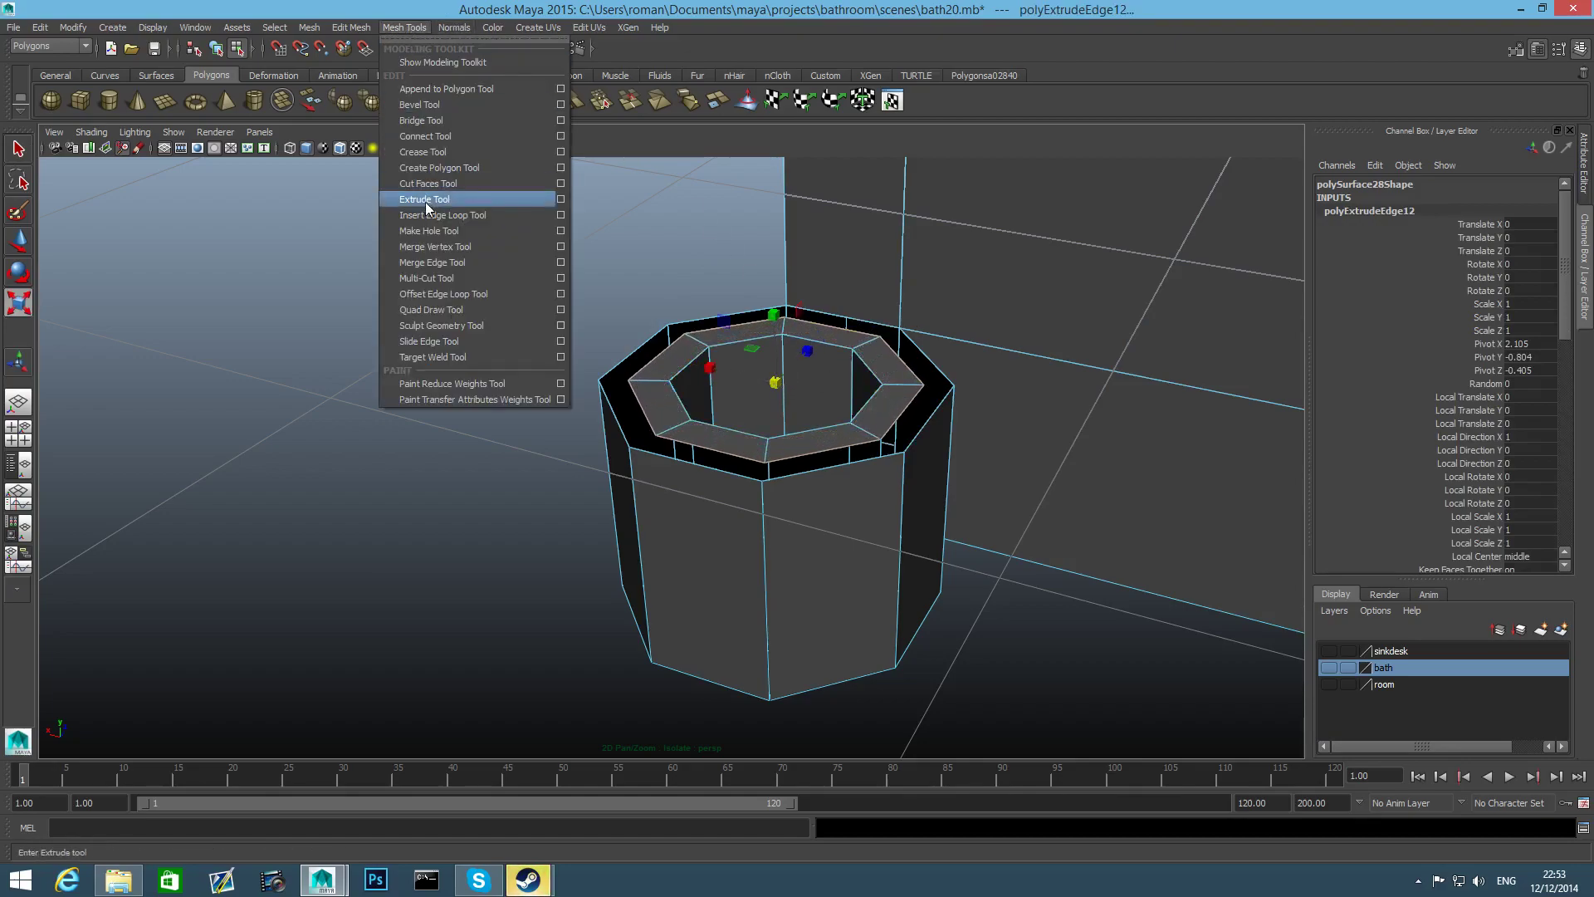
{"action": "left_click", "coordinate": [447, 247]}
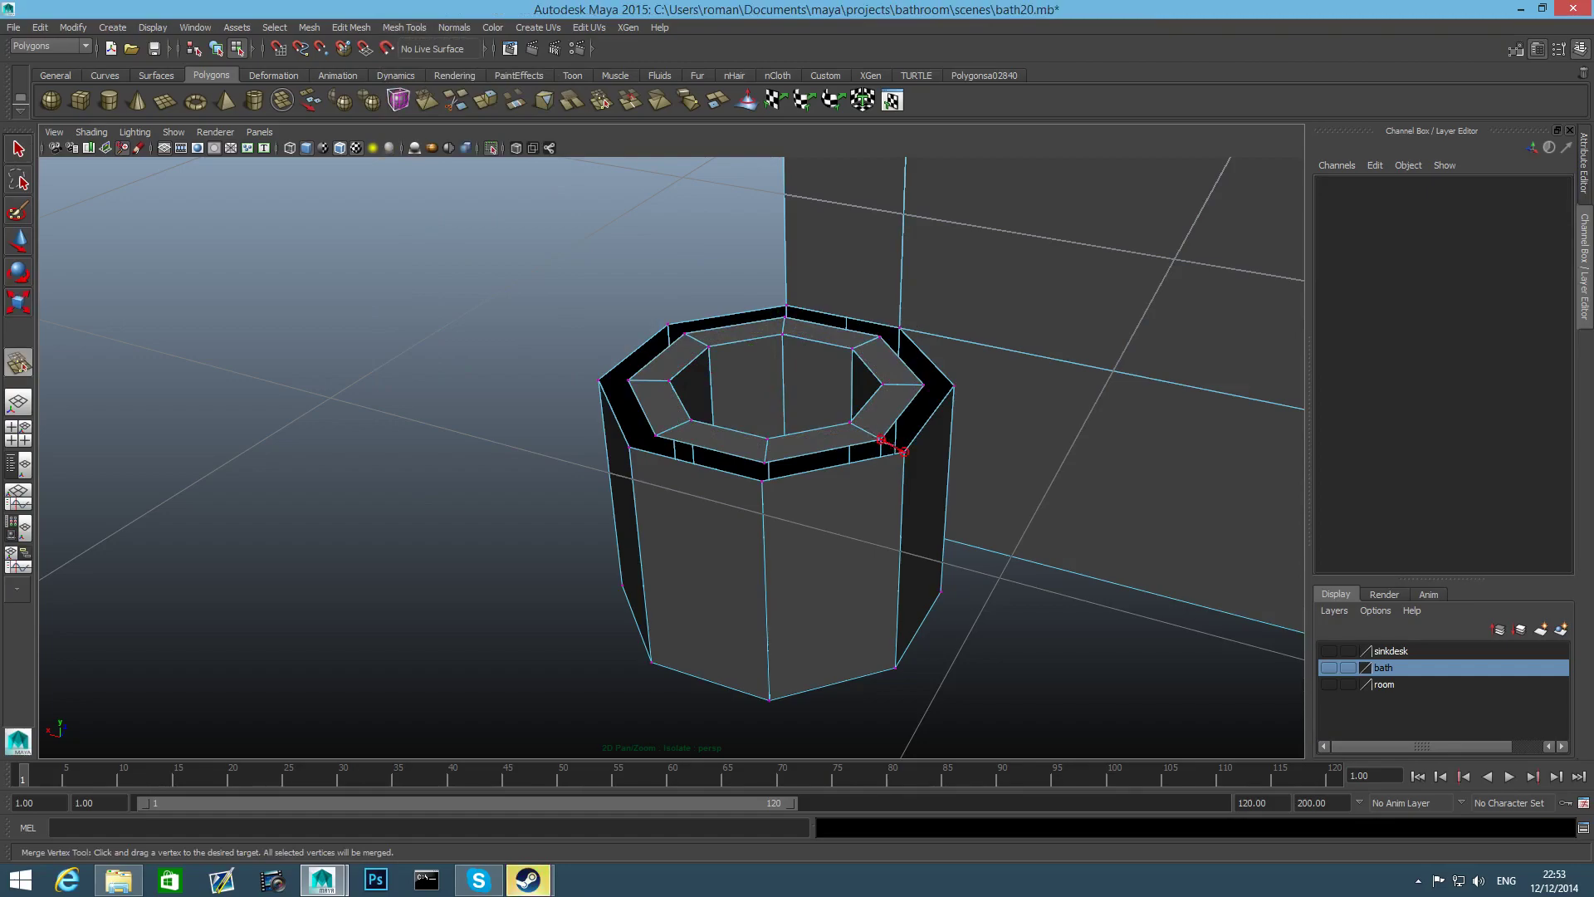
{"action": "left_click_drag", "start_coordinate": [881, 439], "coordinate": [904, 451]}
{"action": "left_click_drag", "start_coordinate": [764, 461], "coordinate": [762, 480]}
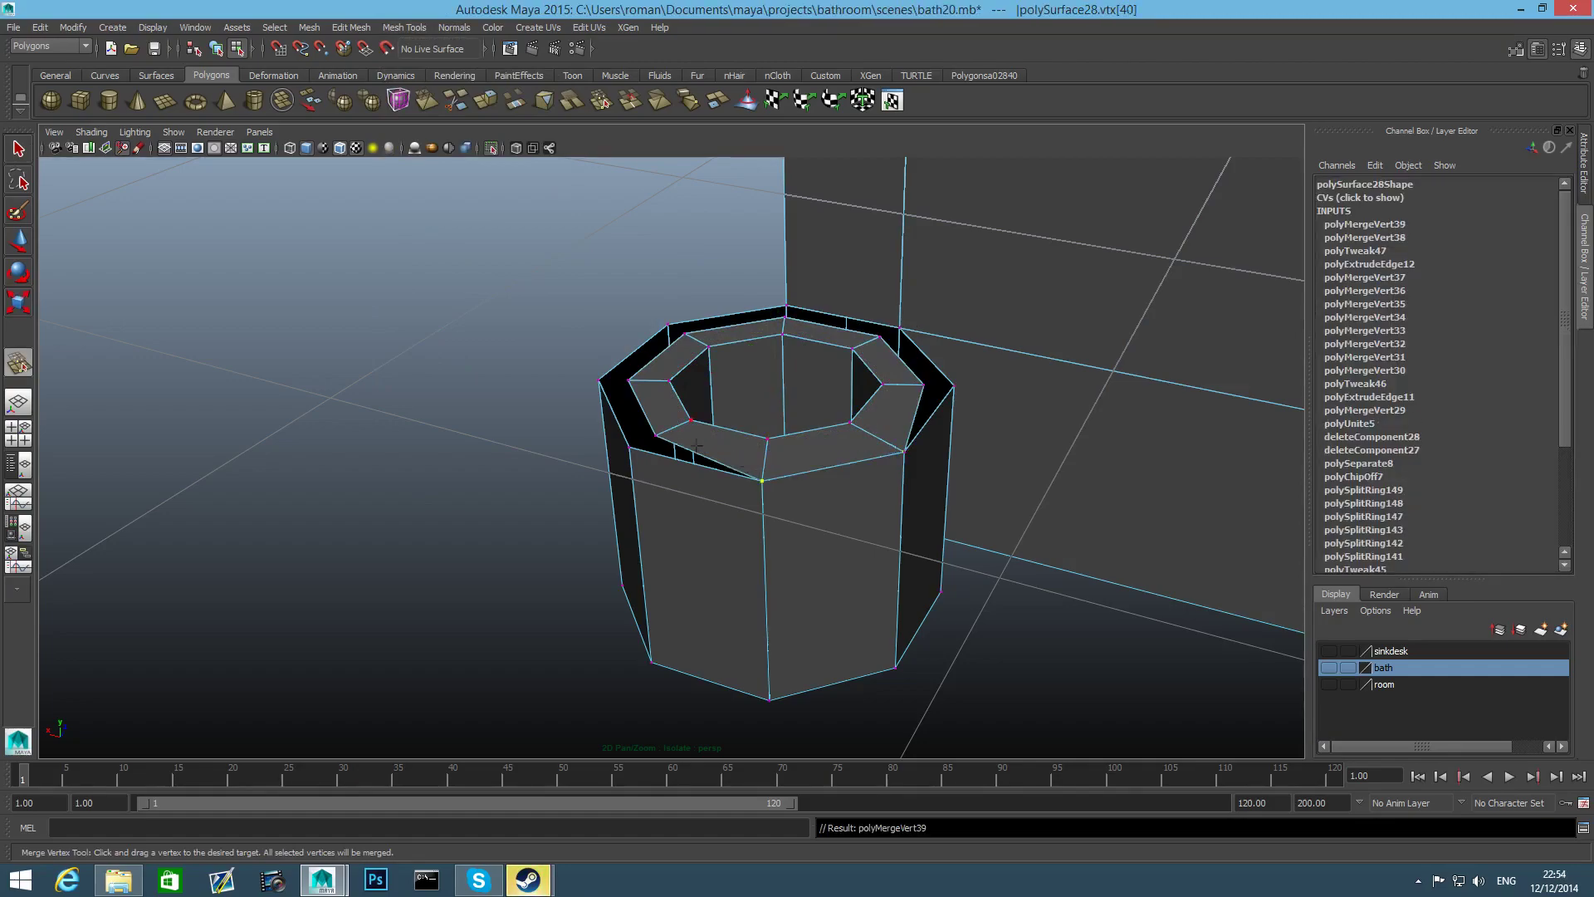
{"action": "left_click_drag", "start_coordinate": [674, 440], "coordinate": [630, 446]}
{"action": "left_click_drag", "start_coordinate": [631, 448], "coordinate": [737, 471], "text": "alt"}
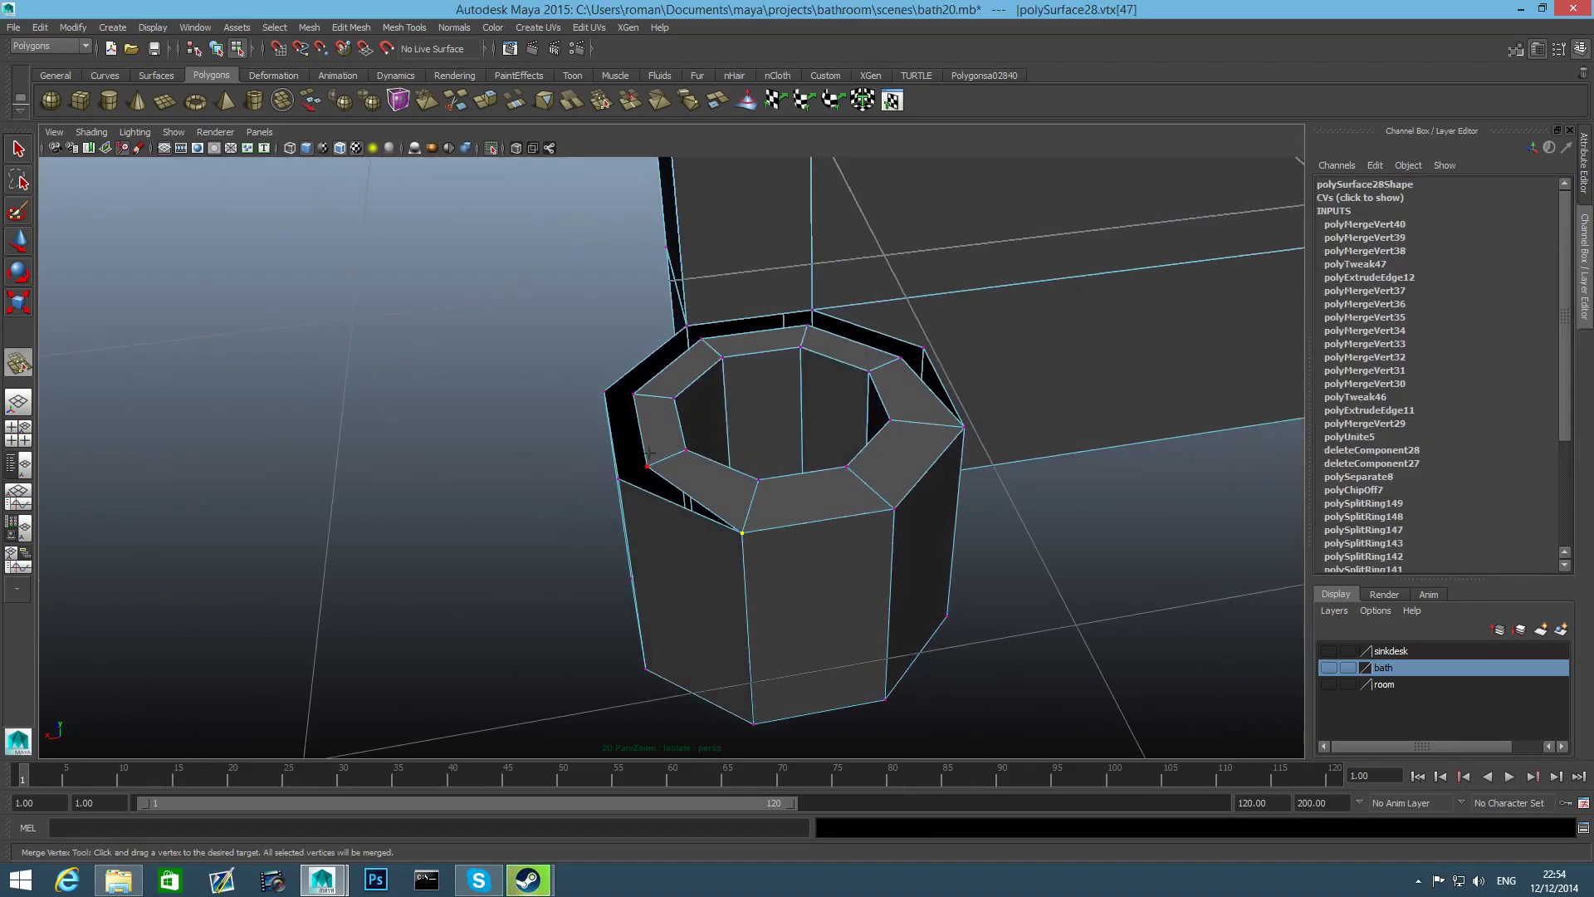
{"action": "left_click_drag", "start_coordinate": [618, 477], "coordinate": [647, 467]}
{"action": "left_click_drag", "start_coordinate": [646, 467], "coordinate": [635, 424], "text": "alt"}
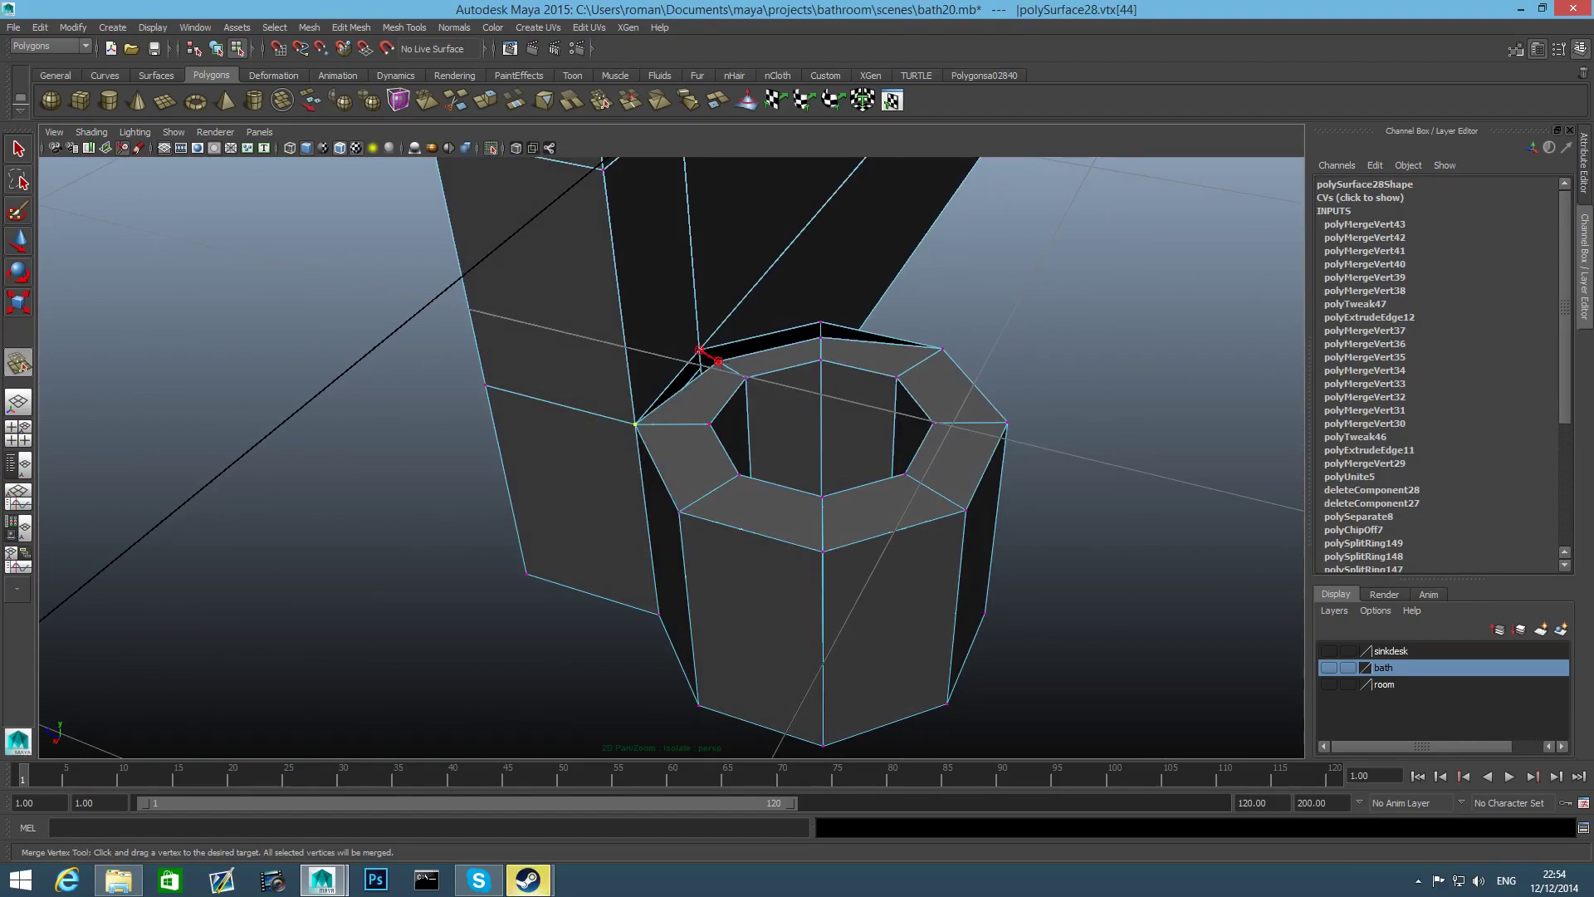
{"action": "left_click_drag", "start_coordinate": [699, 350], "coordinate": [700, 349]}
{"action": "left_click_drag", "start_coordinate": [821, 337], "coordinate": [786, 337]}
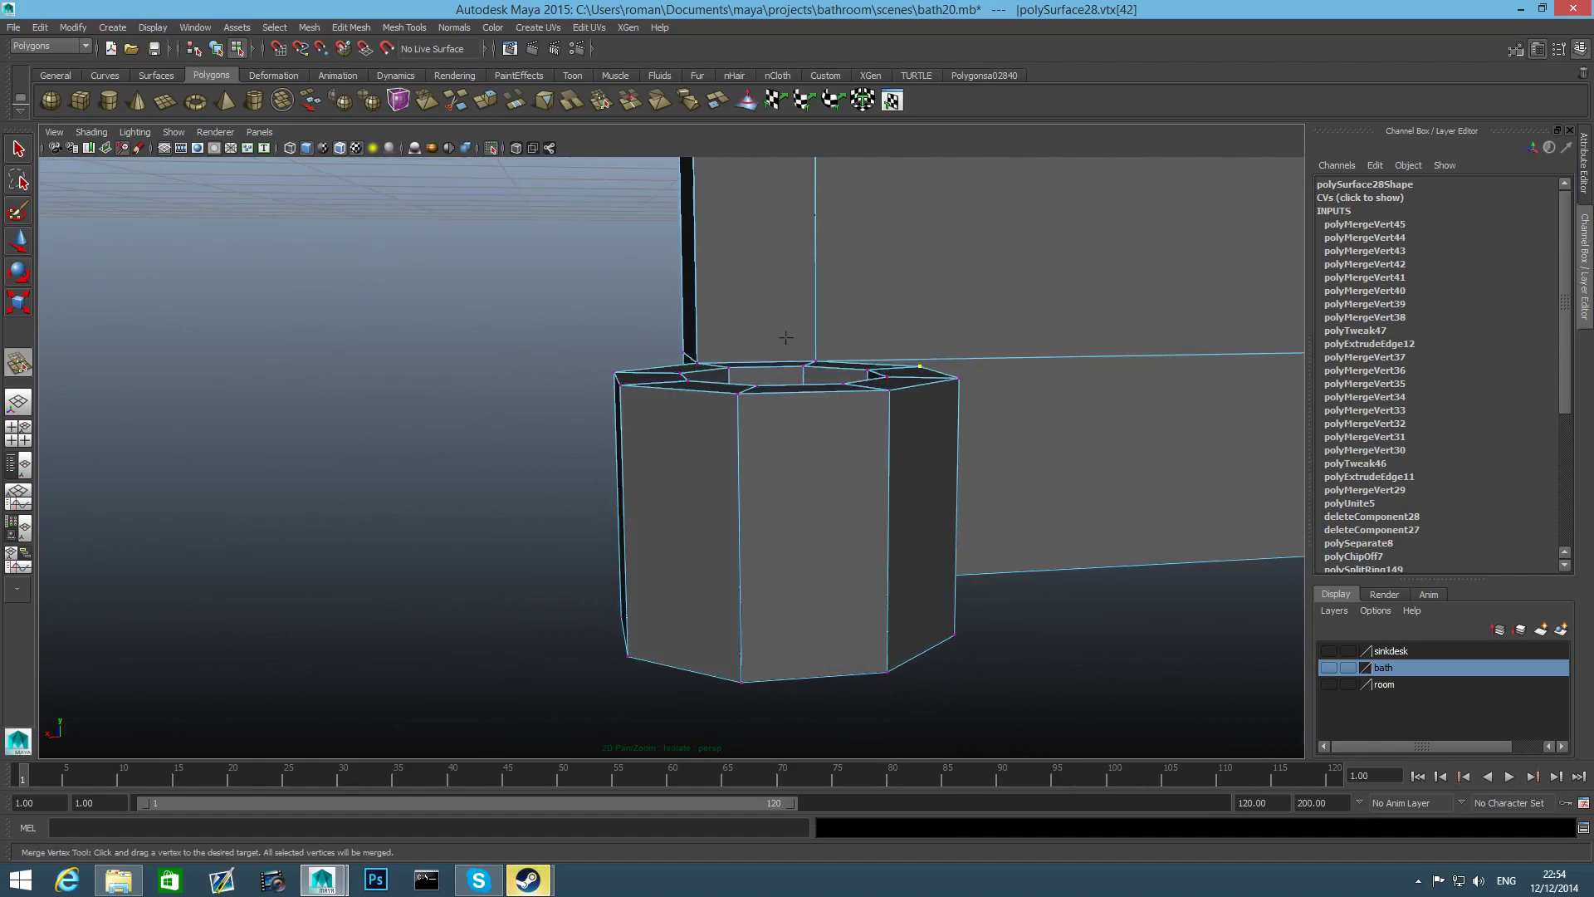
Return to object selection and end the mesh isolation to show both hinge halves
{"action": "key", "text": "F8"}
{"action": "scroll", "coordinate": [764, 493], "scroll_direction": "down", "scroll_amount": 3}
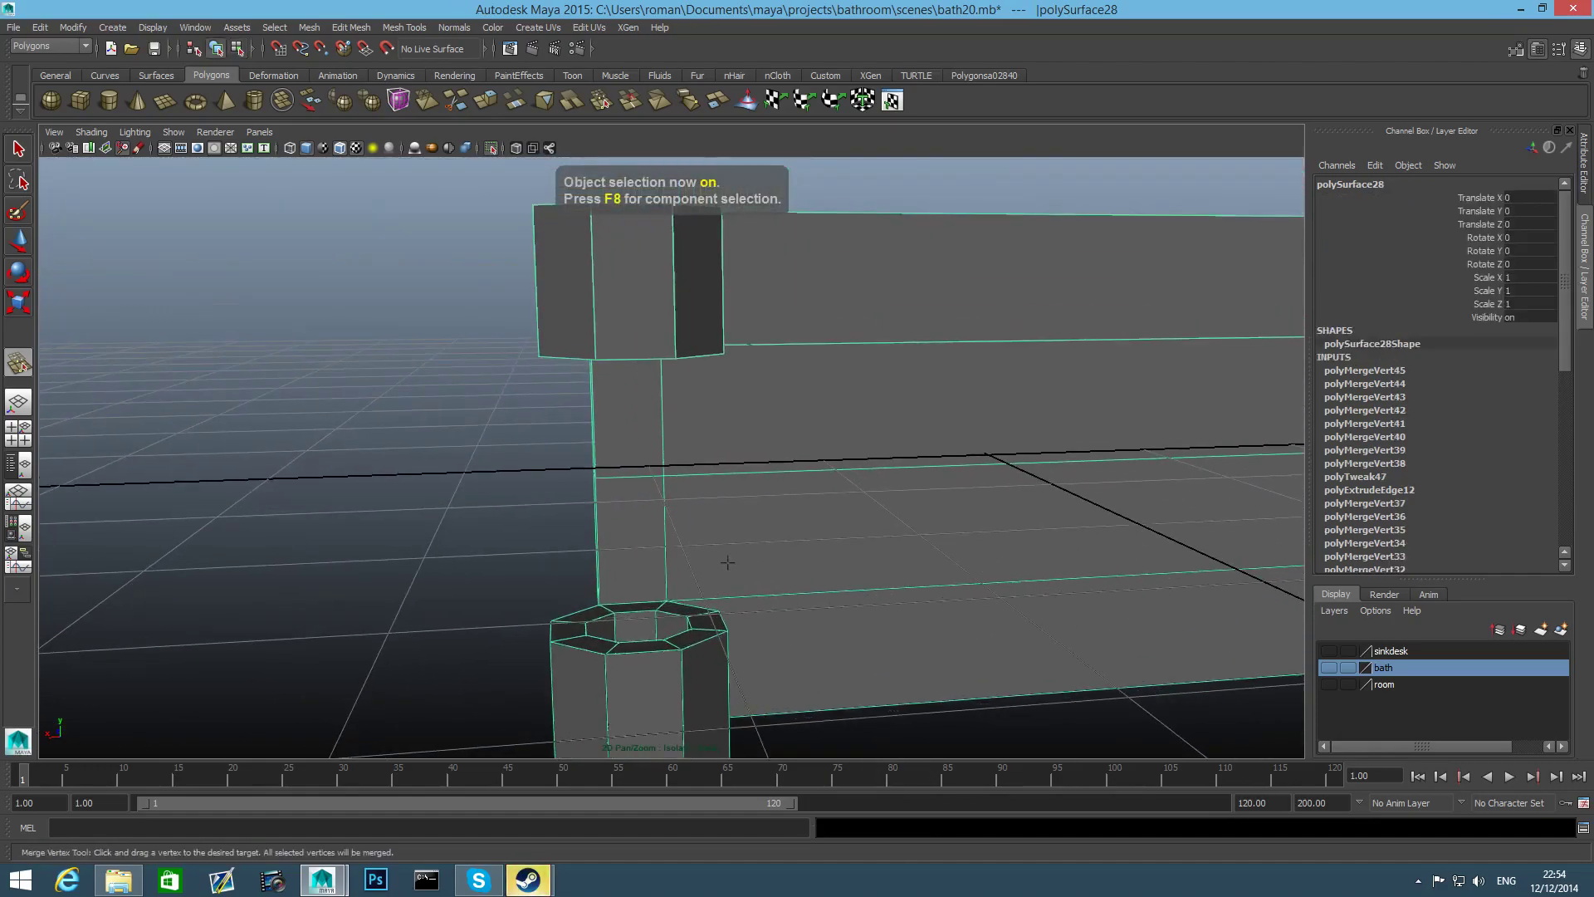
{"action": "left_click_drag", "start_coordinate": [764, 492], "coordinate": [666, 496], "text": "alt"}
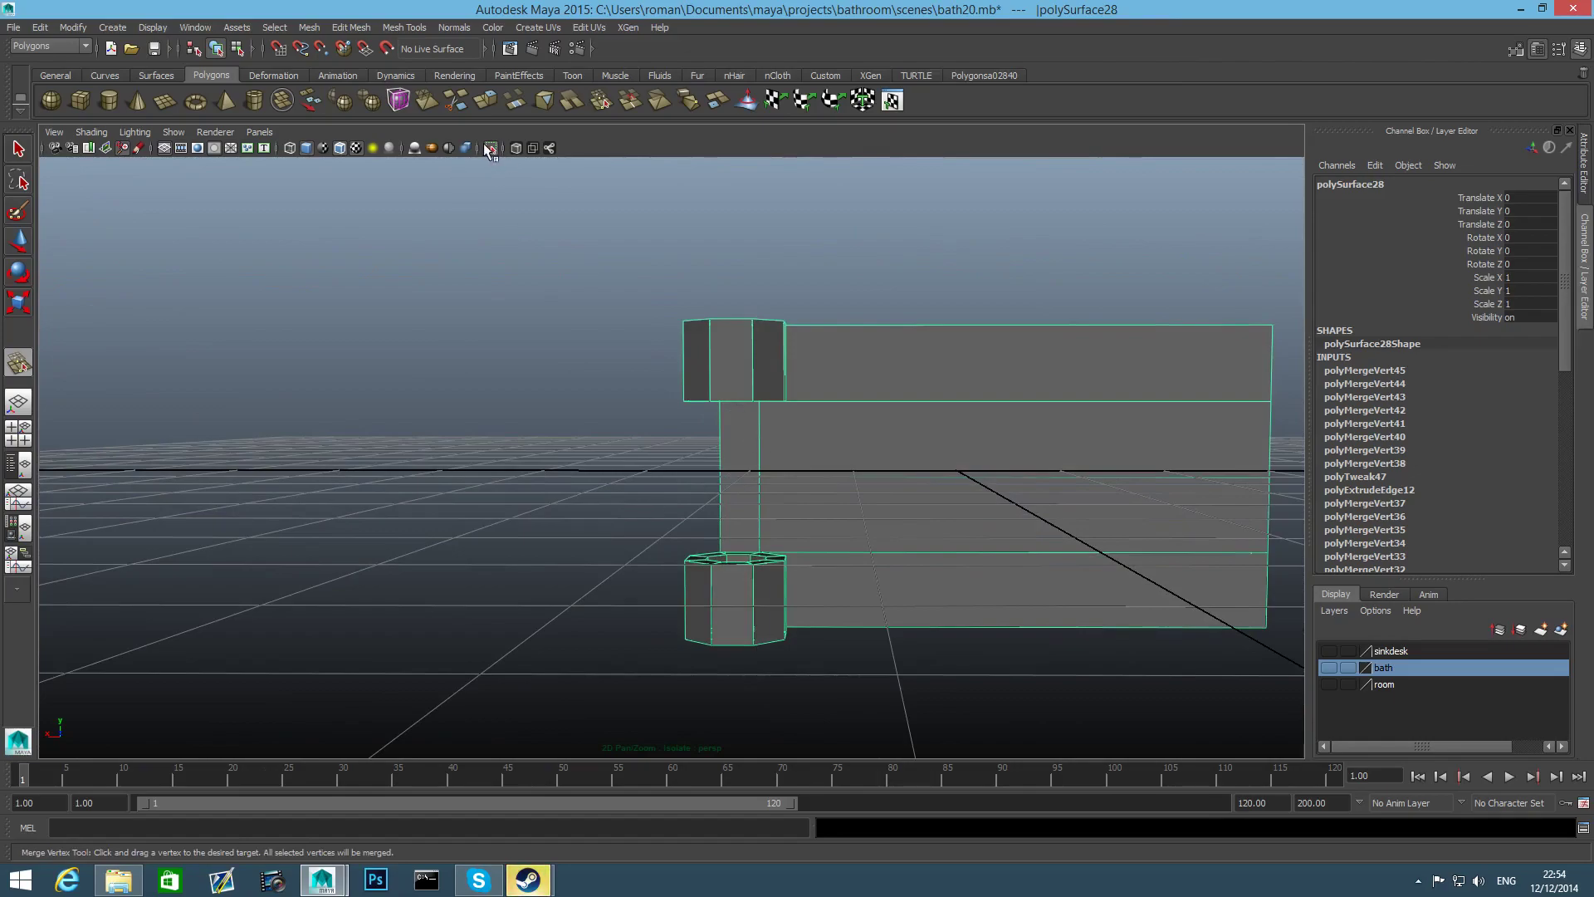
{"action": "left_click", "coordinate": [490, 148]}
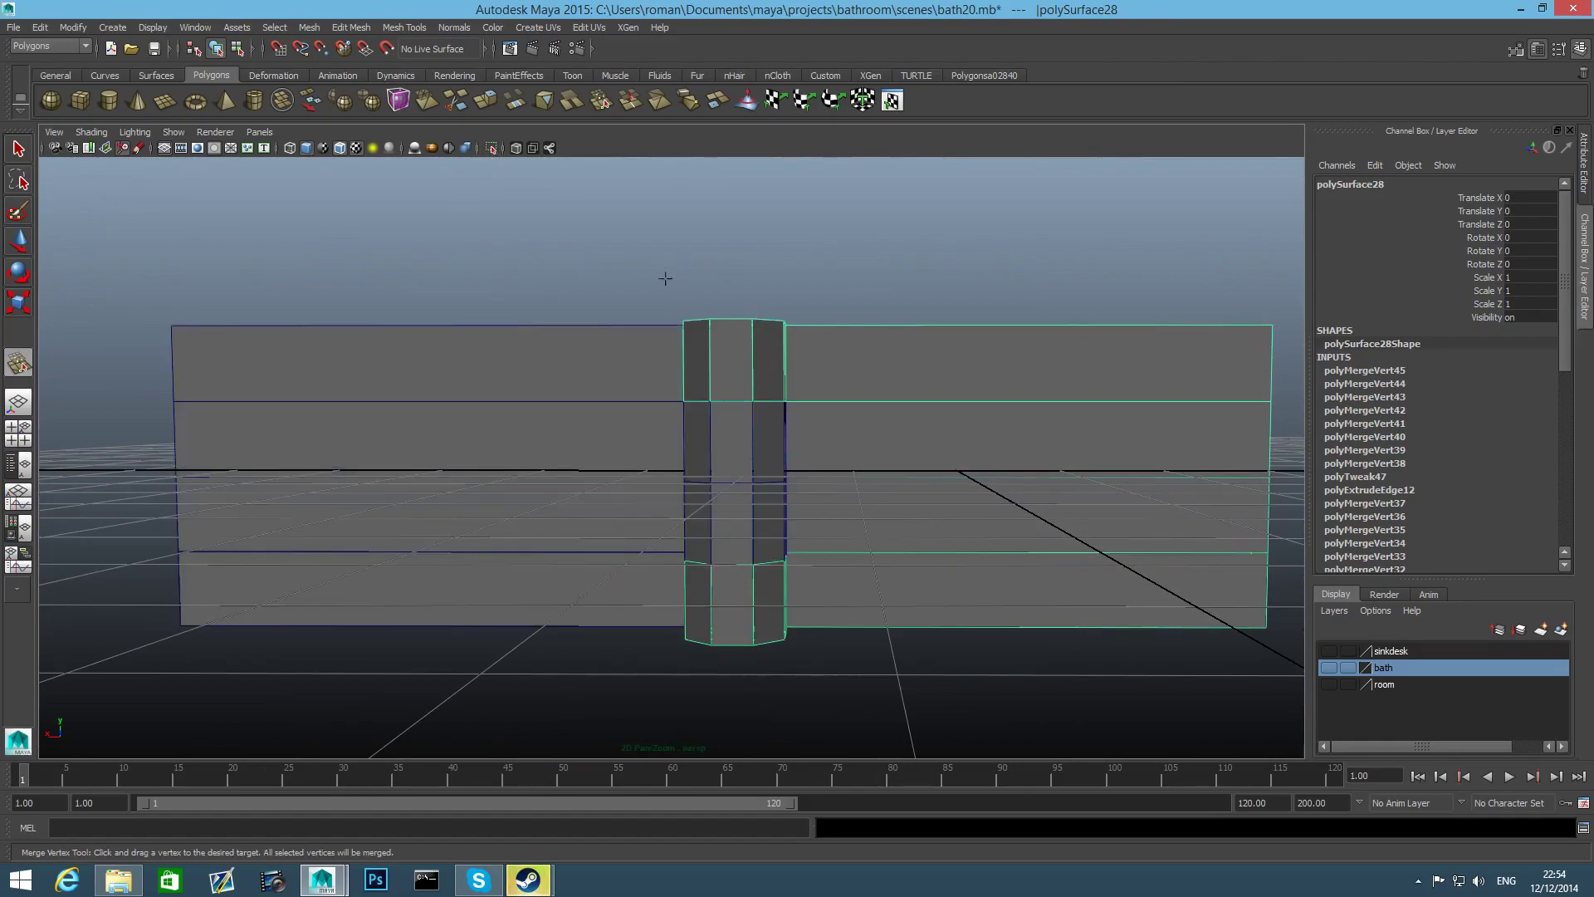
{"action": "key", "text": "q"}
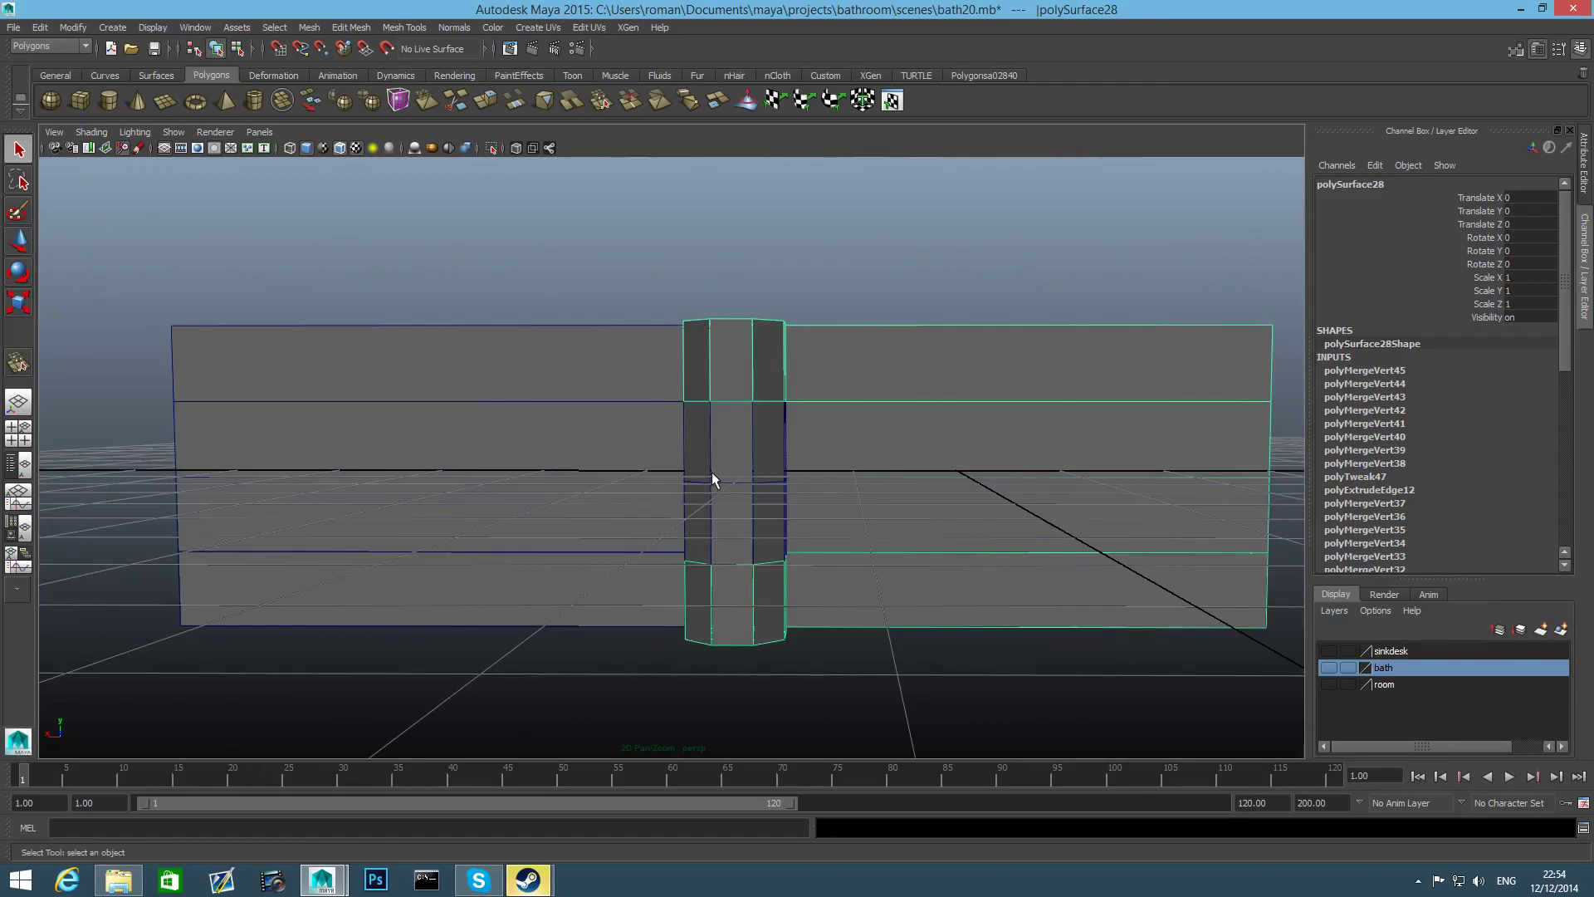
Isolate the left slab together with the pipe's middle outer section
{"action": "left_click", "coordinate": [694, 481]}
{"action": "left_click", "coordinate": [674, 517]}
{"action": "left_click_drag", "start_coordinate": [674, 516], "coordinate": [670, 586], "text": "alt"}
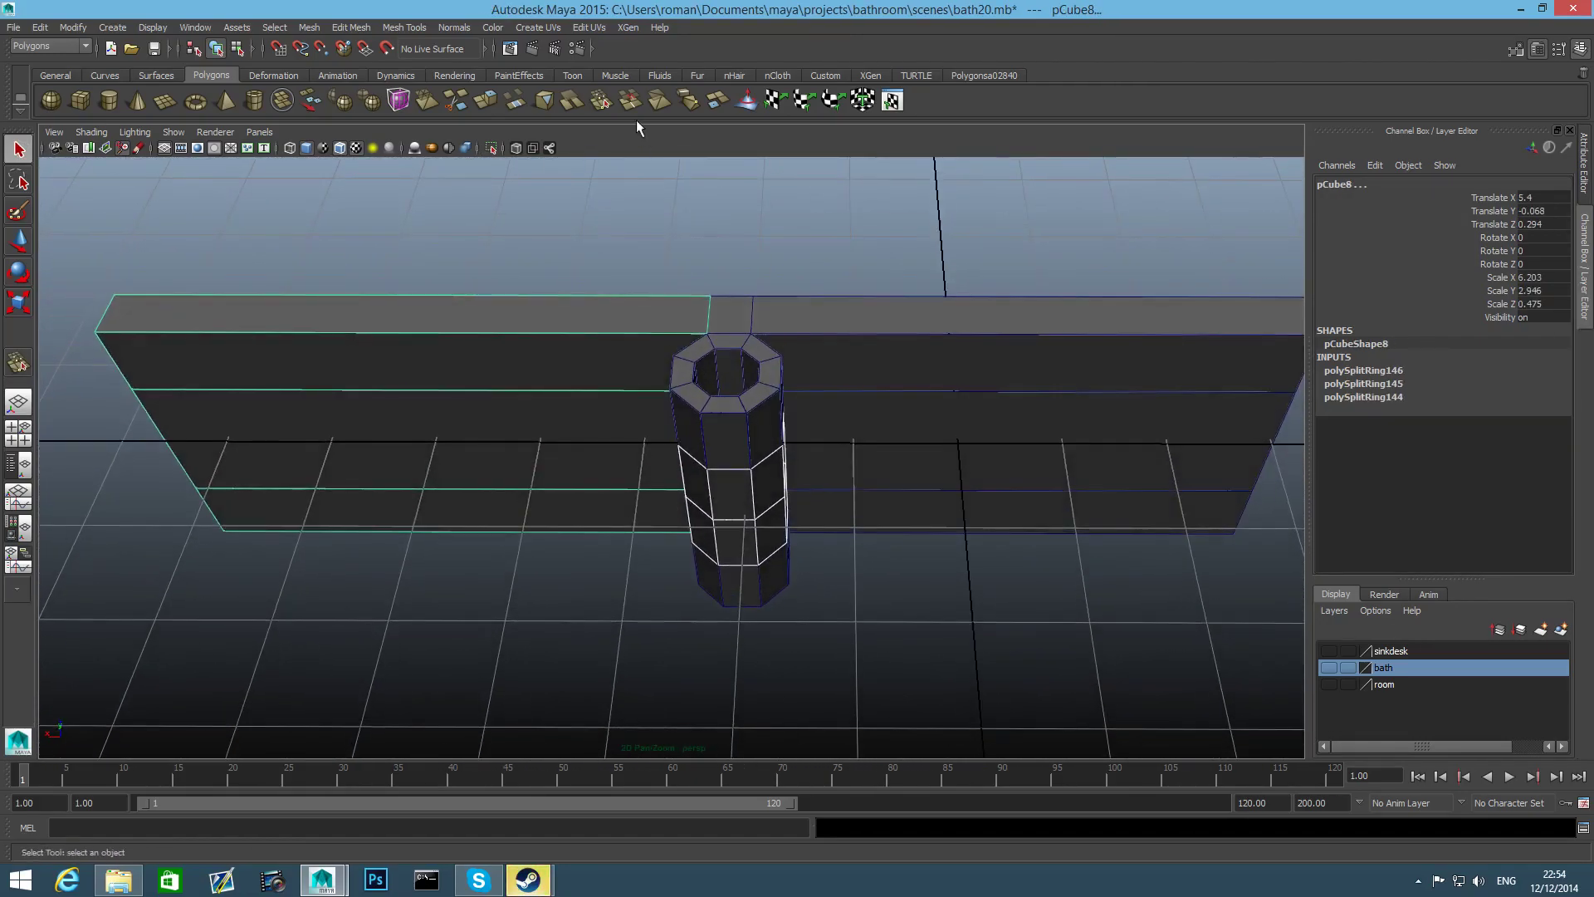
{"action": "left_click", "coordinate": [487, 146]}
{"action": "left_click_drag", "start_coordinate": [775, 375], "coordinate": [893, 524], "text": "alt"}
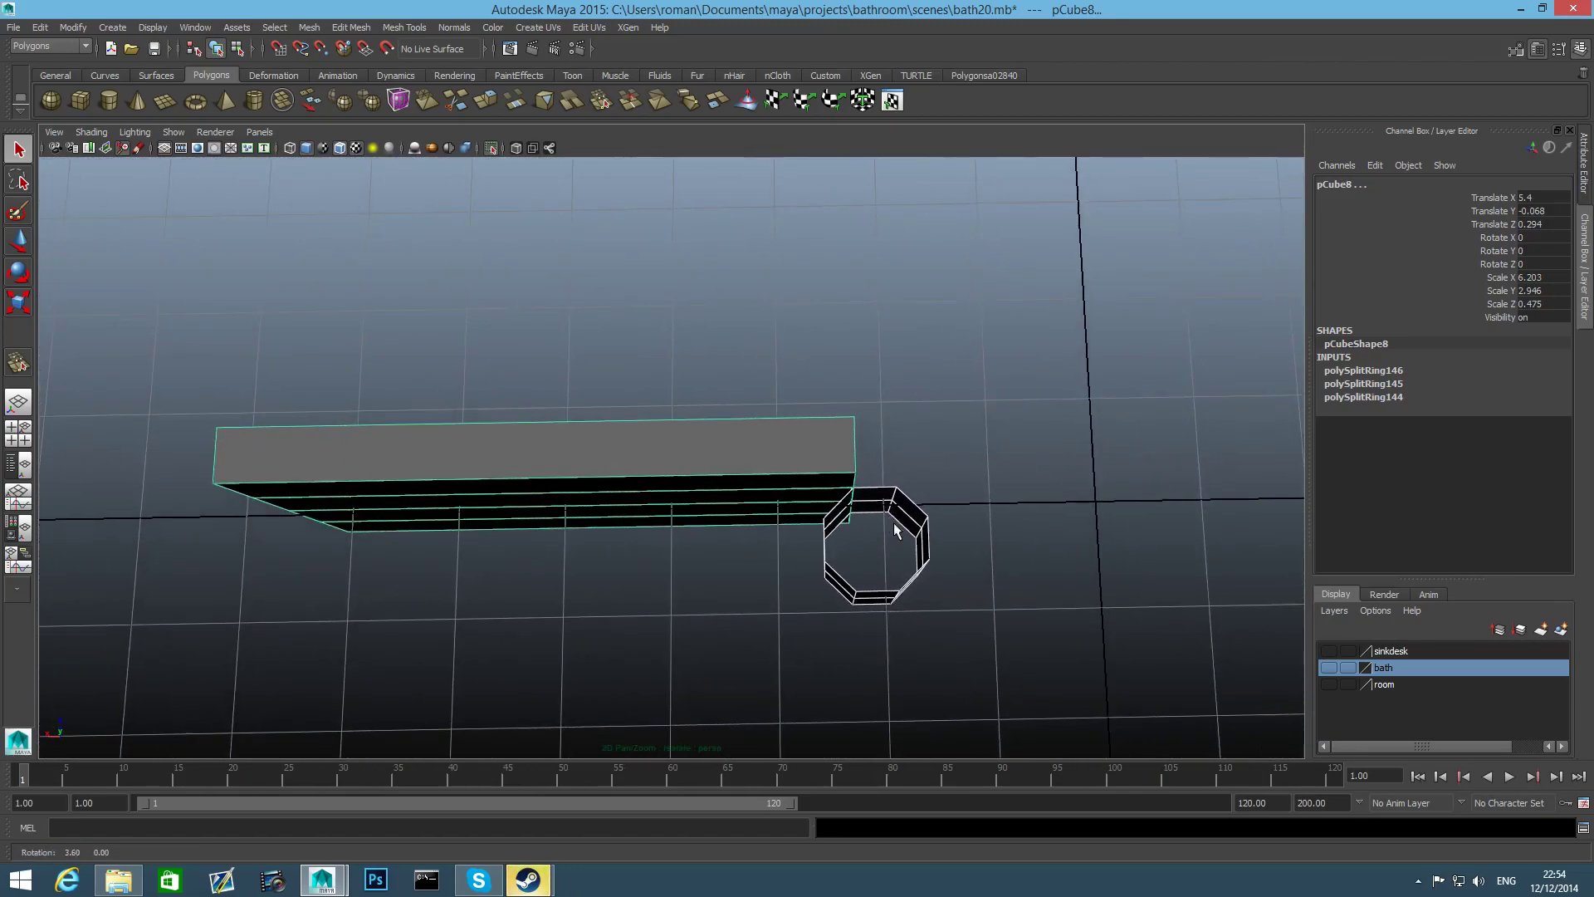
Insert a vertical edge loop near the left slab's hinge-side end and snap it in line with the pipe section's outer edge
{"action": "key", "text": "F8"}
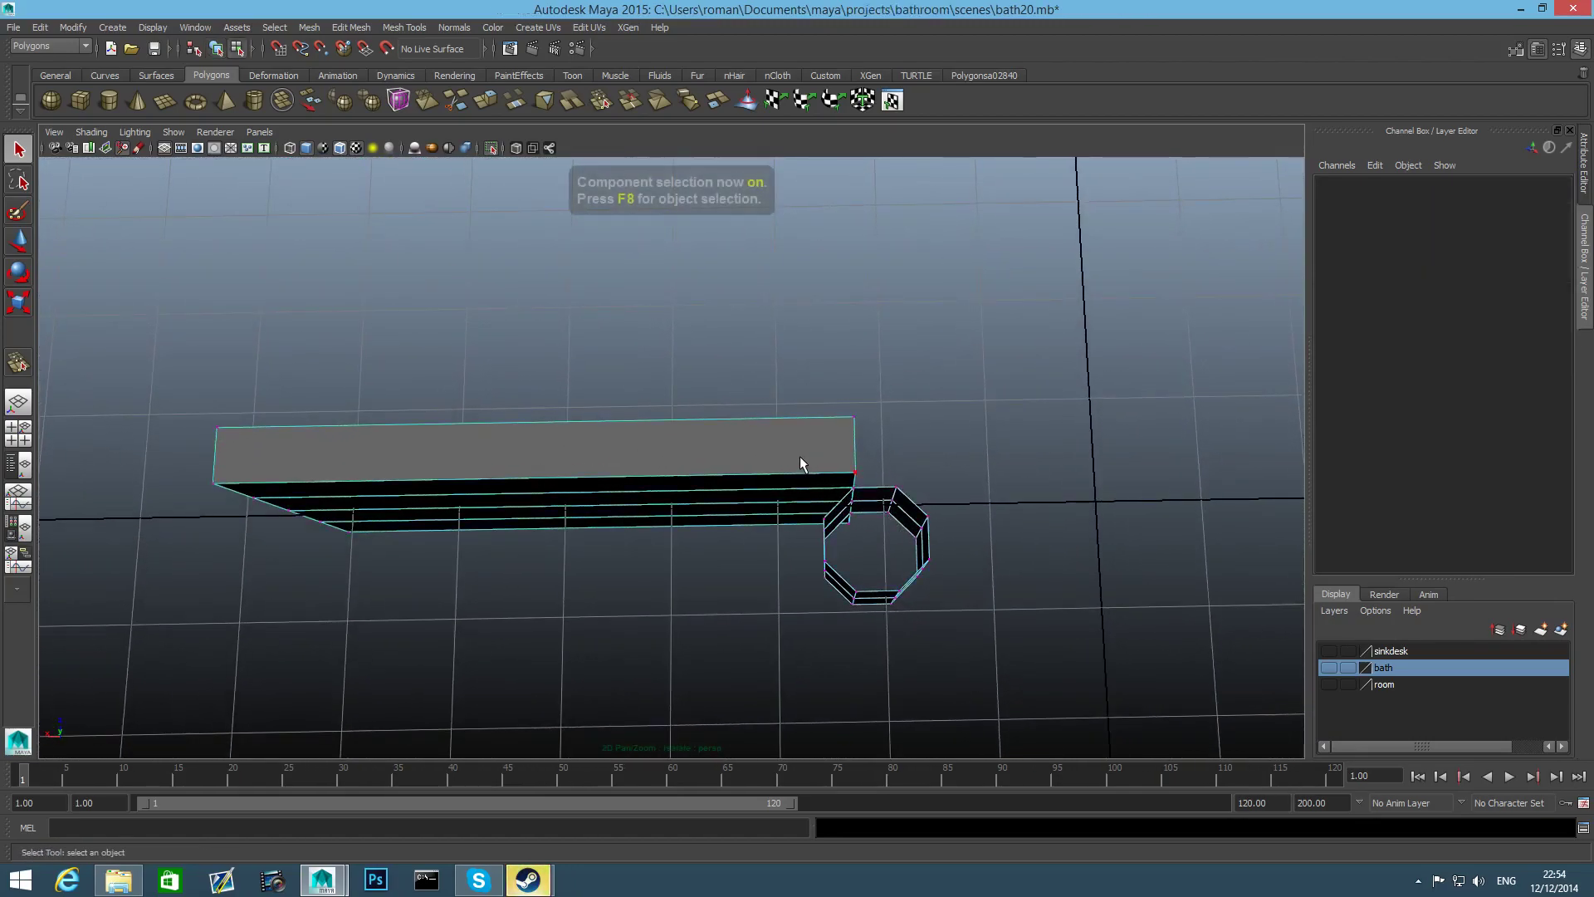
{"action": "right_click_drag", "start_coordinate": [797, 465], "coordinate": [783, 473], "text": "shift"}
{"action": "left_click", "coordinate": [789, 474]}
{"action": "key", "text": "w"}
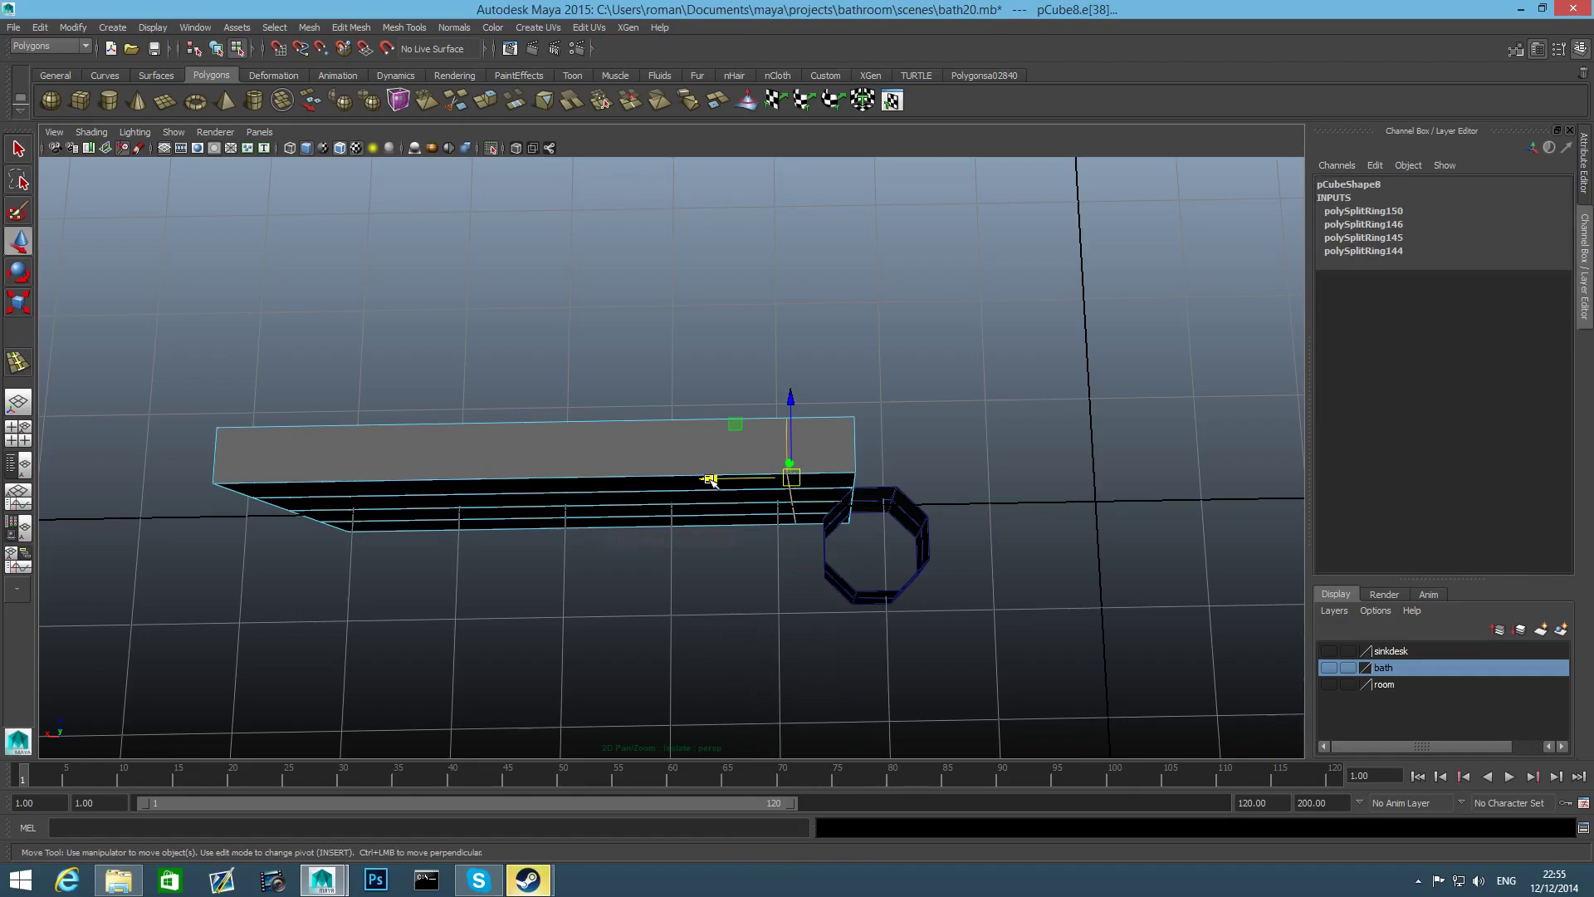
{"action": "left_click_drag", "start_coordinate": [708, 480], "coordinate": [707, 480]}
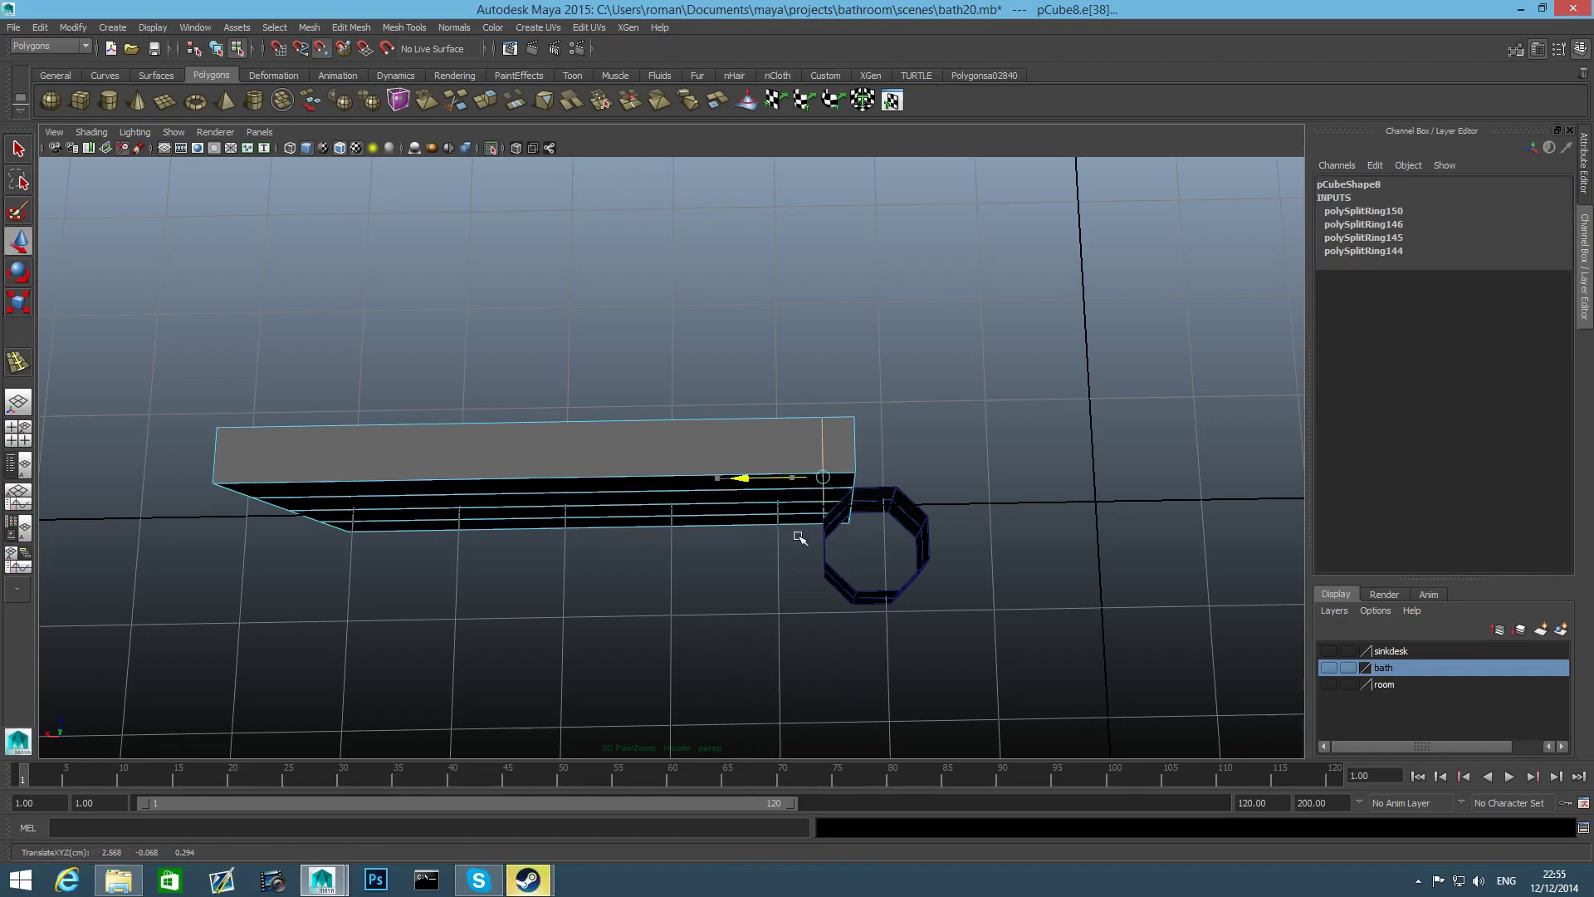
{"action": "left_click_drag", "start_coordinate": [824, 526], "coordinate": [769, 533]}
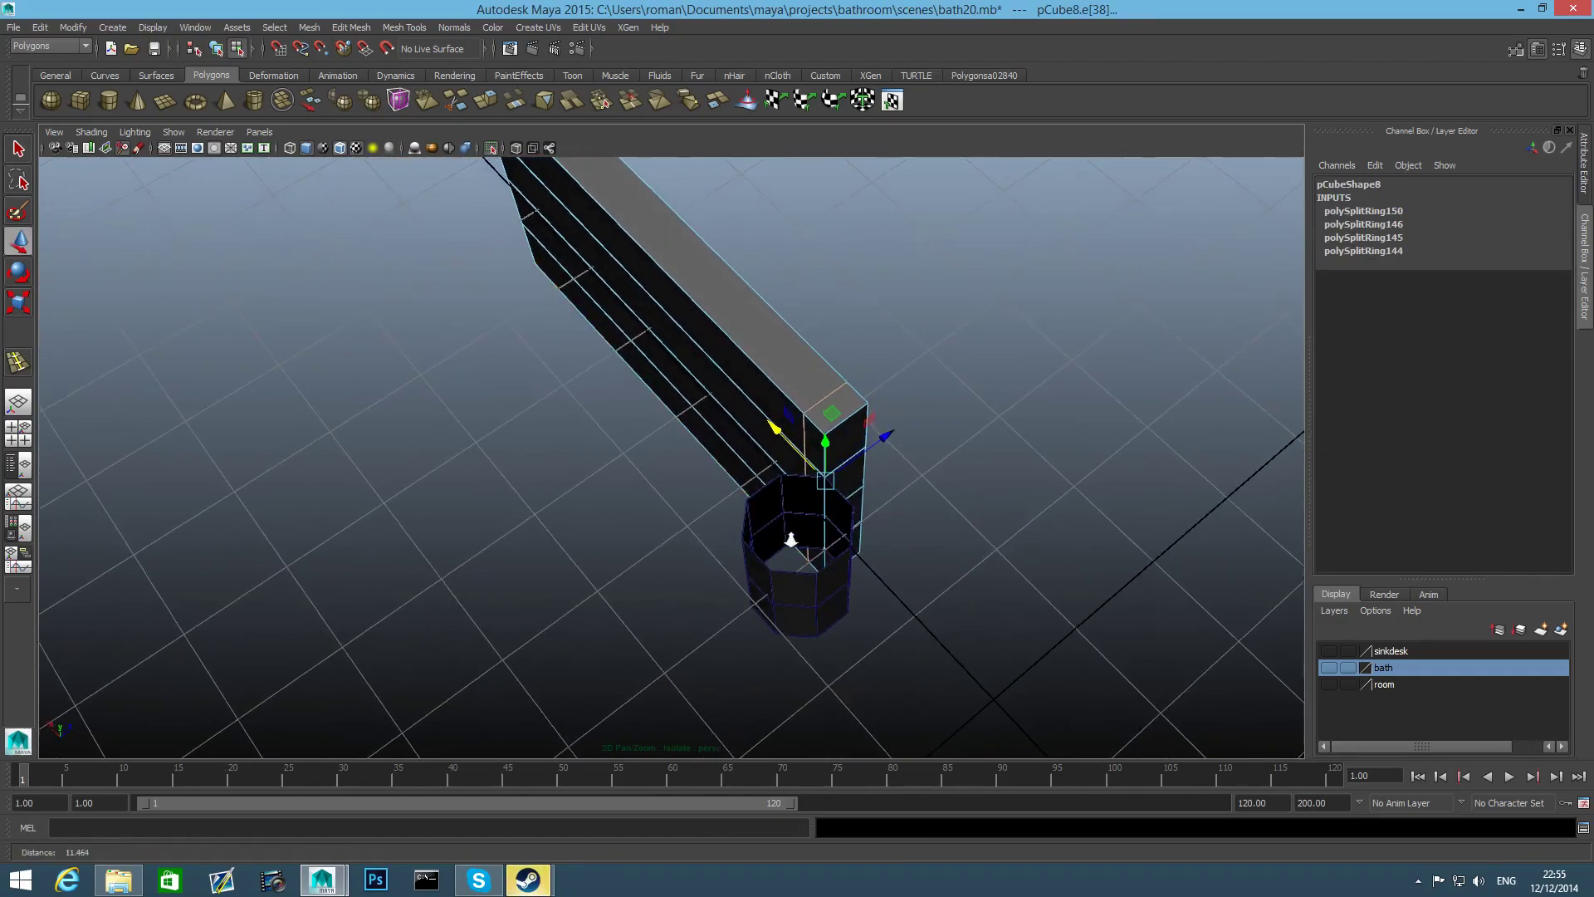
{"action": "scroll", "coordinate": [776, 612], "scroll_direction": "up", "scroll_amount": 6}
{"action": "middle_click_drag", "start_coordinate": [881, 611], "coordinate": [963, 581], "text": "alt"}
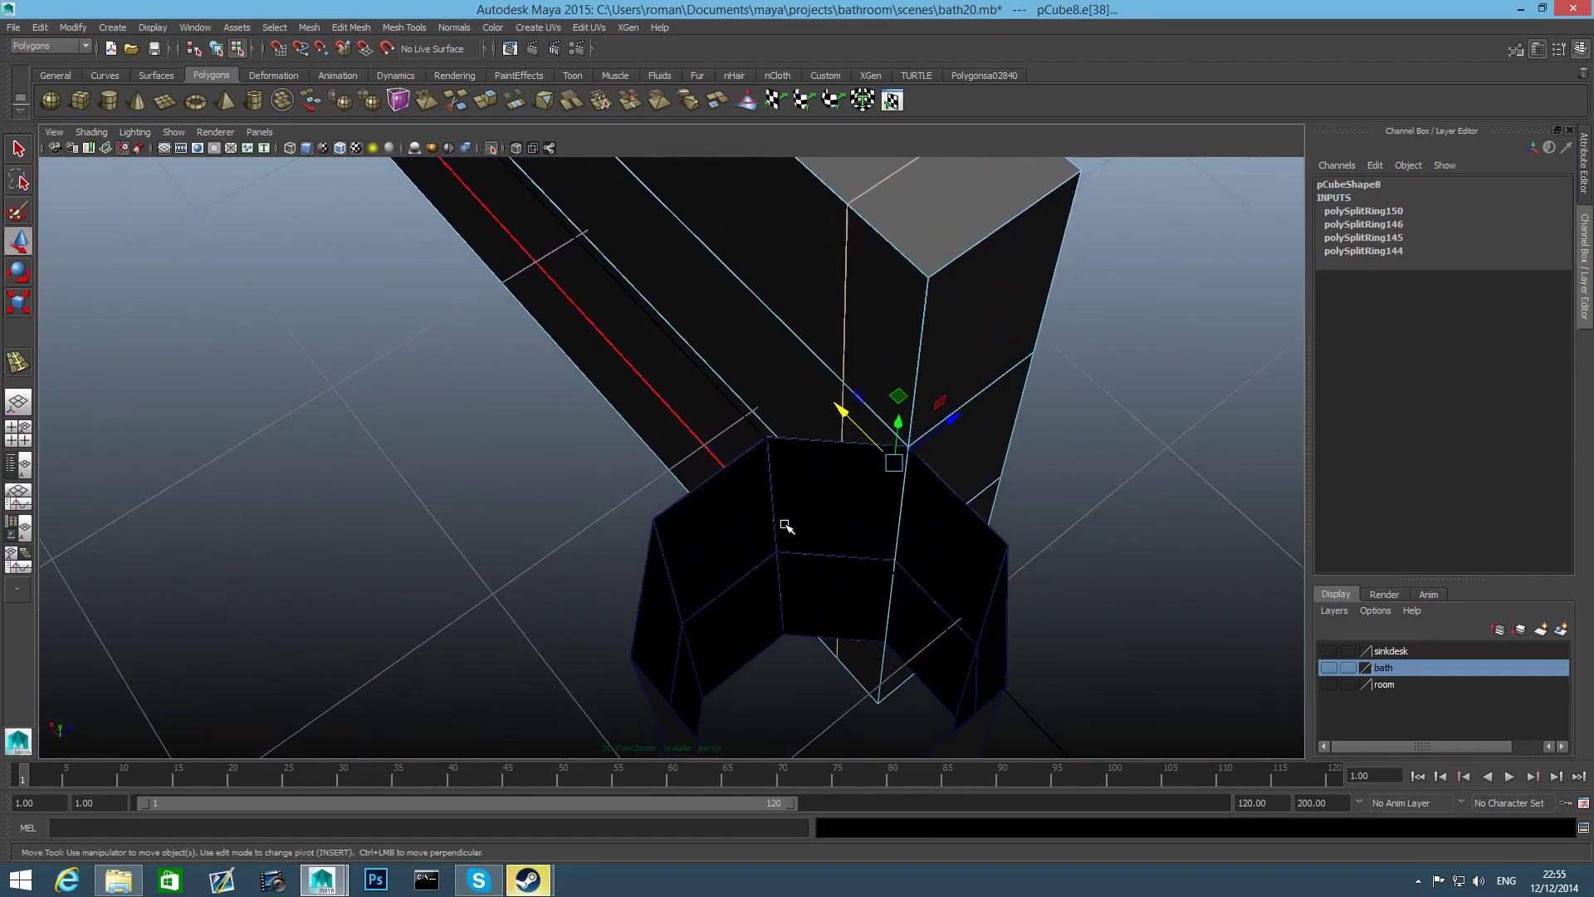
{"action": "left_click_drag", "start_coordinate": [779, 528], "coordinate": [1024, 513], "text": "alt"}
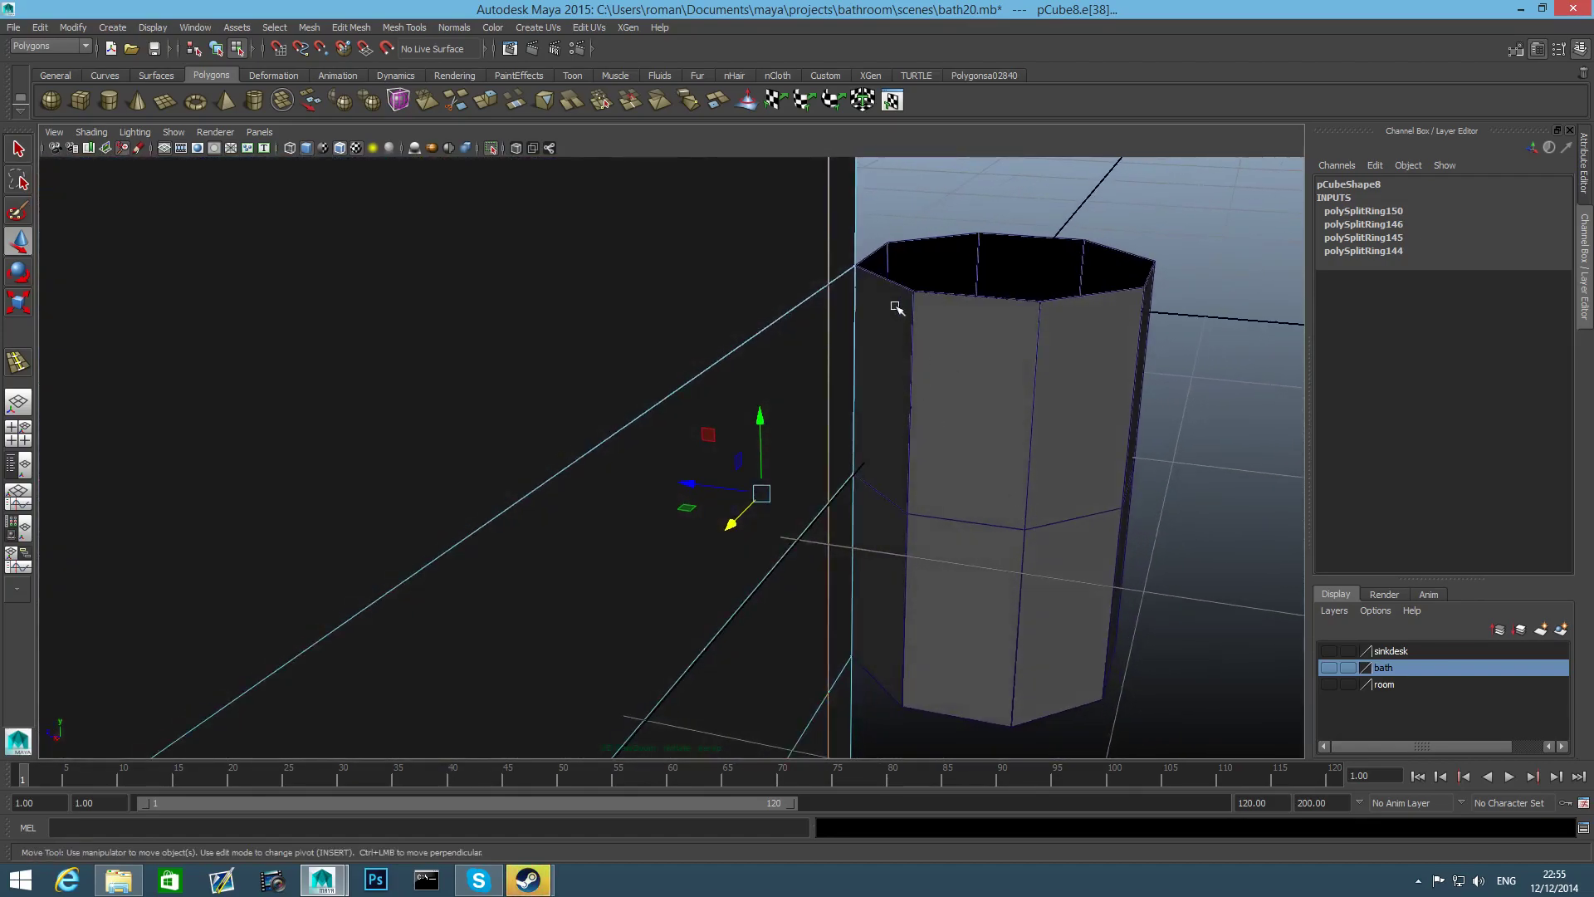
{"action": "left_click_drag", "start_coordinate": [949, 402], "coordinate": [886, 388], "text": "alt"}
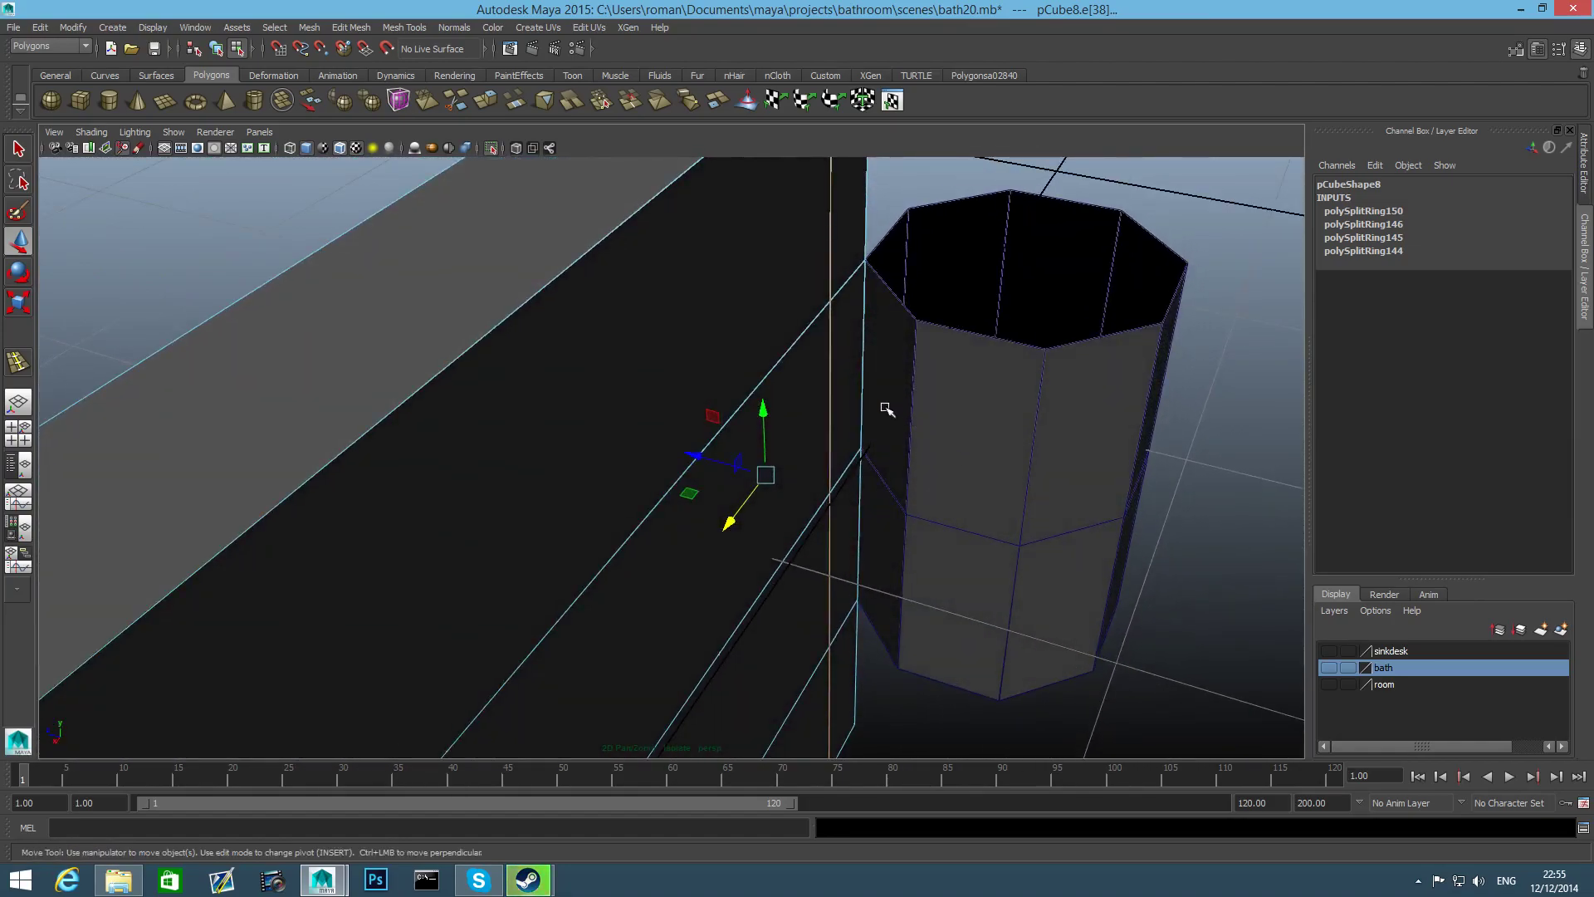
Delete the facing faces of the slab's end strip and the adjoining pipe section where the two parts meet
{"action": "right_click_drag", "start_coordinate": [899, 457], "coordinate": [889, 434]}
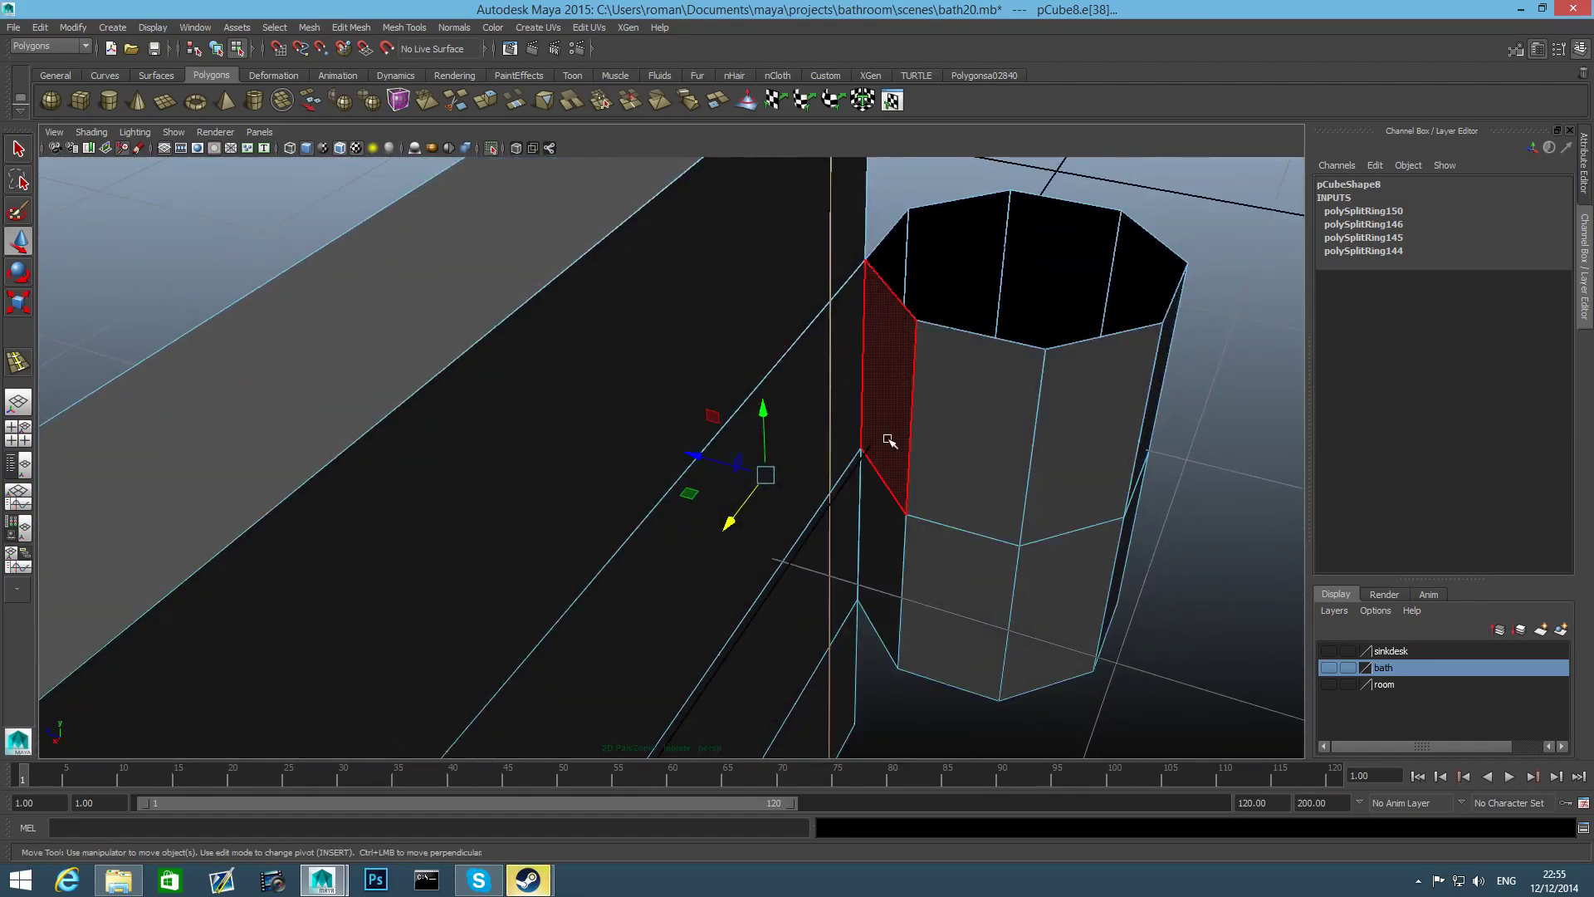
{"action": "left_click", "coordinate": [889, 435]}
{"action": "left_click", "coordinate": [864, 515]}
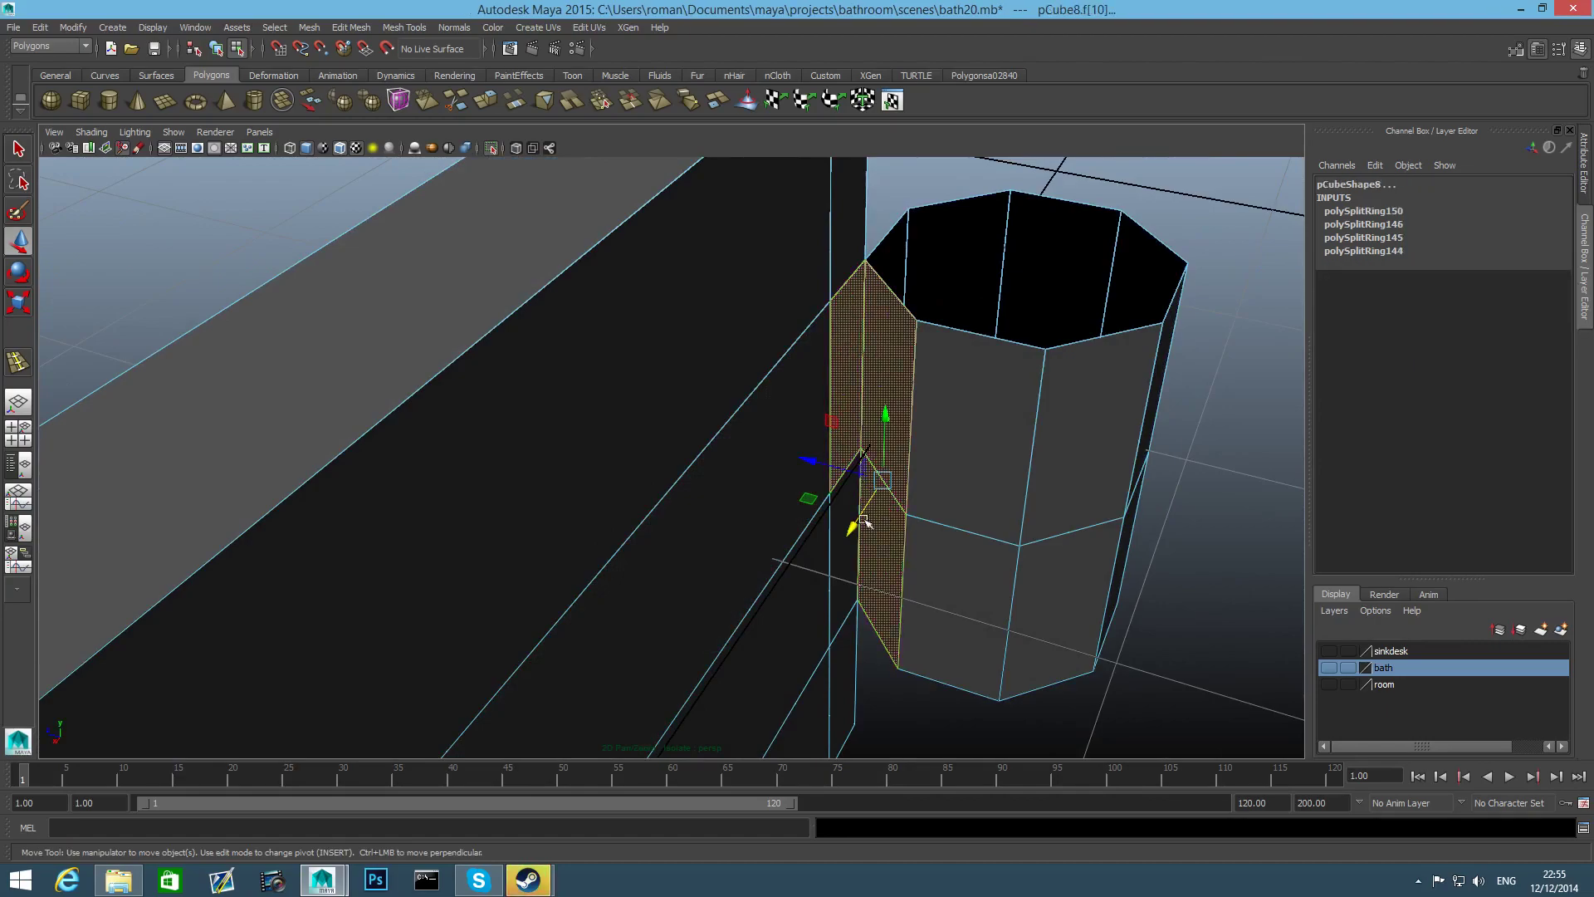
{"action": "left_click", "coordinate": [950, 585]}
{"action": "left_click_drag", "start_coordinate": [951, 585], "coordinate": [885, 574], "text": "alt"}
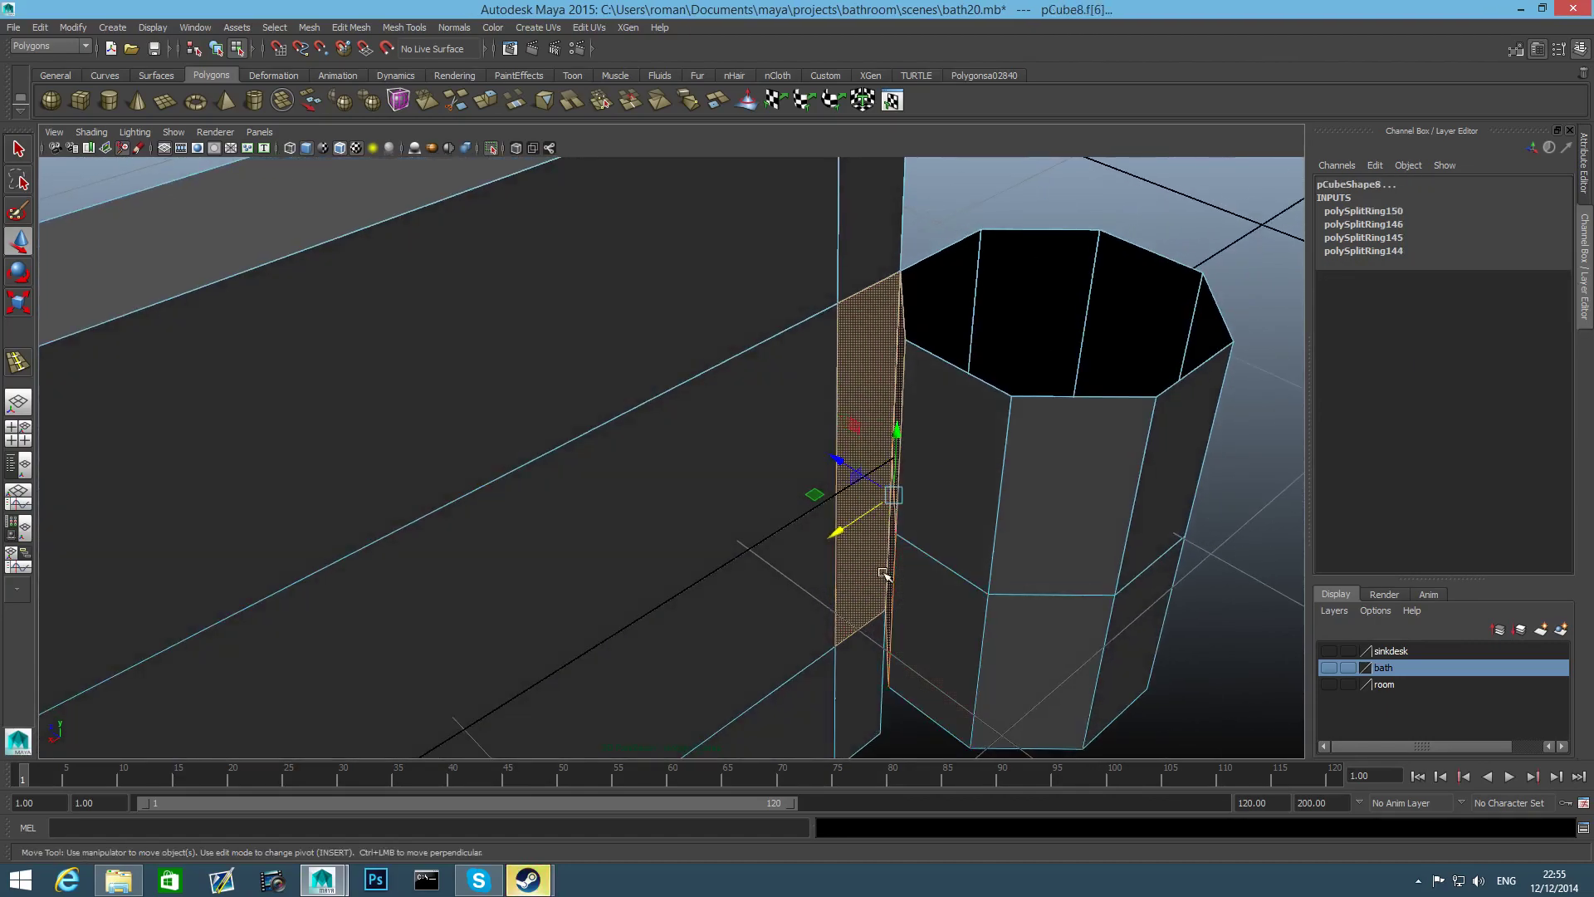
{"action": "key", "text": "Delete"}
{"action": "right_click_drag", "start_coordinate": [884, 572], "coordinate": [625, 489], "text": "alt"}
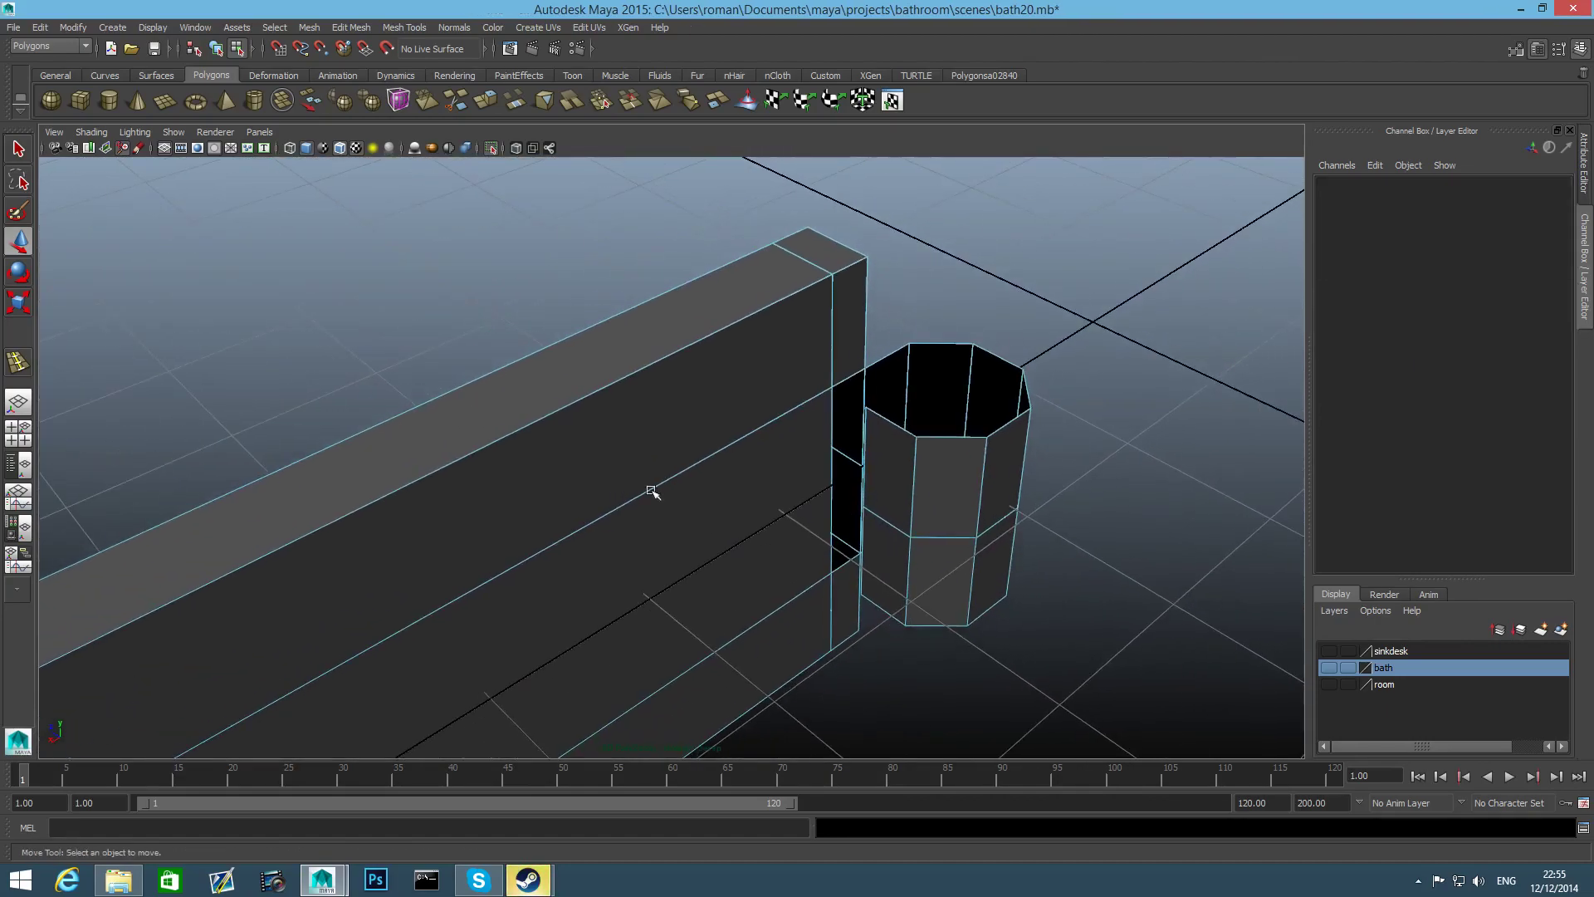
Combine the left slab and the middle outer pipe section into one mesh and refresh the isolated view to show it
{"action": "key", "text": "F8"}
{"action": "key", "text": "F8"}
{"action": "key", "text": "F8"}
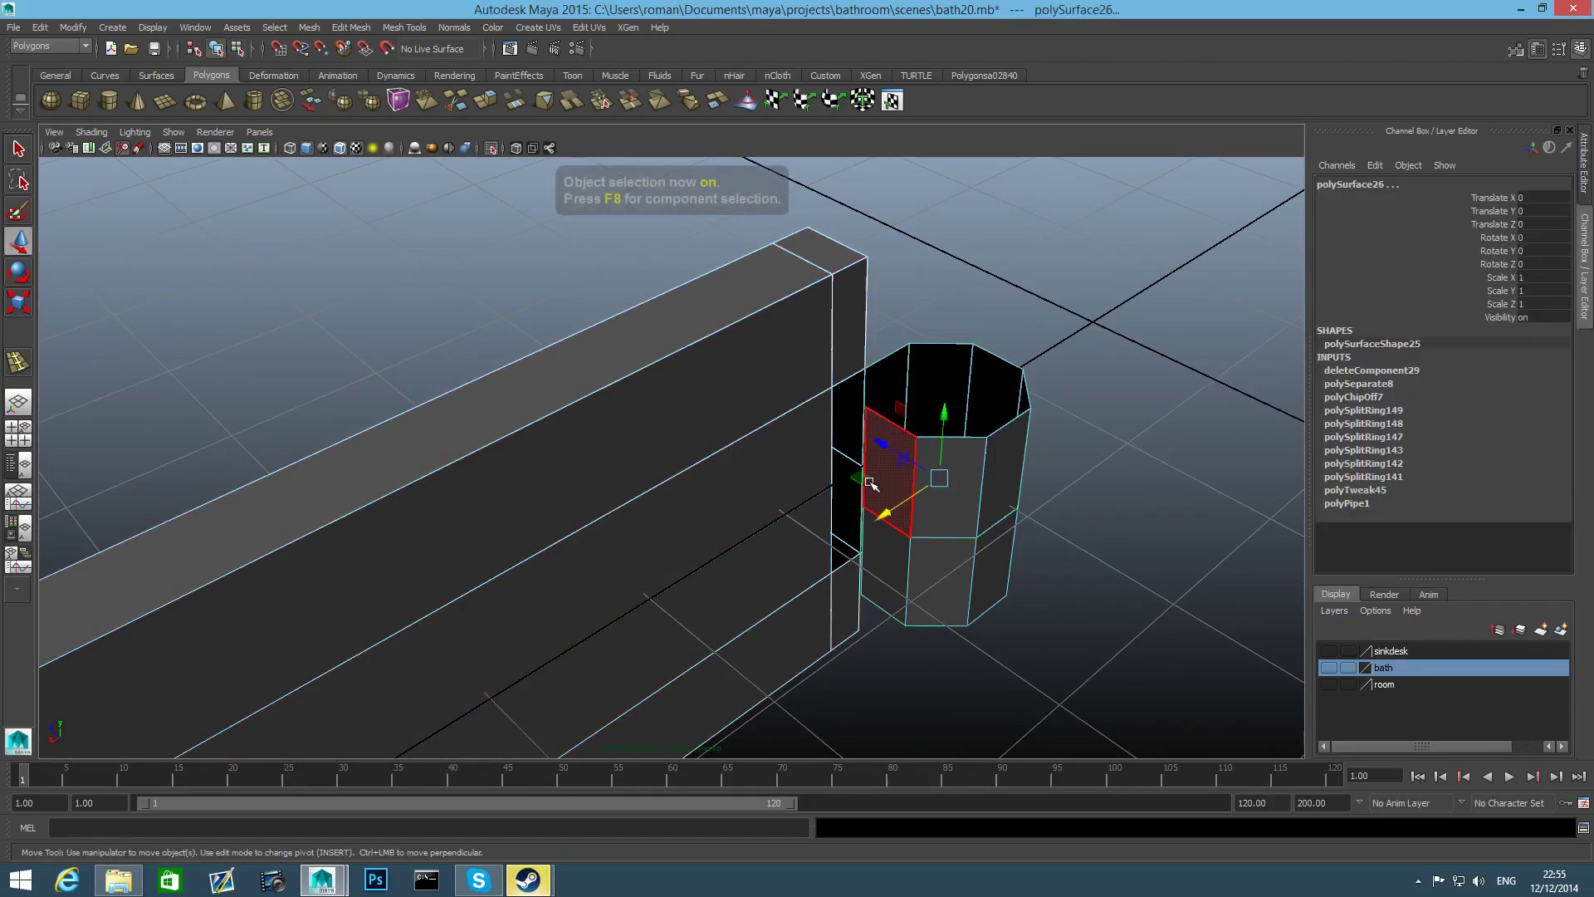
{"action": "left_click", "coordinate": [307, 28]}
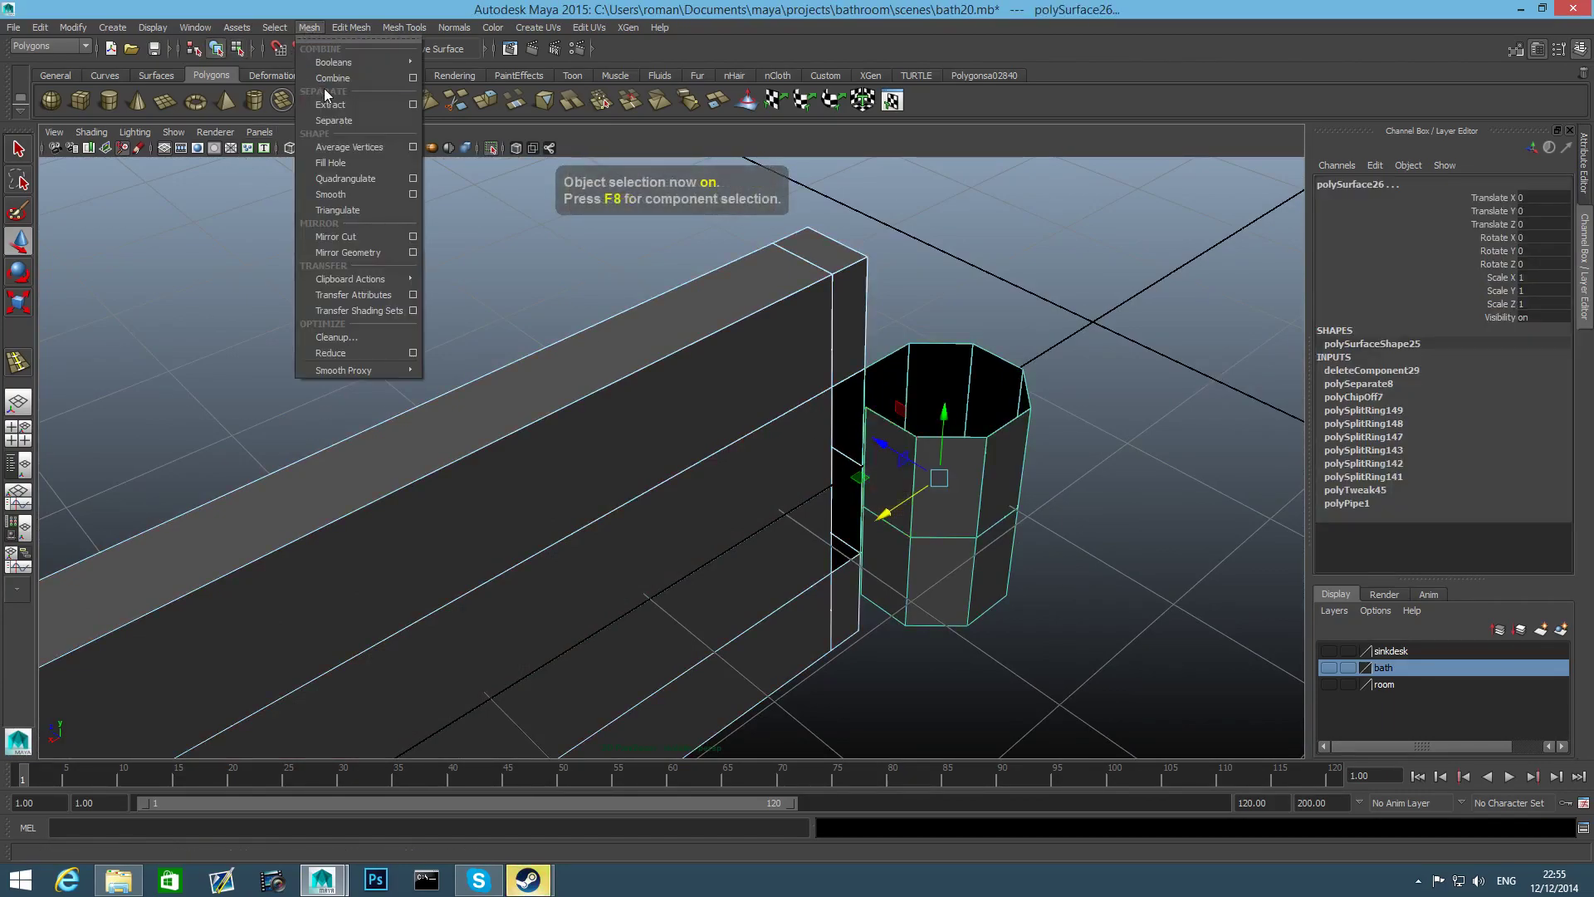
{"action": "left_click", "coordinate": [327, 69]}
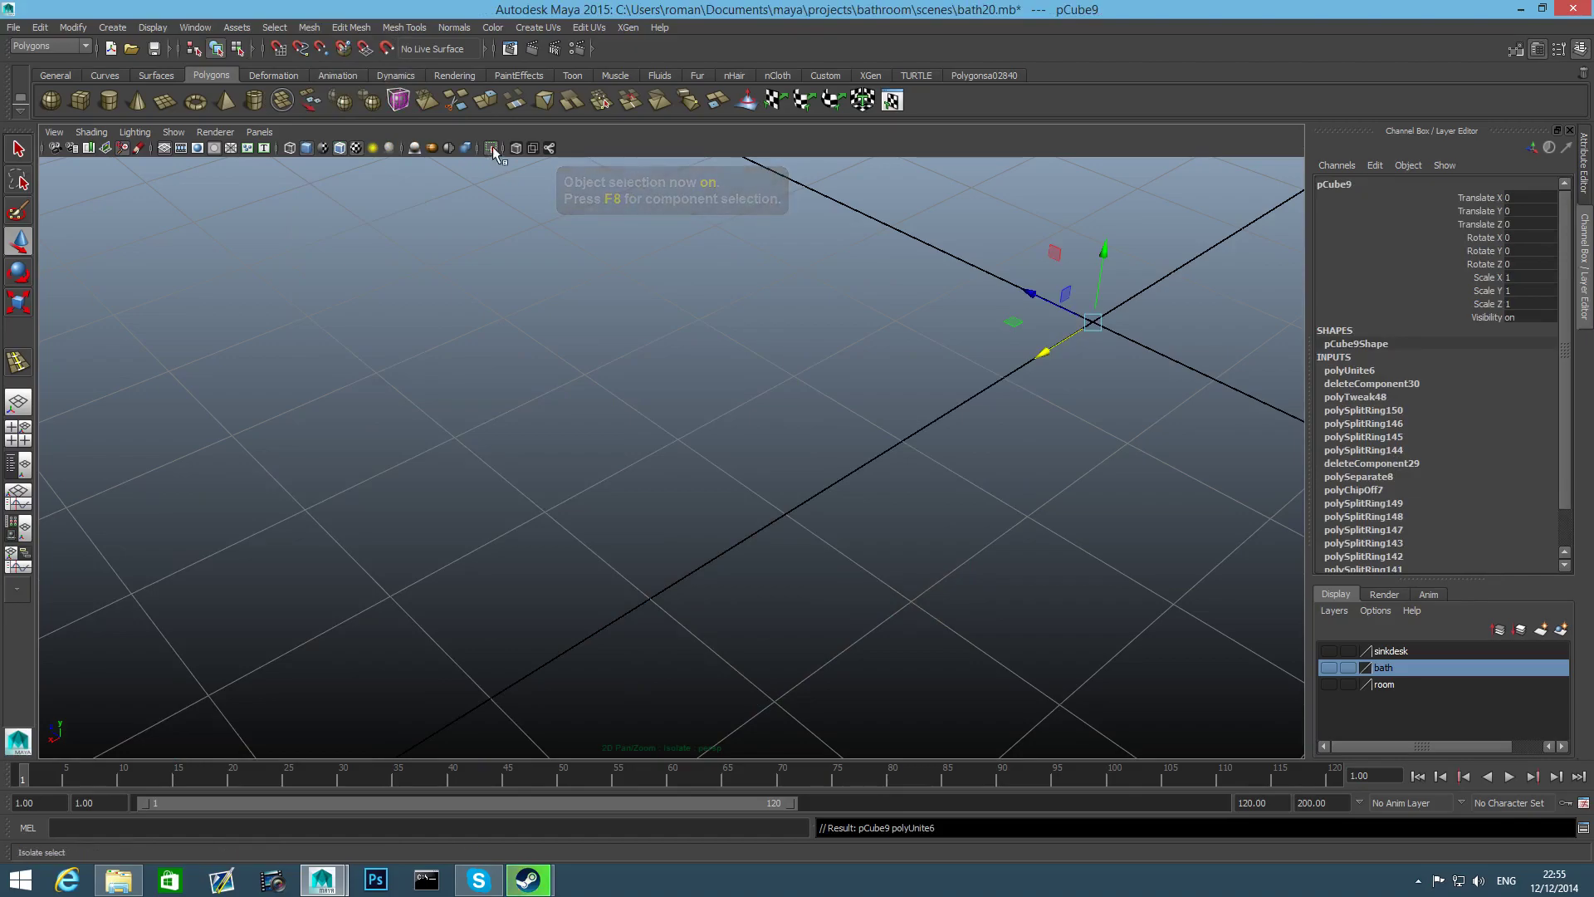
{"action": "left_click", "coordinate": [490, 148]}
Extrude the pipe section's open vertical edges and move them onto the slab's inserted edge loop to bridge the gap
{"action": "left_click_drag", "start_coordinate": [830, 332], "coordinate": [963, 392], "text": "alt"}
{"action": "left_click_drag", "start_coordinate": [1046, 441], "coordinate": [939, 378], "text": "alt"}
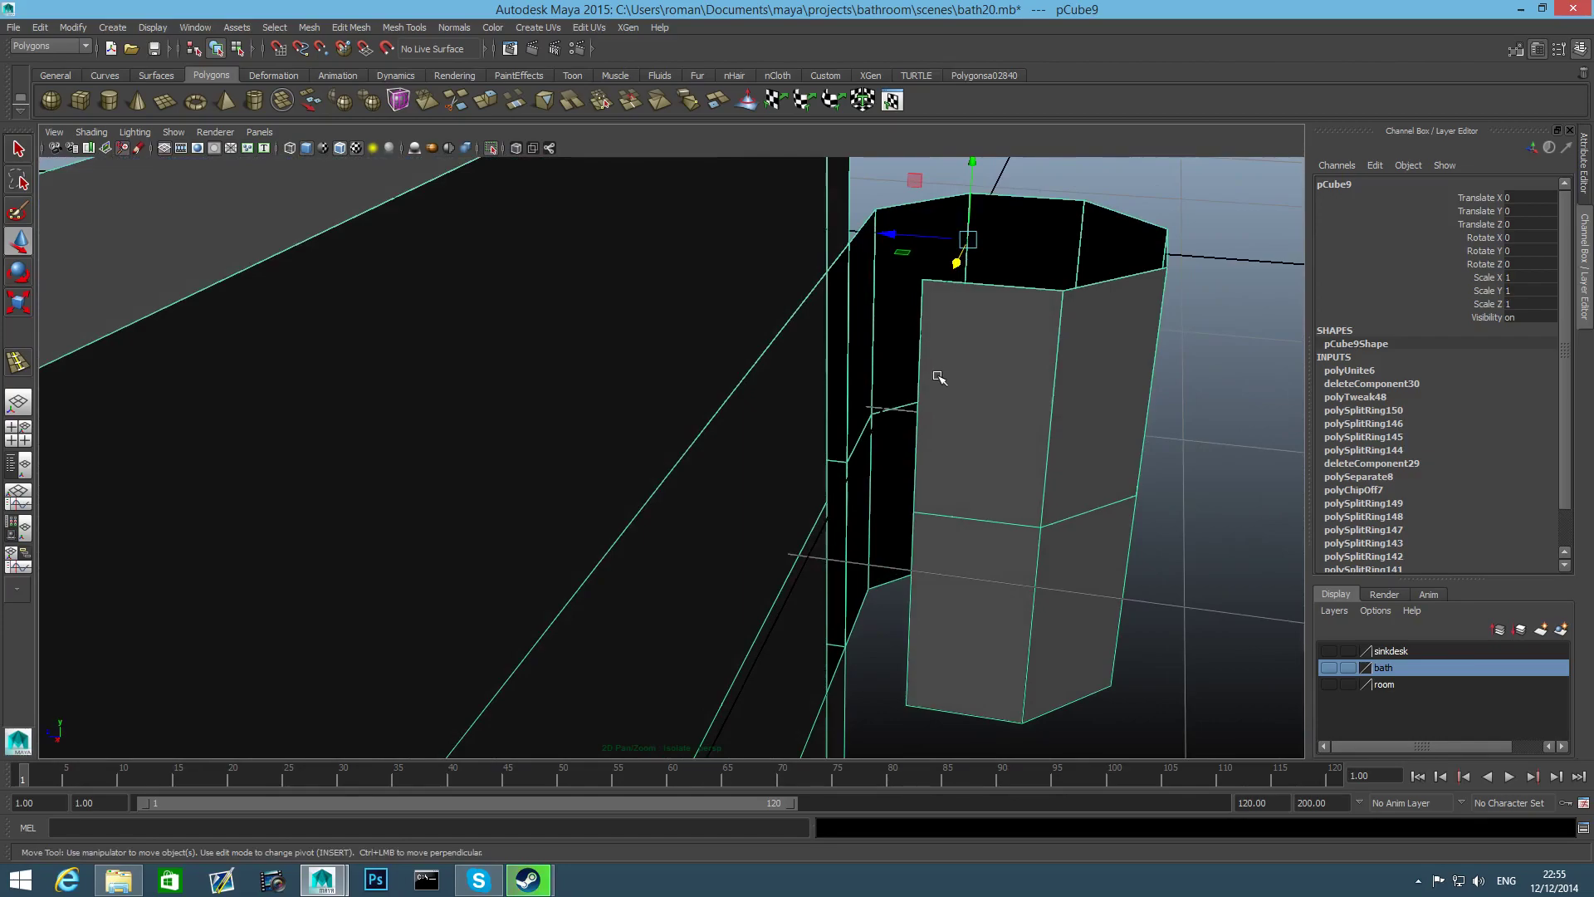
{"action": "mouse_move", "coordinate": [934, 357]}
{"action": "right_mouse_down"}
{"action": "mouse_move", "coordinate": [923, 332]}
{"action": "mouse_move", "coordinate": [919, 346]}
{"action": "right_mouse_up"}
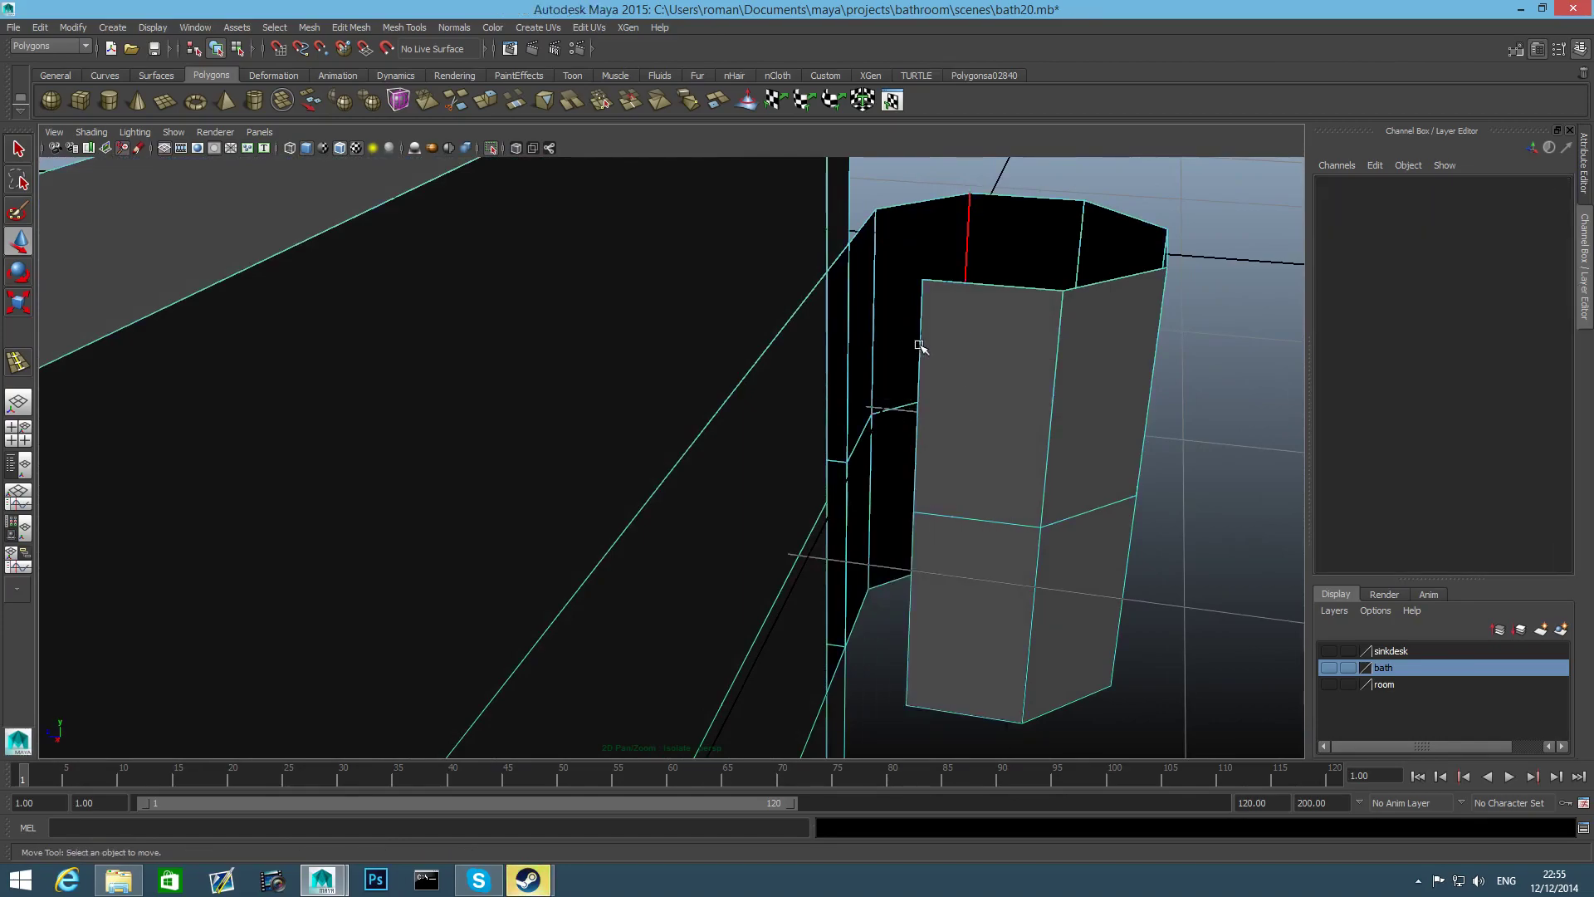
{"action": "left_click", "coordinate": [922, 397]}
{"action": "left_click", "coordinate": [909, 566]}
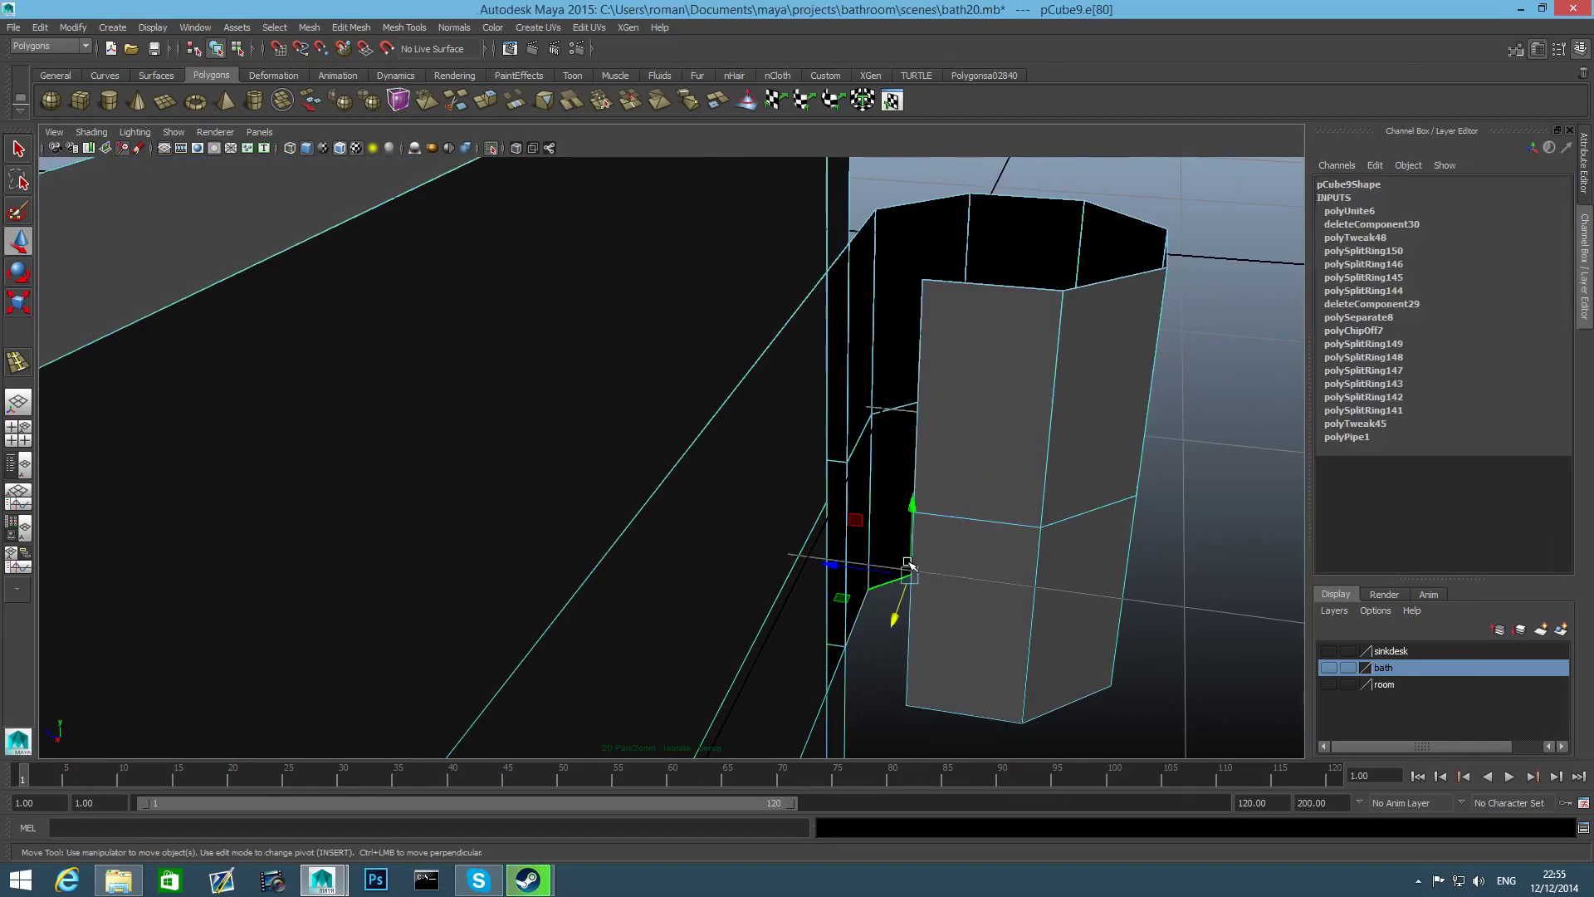
{"action": "mouse_move", "coordinate": [916, 441]}
{"action": "left_mouse_down", "text": "alt"}
{"action": "mouse_move", "coordinate": [945, 517]}
{"action": "mouse_move", "coordinate": [925, 466]}
{"action": "mouse_move", "coordinate": [897, 452]}
{"action": "left_mouse_up", "text": "alt"}
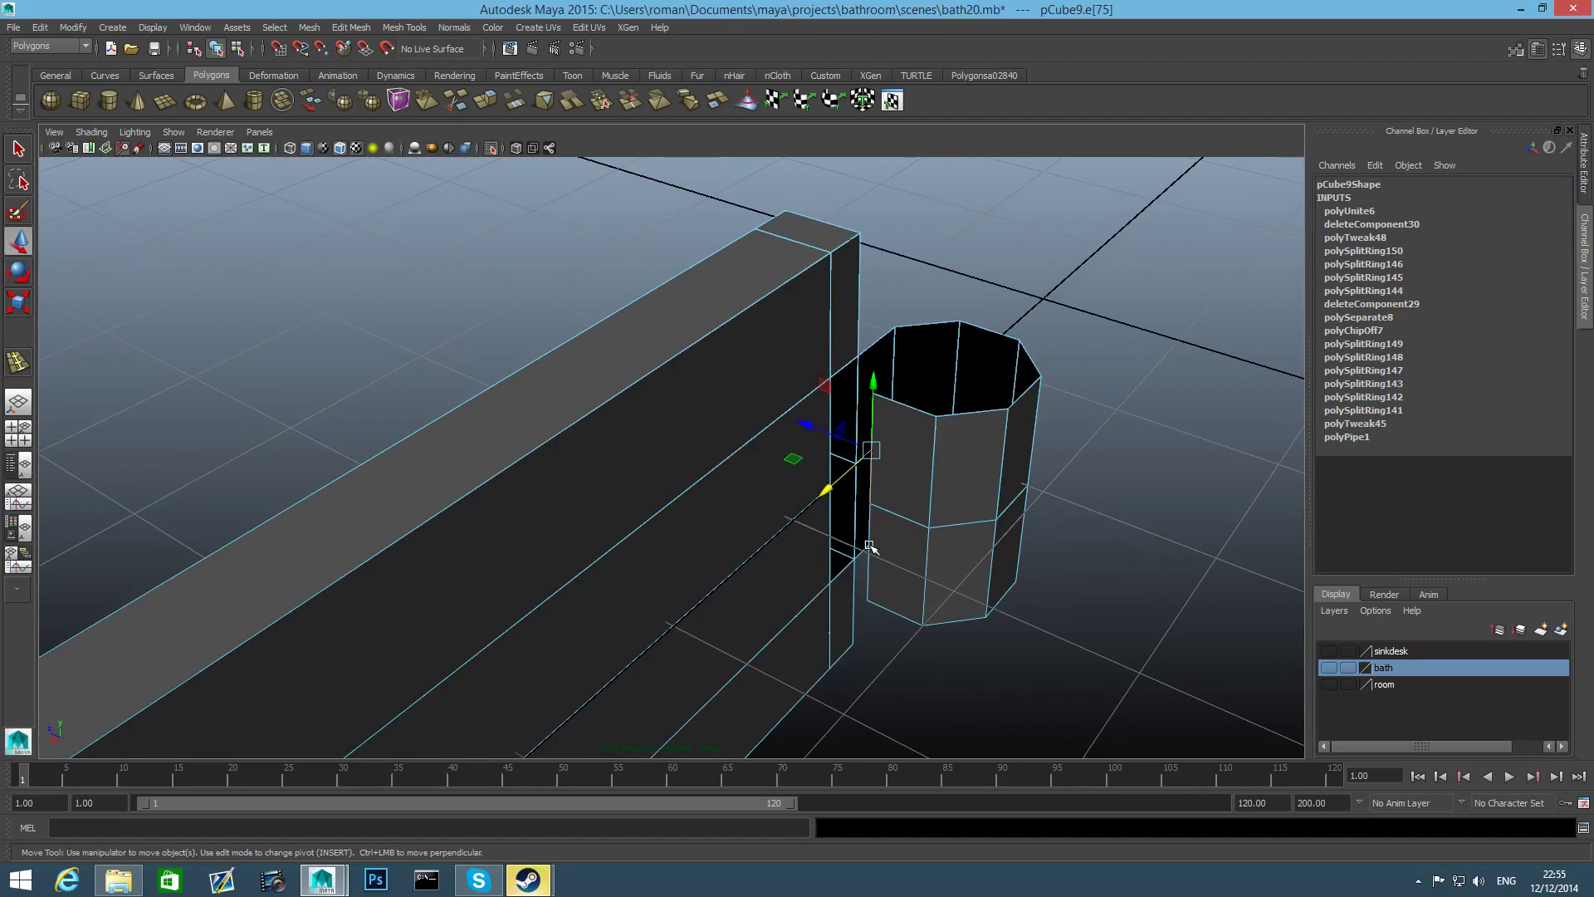
{"action": "left_click", "coordinate": [868, 554], "text": "shift"}
{"action": "left_click_drag", "start_coordinate": [885, 514], "coordinate": [954, 498], "text": "alt"}
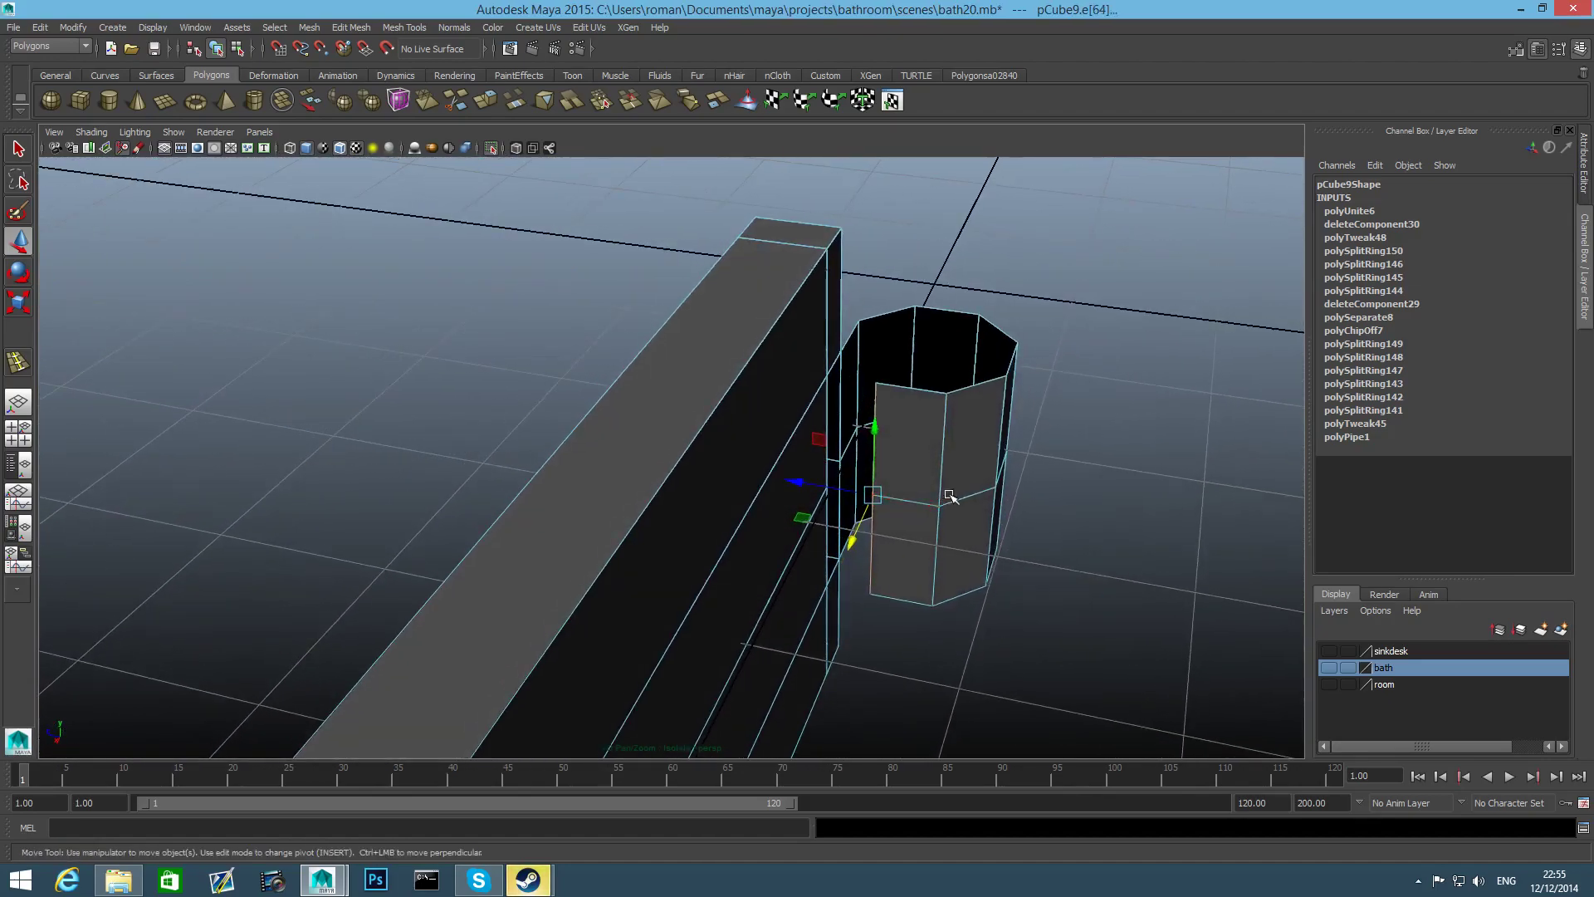
{"action": "right_click_drag", "start_coordinate": [954, 498], "coordinate": [1048, 548], "text": "alt"}
{"action": "left_click_drag", "start_coordinate": [1013, 560], "coordinate": [961, 579], "text": "alt"}
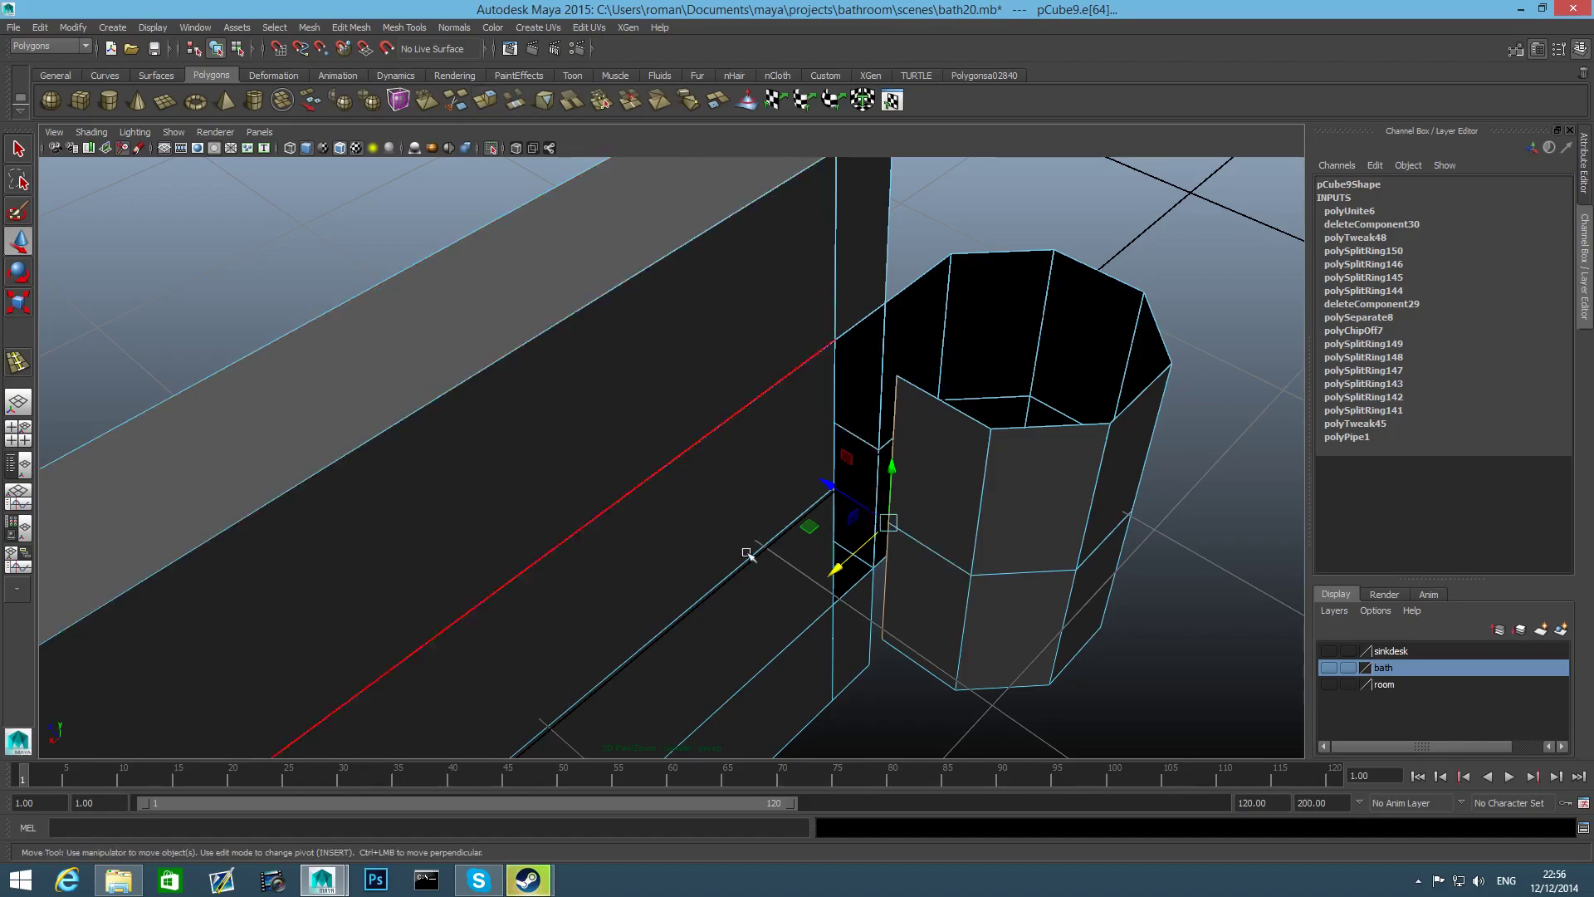
{"action": "key", "text": "ctrl+e"}
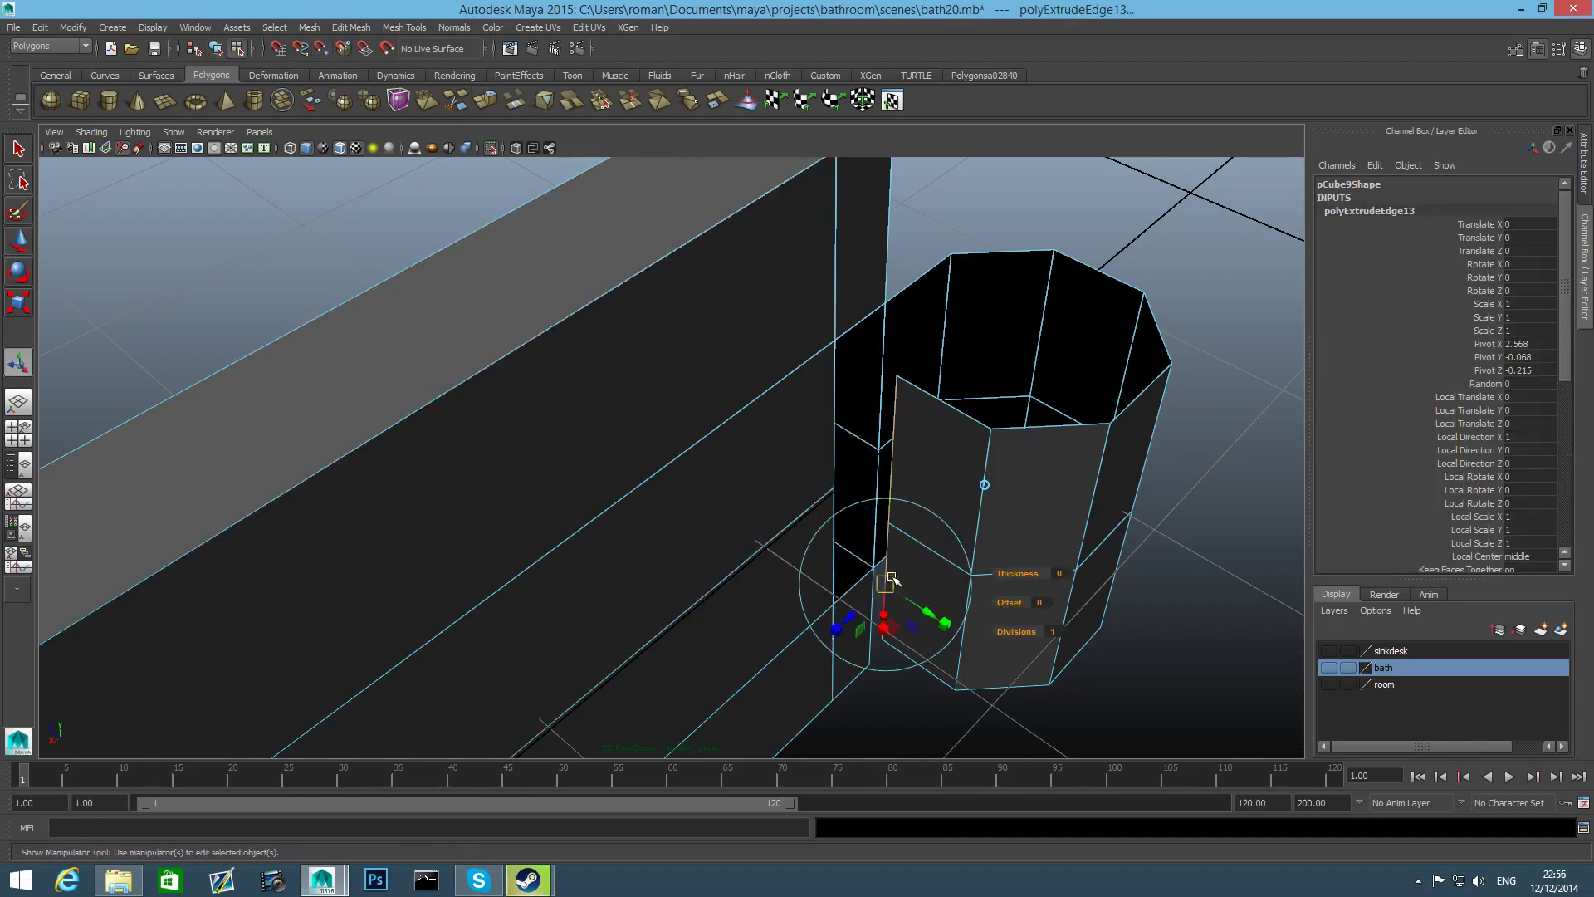
{"action": "key", "text": "w"}
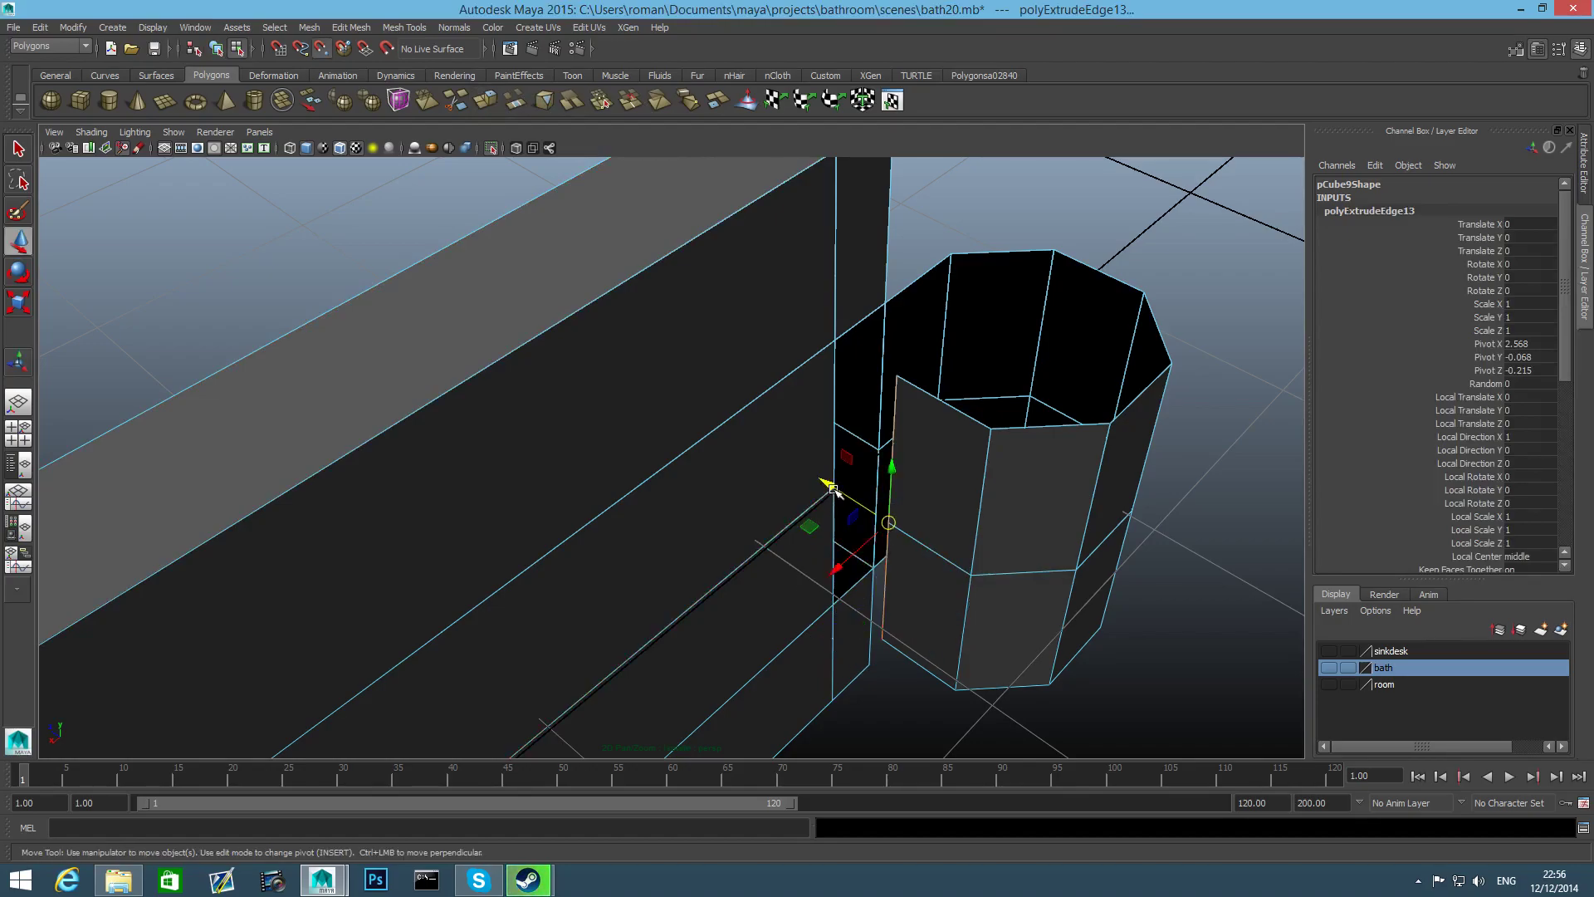
{"action": "left_click_drag", "start_coordinate": [833, 488], "coordinate": [830, 486]}
Merge the overlapping vertices along the seam between the extruded strip and the slab's inserted edge loop
{"action": "left_click_drag", "start_coordinate": [931, 558], "coordinate": [830, 508], "text": "alt"}
{"action": "right_click", "coordinate": [783, 402]}
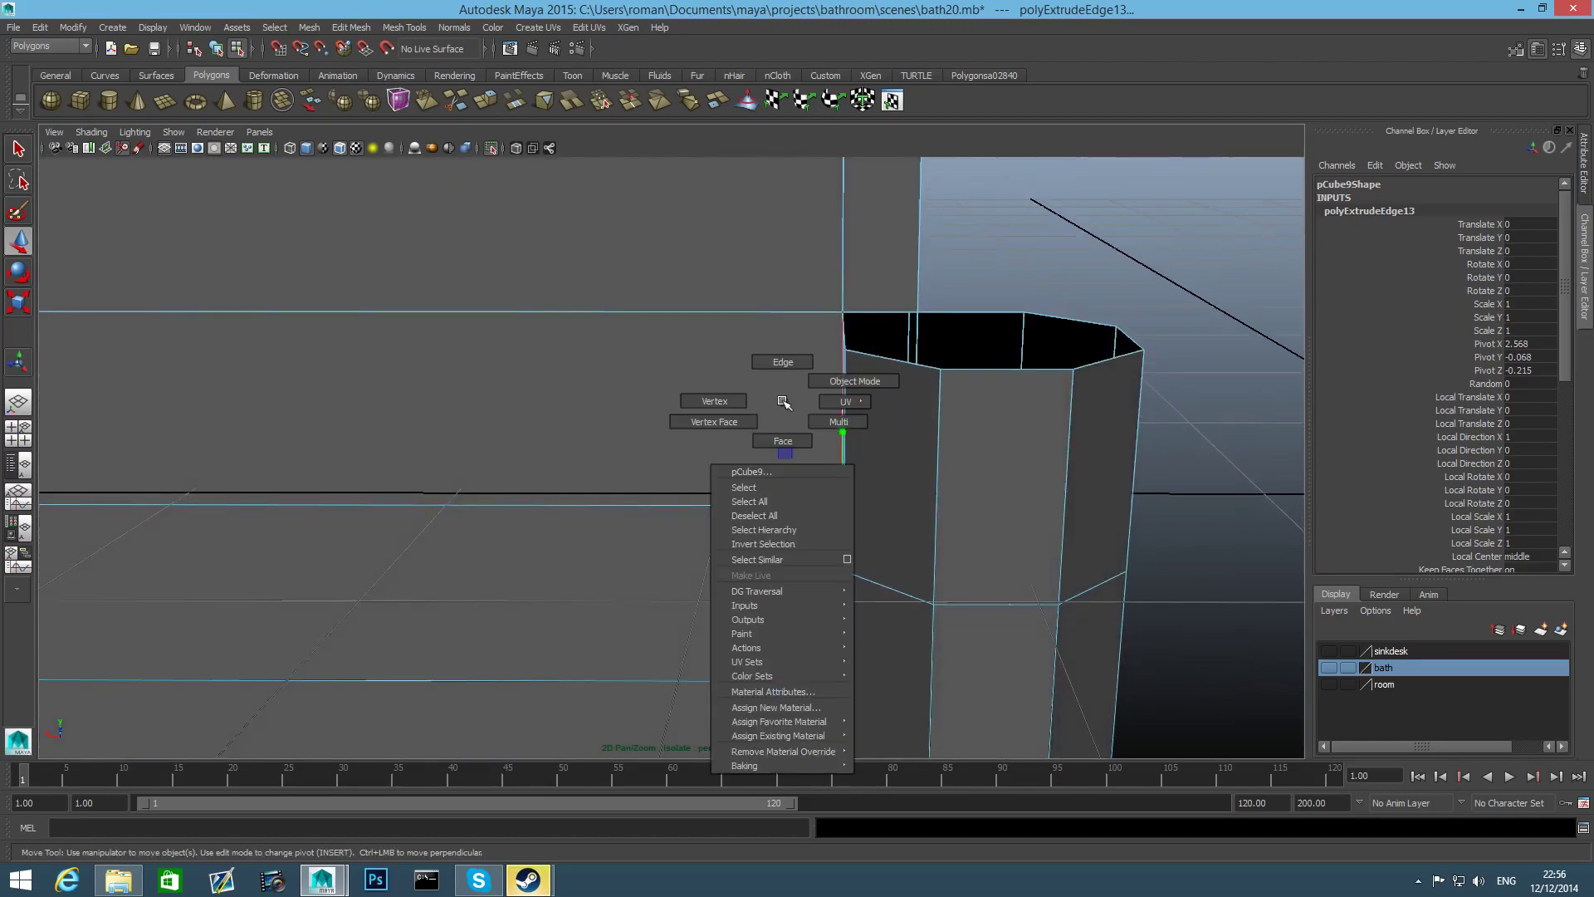
{"action": "left_click", "coordinate": [713, 404]}
{"action": "left_click_drag", "start_coordinate": [815, 329], "coordinate": [864, 744]}
{"action": "left_click_drag", "start_coordinate": [914, 650], "coordinate": [768, 706], "text": "alt"}
{"action": "left_click", "coordinate": [400, 28]}
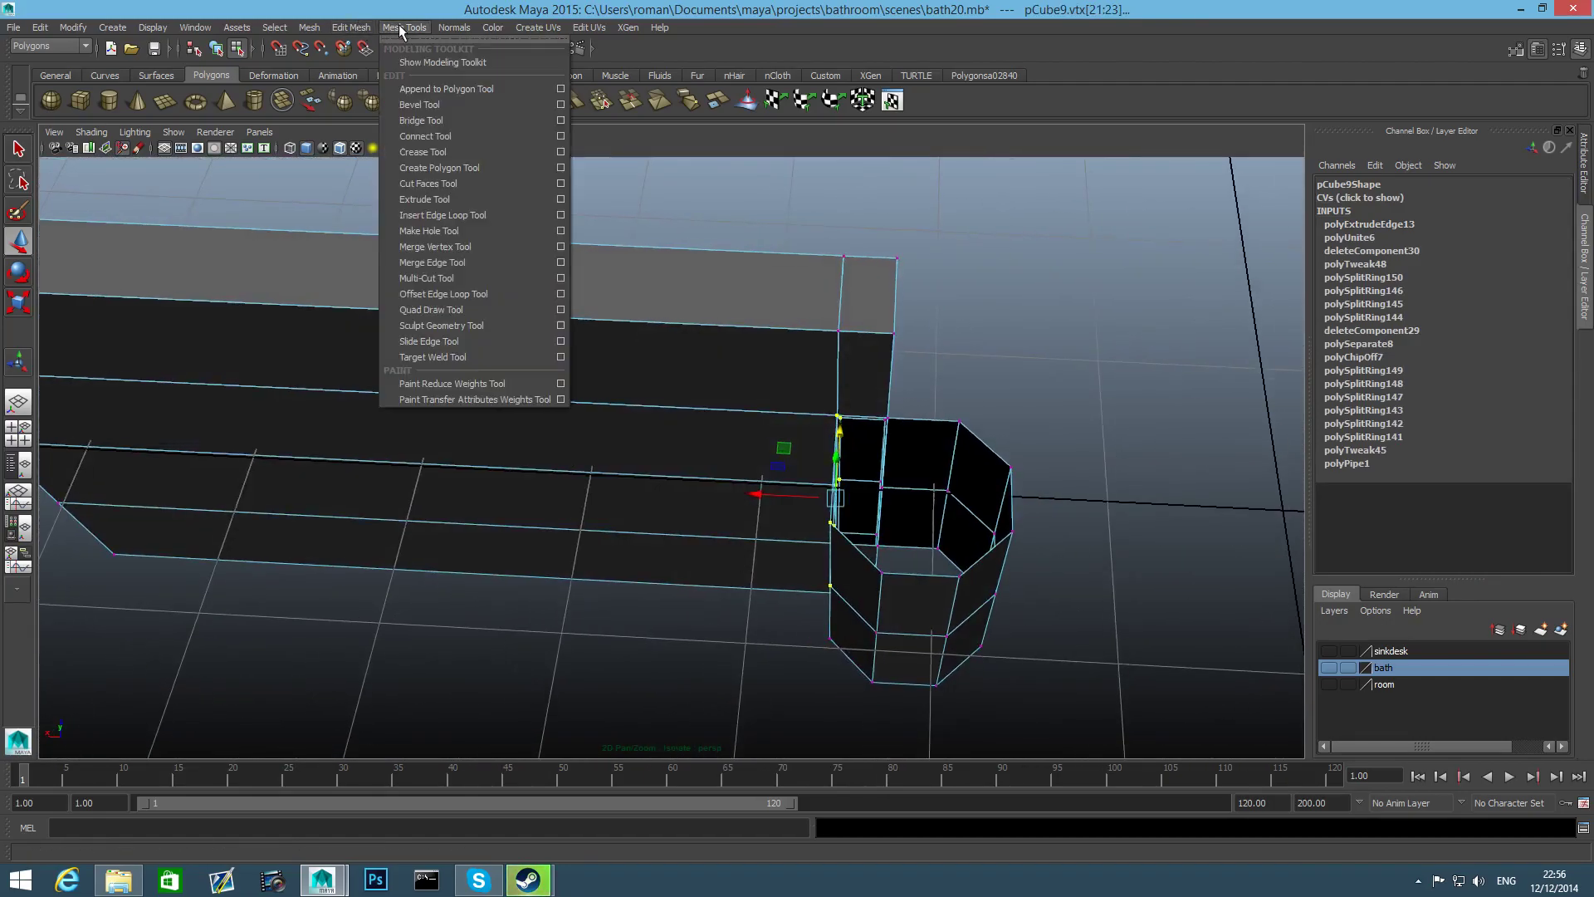
{"action": "mouse_move", "coordinate": [359, 33]}
{"action": "left_click", "coordinate": [372, 66]}
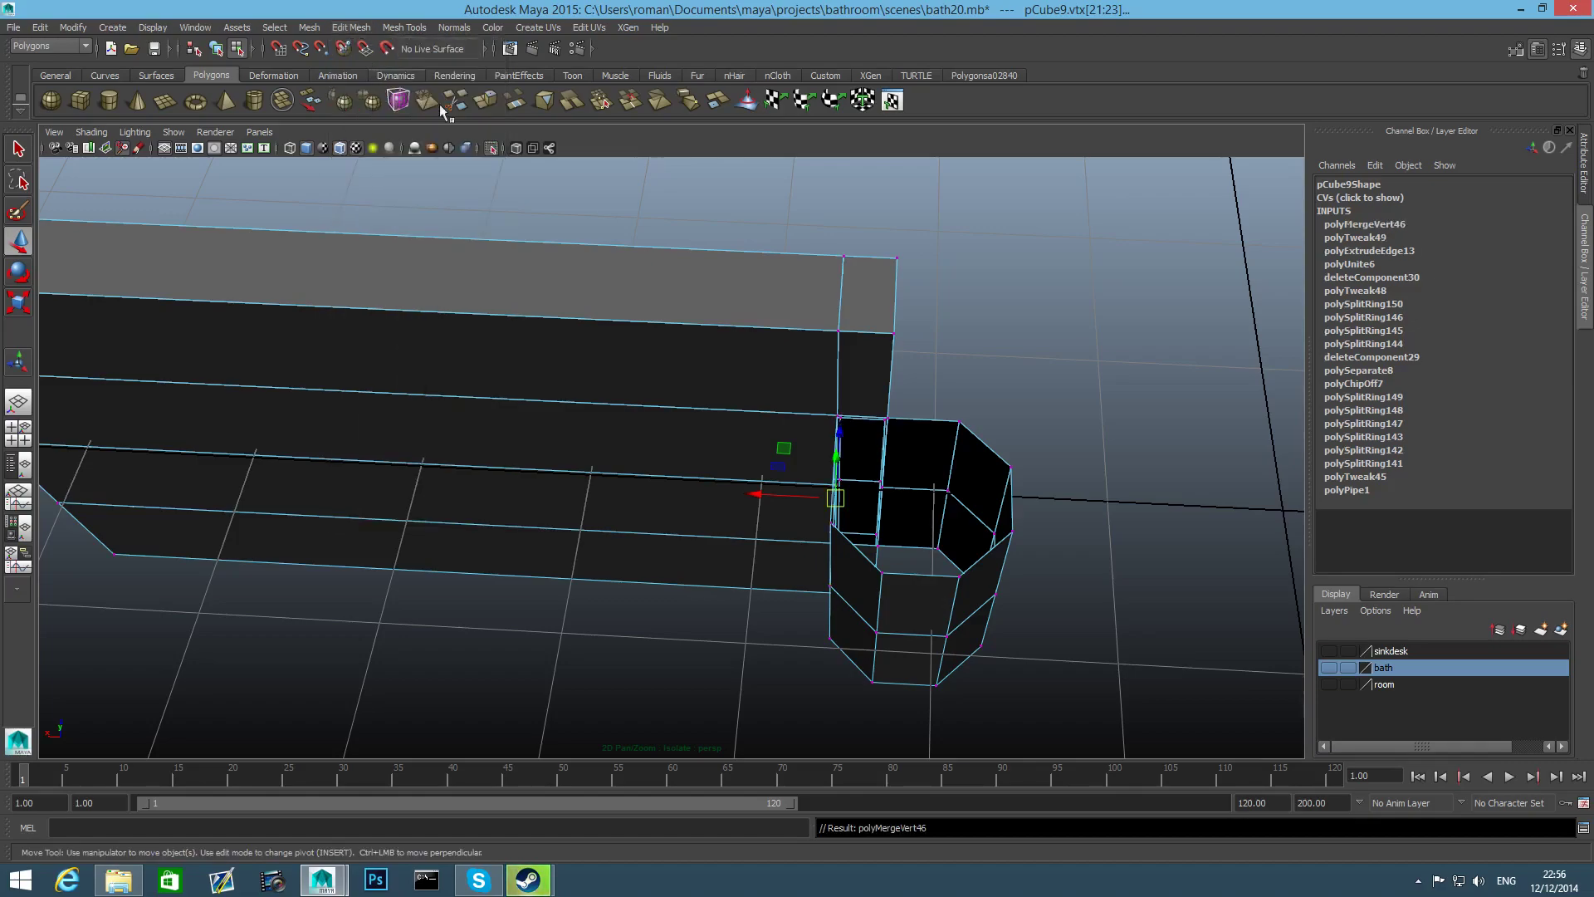
Merge the vertices along the slab's end corner where it touches the pipe section, and return to object selection
{"action": "left_click_drag", "start_coordinate": [826, 443], "coordinate": [802, 521], "text": "alt"}
{"action": "left_click_drag", "start_coordinate": [870, 581], "coordinate": [932, 540]}
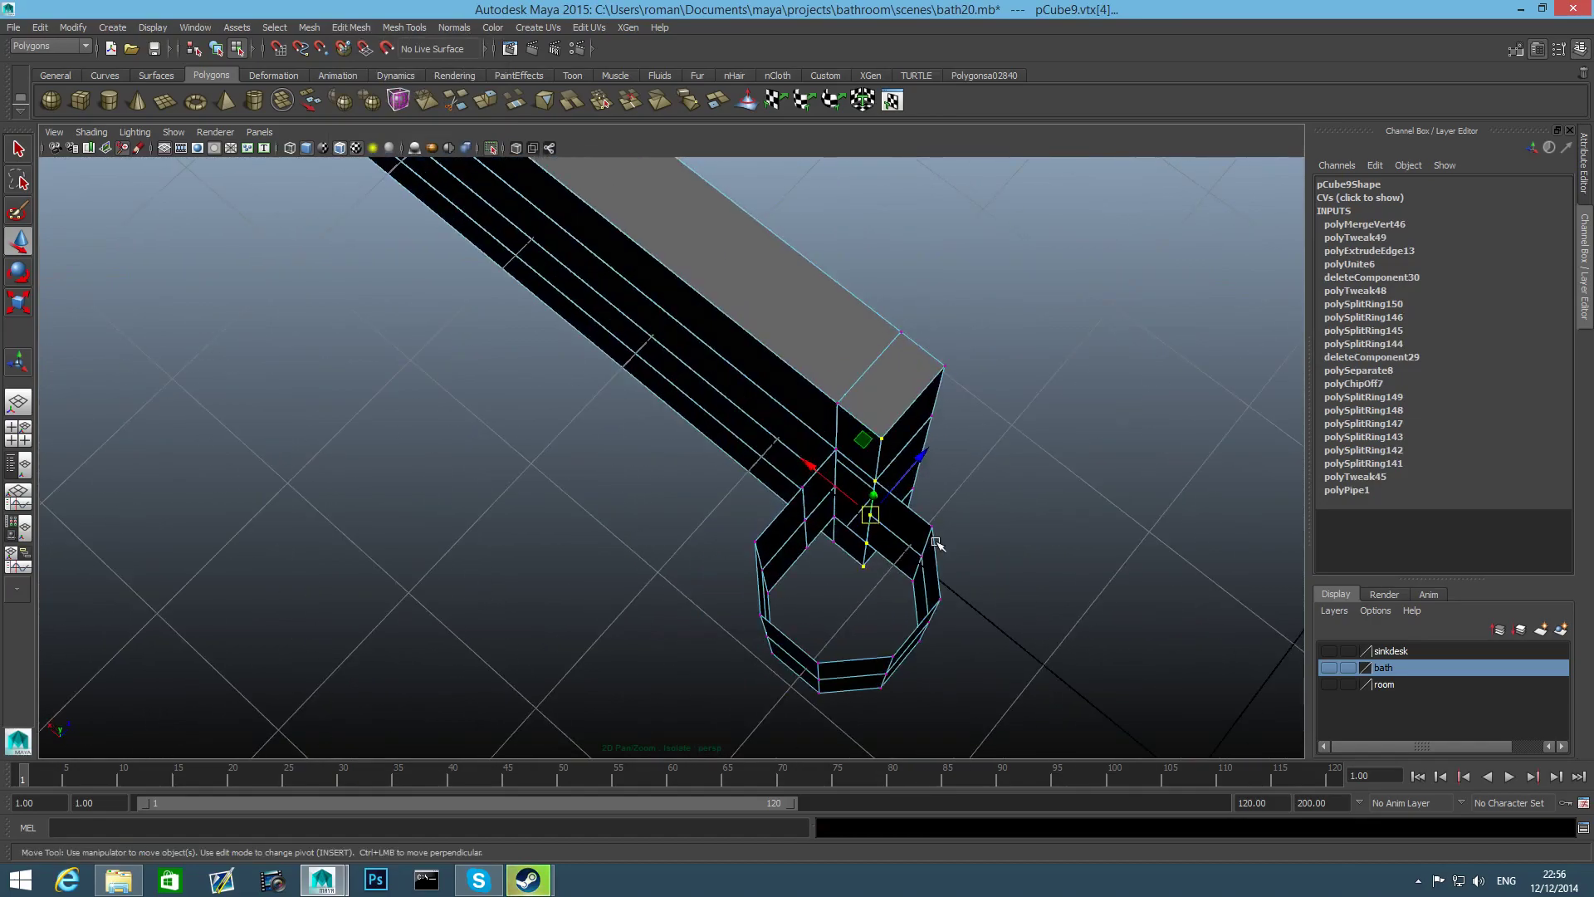
{"action": "key", "text": "g"}
{"action": "left_click_drag", "start_coordinate": [1077, 543], "coordinate": [1141, 510], "text": "alt"}
{"action": "key", "text": "F8"}
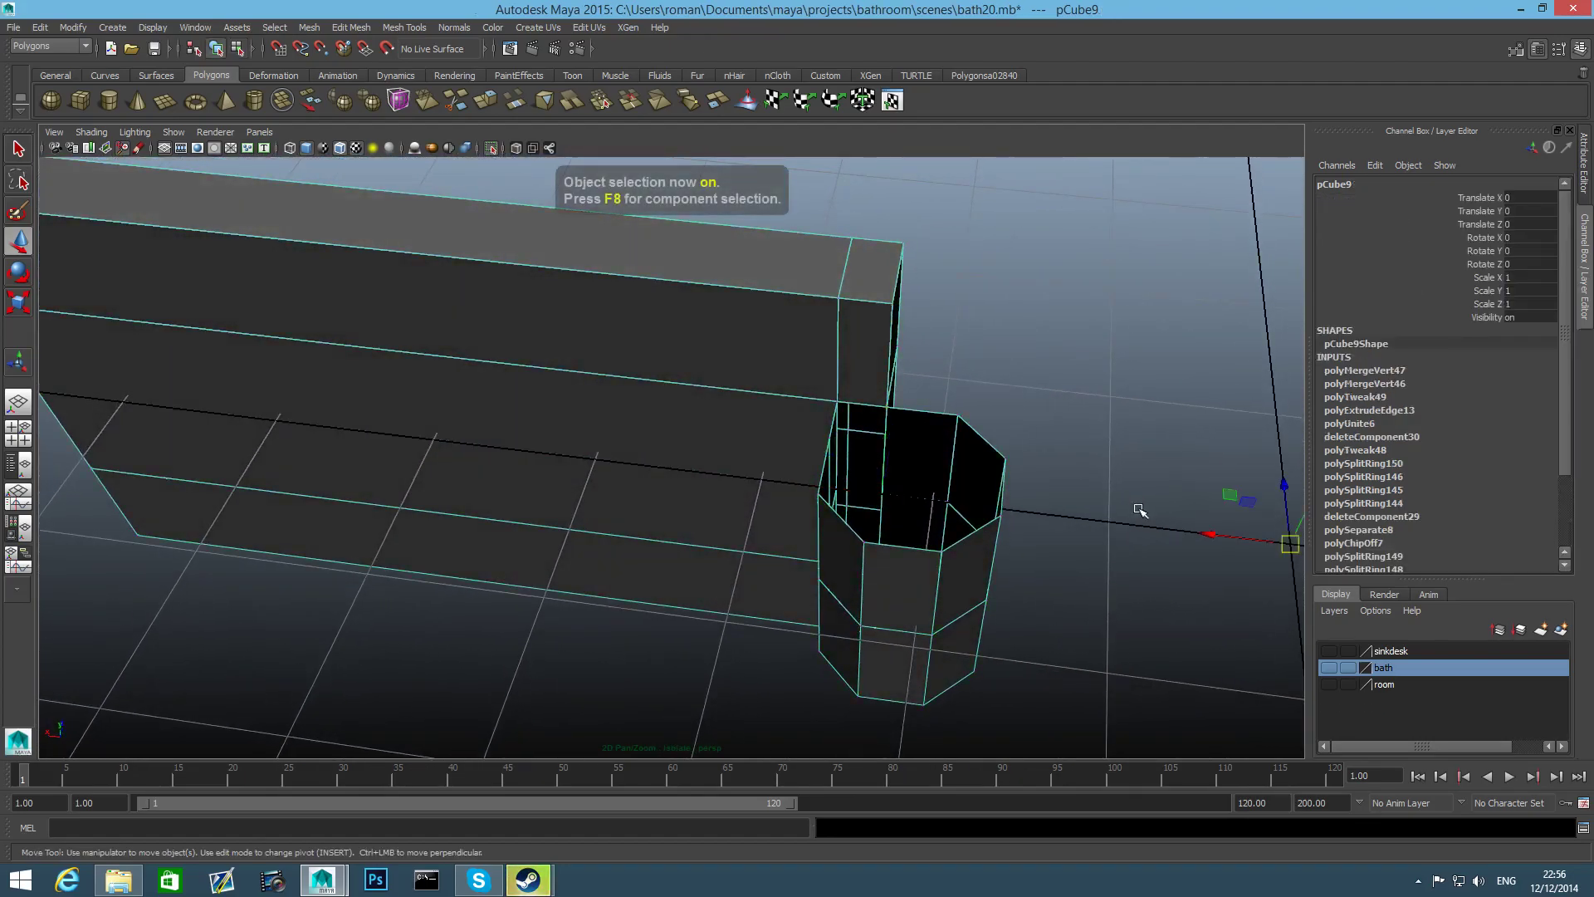
Isolate the joined slab mesh together with the middle inner pipe section
{"action": "left_click_drag", "start_coordinate": [971, 495], "coordinate": [1029, 457], "text": "alt"}
{"action": "left_click", "coordinate": [495, 152]}
{"action": "left_click_drag", "start_coordinate": [761, 330], "coordinate": [946, 481], "text": "alt"}
{"action": "left_click", "coordinate": [943, 585]}
{"action": "left_click_drag", "start_coordinate": [943, 584], "coordinate": [905, 513], "text": "alt"}
{"action": "left_click", "coordinate": [491, 148]}
{"action": "left_click", "coordinate": [751, 448]}
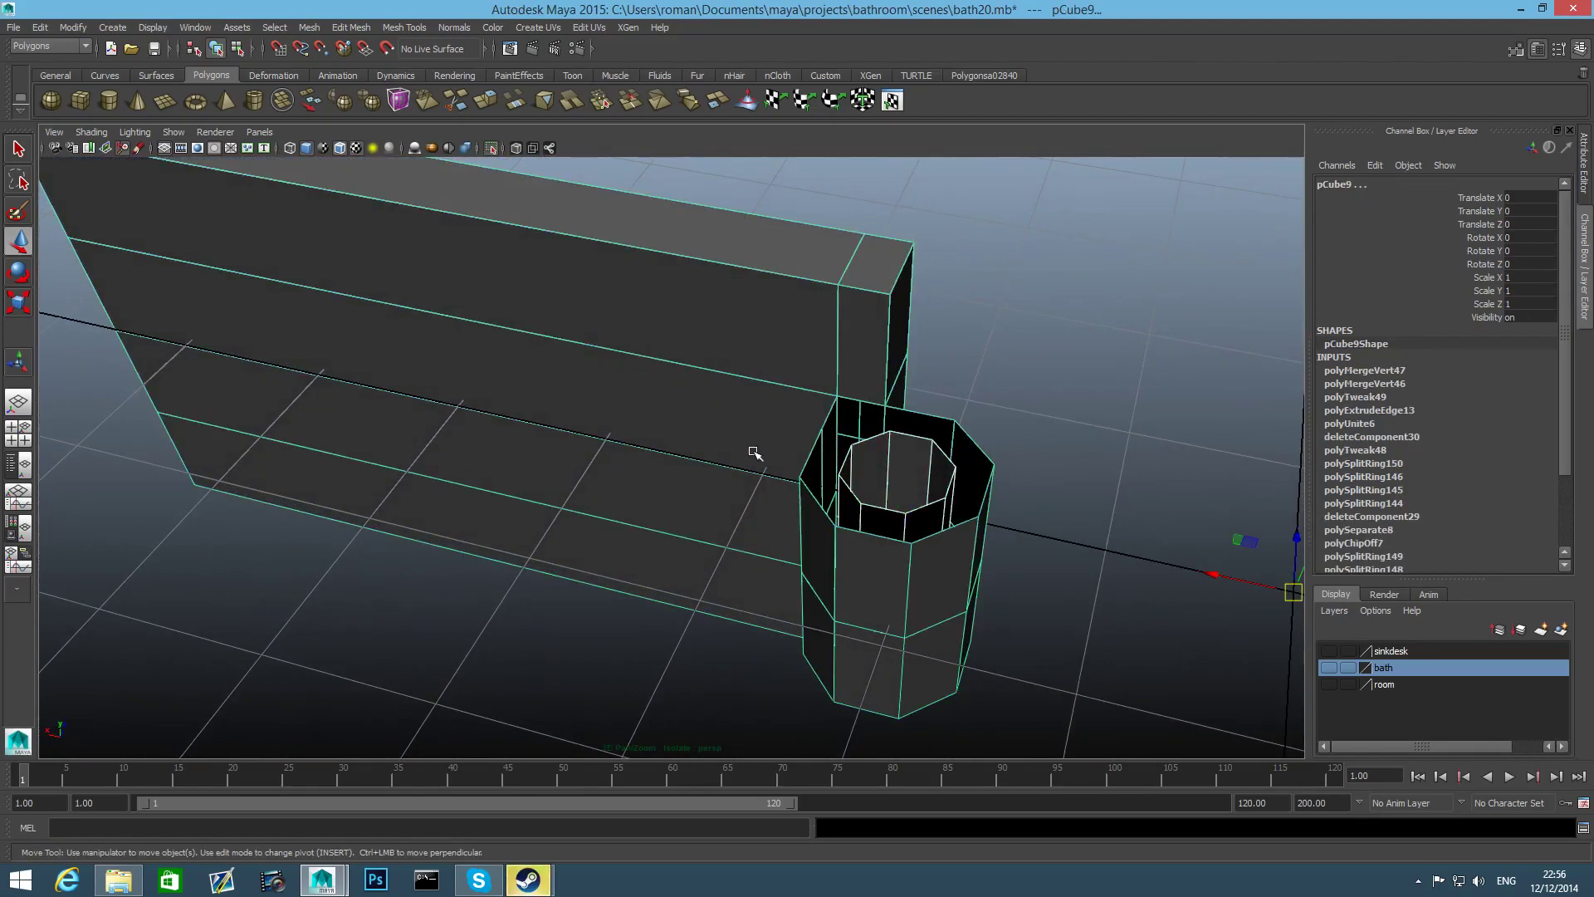
Combine the inner pipe section with the slab mesh and isolate the combined result
{"action": "left_click", "coordinate": [309, 27]}
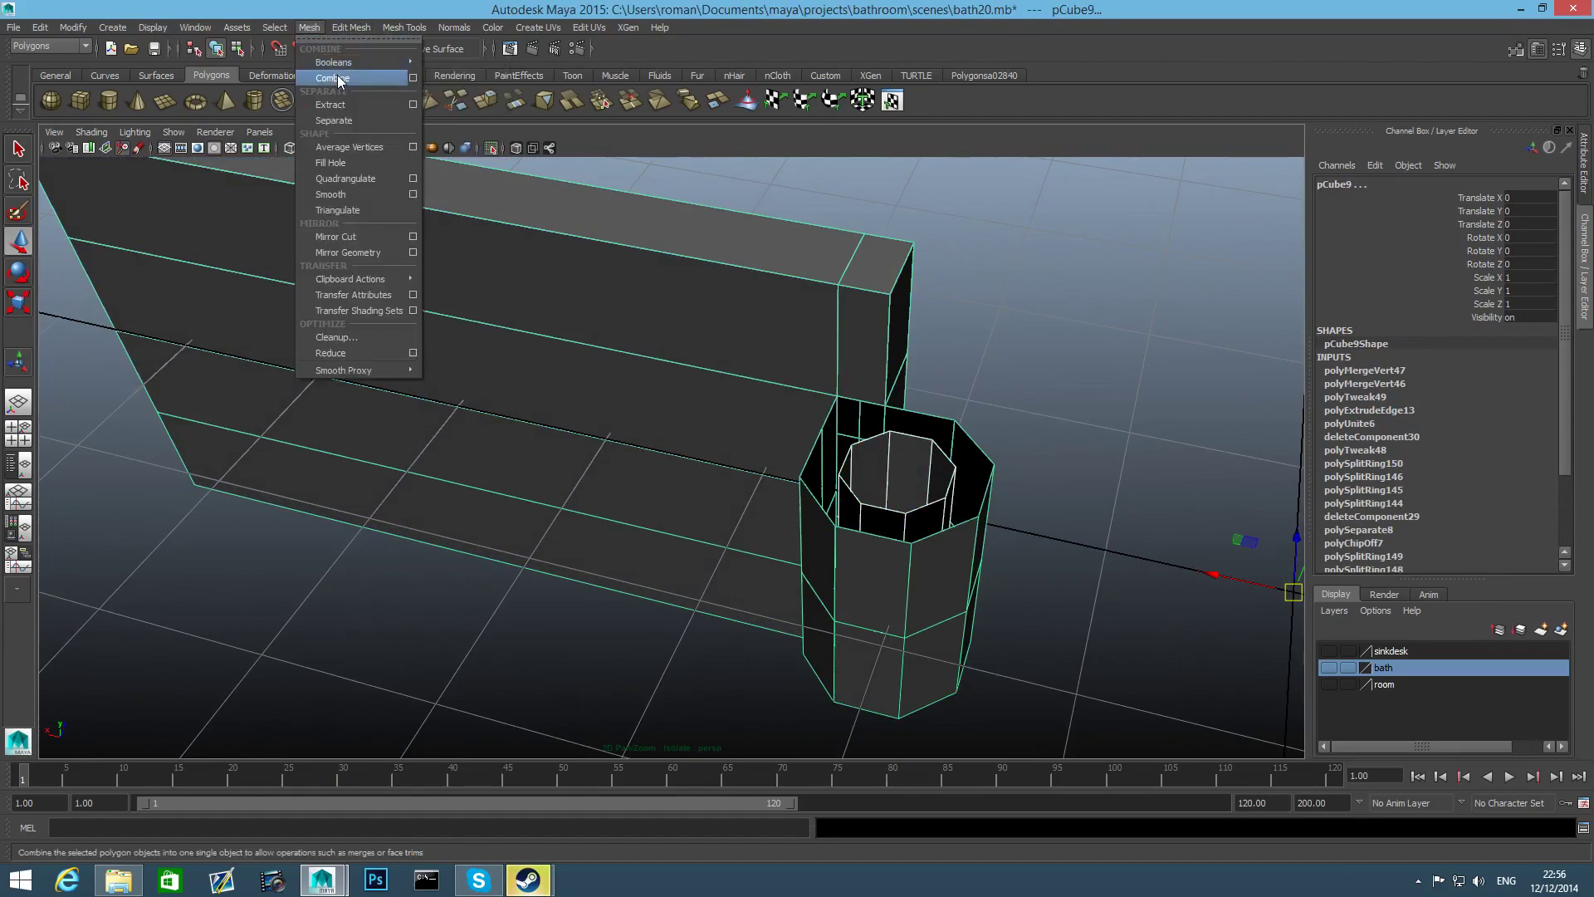
{"action": "left_click", "coordinate": [333, 60]}
{"action": "left_click", "coordinate": [493, 147]}
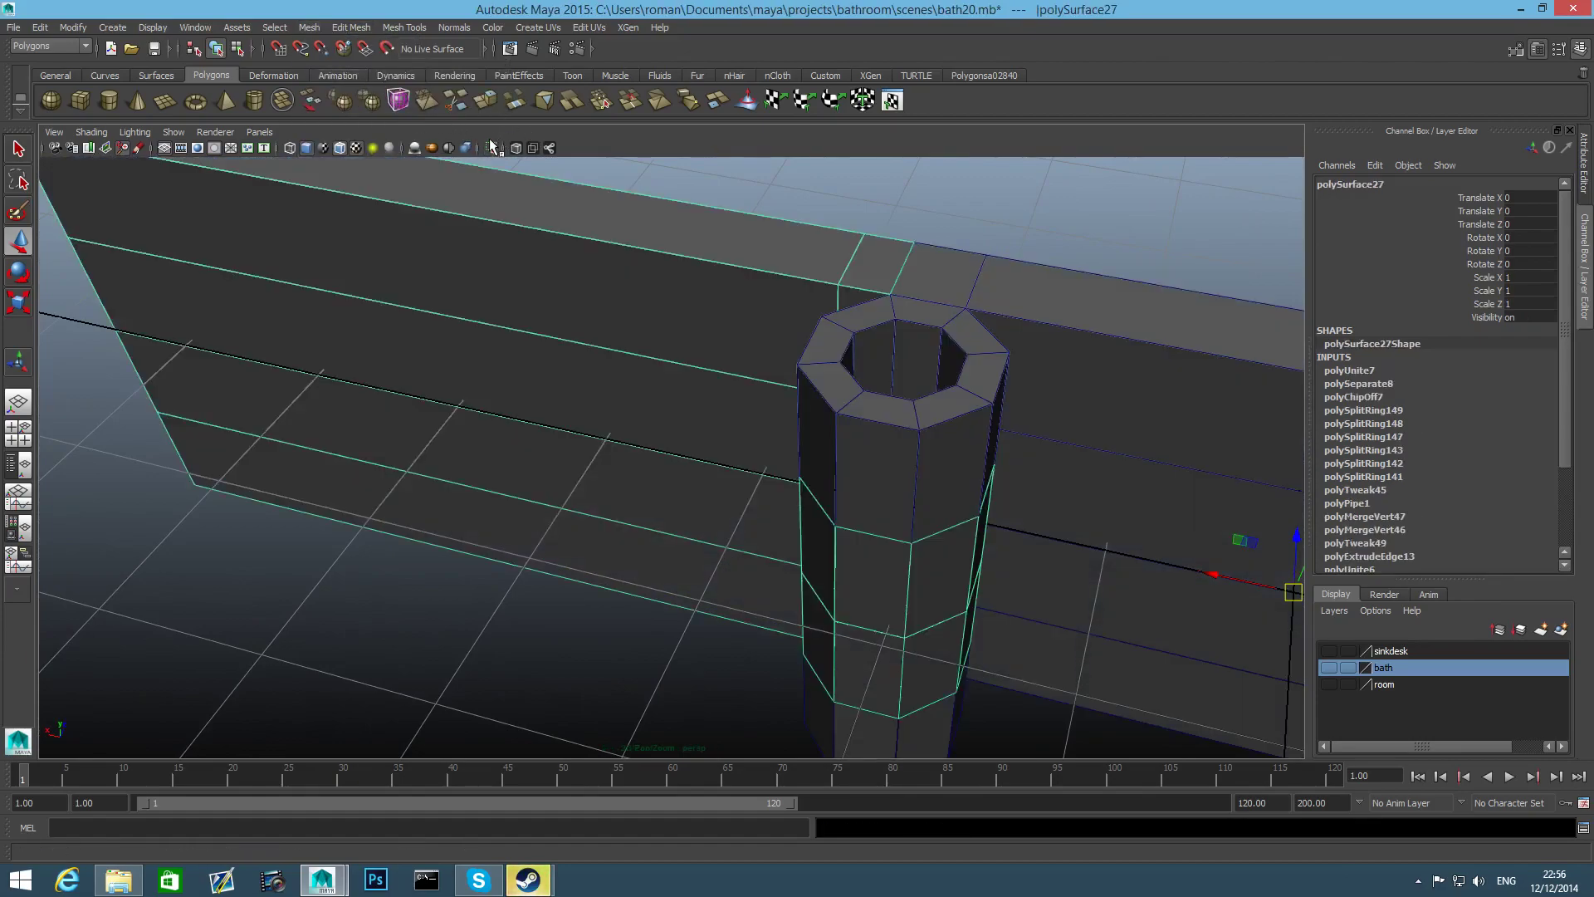
{"action": "left_click", "coordinate": [497, 147]}
Extrude the inner edge loop at the middle ring's open upper end and scale it outward toward the rim
{"action": "left_click_drag", "start_coordinate": [783, 473], "coordinate": [749, 549], "text": "alt"}
{"action": "right_click_drag", "start_coordinate": [863, 581], "coordinate": [930, 591], "text": "alt"}
{"action": "left_click_drag", "start_coordinate": [929, 590], "coordinate": [801, 559], "text": "alt"}
{"action": "right_click", "coordinate": [800, 460]}
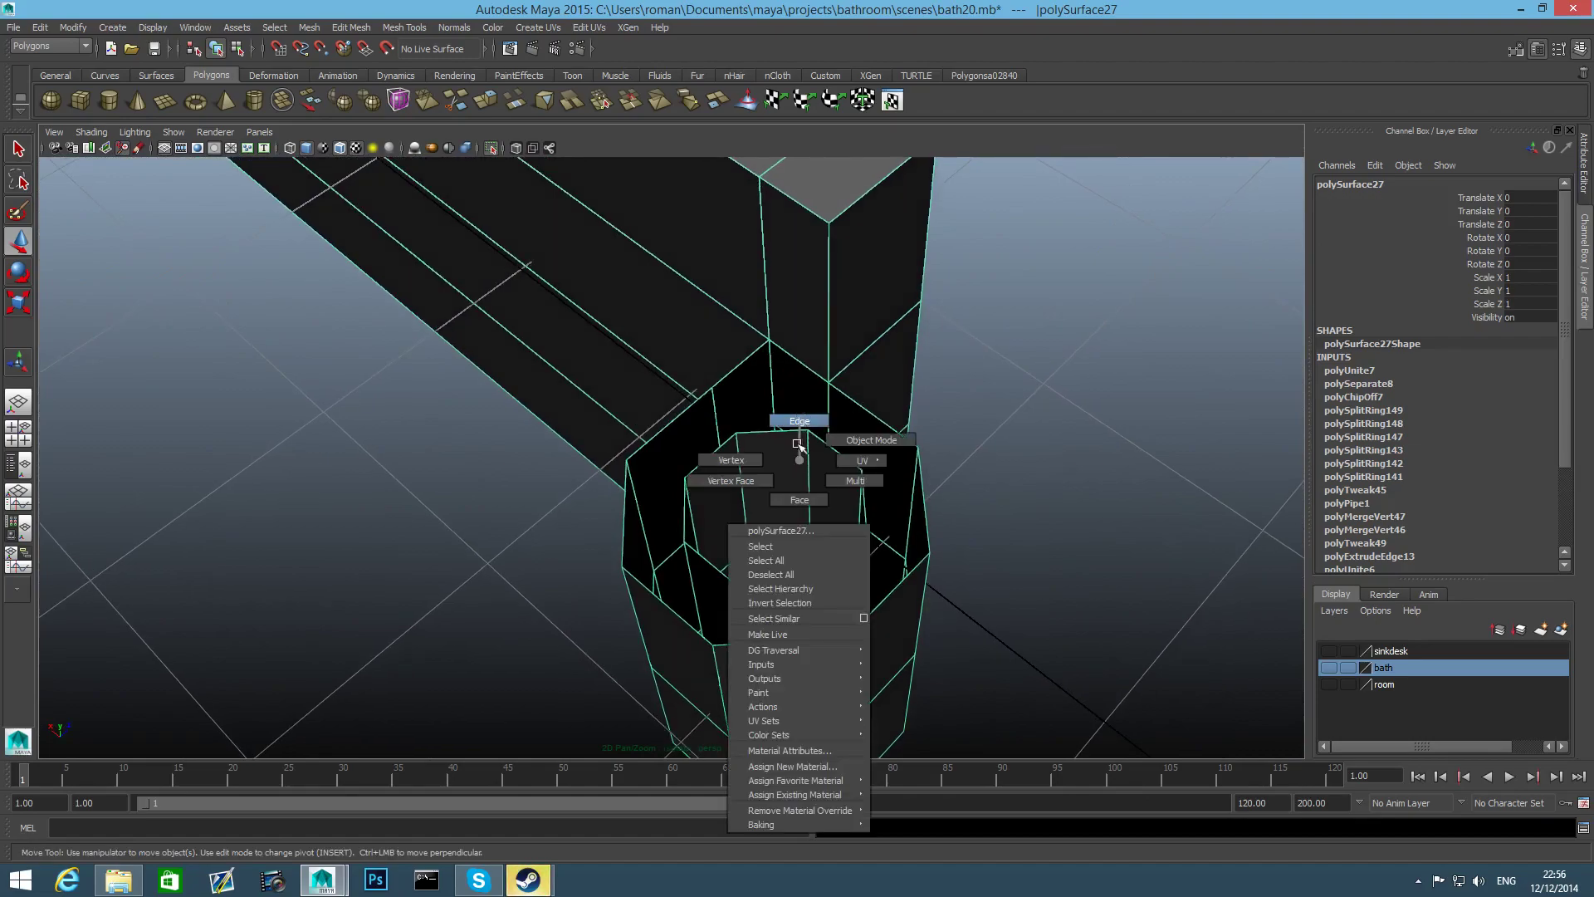
{"action": "left_click", "coordinate": [799, 421]}
{"action": "left_click", "coordinate": [825, 450]}
{"action": "double_click", "coordinate": [835, 452]}
{"action": "key", "text": "f"}
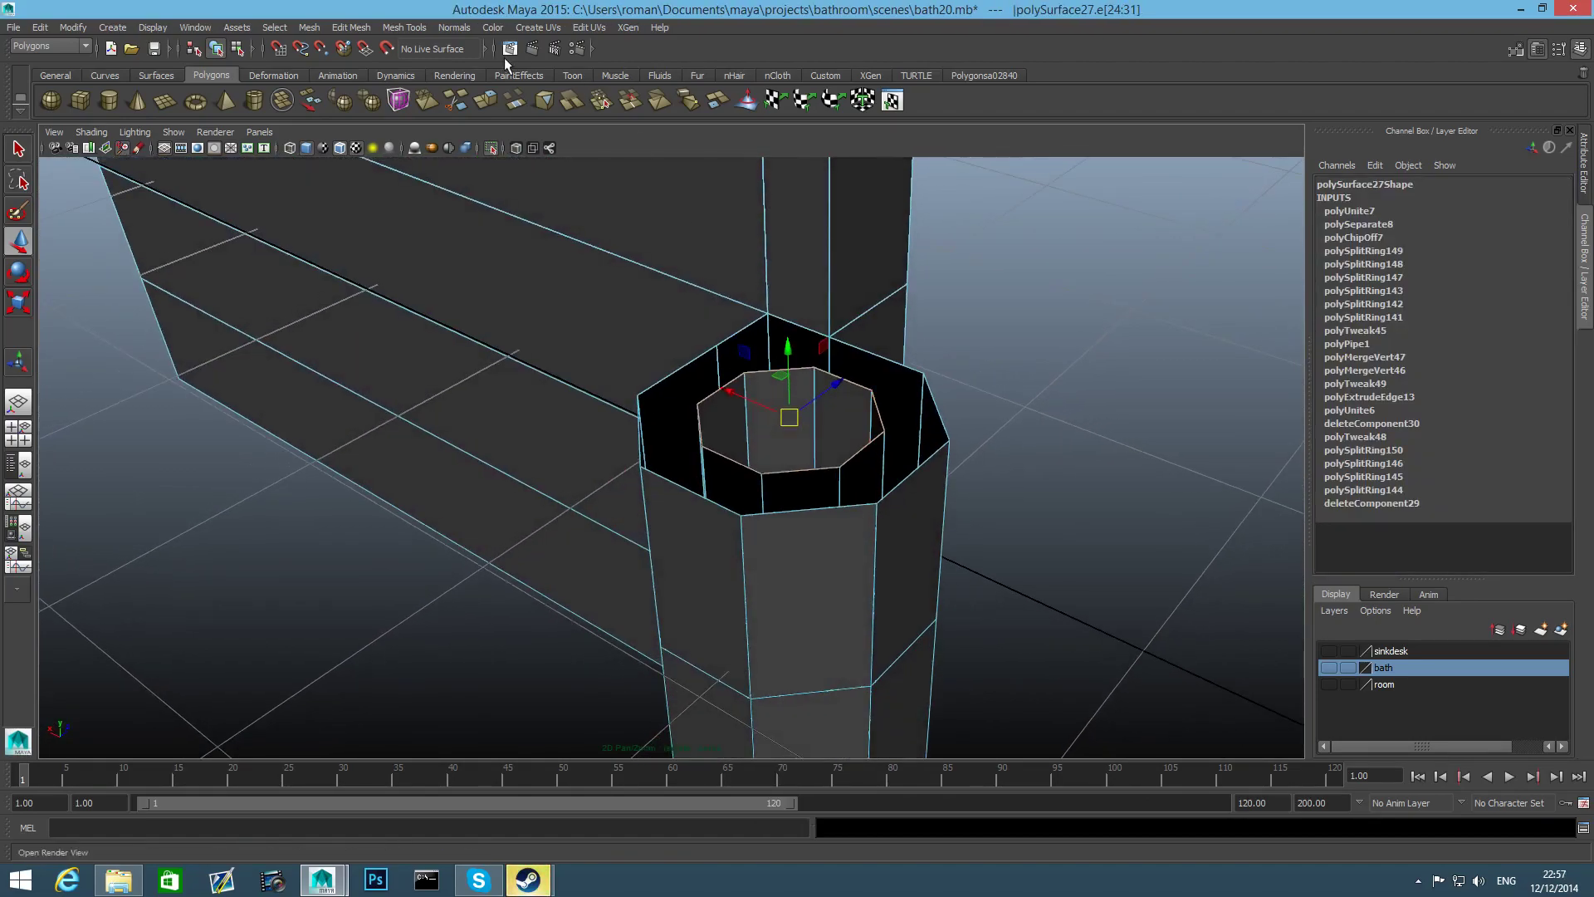
{"action": "left_click", "coordinate": [486, 98]}
{"action": "left_click", "coordinate": [790, 415]}
{"action": "left_click_drag", "start_coordinate": [791, 415], "coordinate": [925, 448]}
{"action": "left_click_drag", "start_coordinate": [813, 404], "coordinate": [740, 523], "text": "alt"}
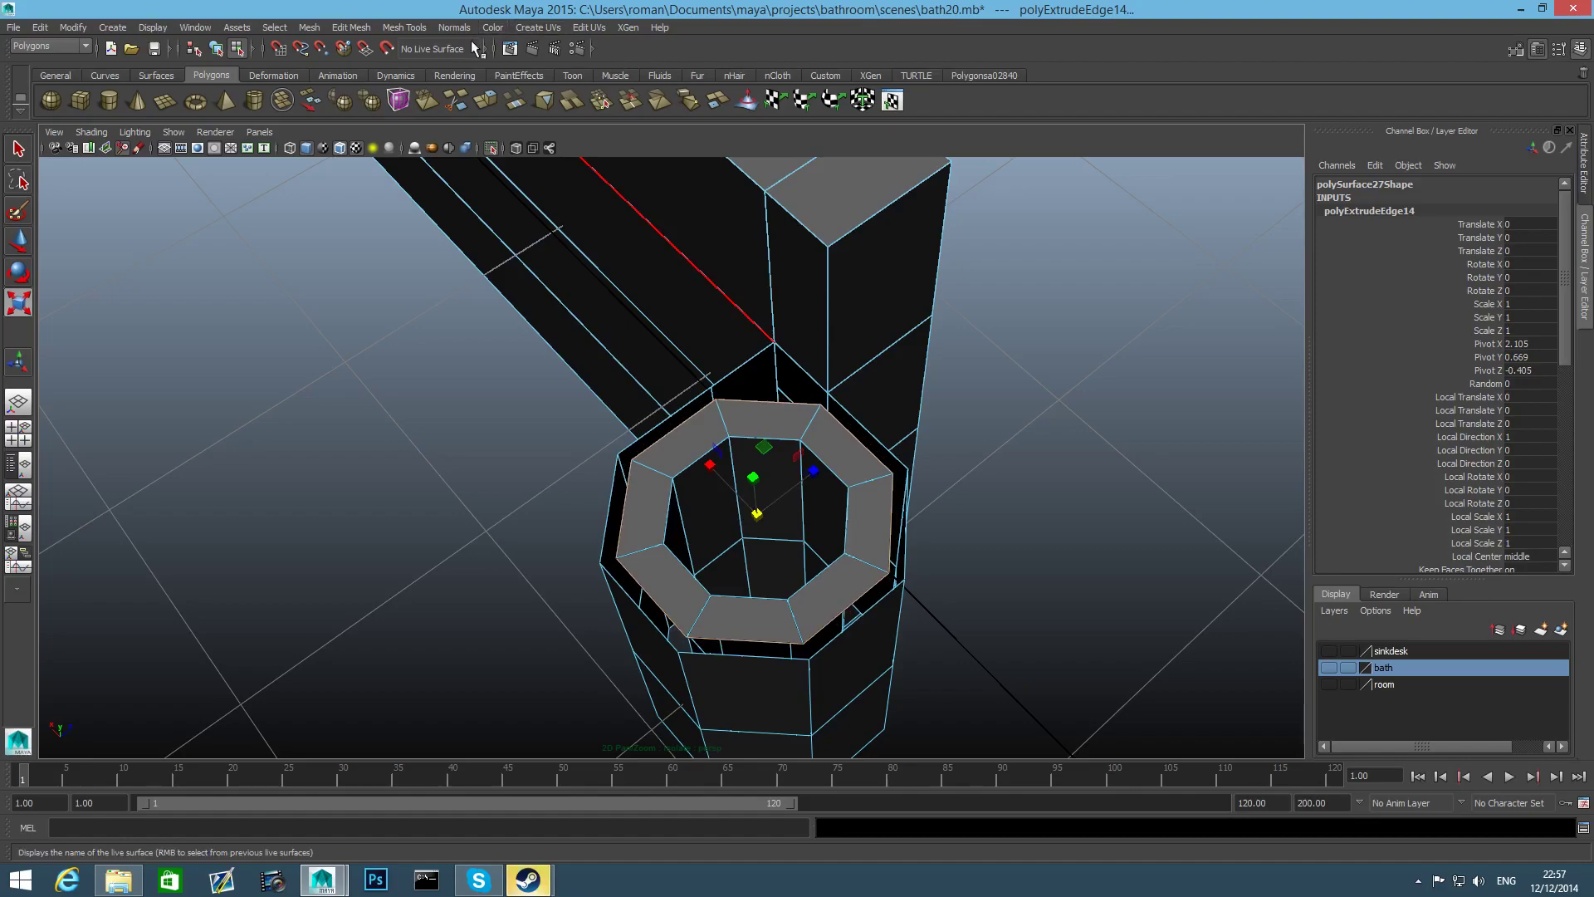
Merge the extruded ring's outer vertices with the matching rim vertices around the middle pipe section's first open end
{"action": "left_click", "coordinate": [404, 27]}
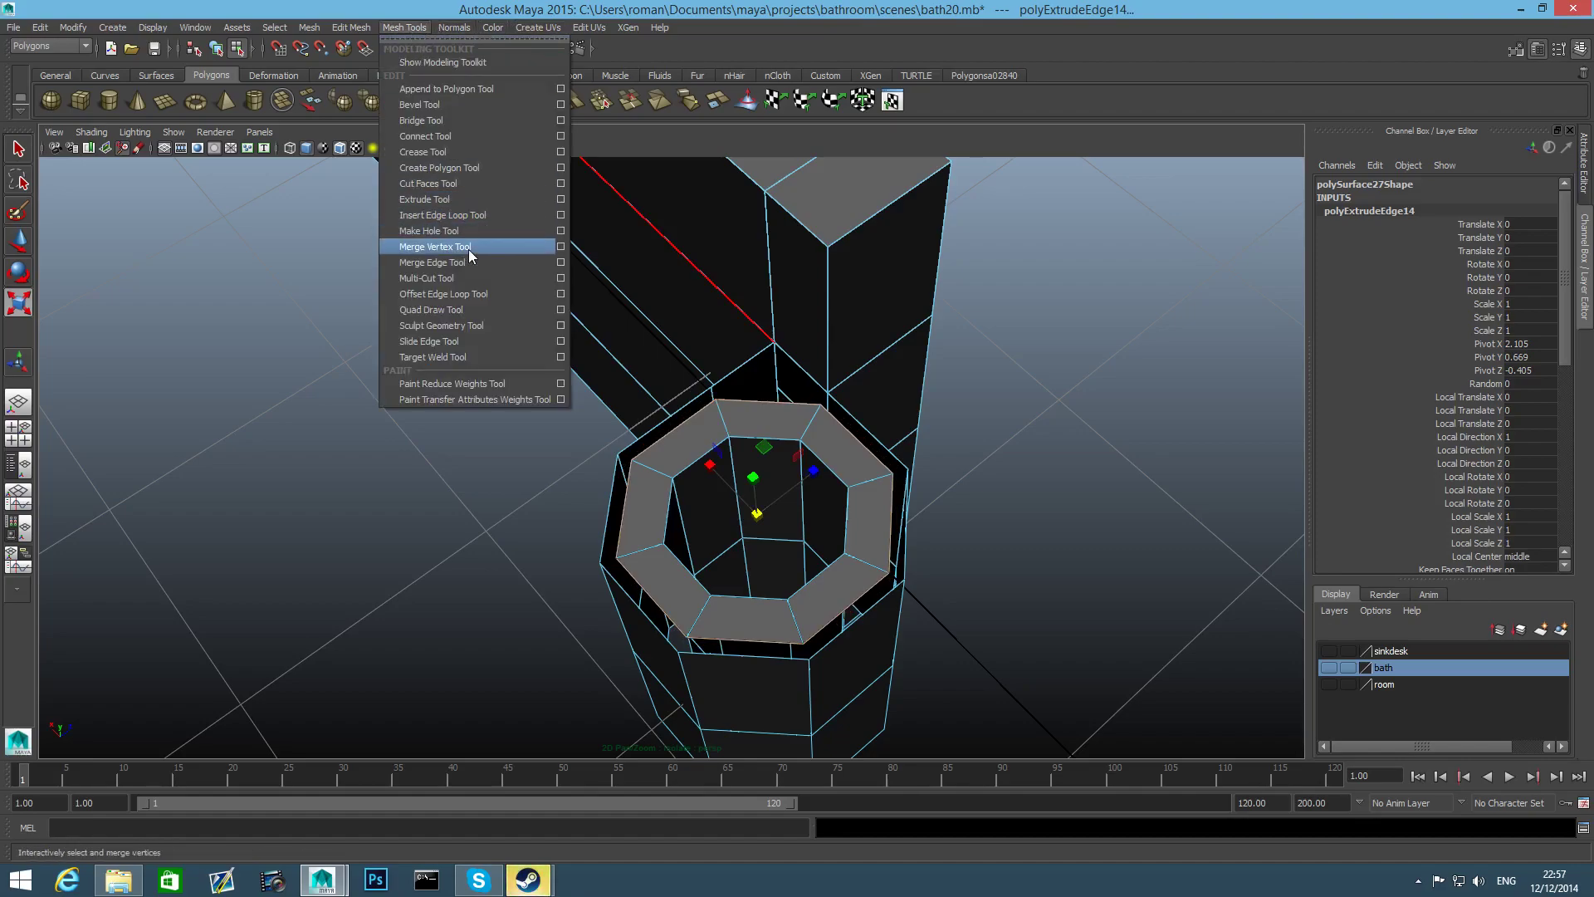
{"action": "left_click", "coordinate": [434, 247]}
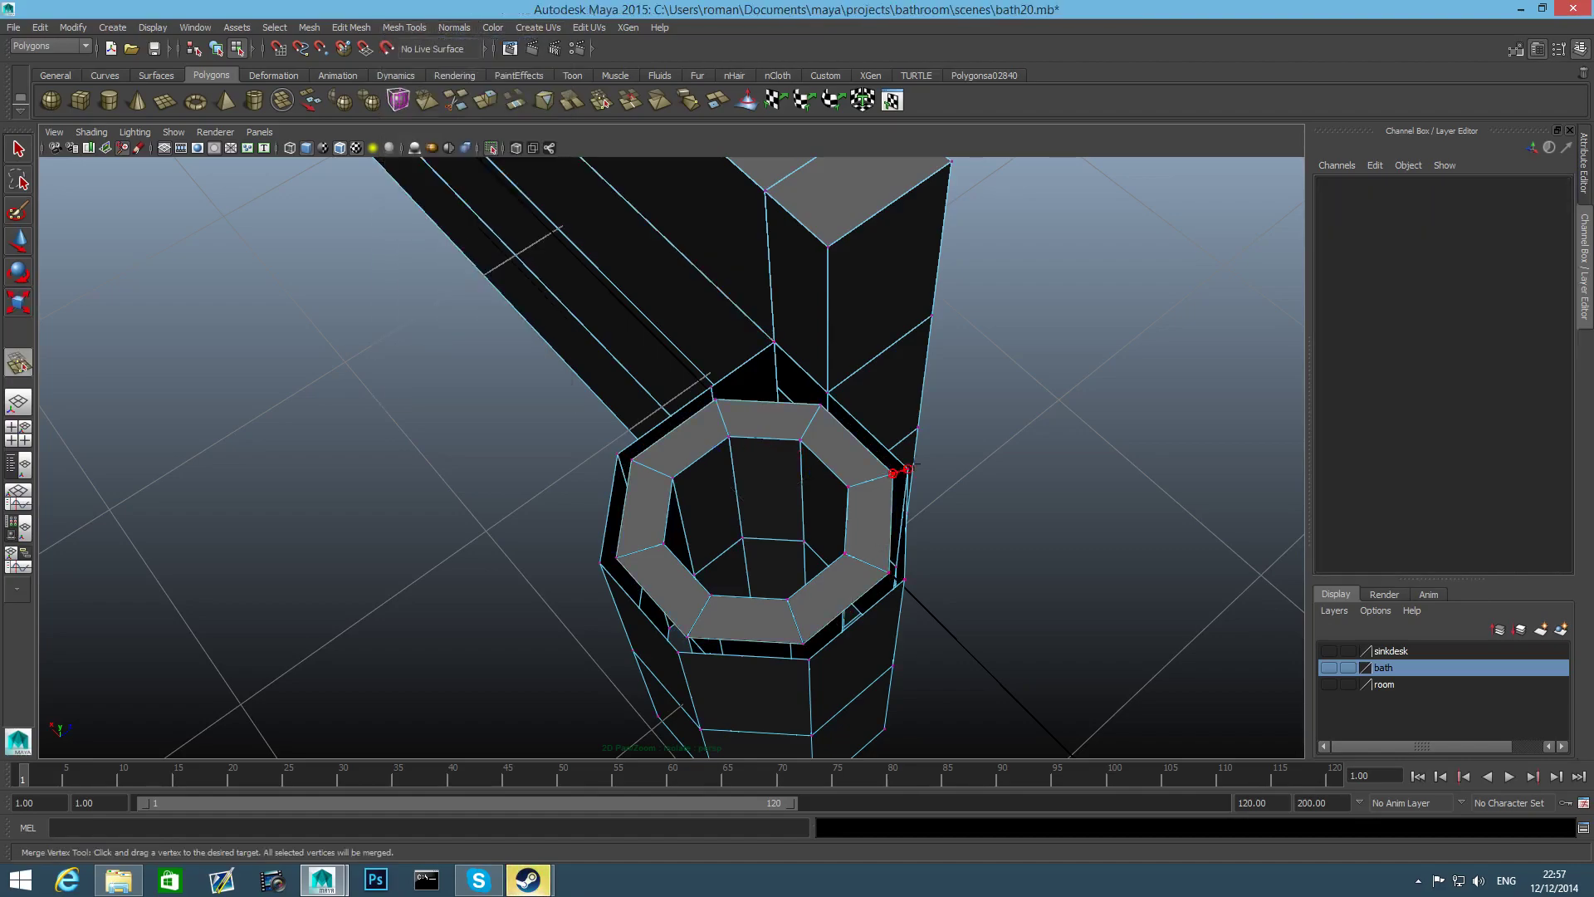
{"action": "left_click_drag", "start_coordinate": [909, 469], "coordinate": [907, 470]}
{"action": "mouse_move", "coordinate": [895, 566]}
{"action": "left_mouse_down"}
{"action": "mouse_move", "coordinate": [876, 546]}
{"action": "mouse_move", "coordinate": [903, 578]}
{"action": "left_mouse_up"}
{"action": "key", "text": "ctrl+z"}
{"action": "left_click_drag", "start_coordinate": [808, 659], "coordinate": [809, 659]}
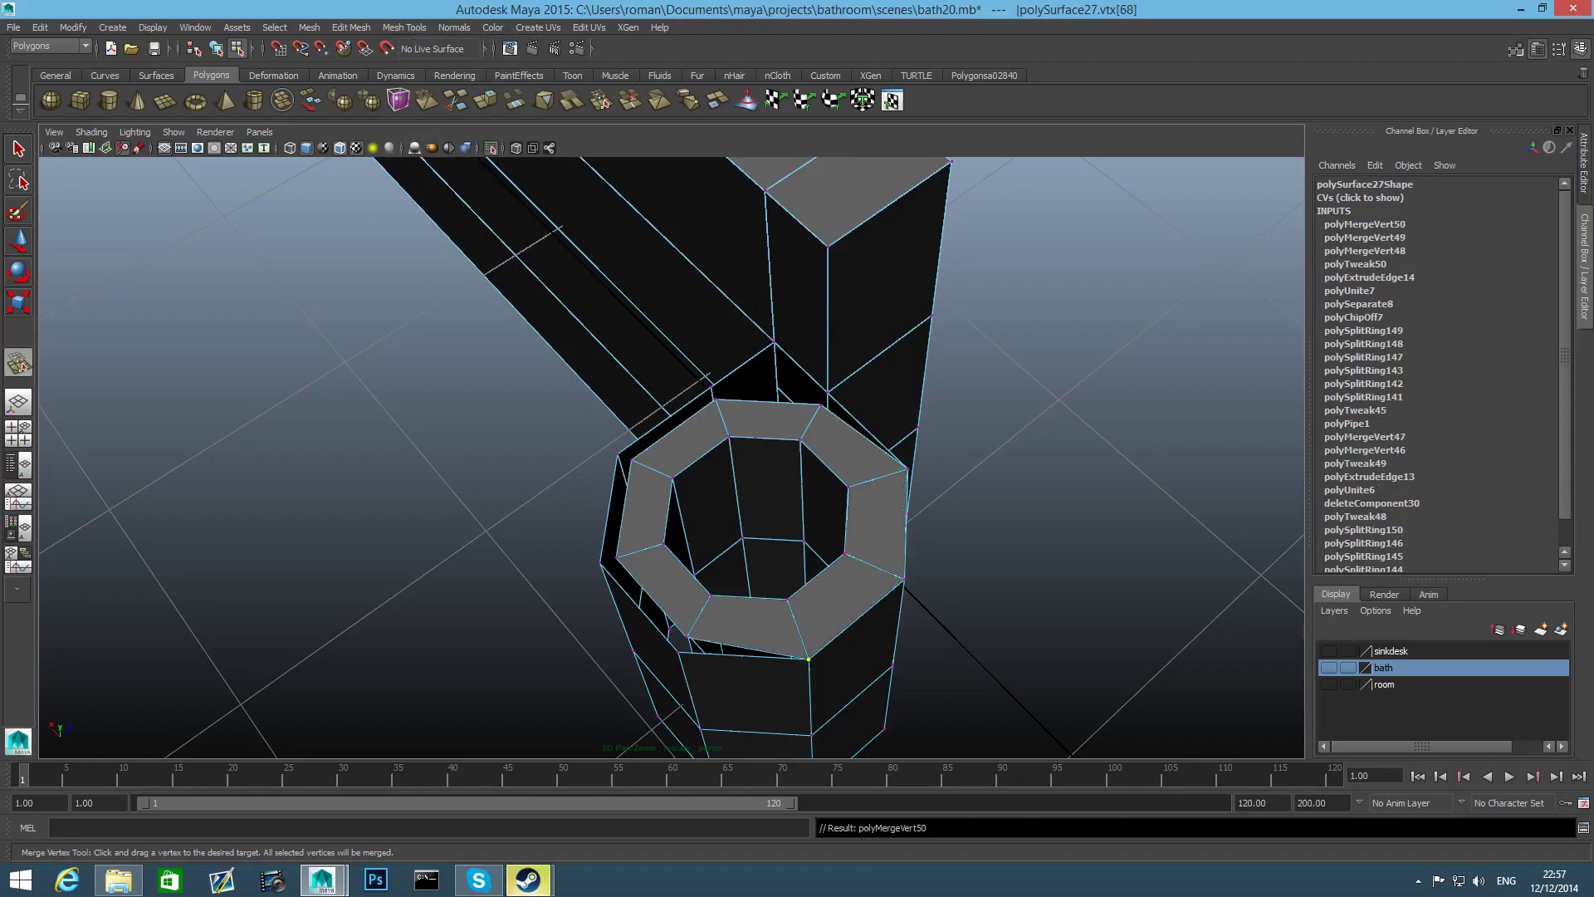
{"action": "left_click_drag", "start_coordinate": [681, 644], "coordinate": [679, 652]}
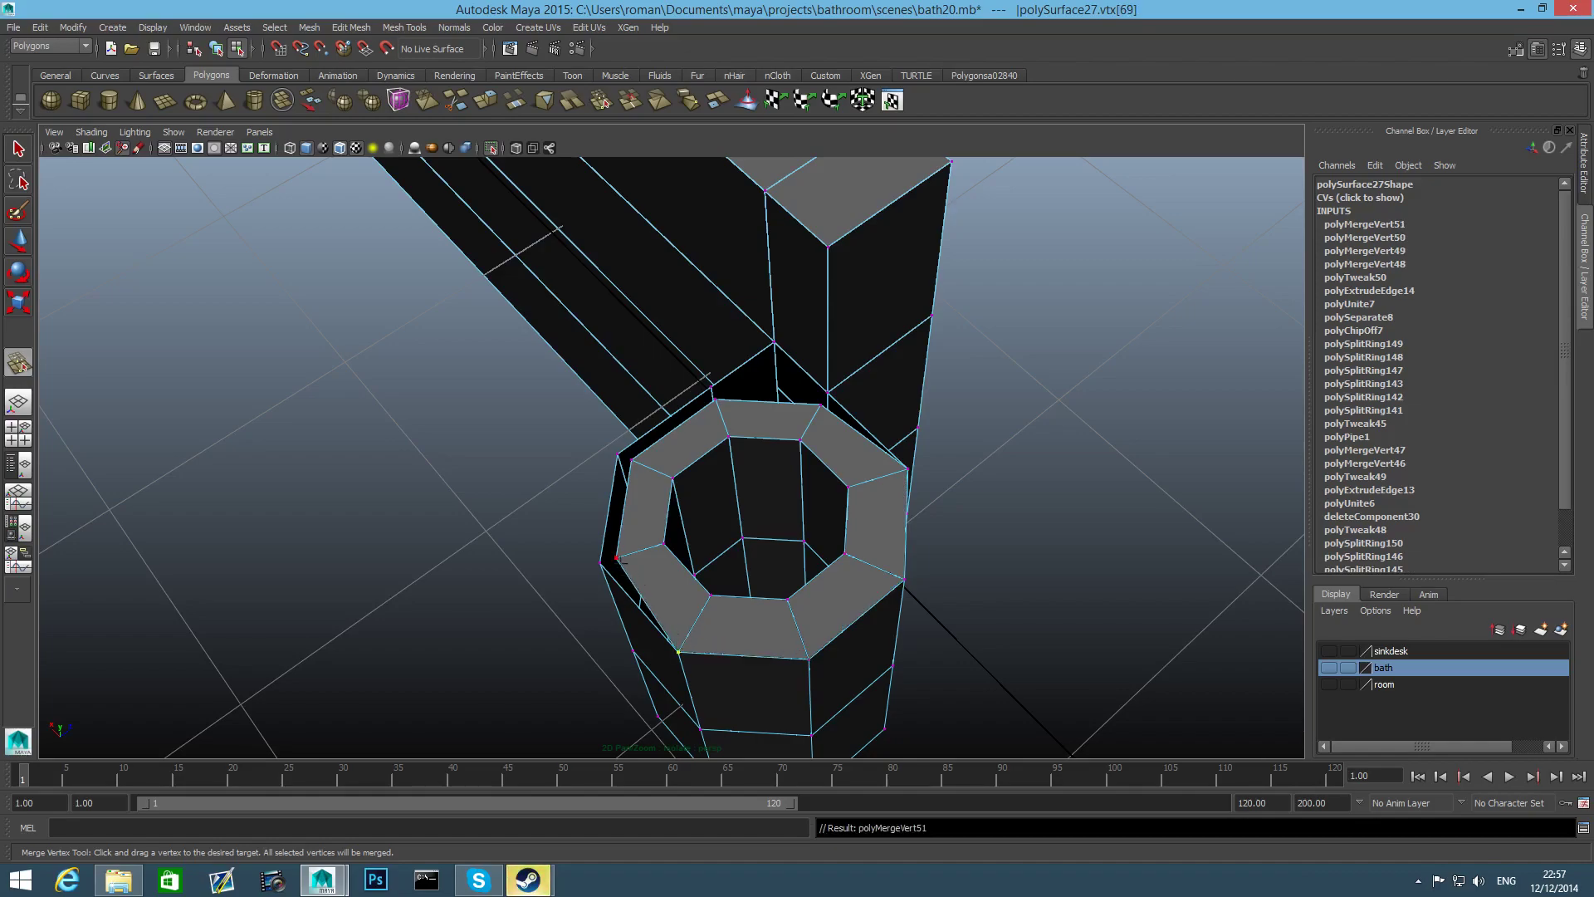
{"action": "left_click_drag", "start_coordinate": [621, 561], "coordinate": [600, 563]}
{"action": "left_click_drag", "start_coordinate": [633, 458], "coordinate": [617, 454]}
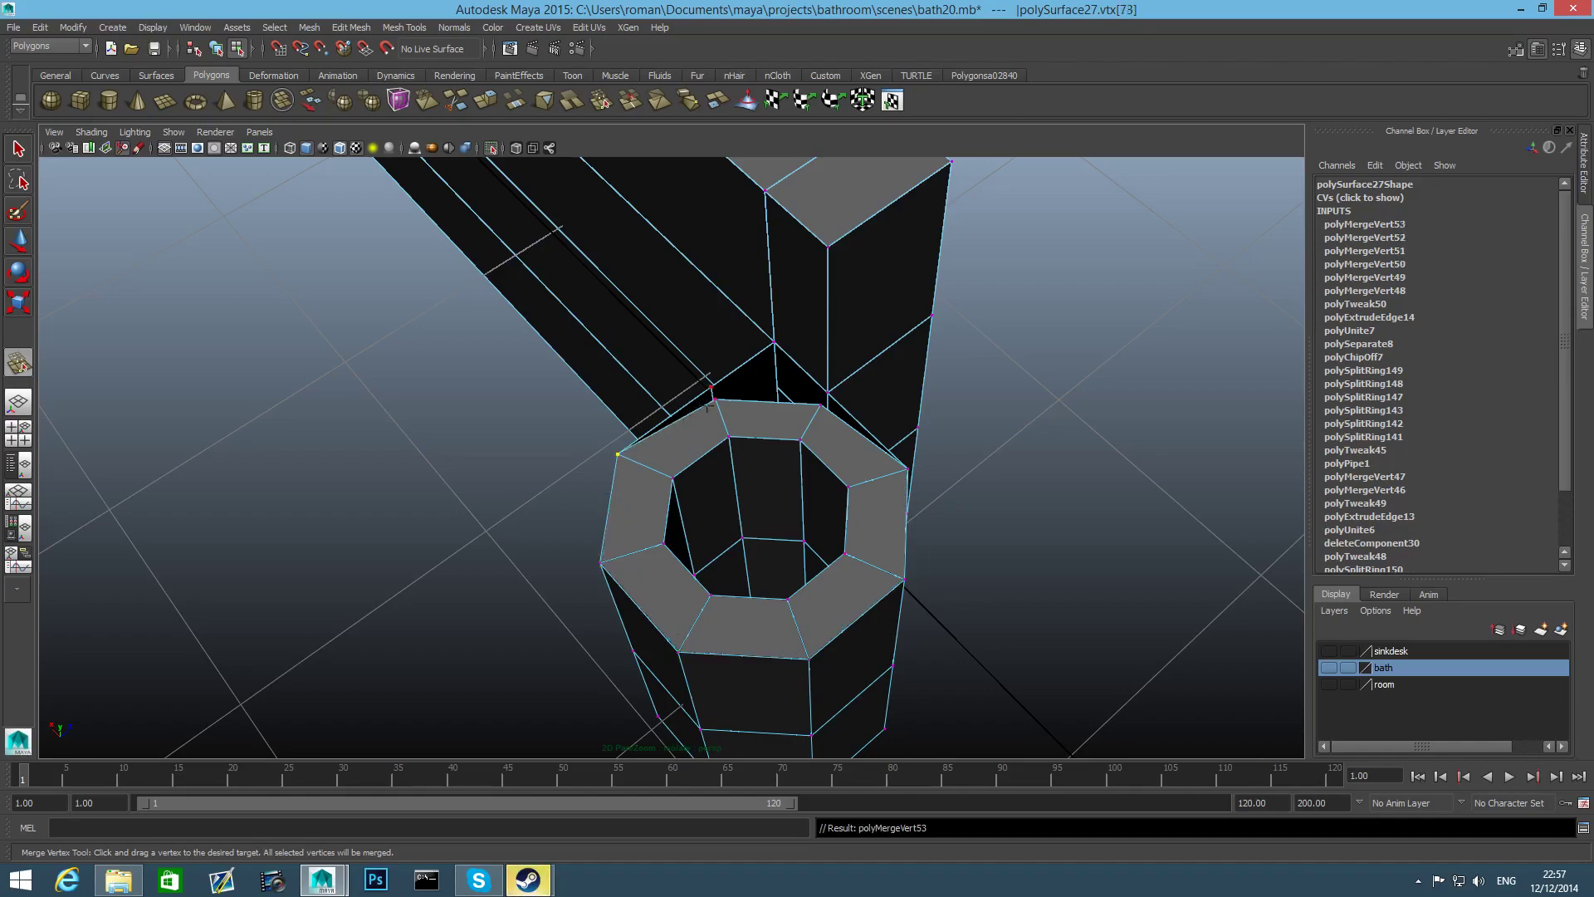
{"action": "left_click_drag", "start_coordinate": [715, 399], "coordinate": [711, 387]}
{"action": "left_click_drag", "start_coordinate": [820, 405], "coordinate": [683, 274]}
Extrude the inner edge loop at the pipe section's opposite open end and scale it outward toward the rim
{"action": "key", "text": "q"}
{"action": "right_click_drag", "start_coordinate": [917, 413], "coordinate": [930, 375]}
{"action": "left_click", "coordinate": [930, 321]}
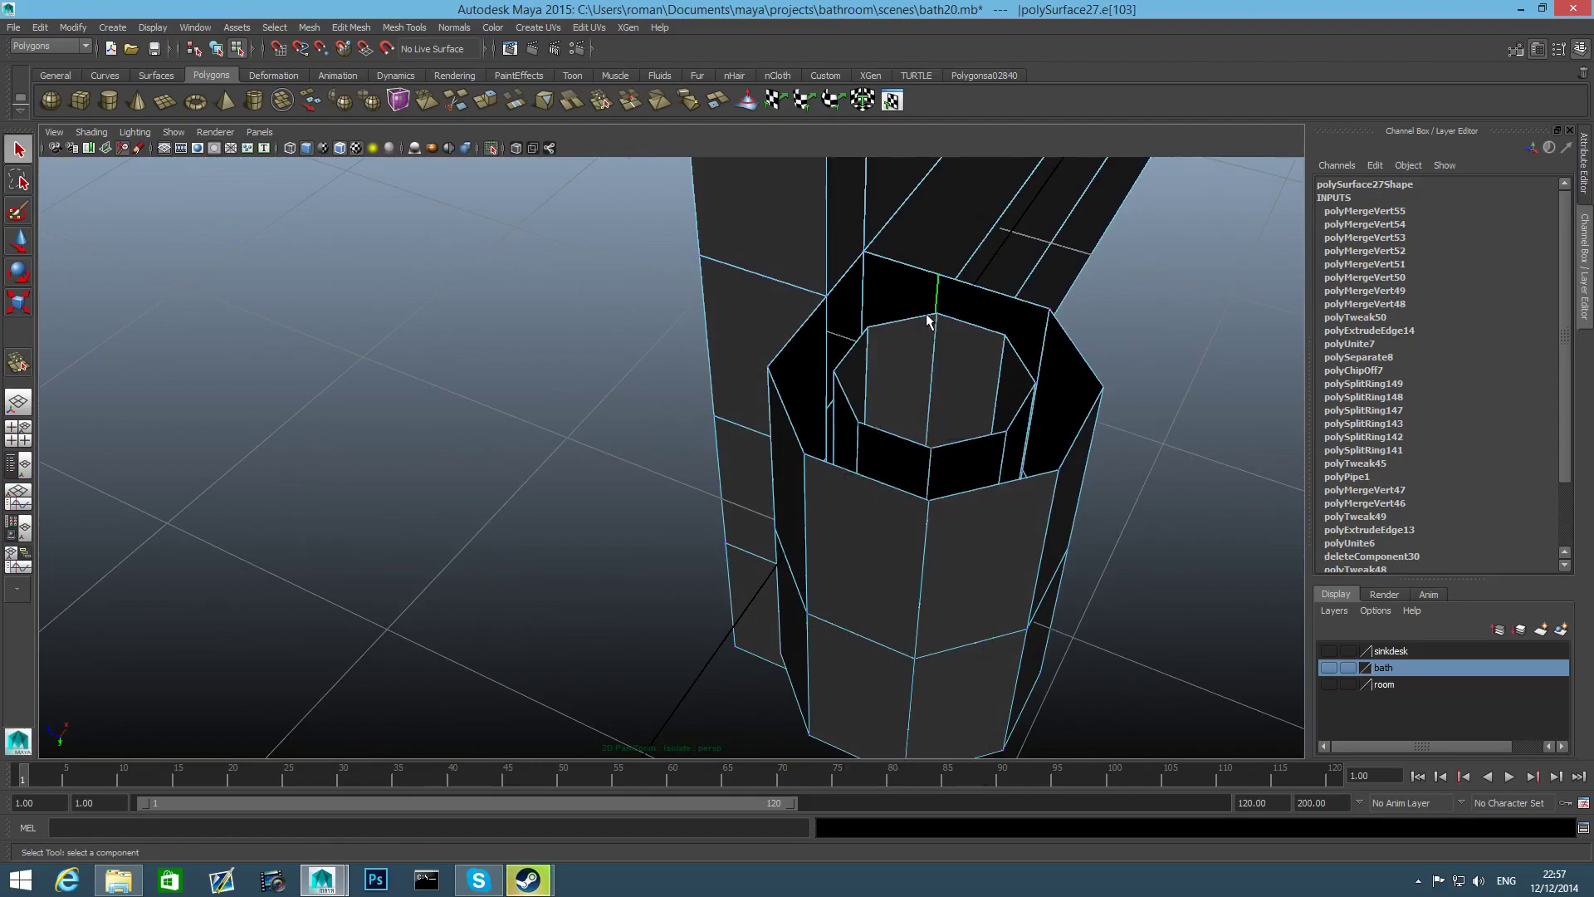
{"action": "double_click", "coordinate": [929, 322]}
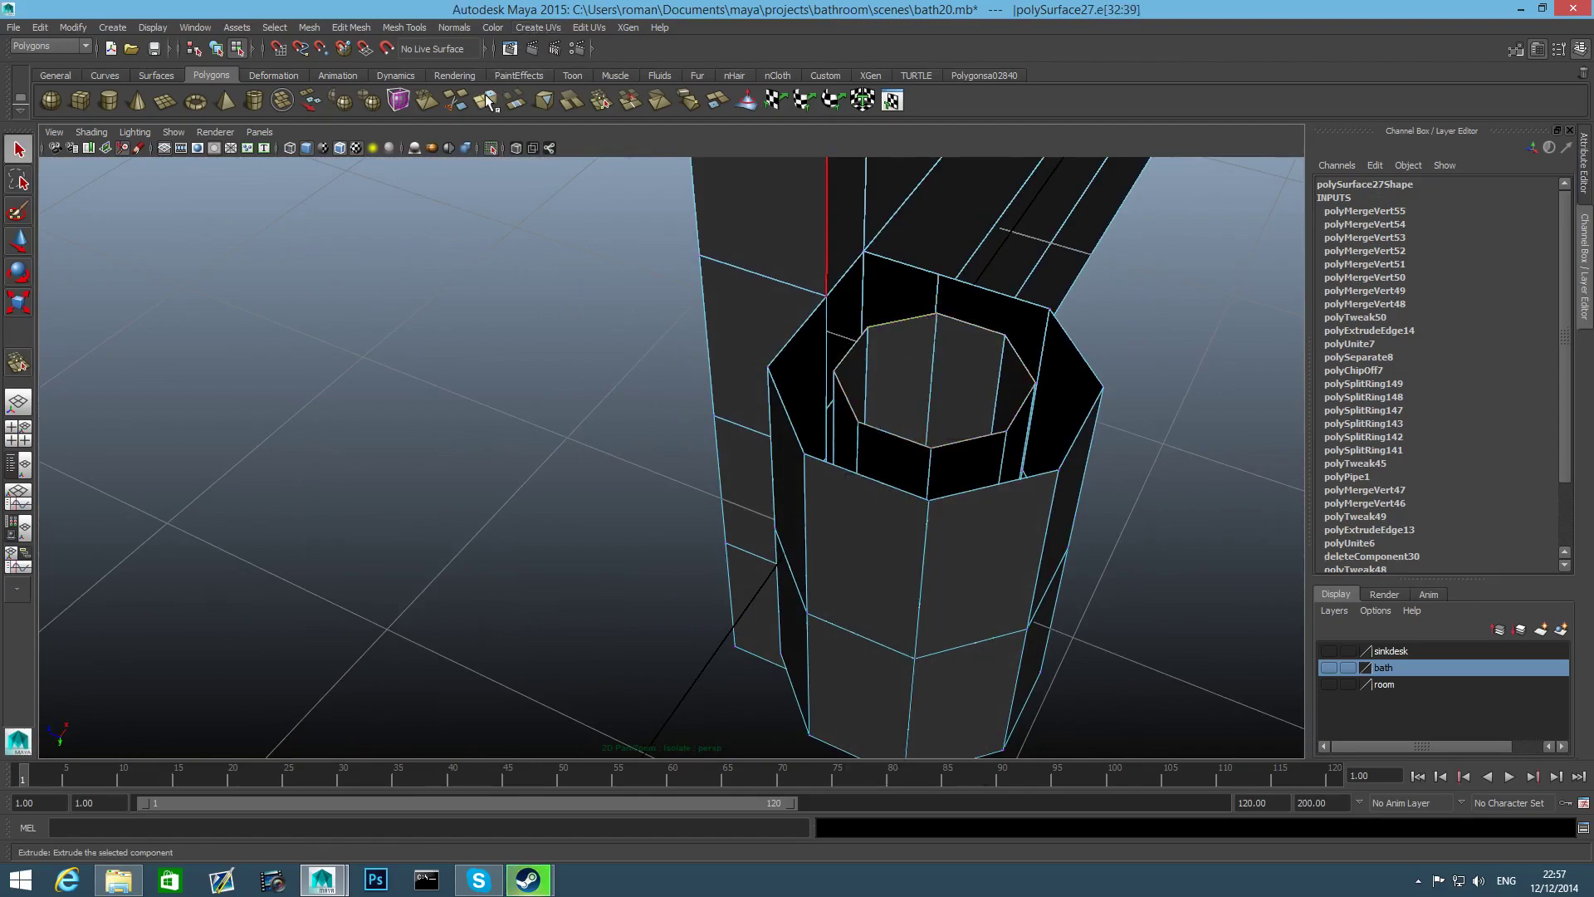
{"action": "key", "text": "ctrl+e"}
{"action": "key", "text": "r"}
{"action": "left_click_drag", "start_coordinate": [935, 378], "coordinate": [988, 384]}
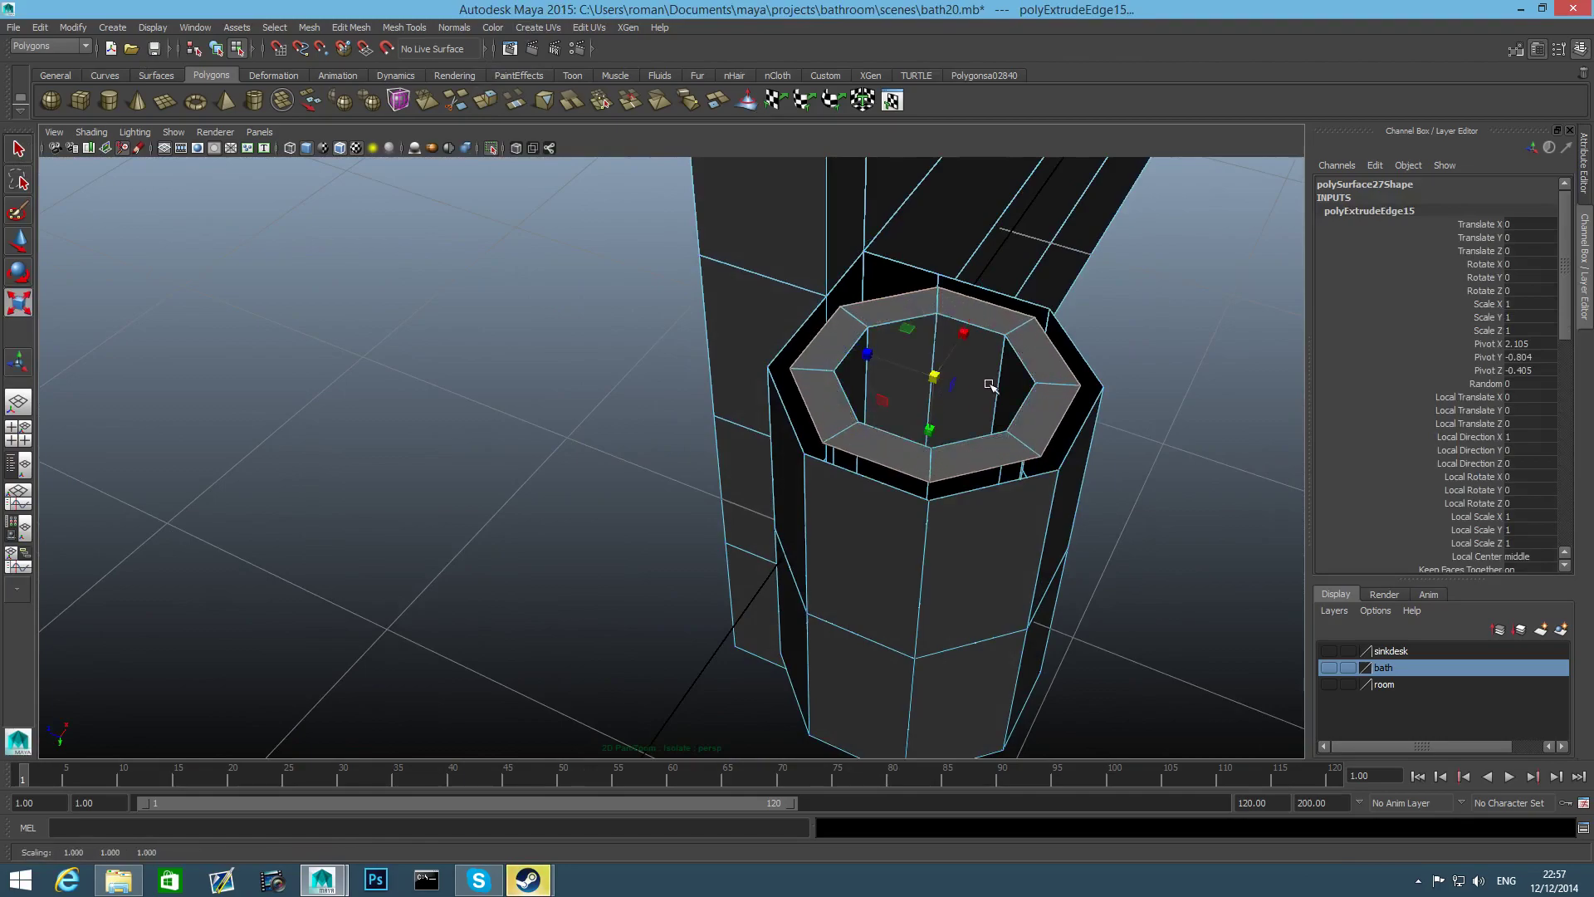
Merge the new ring's outer vertices with the rim vertices at the opposite end, and return to object selection
{"action": "left_click", "coordinate": [383, 26]}
{"action": "left_click", "coordinate": [477, 243]}
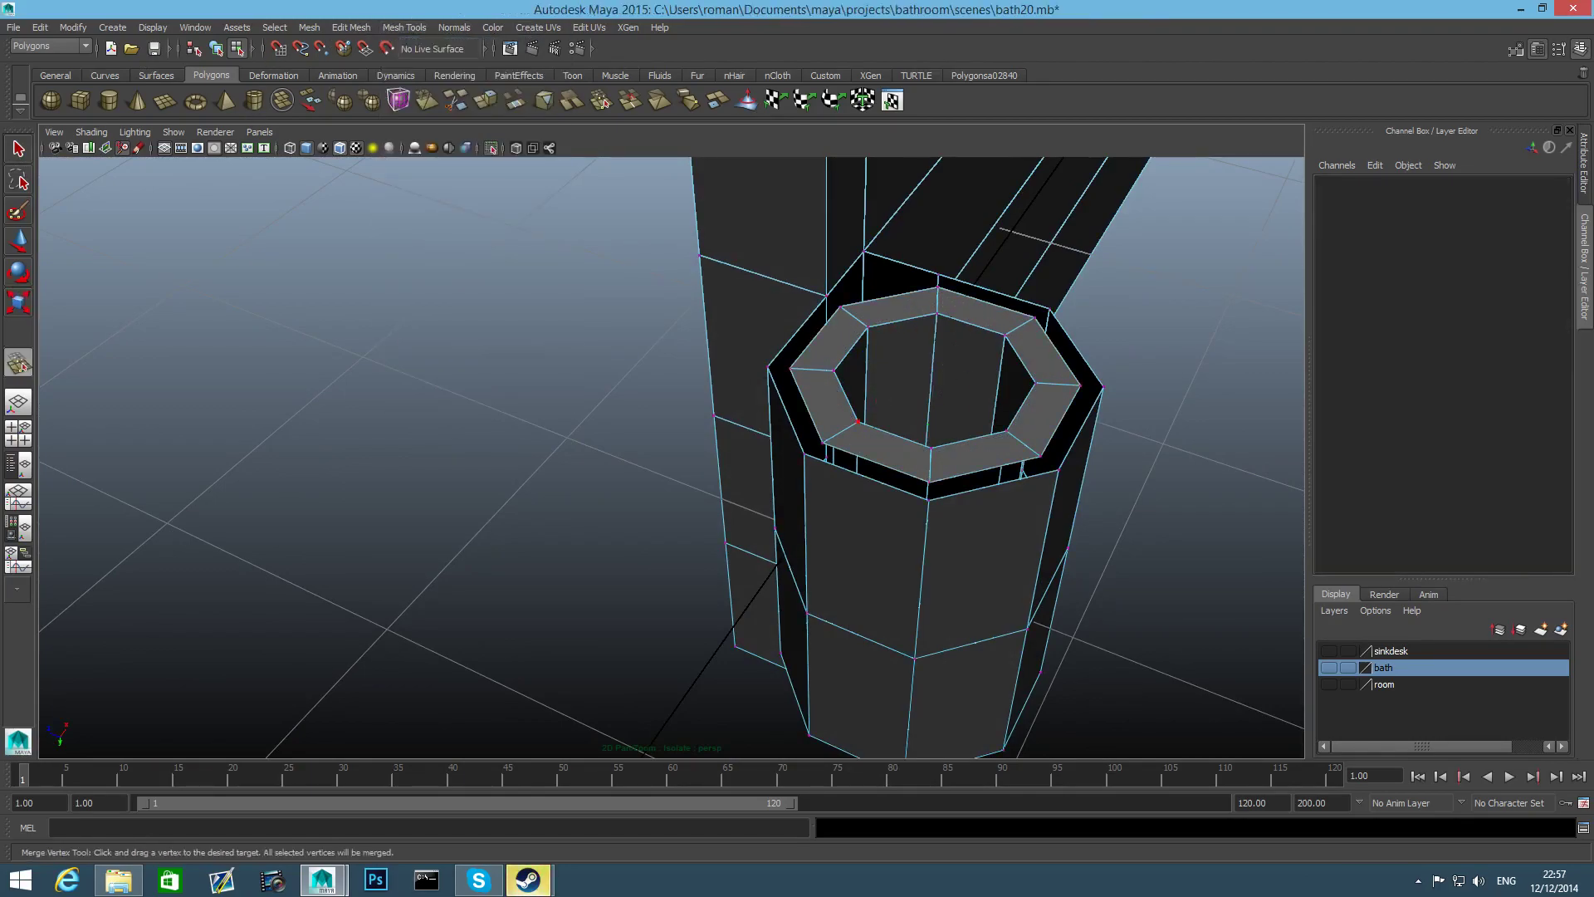
{"action": "left_click_drag", "start_coordinate": [929, 498], "coordinate": [929, 500]}
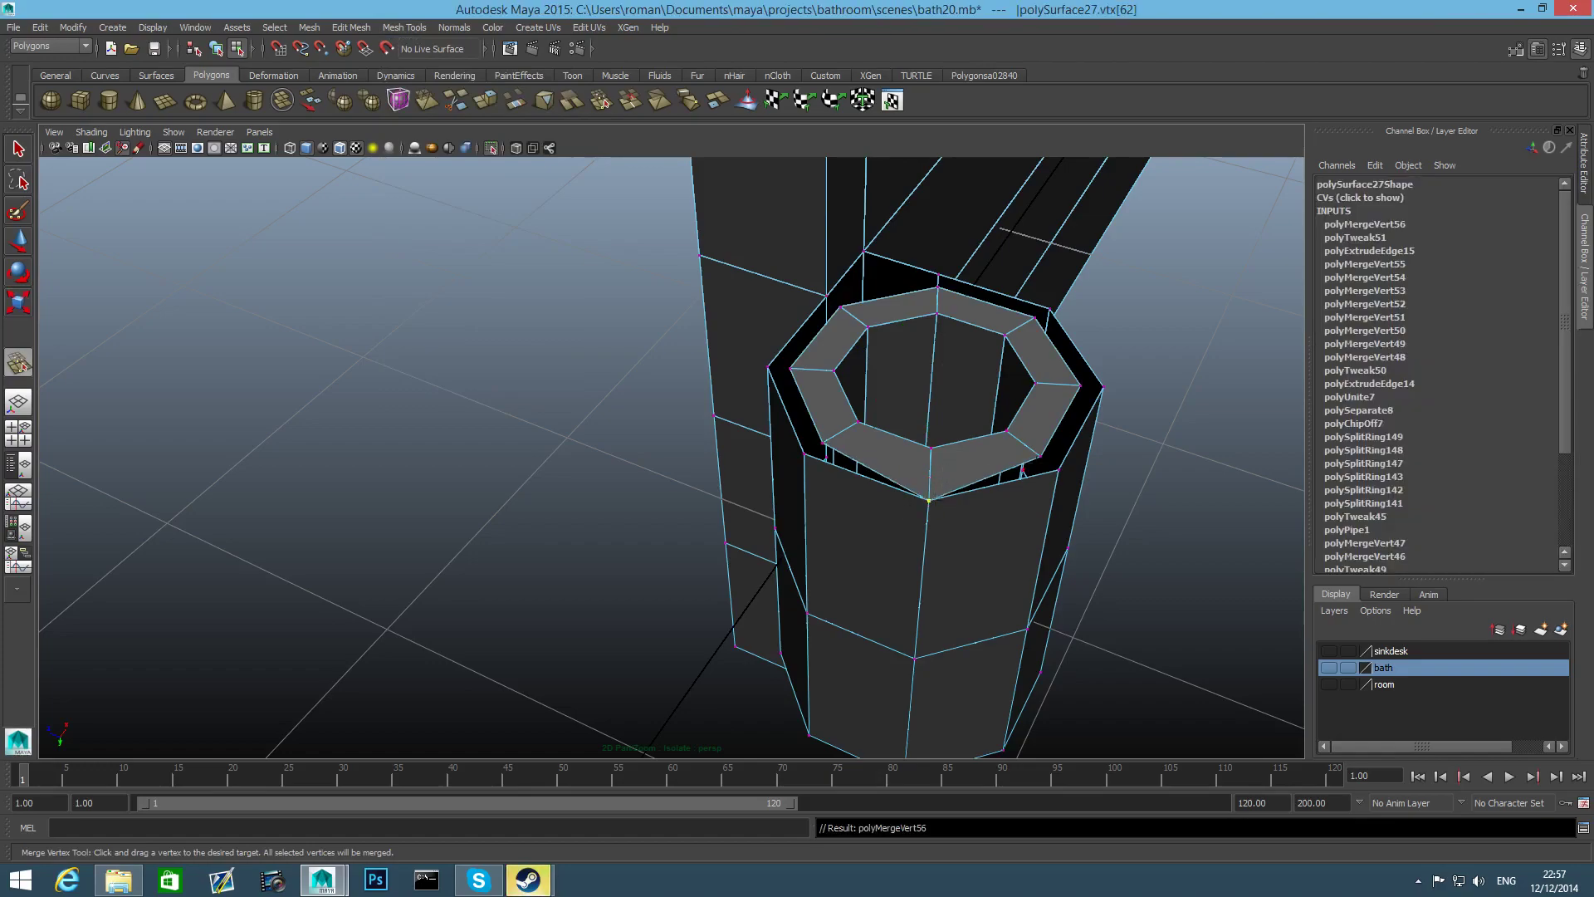
{"action": "left_click_drag", "start_coordinate": [1041, 456], "coordinate": [1059, 470]}
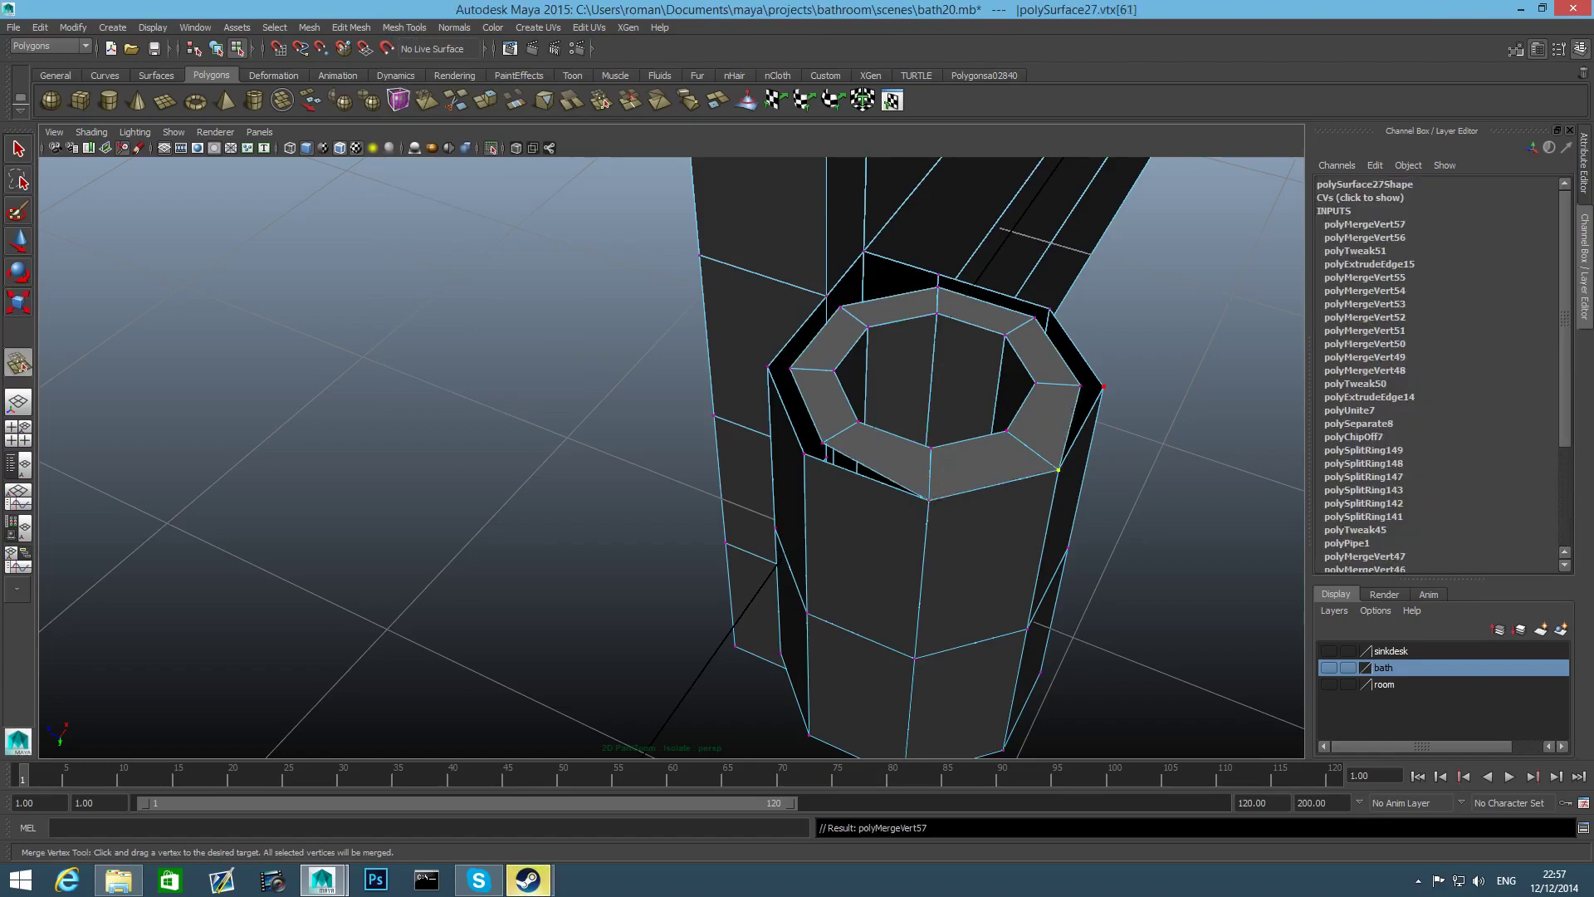
{"action": "left_click_drag", "start_coordinate": [1081, 385], "coordinate": [1104, 386]}
{"action": "left_click_drag", "start_coordinate": [1034, 318], "coordinate": [1050, 309]}
{"action": "left_click_drag", "start_coordinate": [948, 292], "coordinate": [939, 275]}
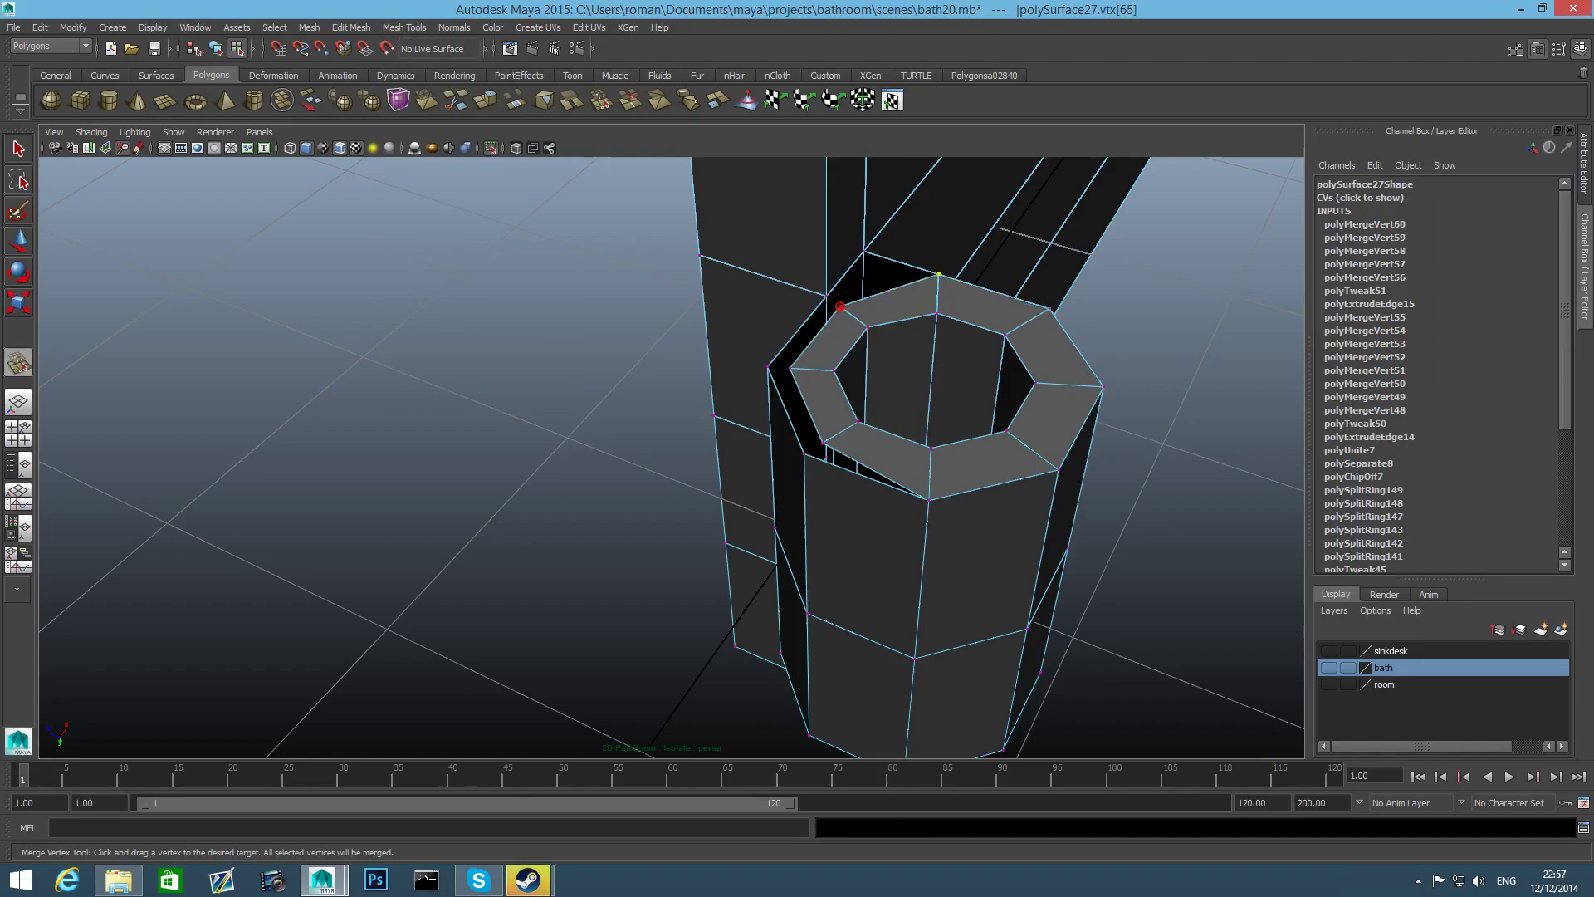
{"action": "left_click_drag", "start_coordinate": [841, 307], "coordinate": [827, 296]}
{"action": "left_click_drag", "start_coordinate": [789, 368], "coordinate": [767, 366]}
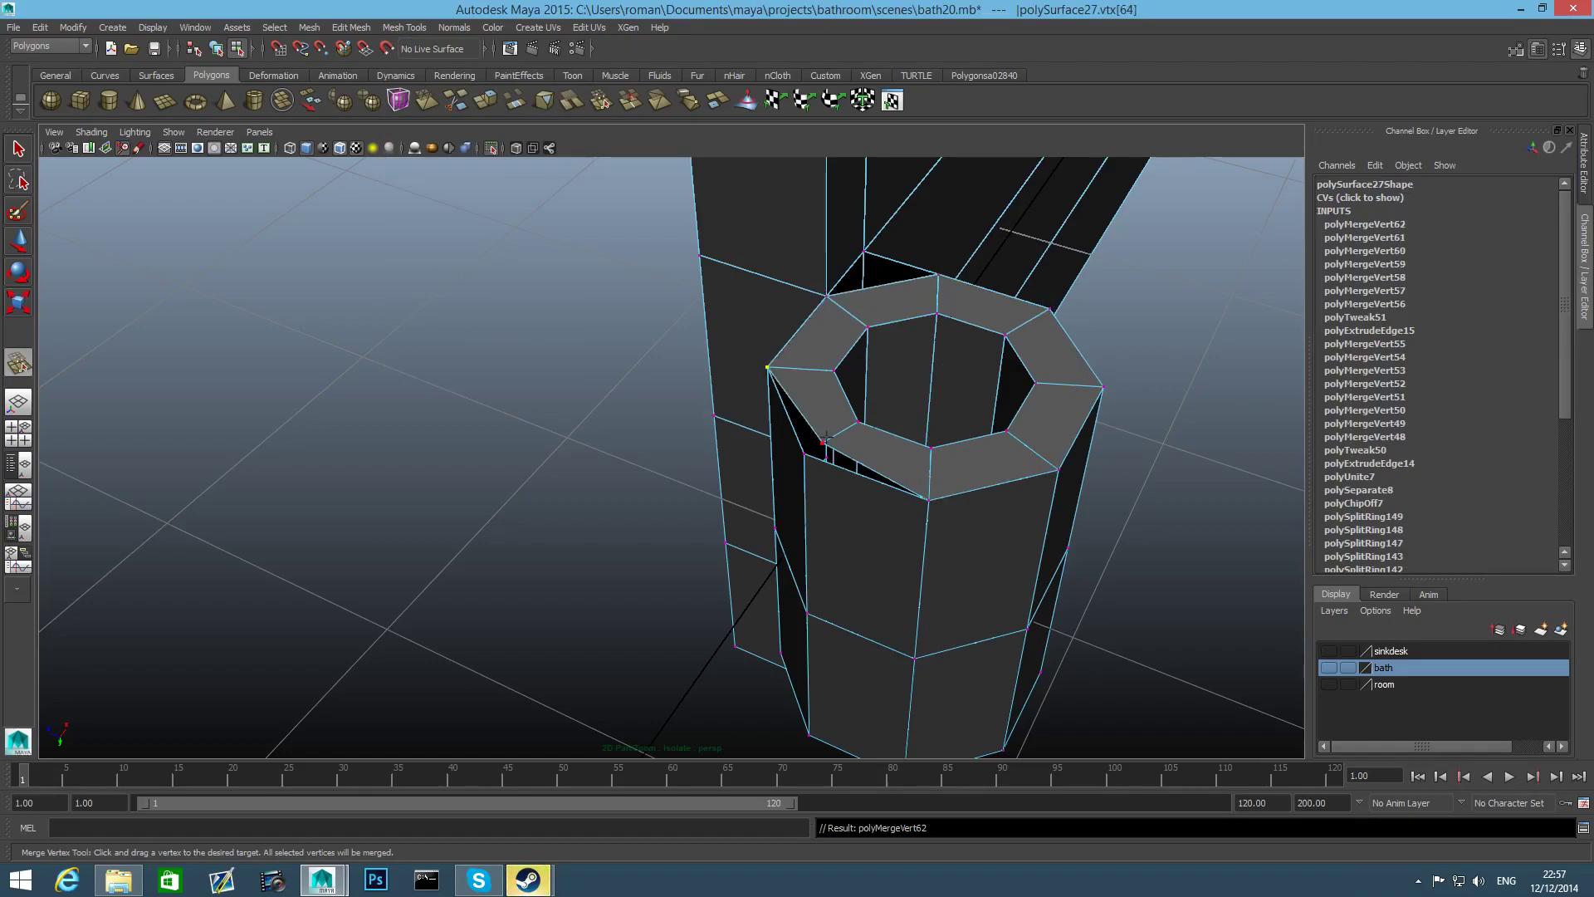
{"action": "left_click_drag", "start_coordinate": [822, 443], "coordinate": [636, 463]}
{"action": "scroll", "coordinate": [804, 456], "scroll_direction": "down", "scroll_amount": 3}
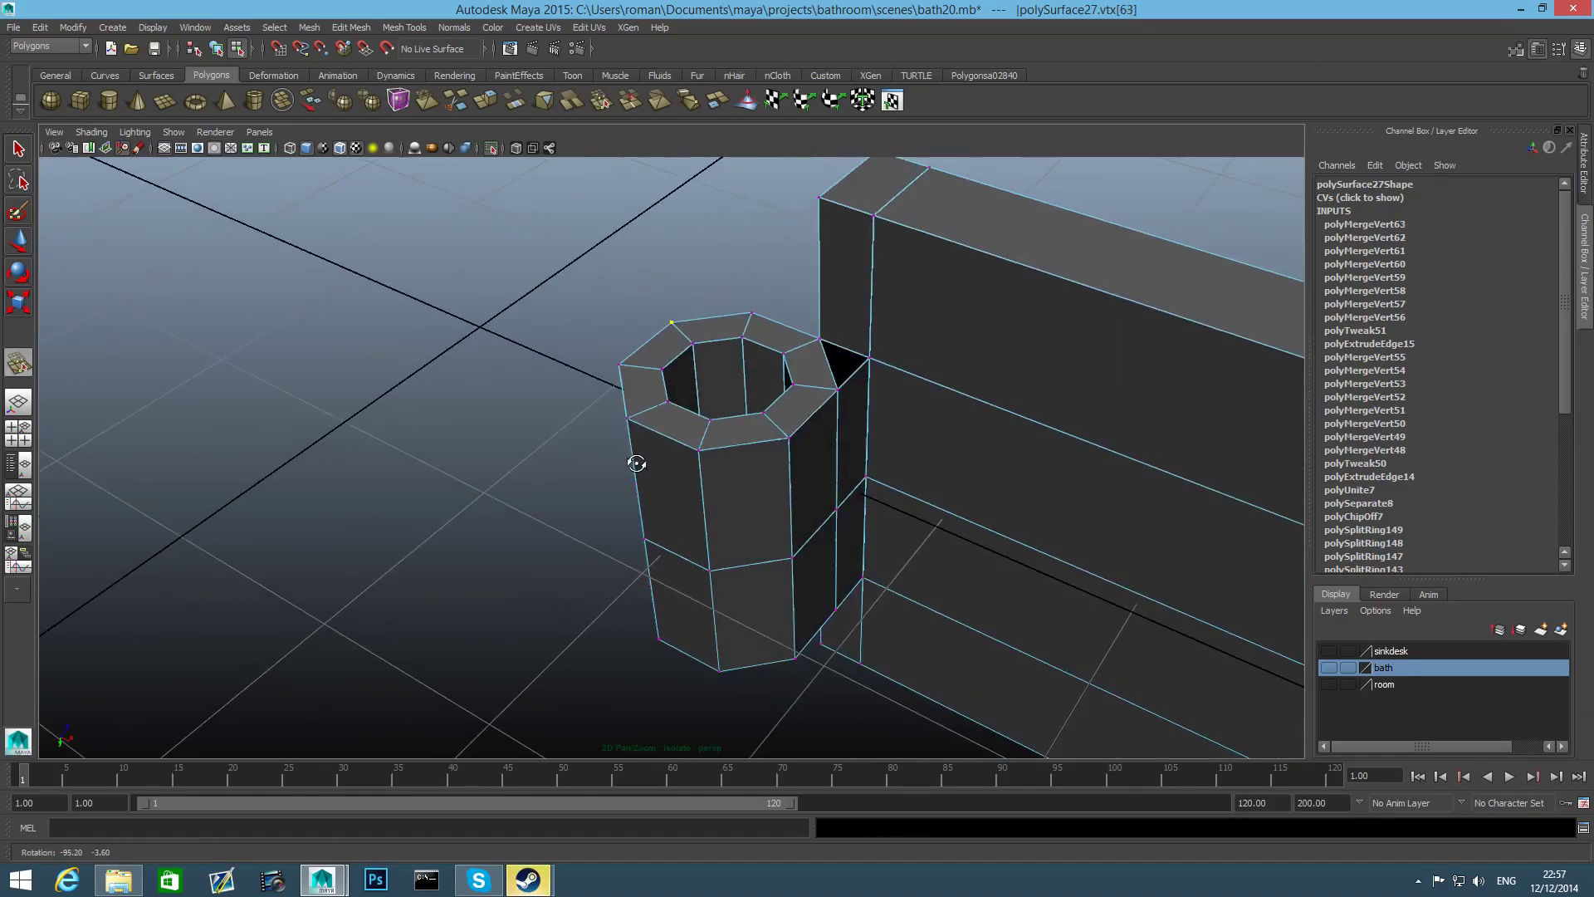
{"action": "key", "text": "F8"}
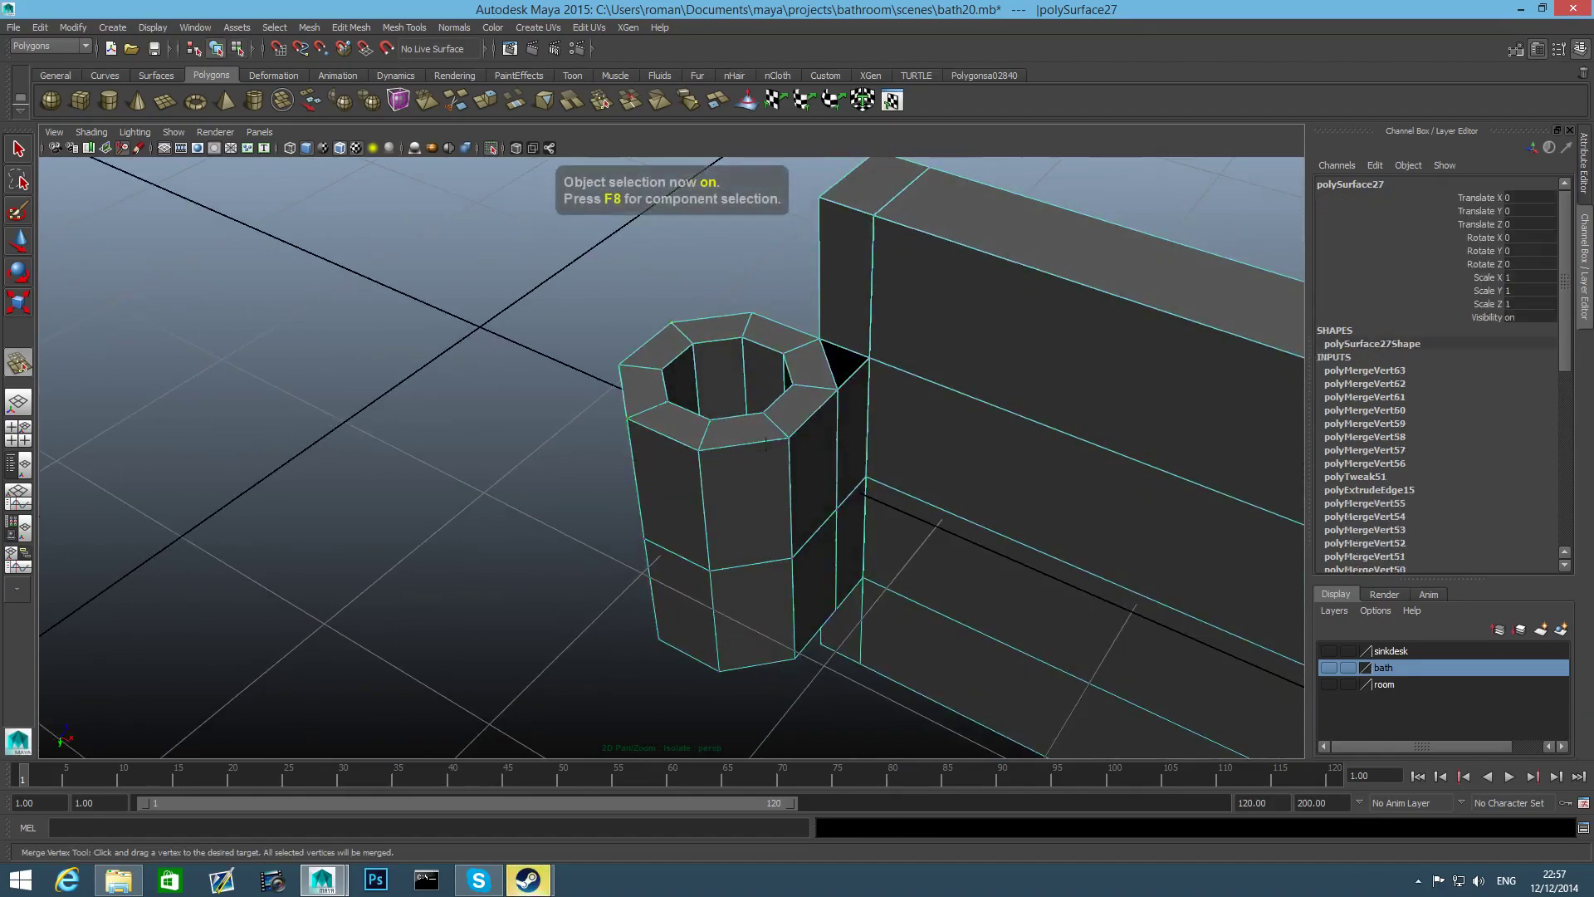
Fill the small triangular holes between the pipe section and the slab at both ends of the section
{"action": "right_click", "coordinate": [800, 411]}
{"action": "right_click_drag", "start_coordinate": [801, 363], "coordinate": [800, 371]}
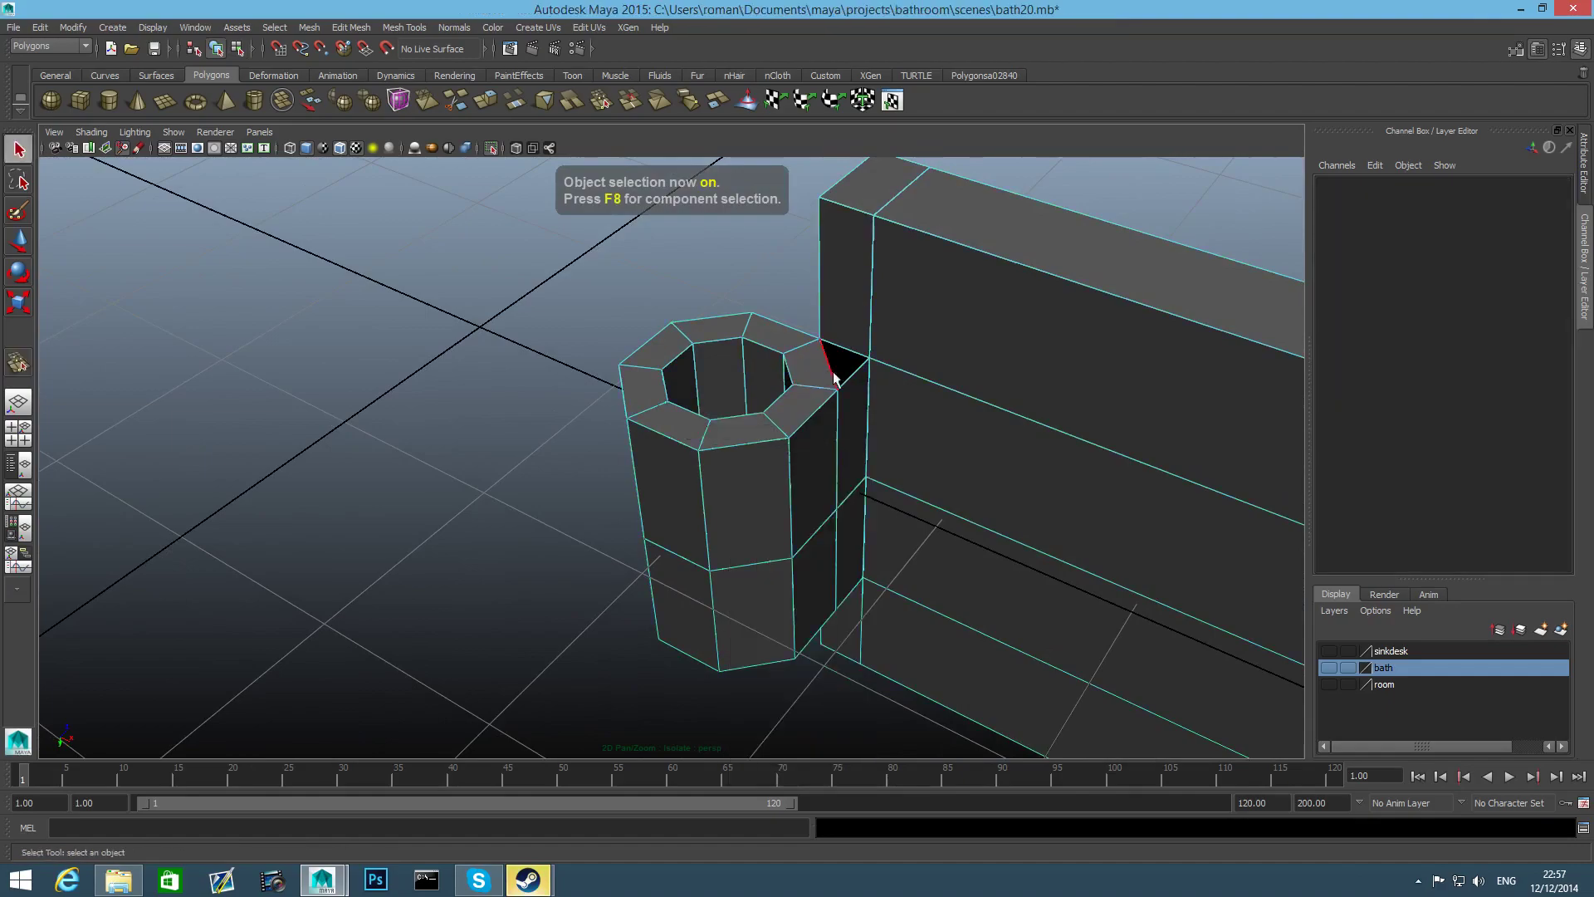
{"action": "left_click", "coordinate": [853, 373]}
{"action": "left_click_drag", "start_coordinate": [855, 392], "coordinate": [818, 419], "text": "alt"}
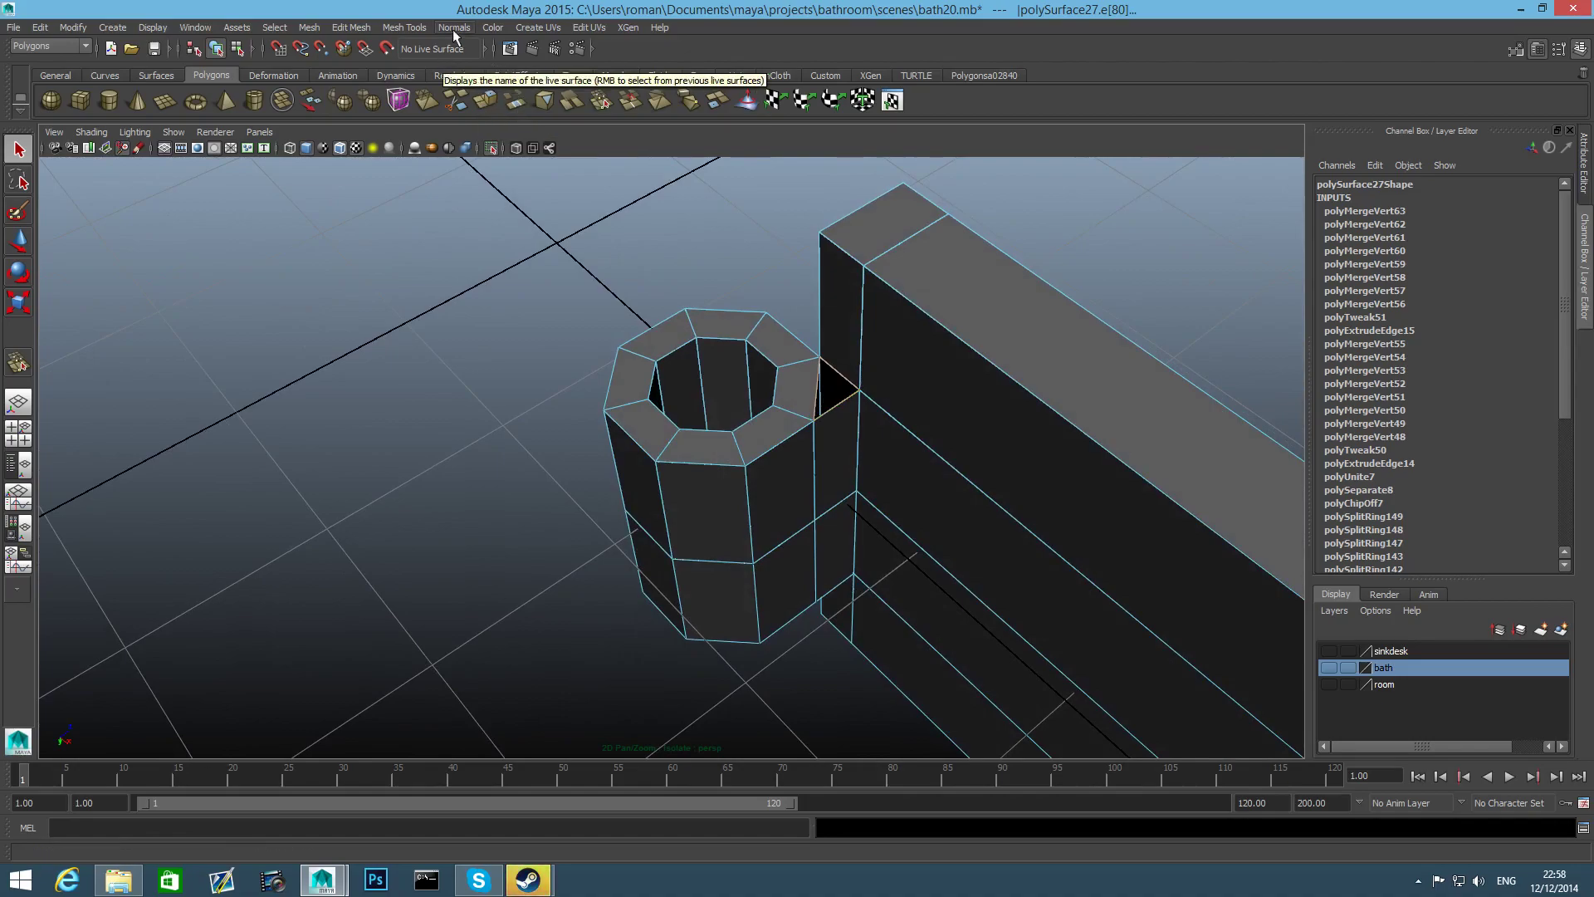
{"action": "left_click", "coordinate": [314, 28]}
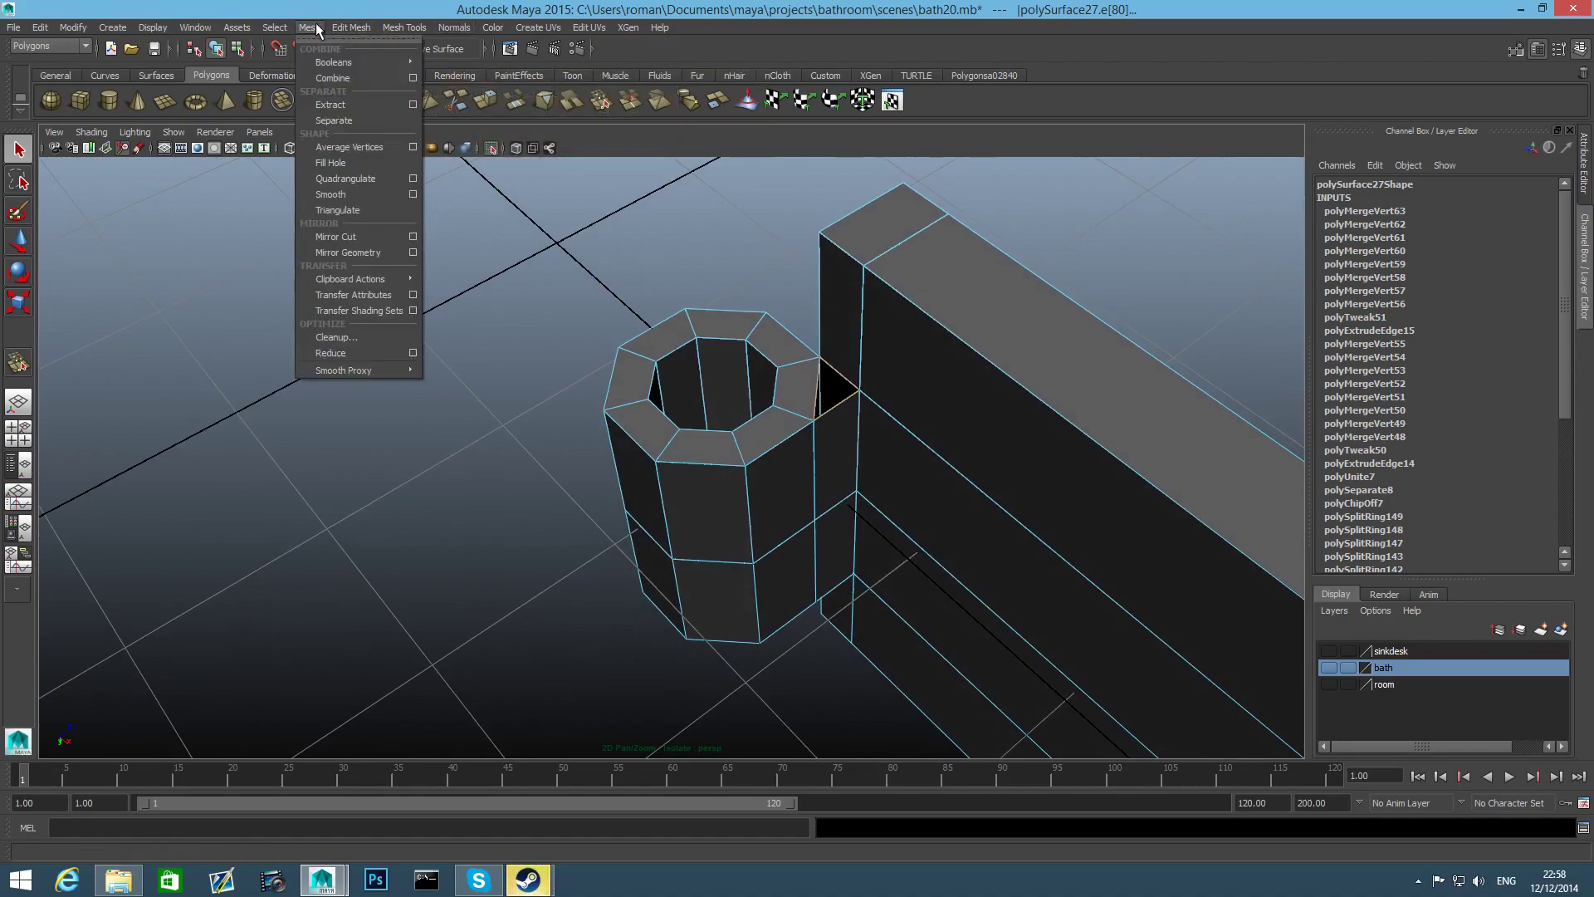
{"action": "left_click", "coordinate": [331, 162]}
{"action": "left_click_drag", "start_coordinate": [835, 390], "coordinate": [732, 486], "text": "alt"}
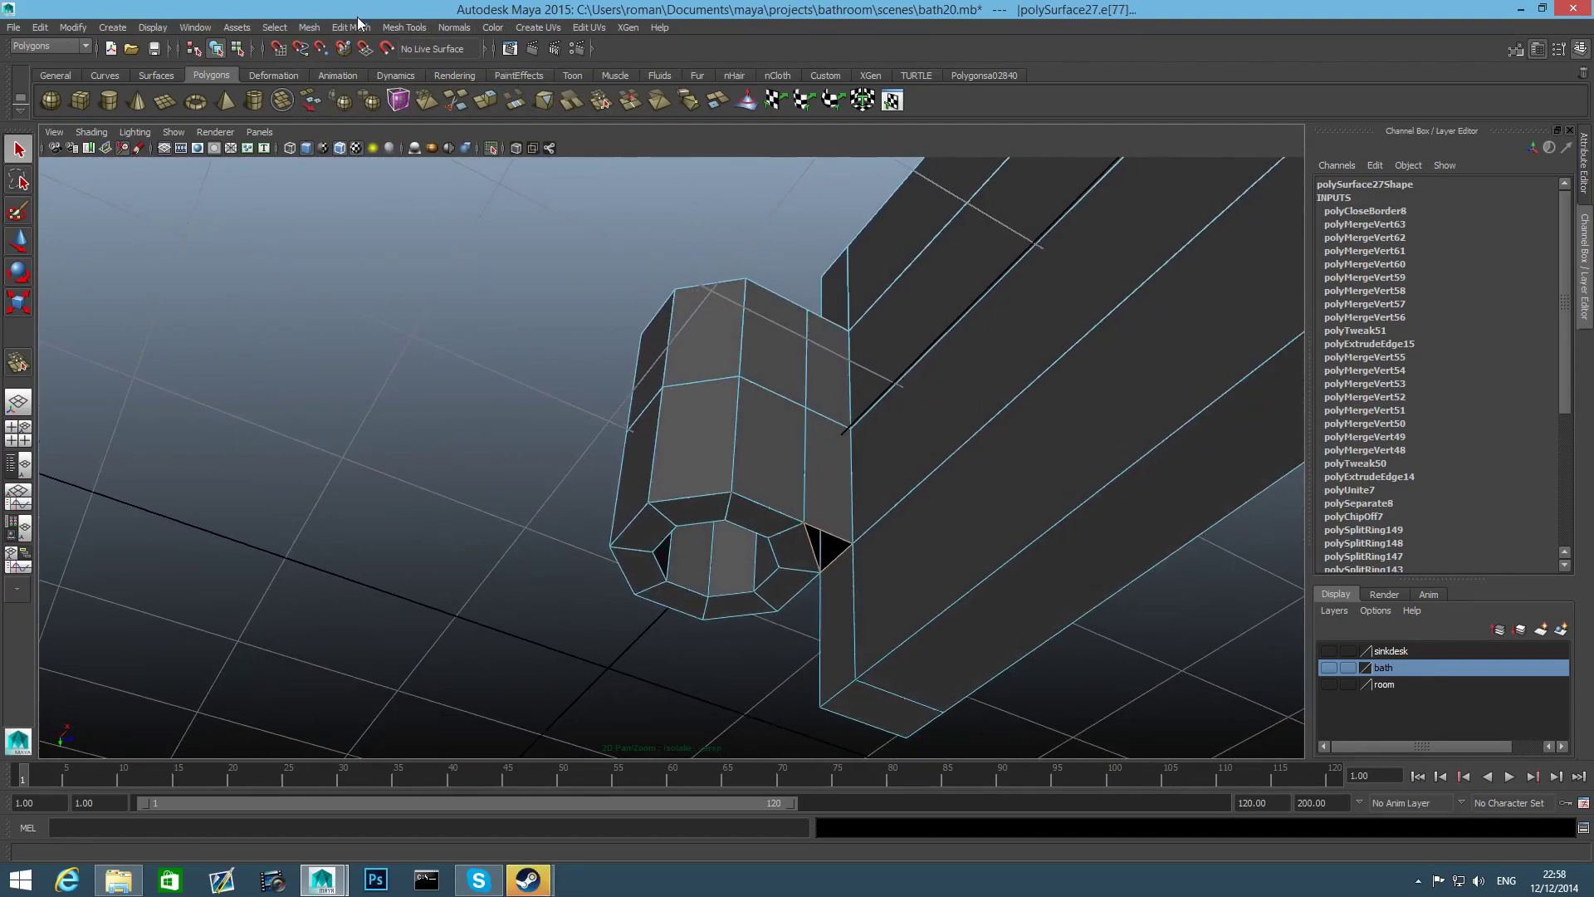
{"action": "key", "text": "g"}
{"action": "left_click_drag", "start_coordinate": [857, 307], "coordinate": [757, 330], "text": "alt"}
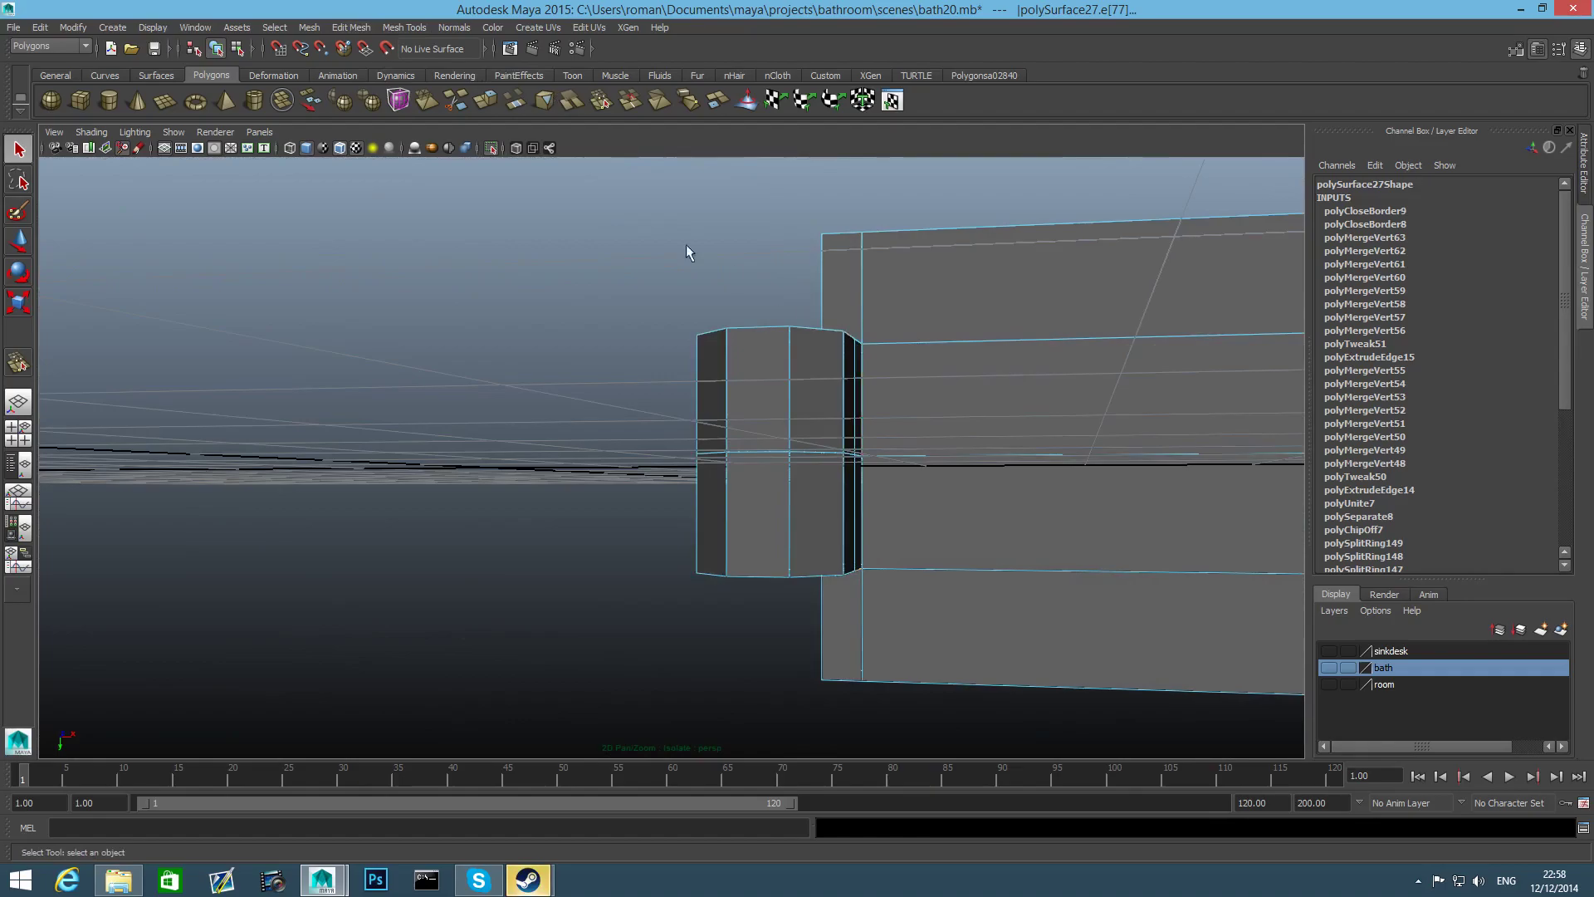
Turn off isolation to show the whole hinge and check how the pipe sections fit together
{"action": "left_click", "coordinate": [491, 149]}
{"action": "left_click_drag", "start_coordinate": [1121, 409], "coordinate": [1146, 523], "text": "alt"}
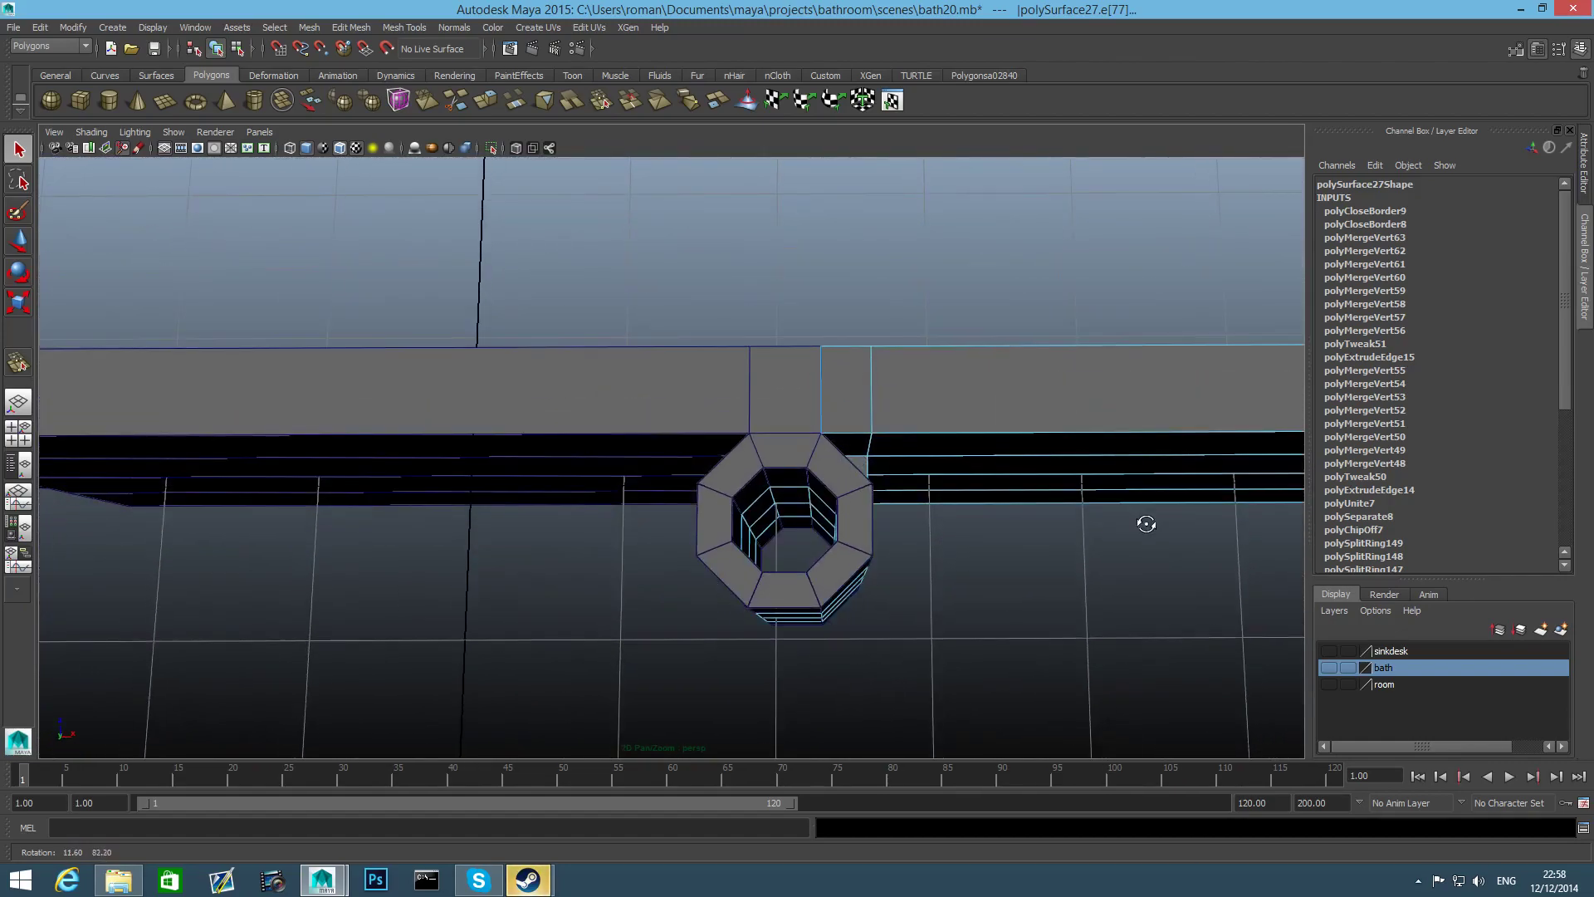
{"action": "left_click_drag", "start_coordinate": [969, 472], "coordinate": [709, 199], "text": "alt"}
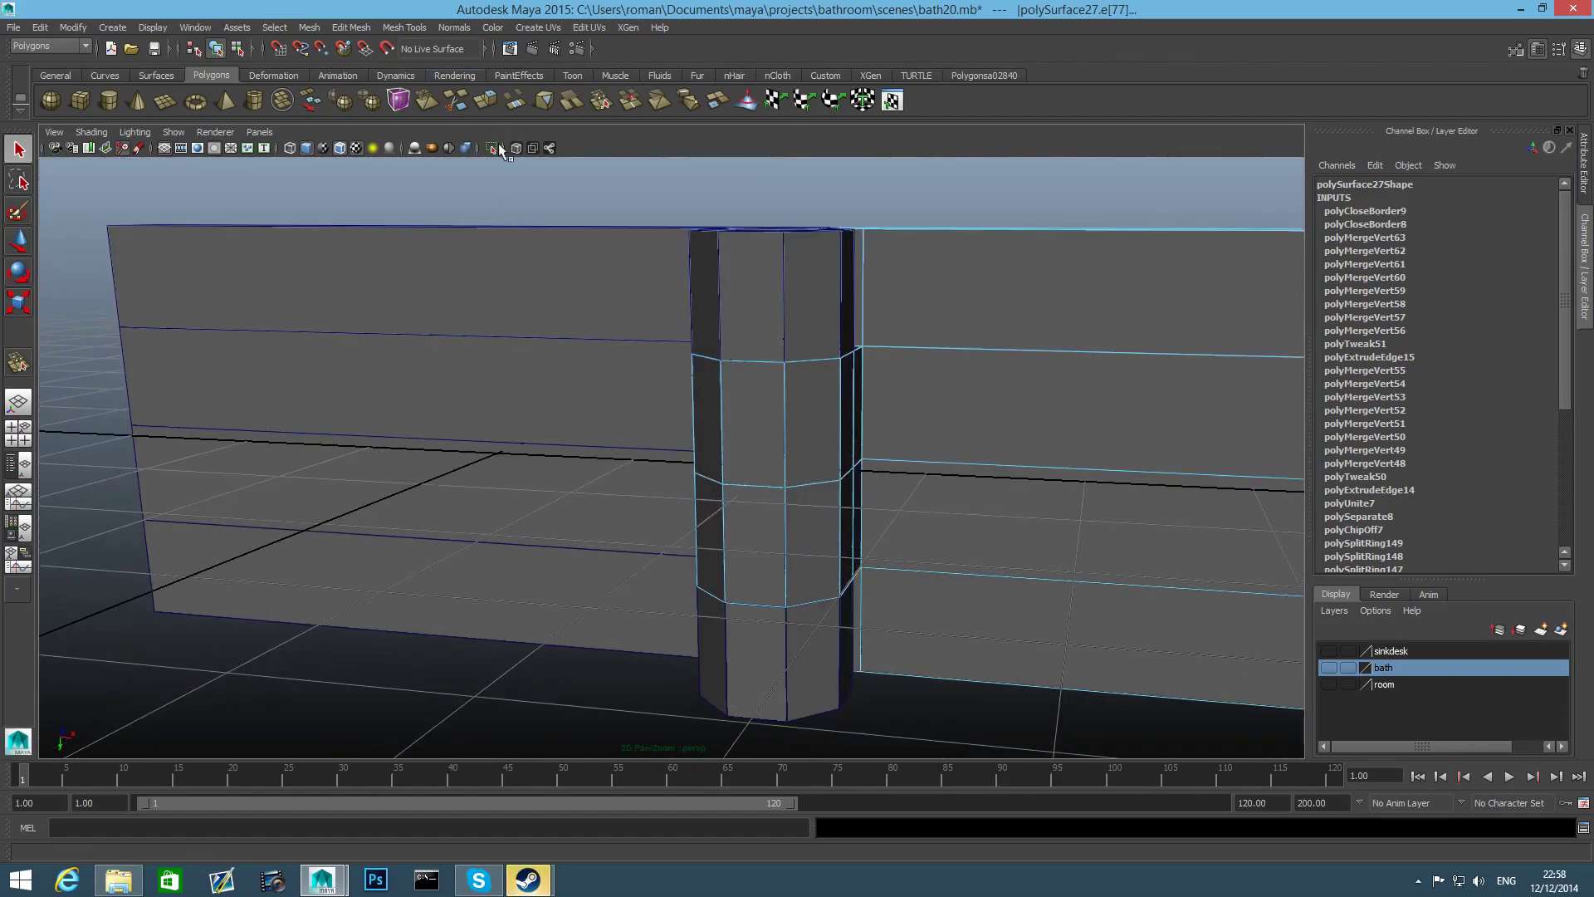
{"action": "left_click_drag", "start_coordinate": [785, 386], "coordinate": [843, 441], "text": "alt"}
Extract the inner wall faces of the middle pipe section as a separate mesh and return to object selection
{"action": "right_click_drag", "start_coordinate": [864, 437], "coordinate": [820, 518]}
{"action": "left_click_drag", "start_coordinate": [819, 521], "coordinate": [845, 506], "text": "alt"}
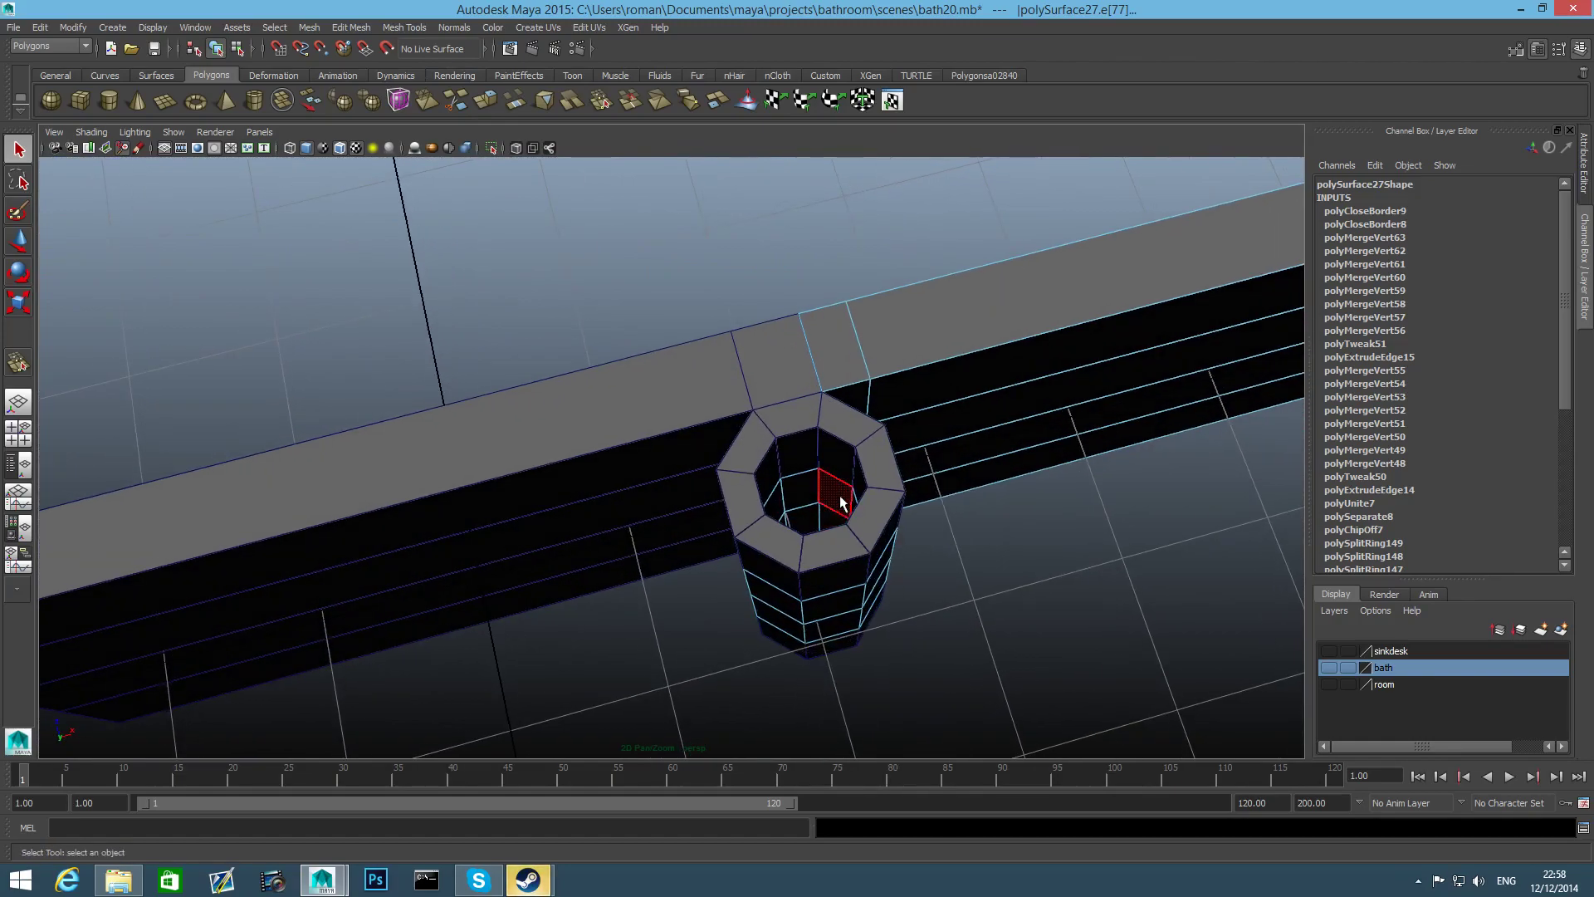
{"action": "left_click", "coordinate": [834, 510]}
{"action": "left_click_drag", "start_coordinate": [810, 523], "coordinate": [785, 433], "text": "alt"}
{"action": "left_click", "coordinate": [781, 510], "text": "shift"}
{"action": "double_click", "coordinate": [762, 506], "text": "shift"}
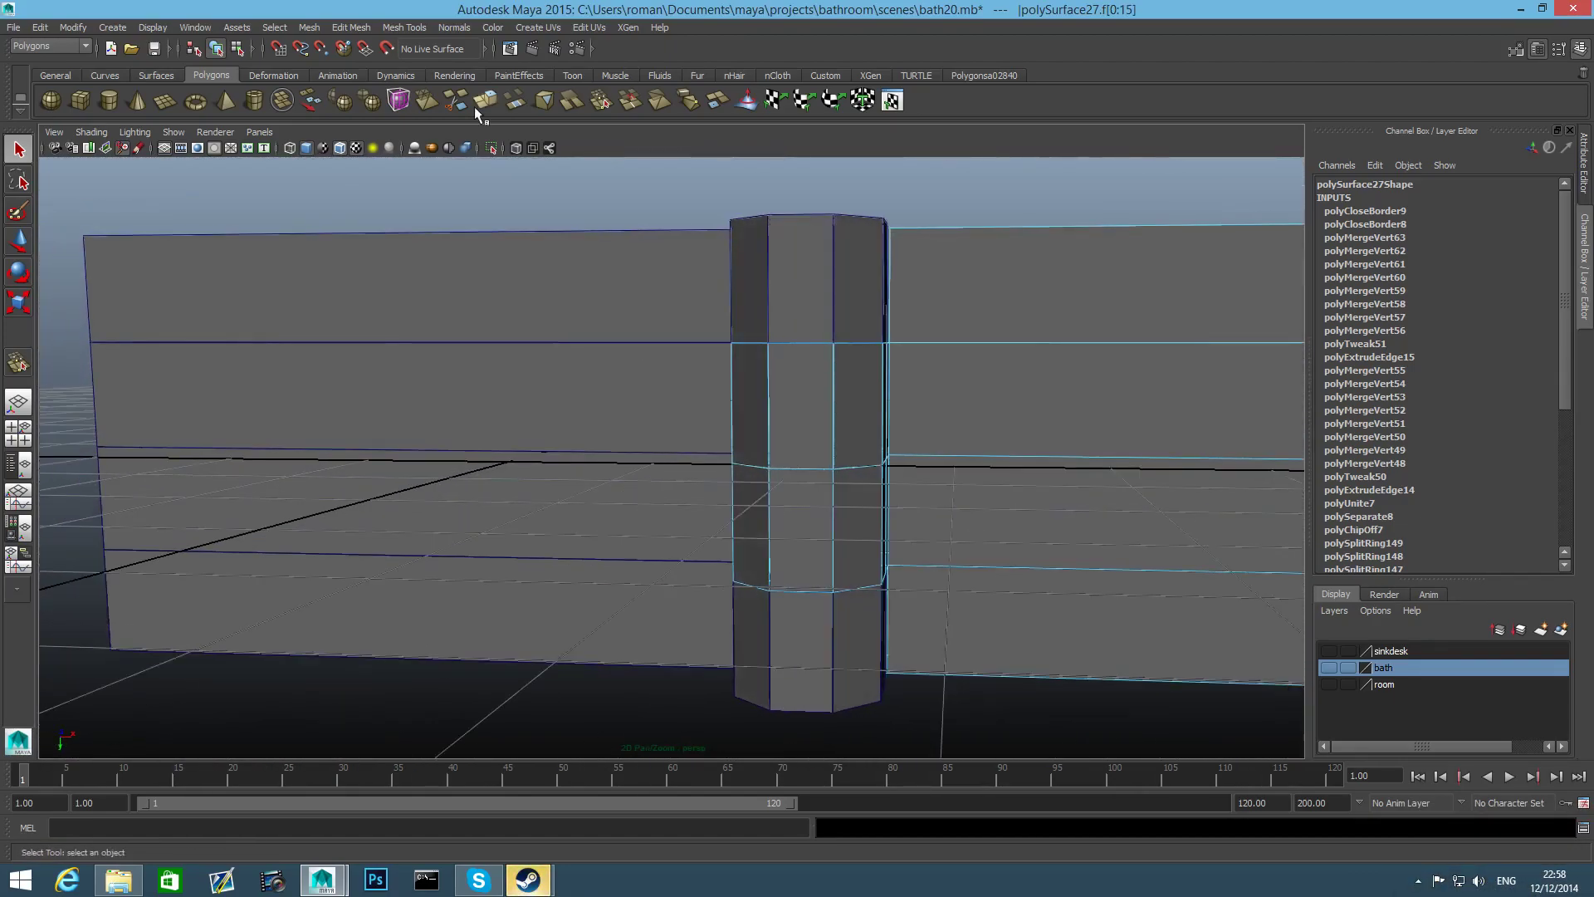
{"action": "right_click_drag", "start_coordinate": [795, 455], "coordinate": [795, 655], "text": "shift"}
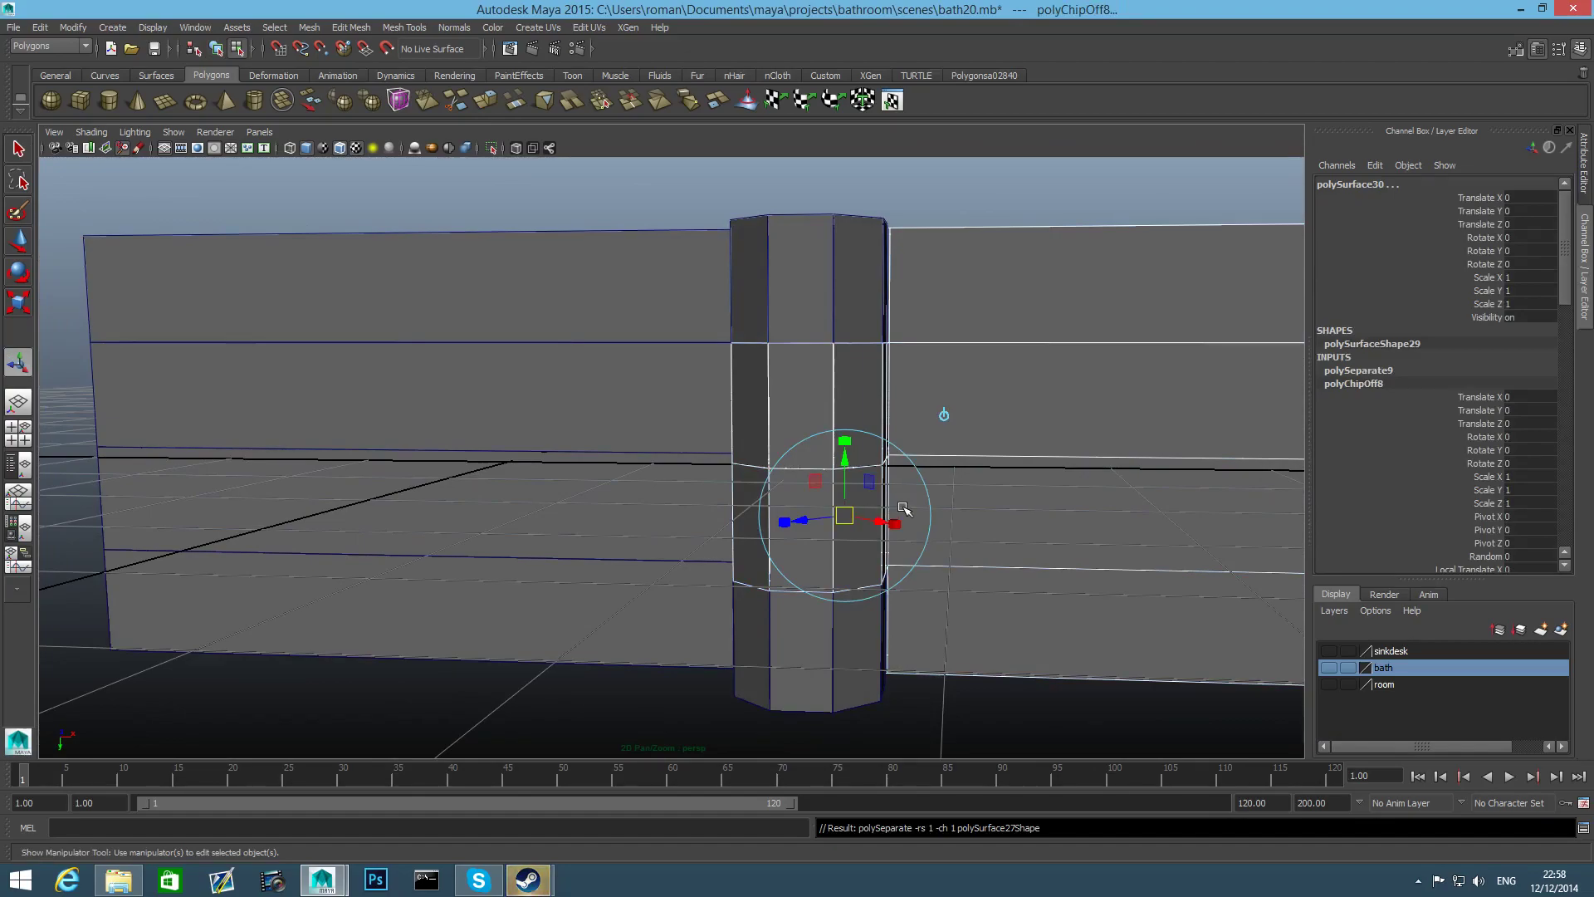
{"action": "key", "text": "F8"}
{"action": "key", "text": "F8"}
{"action": "key", "text": "F8"}
Center the pivot of the extracted inner tube and stretch it vertically to a Scale Y of 2.768
{"action": "left_click_drag", "start_coordinate": [900, 502], "coordinate": [854, 498], "text": "alt"}
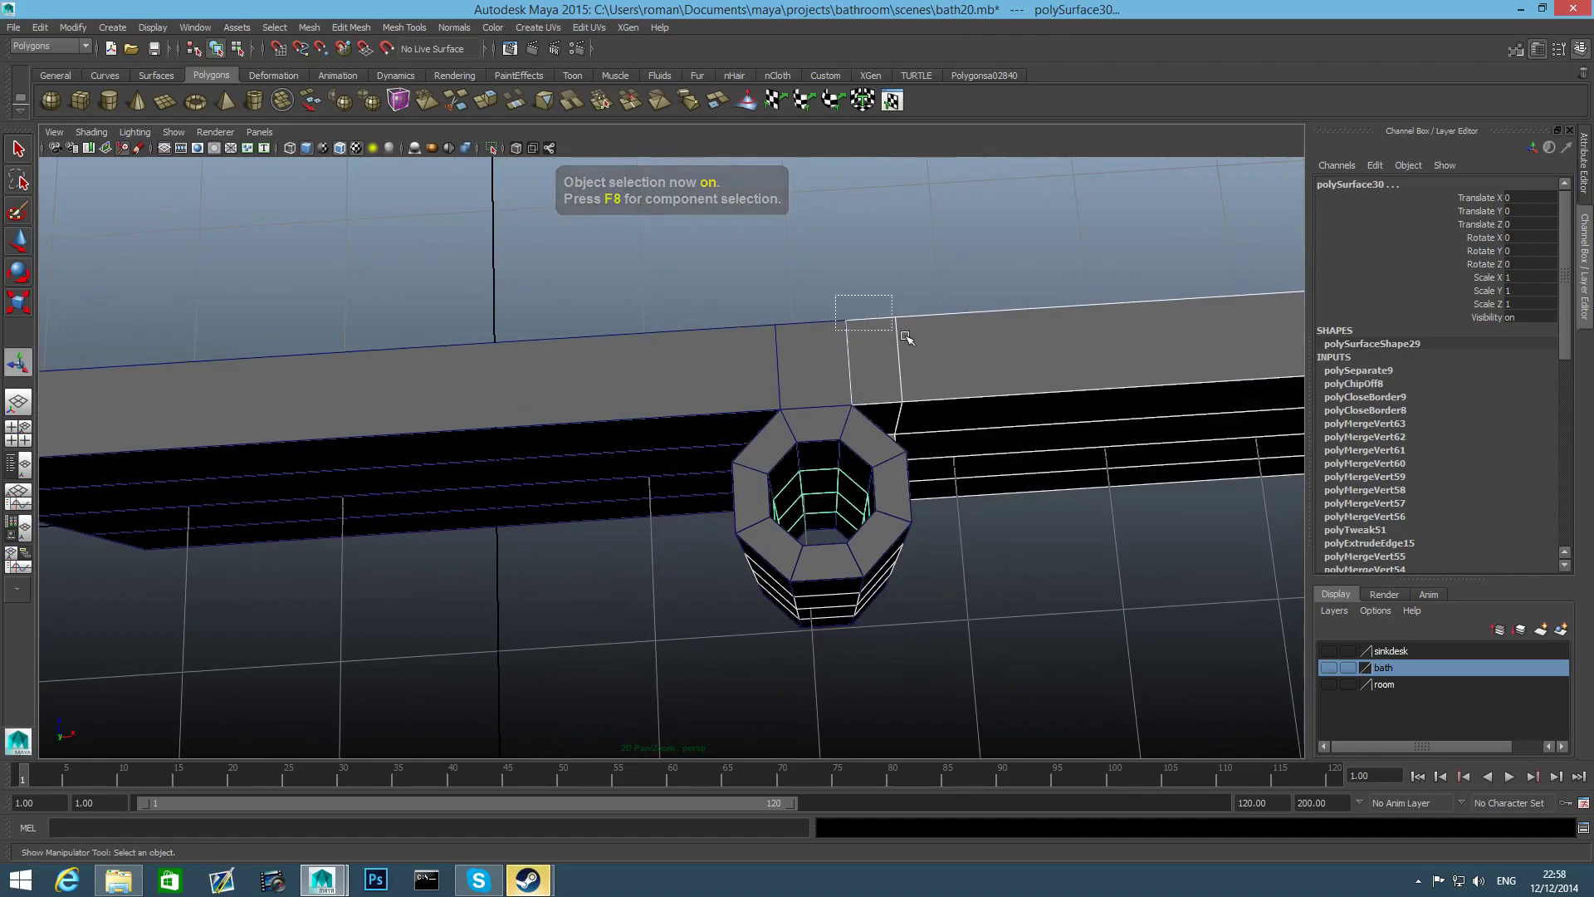
{"action": "left_click", "coordinate": [965, 363]}
{"action": "left_click_drag", "start_coordinate": [957, 457], "coordinate": [862, 427], "text": "alt"}
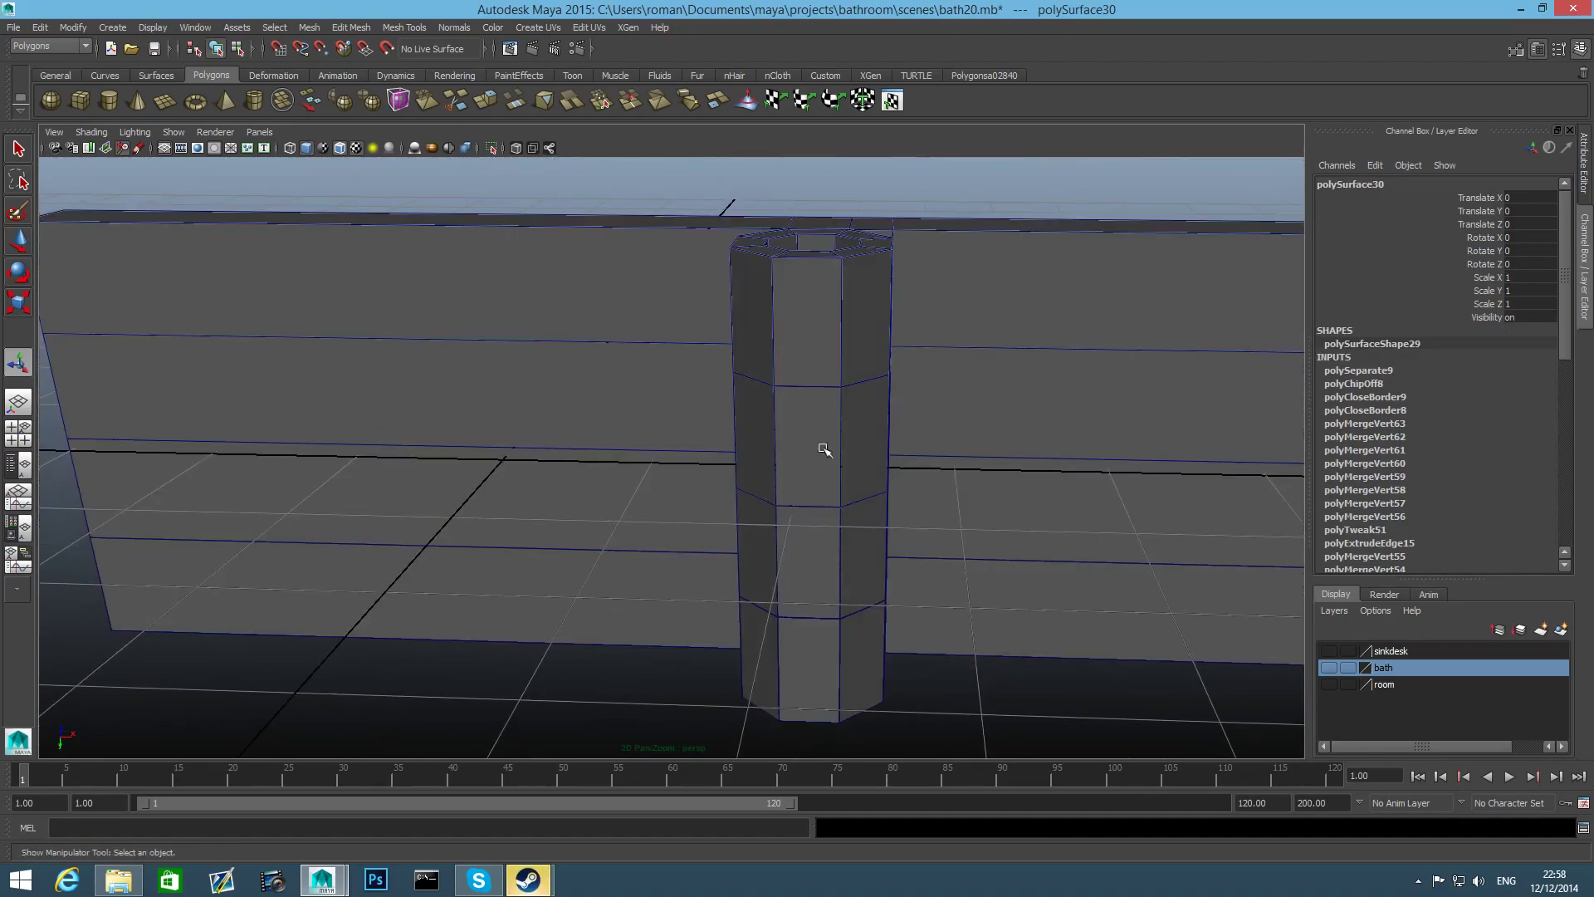
{"action": "left_click", "coordinate": [32, 305]}
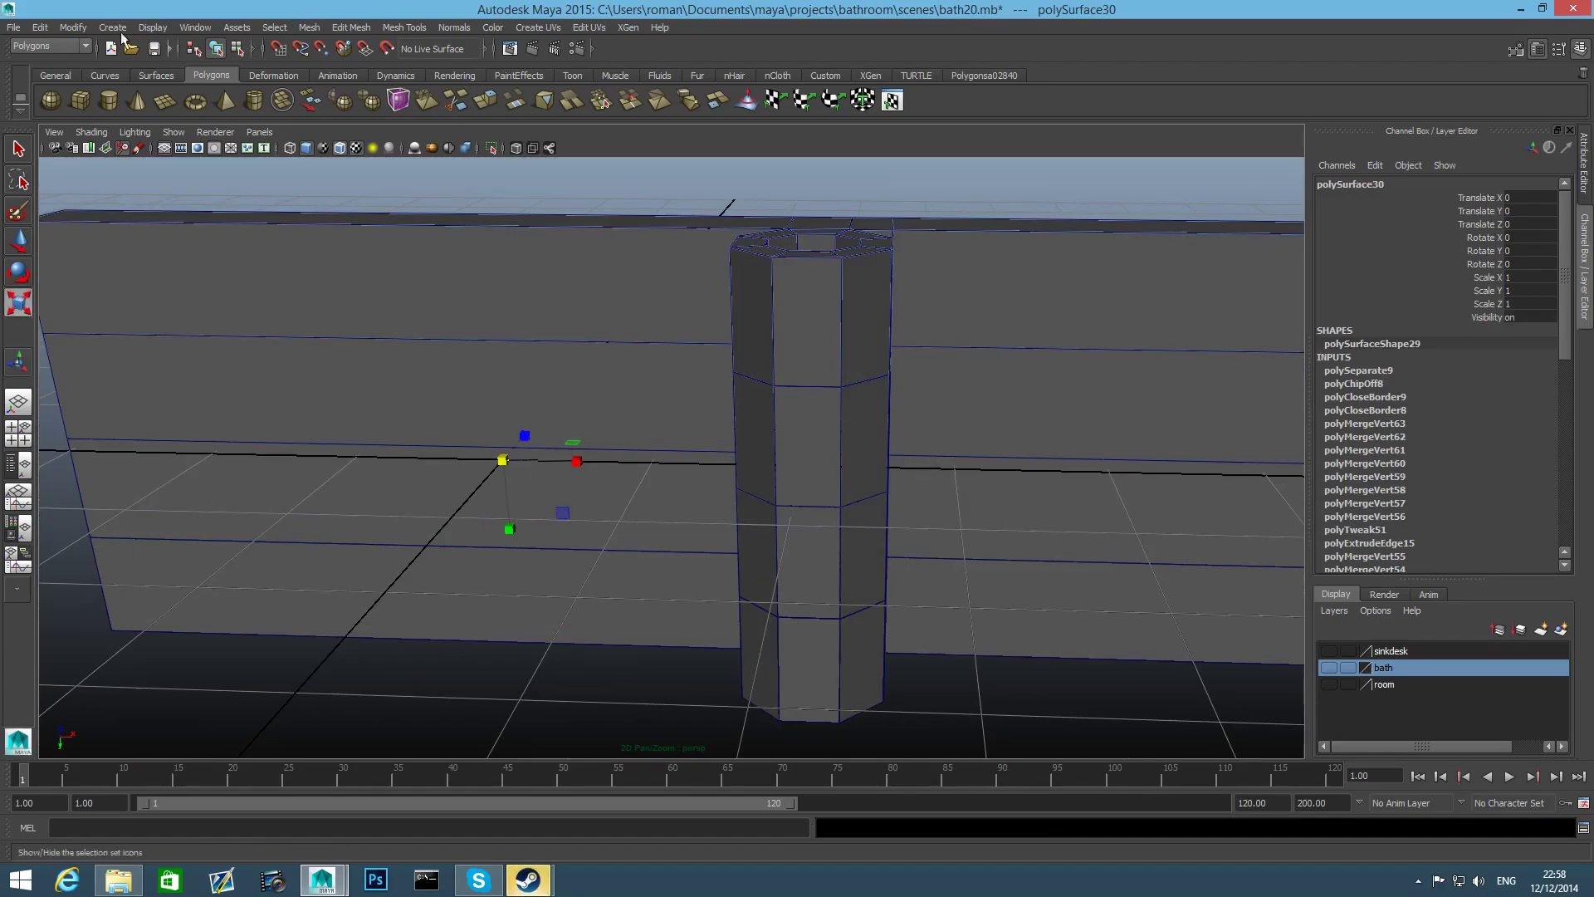
{"action": "left_click", "coordinate": [73, 28]}
{"action": "left_click", "coordinate": [125, 187]}
{"action": "left_click_drag", "start_coordinate": [812, 548], "coordinate": [833, 660]}
{"action": "scroll", "coordinate": [846, 651], "scroll_direction": "down", "scroll_amount": 3}
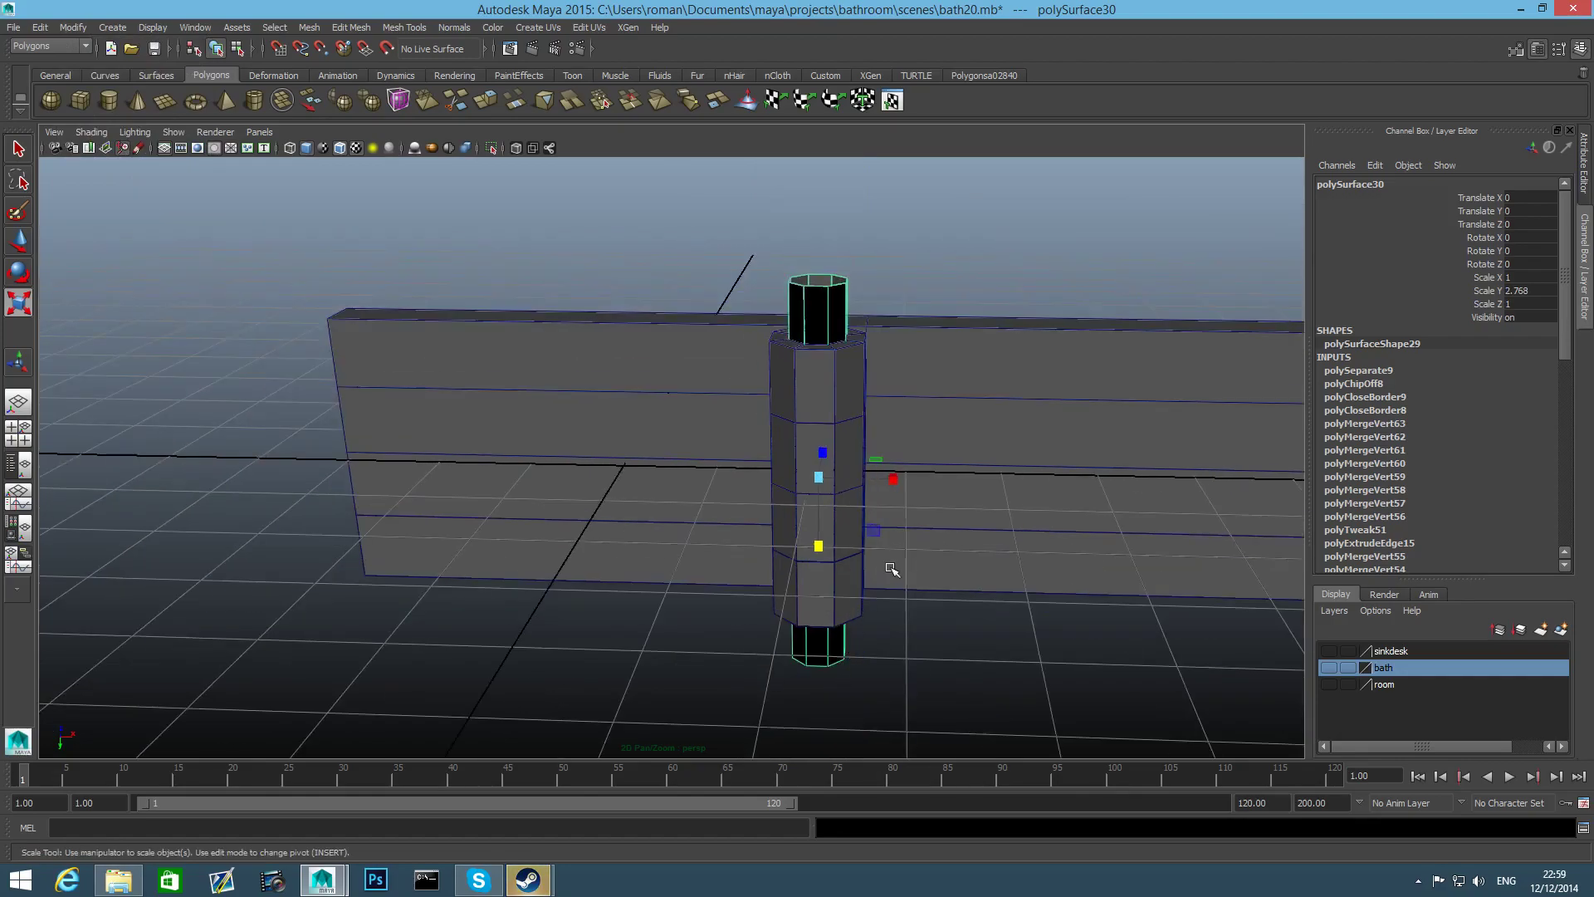
{"action": "left_click_drag", "start_coordinate": [891, 569], "coordinate": [848, 280], "text": "alt"}
{"action": "left_click_drag", "start_coordinate": [989, 406], "coordinate": [952, 407], "text": "alt"}
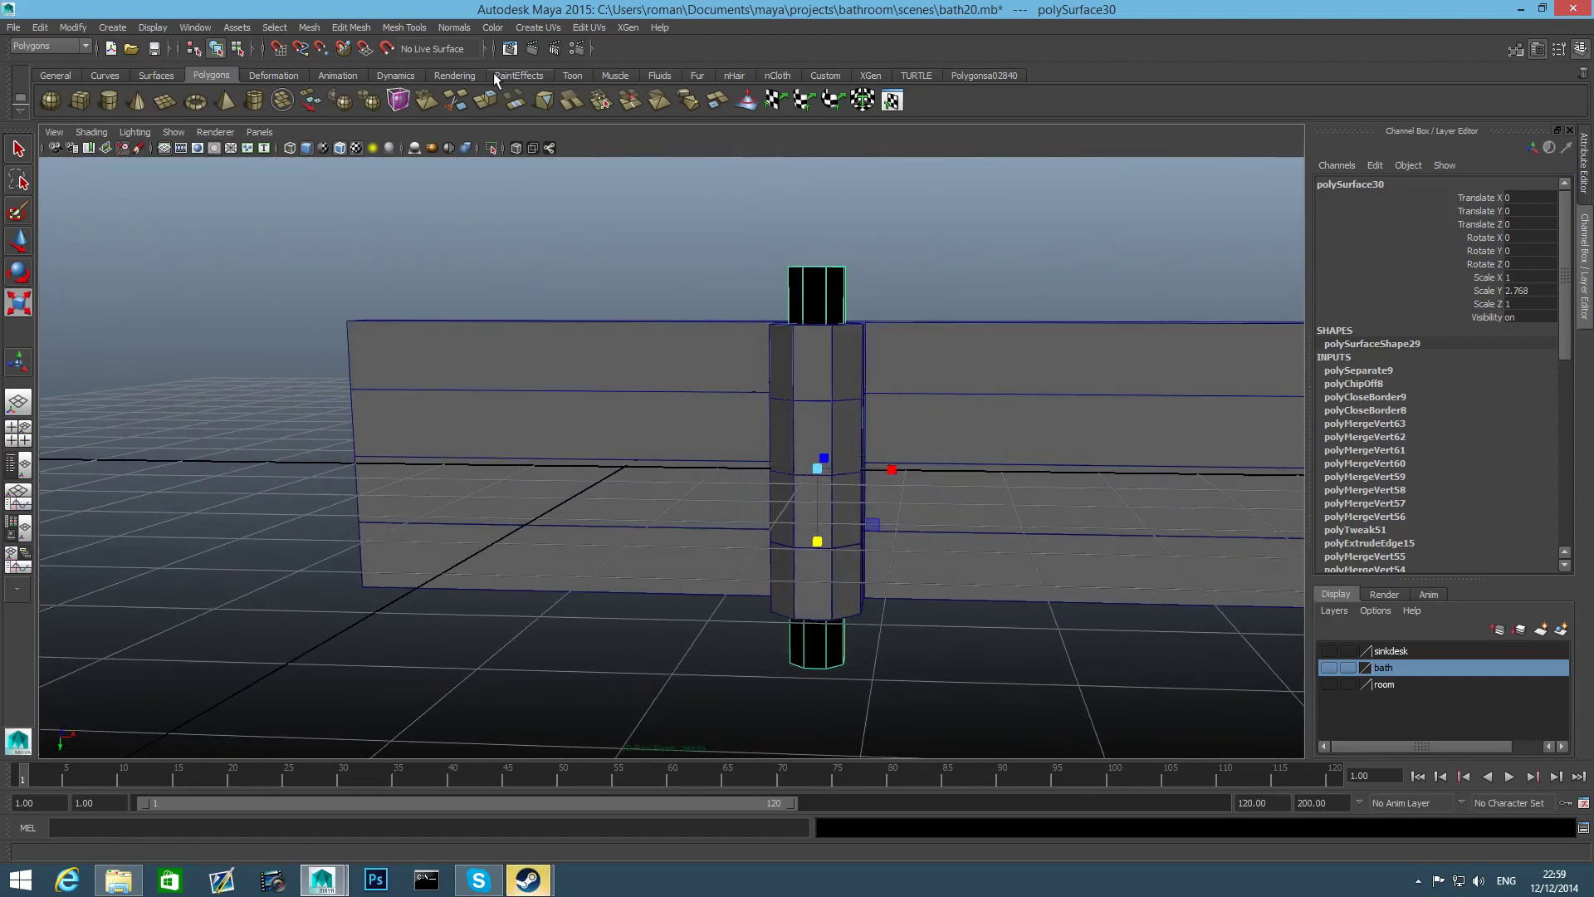
Reverse the inner tube's normals and reduce its vertical scale to a Scale Y of 2.539
{"action": "left_click", "coordinate": [453, 27]}
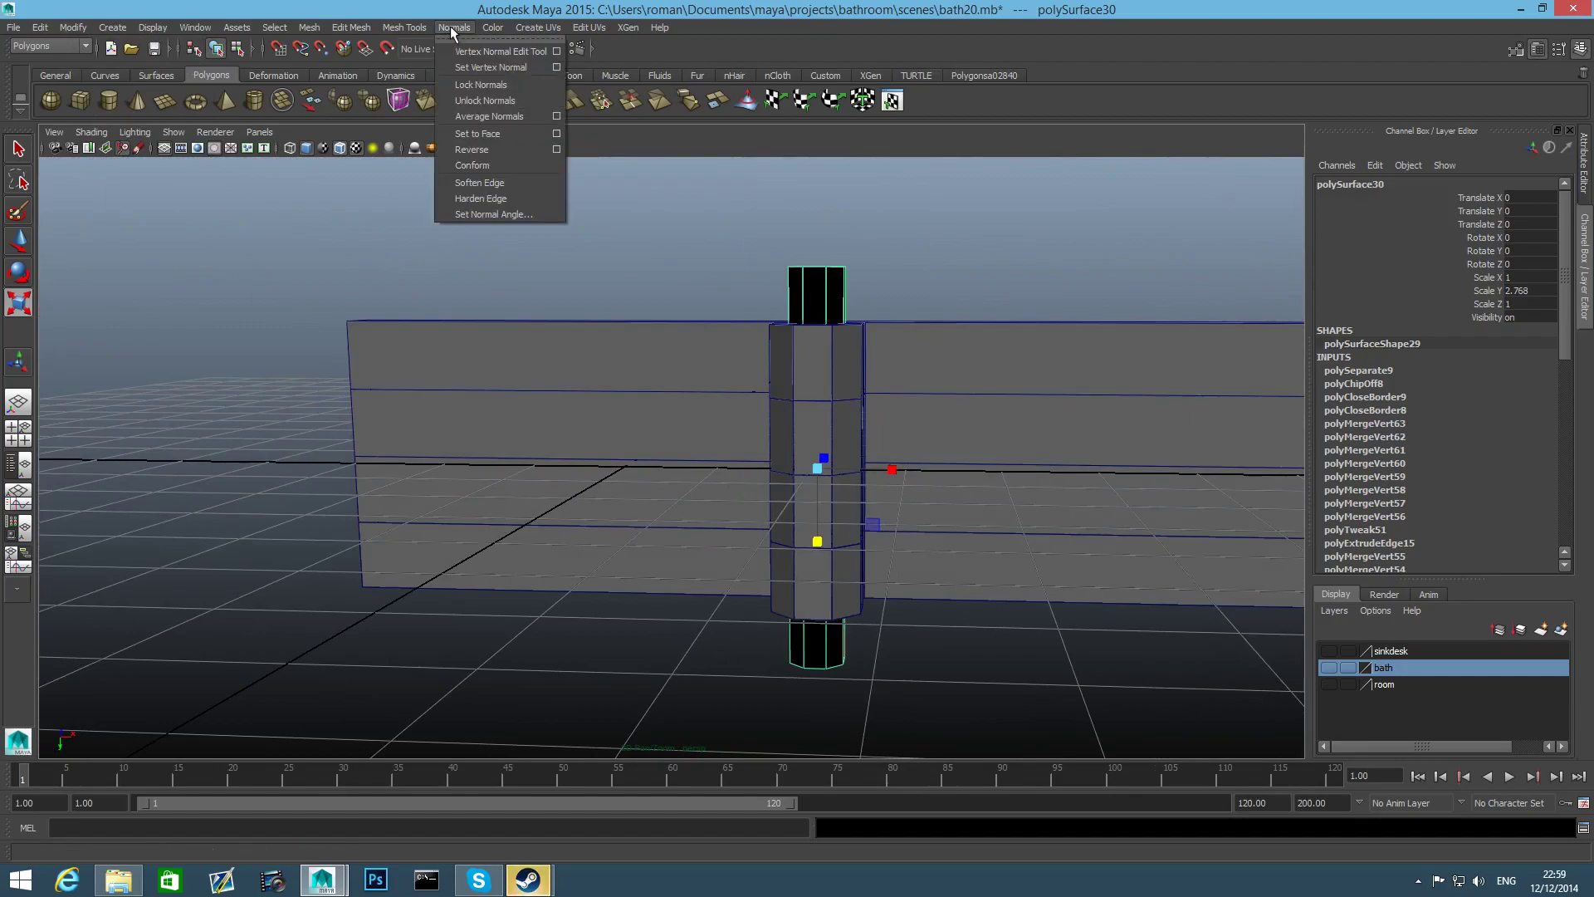
{"action": "left_click", "coordinate": [487, 152]}
{"action": "mouse_move", "coordinate": [825, 370]}
{"action": "left_mouse_down", "text": "alt"}
{"action": "mouse_move", "coordinate": [797, 415]}
{"action": "mouse_move", "coordinate": [836, 376]}
{"action": "left_mouse_up", "text": "alt"}
{"action": "left_click_drag", "start_coordinate": [822, 545], "coordinate": [822, 555]}
{"action": "left_click_drag", "start_coordinate": [827, 498], "coordinate": [830, 512], "text": "alt"}
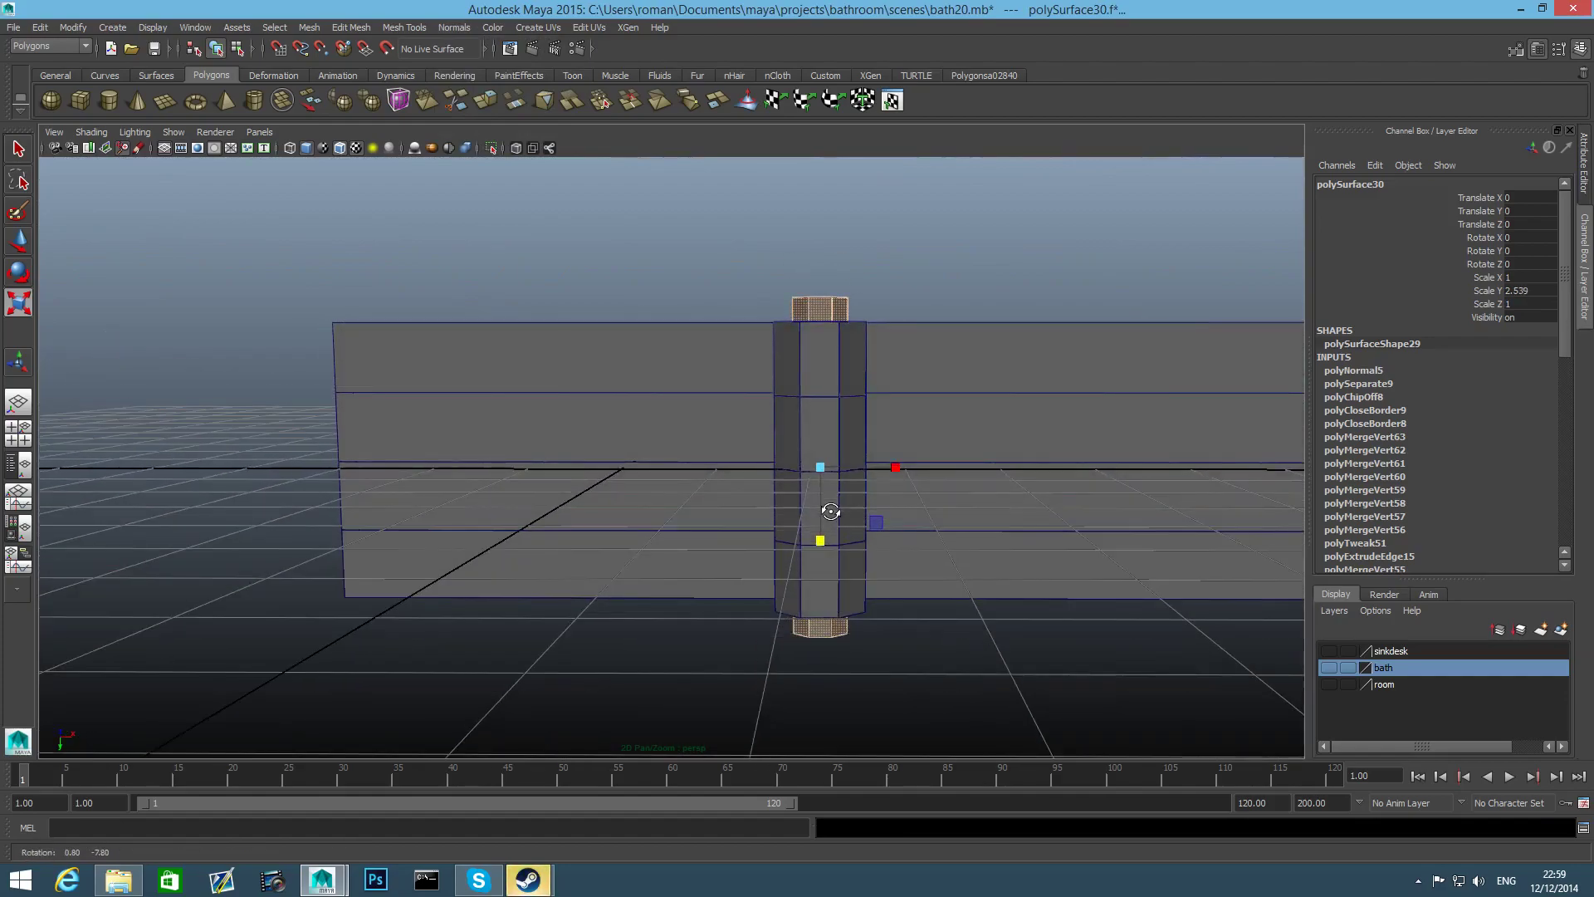
Move the inner tube's upper and lower end vertices inward so both ends sit level with the pipe's ends
{"action": "right_click", "coordinate": [814, 308]}
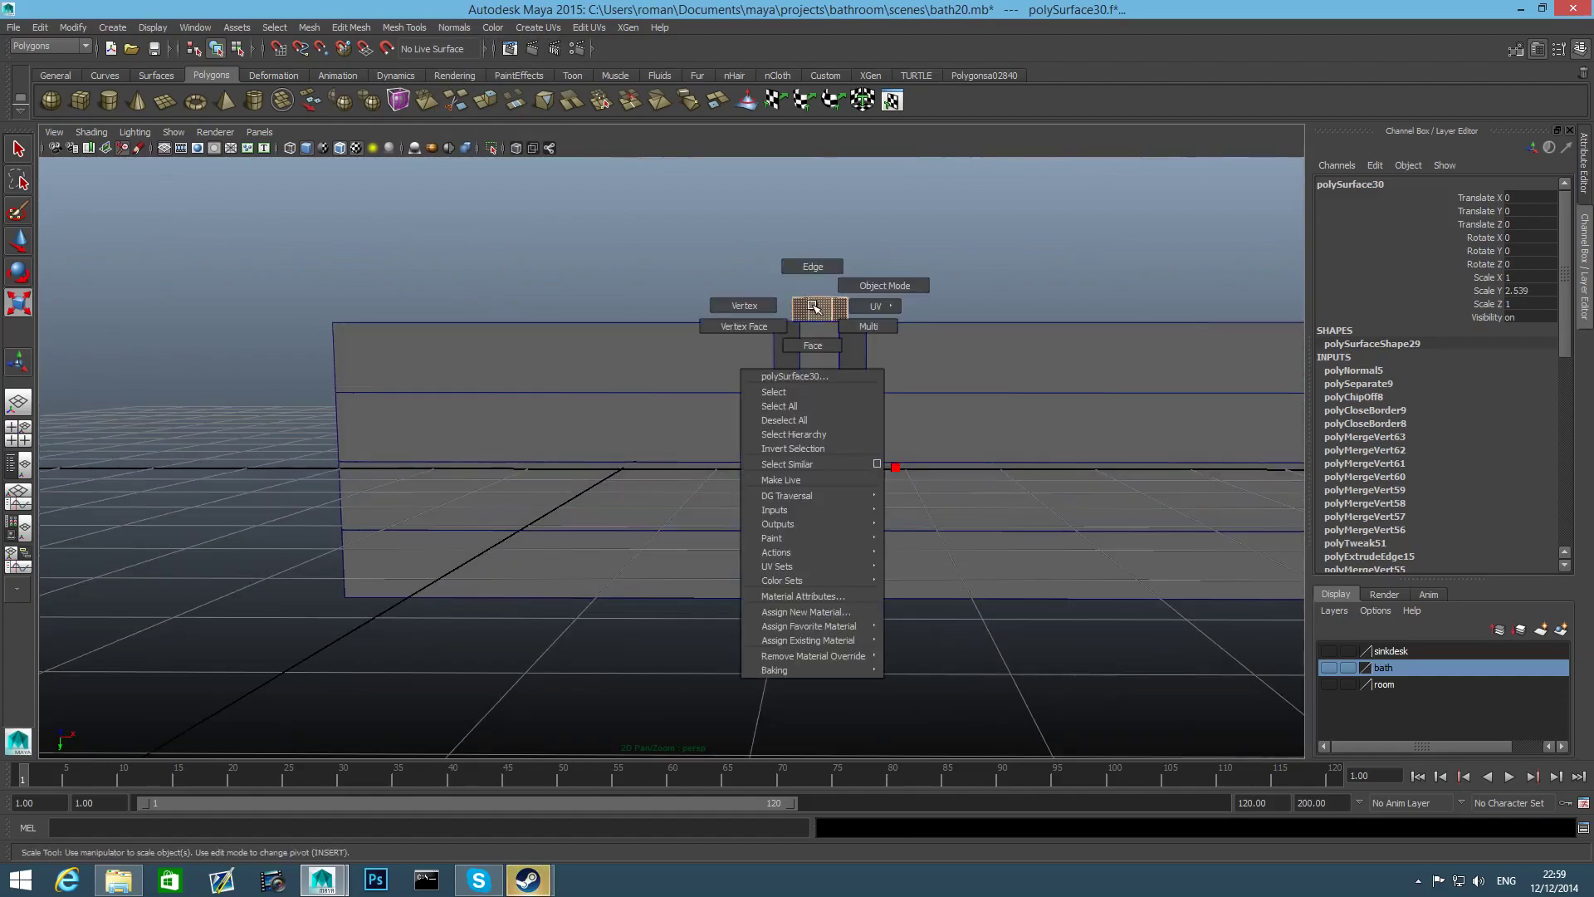
{"action": "left_click_drag", "start_coordinate": [815, 309], "coordinate": [818, 321], "text": "alt"}
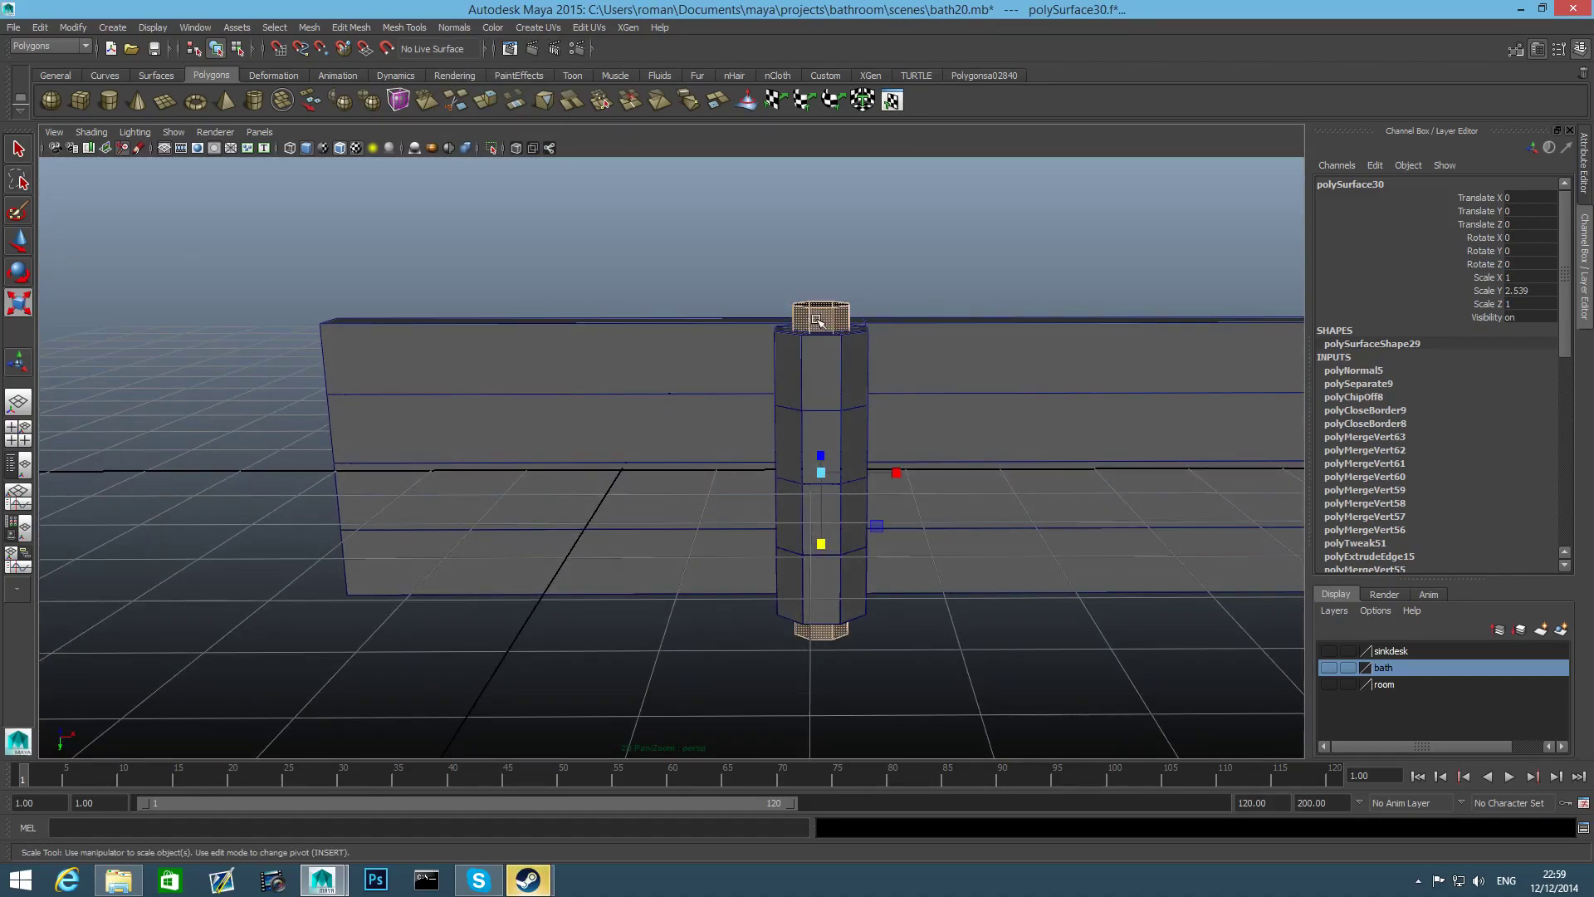
{"action": "left_click_drag", "start_coordinate": [822, 543], "coordinate": [825, 416]}
{"action": "left_click", "coordinate": [714, 297]}
{"action": "left_click_drag", "start_coordinate": [758, 266], "coordinate": [859, 309]}
{"action": "key", "text": "w"}
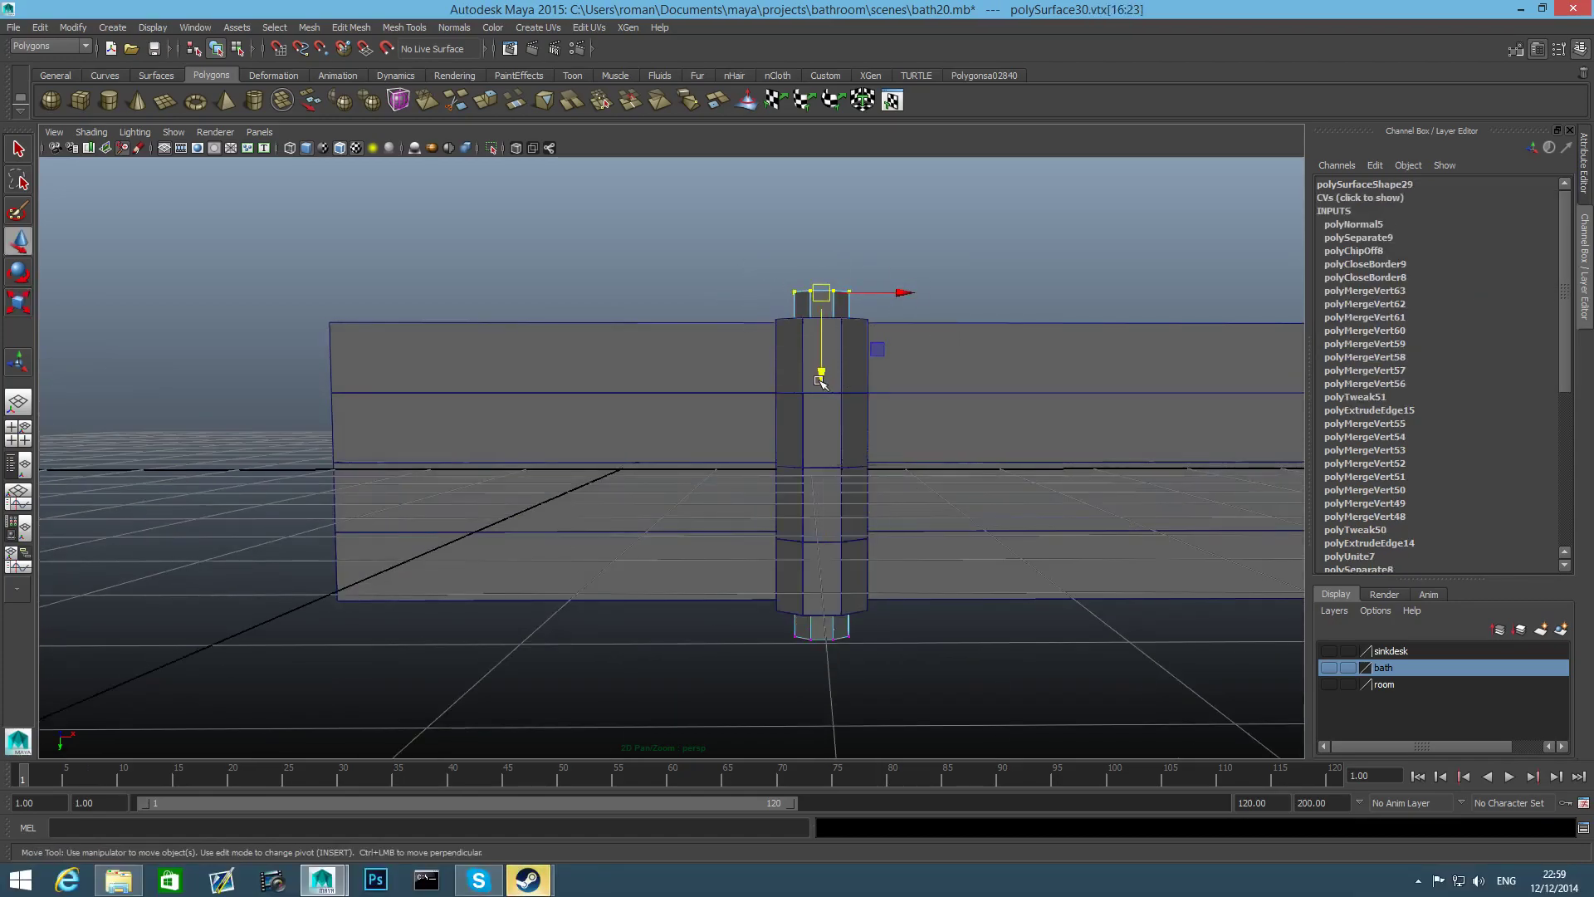
{"action": "left_click_drag", "start_coordinate": [820, 374], "coordinate": [855, 650]}
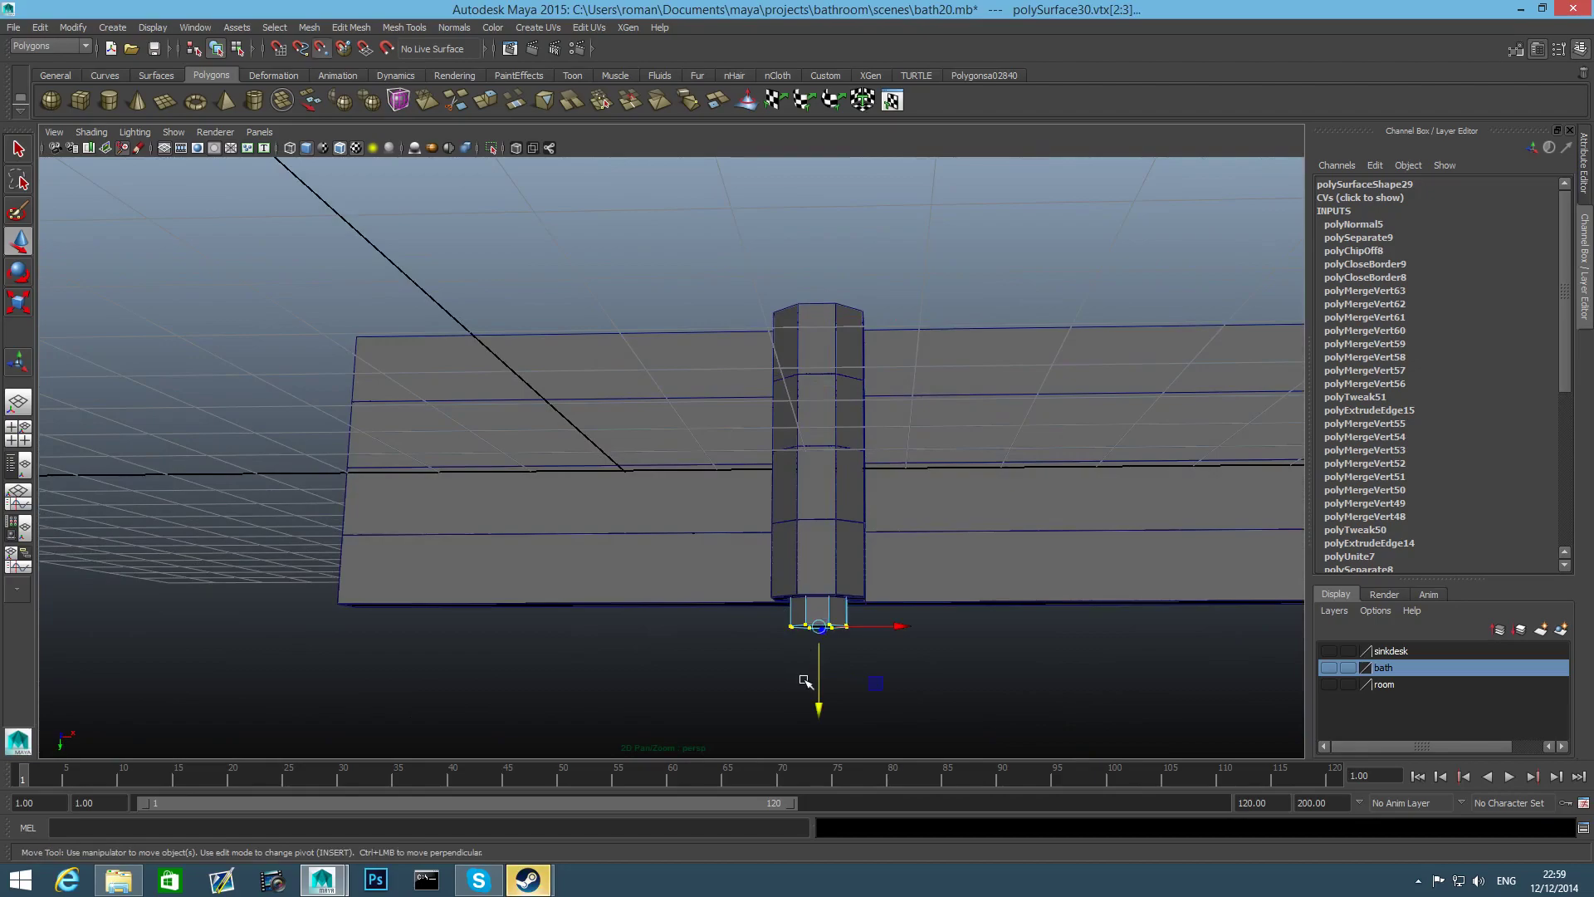
{"action": "left_click_drag", "start_coordinate": [827, 719], "coordinate": [811, 694]}
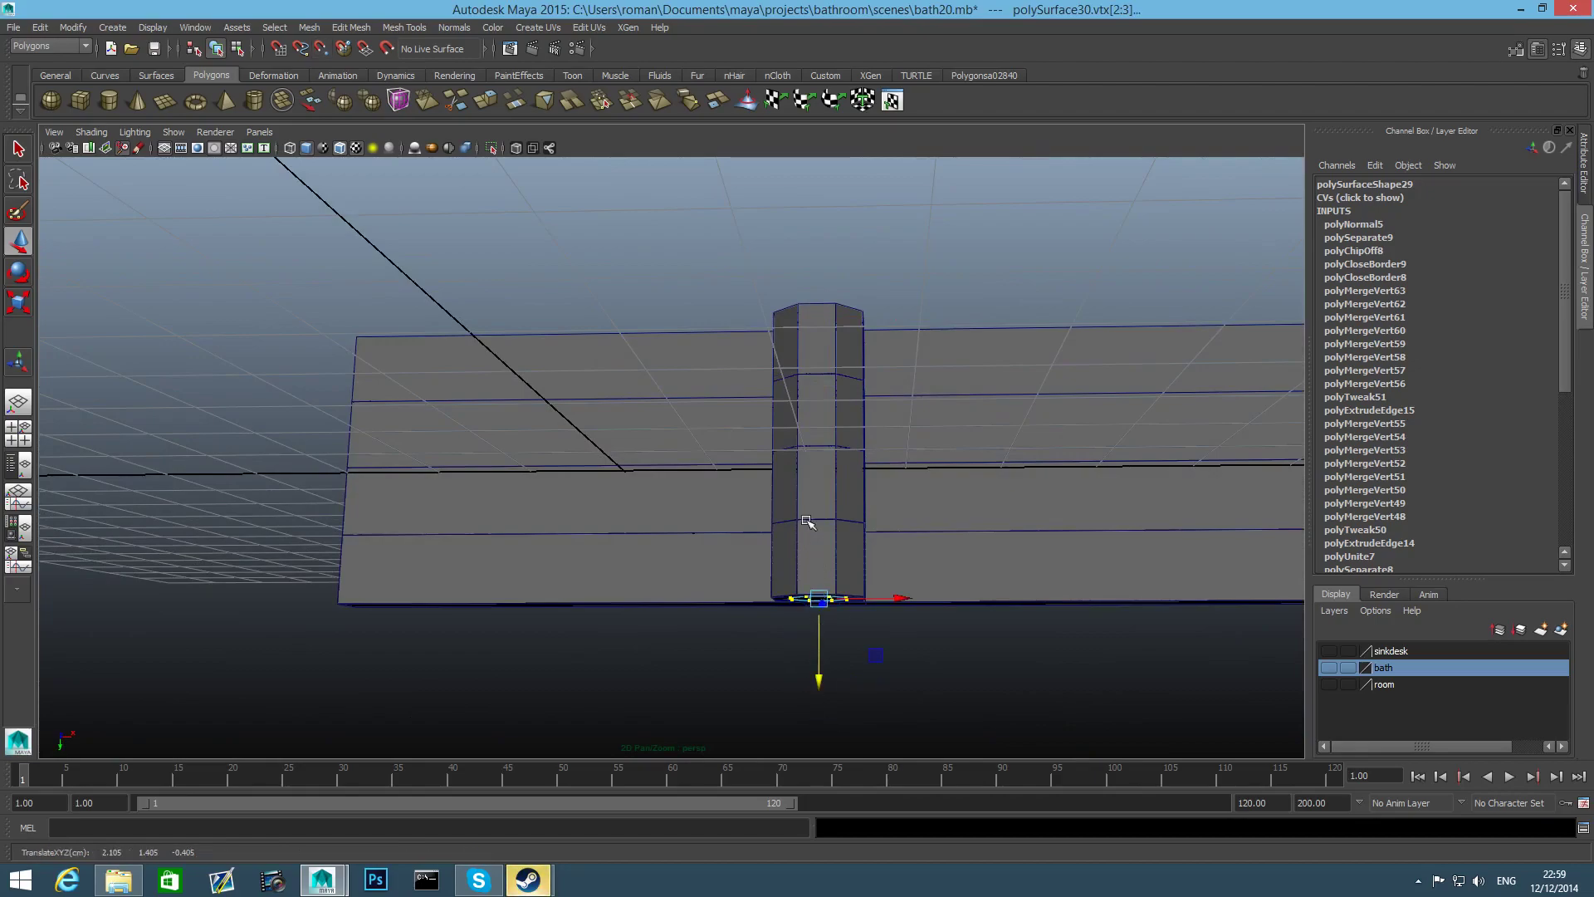
{"action": "left_click_drag", "start_coordinate": [807, 522], "coordinate": [811, 587], "text": "alt"}
Examine the inner tube's fit inside the upper pipe opening and return to object selection
{"action": "right_click_drag", "start_coordinate": [867, 270], "coordinate": [872, 243]}
{"action": "right_click_drag", "start_coordinate": [808, 380], "coordinate": [807, 379]}
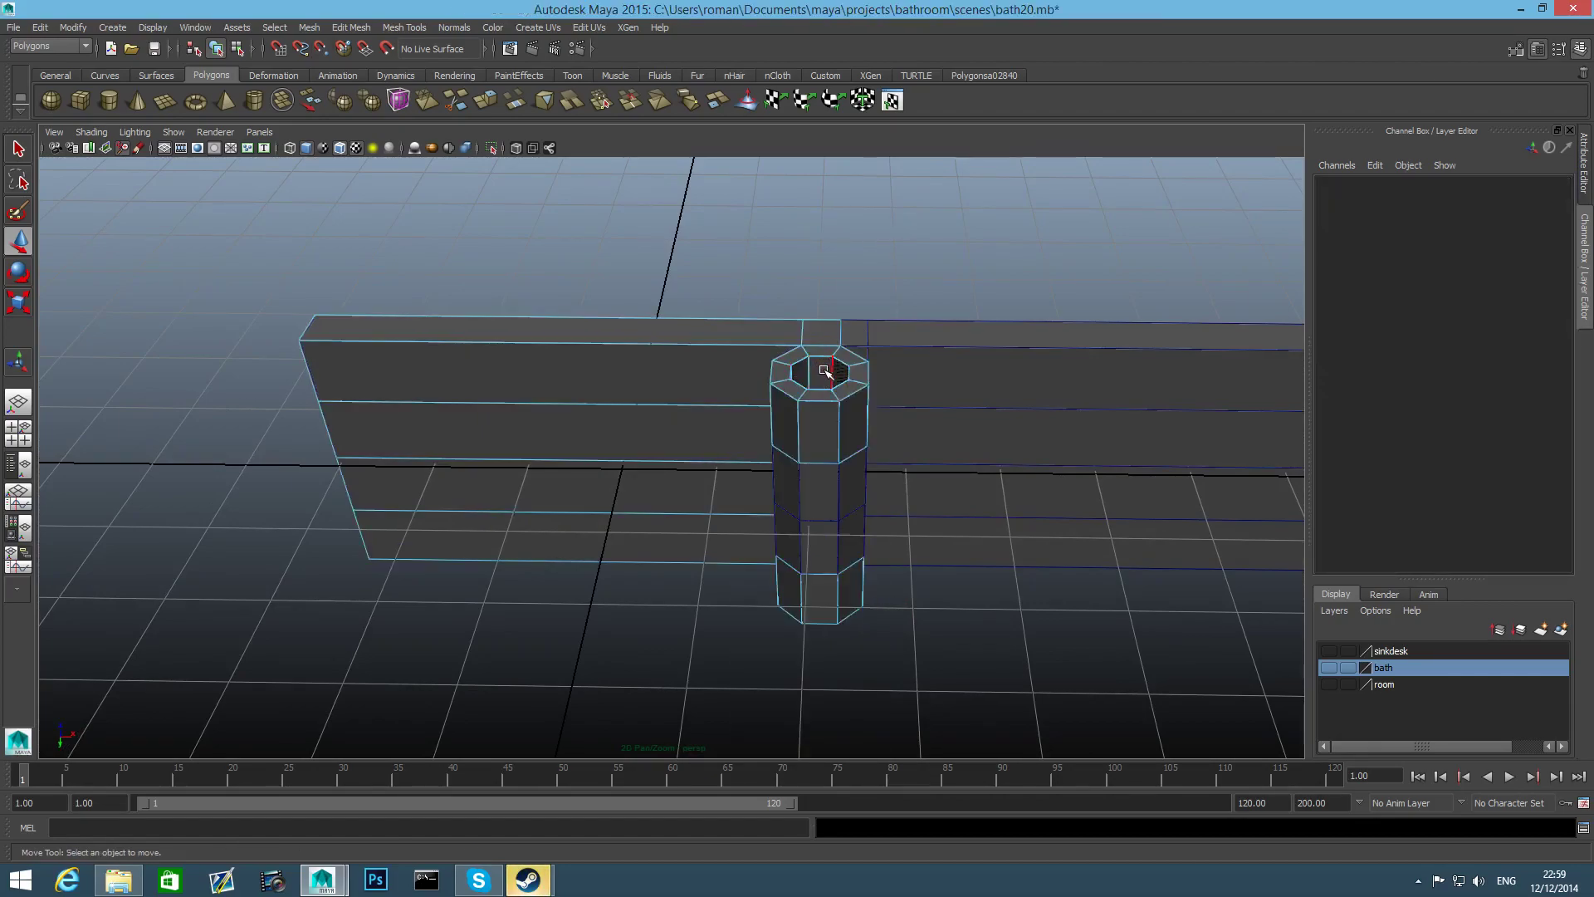
{"action": "left_click", "coordinate": [827, 376]}
{"action": "right_click_drag", "start_coordinate": [784, 370], "coordinate": [1246, 498], "text": "alt"}
{"action": "middle_click_drag", "start_coordinate": [1017, 349], "coordinate": [1015, 590], "text": "alt"}
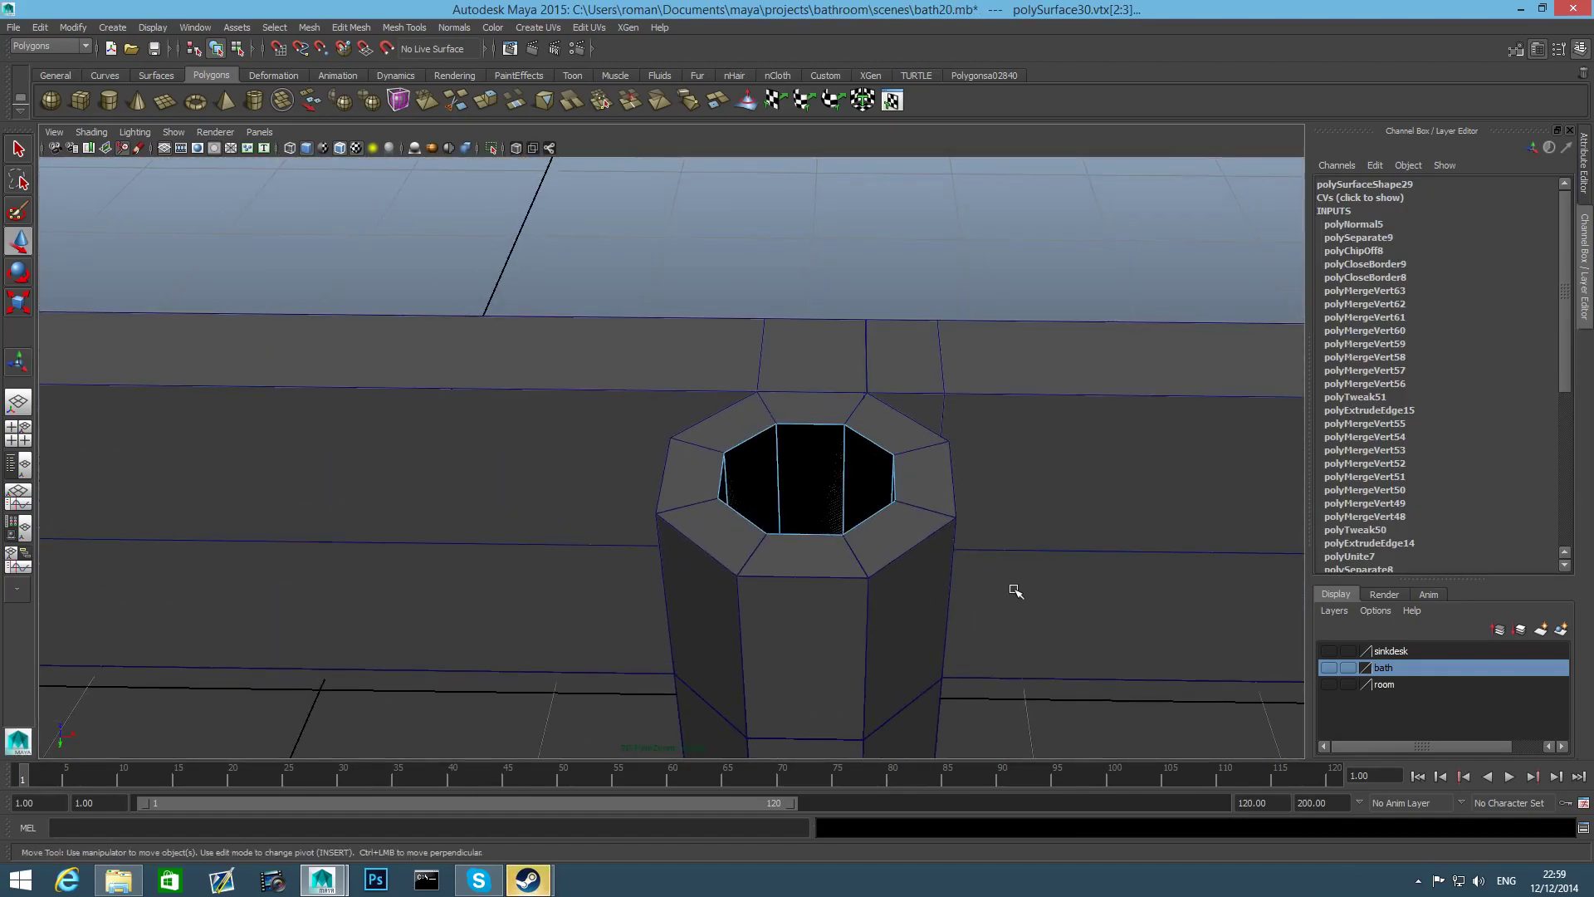
{"action": "key", "text": "F8"}
Select the open border edges at both ends of the inner tube and extrude them
{"action": "right_click_drag", "start_coordinate": [1090, 543], "coordinate": [802, 599], "text": "alt"}
{"action": "left_click_drag", "start_coordinate": [802, 600], "coordinate": [803, 471], "text": "alt"}
{"action": "right_click_drag", "start_coordinate": [829, 514], "coordinate": [825, 483]}
{"action": "left_click_drag", "start_coordinate": [822, 509], "coordinate": [897, 509], "text": "alt"}
{"action": "key", "text": "ctrl+z"}
{"action": "right_click", "coordinate": [984, 285]}
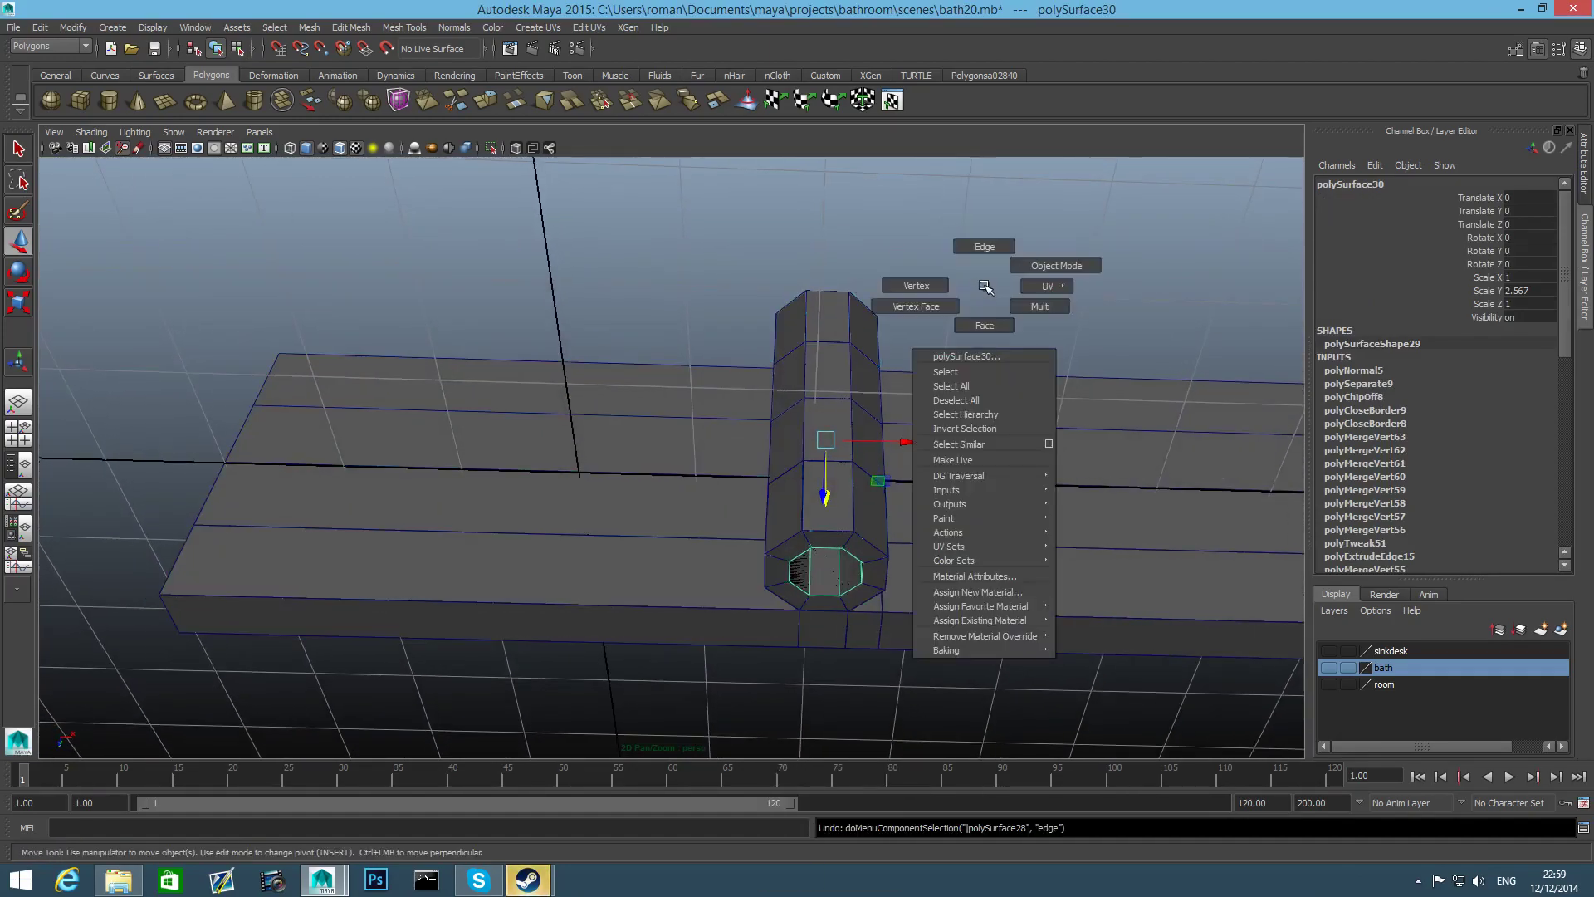
{"action": "right_click_drag", "start_coordinate": [995, 264], "coordinate": [993, 257]}
{"action": "left_click_drag", "start_coordinate": [905, 527], "coordinate": [872, 527], "text": "alt"}
{"action": "left_click", "coordinate": [848, 415]}
{"action": "double_click", "coordinate": [859, 490], "text": "shift"}
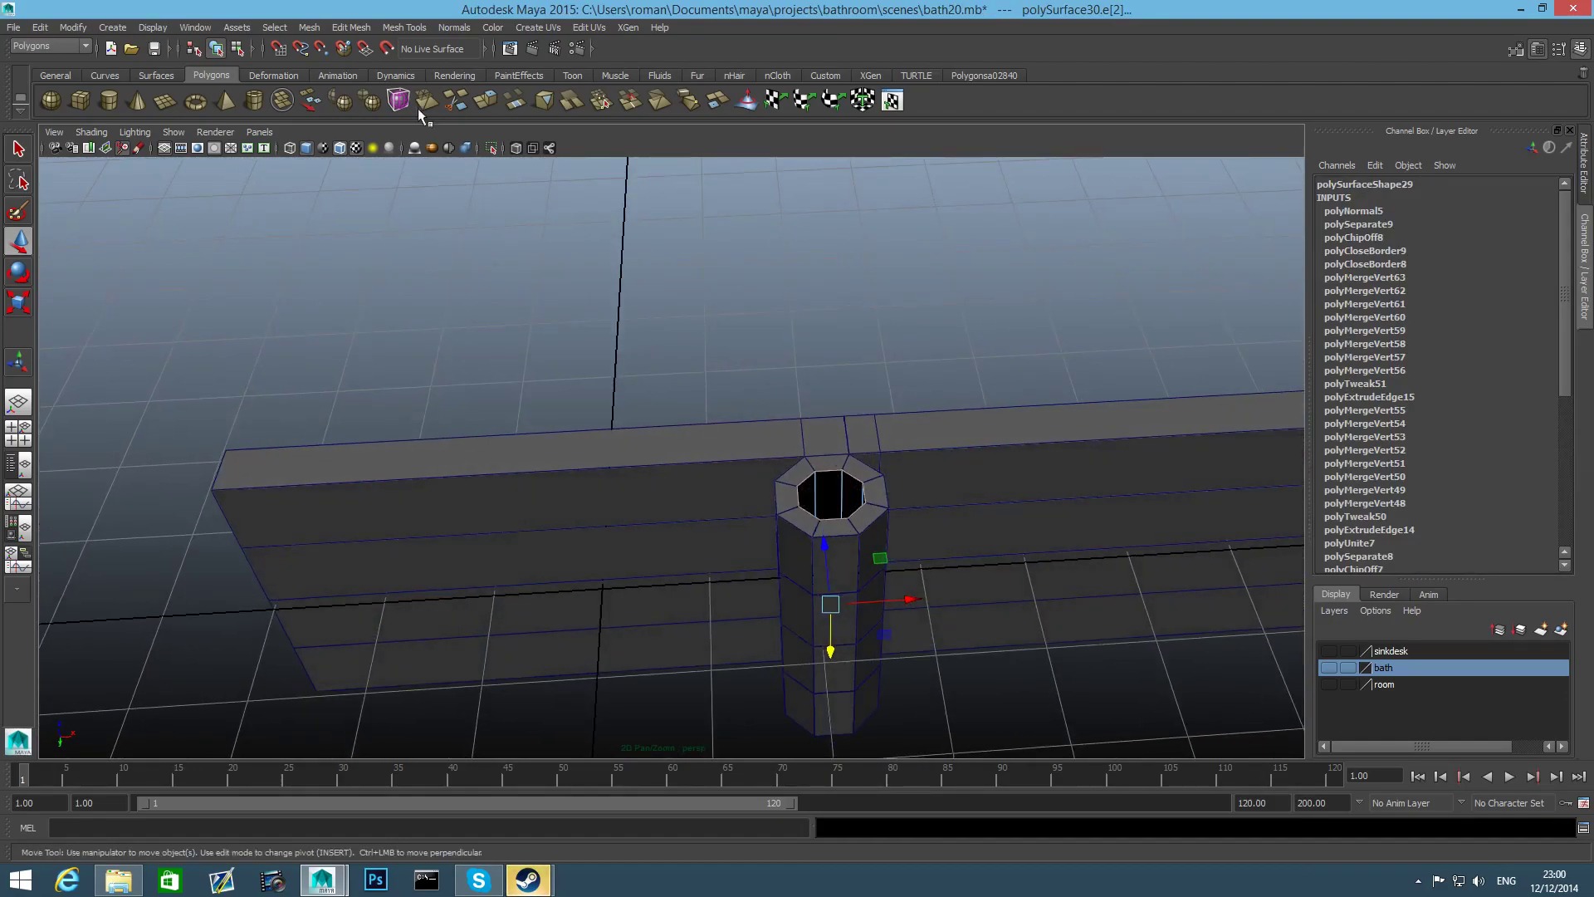
{"action": "key", "text": "ctrl+e"}
{"action": "left_click_drag", "start_coordinate": [640, 355], "coordinate": [698, 352], "text": "alt"}
{"action": "mouse_move", "coordinate": [793, 690]}
{"action": "left_mouse_down"}
{"action": "mouse_move", "coordinate": [797, 722]}
{"action": "mouse_move", "coordinate": [808, 640]}
{"action": "mouse_move", "coordinate": [730, 640]}
{"action": "mouse_move", "coordinate": [761, 595]}
{"action": "mouse_move", "coordinate": [782, 697]}
{"action": "left_mouse_up"}
{"action": "left_click_drag", "start_coordinate": [786, 480], "coordinate": [788, 613], "text": "alt"}
{"action": "left_click_drag", "start_coordinate": [734, 454], "coordinate": [844, 471], "text": "alt"}
{"action": "key", "text": "ctrl+z"}
{"action": "key", "text": "ctrl+z"}
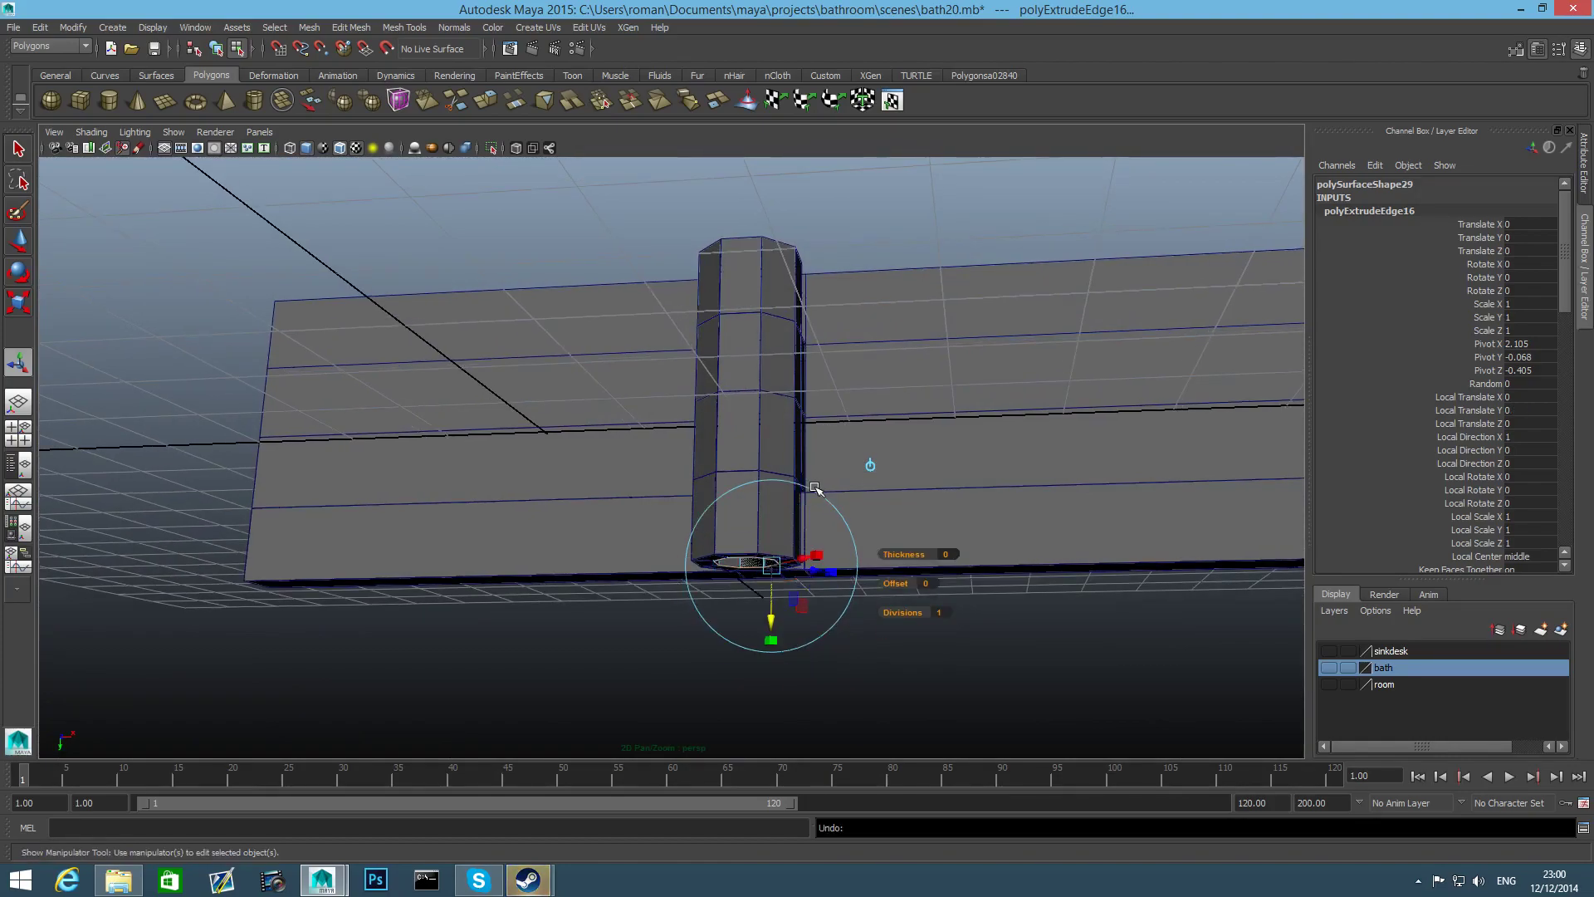
Scale the extruded border edges vertically so they protrude slightly past both pipe ends
{"action": "left_click_drag", "start_coordinate": [829, 528], "coordinate": [827, 542], "text": "alt"}
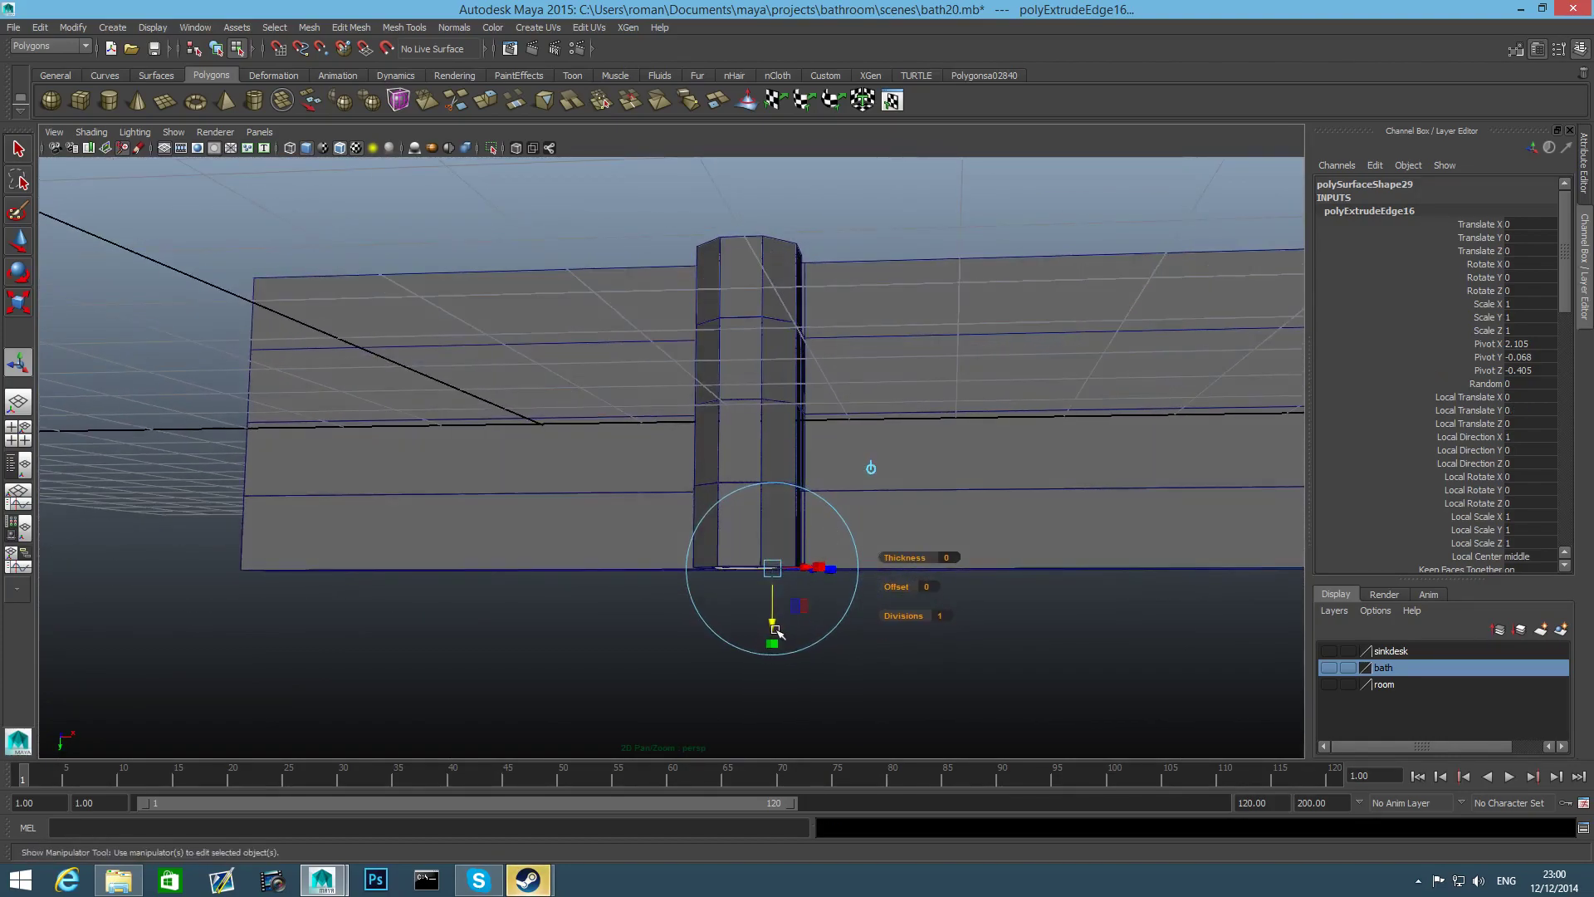
{"action": "key", "text": "r"}
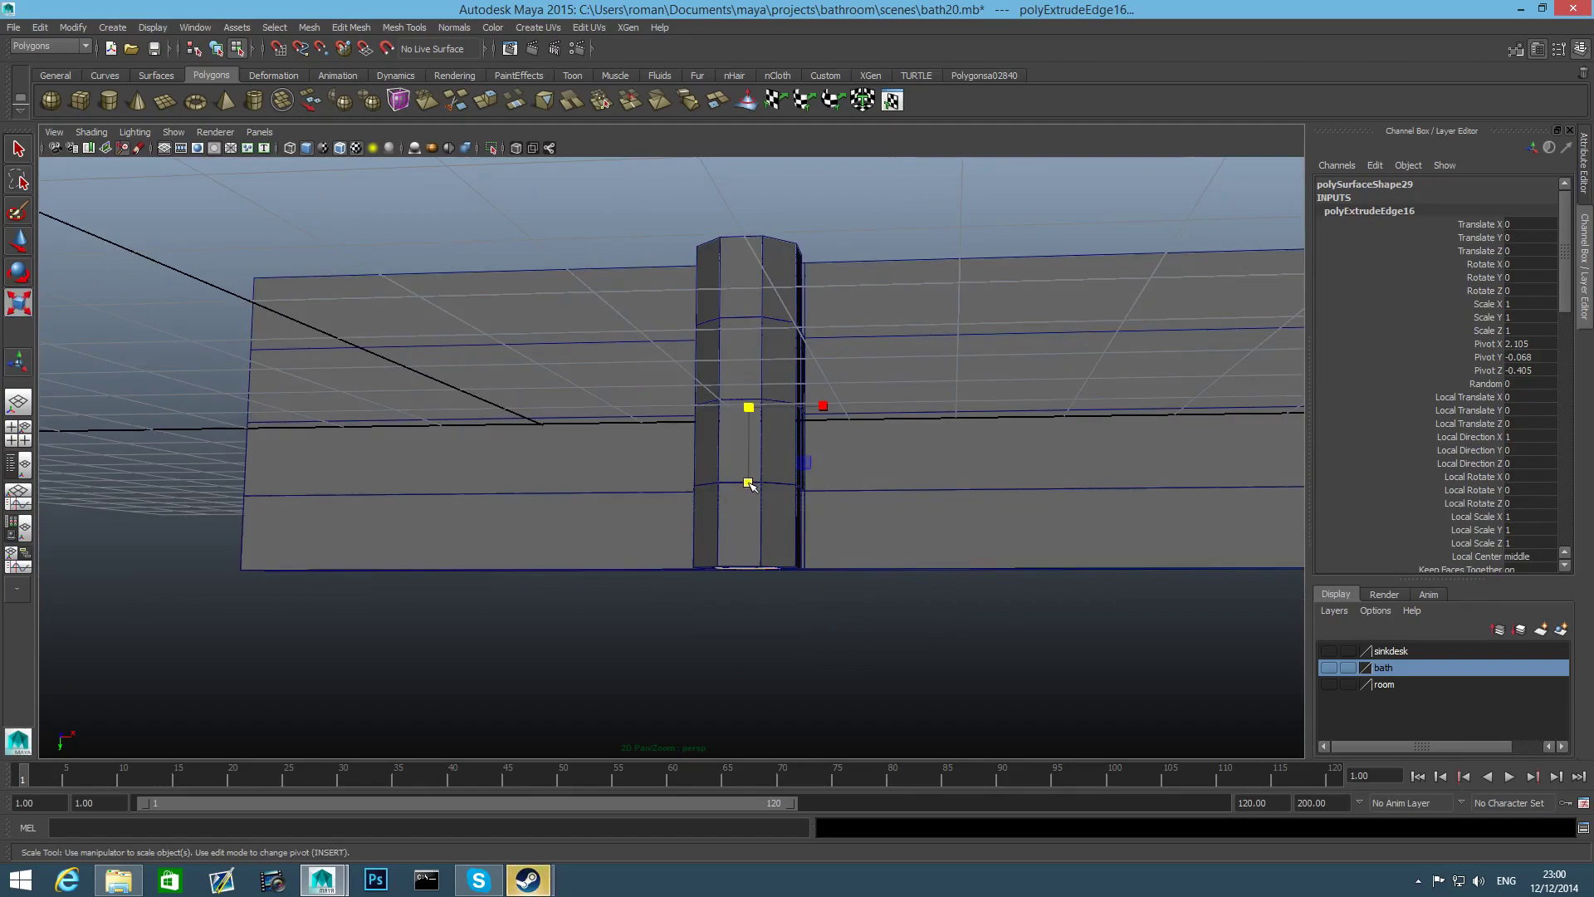
{"action": "mouse_move", "coordinate": [750, 485]}
{"action": "left_mouse_down"}
{"action": "mouse_move", "coordinate": [766, 521]}
{"action": "mouse_move", "coordinate": [750, 484]}
{"action": "mouse_move", "coordinate": [758, 500]}
{"action": "left_mouse_up"}
{"action": "middle_click_drag", "start_coordinate": [732, 392], "coordinate": [742, 427], "text": "alt"}
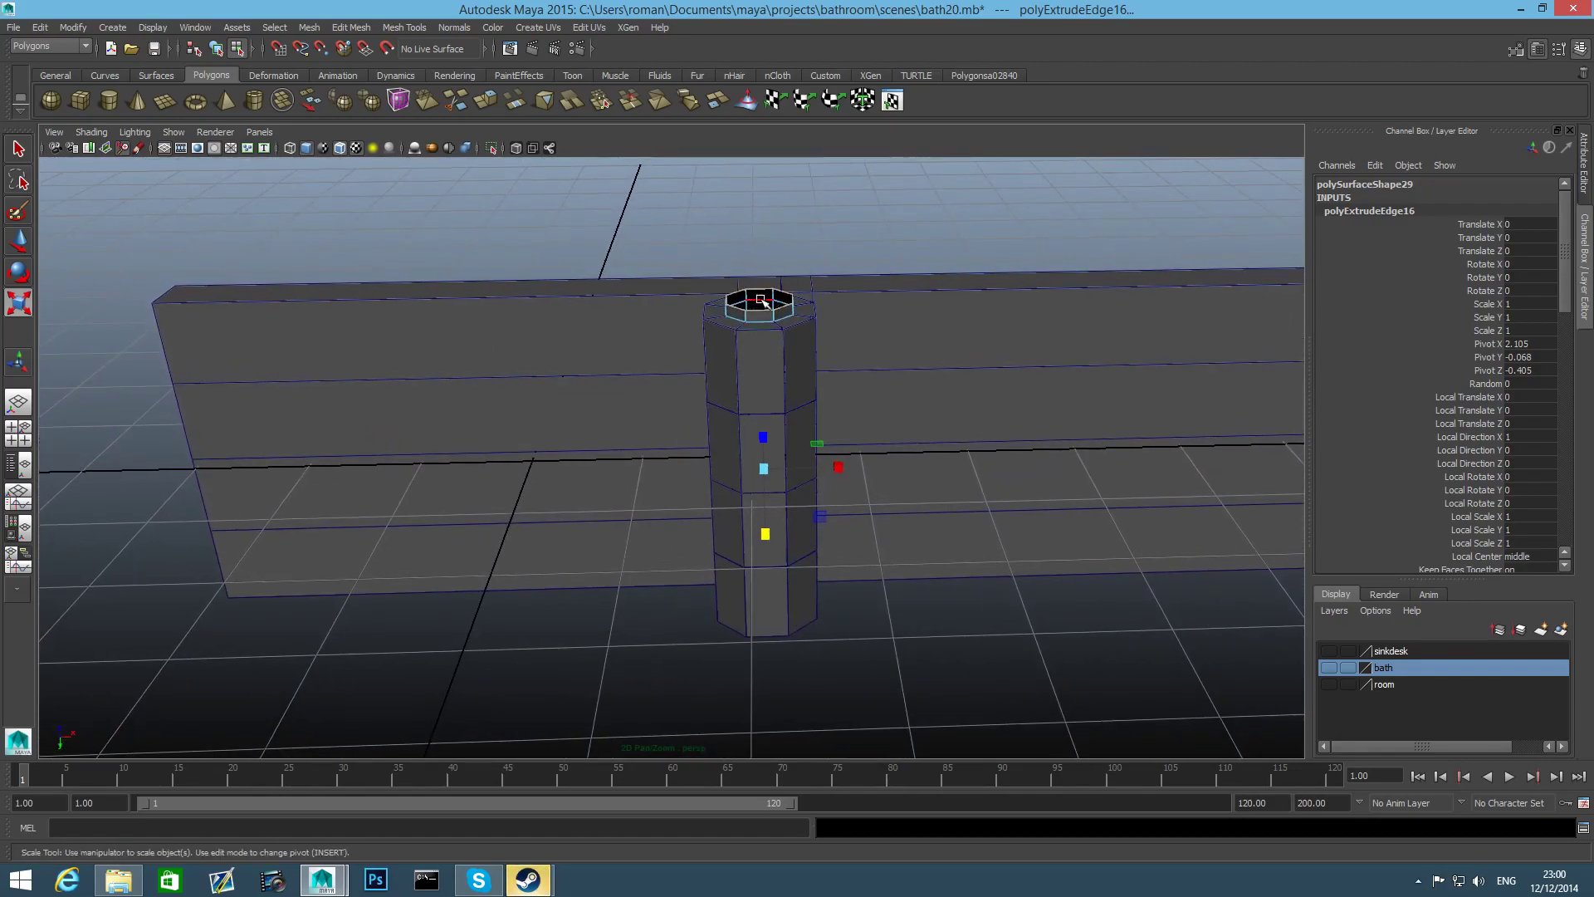
Select the new rings of faces protruding at the upper and lower ends of the inner tube
{"action": "right_click", "coordinate": [761, 299]}
{"action": "left_click", "coordinate": [762, 338]}
{"action": "left_click", "coordinate": [782, 312]}
{"action": "double_click", "coordinate": [782, 313]}
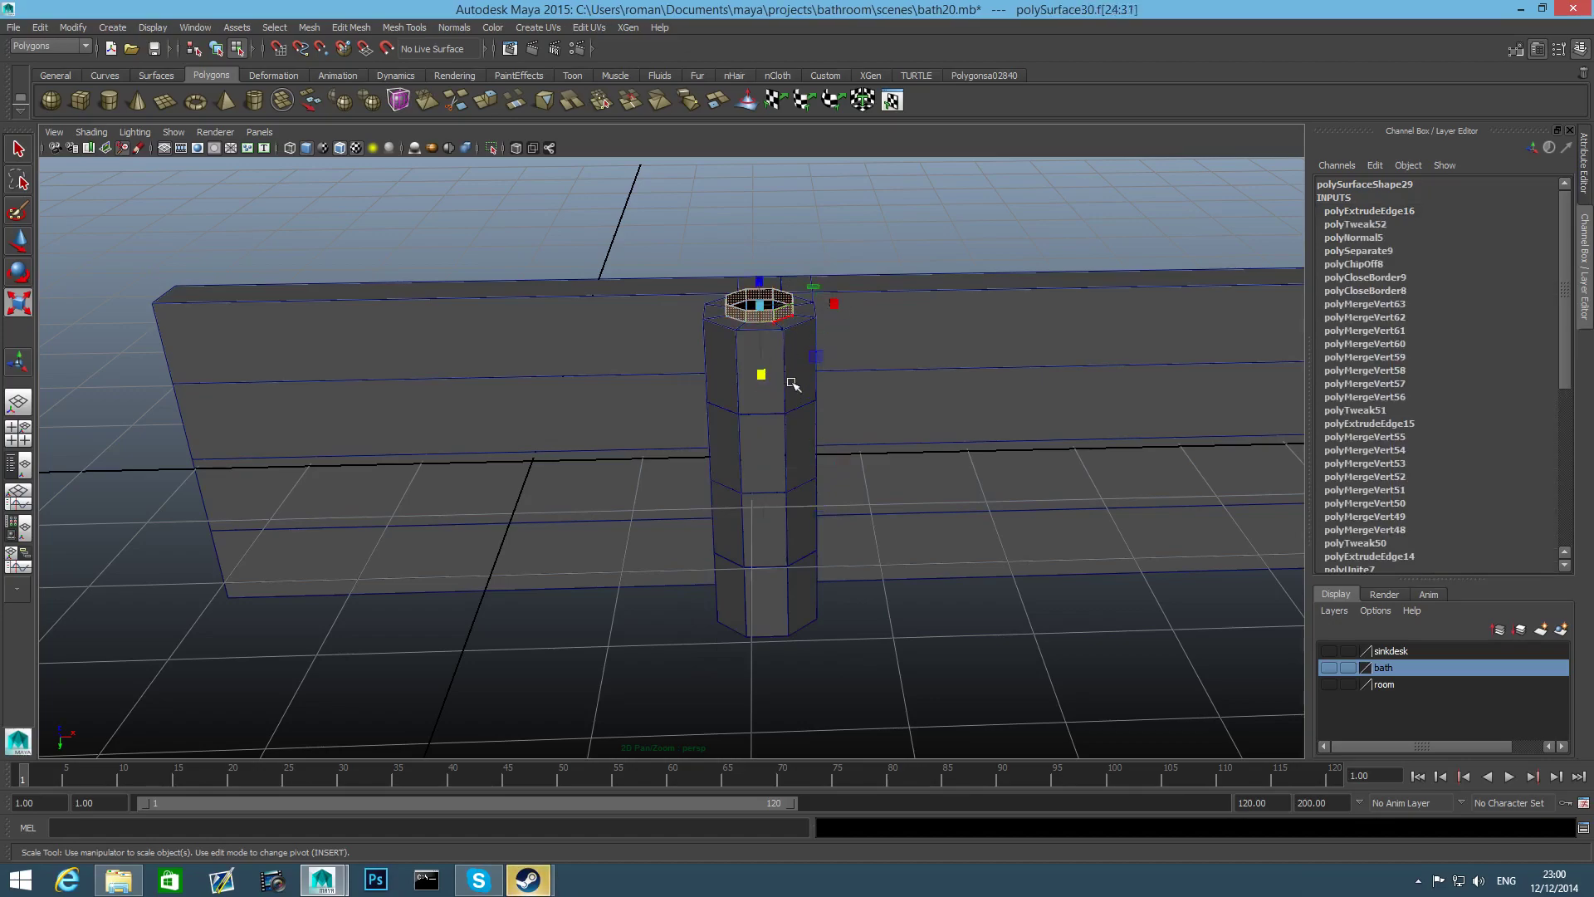
{"action": "left_click_drag", "start_coordinate": [790, 370], "coordinate": [779, 583], "text": "alt"}
{"action": "left_click", "coordinate": [765, 571]}
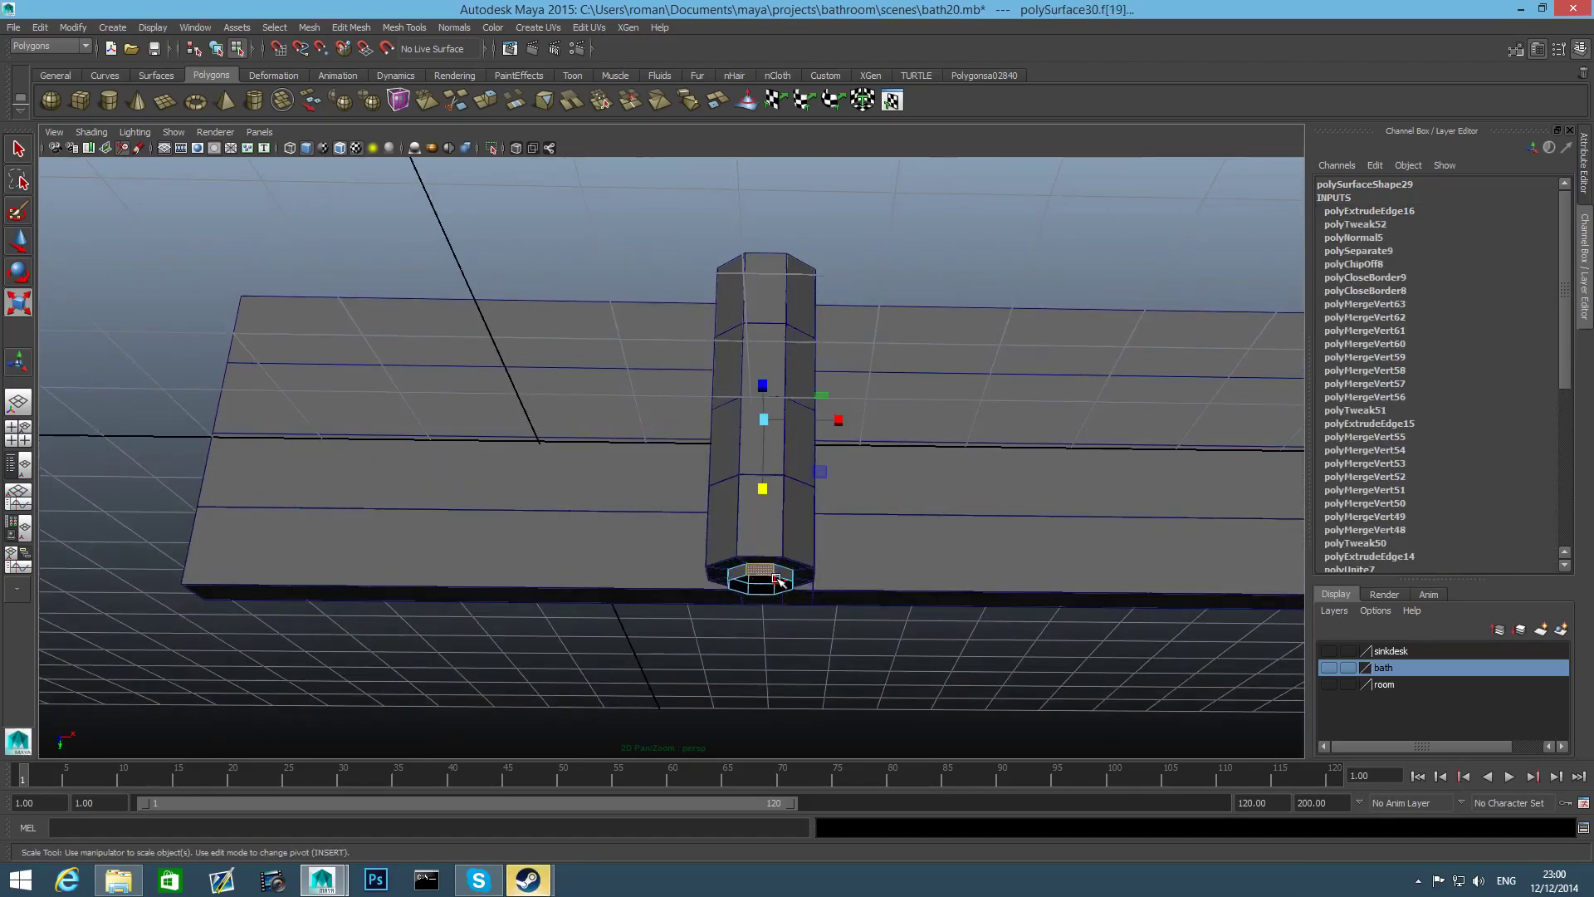
{"action": "double_click", "coordinate": [780, 576]}
{"action": "left_click_drag", "start_coordinate": [780, 576], "coordinate": [774, 612], "text": "alt"}
Extrude the selected end rings outward with a Local Translate Z of 0.211 to form flanges over the pipe ends
{"action": "left_click", "coordinate": [485, 101]}
{"action": "left_click_drag", "start_coordinate": [786, 491], "coordinate": [708, 538], "text": "alt"}
{"action": "right_click_drag", "start_coordinate": [705, 536], "coordinate": [935, 598], "text": "alt"}
{"action": "middle_click_drag", "start_coordinate": [890, 655], "coordinate": [896, 559], "text": "alt"}
{"action": "scroll", "coordinate": [757, 518], "scroll_direction": "up", "scroll_amount": 2}
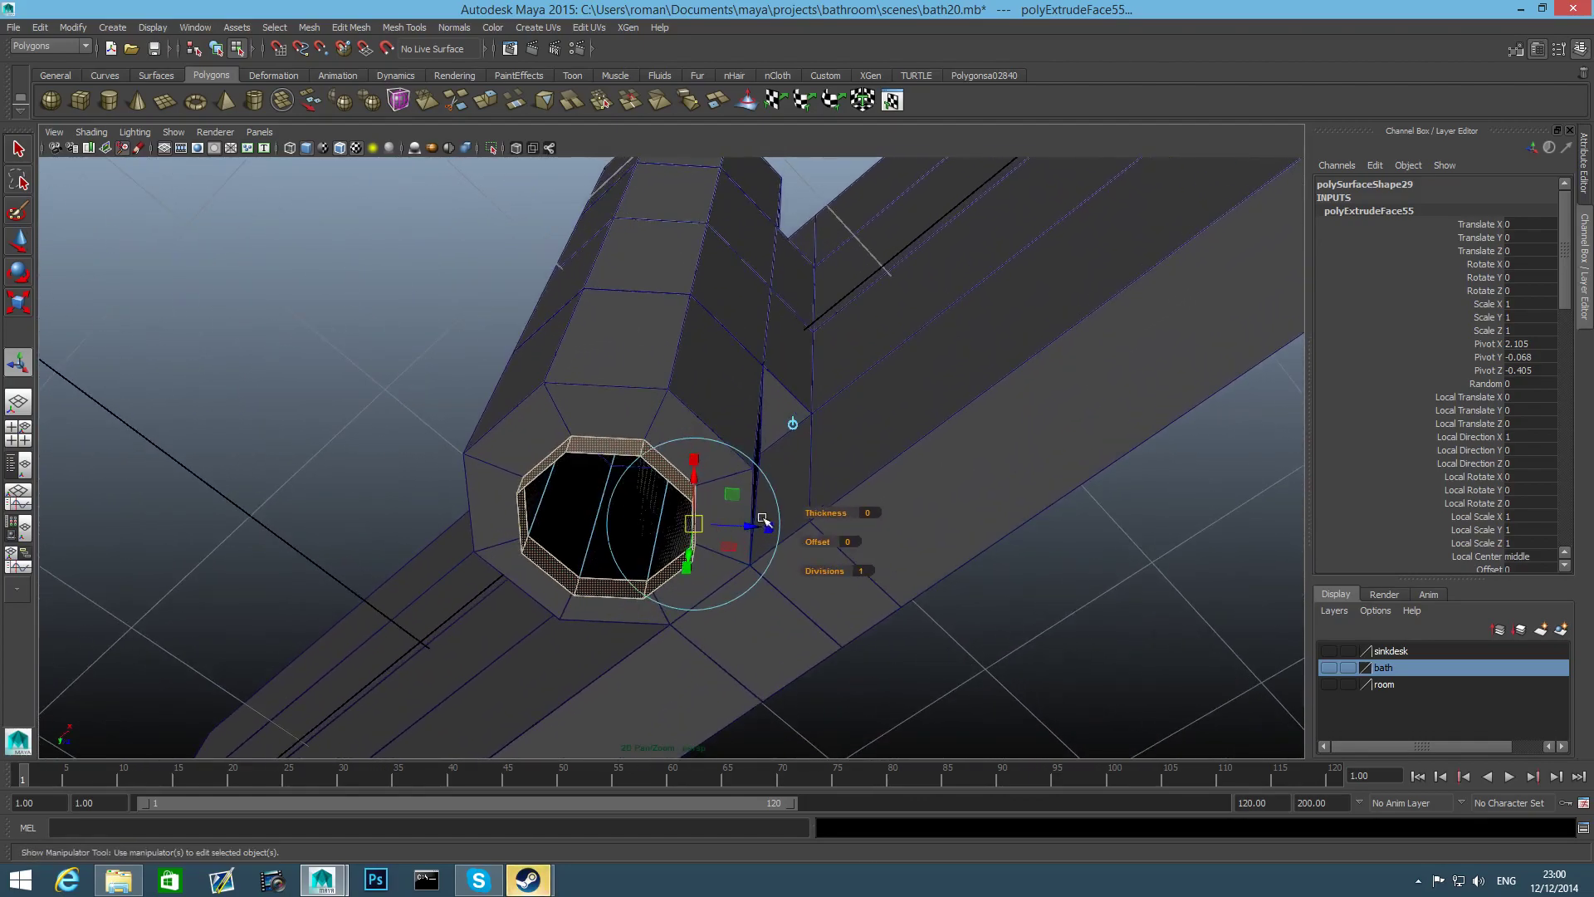
{"action": "left_click_drag", "start_coordinate": [753, 524], "coordinate": [694, 445]}
{"action": "mouse_move", "coordinate": [773, 530]}
{"action": "left_mouse_down", "text": "alt"}
{"action": "mouse_move", "coordinate": [776, 551]}
{"action": "mouse_move", "coordinate": [801, 528]}
{"action": "left_mouse_up", "text": "alt"}
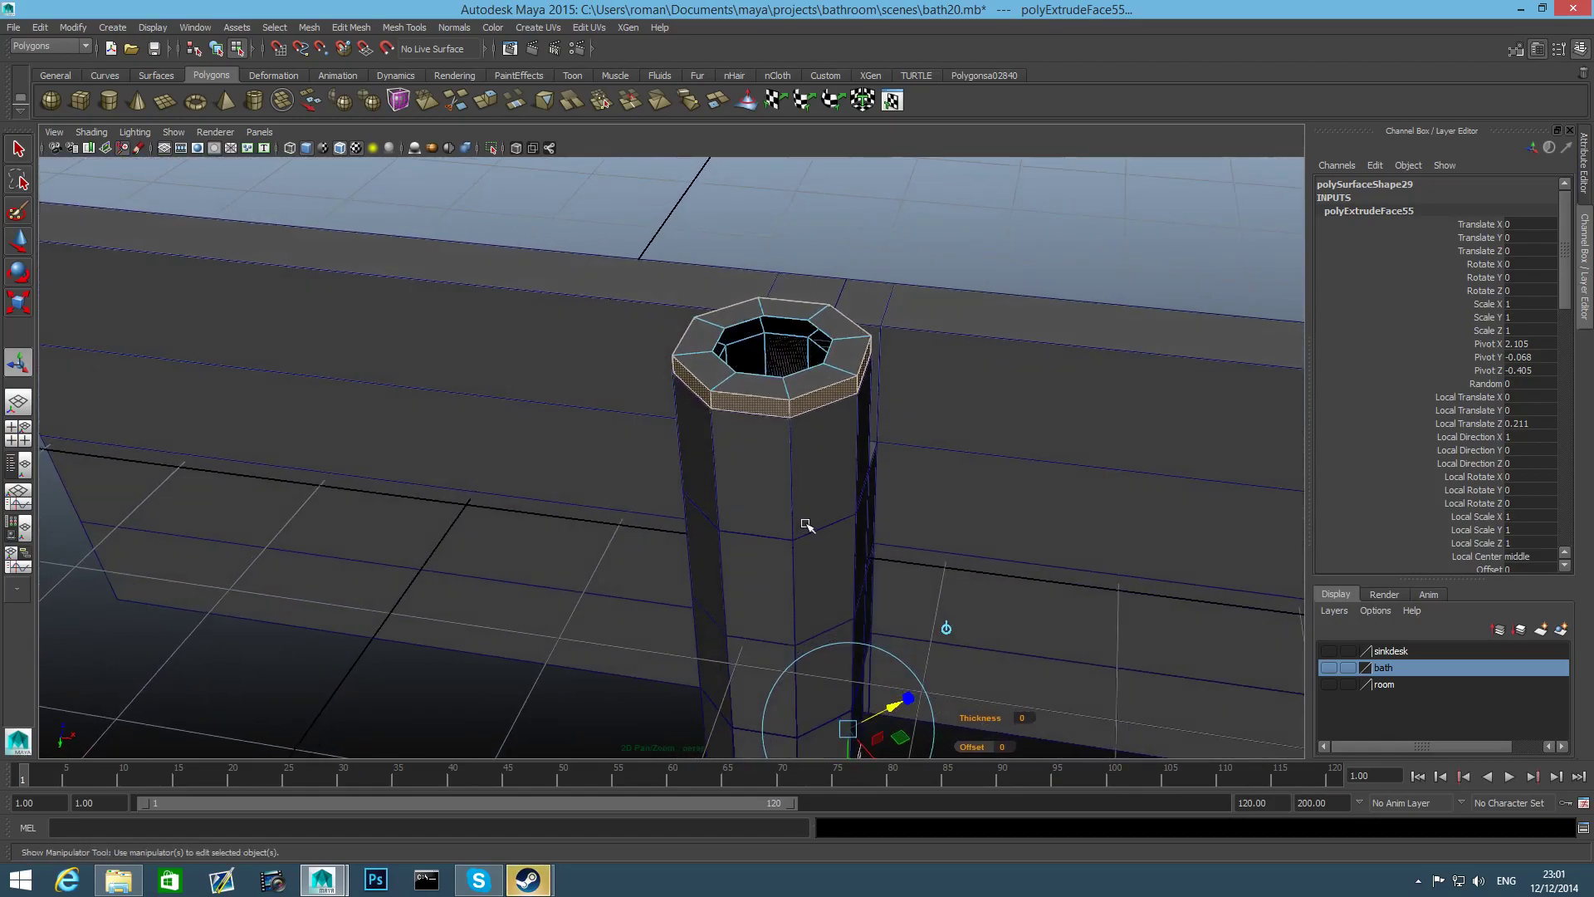
Fill the open holes at both ends of the flanged inner tube to turn it into a closed pin
{"action": "key", "text": "F8"}
{"action": "right_click", "coordinate": [835, 348]}
{"action": "left_click", "coordinate": [830, 352]}
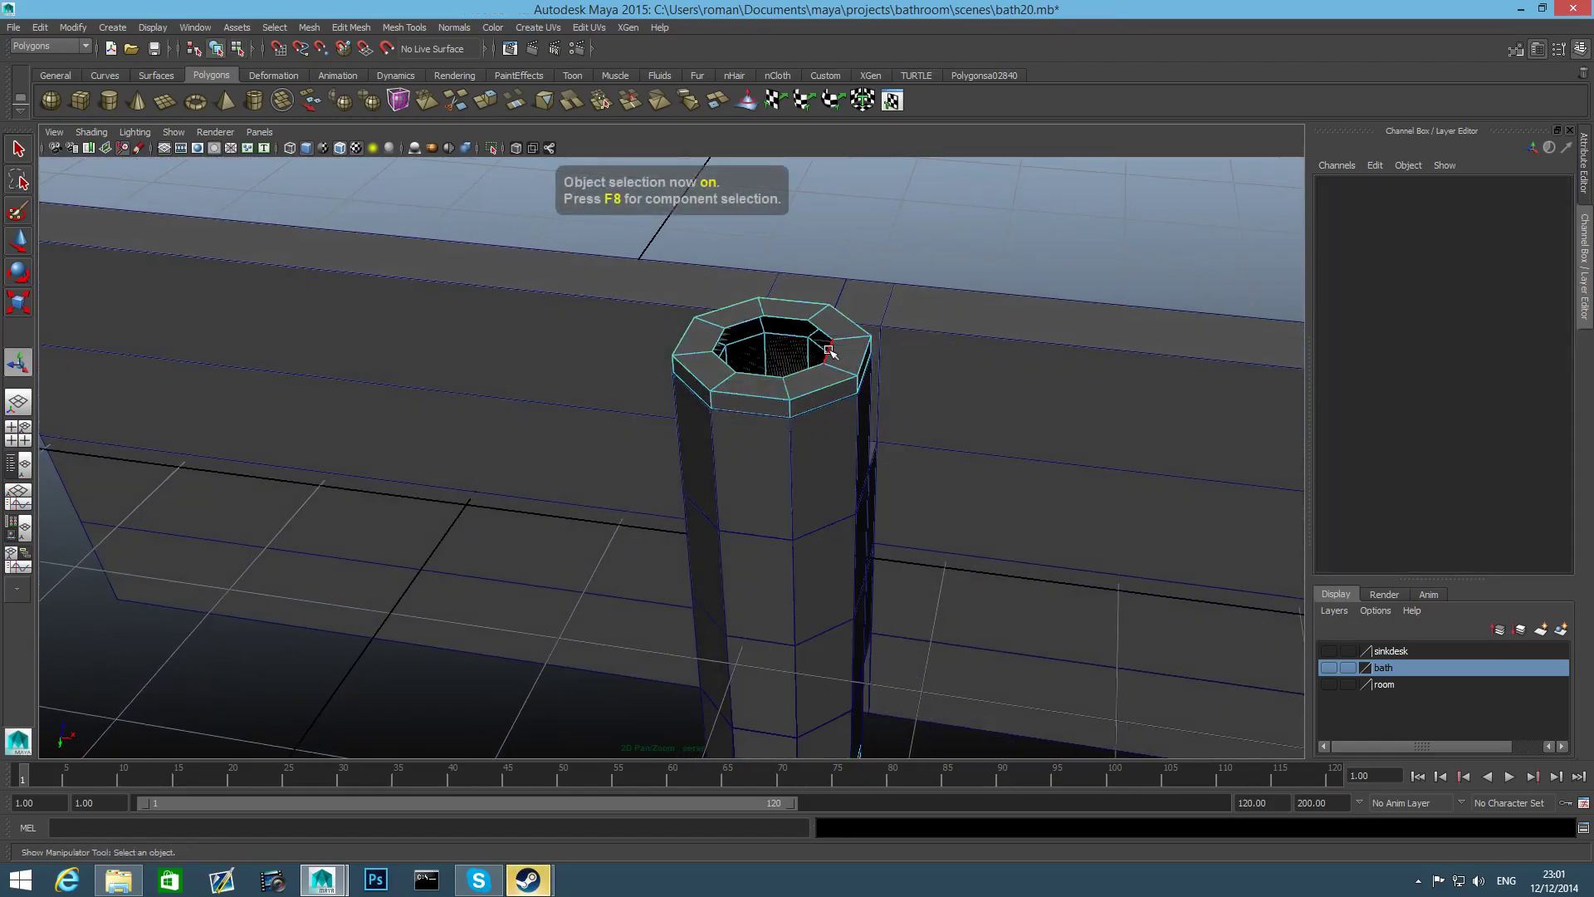
{"action": "double_click", "coordinate": [829, 350]}
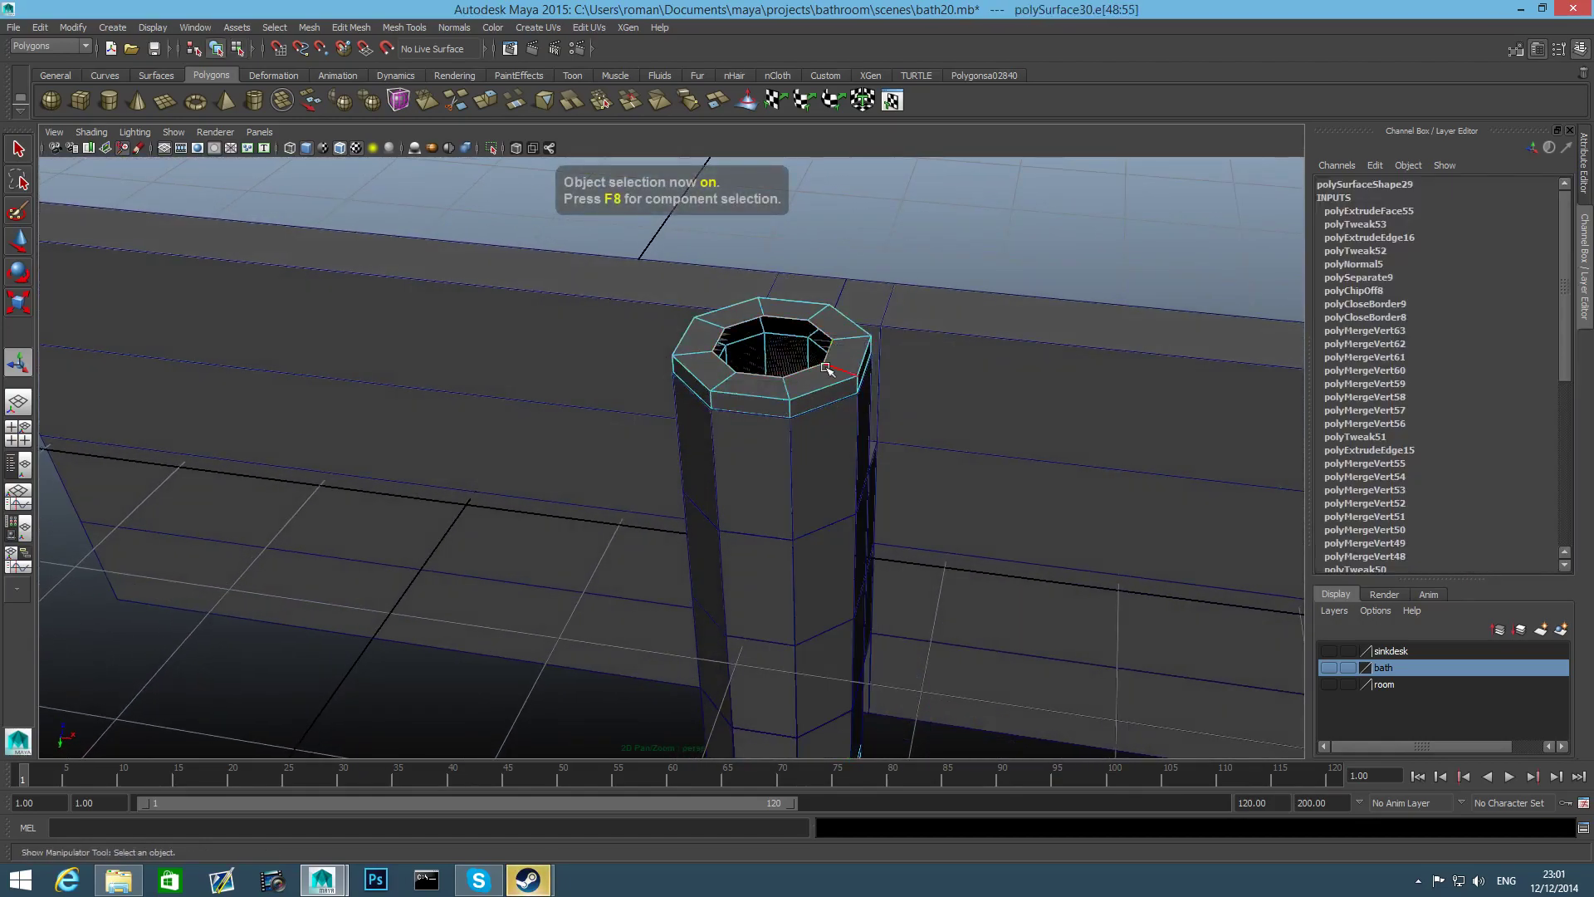
{"action": "left_click", "coordinate": [308, 28]}
{"action": "left_click", "coordinate": [349, 171]}
{"action": "left_click_drag", "start_coordinate": [748, 340], "coordinate": [809, 349], "text": "alt"}
{"action": "double_click", "coordinate": [813, 355]}
{"action": "left_click_drag", "start_coordinate": [775, 281], "coordinate": [780, 392], "text": "alt"}
{"action": "left_click_drag", "start_coordinate": [830, 448], "coordinate": [808, 506], "text": "alt"}
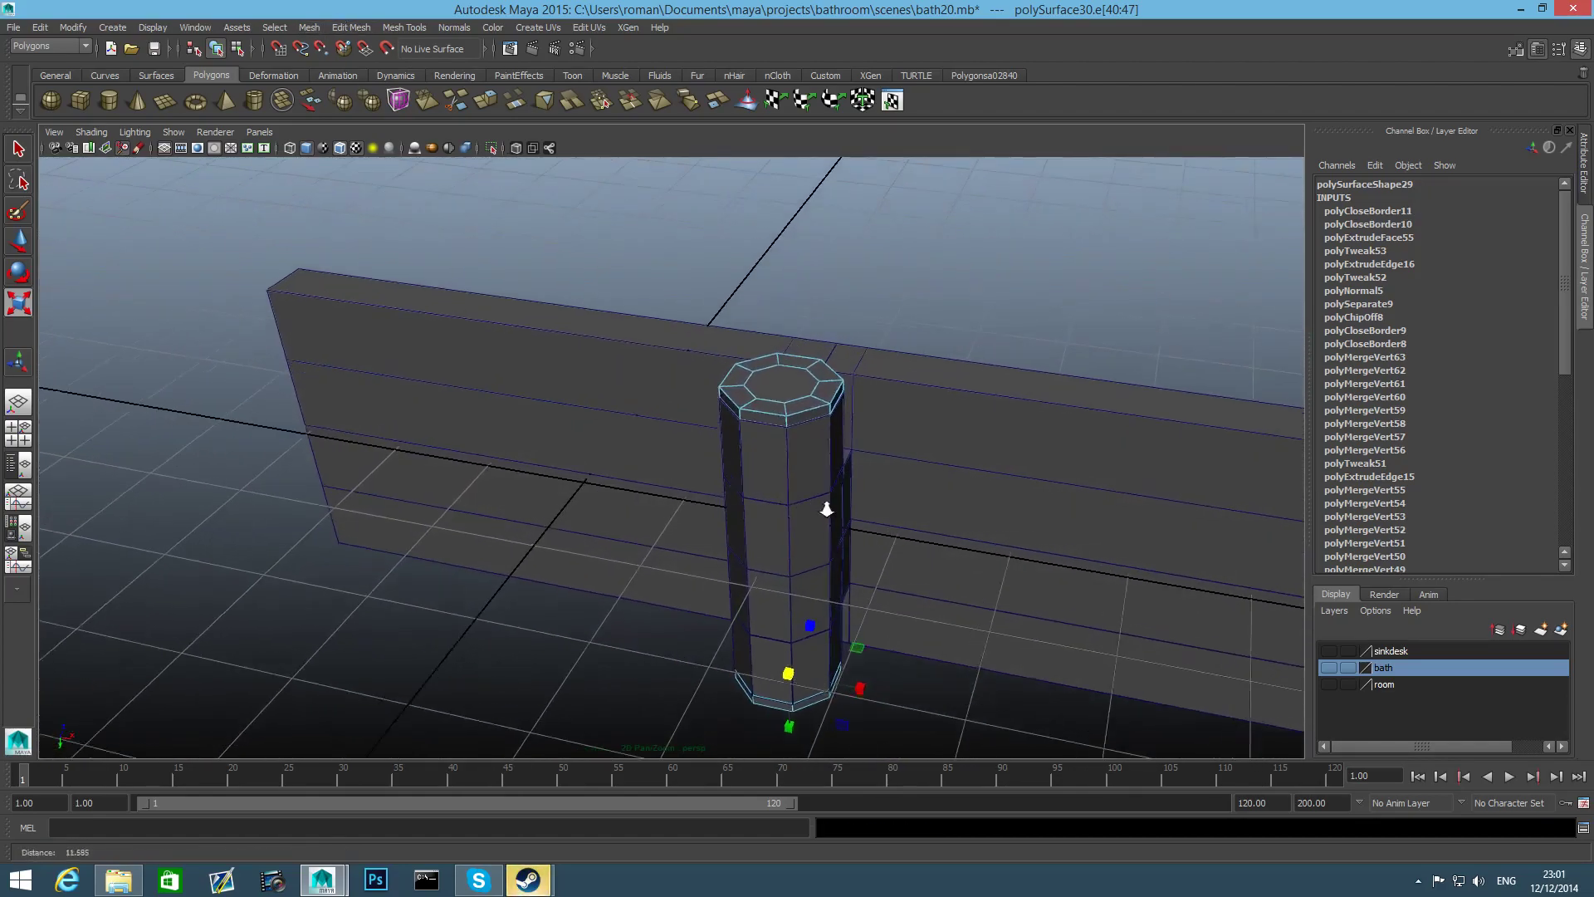
{"action": "right_click_drag", "start_coordinate": [808, 505], "coordinate": [921, 512], "text": "alt"}
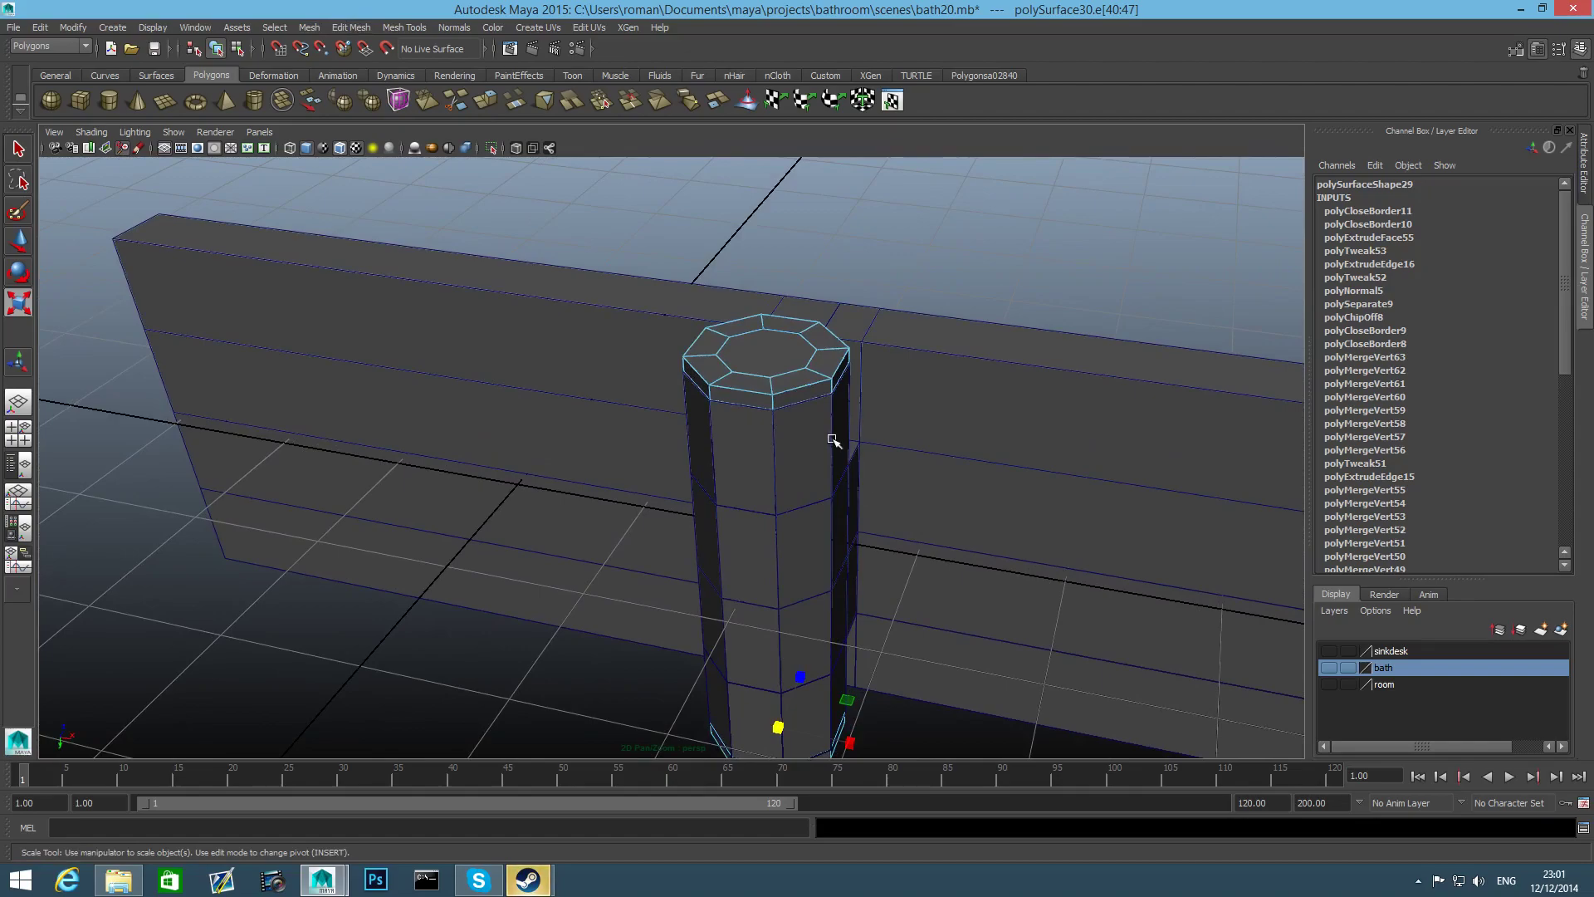
Return to object selection and isolate the pin in the viewport
{"action": "key", "text": "F8"}
{"action": "key", "text": "F8"}
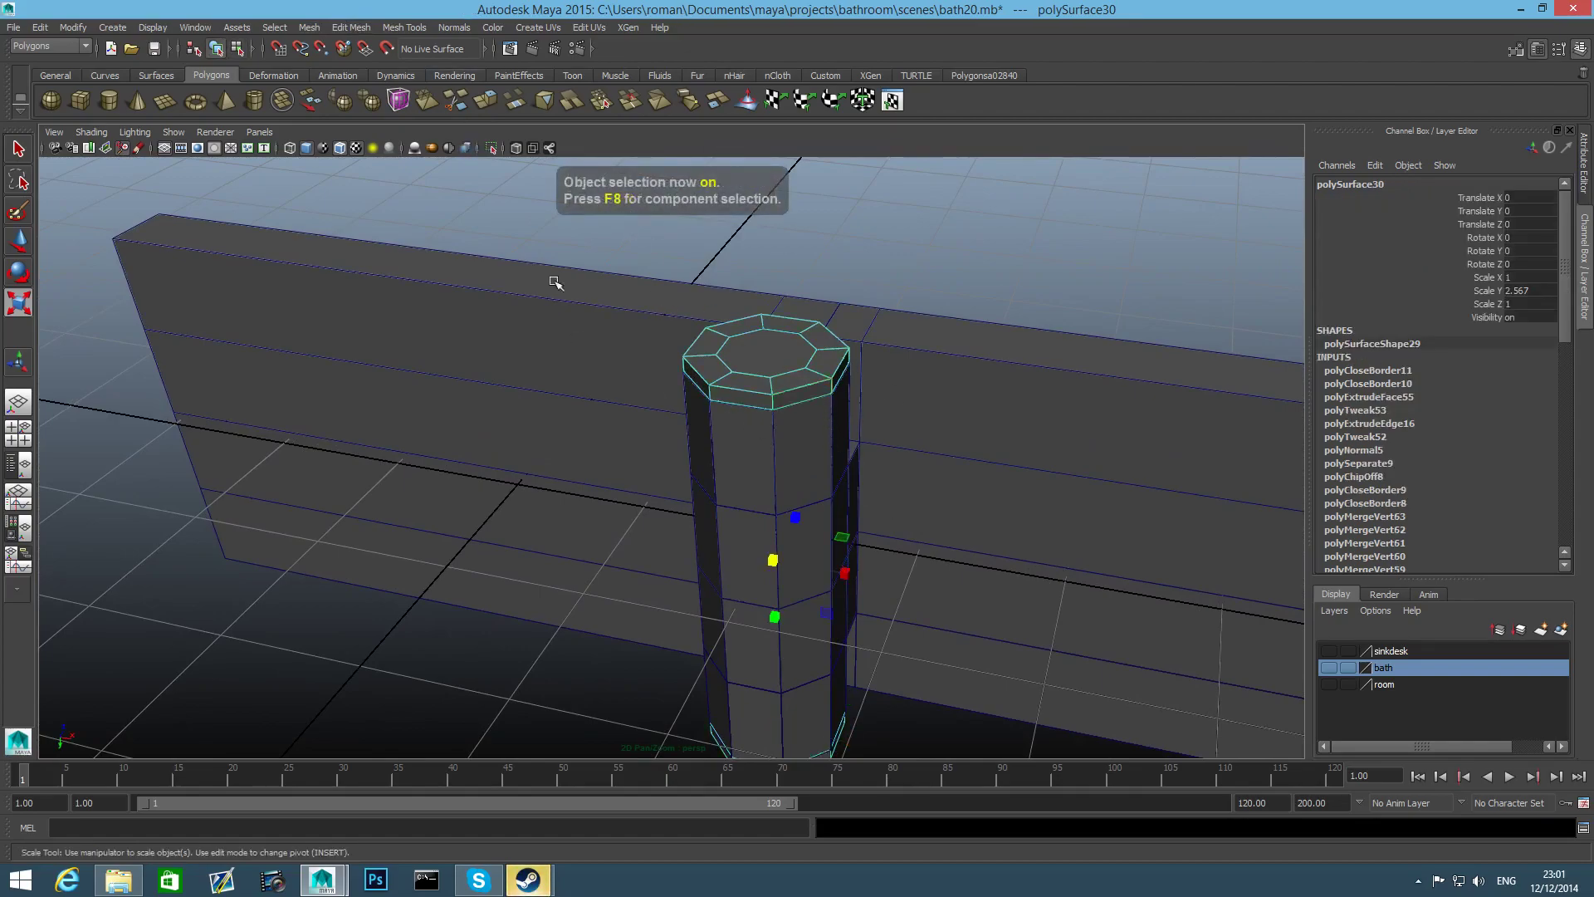
{"action": "left_click", "coordinate": [491, 147]}
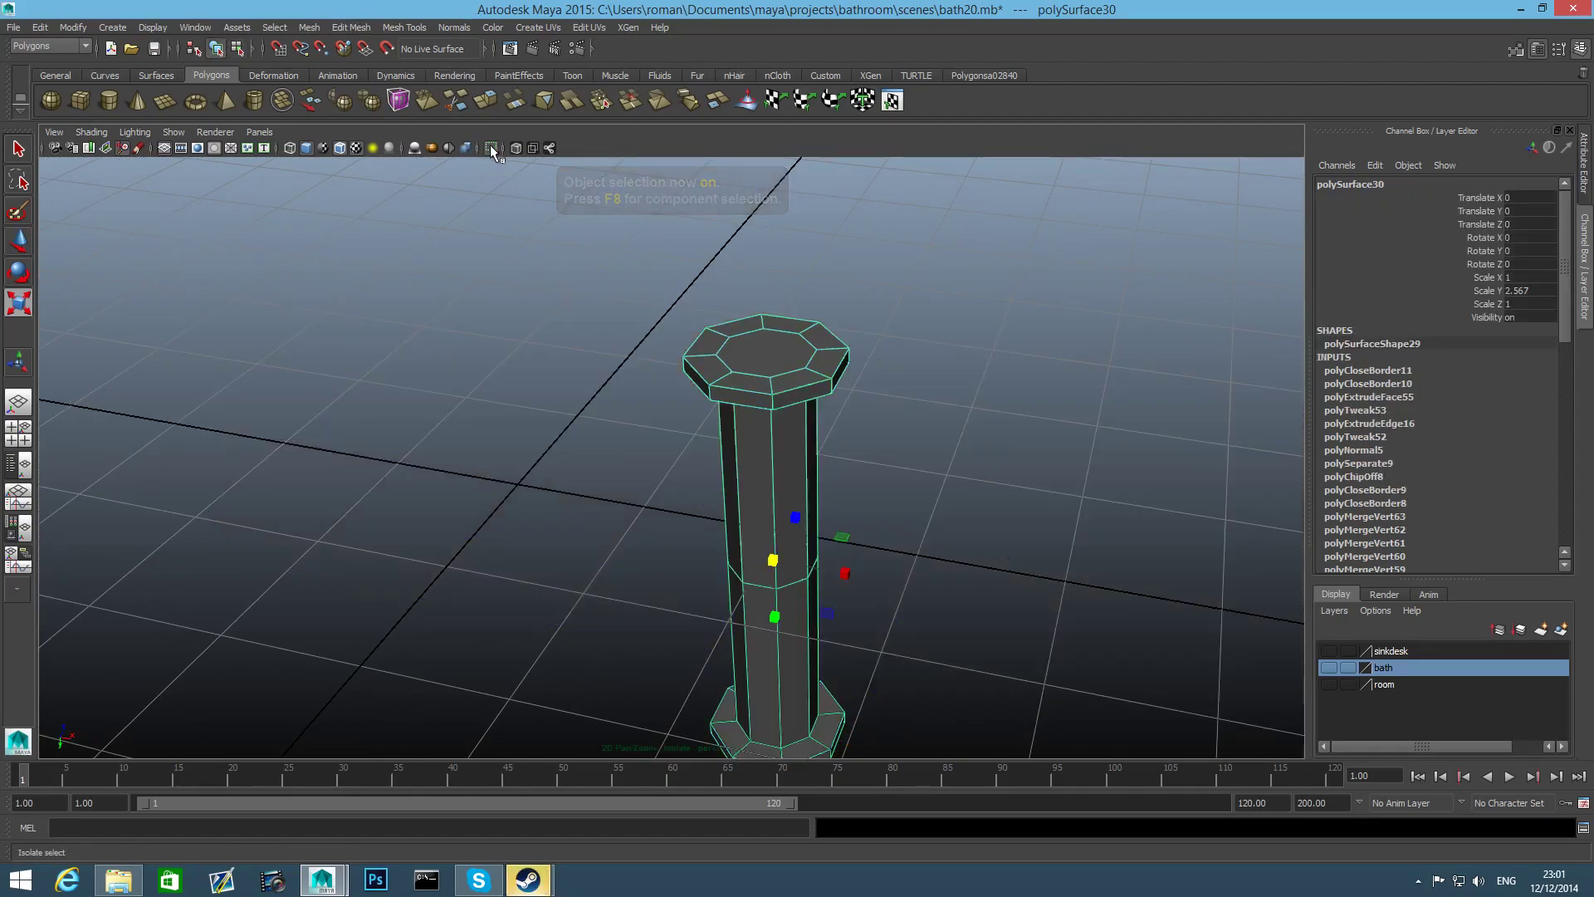
{"action": "left_click_drag", "start_coordinate": [836, 513], "coordinate": [854, 483], "text": "alt"}
Insert edge loops close to the upper and lower edges of the upper cap's side
{"action": "right_click_drag", "start_coordinate": [790, 362], "coordinate": [954, 366], "text": "shift"}
{"action": "middle_click_drag", "start_coordinate": [954, 366], "coordinate": [939, 622], "text": "alt"}
{"action": "right_click_drag", "start_coordinate": [660, 446], "coordinate": [792, 282], "text": "alt"}
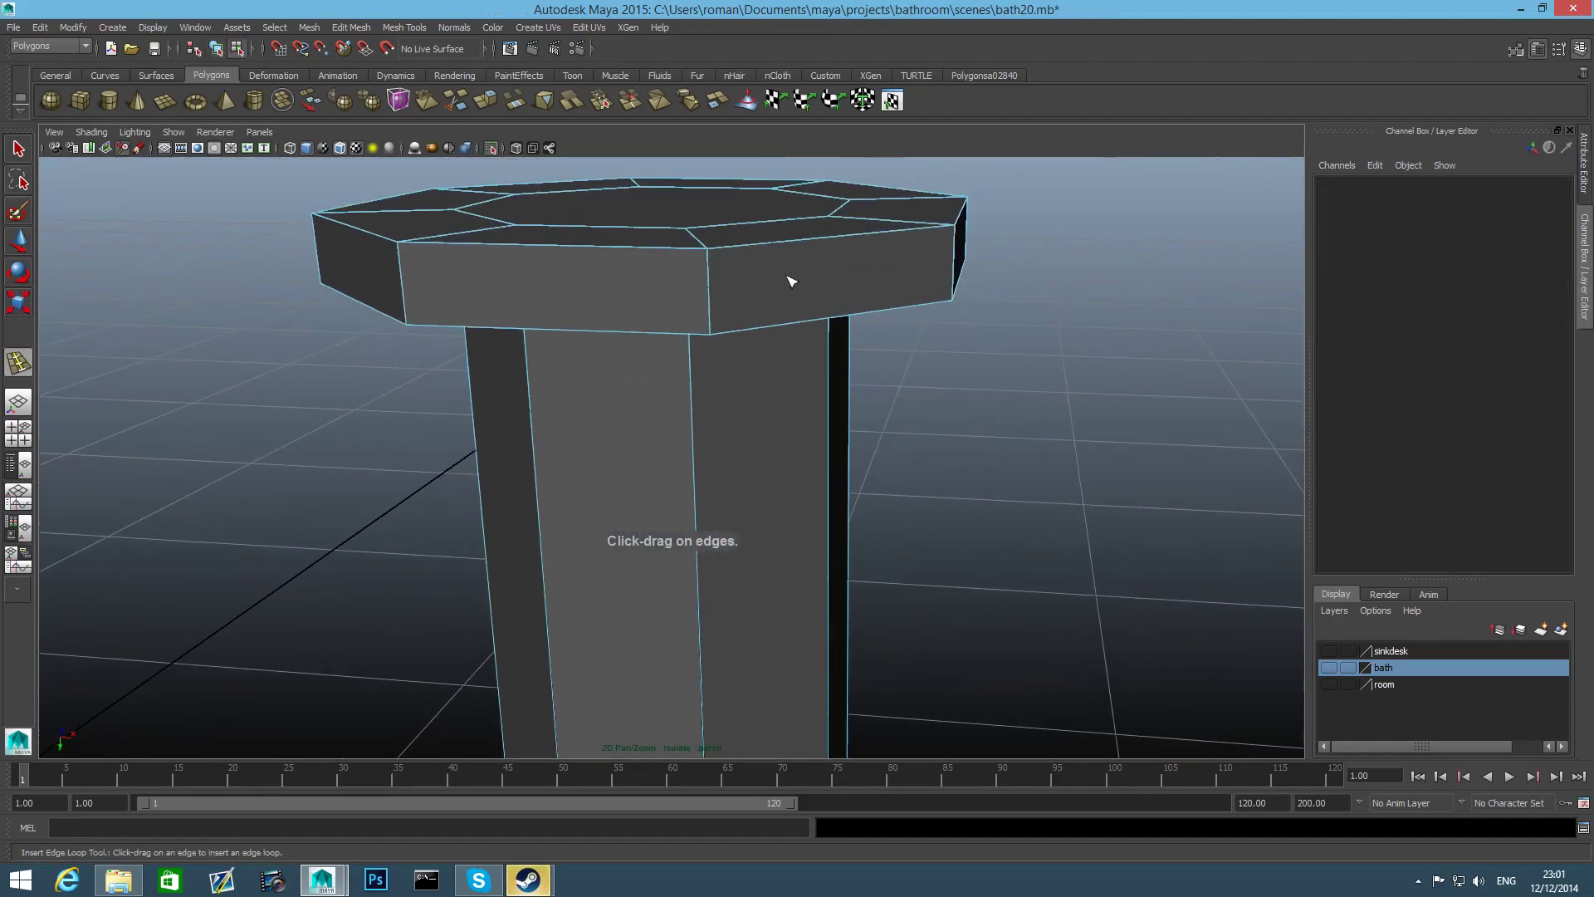
{"action": "left_click_drag", "start_coordinate": [716, 278], "coordinate": [710, 260]}
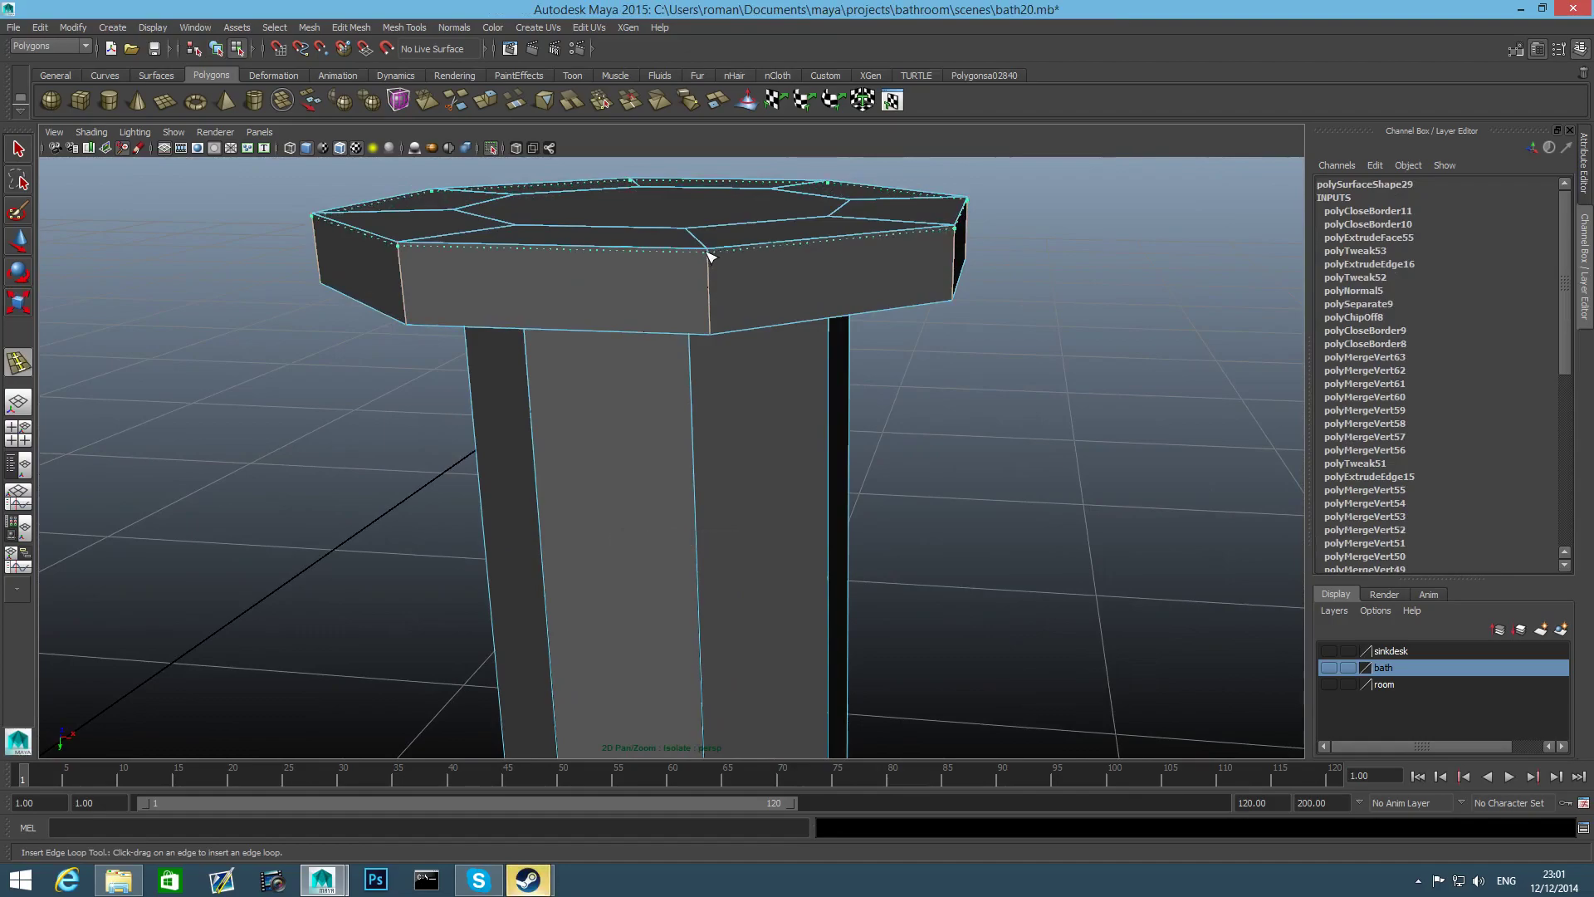
{"action": "left_click_drag", "start_coordinate": [710, 256], "coordinate": [711, 259]}
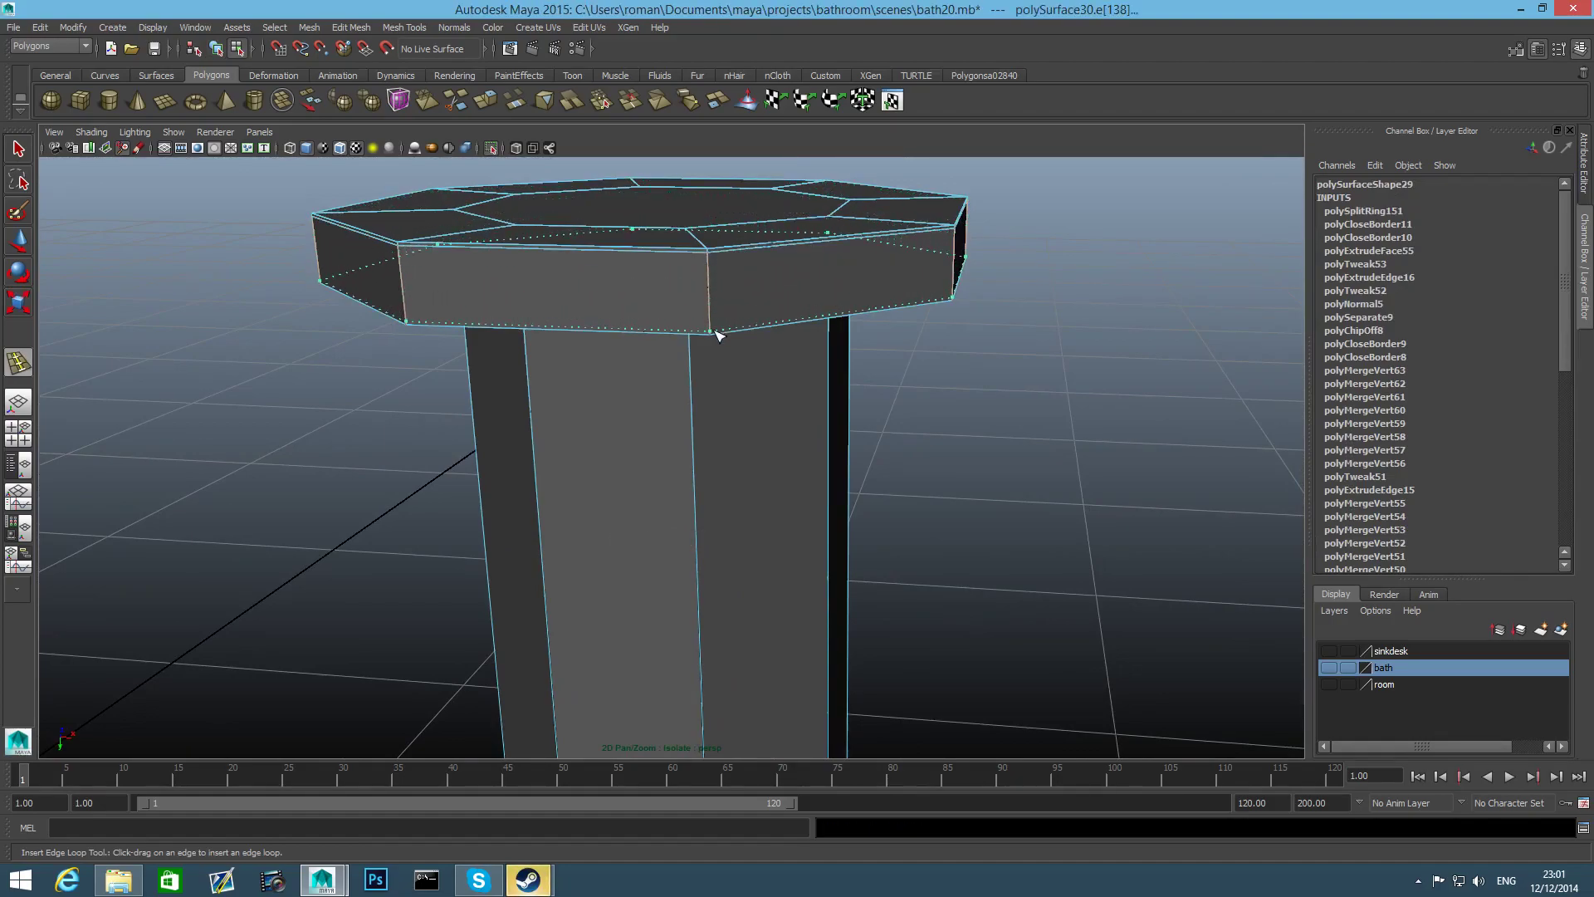
{"action": "left_click_drag", "start_coordinate": [715, 331], "coordinate": [716, 332]}
{"action": "left_click_drag", "start_coordinate": [715, 283], "coordinate": [737, 347], "text": "alt"}
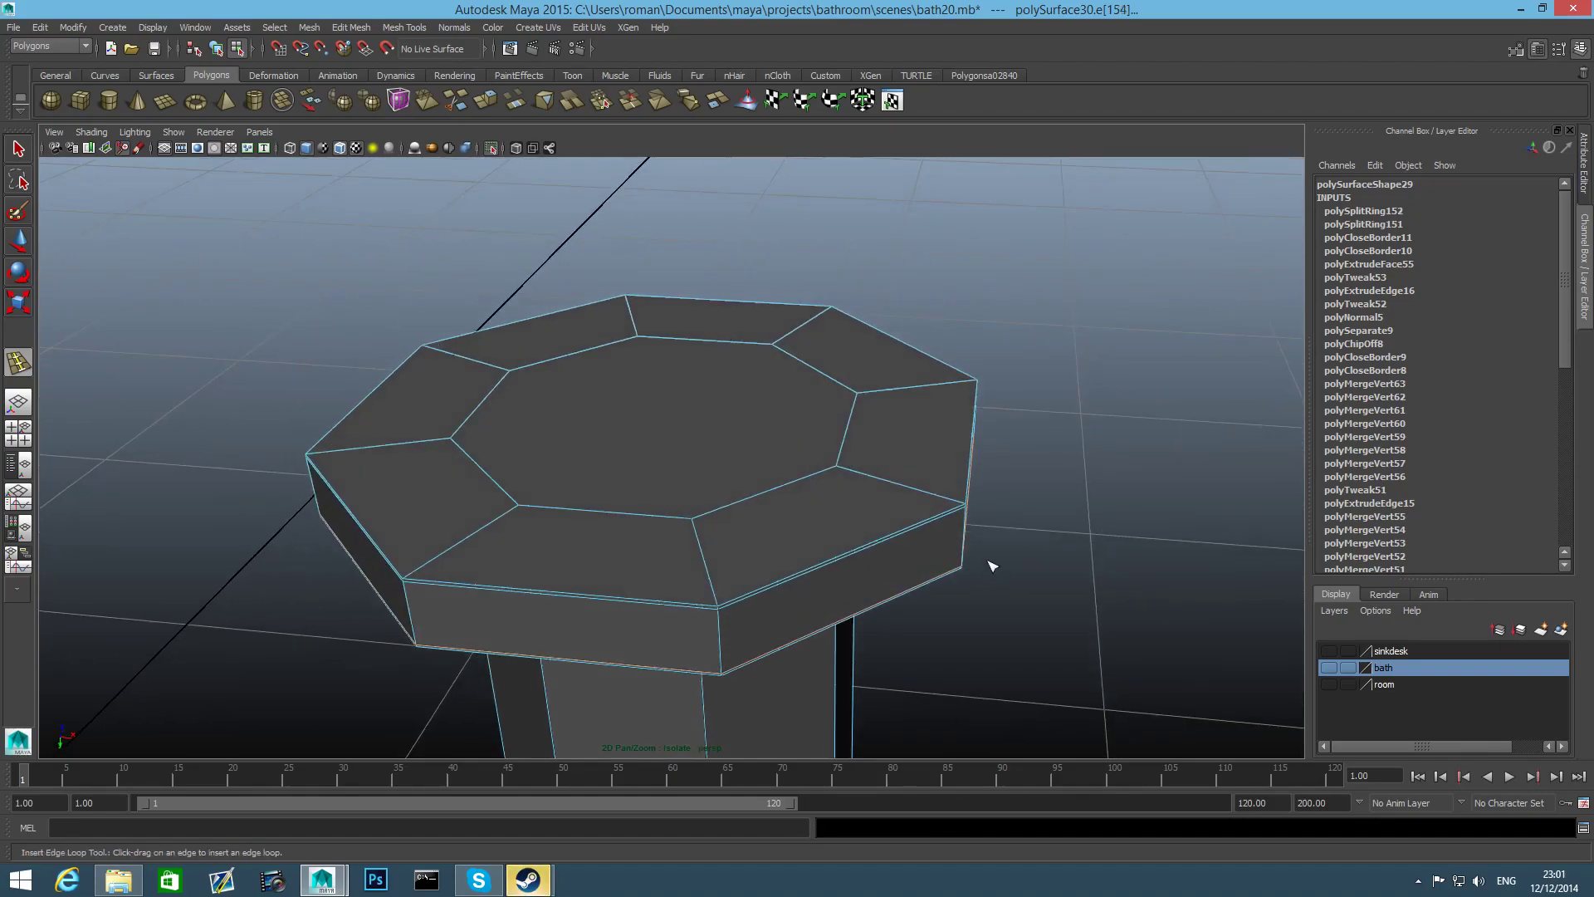
Insert supporting edge loops near the outer edge of the upper cap's top face and across its underside
{"action": "left_click_drag", "start_coordinate": [955, 517], "coordinate": [875, 420]}
{"action": "right_click_drag", "start_coordinate": [875, 420], "coordinate": [1008, 808], "text": "alt"}
{"action": "middle_click_drag", "start_coordinate": [837, 413], "coordinate": [828, 660], "text": "alt"}
{"action": "right_click_drag", "start_coordinate": [828, 661], "coordinate": [1233, 629], "text": "alt"}
{"action": "middle_click_drag", "start_coordinate": [1232, 629], "coordinate": [1041, 603], "text": "alt"}
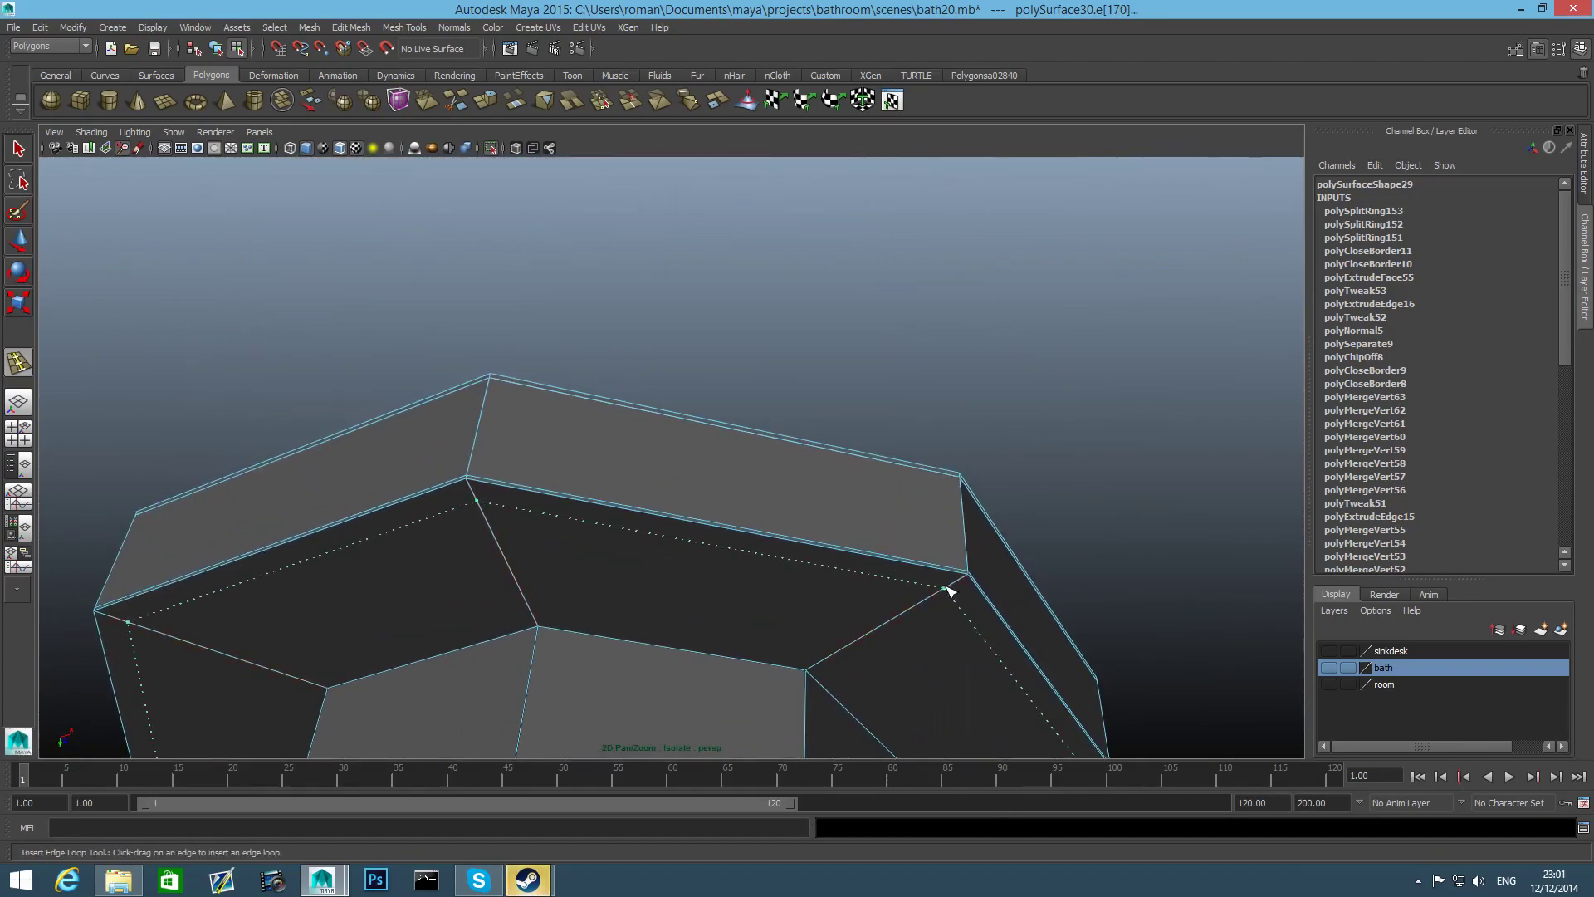
{"action": "left_click_drag", "start_coordinate": [967, 584], "coordinate": [967, 581]}
{"action": "left_click_drag", "start_coordinate": [903, 635], "coordinate": [812, 674]}
{"action": "right_click_drag", "start_coordinate": [861, 689], "coordinate": [636, 619], "text": "alt"}
{"action": "middle_click_drag", "start_coordinate": [635, 619], "coordinate": [704, 217], "text": "alt"}
Insert supporting edge loops around the lower cap's side and its junction with the pin shaft
{"action": "right_click_drag", "start_coordinate": [830, 449], "coordinate": [646, 469], "text": "alt"}
{"action": "left_click_drag", "start_coordinate": [650, 473], "coordinate": [725, 612], "text": "alt"}
{"action": "middle_click_drag", "start_coordinate": [725, 612], "coordinate": [688, 477], "text": "alt"}
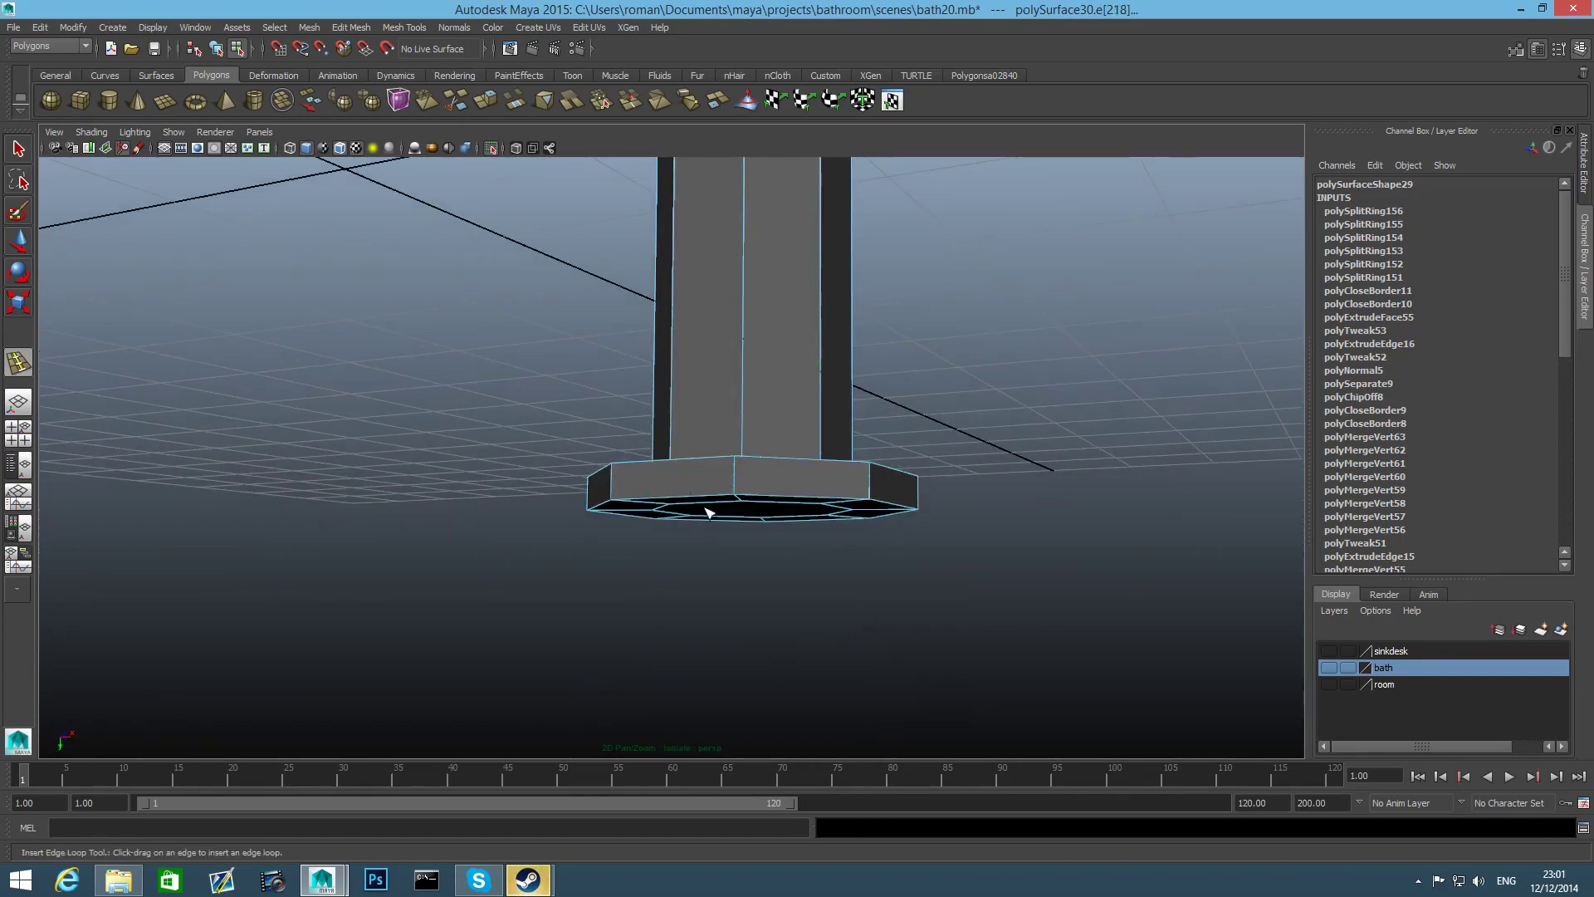
{"action": "left_click", "coordinate": [735, 461]}
{"action": "right_click_drag", "start_coordinate": [730, 481], "coordinate": [951, 497], "text": "alt"}
{"action": "left_click_drag", "start_coordinate": [937, 503], "coordinate": [933, 528]}
{"action": "right_click_drag", "start_coordinate": [897, 524], "coordinate": [904, 484], "text": "alt"}
{"action": "left_click_drag", "start_coordinate": [905, 484], "coordinate": [883, 523], "text": "alt"}
{"action": "right_click_drag", "start_coordinate": [883, 523], "coordinate": [864, 526], "text": "alt"}
{"action": "middle_click_drag", "start_coordinate": [864, 526], "coordinate": [879, 327], "text": "alt"}
Insert an edge loop close to the outer edge of the lower cap's end face
{"action": "right_click_drag", "start_coordinate": [880, 327], "coordinate": [925, 431], "text": "alt"}
{"action": "left_click_drag", "start_coordinate": [924, 431], "coordinate": [779, 348], "text": "alt"}
{"action": "middle_click_drag", "start_coordinate": [780, 349], "coordinate": [818, 634], "text": "alt"}
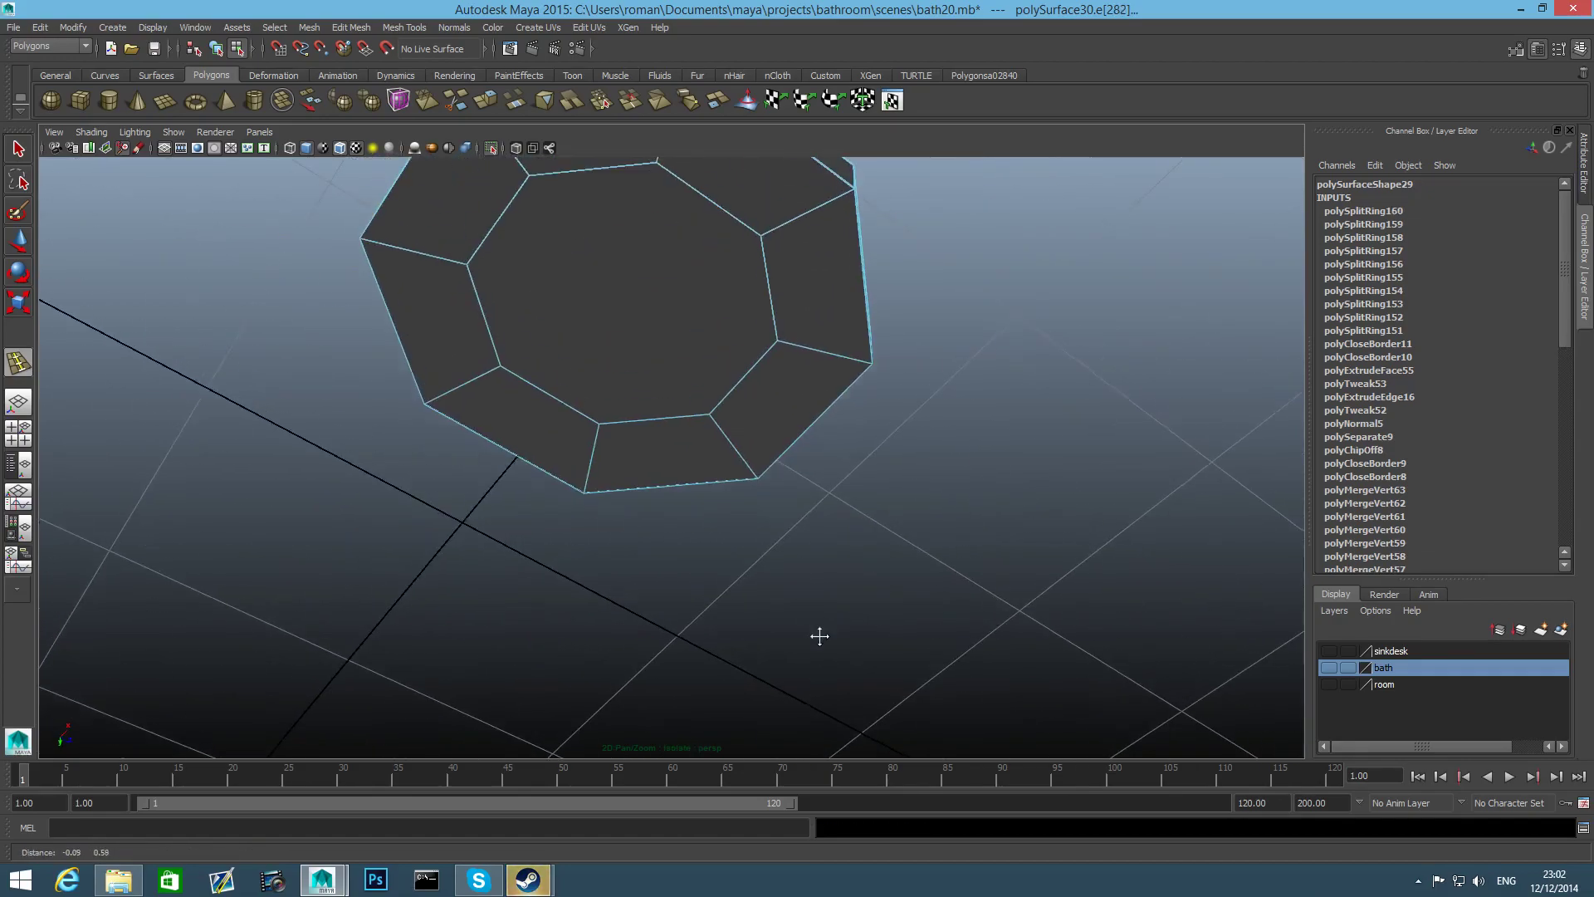
{"action": "middle_click_drag", "start_coordinate": [706, 408], "coordinate": [743, 577], "text": "alt"}
{"action": "right_click_drag", "start_coordinate": [743, 577], "coordinate": [1021, 487], "text": "alt"}
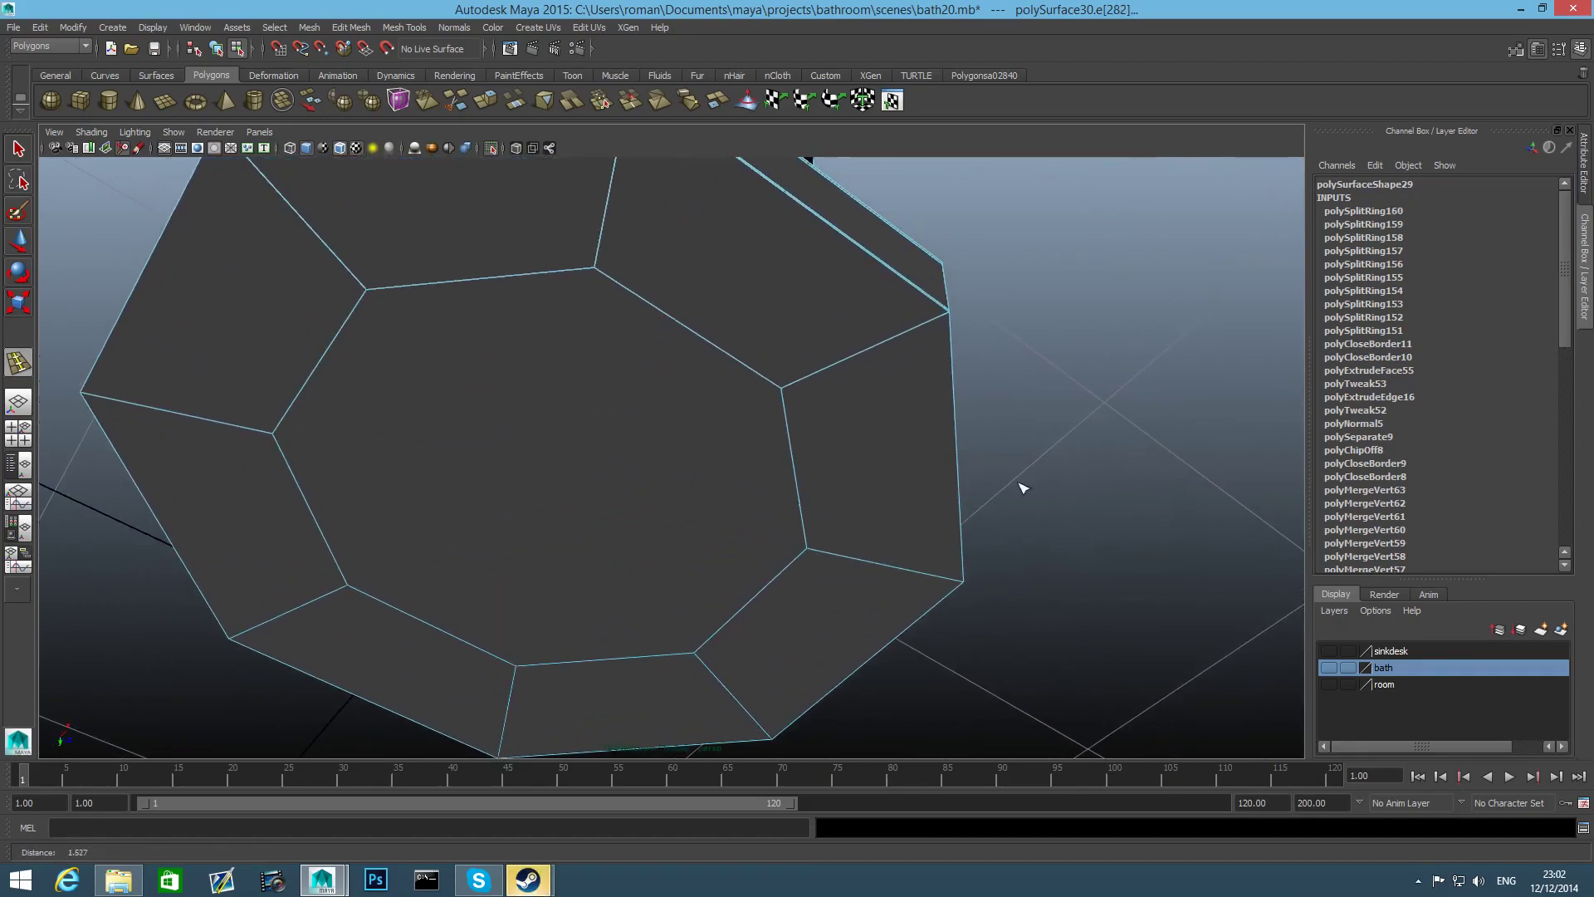
{"action": "left_click", "coordinate": [949, 321]}
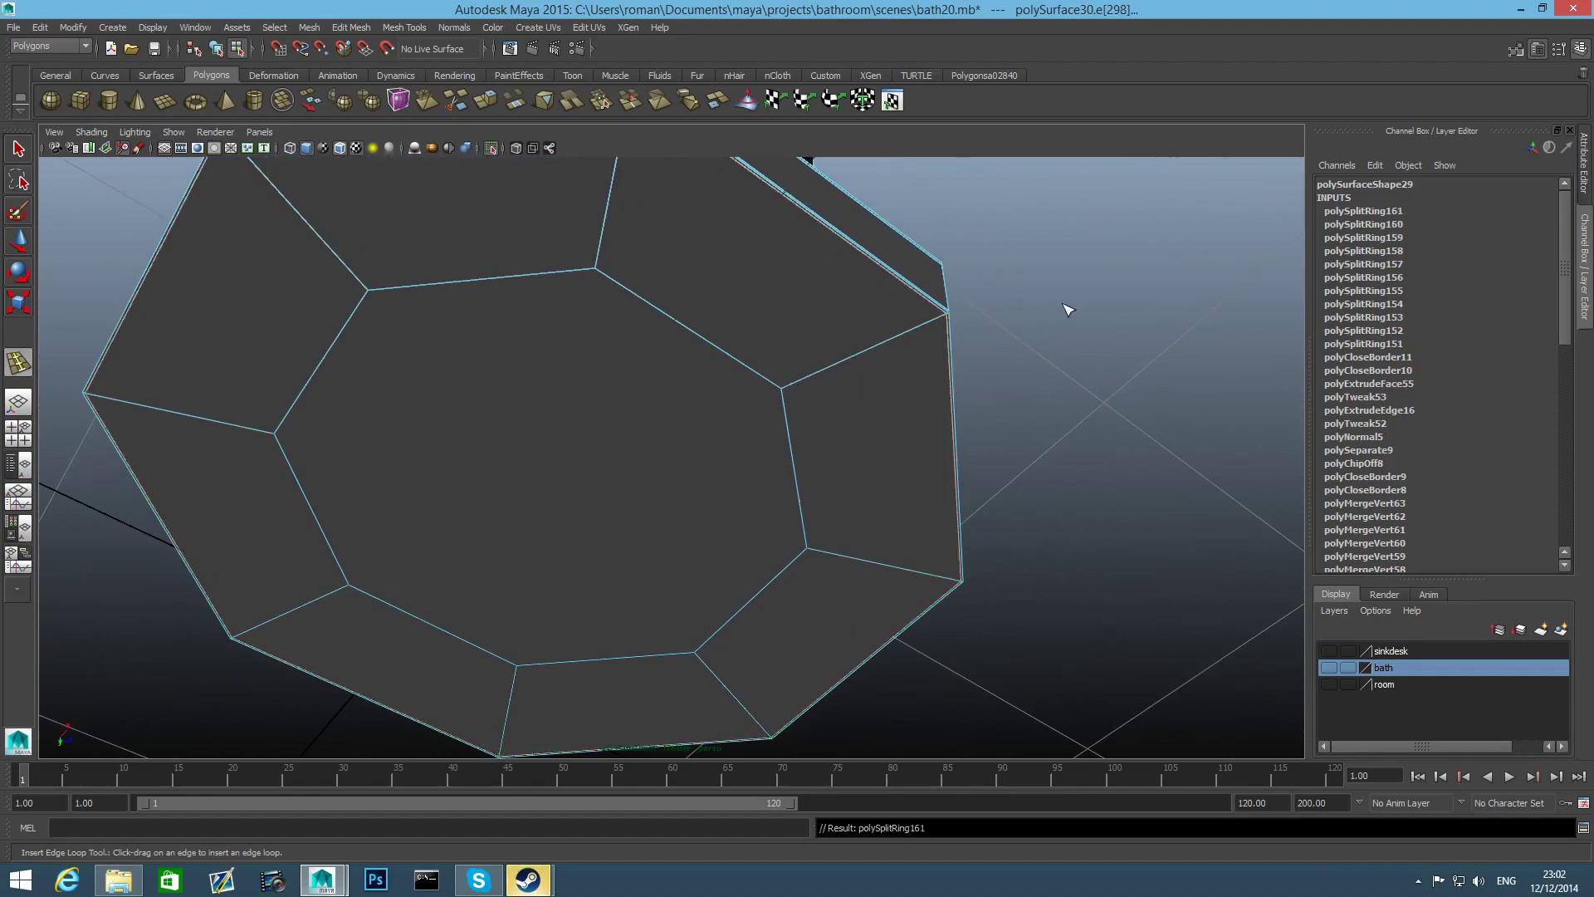
Return to object selection and turn off isolation to show the whole hinge
{"action": "right_click_drag", "start_coordinate": [1069, 309], "coordinate": [830, 373], "text": "alt"}
{"action": "left_click_drag", "start_coordinate": [830, 373], "coordinate": [904, 452], "text": "alt"}
{"action": "scroll", "coordinate": [826, 448], "scroll_direction": "down", "scroll_amount": 3}
{"action": "key", "text": "F8"}
{"action": "scroll", "coordinate": [847, 474], "scroll_direction": "down", "scroll_amount": 3}
{"action": "left_click", "coordinate": [491, 148]}
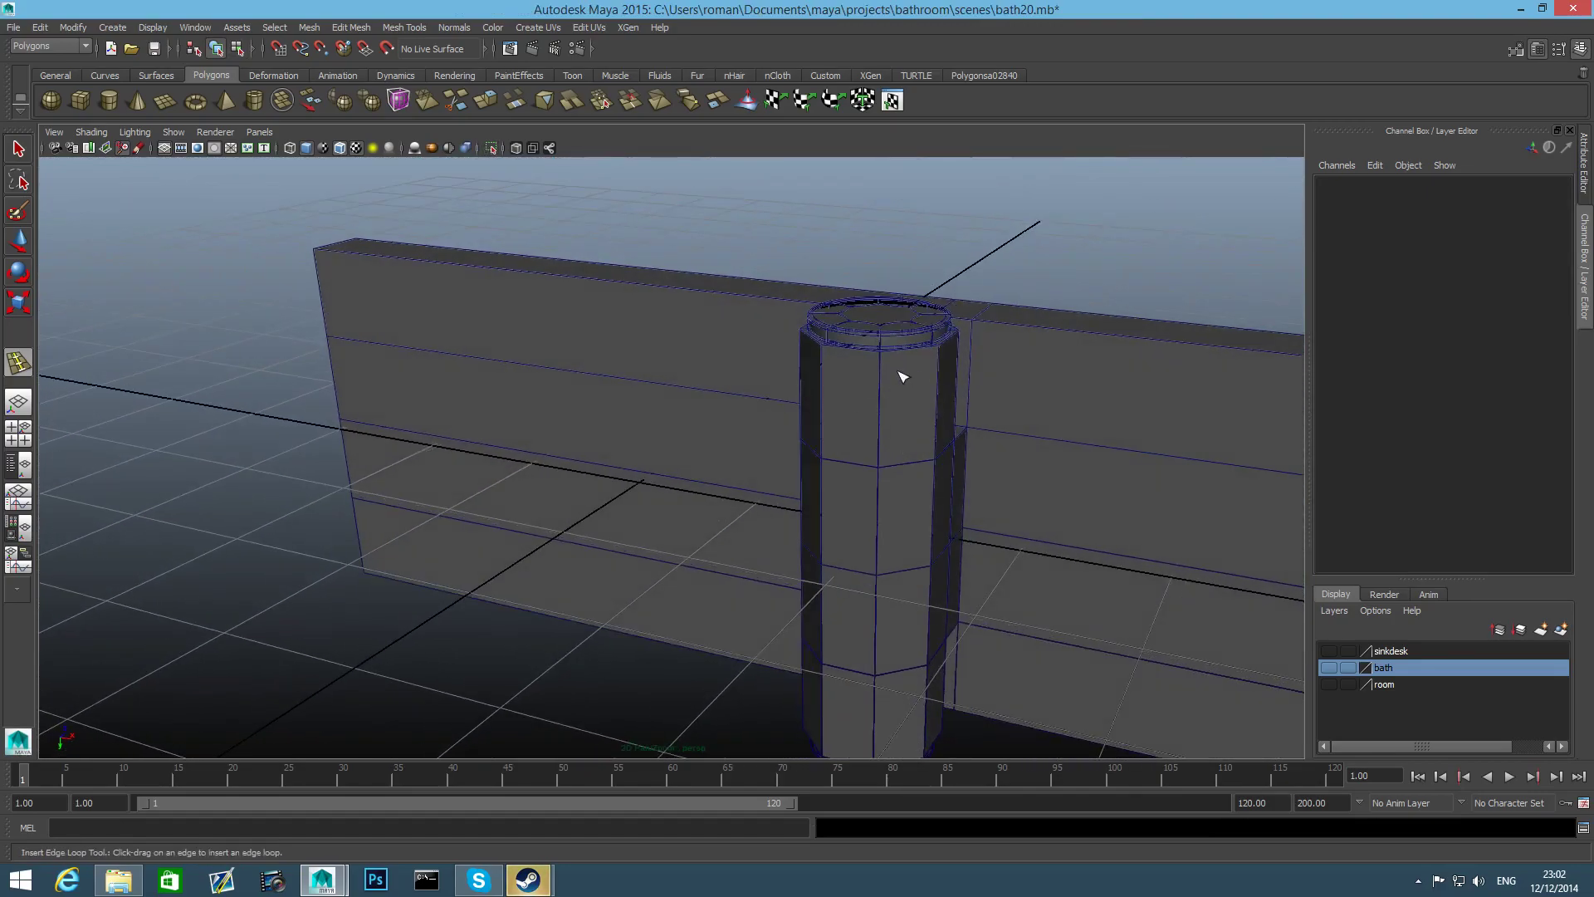
Leave the edge loop tool and select both hinge slabs with their pipe sections
{"action": "left_click", "coordinate": [17, 153]}
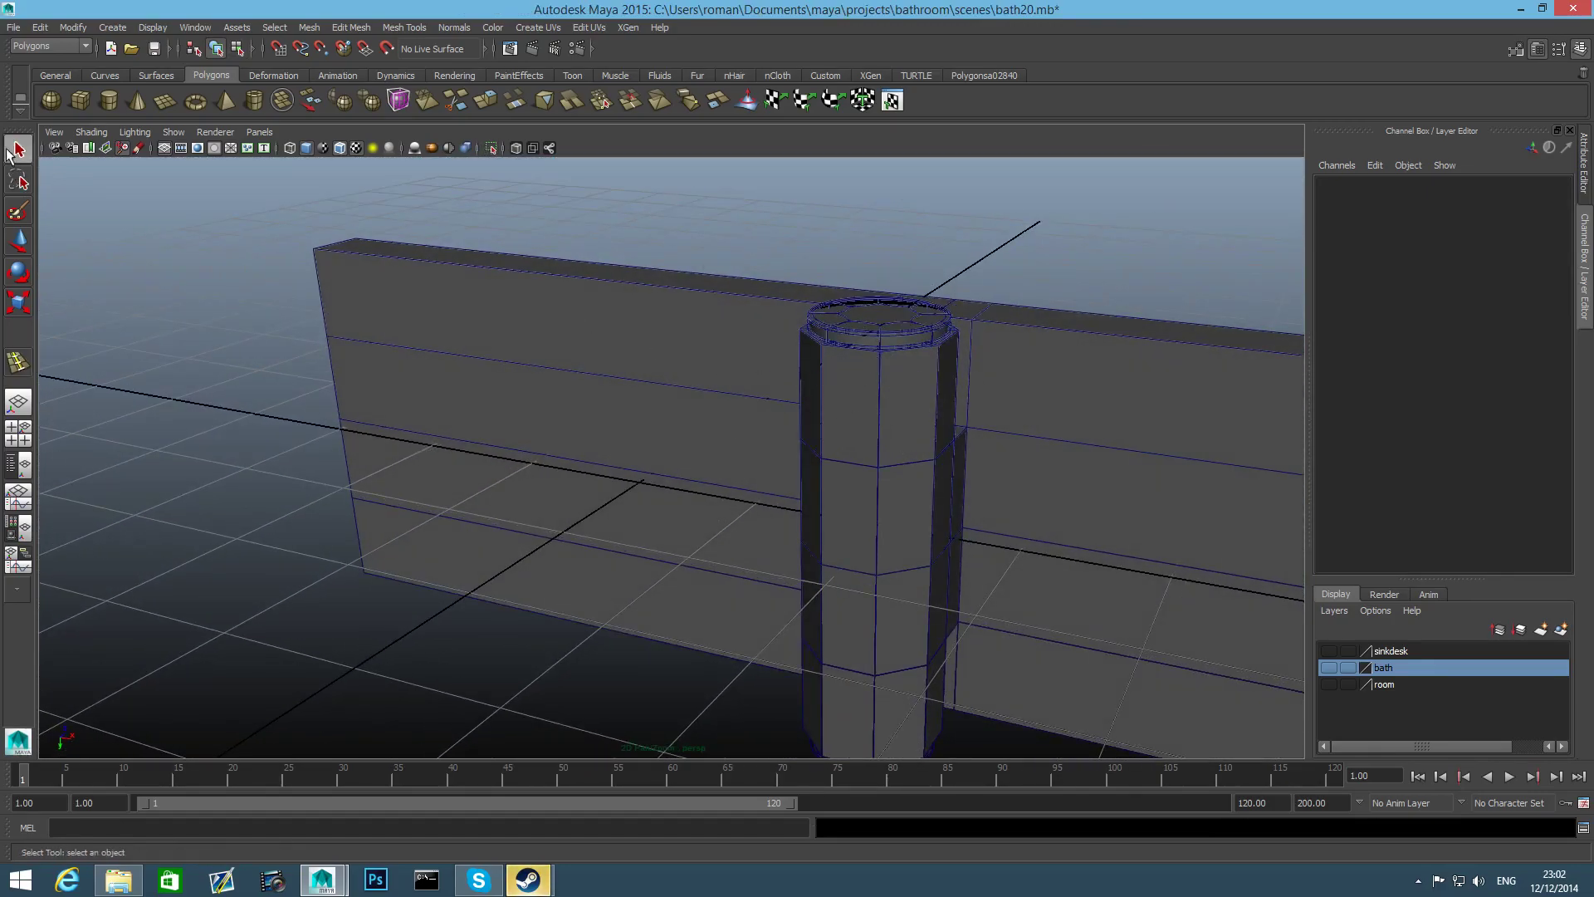
{"action": "left_click", "coordinate": [571, 415]}
{"action": "middle_click_drag", "start_coordinate": [1206, 515], "coordinate": [969, 442], "text": "alt"}
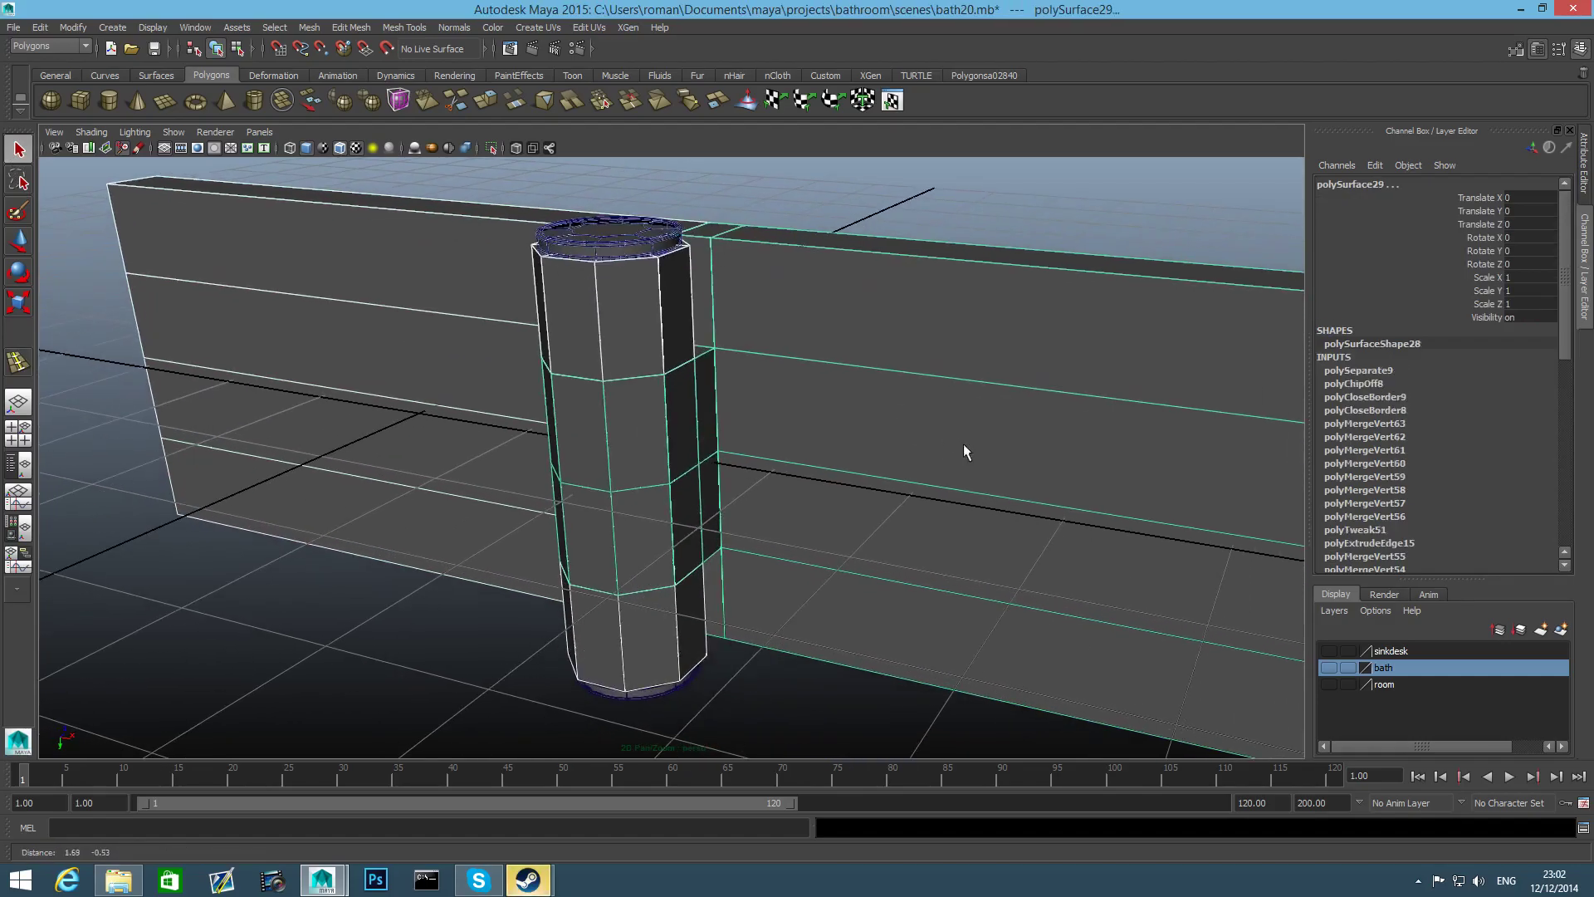
Try to taper the free end of the slab carrying the middle pipe section by shifting its end vertices inward, and undo the moves
{"action": "left_click_drag", "start_coordinate": [706, 495], "coordinate": [692, 567], "text": "alt"}
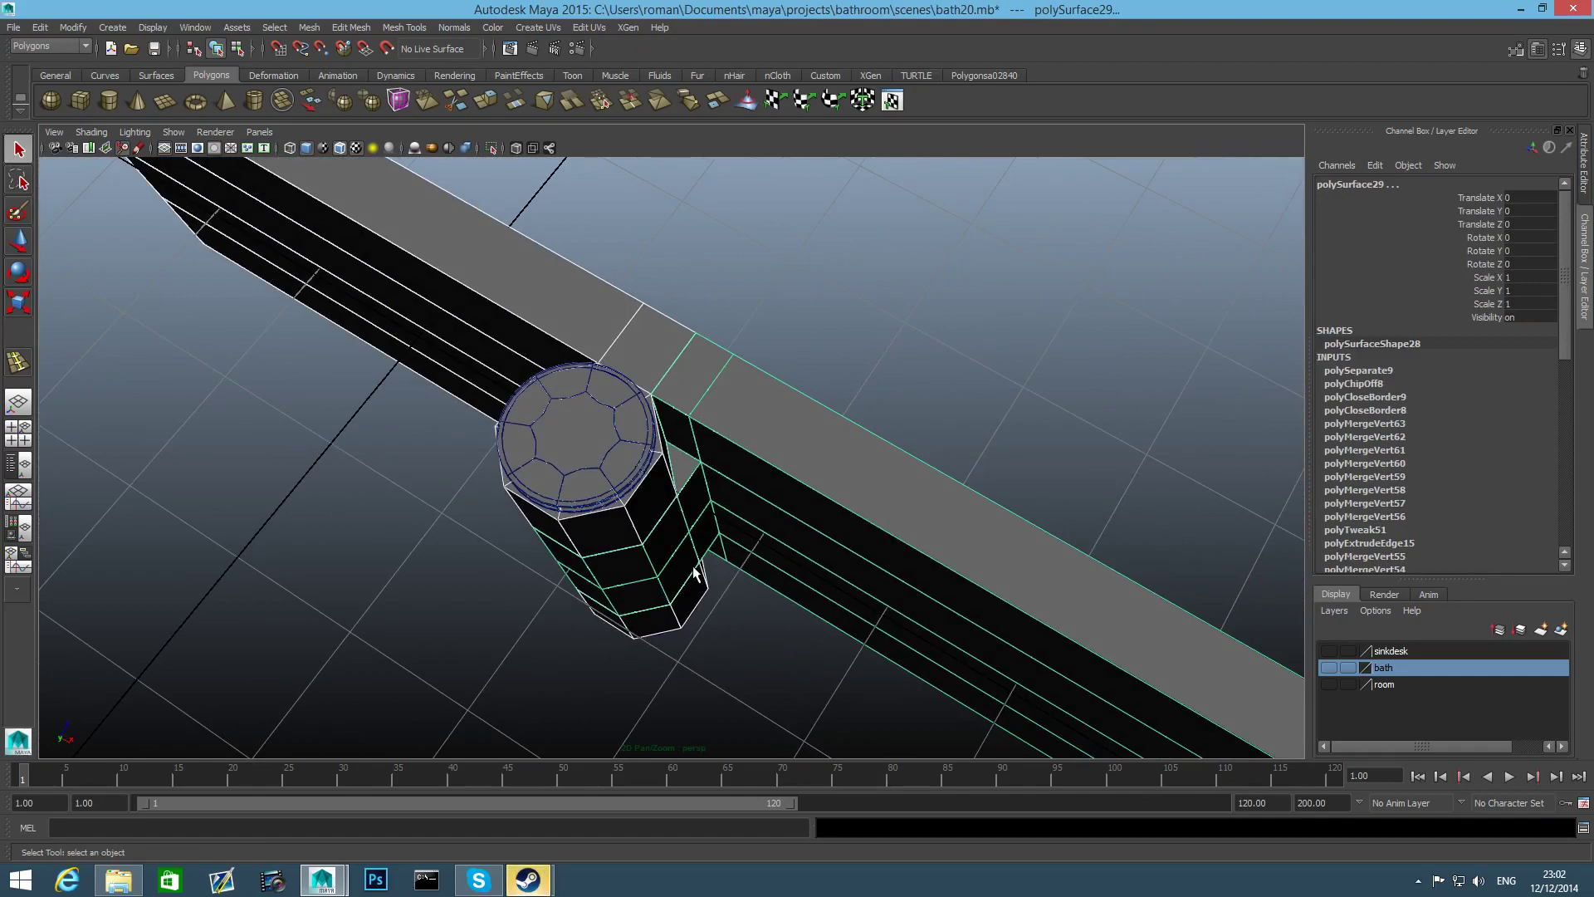
{"action": "scroll", "coordinate": [694, 569], "scroll_direction": "down", "scroll_amount": 3}
{"action": "left_click_drag", "start_coordinate": [694, 570], "coordinate": [769, 469], "text": "alt"}
{"action": "middle_click_drag", "start_coordinate": [855, 518], "coordinate": [553, 588], "text": "alt"}
{"action": "right_click_drag", "start_coordinate": [786, 473], "coordinate": [730, 476]}
{"action": "left_click_drag", "start_coordinate": [800, 490], "coordinate": [921, 548]}
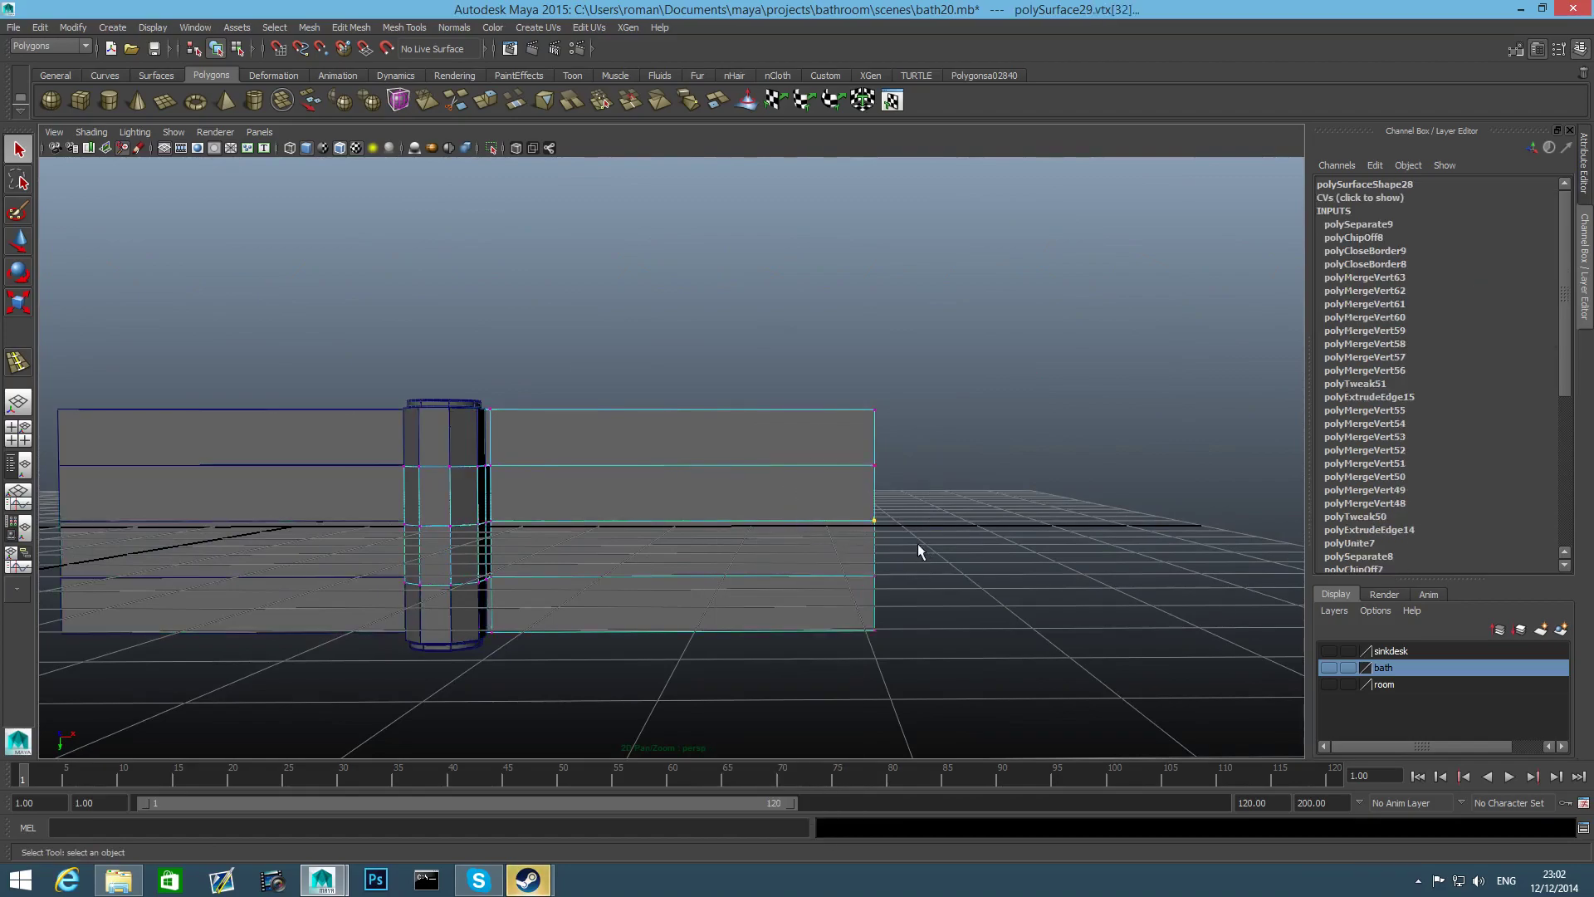
{"action": "left_click_drag", "start_coordinate": [832, 438], "coordinate": [922, 489]}
{"action": "key", "text": "w"}
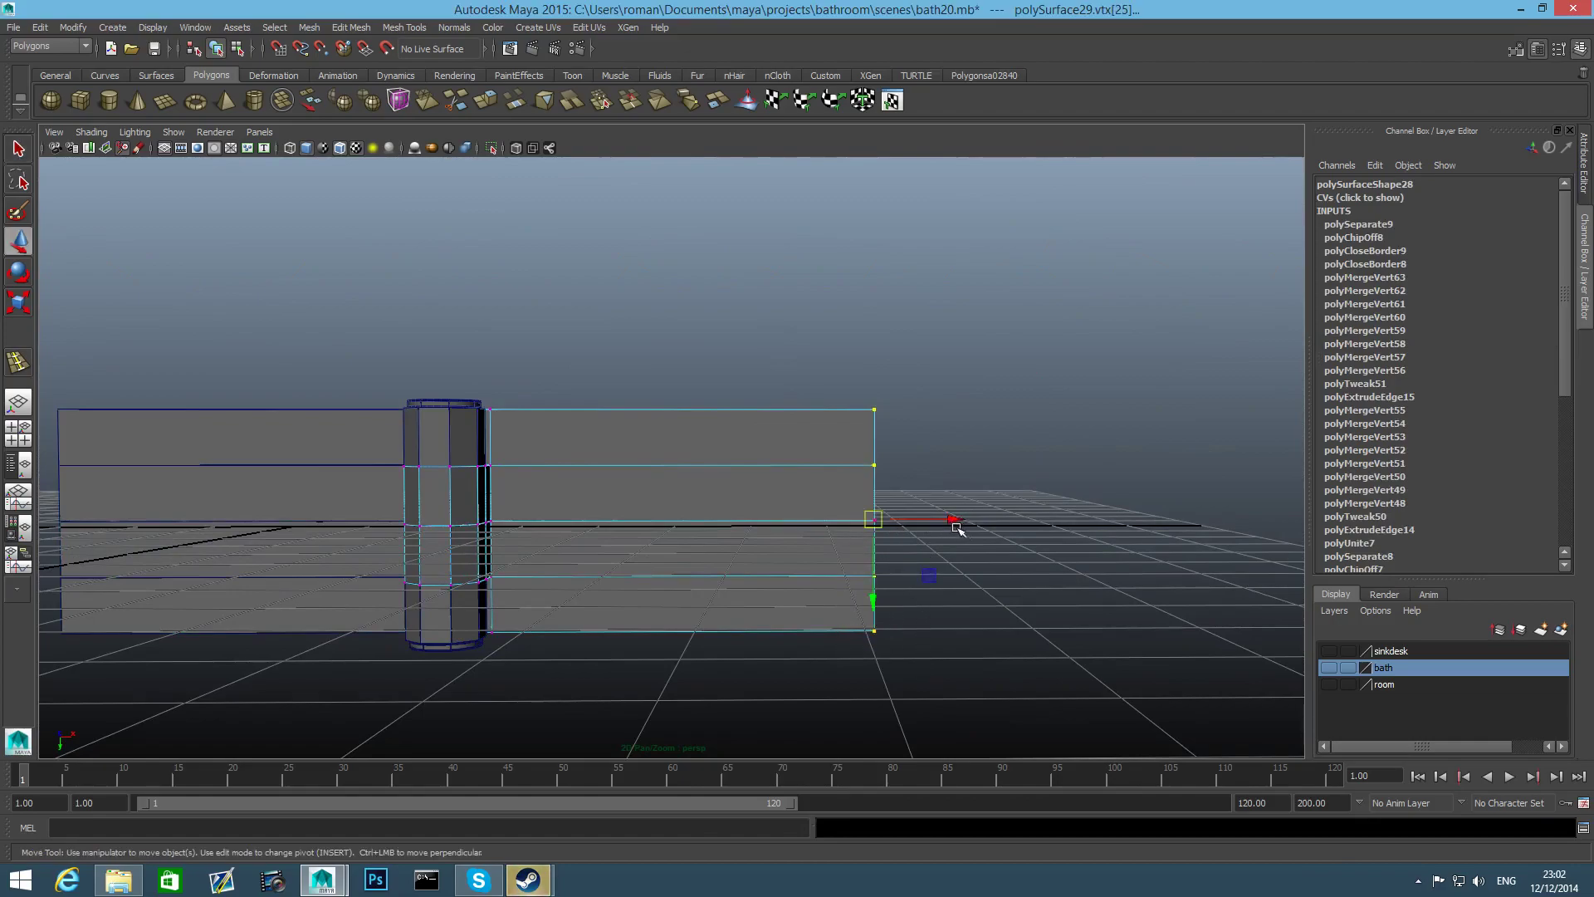
{"action": "left_click_drag", "start_coordinate": [955, 519], "coordinate": [941, 519]}
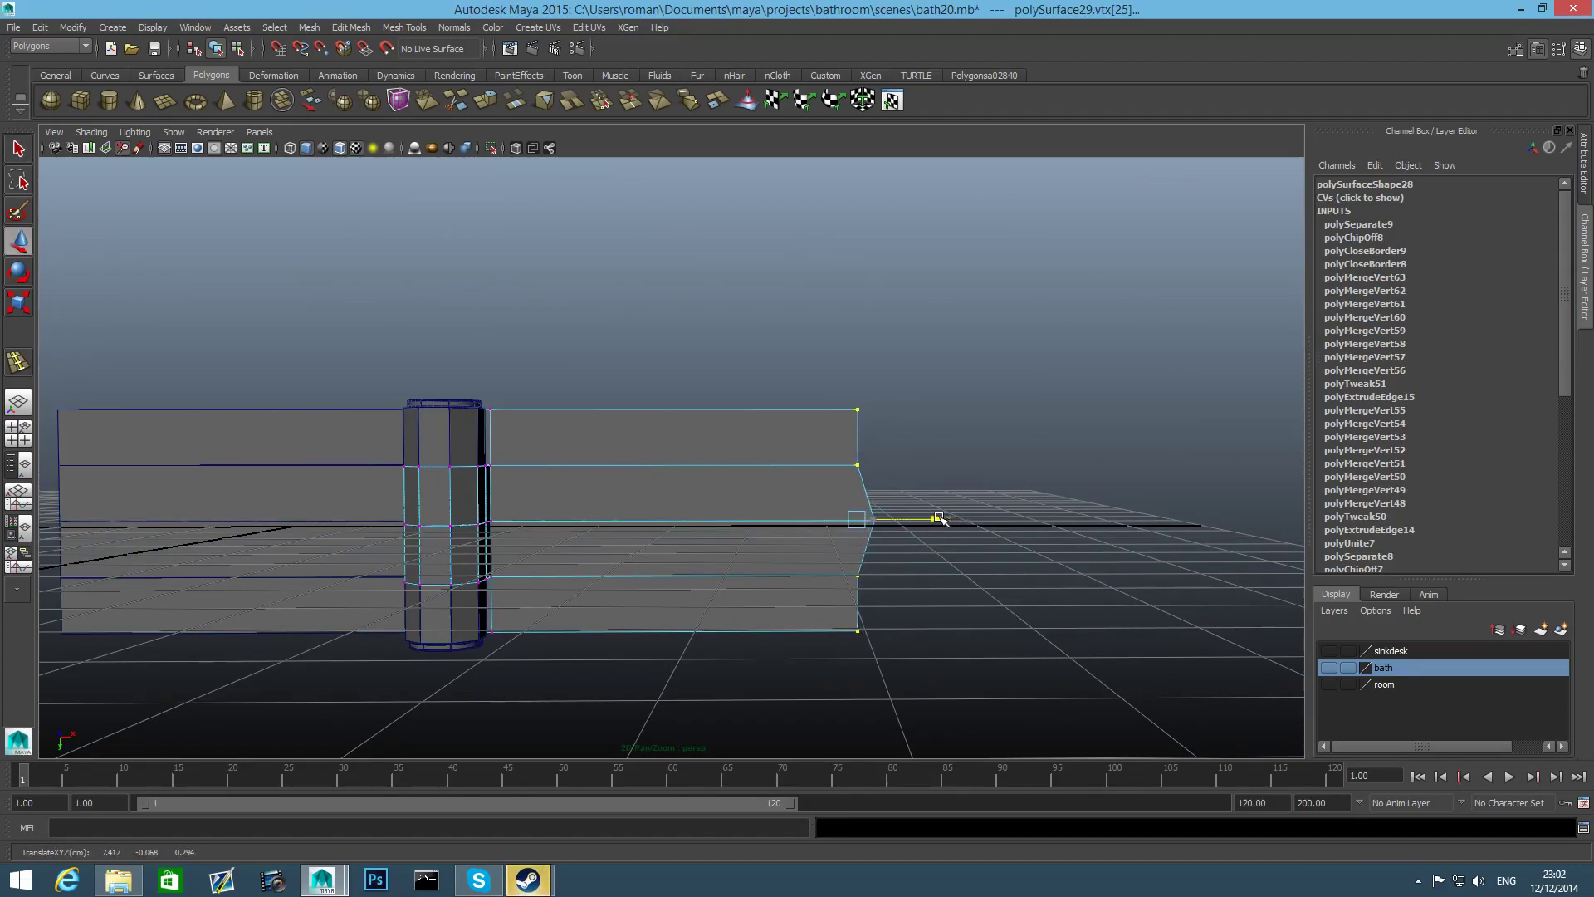
{"action": "left_click_drag", "start_coordinate": [833, 455], "coordinate": [956, 582], "text": "ctrl"}
{"action": "left_click_drag", "start_coordinate": [933, 520], "coordinate": [893, 530]}
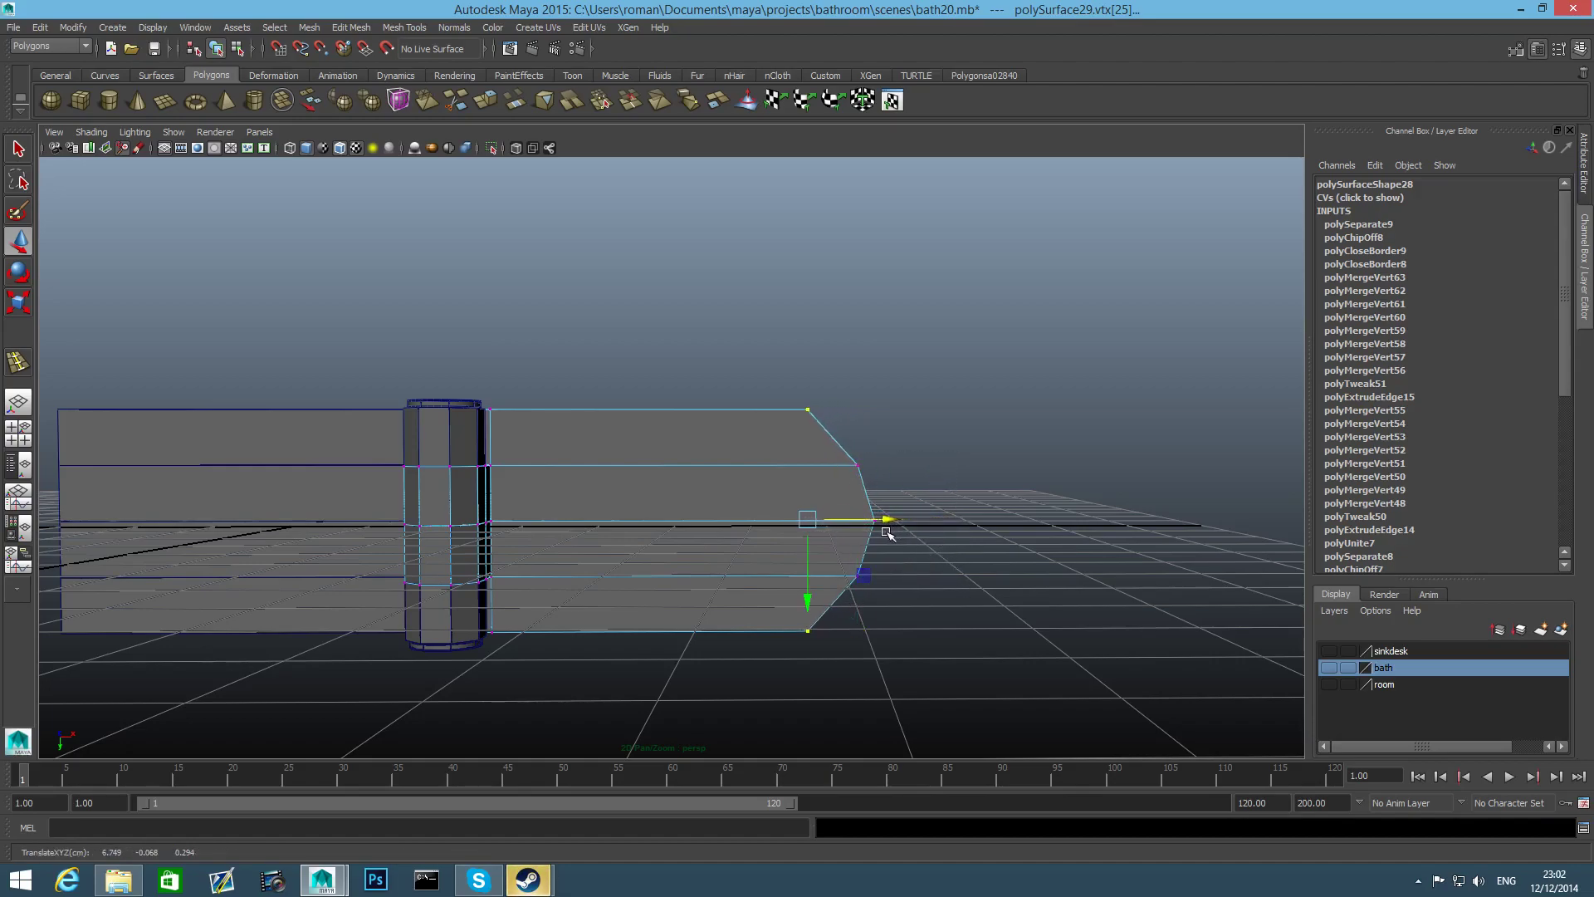
{"action": "key", "text": "ctrl+z"}
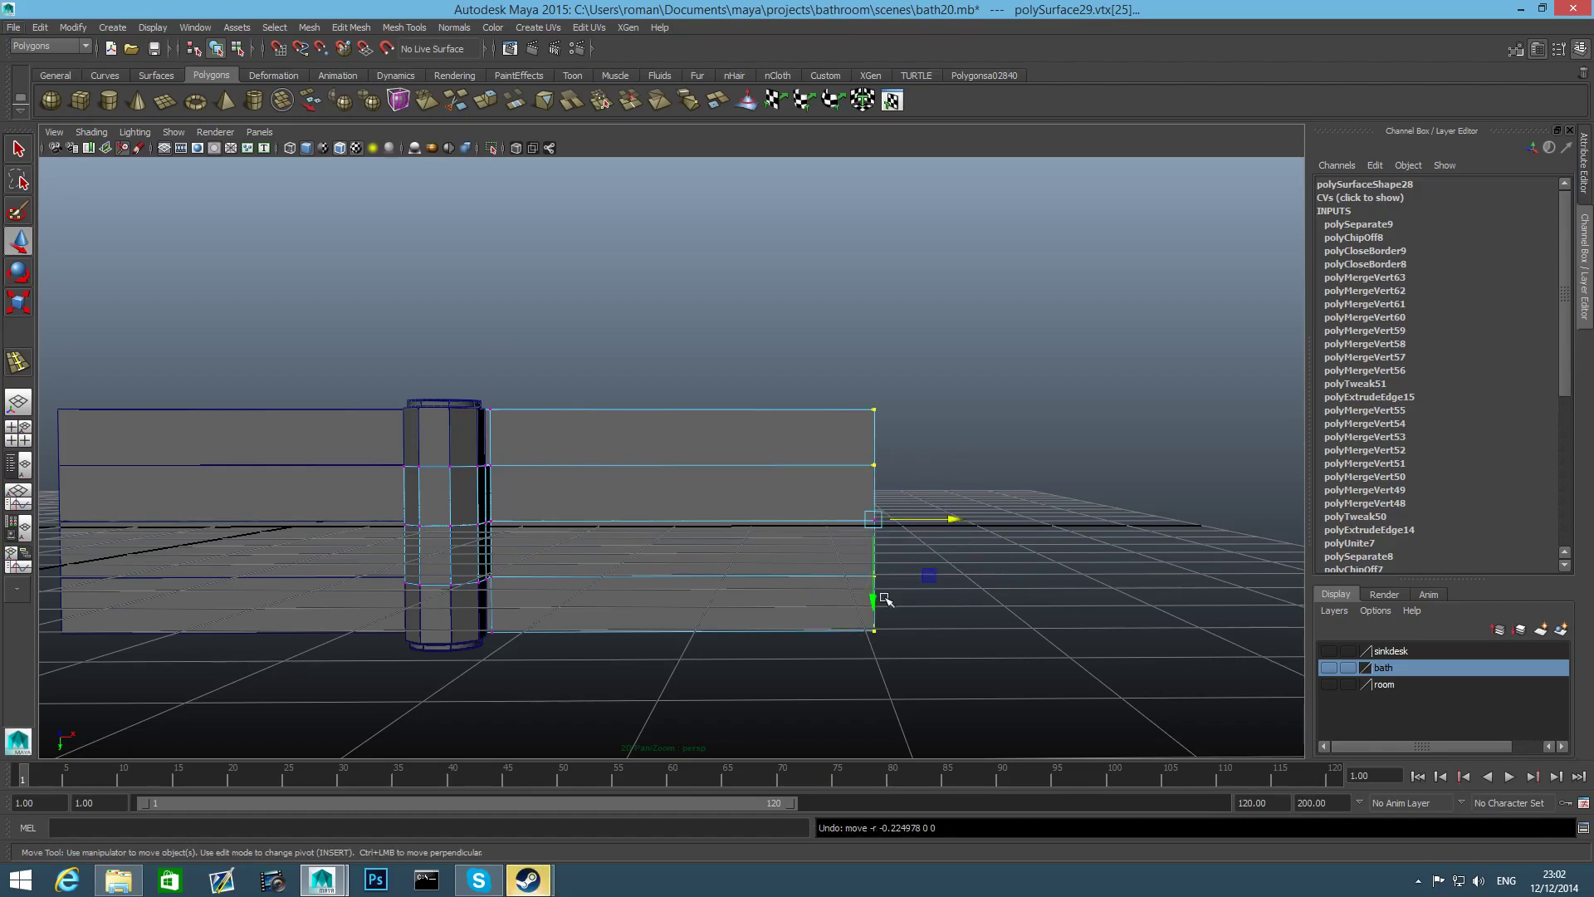
{"action": "key", "text": "F8"}
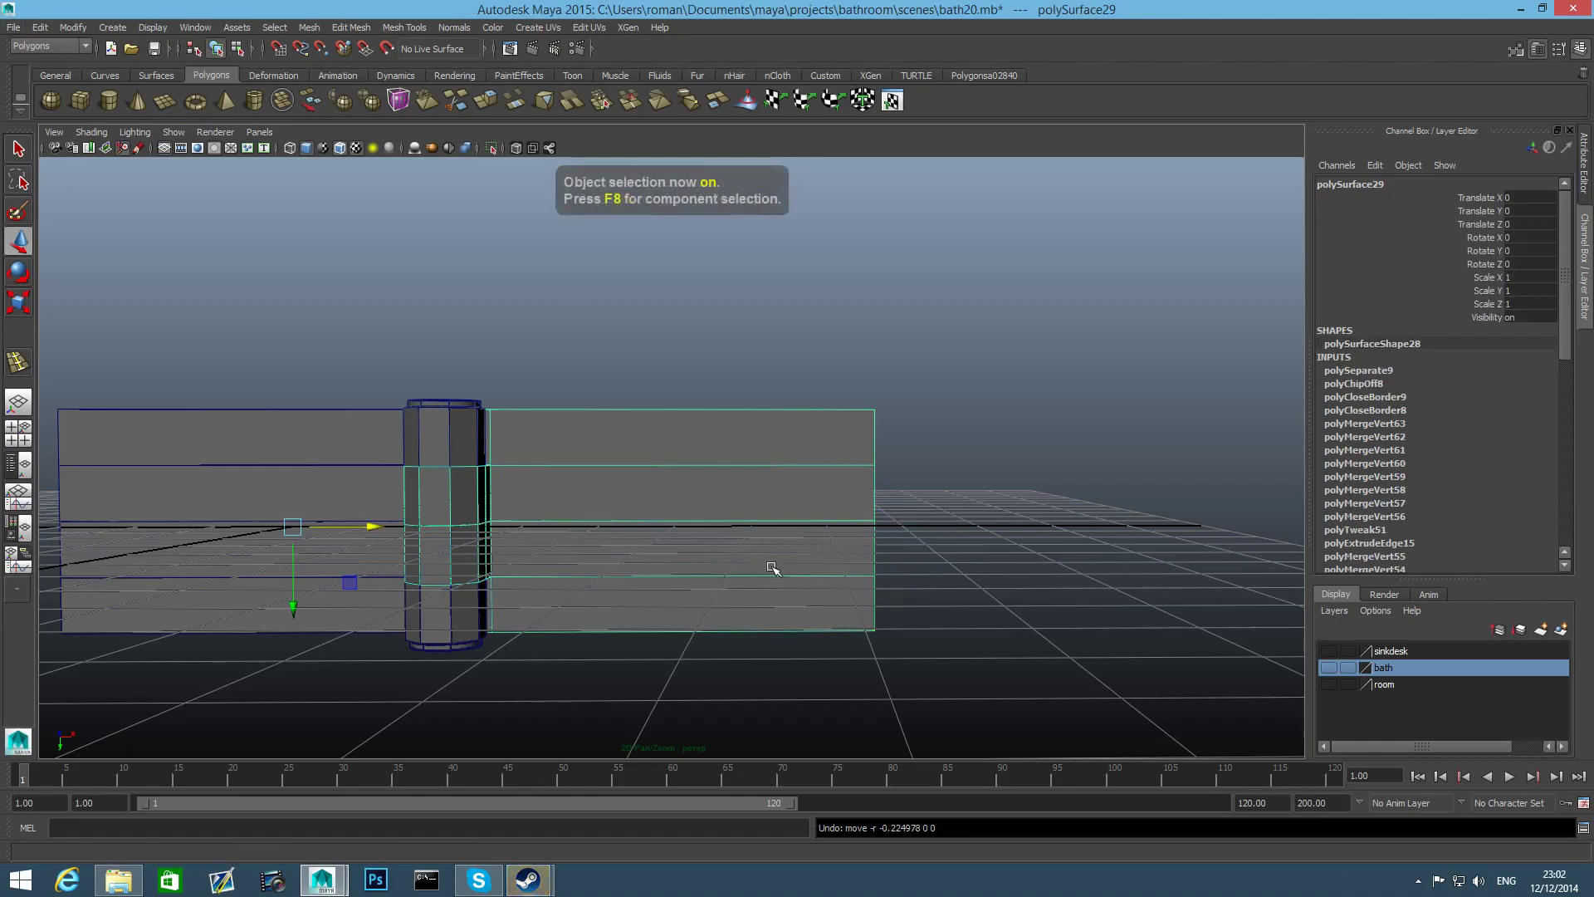
{"action": "middle_click_drag", "start_coordinate": [773, 569], "coordinate": [819, 575], "text": "alt"}
{"action": "left_click_drag", "start_coordinate": [819, 575], "coordinate": [733, 583], "text": "alt"}
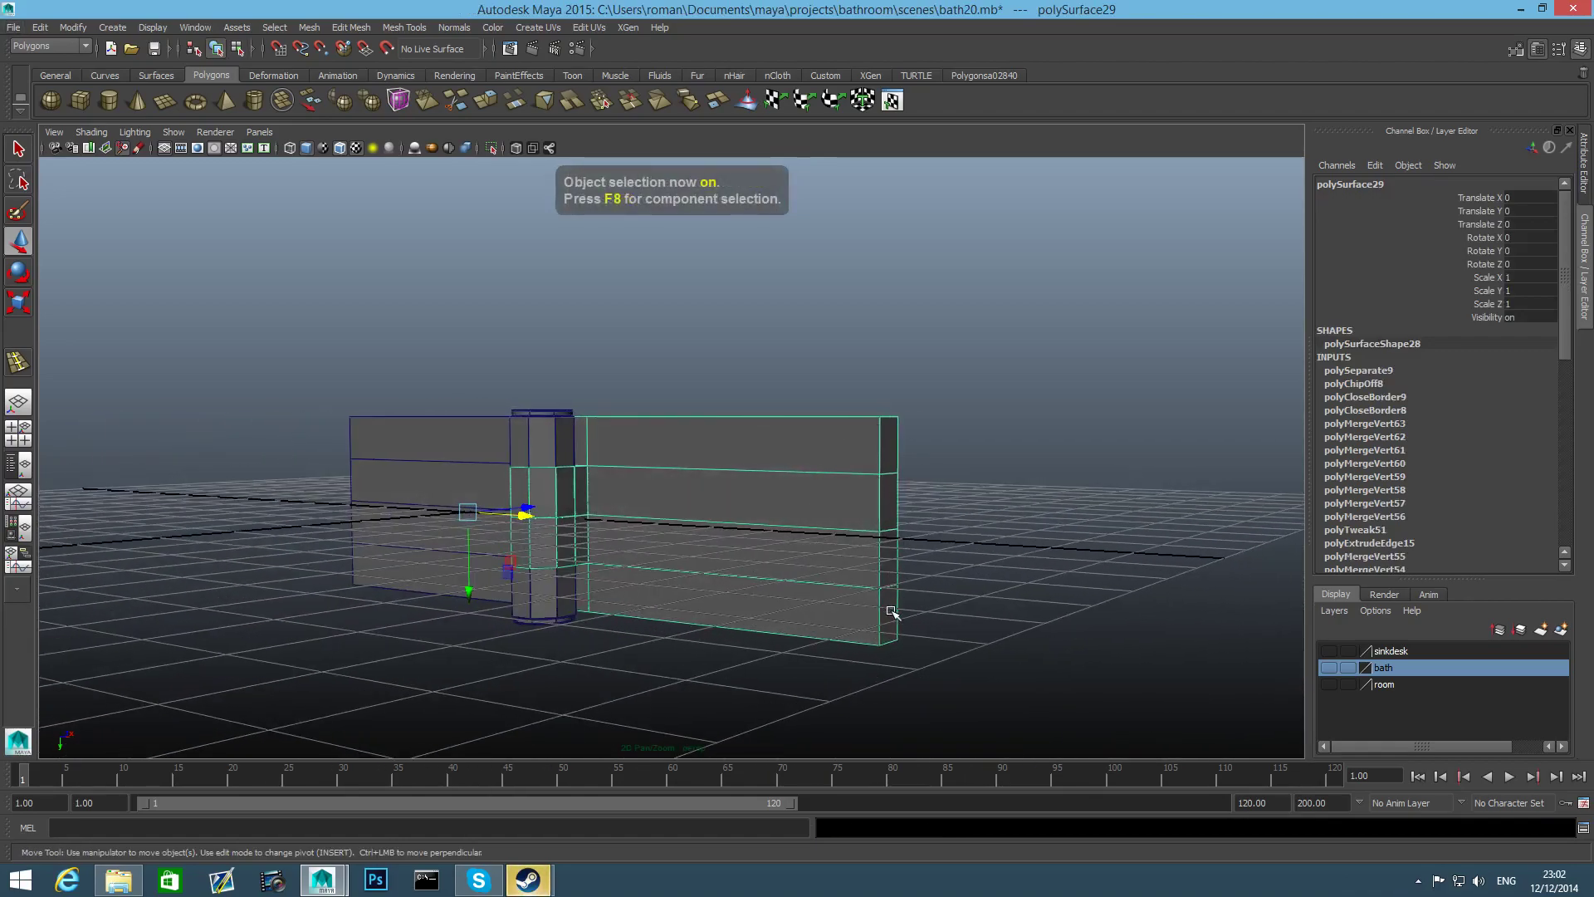
{"action": "left_click_drag", "start_coordinate": [846, 617], "coordinate": [840, 564], "text": "alt"}
{"action": "left_click_drag", "start_coordinate": [751, 471], "coordinate": [665, 480], "text": "alt"}
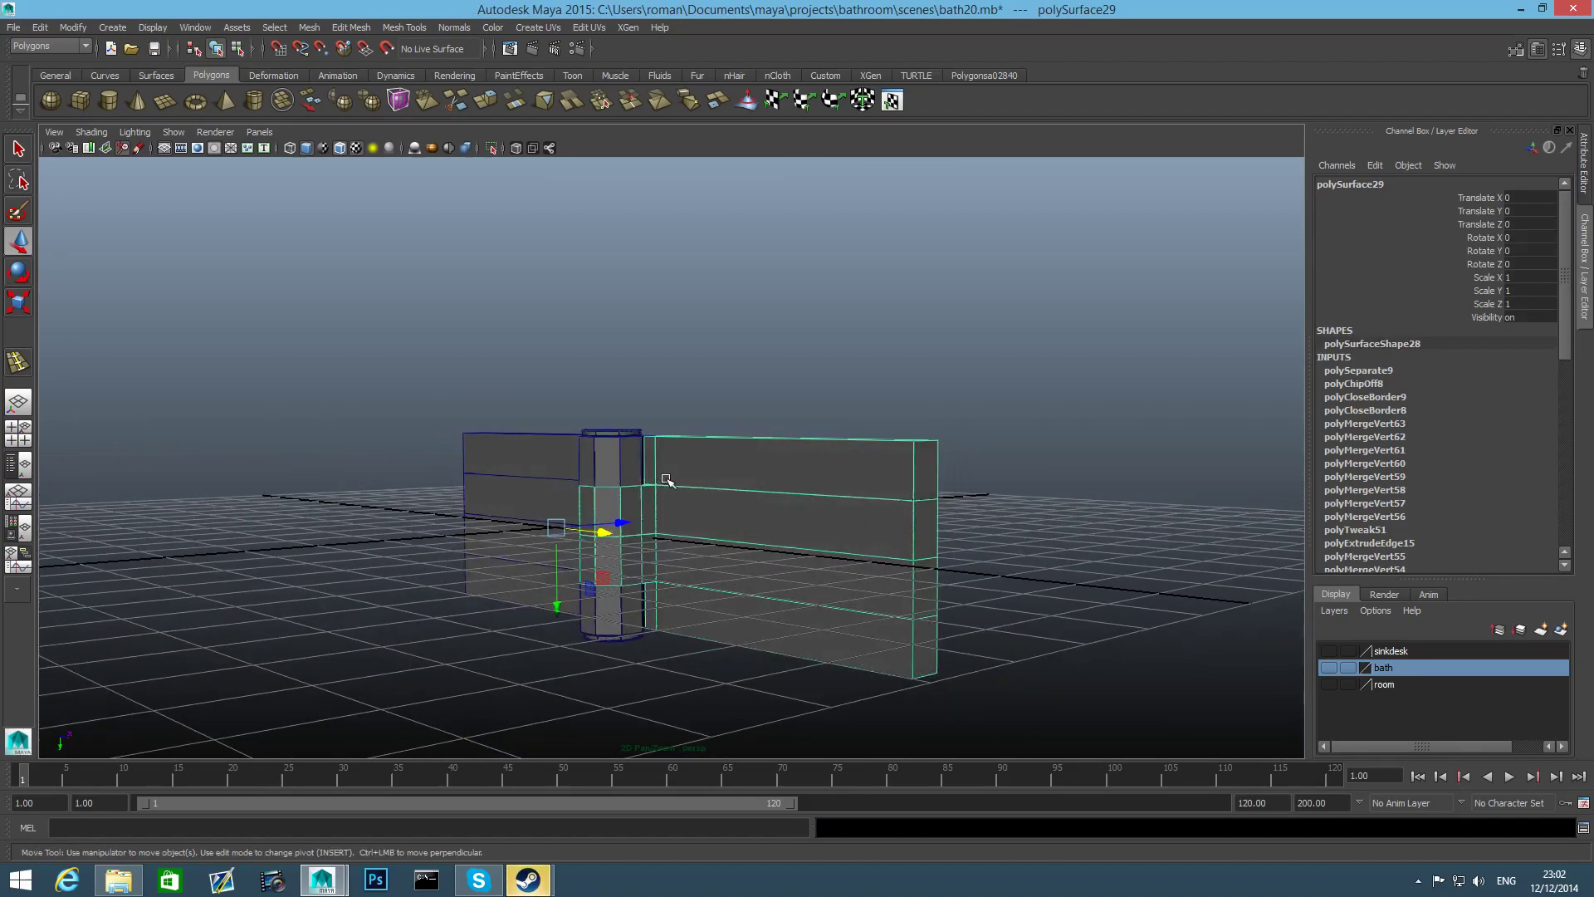
{"action": "left_click_drag", "start_coordinate": [628, 463], "coordinate": [787, 472], "text": "alt"}
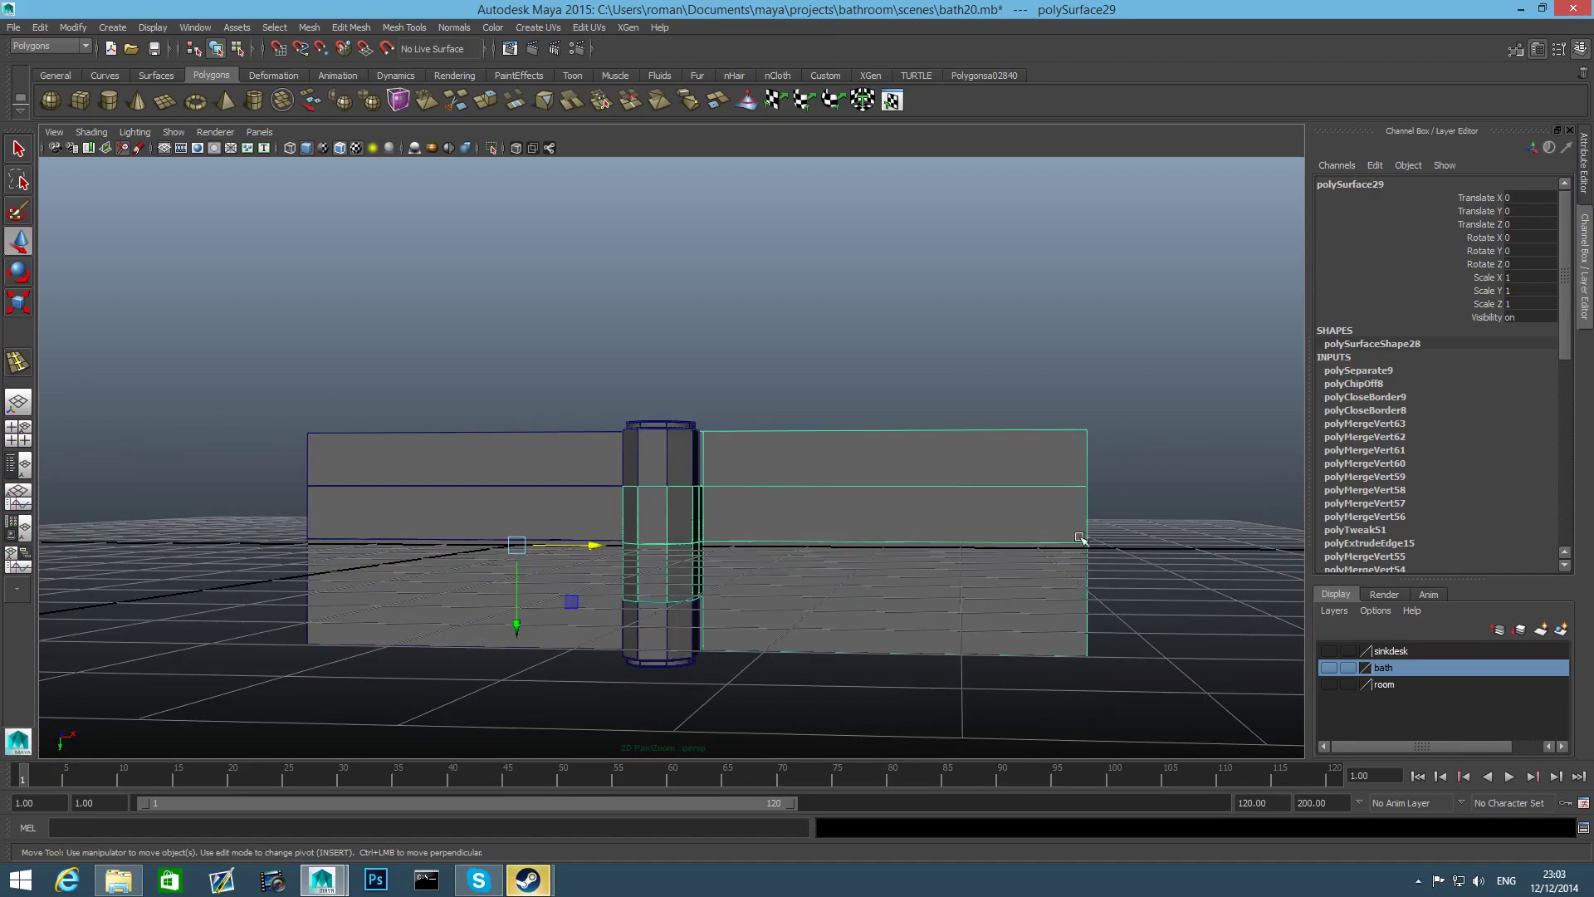
{"action": "right_click_drag", "start_coordinate": [746, 507], "coordinate": [714, 567], "text": "shift"}
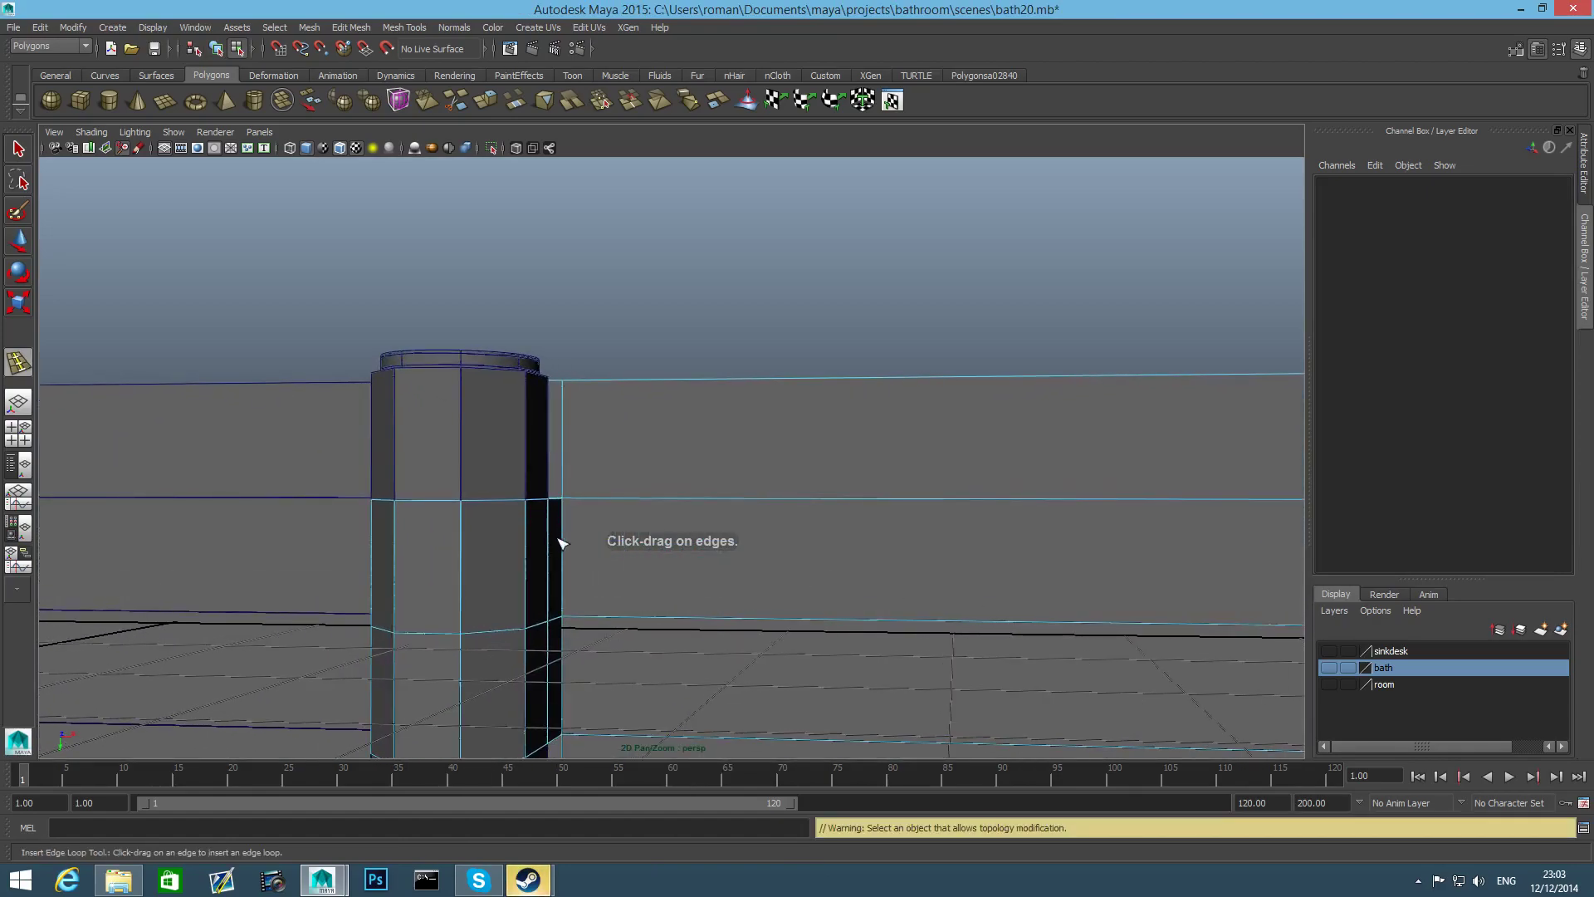
{"action": "left_click", "coordinate": [492, 148]}
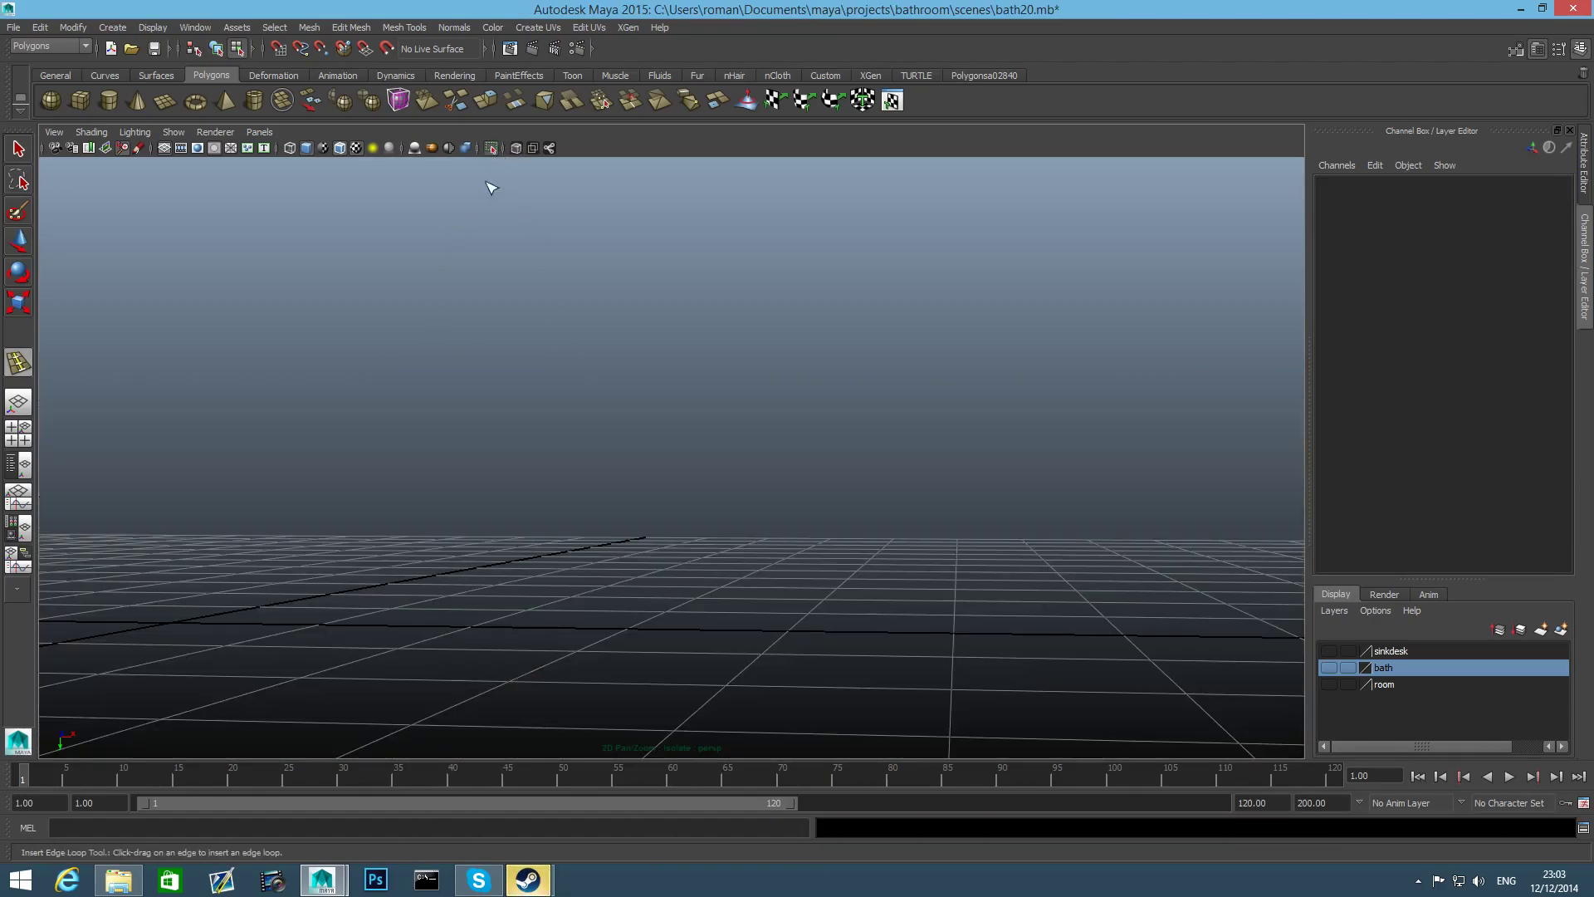
{"action": "left_click", "coordinate": [492, 148]}
{"action": "key", "text": "F8"}
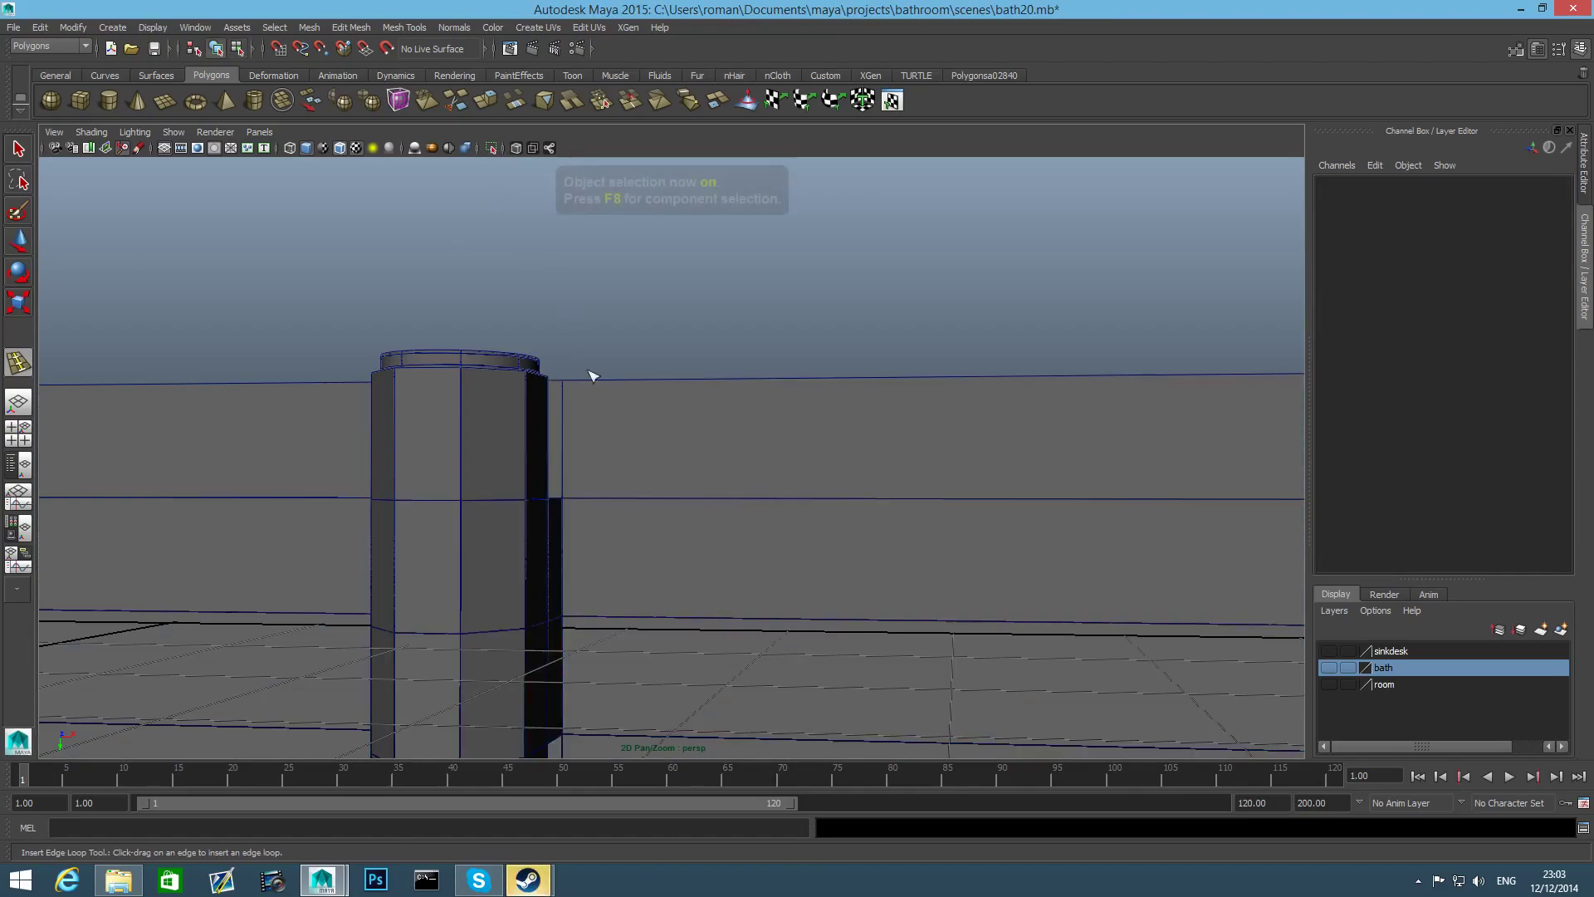
Select the slab with the middle pipe section and isolate it in the viewport
{"action": "left_click", "coordinate": [640, 469]}
{"action": "scroll", "coordinate": [672, 501], "scroll_direction": "down", "scroll_amount": 5}
{"action": "left_click_drag", "start_coordinate": [672, 501], "coordinate": [741, 529], "text": "alt"}
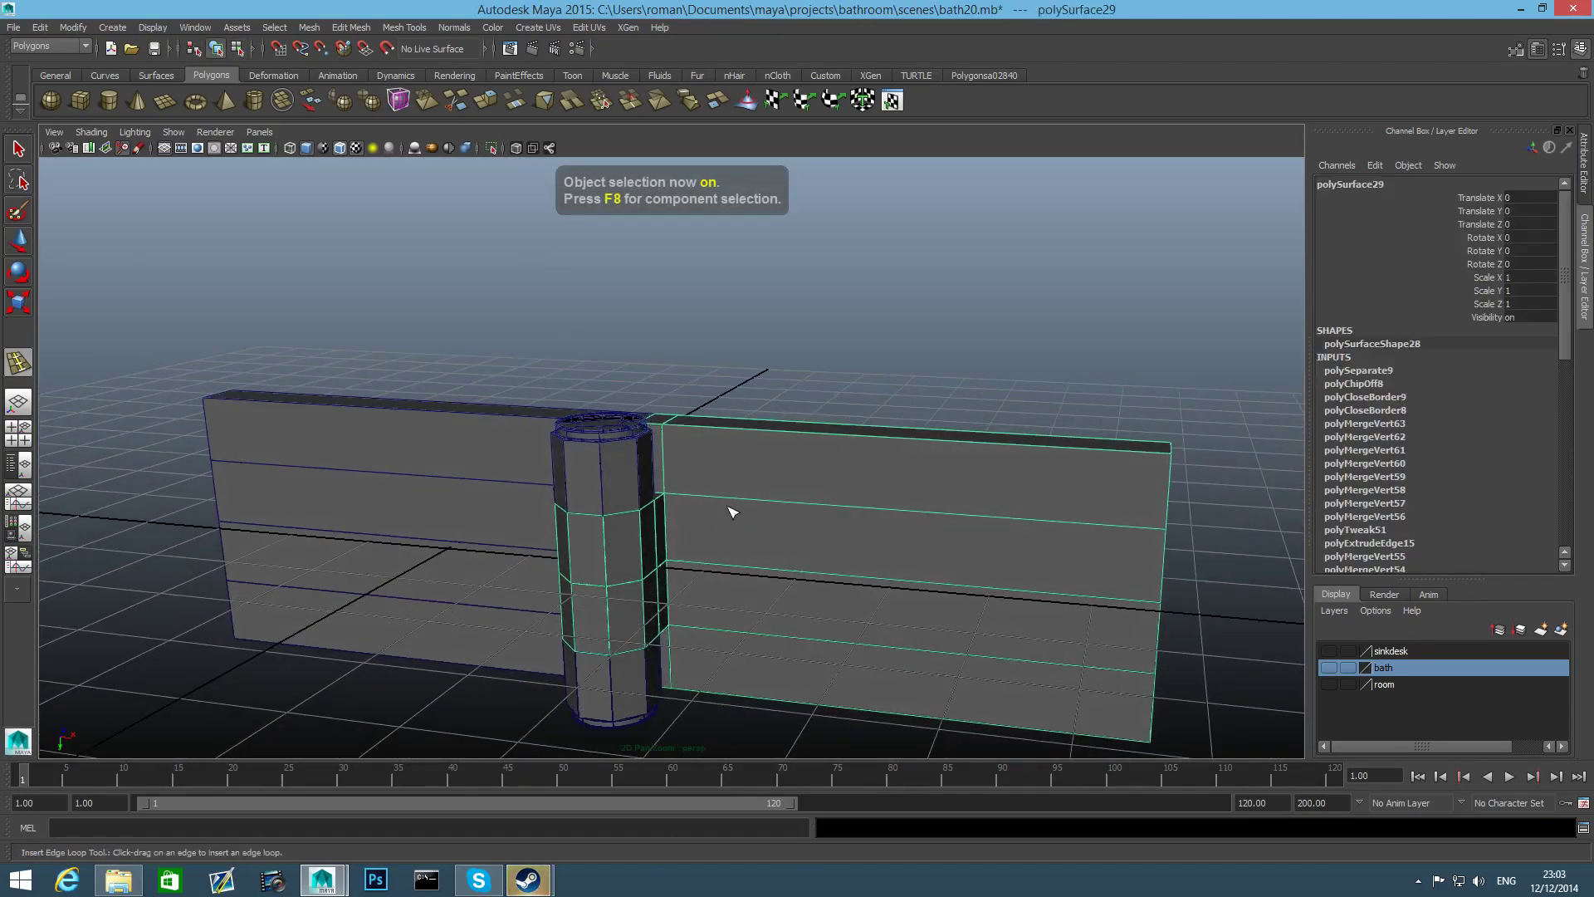
{"action": "left_click", "coordinate": [492, 148]}
{"action": "scroll", "coordinate": [808, 475], "scroll_direction": "up", "scroll_amount": 5}
Insert supporting edge loops on both sides of the outer and inner rims at the pipe section's upper end
{"action": "right_click_drag", "start_coordinate": [808, 476], "coordinate": [689, 562], "text": "shift"}
{"action": "middle_click_drag", "start_coordinate": [428, 597], "coordinate": [480, 508], "text": "alt"}
{"action": "scroll", "coordinate": [537, 537], "scroll_direction": "up", "scroll_amount": 4}
{"action": "left_click_drag", "start_coordinate": [471, 493], "coordinate": [498, 539]}
{"action": "middle_click_drag", "start_coordinate": [498, 539], "coordinate": [620, 502], "text": "alt"}
{"action": "right_click_drag", "start_coordinate": [619, 501], "coordinate": [671, 508], "text": "alt"}
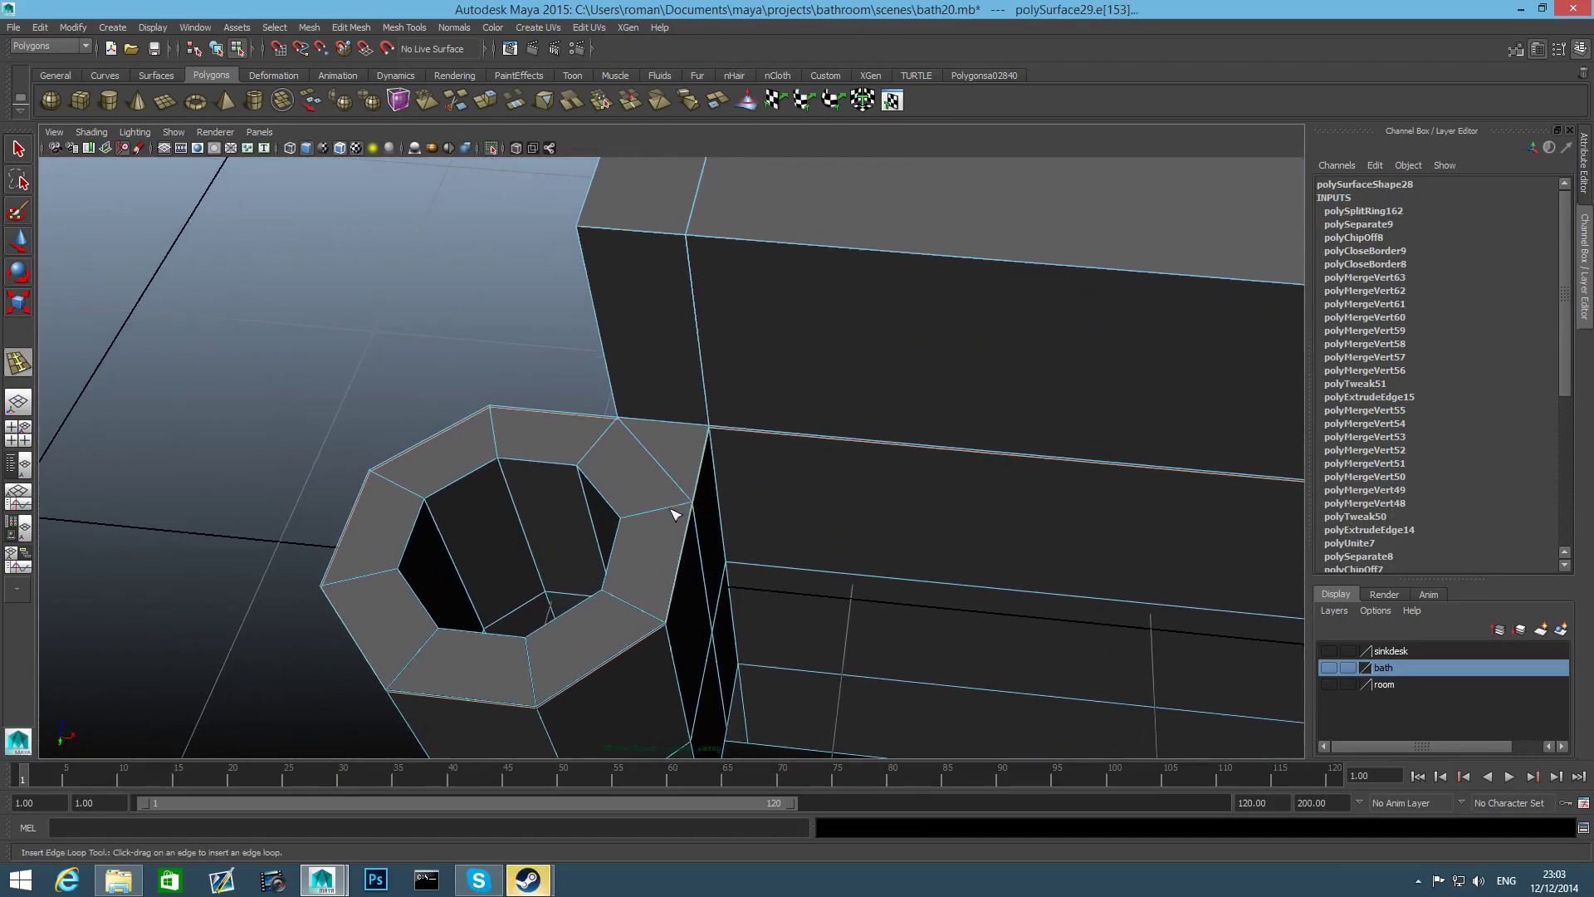
{"action": "left_click", "coordinate": [686, 505]}
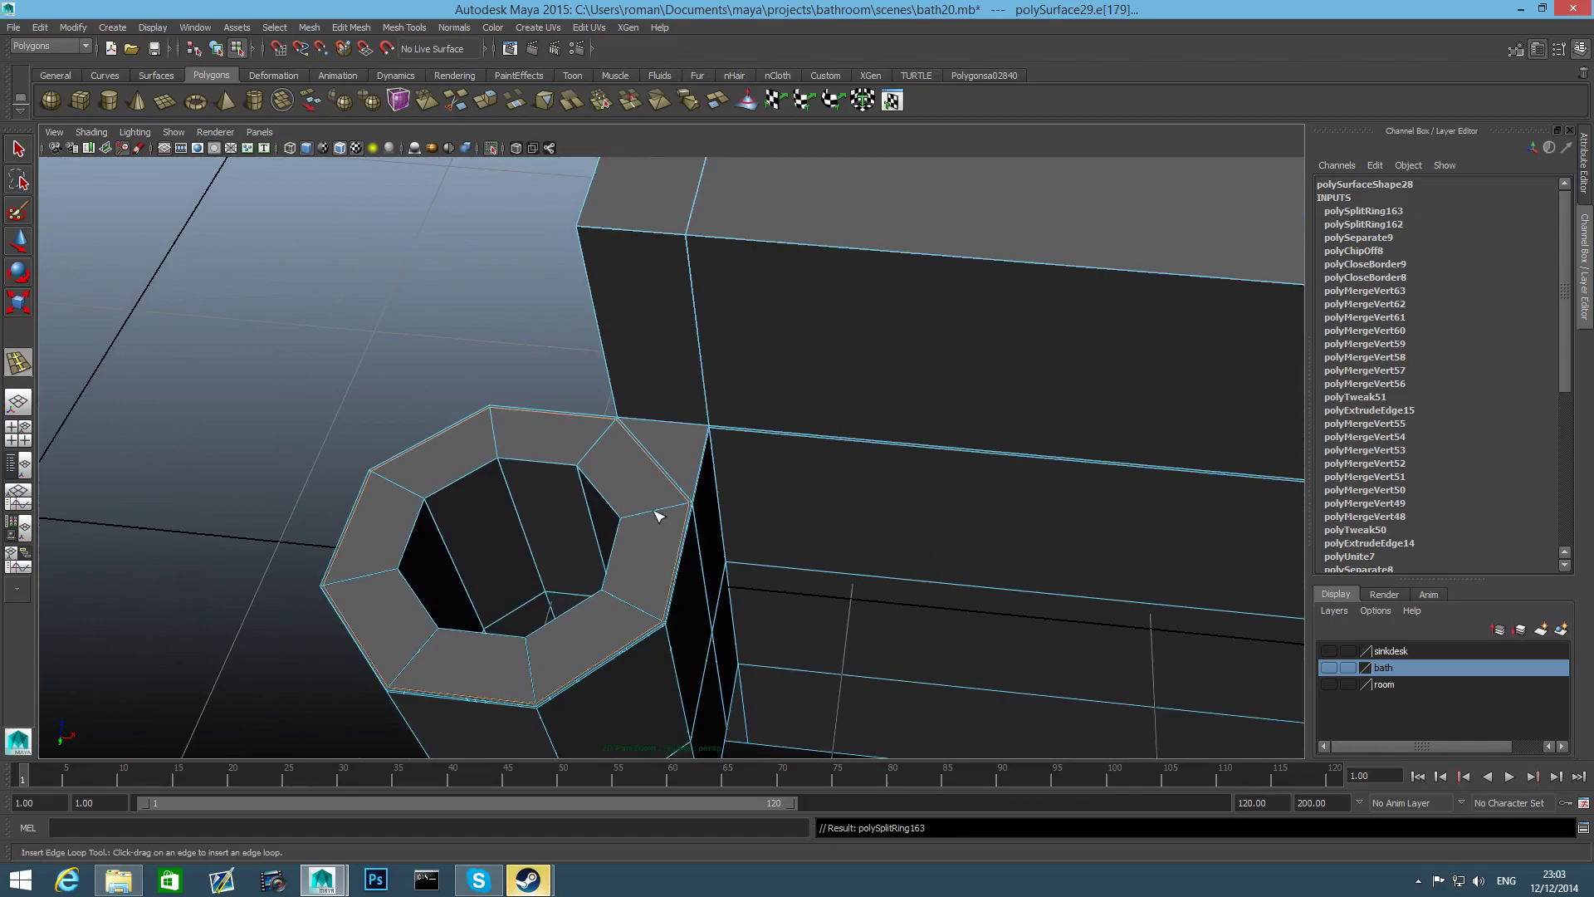
{"action": "left_click", "coordinate": [629, 524]}
{"action": "left_click_drag", "start_coordinate": [628, 525], "coordinate": [611, 475], "text": "alt"}
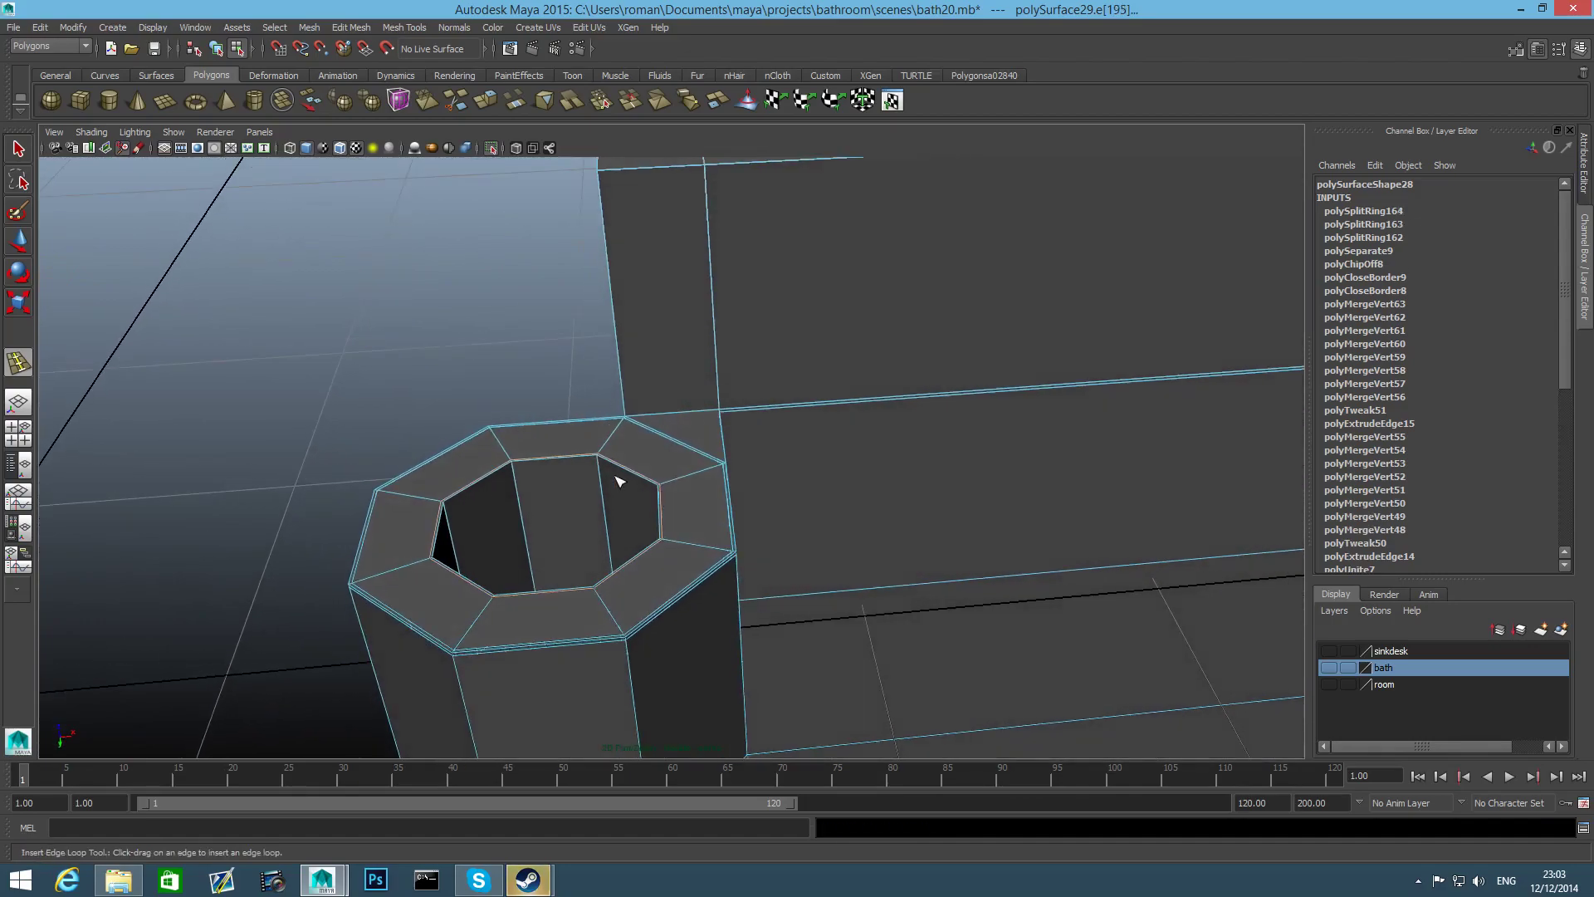
{"action": "left_click", "coordinate": [600, 459]}
Insert horizontal edge loops on the slab just above the pipe junction and close to its upper front edge
{"action": "left_click_drag", "start_coordinate": [775, 409], "coordinate": [708, 420], "text": "alt"}
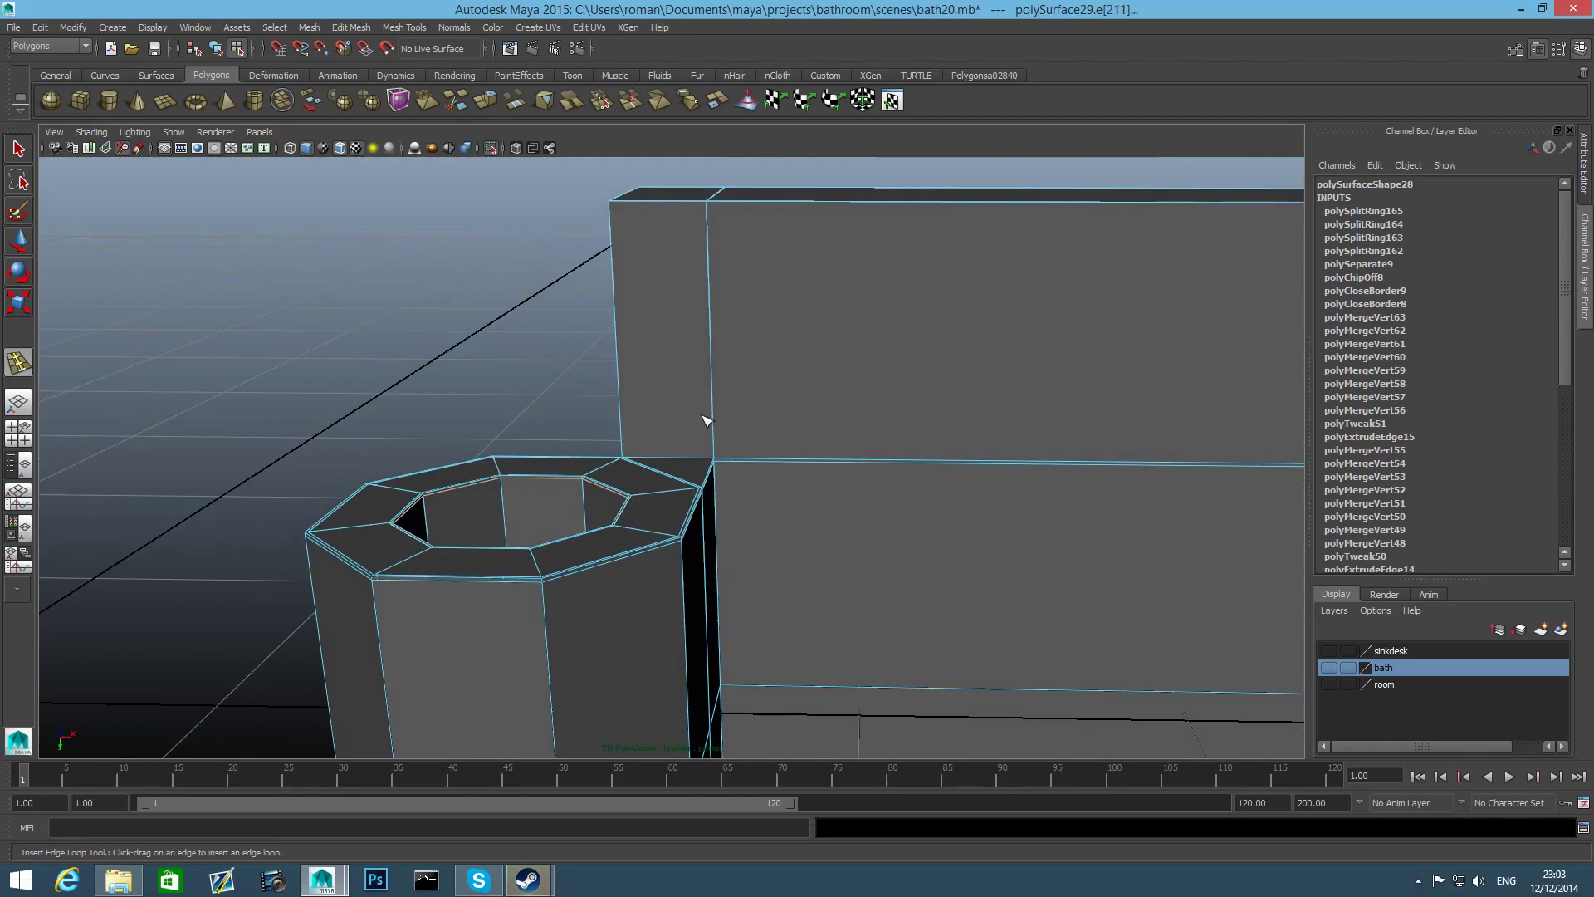
{"action": "left_click", "coordinate": [724, 459]}
{"action": "left_click_drag", "start_coordinate": [729, 487], "coordinate": [692, 222], "text": "alt"}
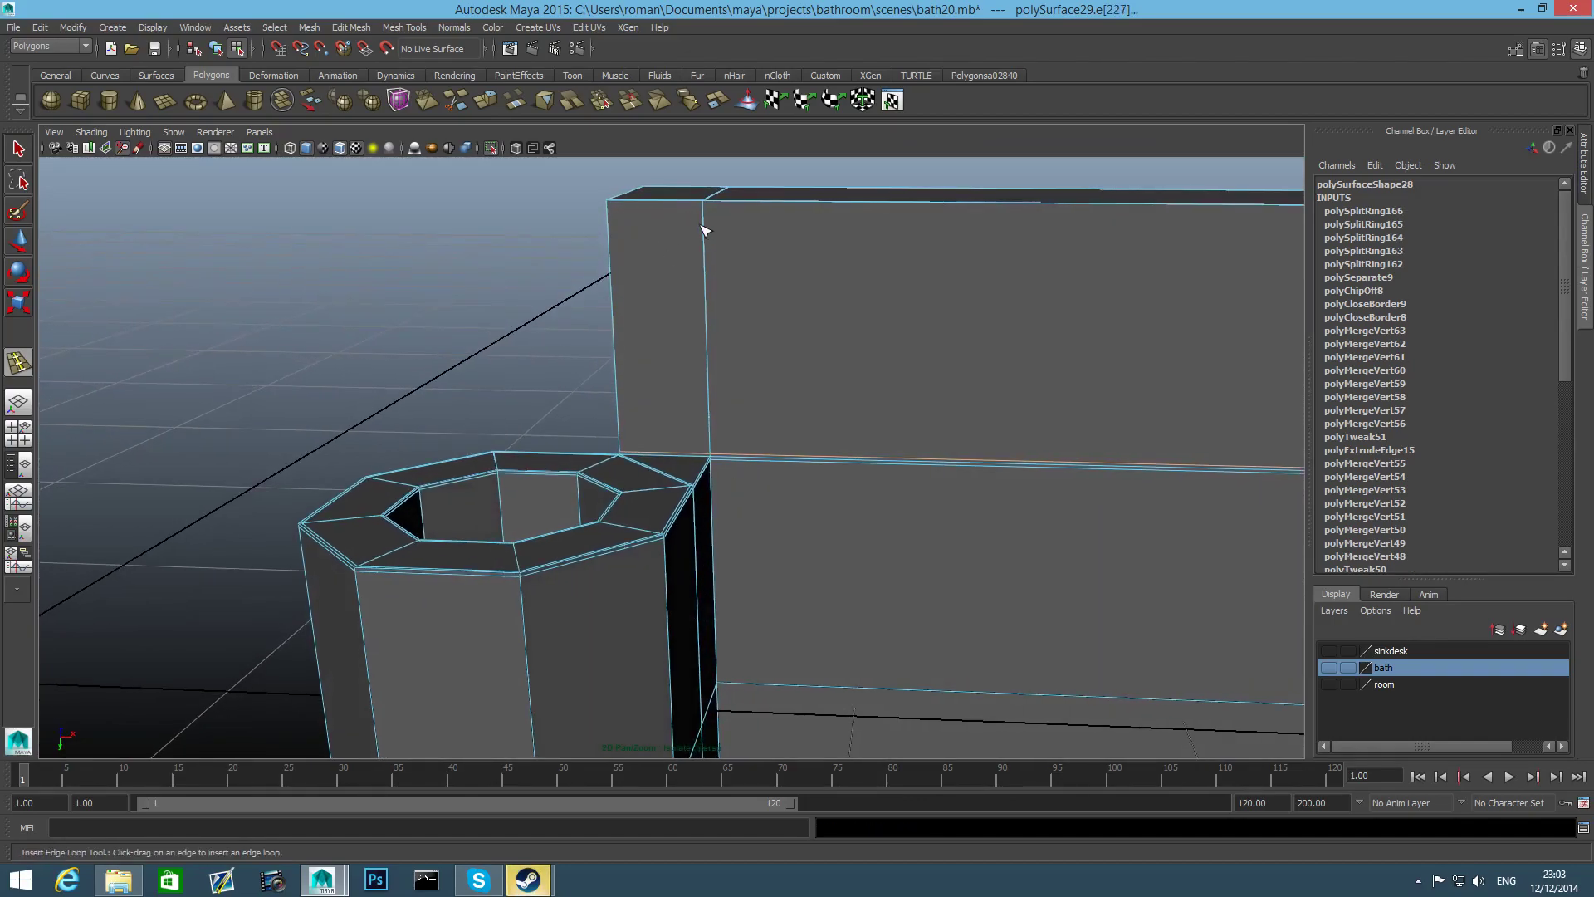
{"action": "left_click", "coordinate": [710, 206]}
{"action": "left_click_drag", "start_coordinate": [911, 337], "coordinate": [879, 431], "text": "alt"}
{"action": "middle_click_drag", "start_coordinate": [879, 431], "coordinate": [923, 538], "text": "alt"}
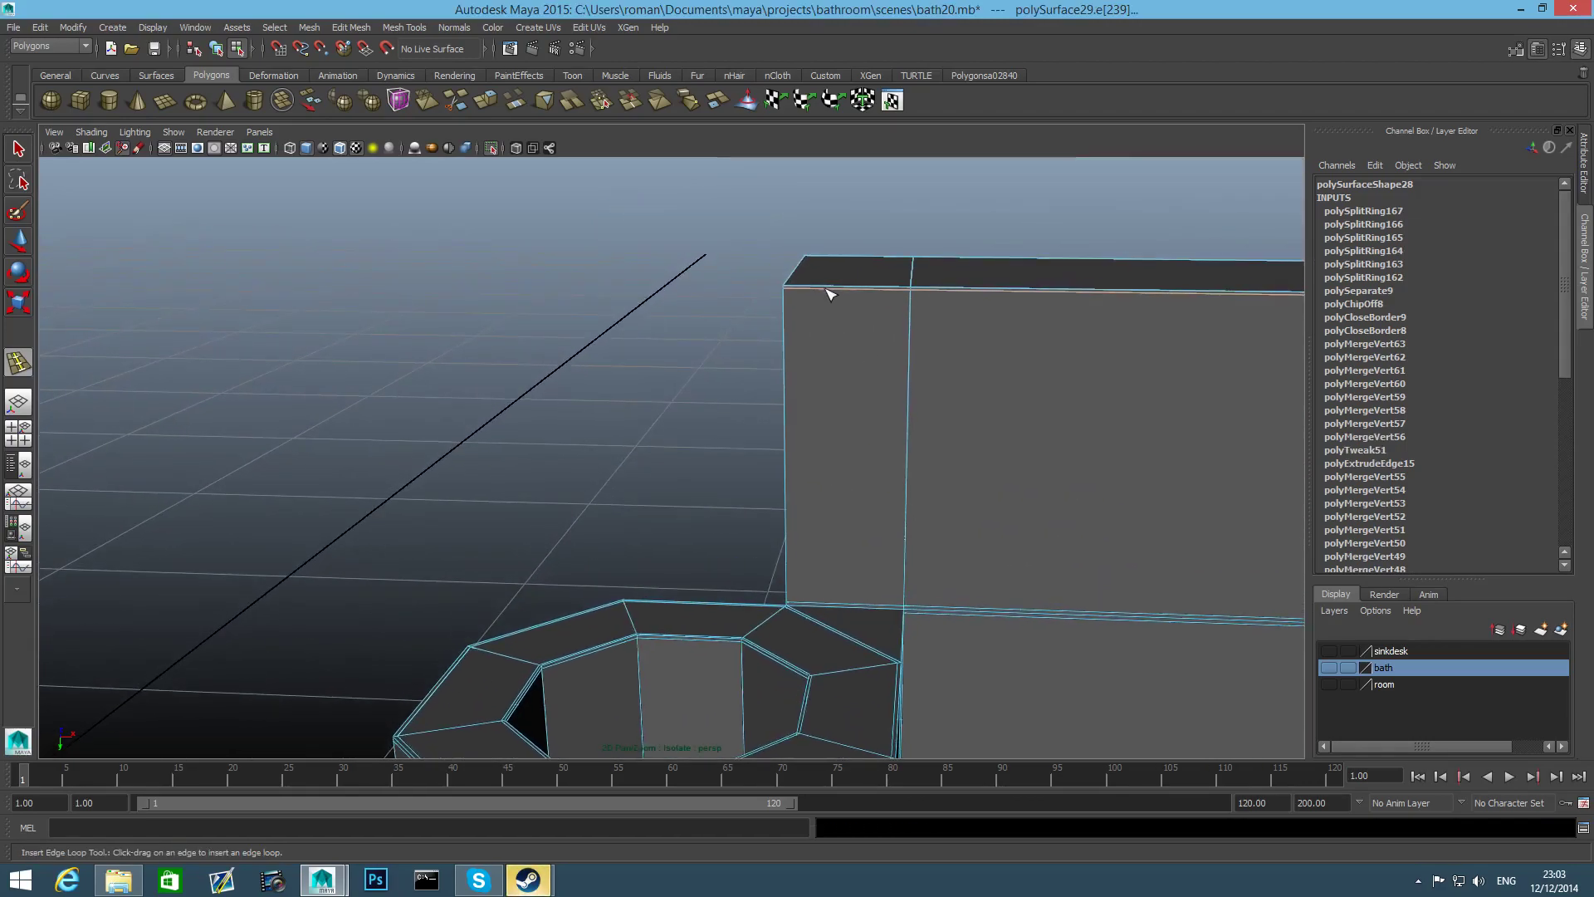
Insert a vertical edge loop through the middle of the face connecting the pipe section to the slab
{"action": "mouse_move", "coordinate": [844, 537]}
{"action": "left_mouse_down", "text": "alt"}
{"action": "mouse_move", "coordinate": [858, 569]}
{"action": "mouse_move", "coordinate": [840, 456]}
{"action": "mouse_move", "coordinate": [859, 556]}
{"action": "left_mouse_up", "text": "alt"}
{"action": "left_click_drag", "start_coordinate": [851, 492], "coordinate": [674, 470], "text": "alt"}
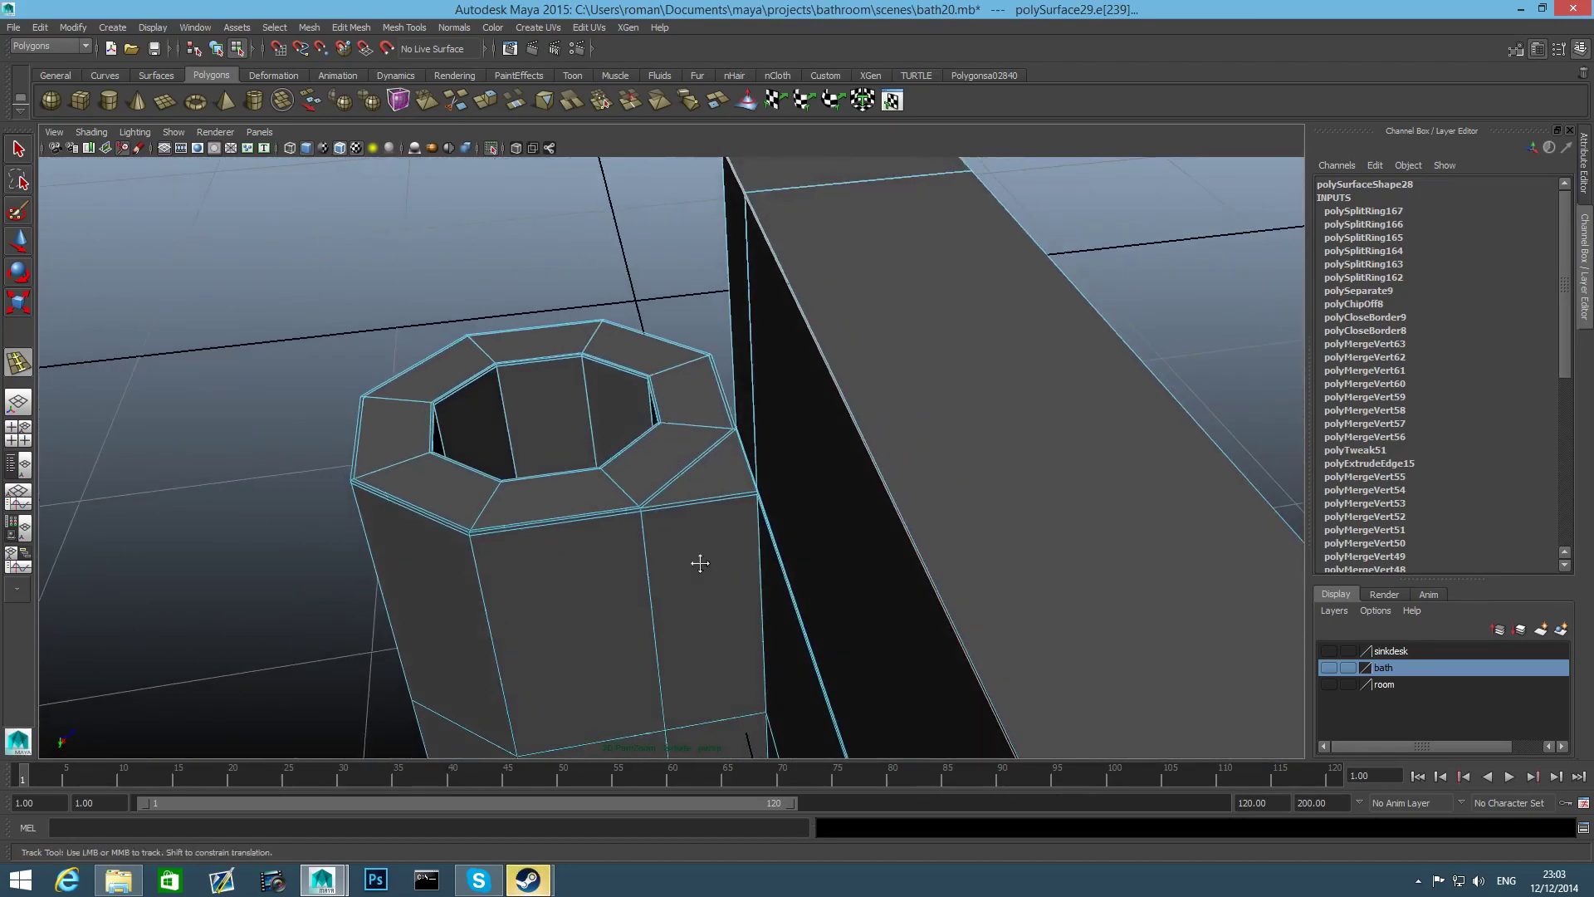
{"action": "left_click_drag", "start_coordinate": [700, 558], "coordinate": [727, 659], "text": "alt"}
{"action": "left_click_drag", "start_coordinate": [704, 594], "coordinate": [699, 596]}
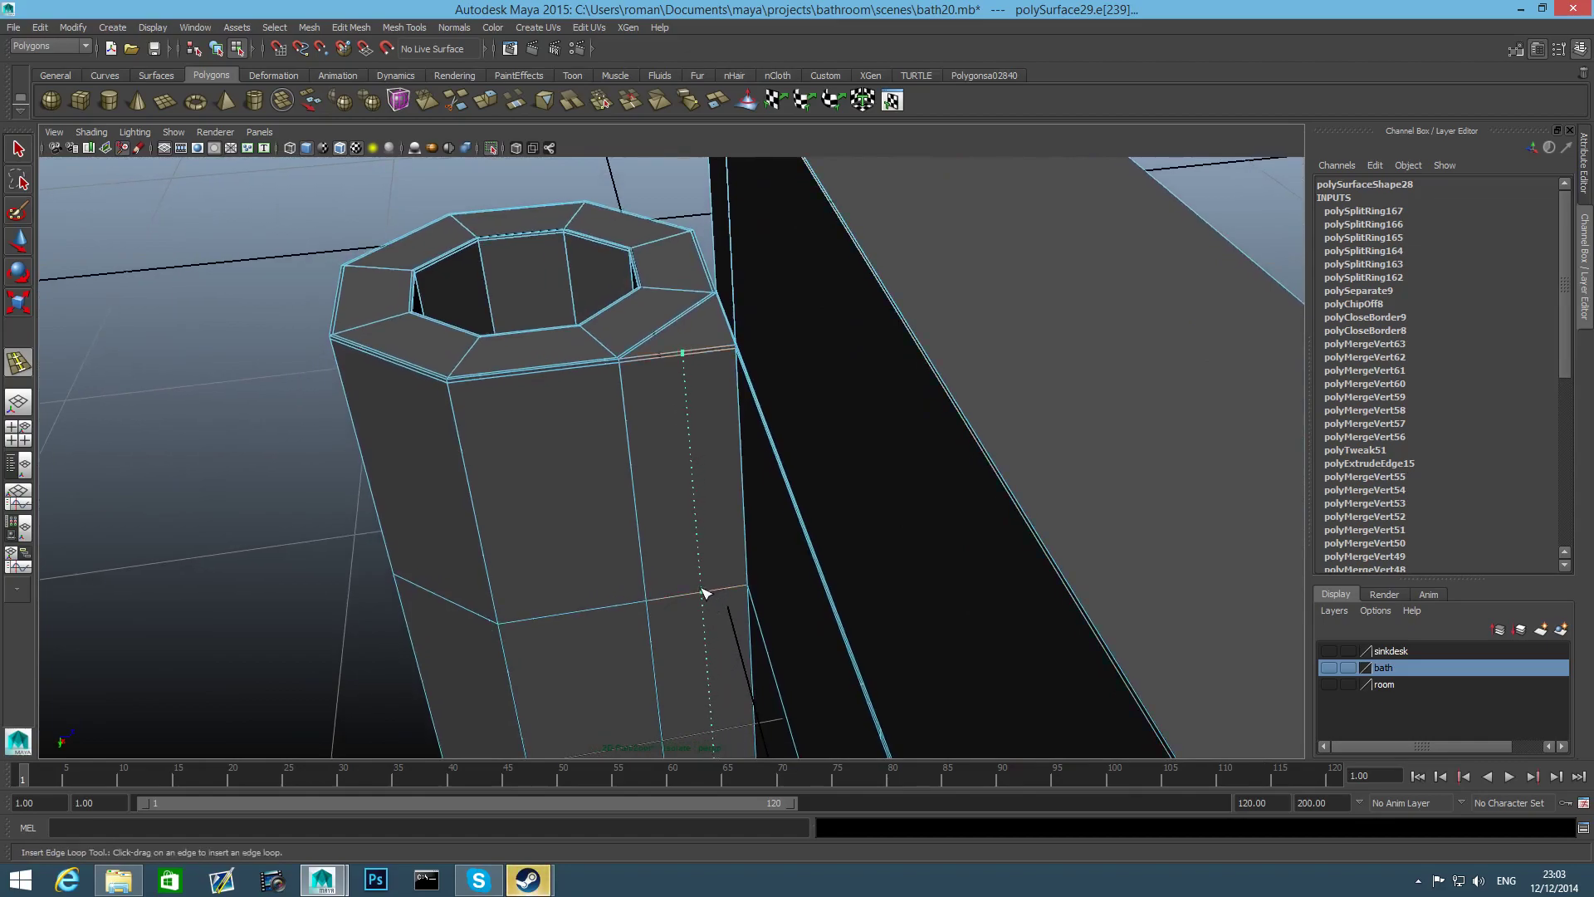
{"action": "left_click_drag", "start_coordinate": [704, 595], "coordinate": [703, 594]}
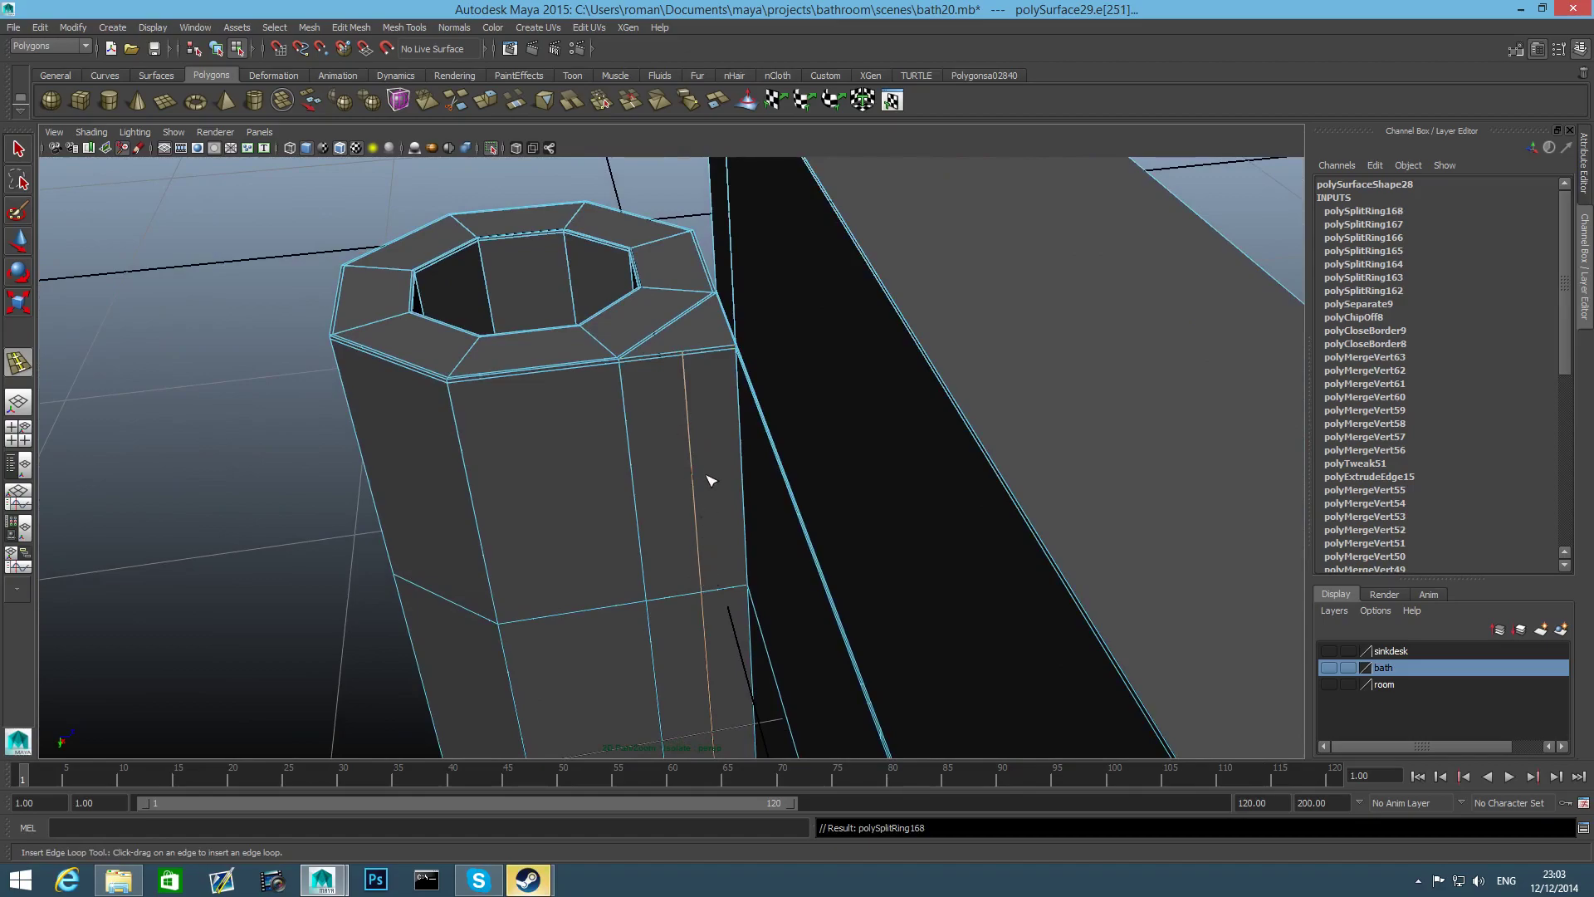
Insert a supporting edge loop close to the slab's vertical edge beside the pipe connection
{"action": "left_click_drag", "start_coordinate": [710, 480], "coordinate": [754, 520], "text": "alt"}
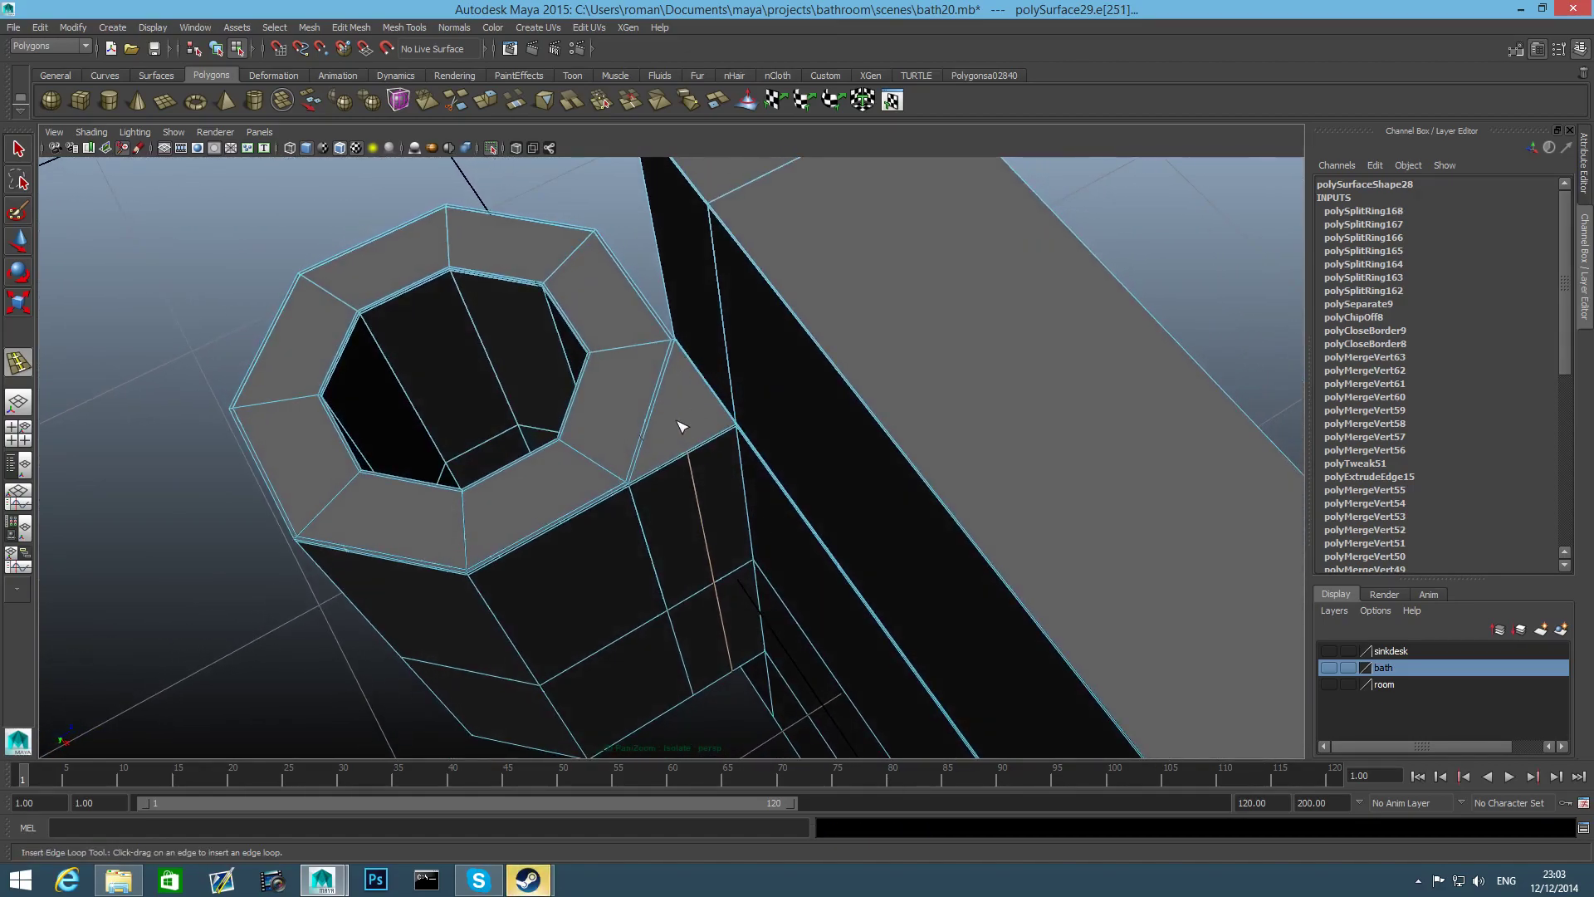
{"action": "left_click_drag", "start_coordinate": [704, 440], "coordinate": [775, 448], "text": "alt"}
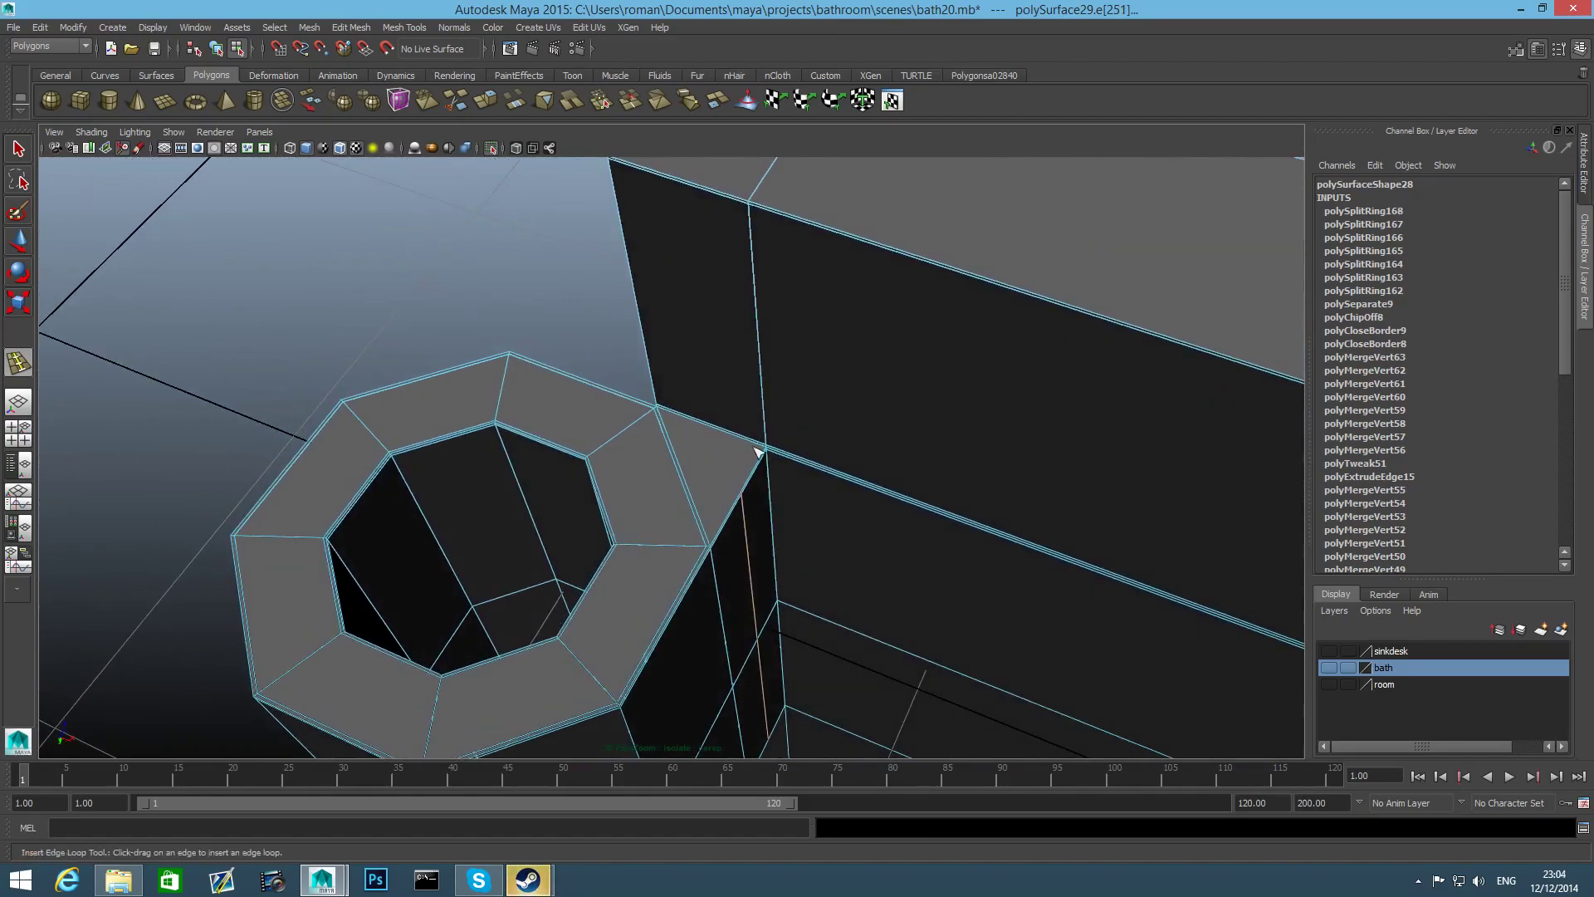
{"action": "left_click_drag", "start_coordinate": [779, 503], "coordinate": [812, 575], "text": "alt"}
{"action": "left_click", "coordinate": [801, 490]}
{"action": "left_click_drag", "start_coordinate": [798, 489], "coordinate": [750, 513]}
{"action": "right_click_drag", "start_coordinate": [750, 513], "coordinate": [932, 559], "text": "alt"}
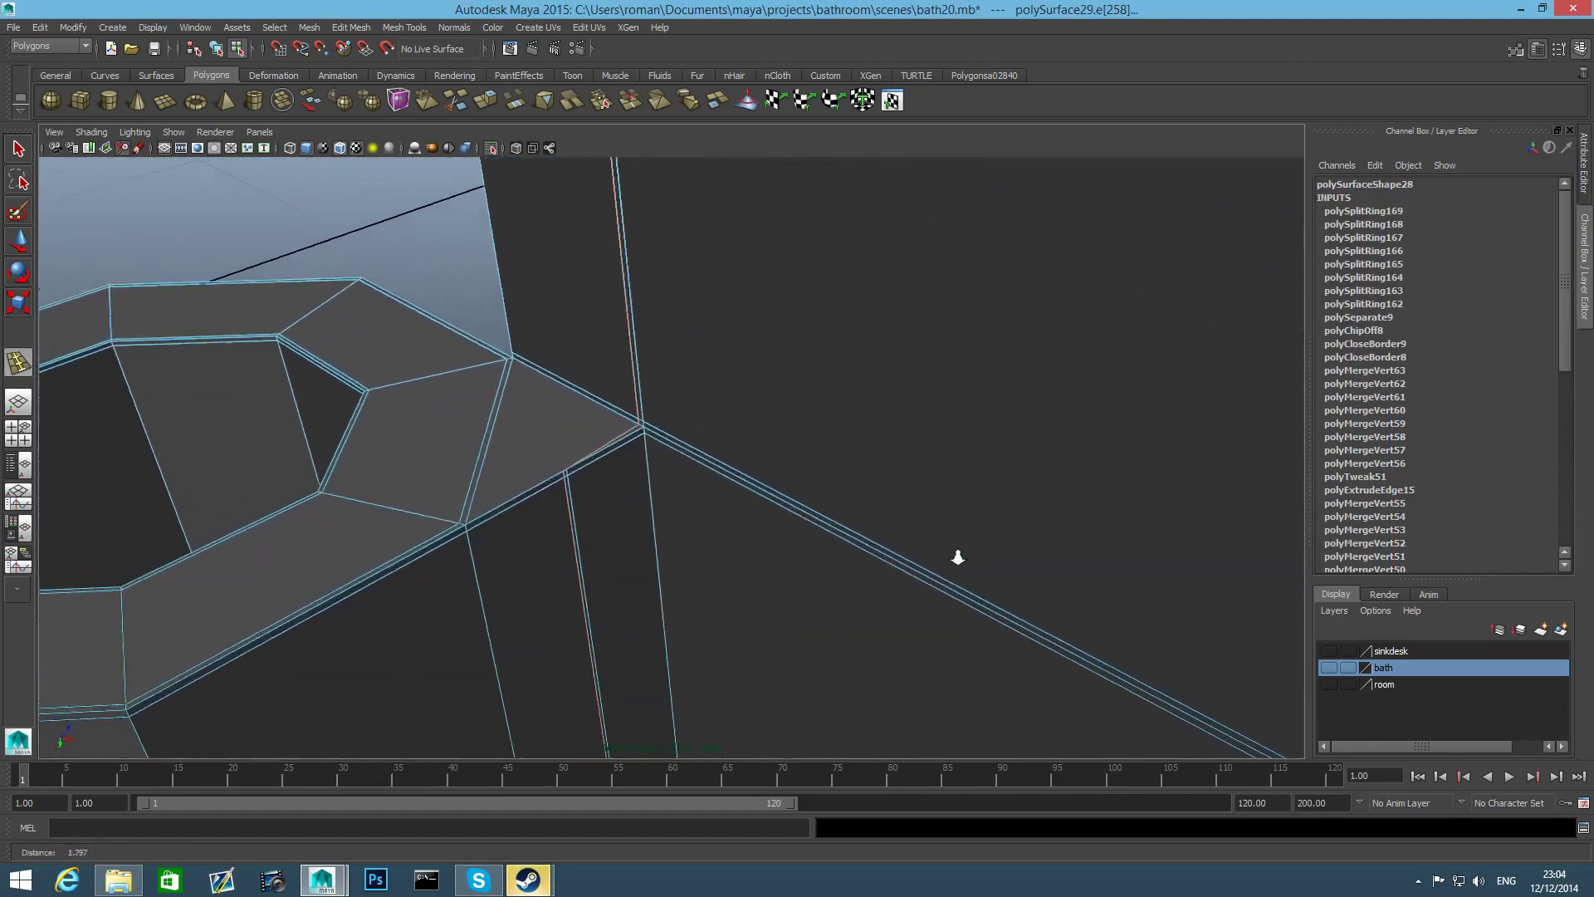
Insert an edge loop close to the slab's hinge-side vertical edge, continuing along the pipe's connecting wedge
{"action": "left_click_drag", "start_coordinate": [544, 480], "coordinate": [695, 482], "text": "alt"}
{"action": "left_click_drag", "start_coordinate": [695, 481], "coordinate": [627, 521], "text": "alt"}
{"action": "left_click_drag", "start_coordinate": [579, 330], "coordinate": [722, 355], "text": "alt"}
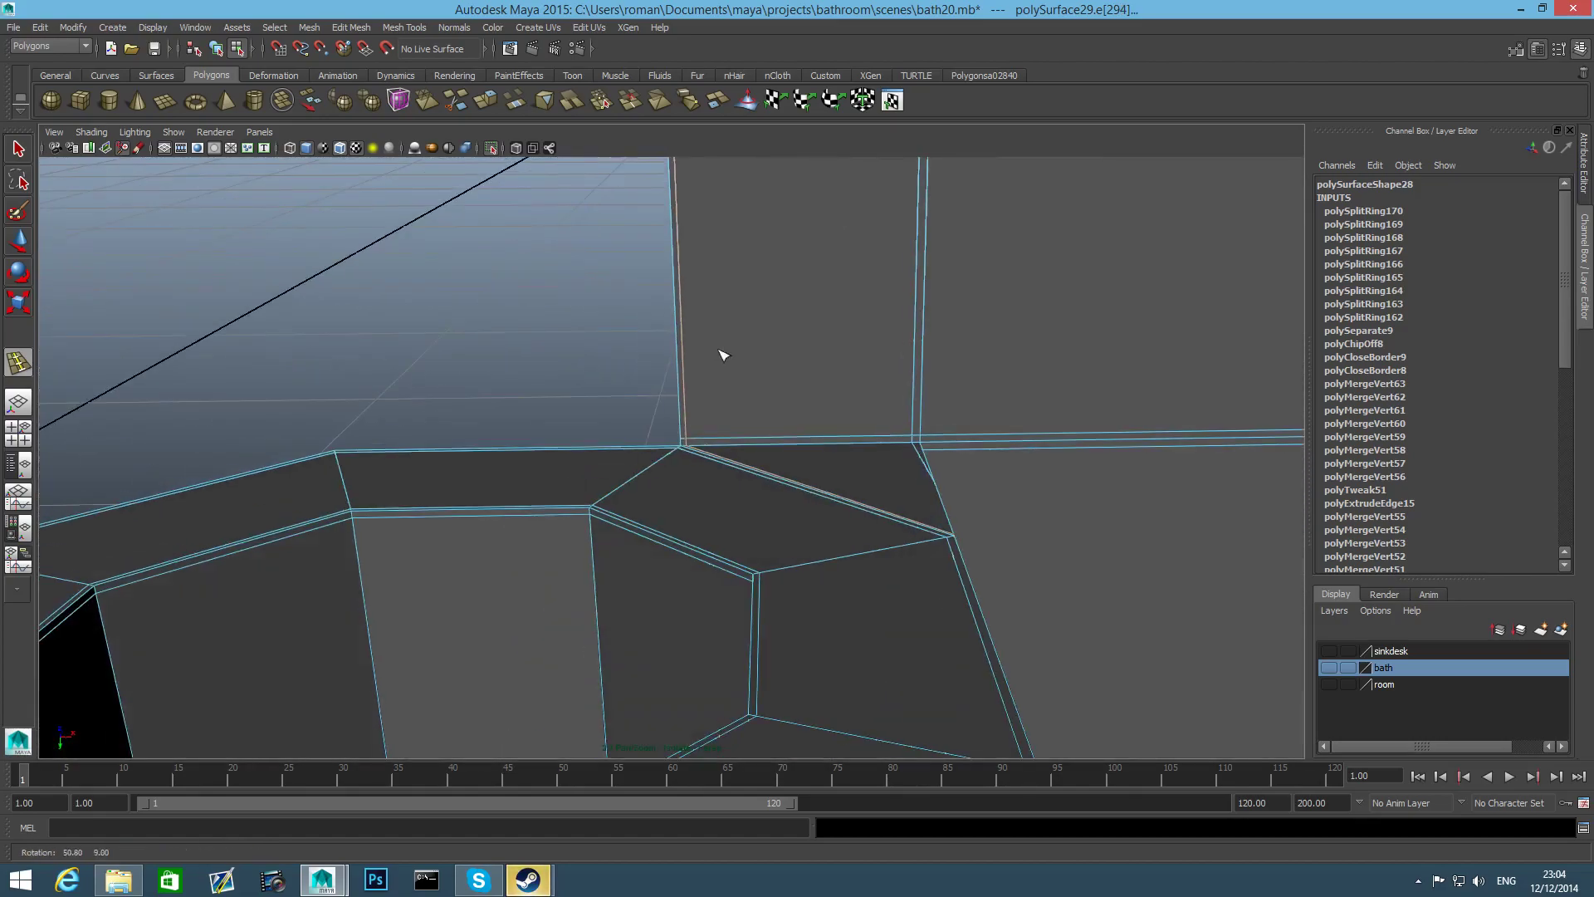
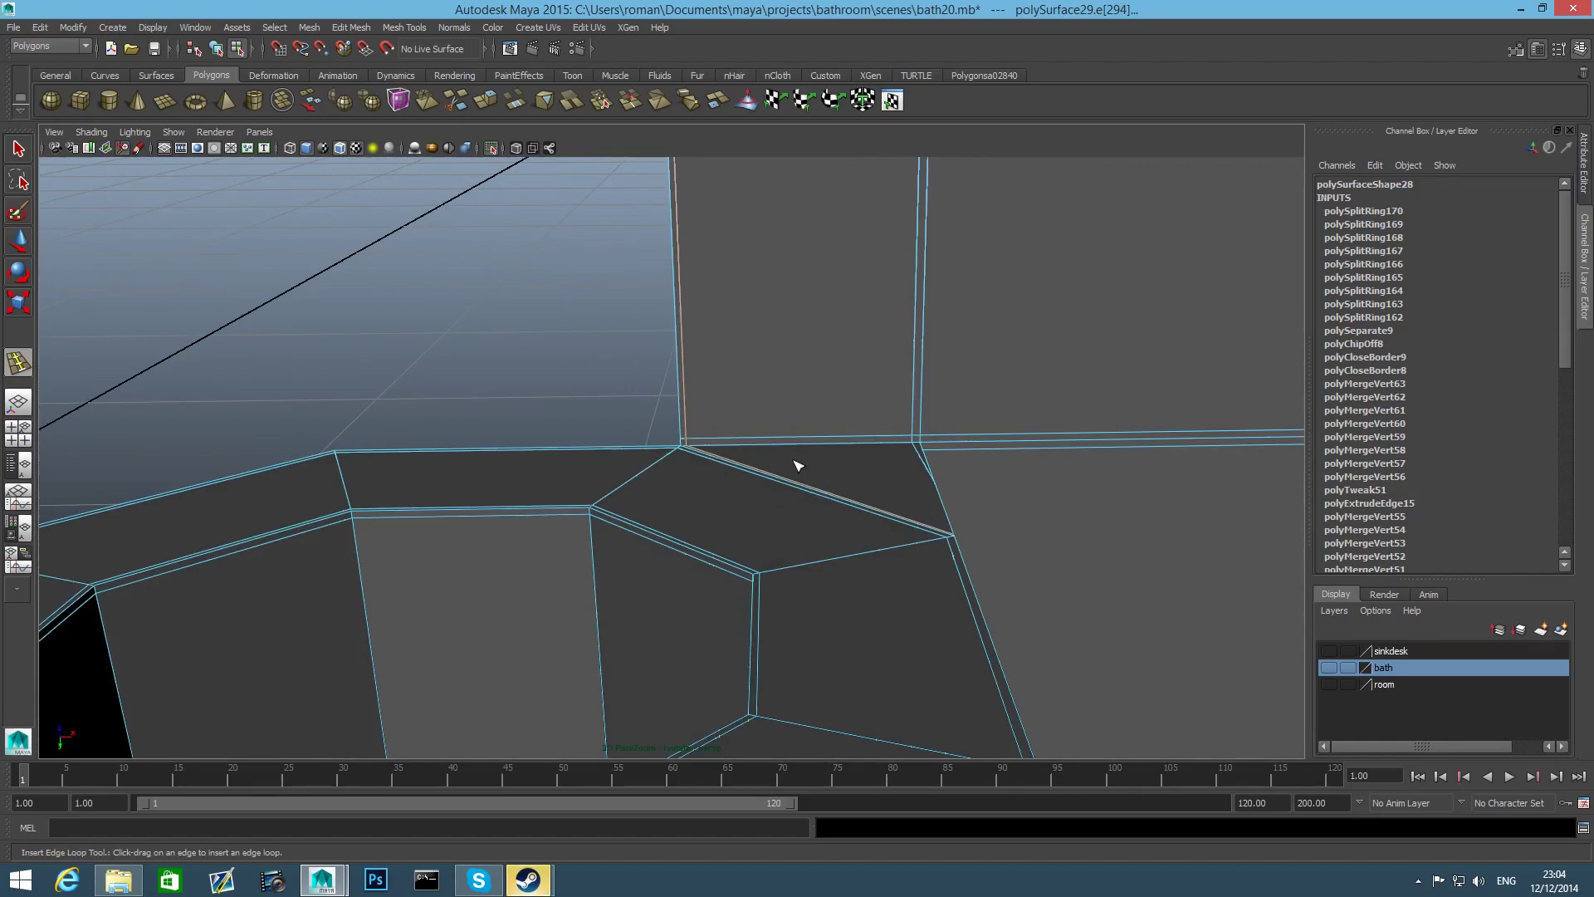
Insert supporting edge loops around the pipe section's lower end and beside its junction with the slab
{"action": "left_click_drag", "start_coordinate": [882, 519], "coordinate": [904, 605], "text": "alt"}
{"action": "left_click_drag", "start_coordinate": [858, 509], "coordinate": [1050, 590], "text": "alt"}
{"action": "middle_click_drag", "start_coordinate": [1049, 590], "coordinate": [862, 362], "text": "alt"}
{"action": "left_click_drag", "start_coordinate": [813, 524], "coordinate": [817, 540]}
{"action": "left_click_drag", "start_coordinate": [817, 539], "coordinate": [817, 521], "text": "alt"}
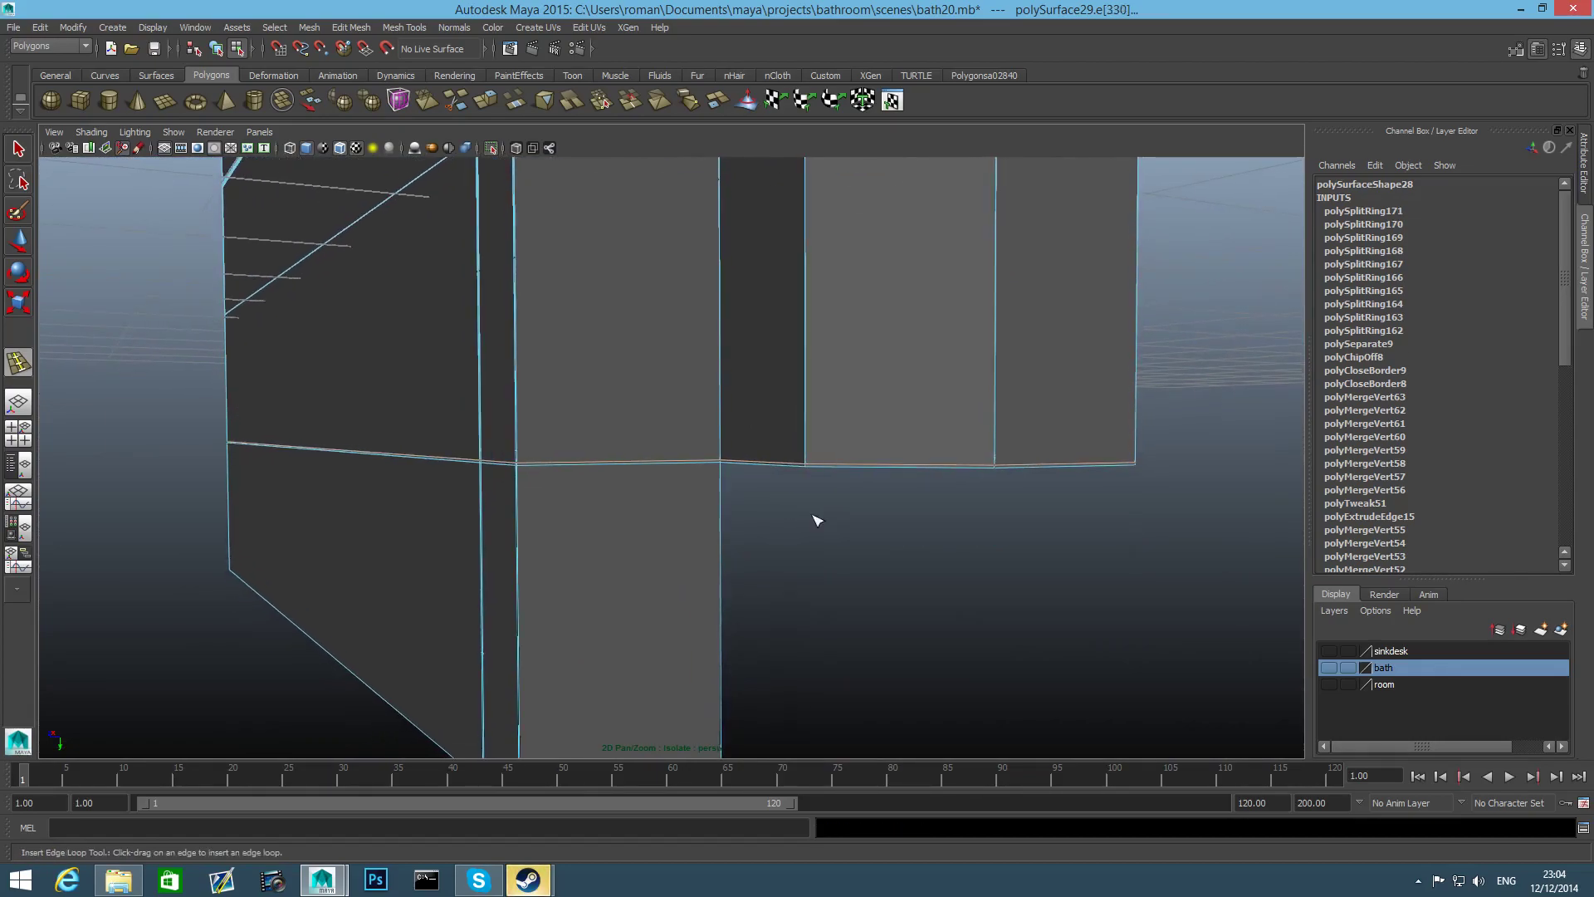
{"action": "left_click_drag", "start_coordinate": [723, 487], "coordinate": [722, 473]}
Insert edge loops along the inner and outer rims of the pipe section's lower end face and just inside its bore
{"action": "left_click_drag", "start_coordinate": [726, 534], "coordinate": [772, 374], "text": "alt"}
{"action": "right_click_drag", "start_coordinate": [772, 374], "coordinate": [883, 543], "text": "alt"}
{"action": "left_click_drag", "start_coordinate": [882, 543], "coordinate": [664, 529], "text": "alt"}
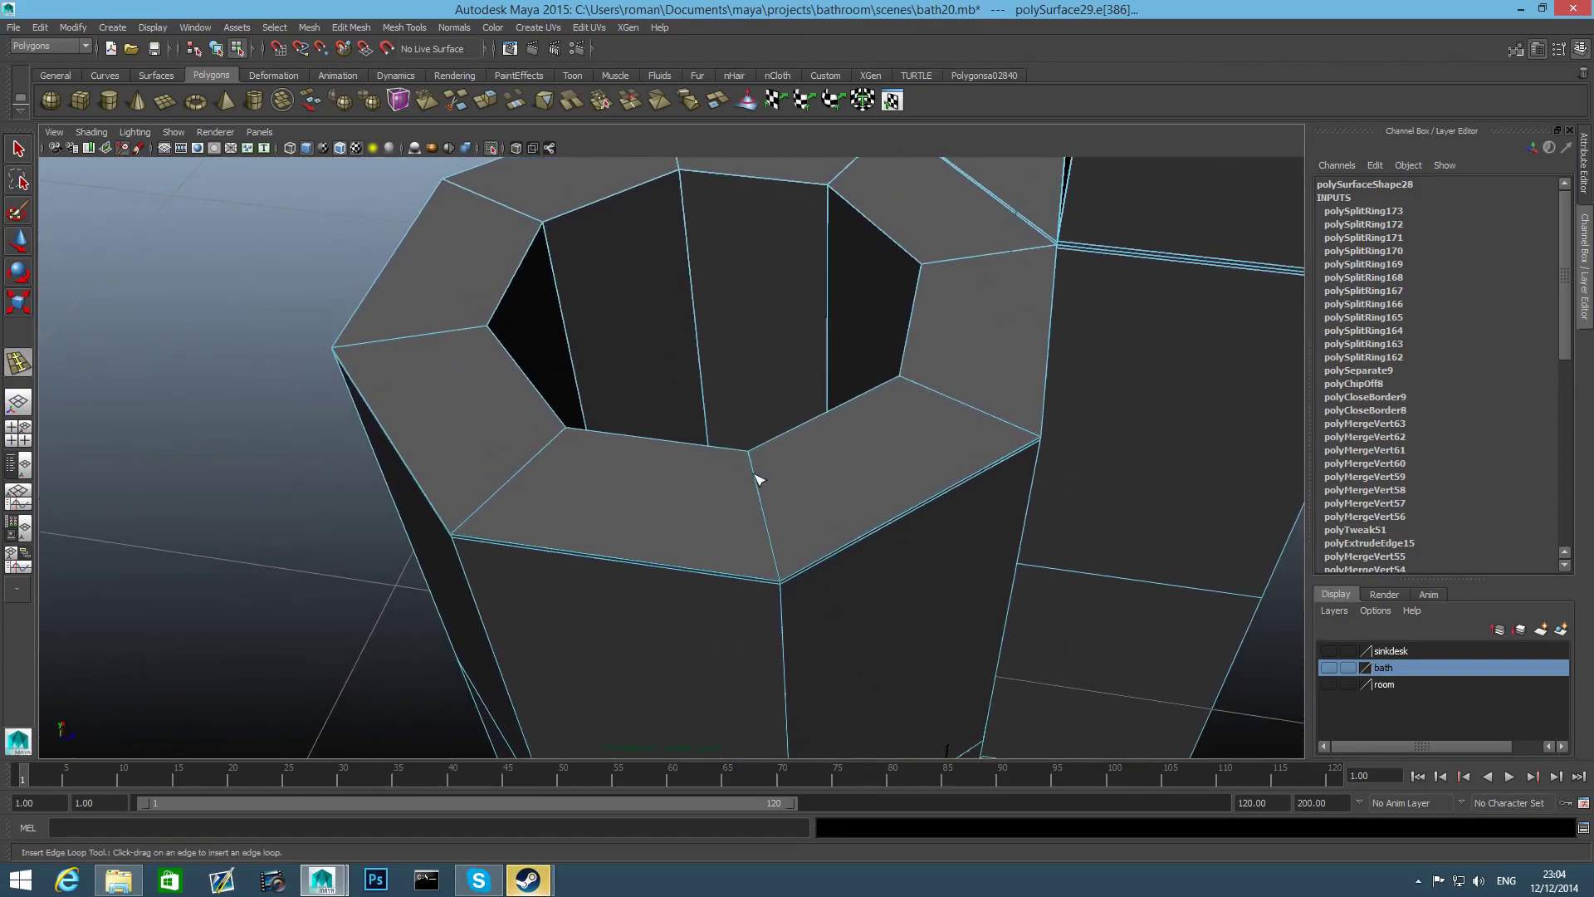
{"action": "left_click_drag", "start_coordinate": [758, 459], "coordinate": [763, 511]}
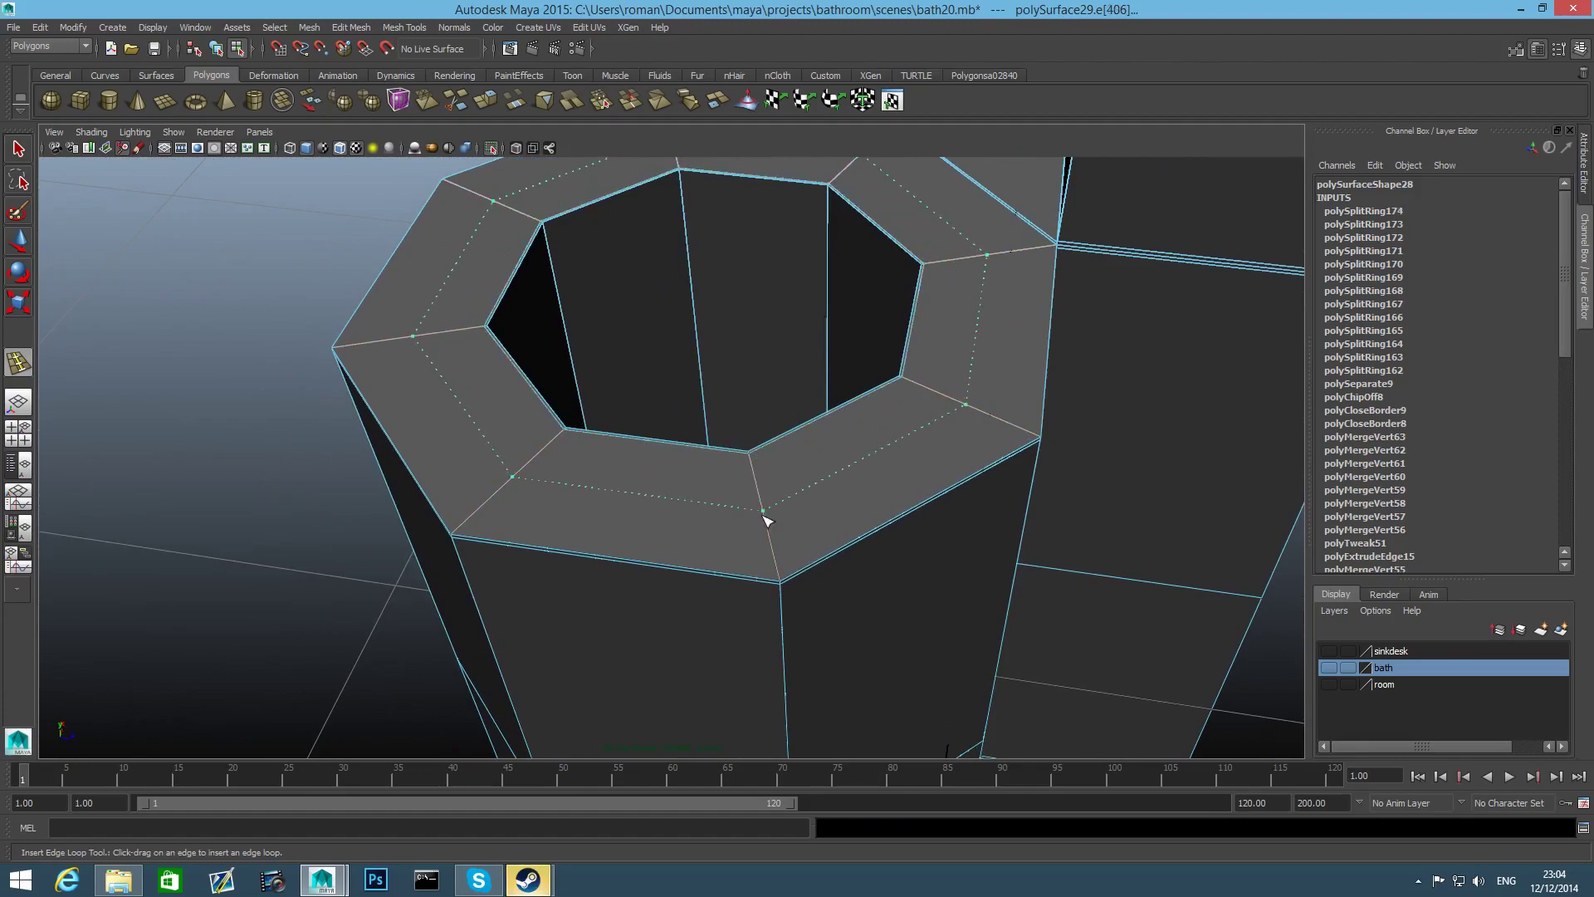
{"action": "left_click", "coordinate": [793, 579]}
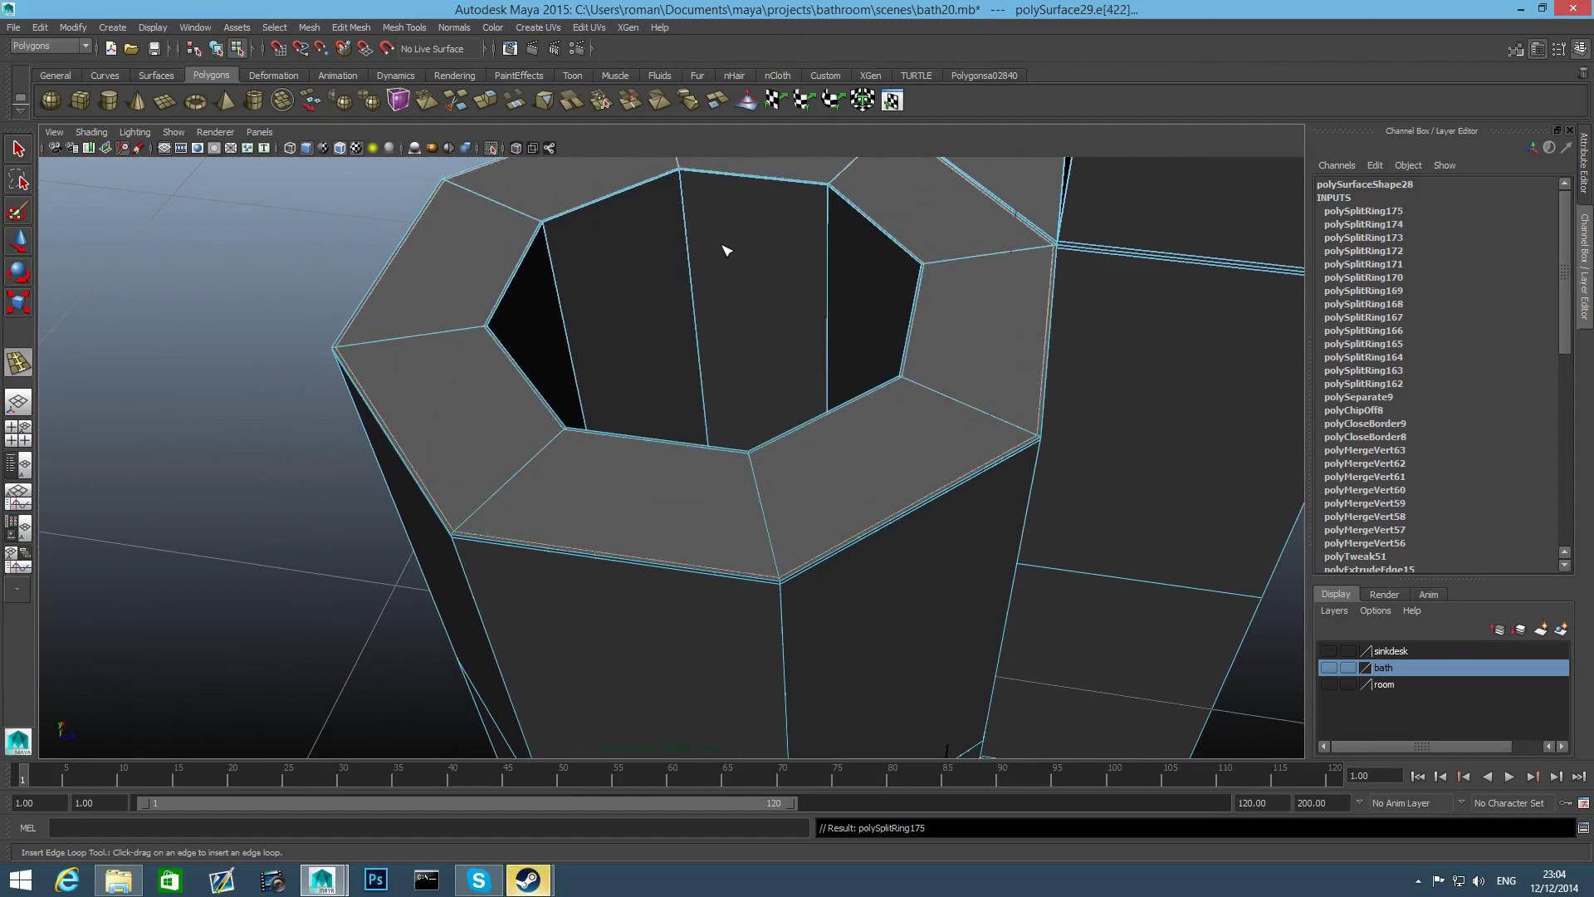
{"action": "mouse_move", "coordinate": [686, 192]}
{"action": "left_mouse_down"}
{"action": "mouse_move", "coordinate": [688, 206]}
{"action": "mouse_move", "coordinate": [687, 175]}
{"action": "left_mouse_up"}
Insert a further supporting edge loop on the pipe section, inside the bore close to the rim
{"action": "left_click_drag", "start_coordinate": [686, 174], "coordinate": [1138, 490], "text": "alt"}
{"action": "right_click_drag", "start_coordinate": [1138, 491], "coordinate": [694, 331], "text": "alt"}
{"action": "left_click_drag", "start_coordinate": [694, 331], "coordinate": [1010, 459], "text": "alt"}
{"action": "right_click_drag", "start_coordinate": [1010, 459], "coordinate": [710, 408], "text": "alt"}
{"action": "left_click_drag", "start_coordinate": [711, 407], "coordinate": [854, 526], "text": "alt"}
{"action": "right_click_drag", "start_coordinate": [854, 526], "coordinate": [1024, 340], "text": "alt"}
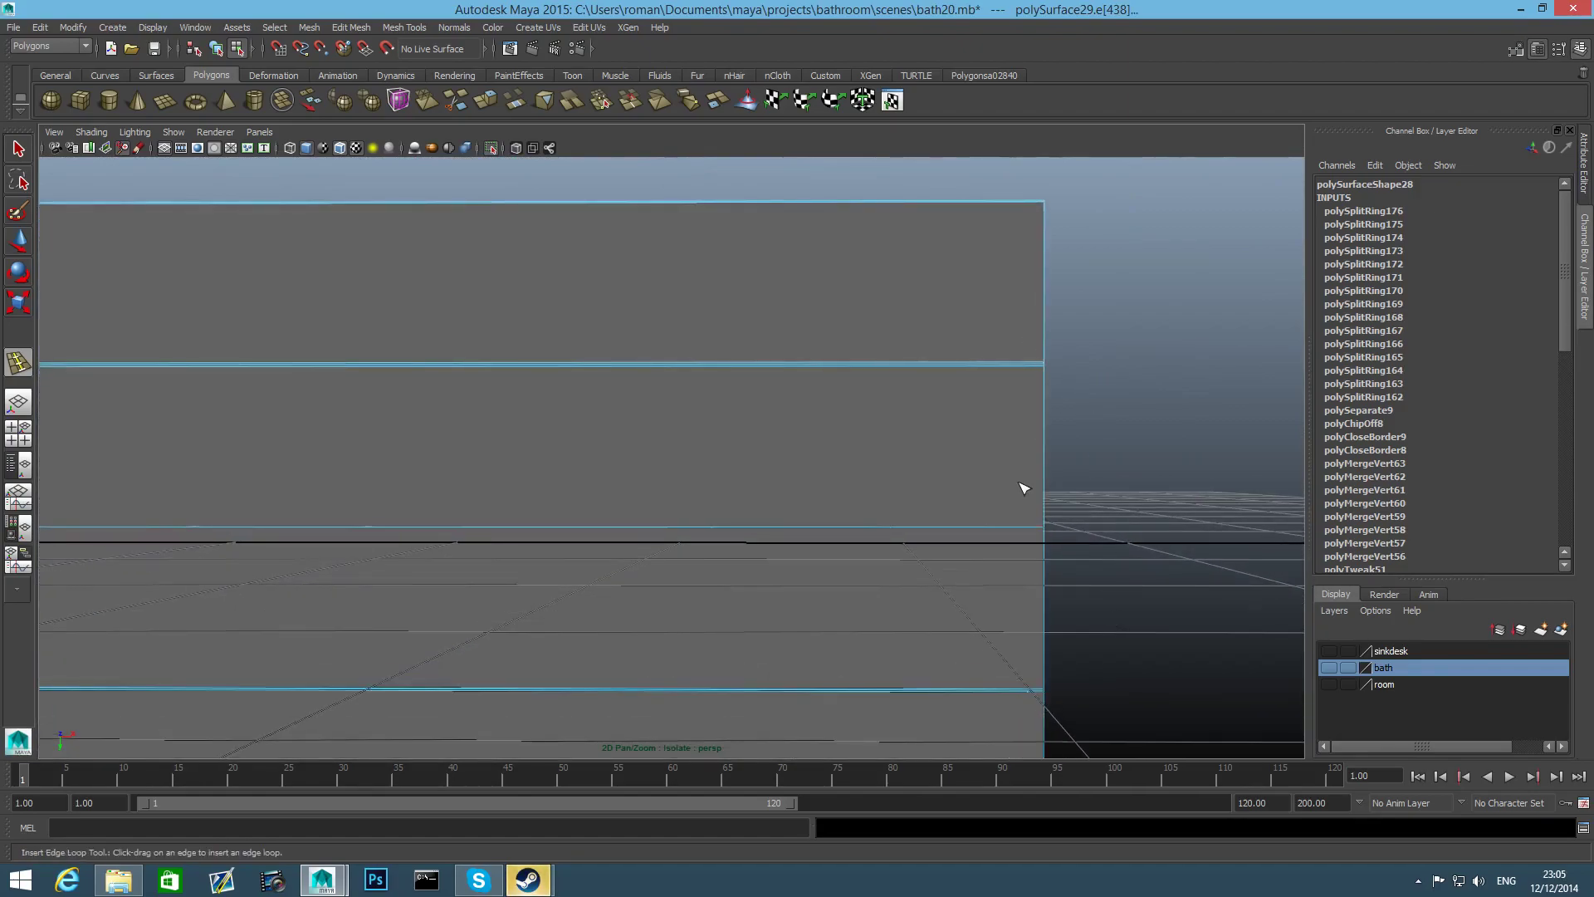
Examine the paired horizontal edge loops where they run out at the slab's free end
{"action": "scroll", "coordinate": [1024, 488], "scroll_direction": "down", "scroll_amount": 3}
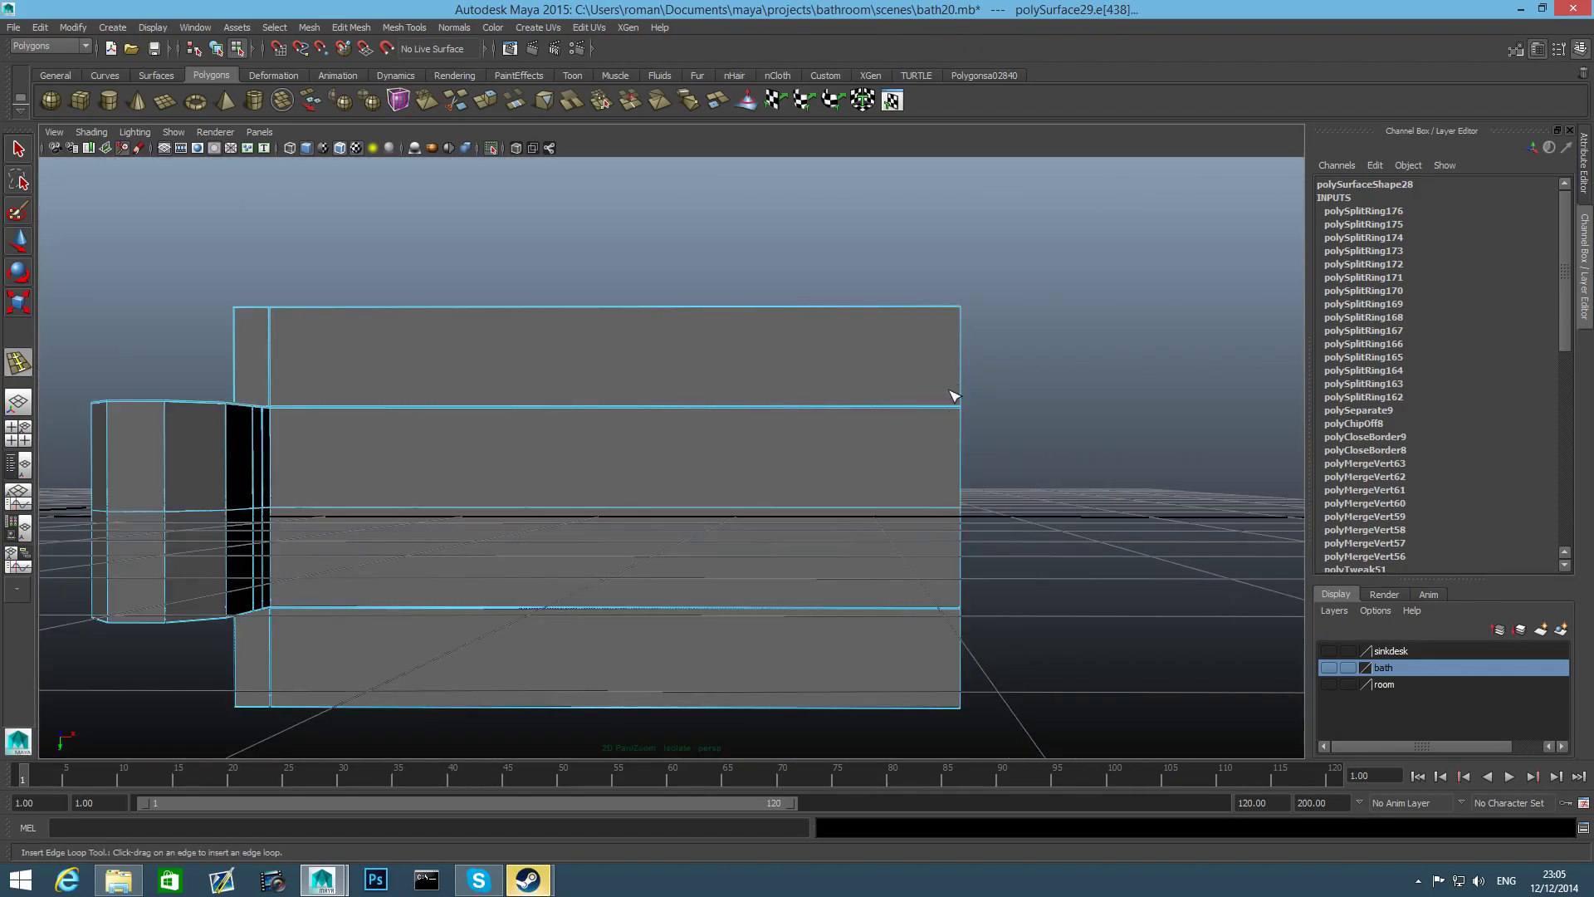
{"action": "right_click_drag", "start_coordinate": [940, 520], "coordinate": [985, 412], "text": "alt"}
{"action": "right_click_drag", "start_coordinate": [826, 423], "coordinate": [957, 387], "text": "alt"}
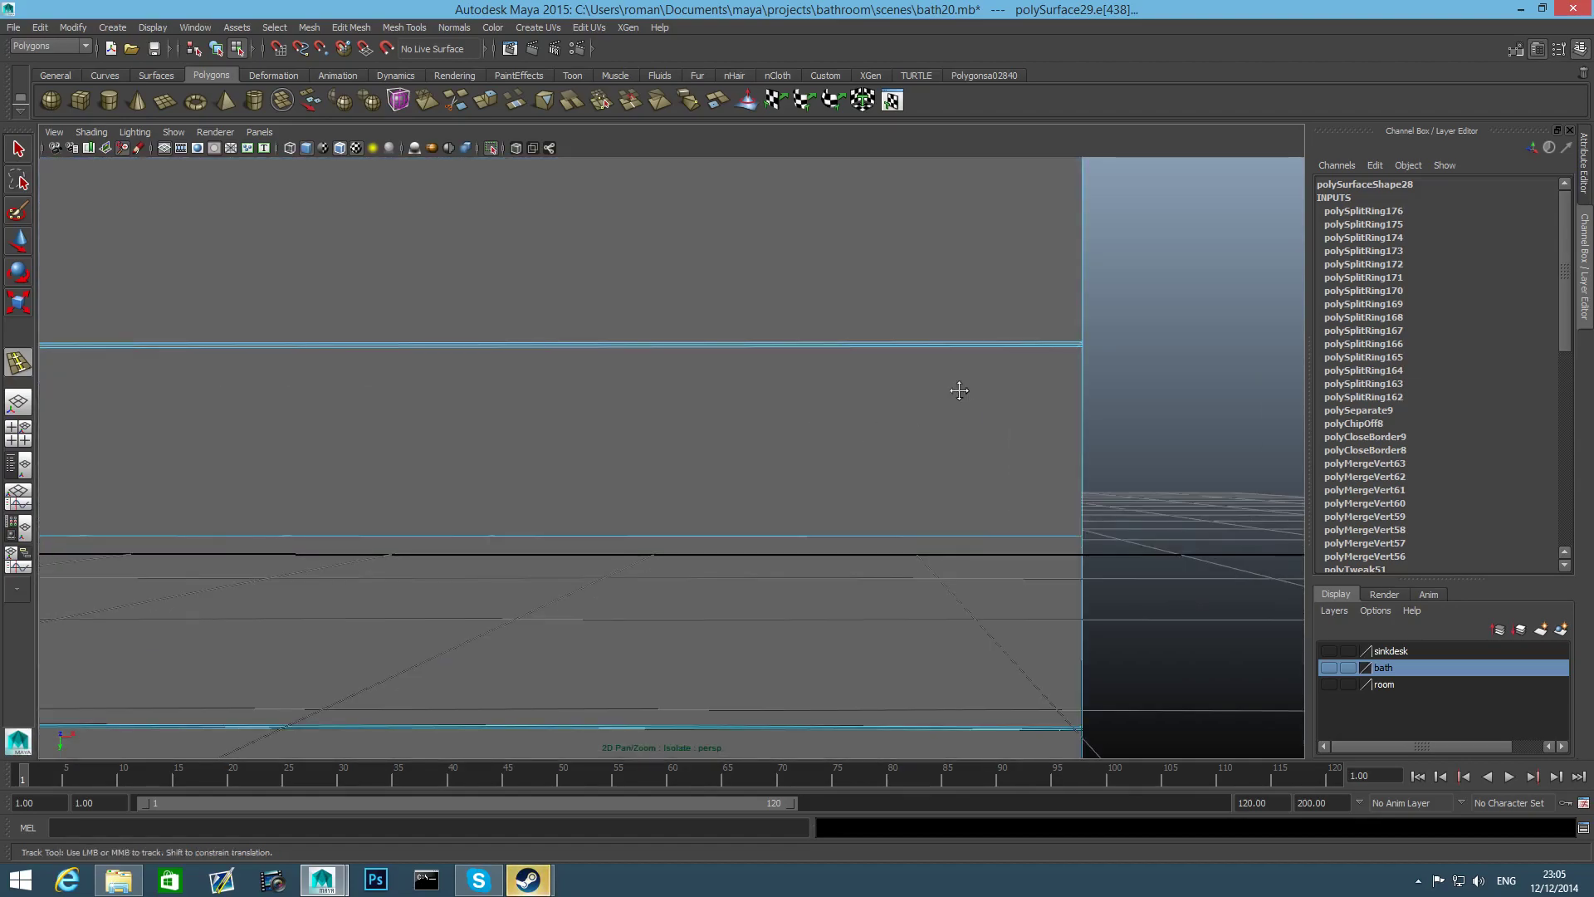
{"action": "middle_click_drag", "start_coordinate": [957, 387], "coordinate": [694, 466], "text": "alt"}
{"action": "right_click_drag", "start_coordinate": [694, 466], "coordinate": [815, 387], "text": "alt"}
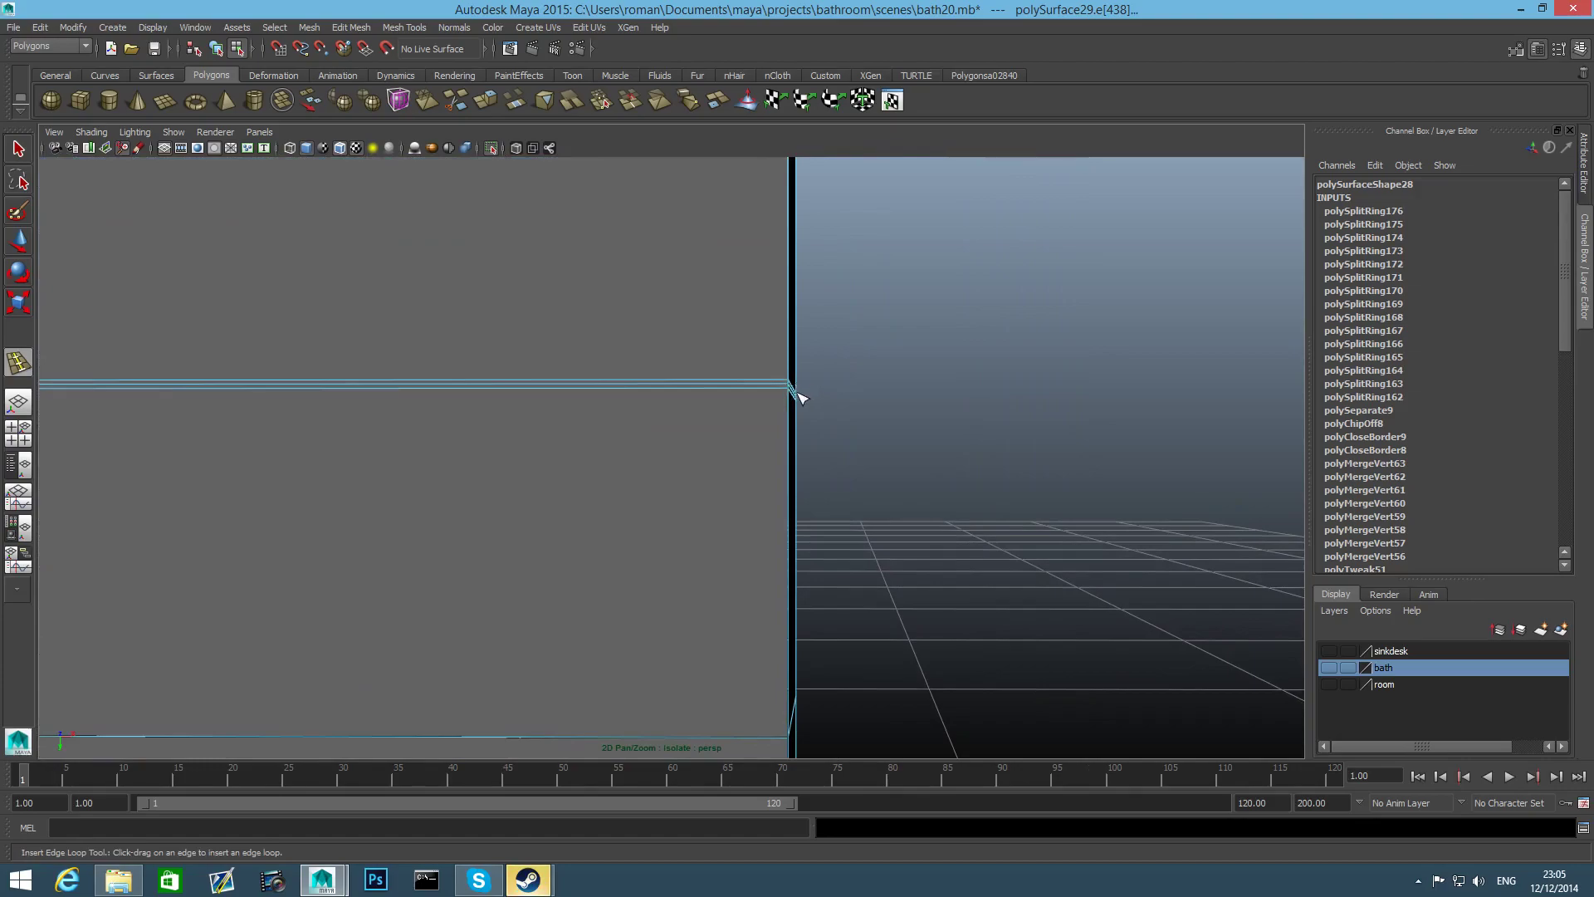
{"action": "scroll", "coordinate": [878, 426], "scroll_direction": "down", "scroll_amount": 5}
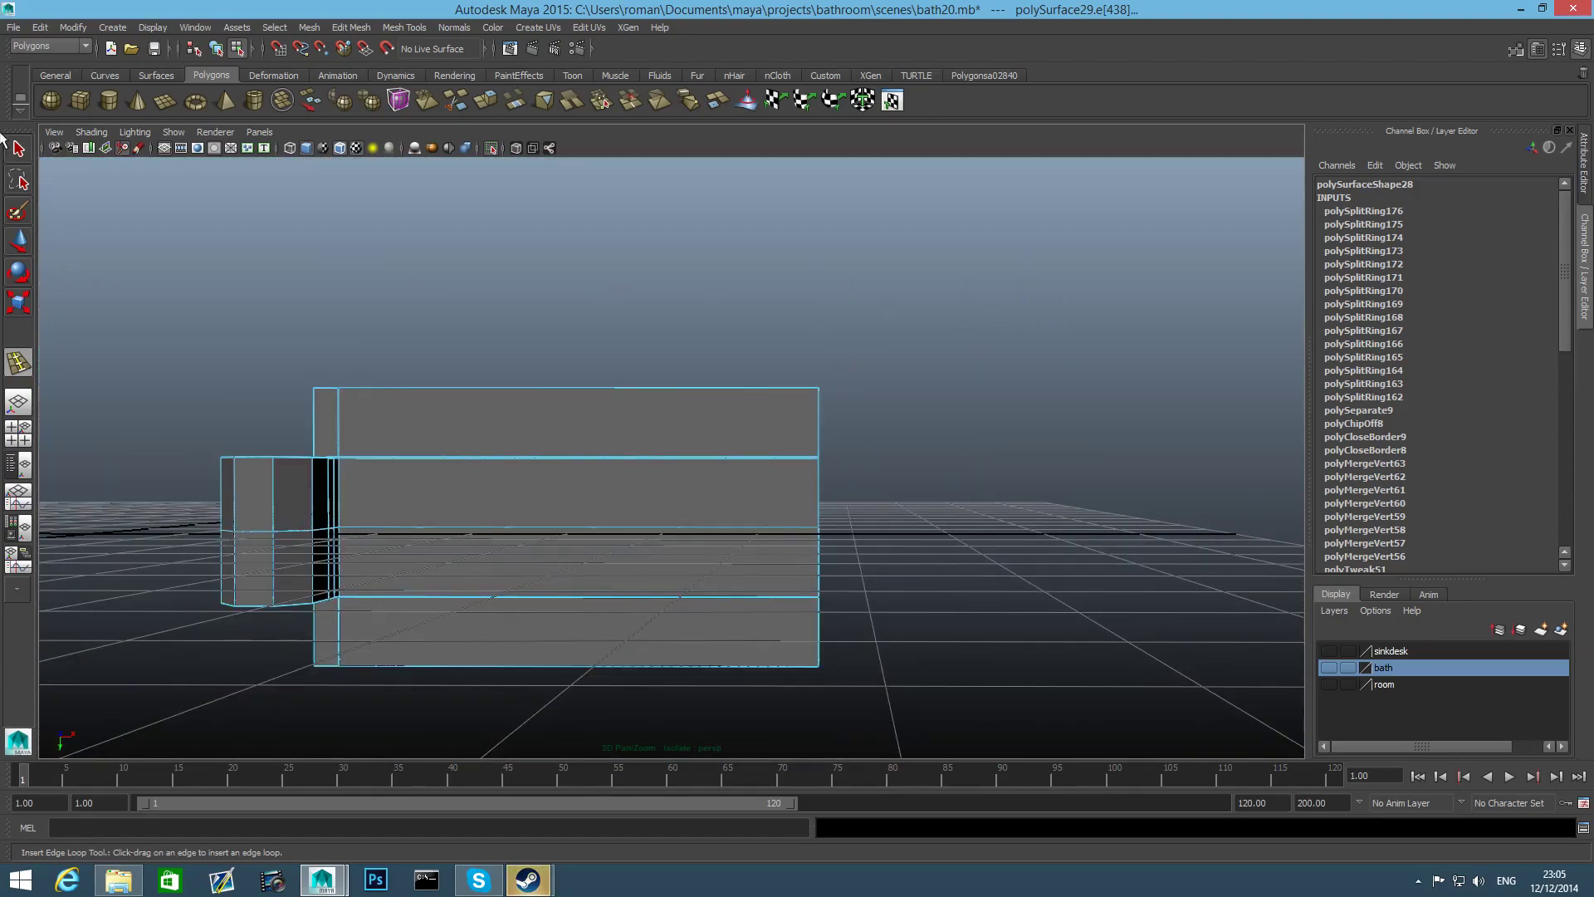
{"action": "key", "text": "q"}
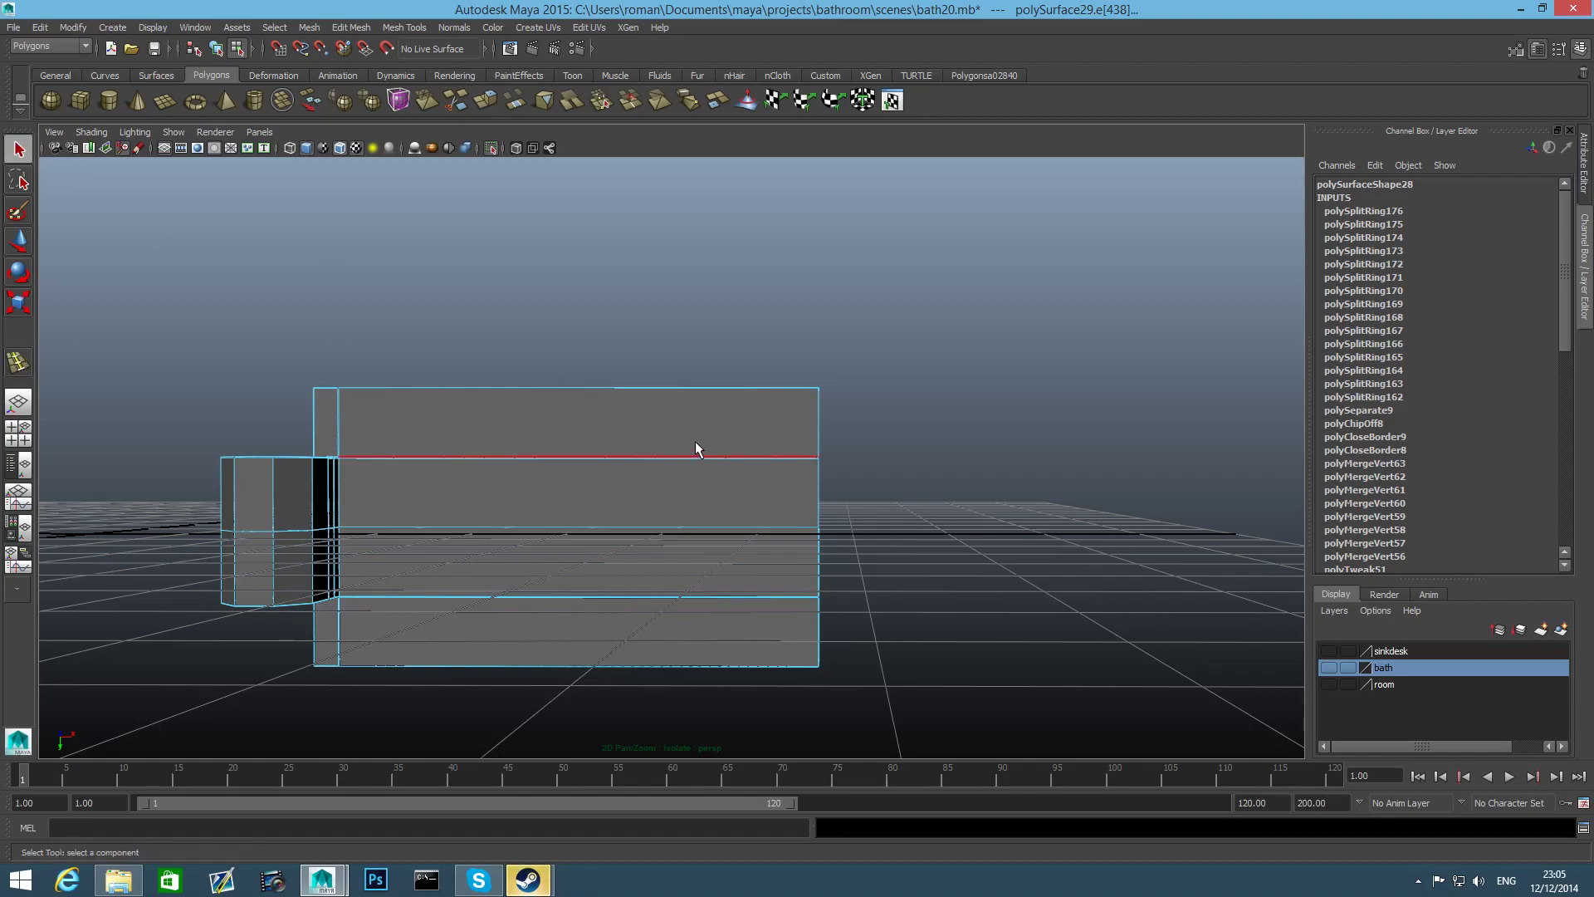
{"action": "key", "text": "F8"}
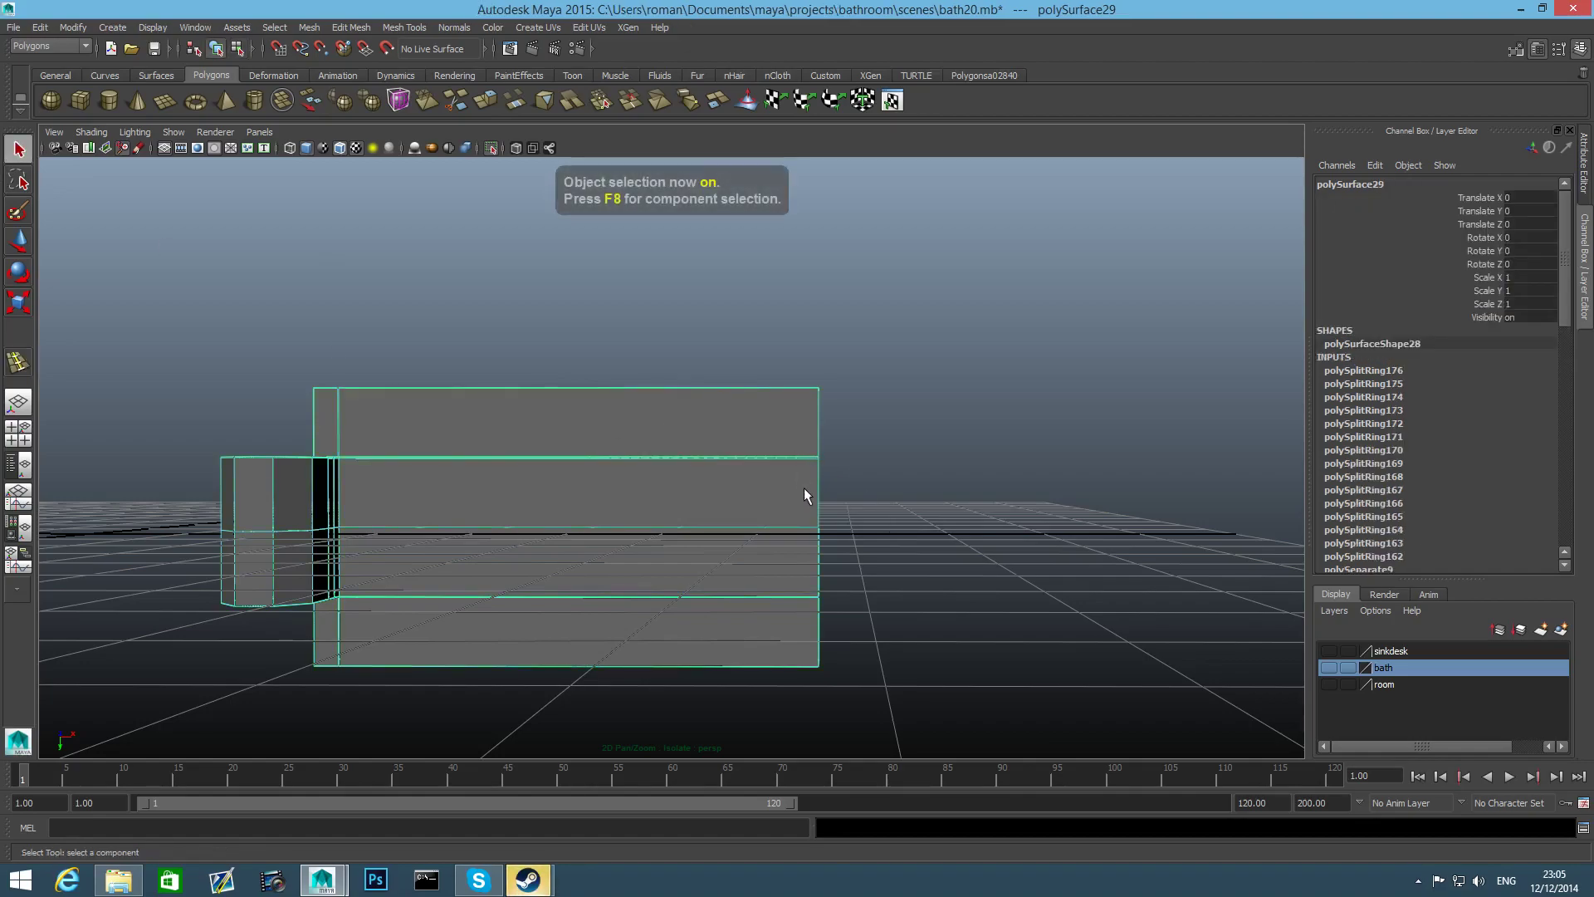
{"action": "right_click_drag", "start_coordinate": [730, 470], "coordinate": [775, 490]}
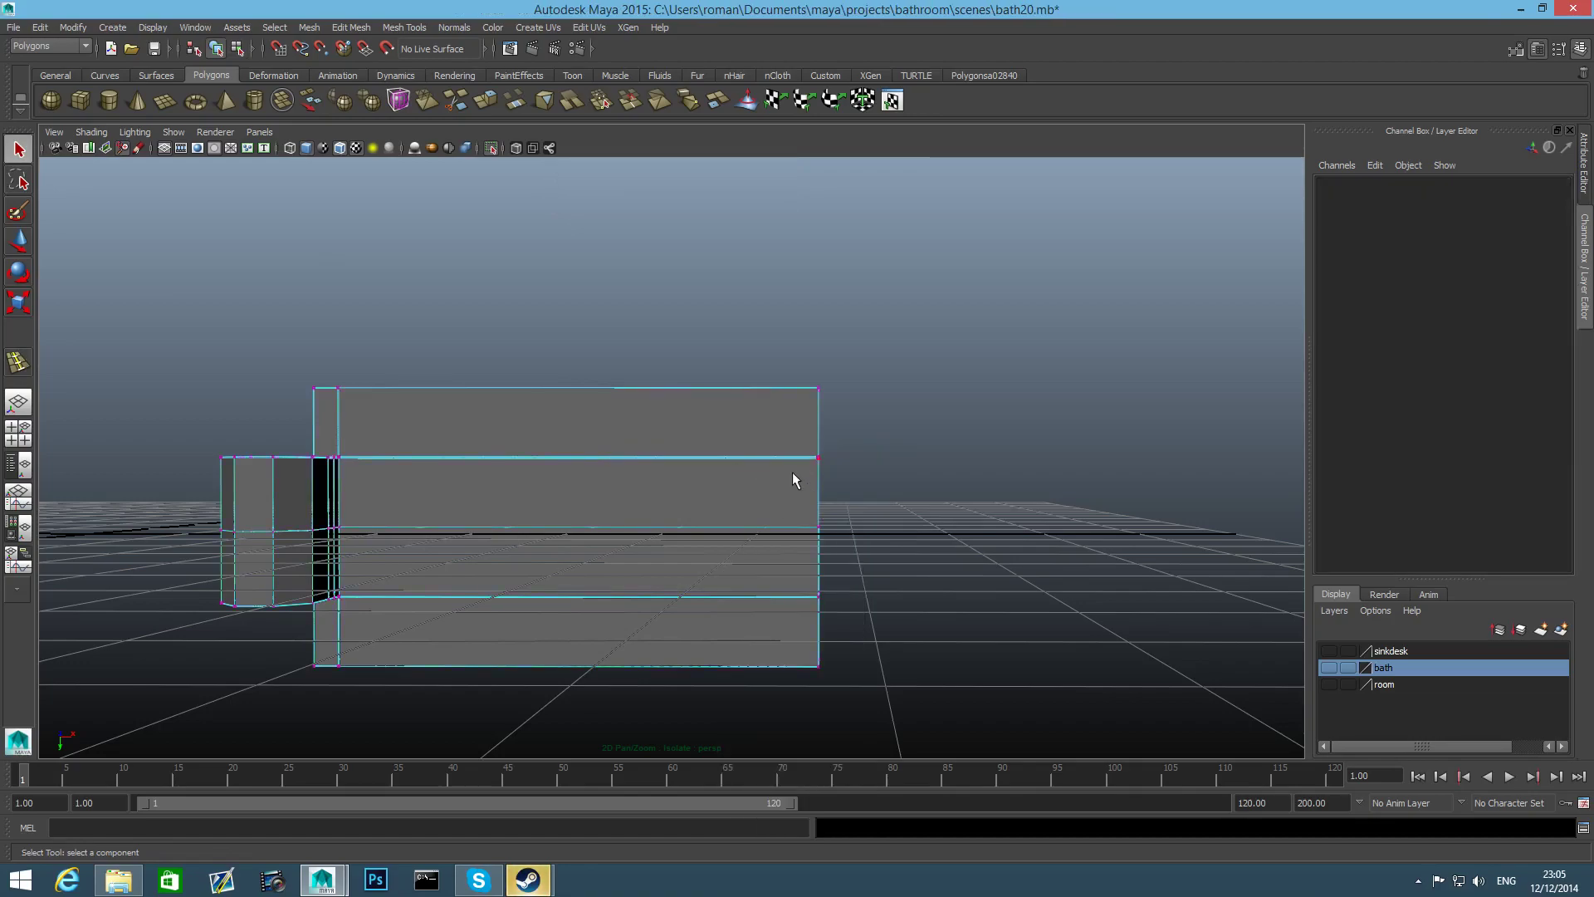
{"action": "key", "text": "F8"}
Insert a vertical edge loop across the slab near its free end and check the smoothed shape
{"action": "right_click_drag", "start_coordinate": [792, 466], "coordinate": [729, 486], "text": "shift"}
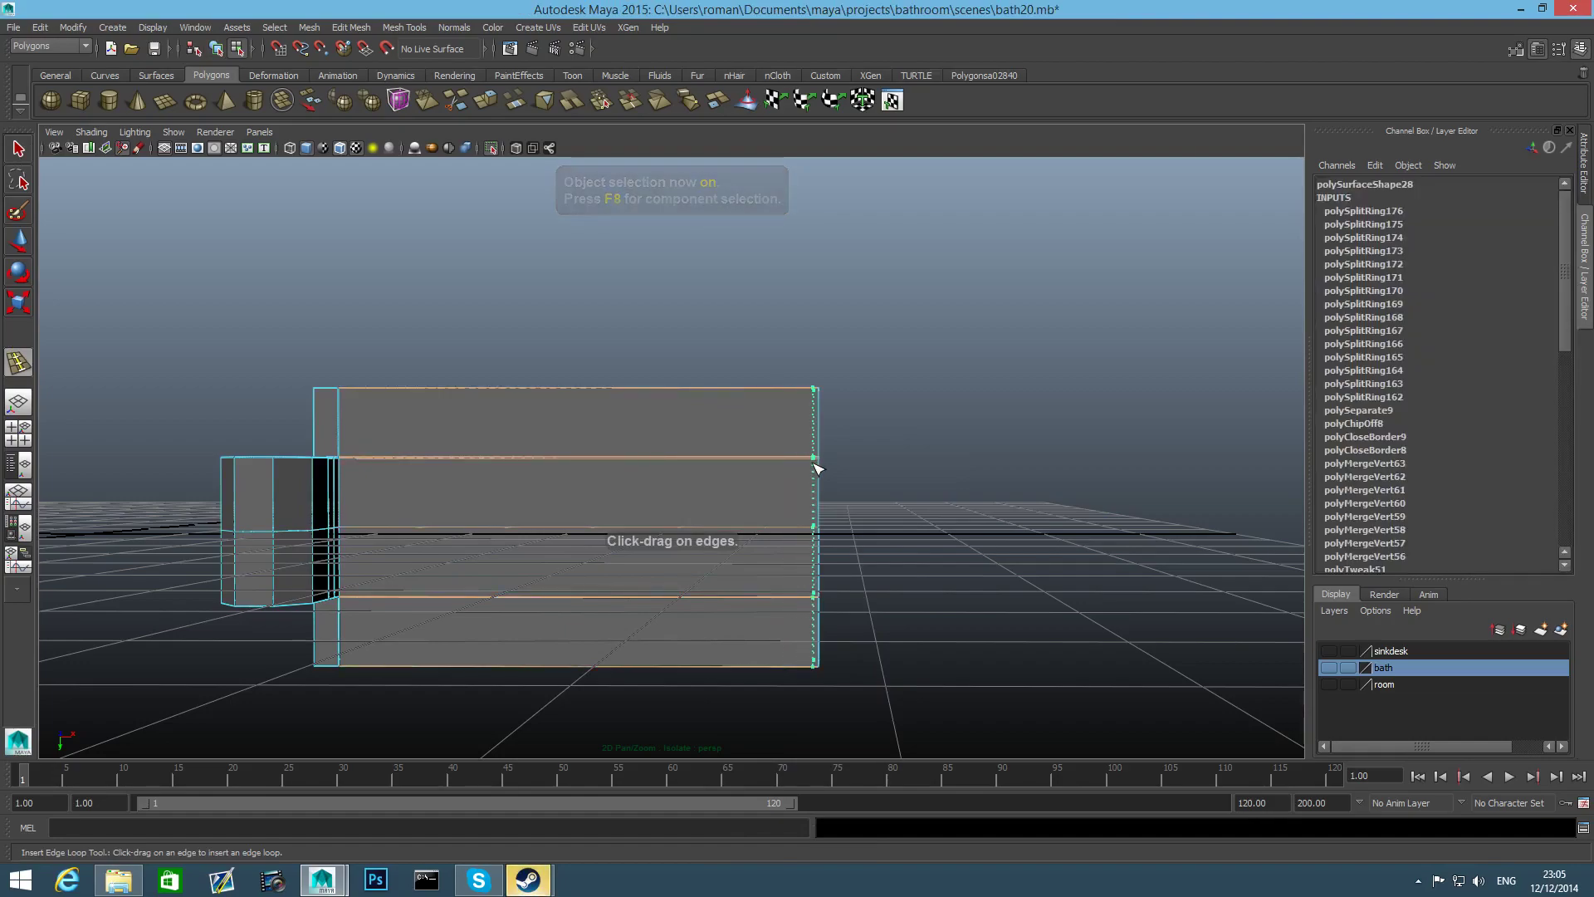
{"action": "left_click_drag", "start_coordinate": [819, 463], "coordinate": [735, 467]}
{"action": "key", "text": "3"}
{"action": "mouse_move", "coordinate": [818, 510]}
{"action": "left_mouse_down", "text": "alt"}
{"action": "mouse_move", "coordinate": [761, 590]}
{"action": "mouse_move", "coordinate": [662, 573]}
{"action": "mouse_move", "coordinate": [815, 530]}
{"action": "mouse_move", "coordinate": [822, 509]}
{"action": "left_mouse_up", "text": "alt"}
{"action": "key", "text": "1"}
{"action": "key", "text": "w"}
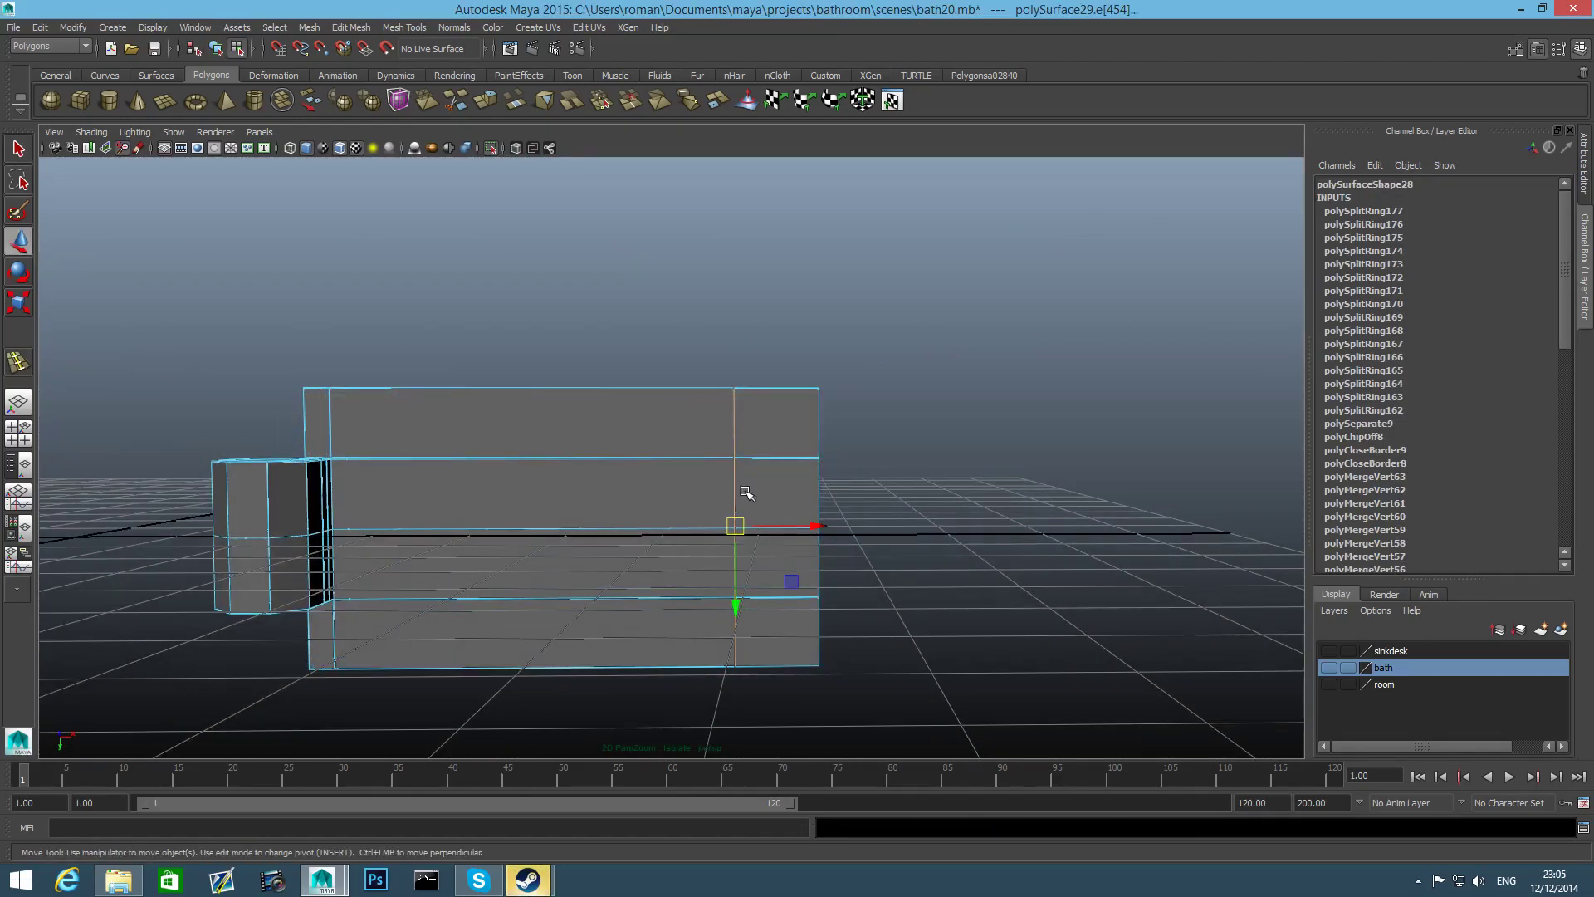
Move the new vertical edge loop close to the slab's free end and preview the hinge half smoothed
{"action": "left_click_drag", "start_coordinate": [817, 526], "coordinate": [816, 569]}
{"action": "key", "text": "F8"}
{"action": "key", "text": "3"}
{"action": "left_click", "coordinate": [918, 506]}
{"action": "left_click_drag", "start_coordinate": [918, 505], "coordinate": [964, 544], "text": "alt"}
{"action": "left_click", "coordinate": [870, 526]}
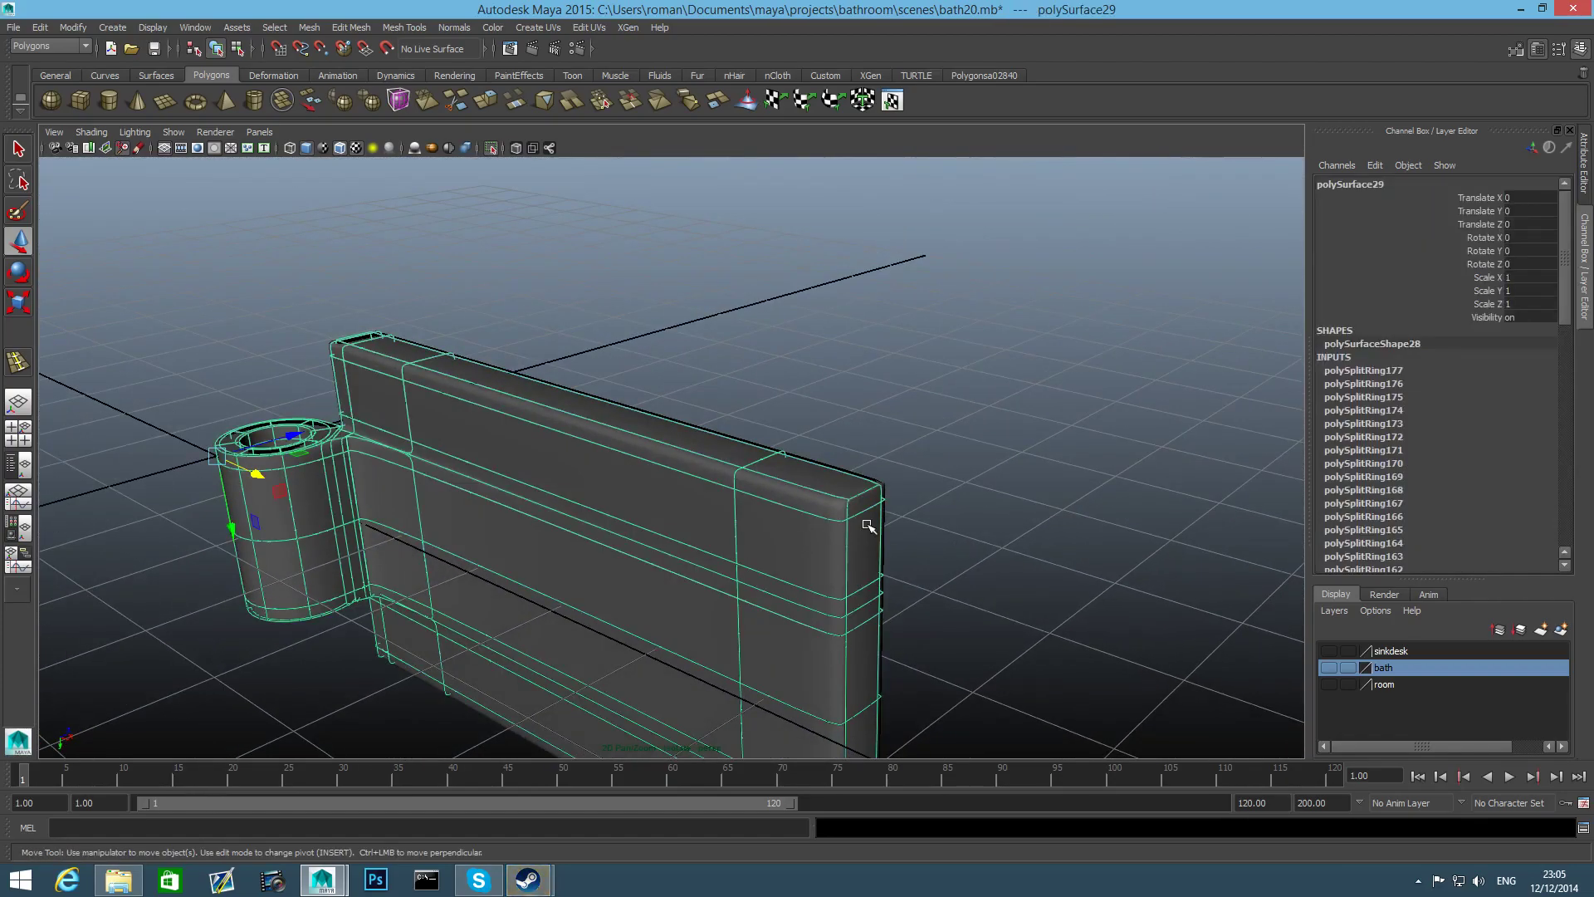
Insert supporting edge loops around the slab's narrow sides, close to its front and back faces
{"action": "left_click_drag", "start_coordinate": [868, 526], "coordinate": [769, 537], "text": "alt"}
{"action": "right_click_drag", "start_coordinate": [794, 502], "coordinate": [725, 521], "text": "shift"}
{"action": "right_click_drag", "start_coordinate": [725, 522], "coordinate": [961, 580], "text": "alt"}
{"action": "left_click_drag", "start_coordinate": [960, 580], "coordinate": [664, 528], "text": "alt"}
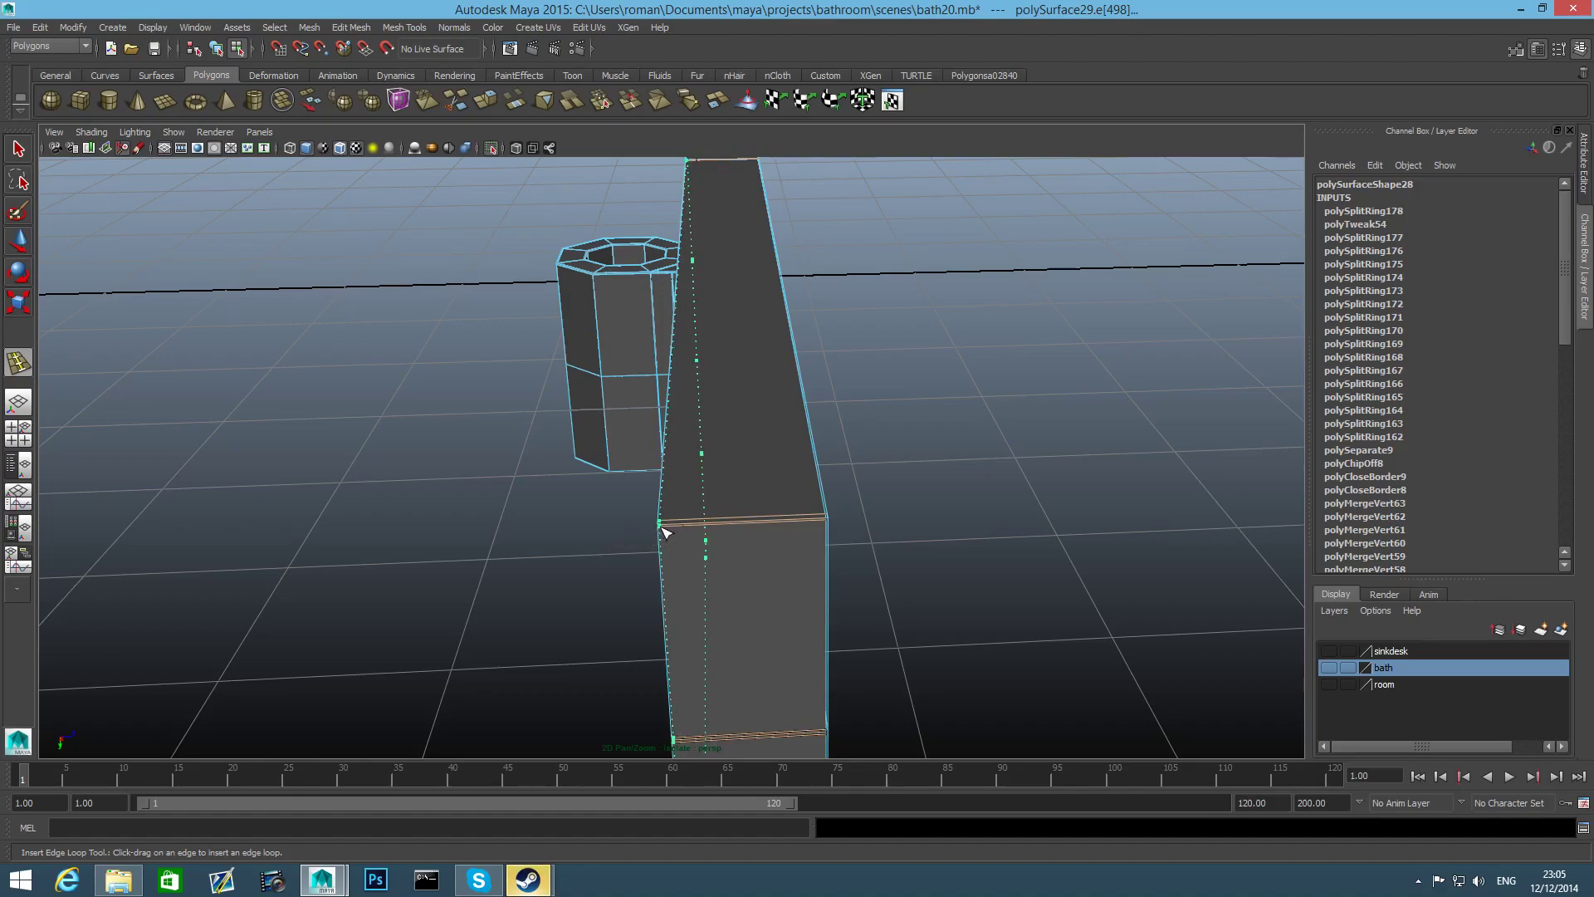
{"action": "left_click_drag", "start_coordinate": [660, 529], "coordinate": [660, 529]}
{"action": "left_click_drag", "start_coordinate": [731, 565], "coordinate": [815, 526], "text": "alt"}
{"action": "right_click_drag", "start_coordinate": [815, 527], "coordinate": [637, 577], "text": "alt"}
{"action": "left_click_drag", "start_coordinate": [637, 576], "coordinate": [748, 581], "text": "alt"}
{"action": "middle_click_drag", "start_coordinate": [789, 656], "coordinate": [951, 518], "text": "alt"}
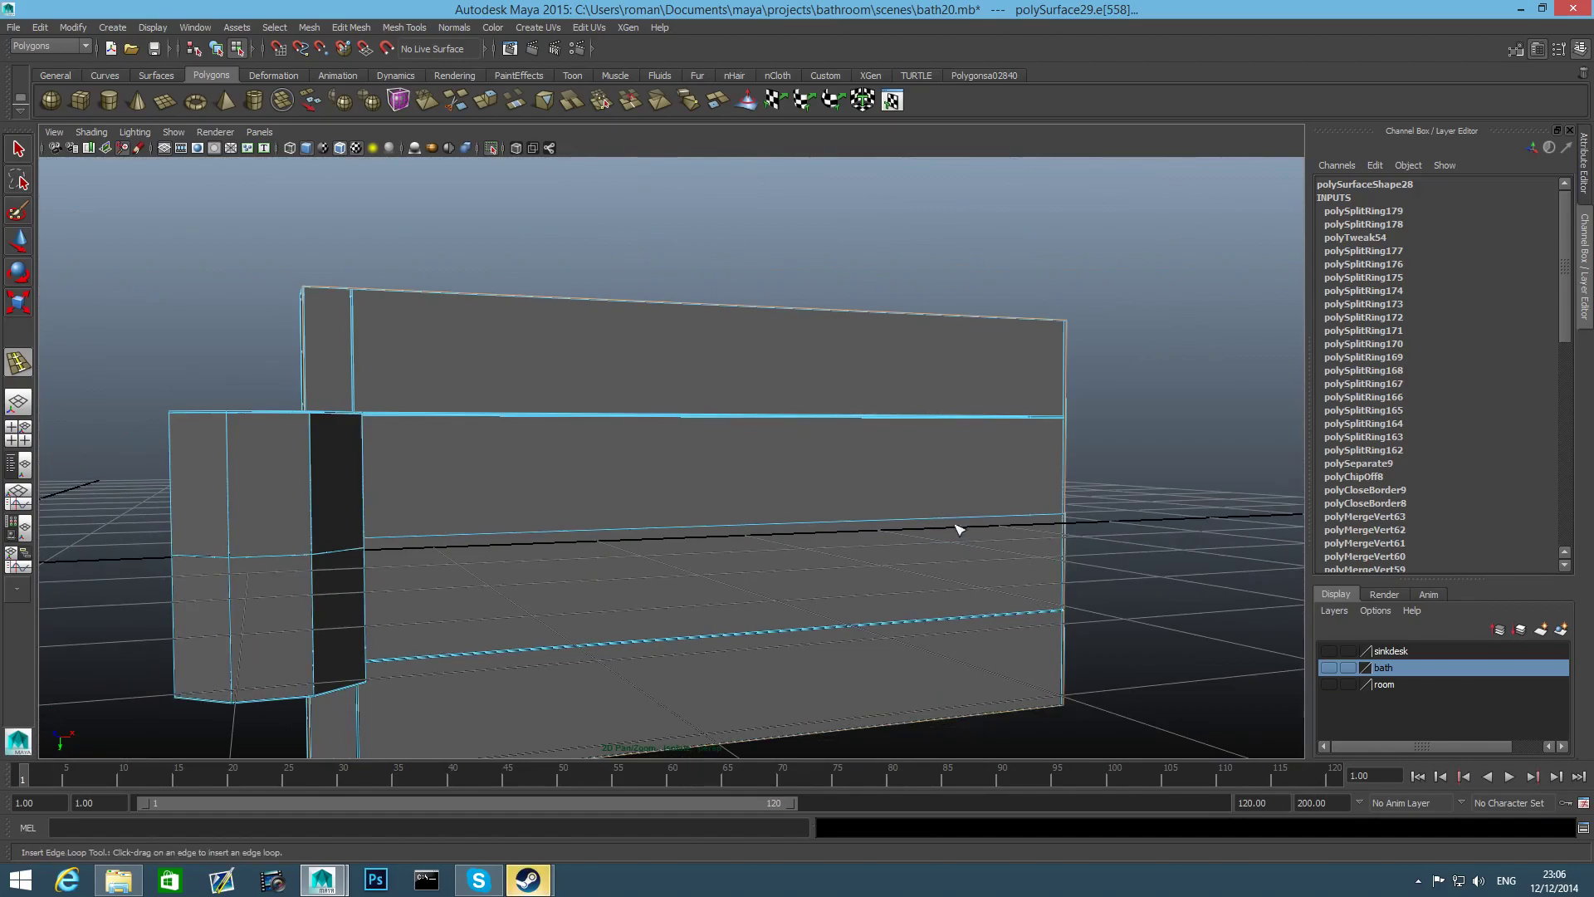
{"action": "left_click_drag", "start_coordinate": [953, 521], "coordinate": [1118, 546], "text": "alt"}
{"action": "left_click_drag", "start_coordinate": [848, 496], "coordinate": [1053, 504], "text": "alt"}
{"action": "left_click_drag", "start_coordinate": [440, 484], "coordinate": [693, 521], "text": "alt"}
Insert a vertical supporting edge loop on the slab right beside the pipe's connecting wedge and preview the smoothed result
{"action": "key", "text": "1"}
{"action": "middle_click_drag", "start_coordinate": [660, 576], "coordinate": [814, 562], "text": "alt"}
{"action": "right_click_drag", "start_coordinate": [815, 562], "coordinate": [1224, 690], "text": "alt"}
{"action": "middle_click_drag", "start_coordinate": [722, 643], "coordinate": [909, 576], "text": "alt"}
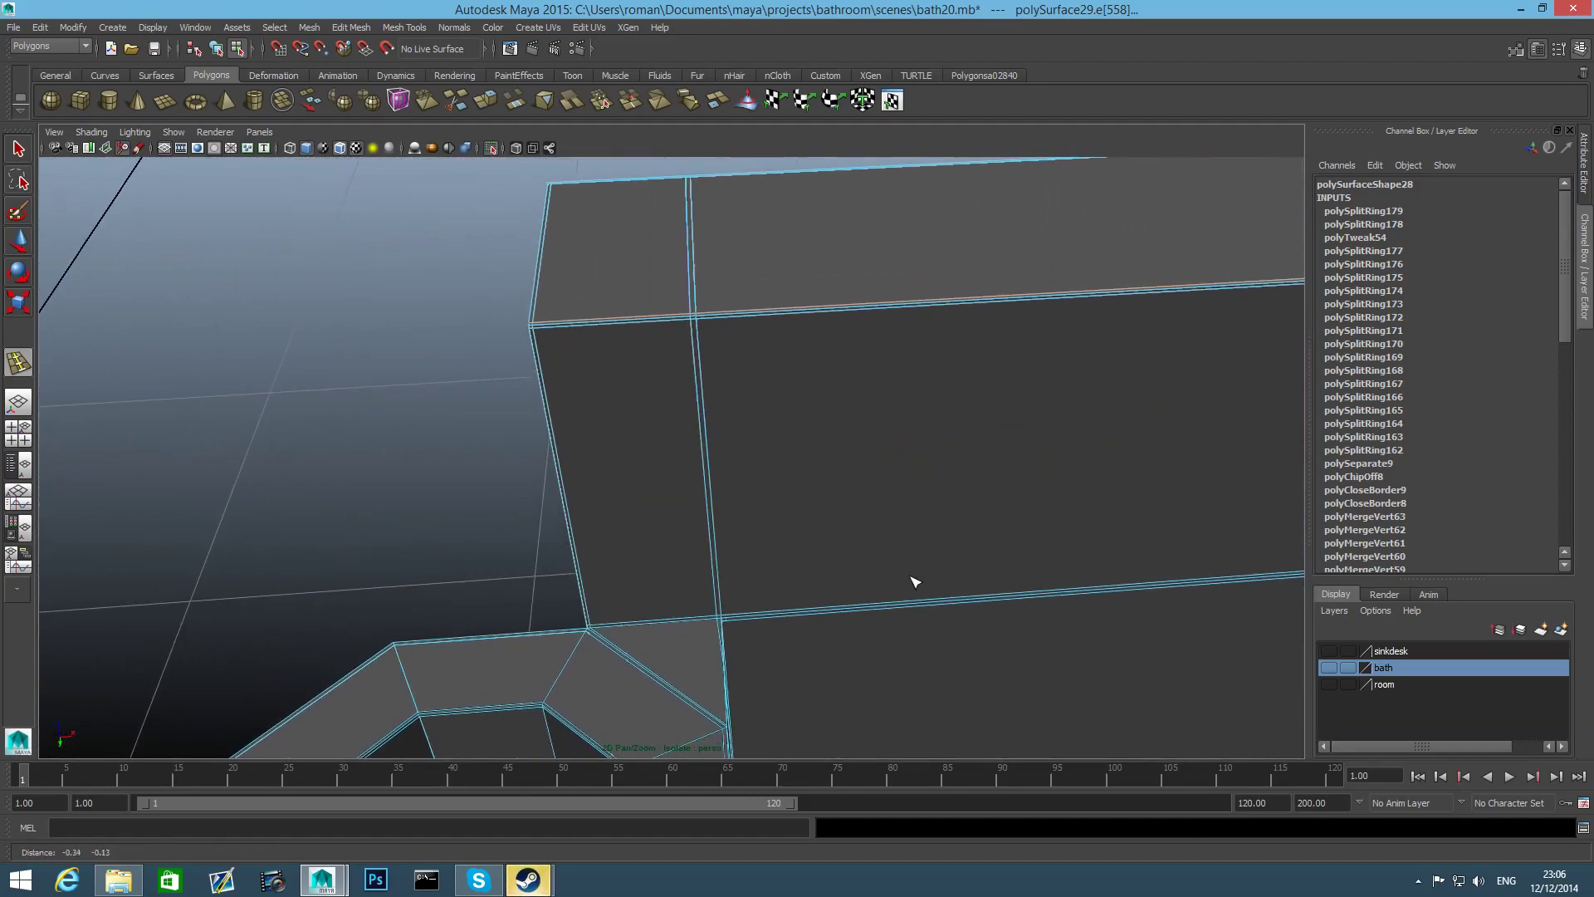
{"action": "right_click_drag", "start_coordinate": [909, 575], "coordinate": [861, 665], "text": "alt"}
{"action": "middle_click_drag", "start_coordinate": [680, 740], "coordinate": [755, 605], "text": "alt"}
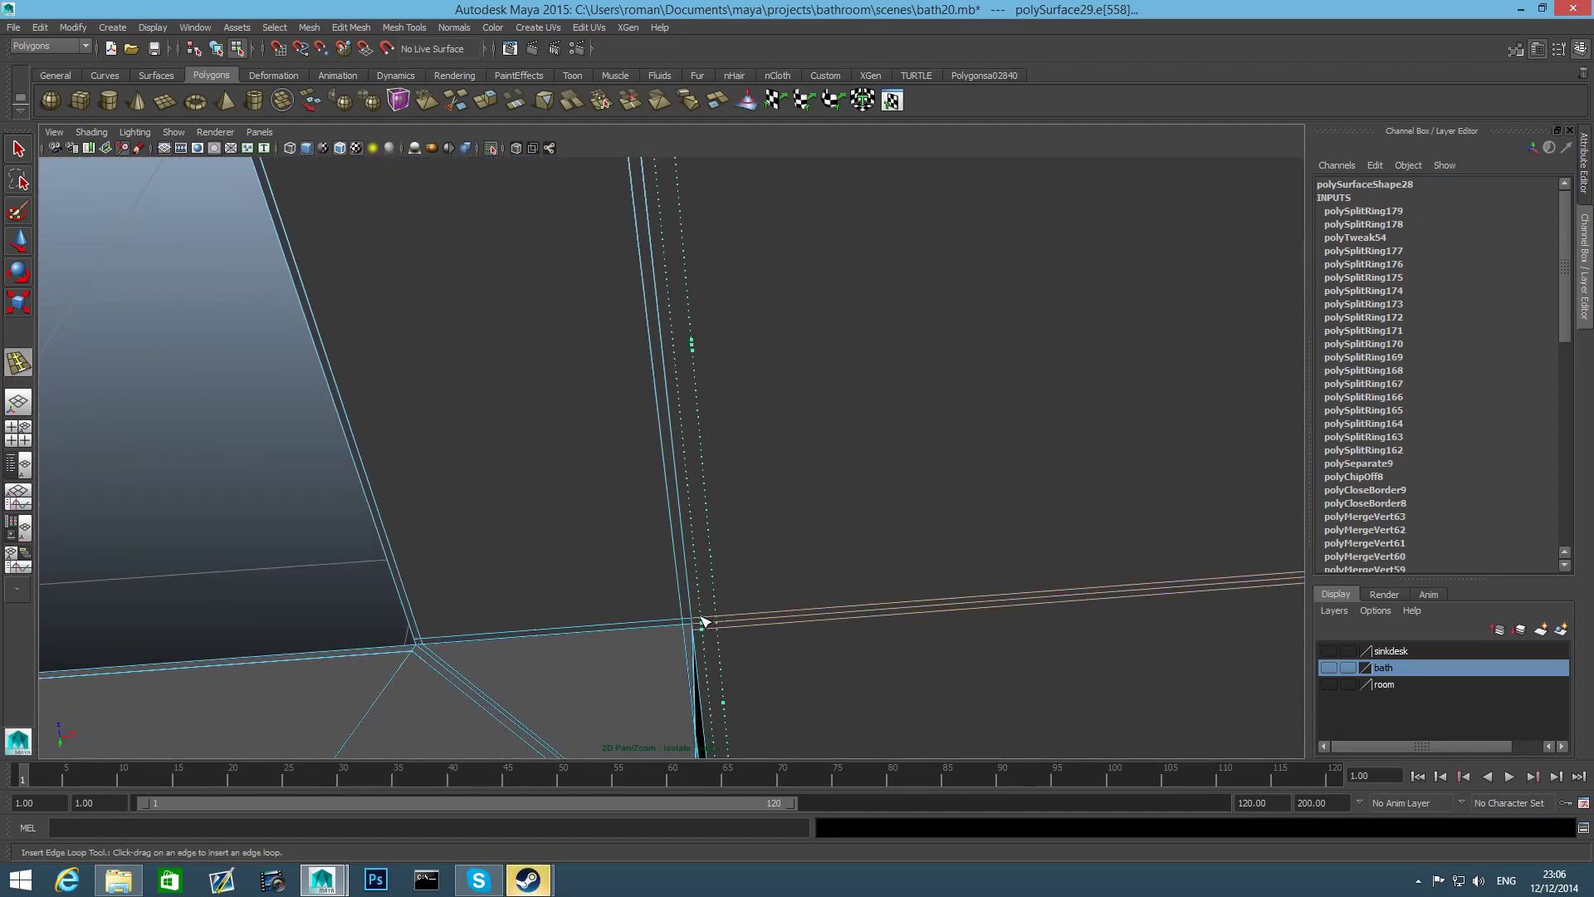
{"action": "scroll", "coordinate": [705, 622], "scroll_direction": "down", "scroll_amount": 4}
{"action": "left_click_drag", "start_coordinate": [702, 622], "coordinate": [730, 605]}
{"action": "key", "text": "2"}
{"action": "scroll", "coordinate": [737, 637], "scroll_direction": "down", "scroll_amount": 6}
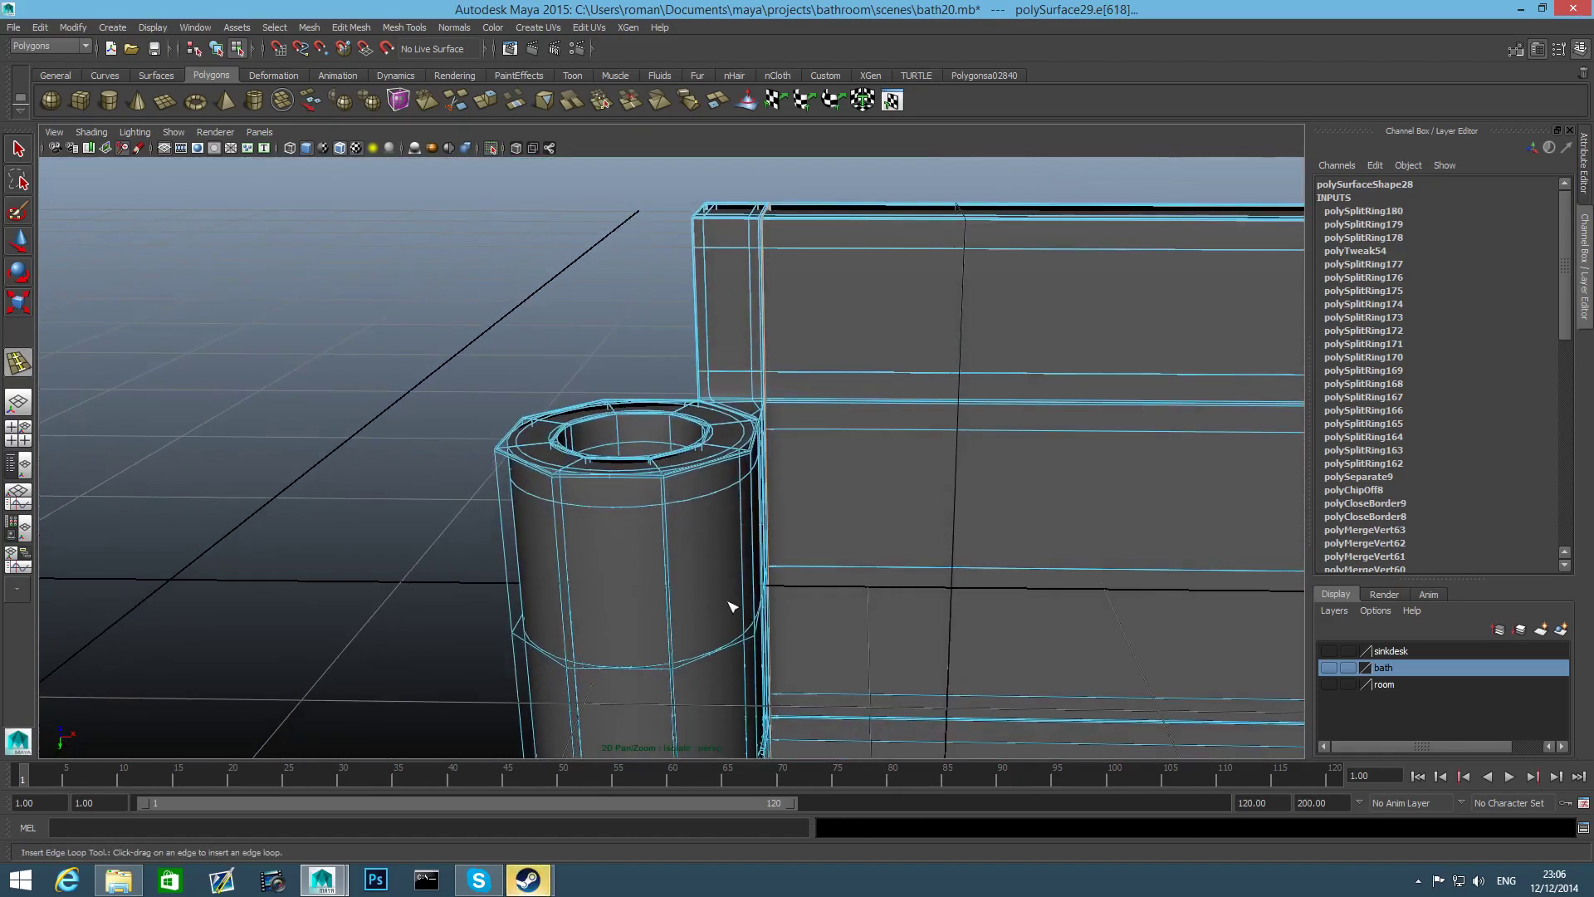
Leave the isolated view, select the other hinge half with two pipe sections, and isolate it
{"action": "key", "text": "F8"}
{"action": "scroll", "coordinate": [730, 606], "scroll_direction": "down", "scroll_amount": 3}
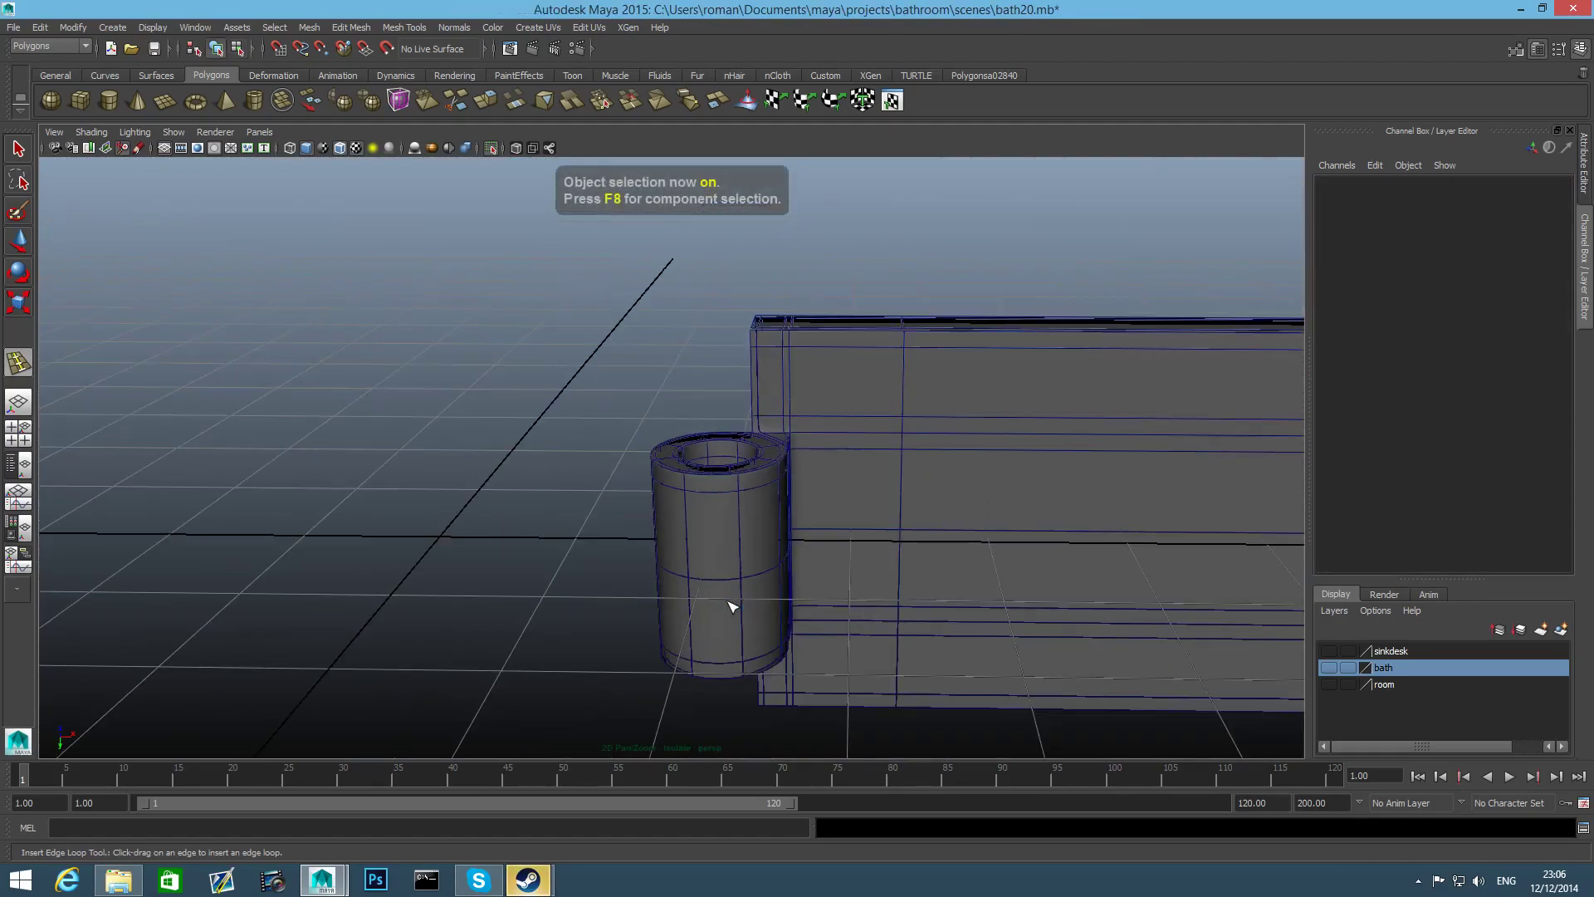
{"action": "left_click", "coordinate": [492, 150]}
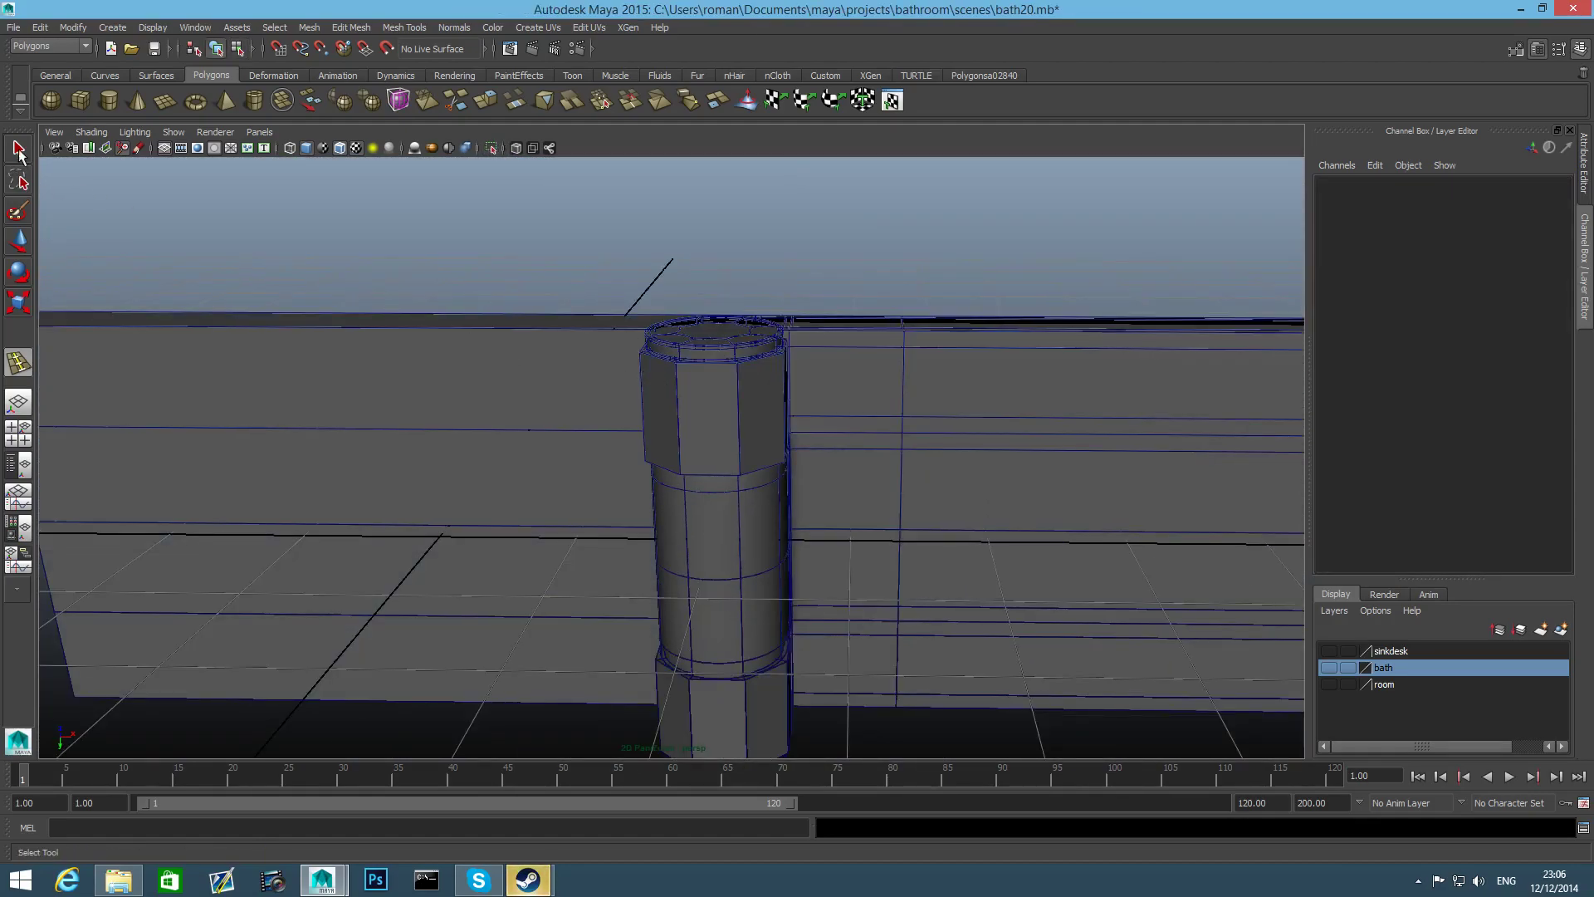
{"action": "left_click", "coordinate": [501, 472]}
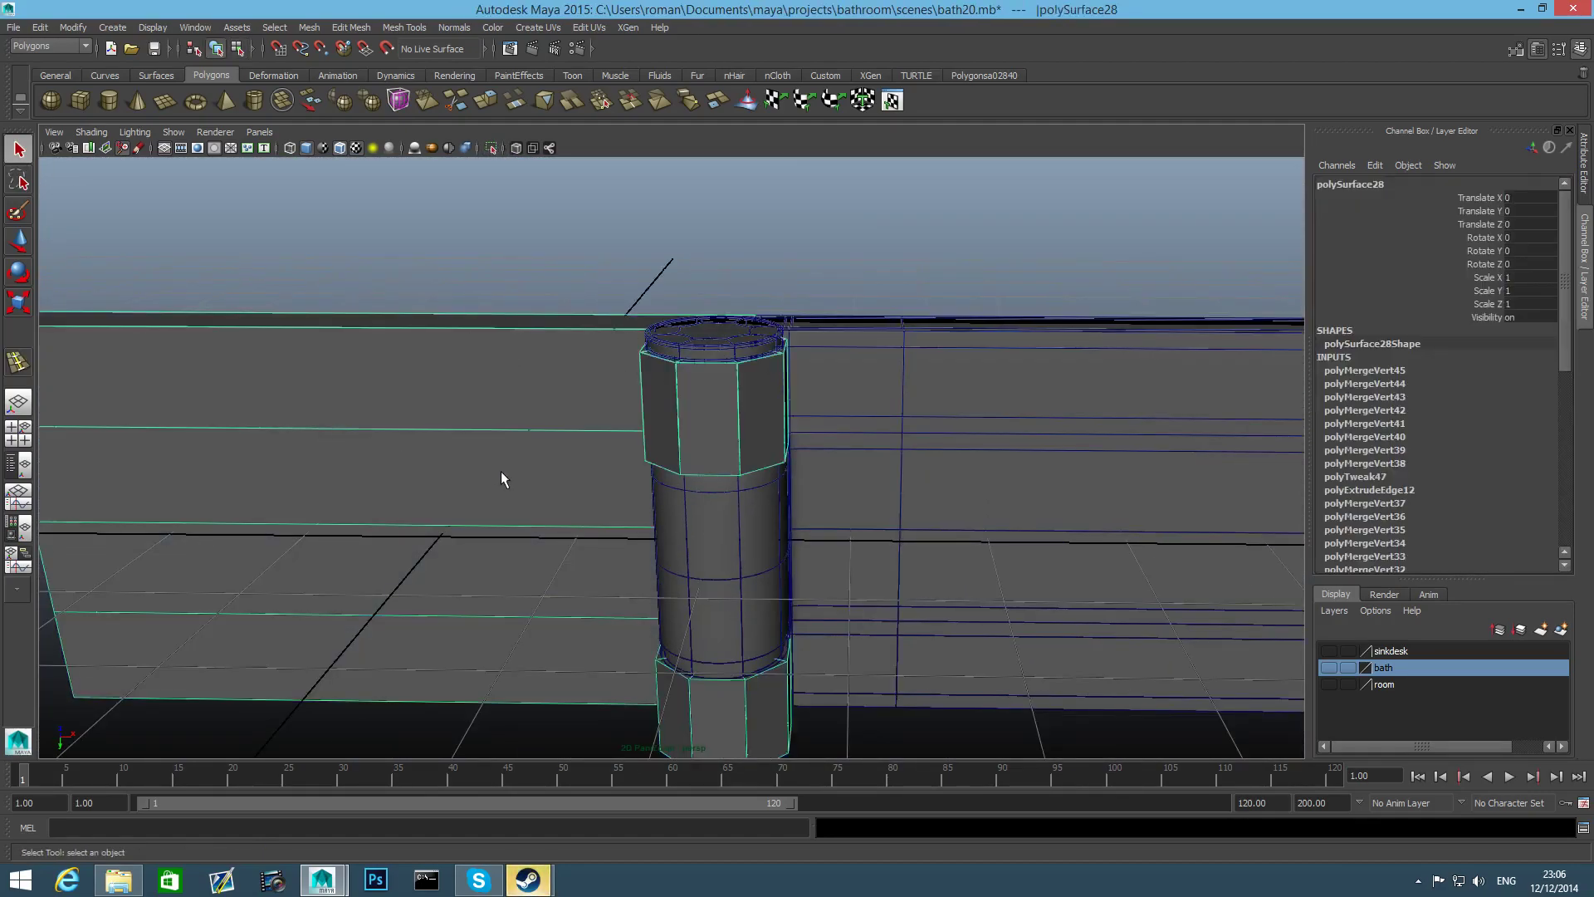
{"action": "left_click", "coordinate": [490, 148]}
{"action": "left_click_drag", "start_coordinate": [684, 376], "coordinate": [735, 403], "text": "alt"}
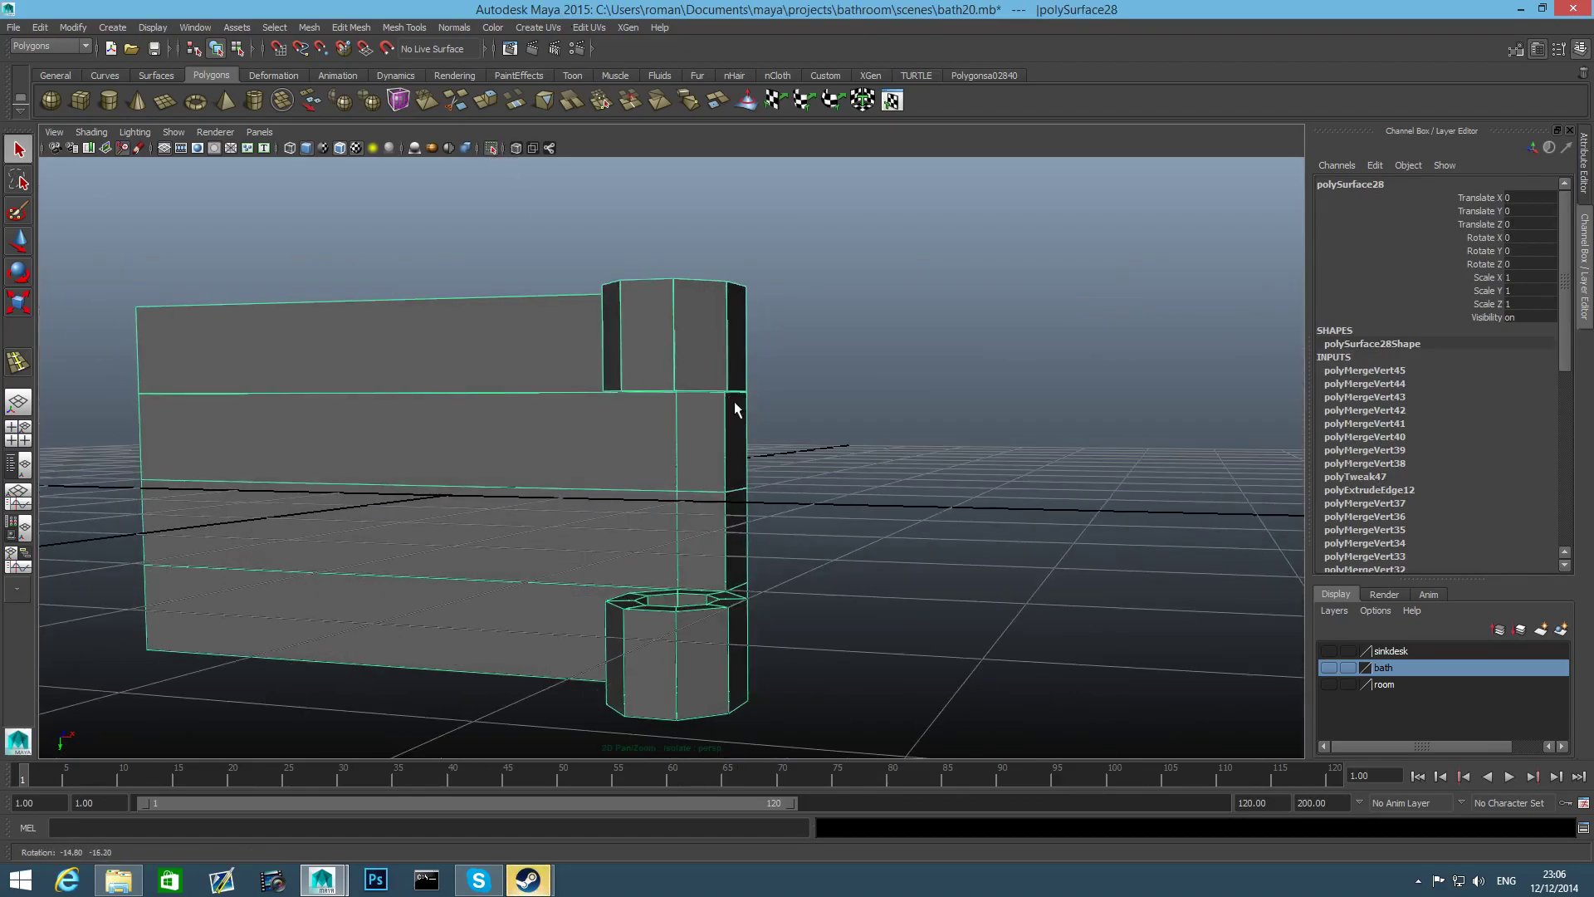
Insert horizontal edge loops near the hinge half's top edge and near the upper pipe section's lower end
{"action": "right_click_drag", "start_coordinate": [631, 436], "coordinate": [590, 510], "text": "shift"}
{"action": "scroll", "coordinate": [564, 448], "scroll_direction": "up", "scroll_amount": 8}
{"action": "left_click_drag", "start_coordinate": [590, 510], "coordinate": [555, 491], "text": "alt"}
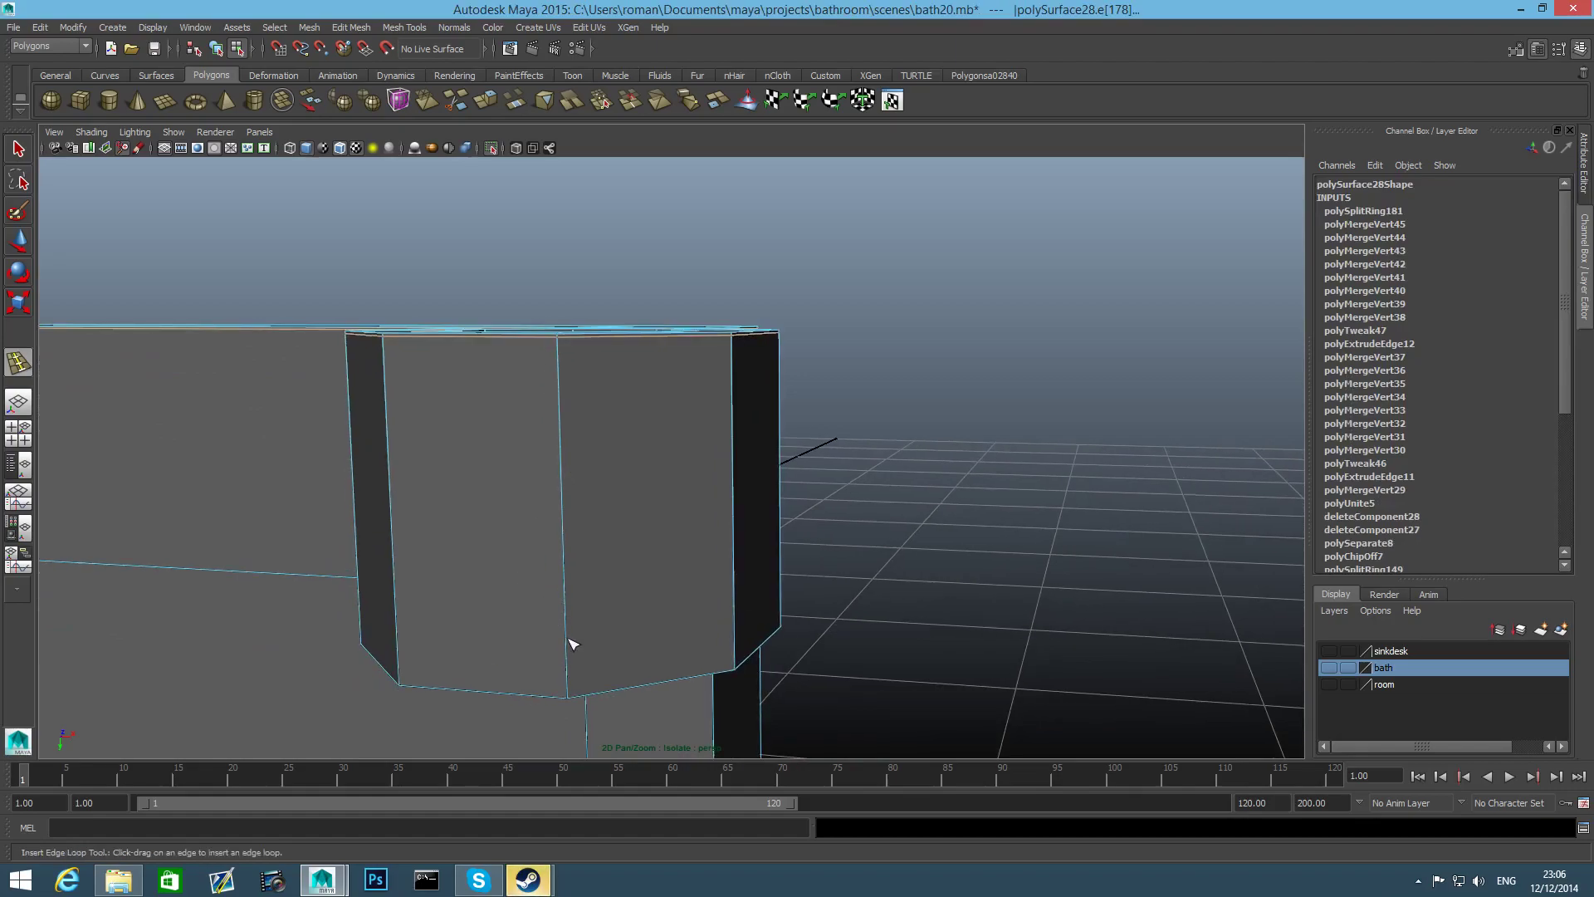
{"action": "left_click_drag", "start_coordinate": [583, 698], "coordinate": [585, 697]}
Insert supporting edge loops around the second slab's narrow sides, close to its front and back faces
{"action": "left_click_drag", "start_coordinate": [708, 633], "coordinate": [618, 567], "text": "alt"}
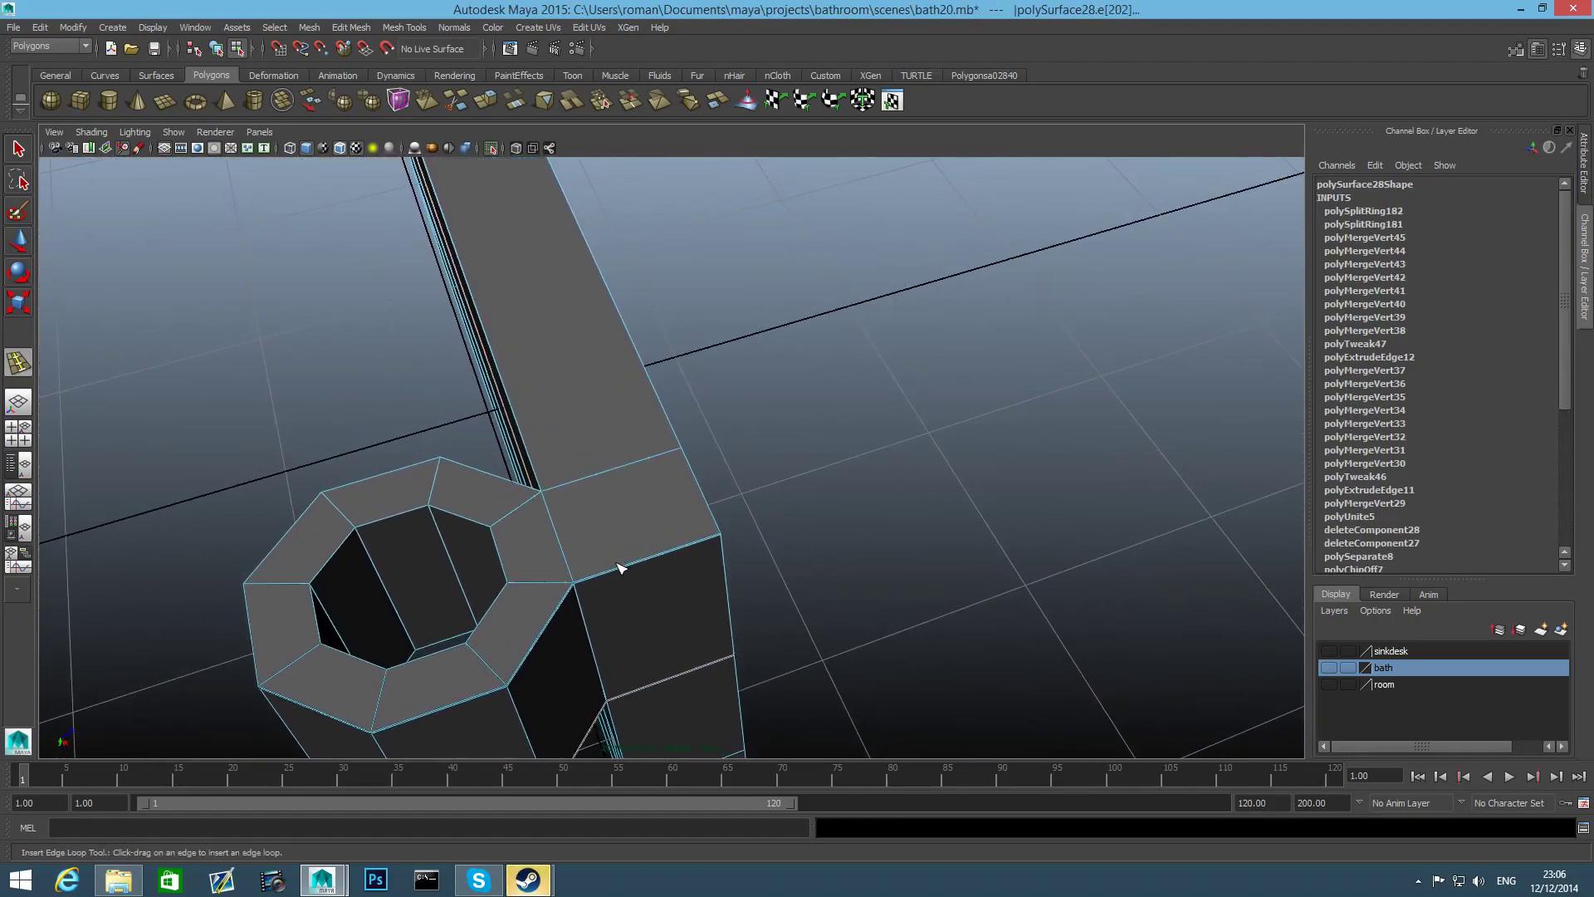
{"action": "left_click", "coordinate": [724, 548]}
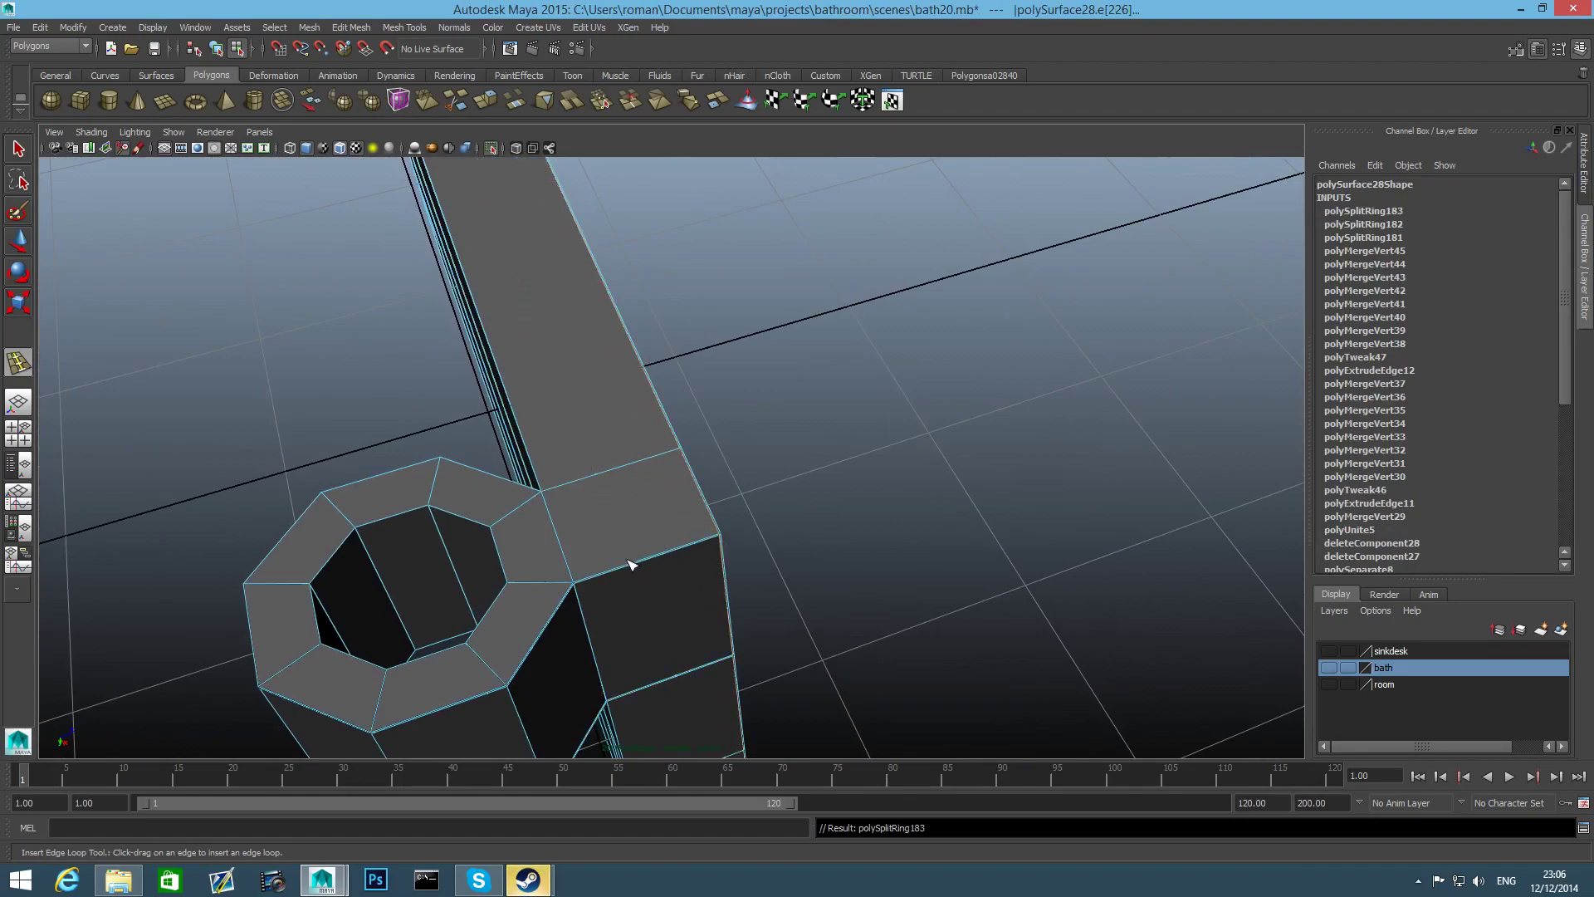
{"action": "left_click", "coordinate": [579, 584]}
{"action": "left_click_drag", "start_coordinate": [579, 584], "coordinate": [731, 544], "text": "alt"}
{"action": "middle_click_drag", "start_coordinate": [730, 544], "coordinate": [736, 554], "text": "alt"}
{"action": "left_click_drag", "start_coordinate": [737, 553], "coordinate": [703, 580], "text": "alt"}
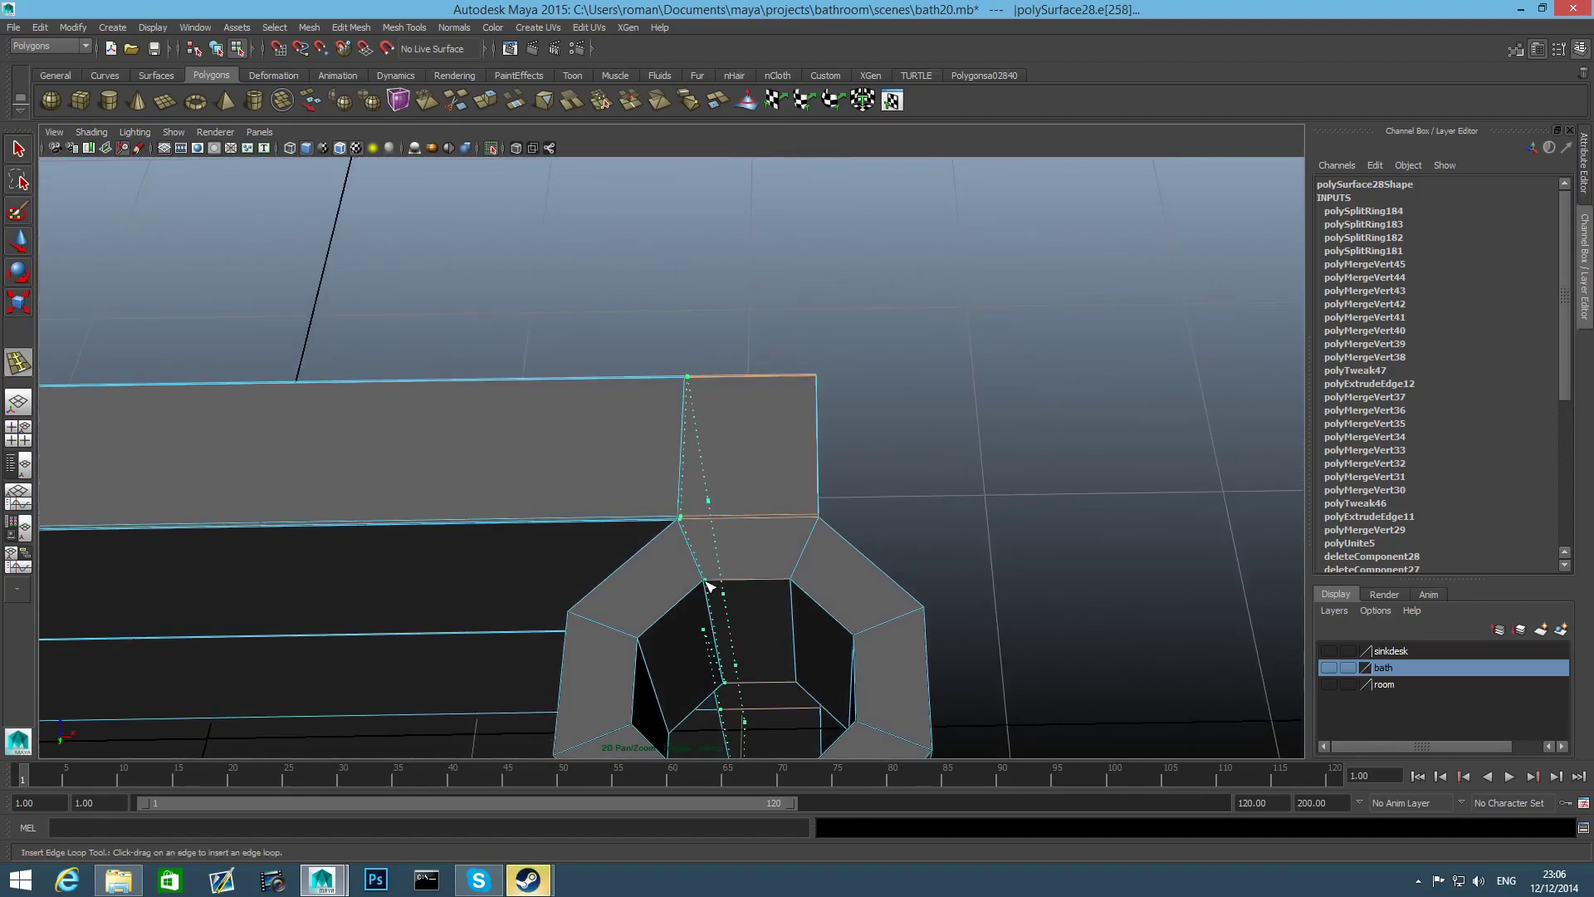
Insert supporting edge loops along both sides of the wedge joining the upper pipe section to the slab
{"action": "left_click_drag", "start_coordinate": [708, 586], "coordinate": [791, 586]}
{"action": "middle_click_drag", "start_coordinate": [791, 586], "coordinate": [799, 472], "text": "alt"}
{"action": "middle_click_drag", "start_coordinate": [696, 516], "coordinate": [714, 249], "text": "alt"}
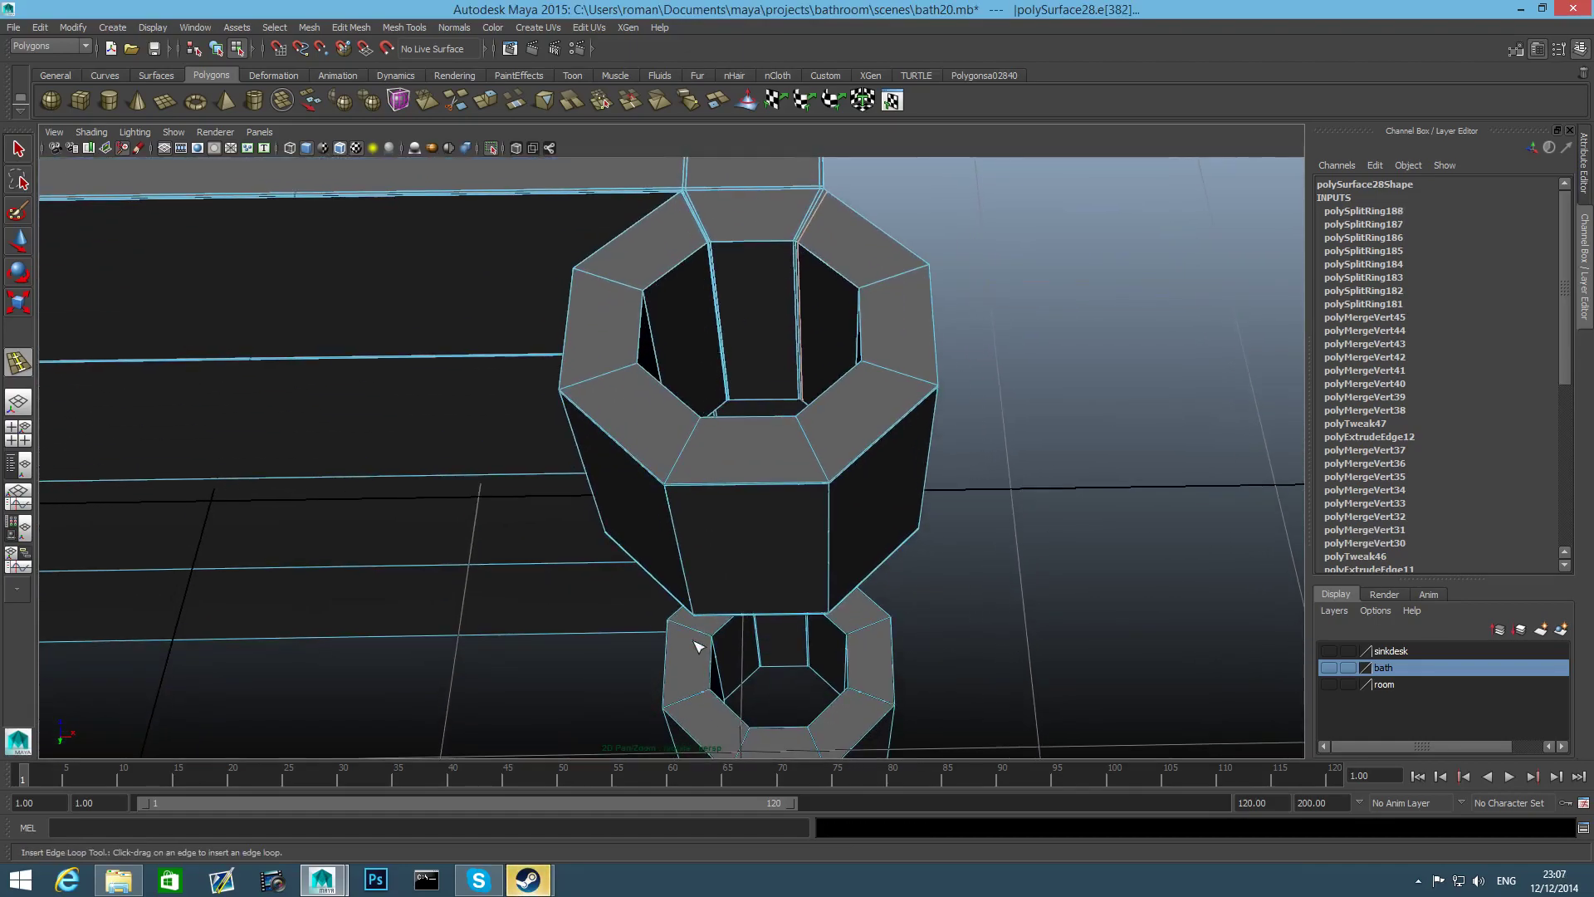
Insert supporting edge loops along both sides of the wedge joining the lower pipe section to the slab
{"action": "middle_click_drag", "start_coordinate": [701, 633], "coordinate": [691, 465], "text": "alt"}
{"action": "left_click_drag", "start_coordinate": [722, 516], "coordinate": [731, 415], "text": "alt"}
{"action": "right_click_drag", "start_coordinate": [763, 498], "coordinate": [955, 581], "text": "alt"}
{"action": "middle_click_drag", "start_coordinate": [736, 545], "coordinate": [705, 432], "text": "alt"}
{"action": "right_click_drag", "start_coordinate": [705, 432], "coordinate": [747, 446], "text": "alt"}
{"action": "middle_click_drag", "start_coordinate": [748, 446], "coordinate": [643, 434], "text": "alt"}
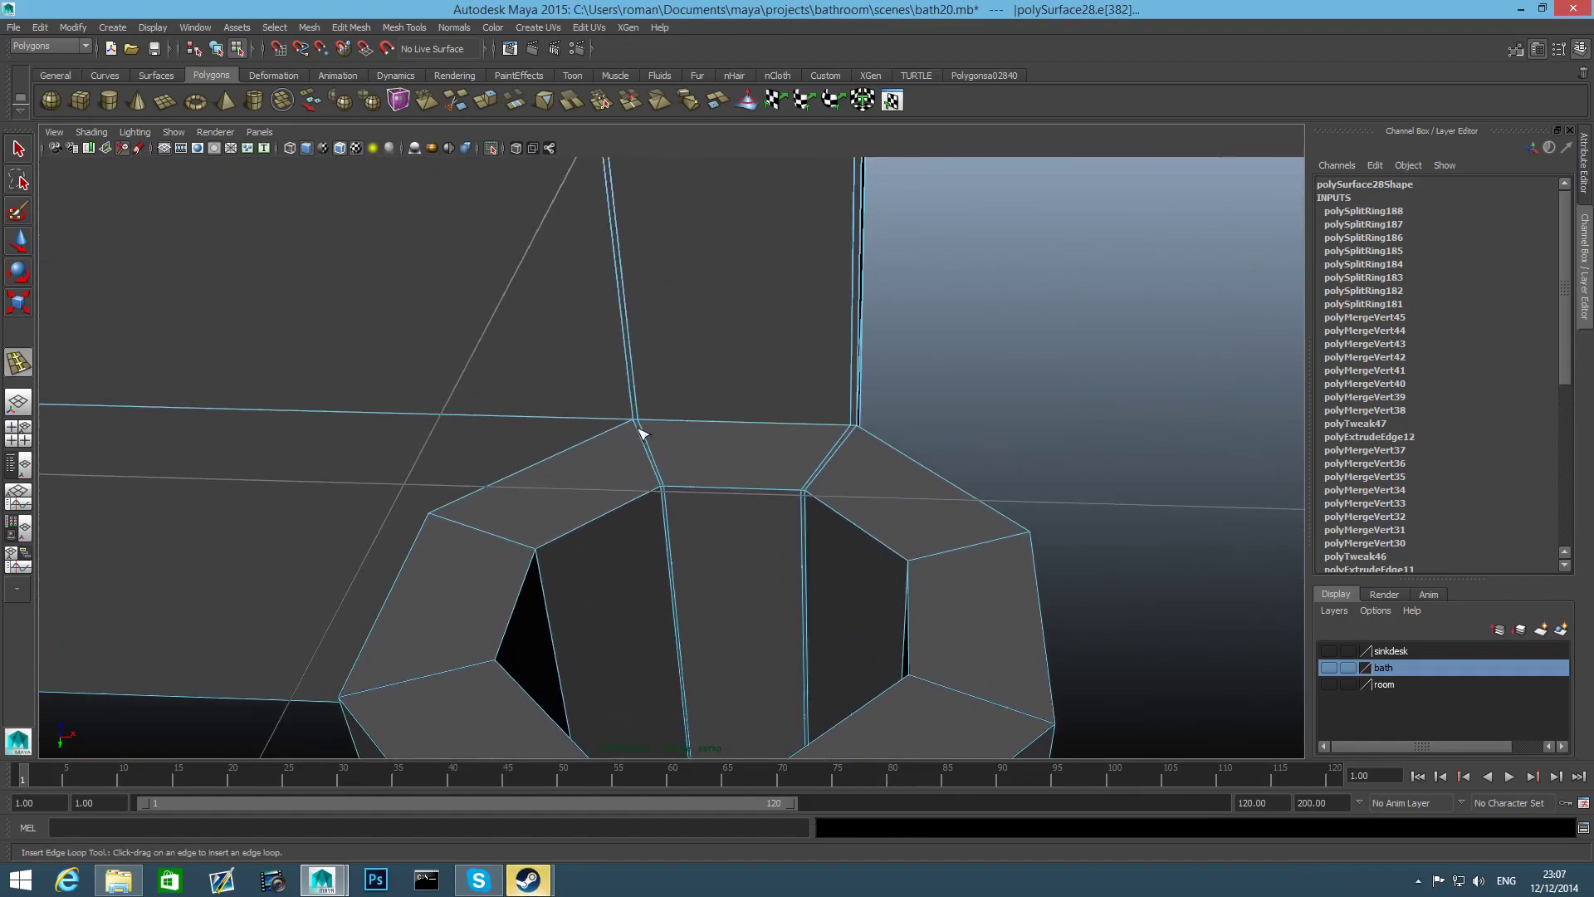
{"action": "left_click", "coordinate": [662, 493]}
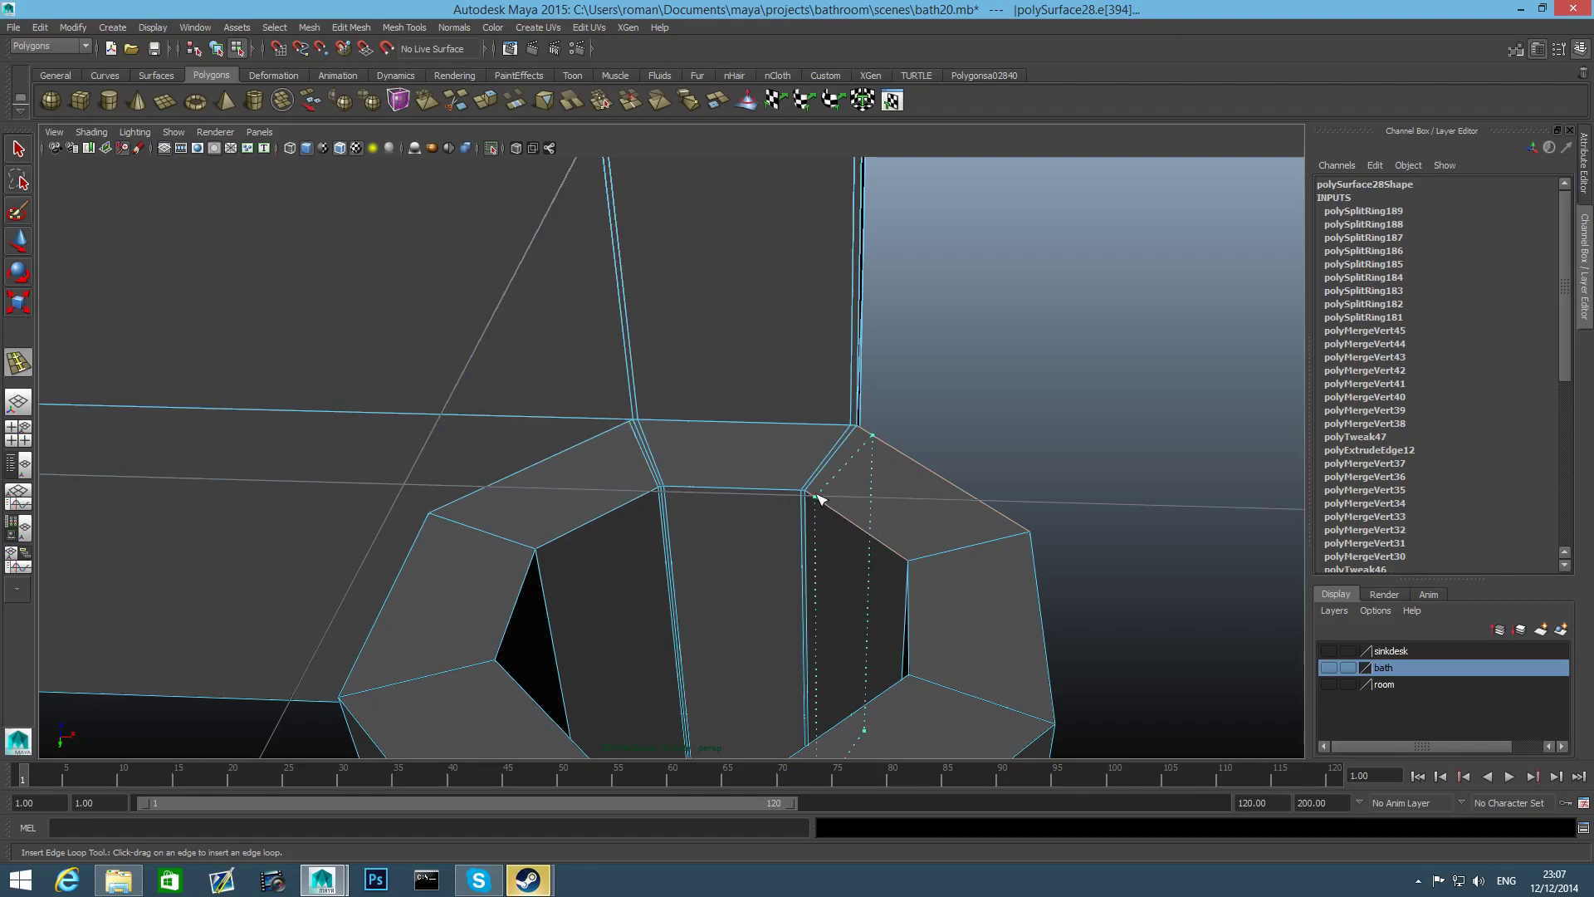
Insert edge loops along the outer and inner rims of the lower pipe section's upper end face and inside its bore
{"action": "left_click", "coordinate": [966, 549]}
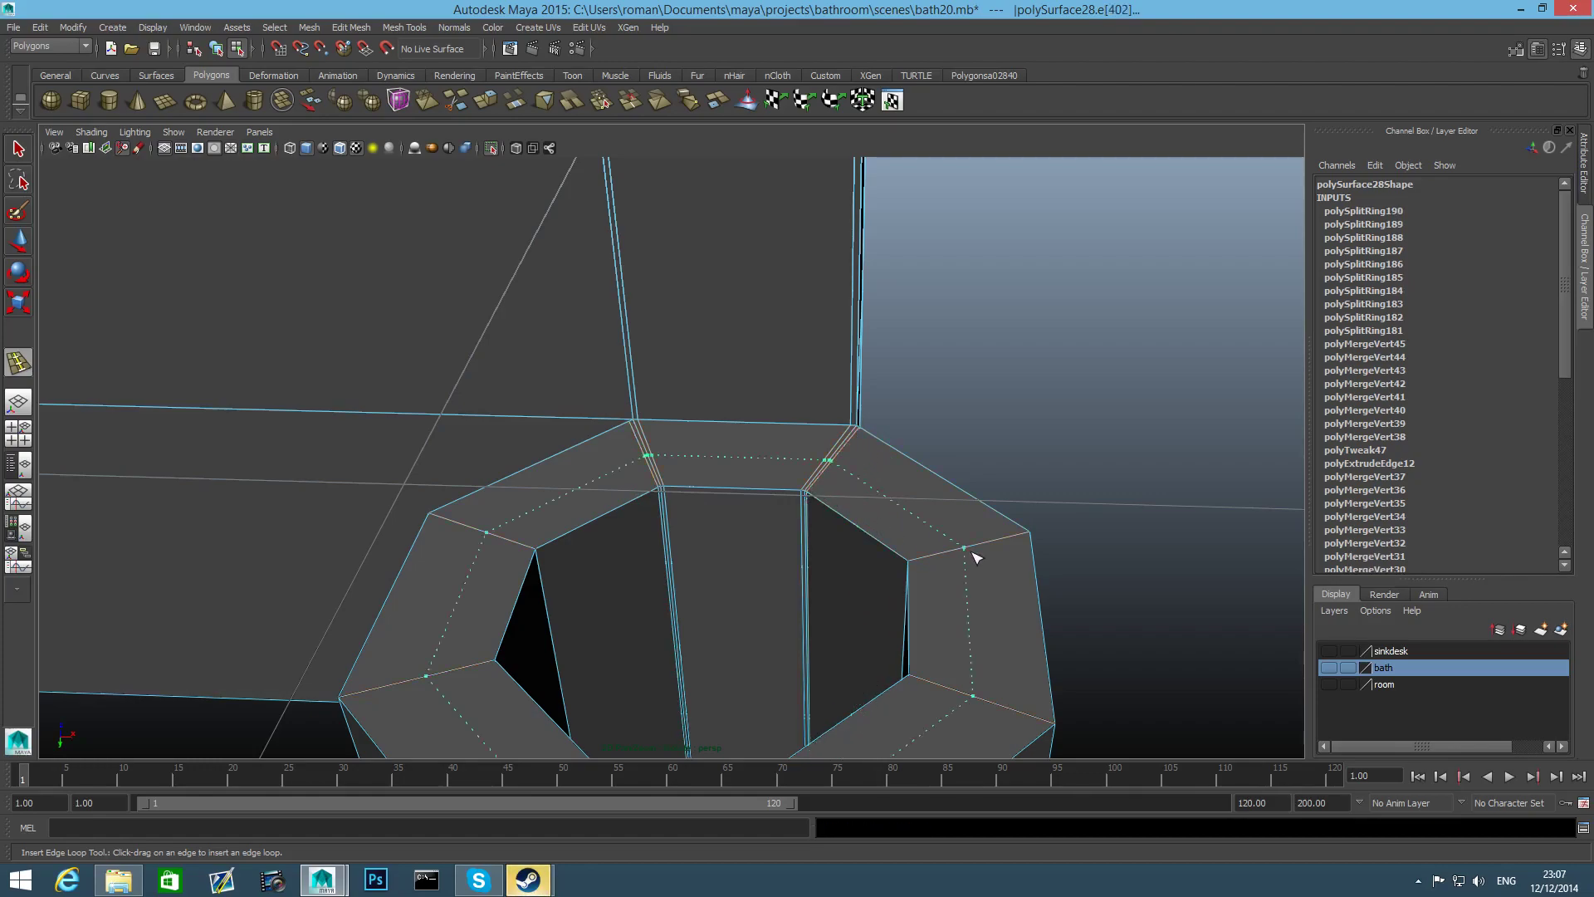
{"action": "left_click", "coordinate": [929, 558]}
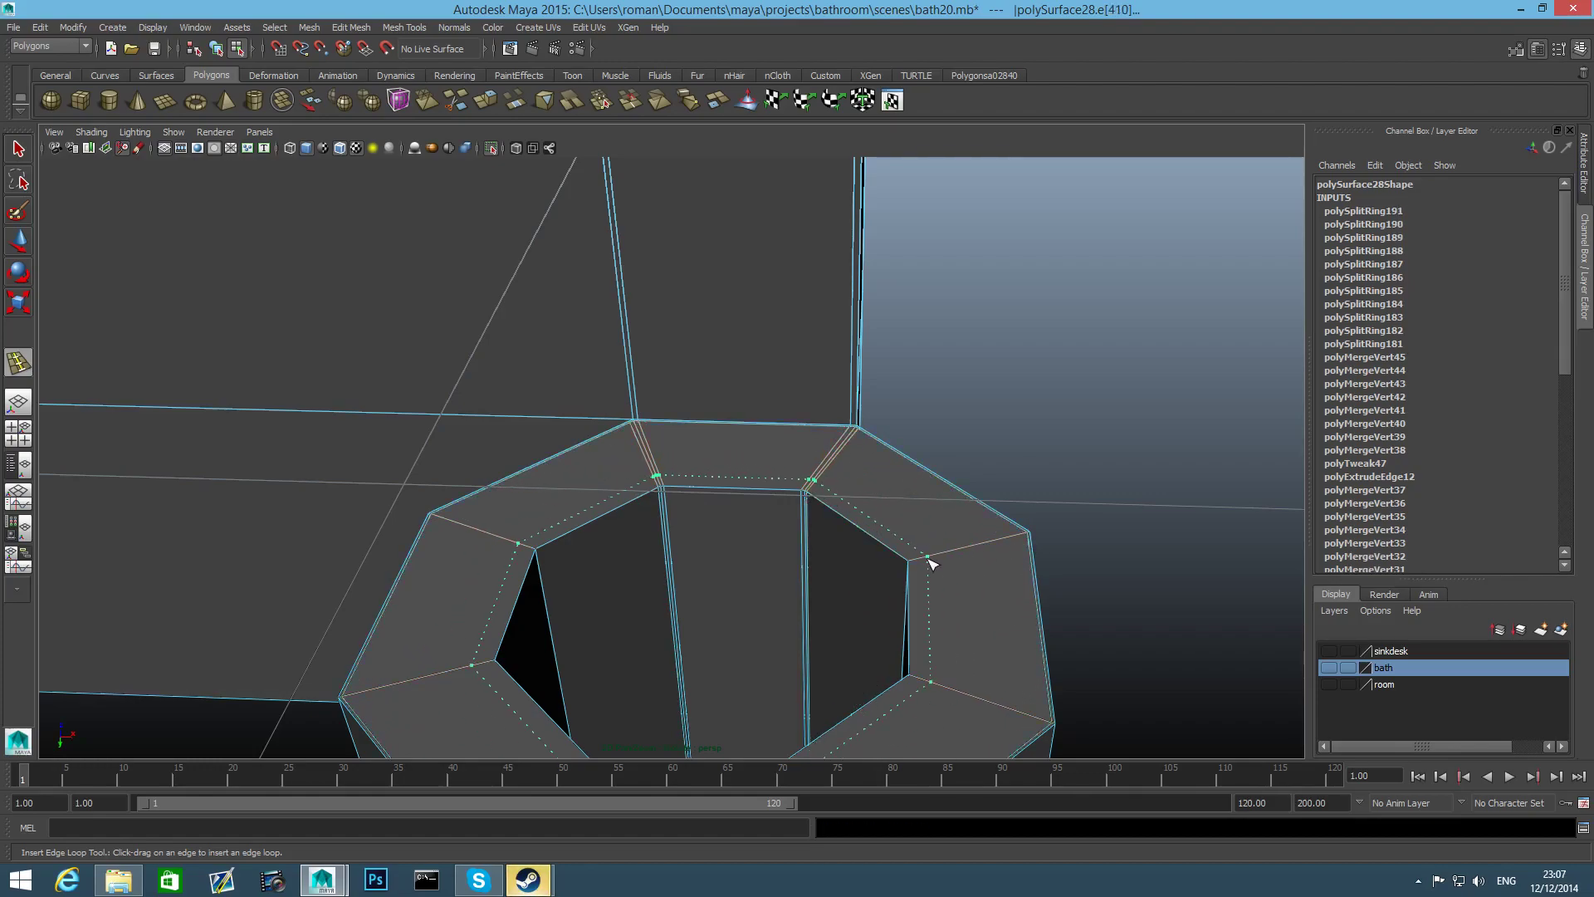
{"action": "left_click", "coordinate": [913, 564]}
{"action": "left_click_drag", "start_coordinate": [810, 510], "coordinate": [640, 587]}
Insert supporting edge loops around the lower pipe section's outer wall, close to its upper and lower ends
{"action": "middle_click_drag", "start_coordinate": [761, 640], "coordinate": [708, 441], "text": "alt"}
{"action": "left_click_drag", "start_coordinate": [735, 539], "coordinate": [690, 469], "text": "alt"}
{"action": "middle_click_drag", "start_coordinate": [731, 531], "coordinate": [712, 379], "text": "alt"}
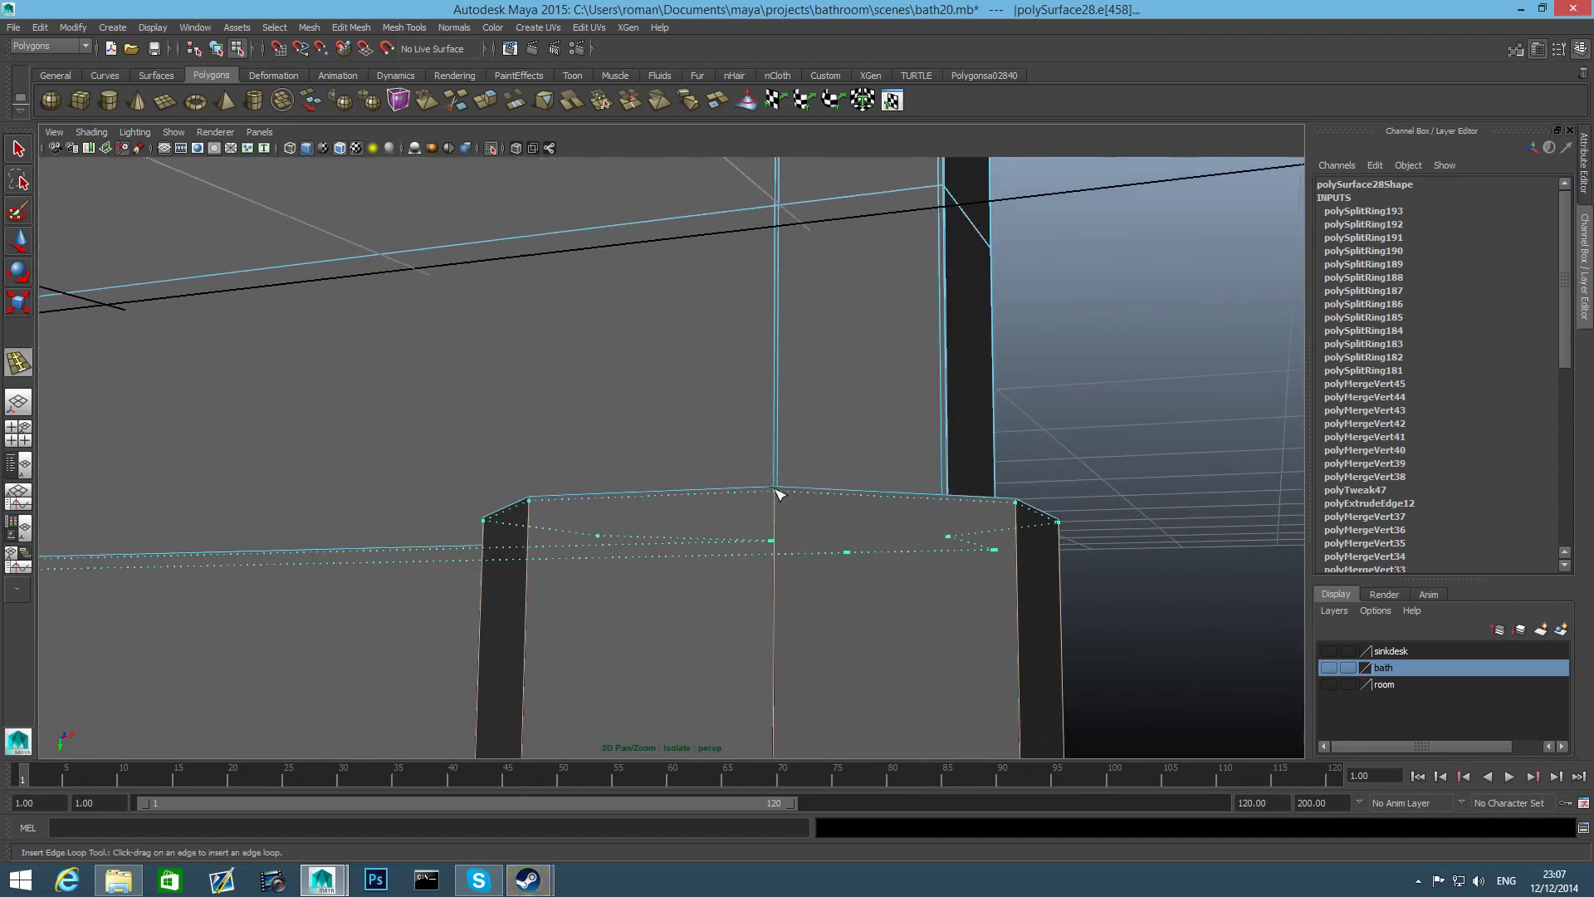
{"action": "left_click_drag", "start_coordinate": [778, 487], "coordinate": [778, 487]}
{"action": "middle_click_drag", "start_coordinate": [763, 705], "coordinate": [750, 534], "text": "alt"}
{"action": "middle_click_drag", "start_coordinate": [719, 654], "coordinate": [707, 469], "text": "alt"}
{"action": "left_click_drag", "start_coordinate": [751, 633], "coordinate": [716, 576]}
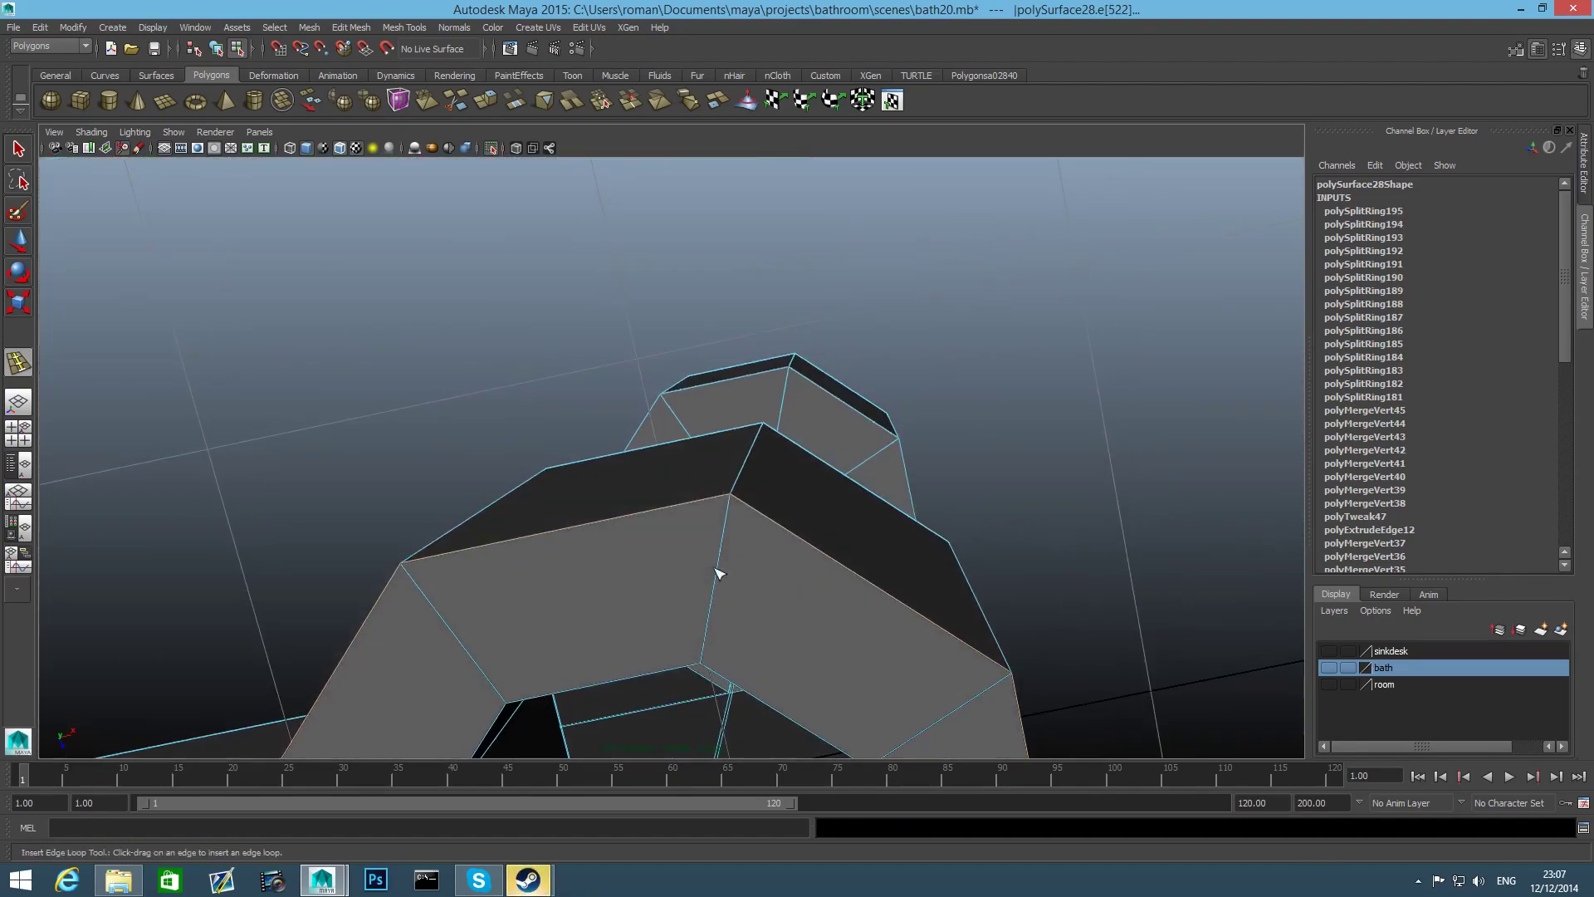
Insert edge loops along the outer and inner rims of the lower pipe section's bottom face and just inside its bore
{"action": "left_click_drag", "start_coordinate": [740, 501], "coordinate": [740, 502]}
{"action": "middle_click_drag", "start_coordinate": [731, 597], "coordinate": [744, 502], "text": "alt"}
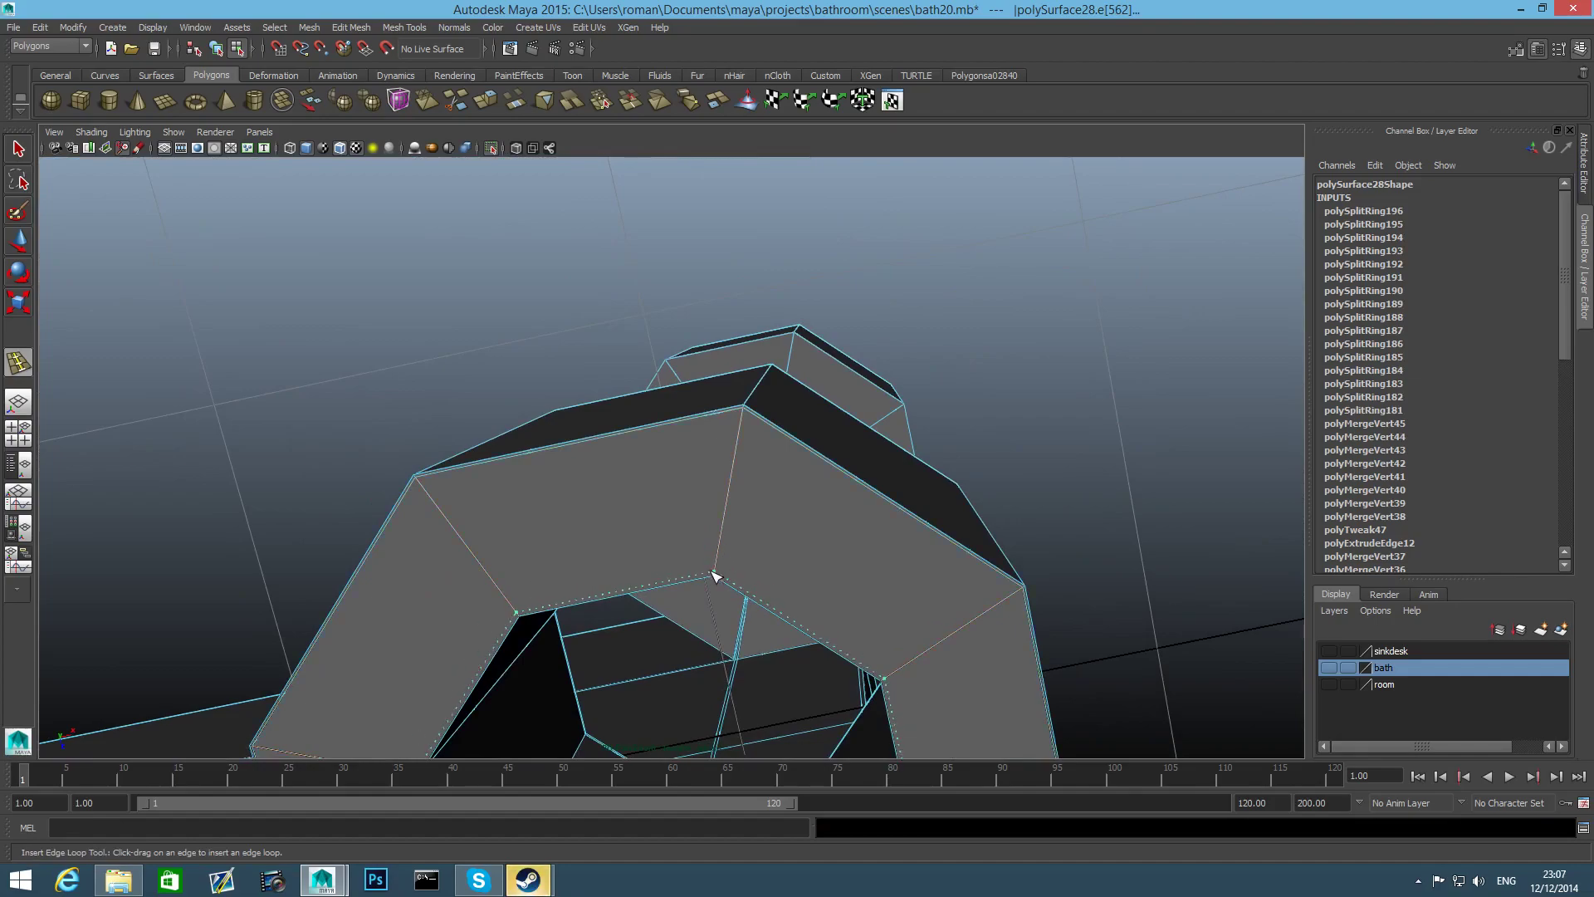
{"action": "left_click", "coordinate": [716, 576]}
{"action": "left_click_drag", "start_coordinate": [715, 576], "coordinate": [731, 540], "text": "alt"}
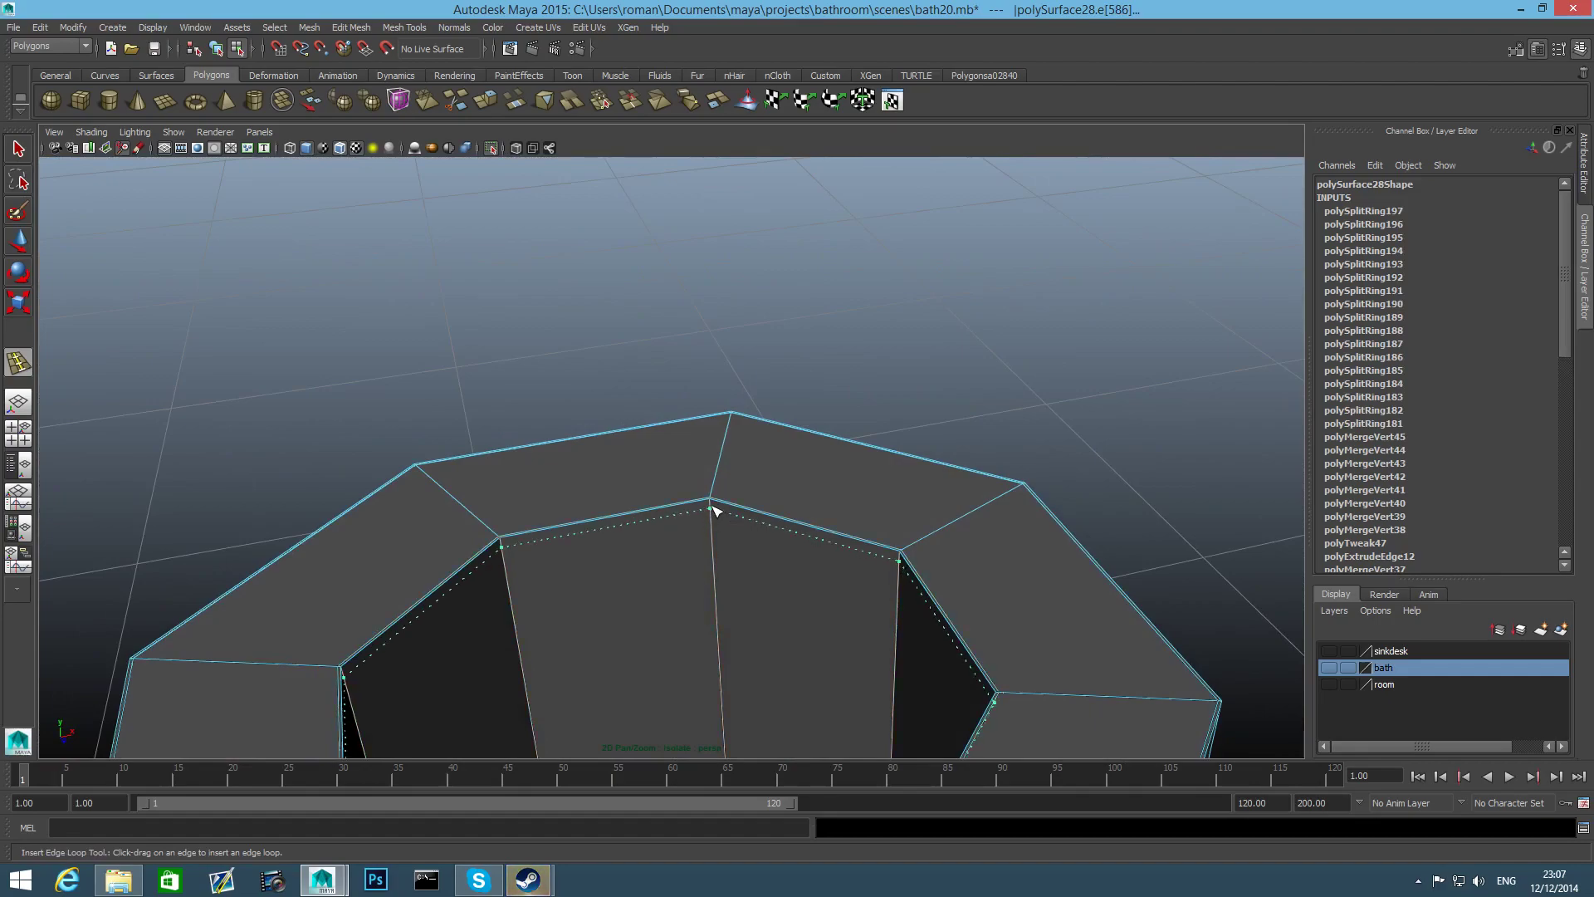
{"action": "left_click", "coordinate": [719, 504]}
Insert edge loops just inside the bore at the upper pipe section's bottom end and along the inner and outer rims of that face
{"action": "left_click_drag", "start_coordinate": [719, 504], "coordinate": [456, 565], "text": "alt"}
{"action": "right_click_drag", "start_coordinate": [456, 565], "coordinate": [730, 523], "text": "alt"}
{"action": "middle_click_drag", "start_coordinate": [598, 544], "coordinate": [799, 578], "text": "alt"}
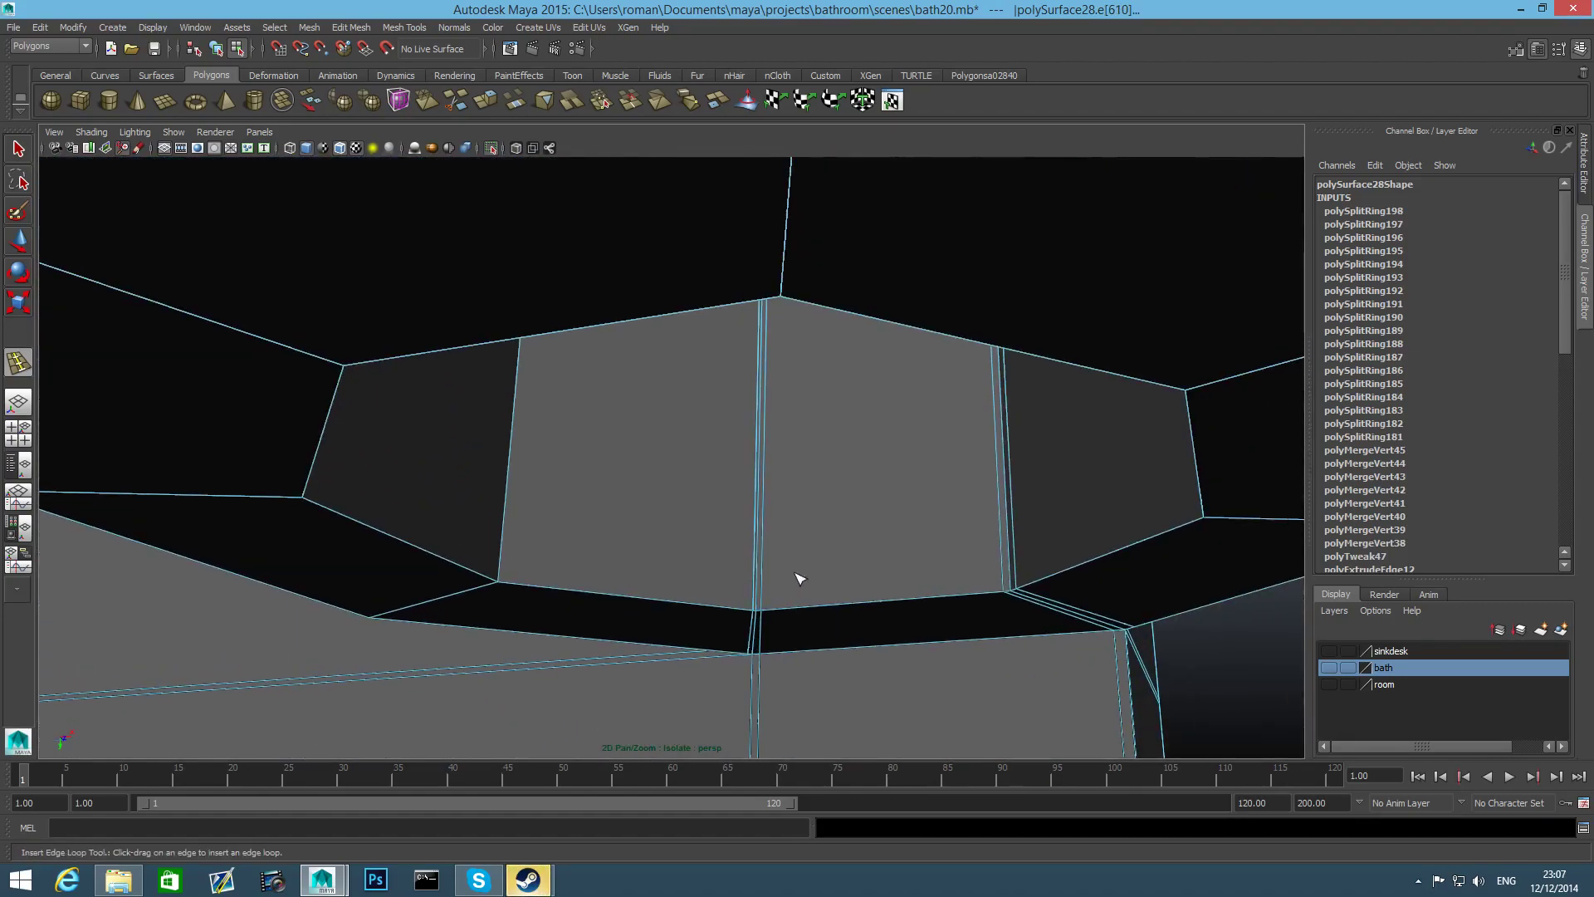
{"action": "left_click", "coordinate": [761, 609]}
{"action": "left_click_drag", "start_coordinate": [760, 608], "coordinate": [1000, 537], "text": "alt"}
{"action": "middle_click_drag", "start_coordinate": [764, 576], "coordinate": [954, 526], "text": "alt"}
{"action": "left_click_drag", "start_coordinate": [954, 527], "coordinate": [955, 473], "text": "alt"}
{"action": "right_click_drag", "start_coordinate": [917, 538], "coordinate": [748, 539], "text": "alt"}
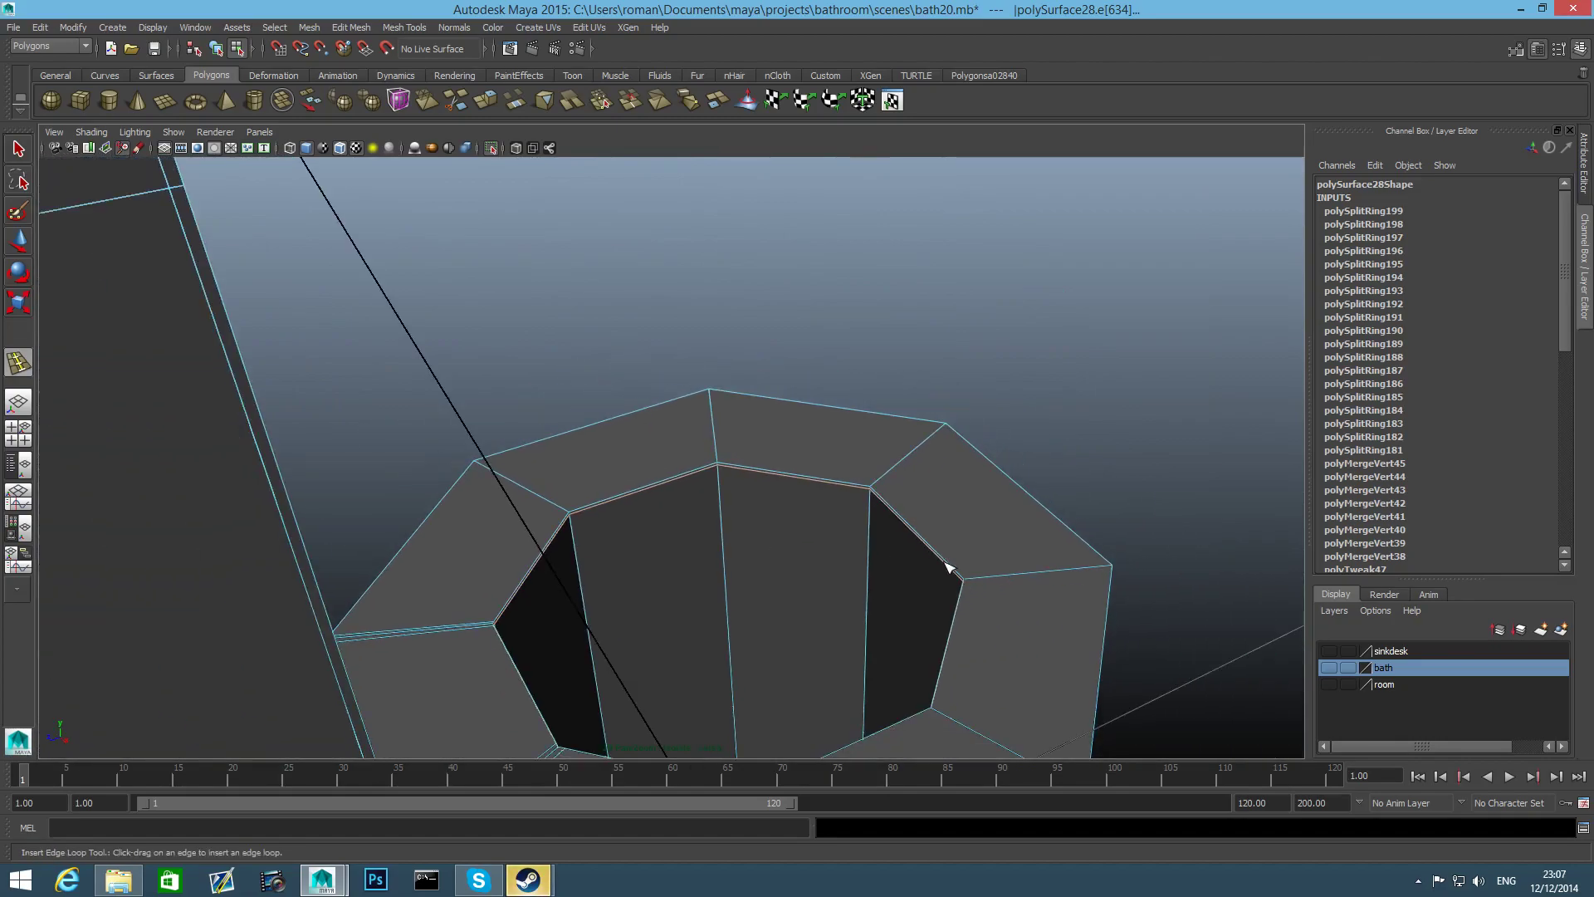
{"action": "left_click", "coordinate": [970, 577]}
{"action": "left_click_drag", "start_coordinate": [1044, 572], "coordinate": [1111, 566]}
Insert edge loops along the outer and inner rims of the upper pipe section's top face and just inside its bore
{"action": "left_click_drag", "start_coordinate": [1111, 565], "coordinate": [932, 551], "text": "alt"}
{"action": "middle_click_drag", "start_coordinate": [932, 552], "coordinate": [926, 307], "text": "alt"}
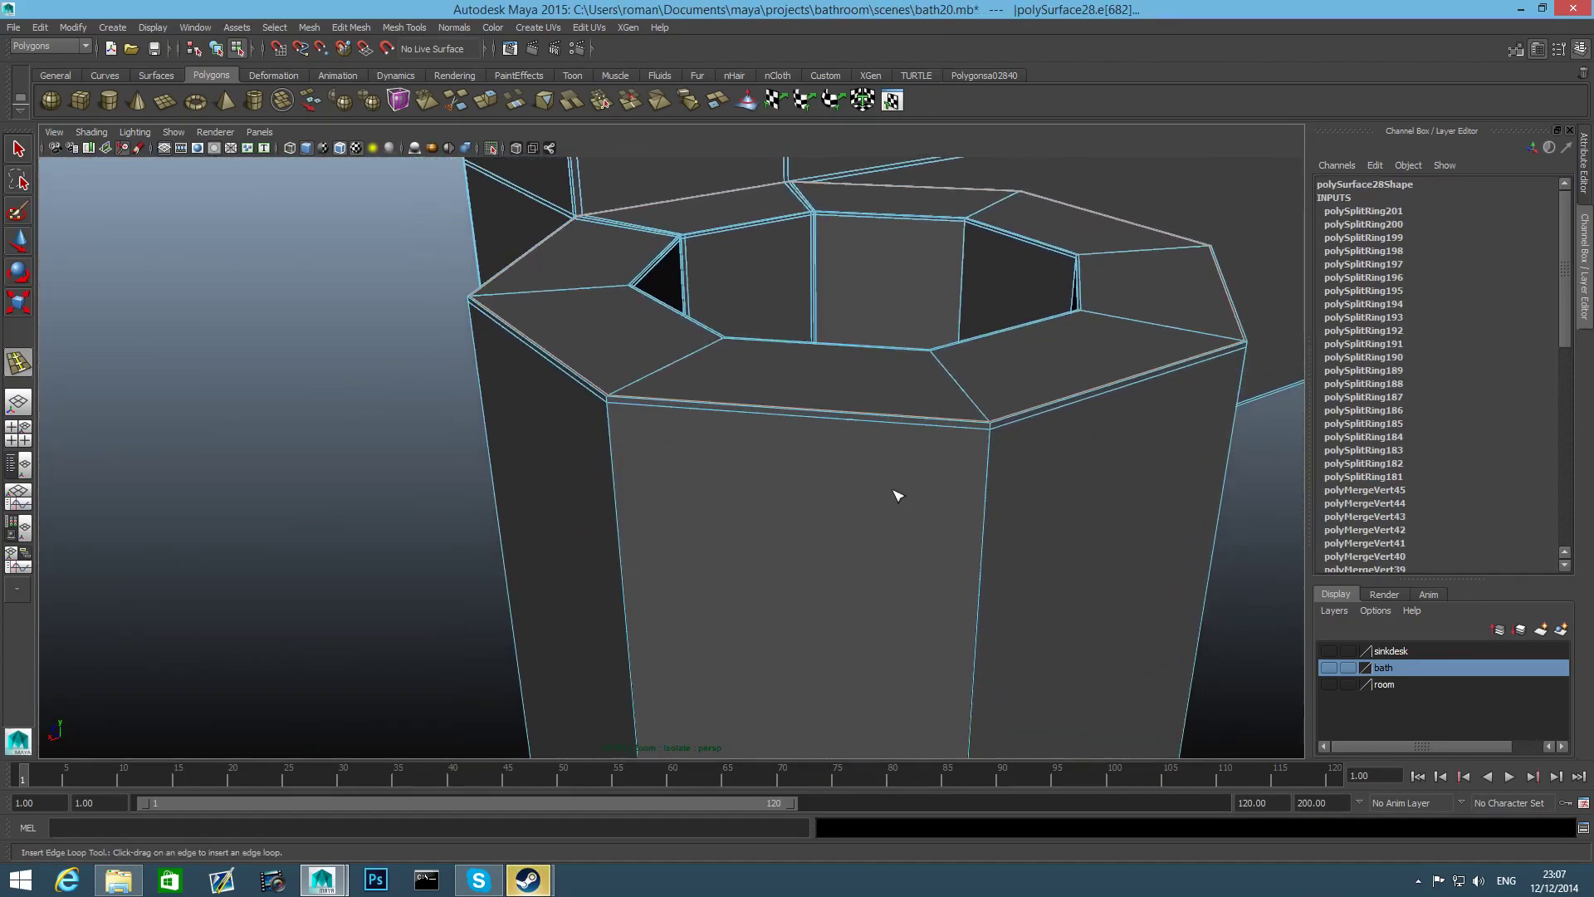
{"action": "middle_click_drag", "start_coordinate": [897, 494], "coordinate": [814, 395], "text": "alt"}
{"action": "left_click_drag", "start_coordinate": [814, 395], "coordinate": [800, 521], "text": "alt"}
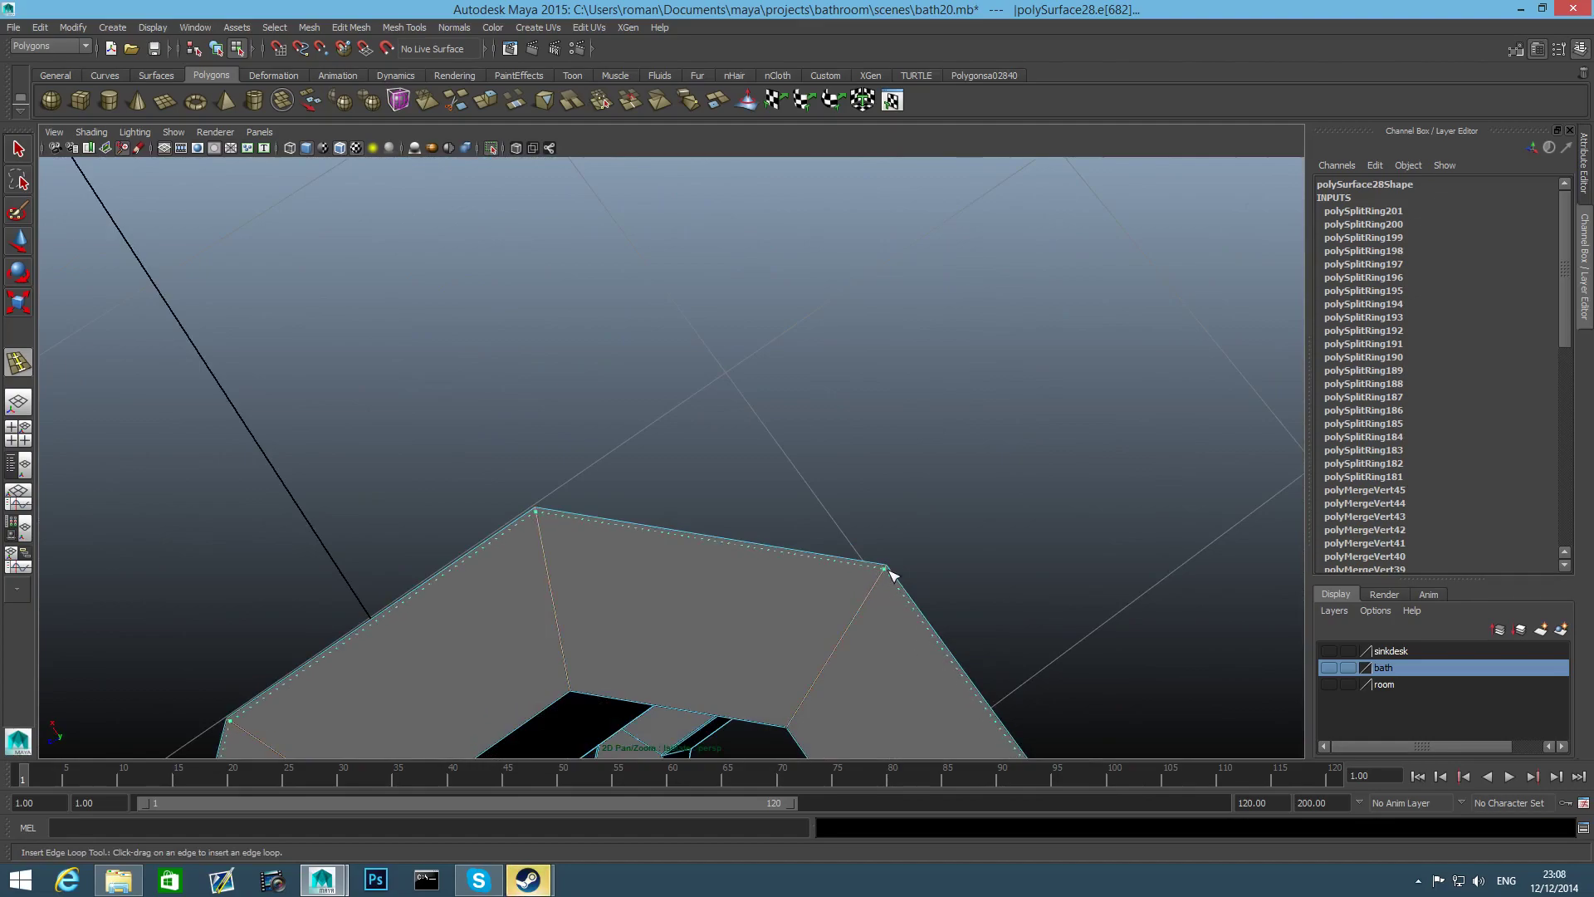
{"action": "left_click_drag", "start_coordinate": [831, 657], "coordinate": [818, 682]}
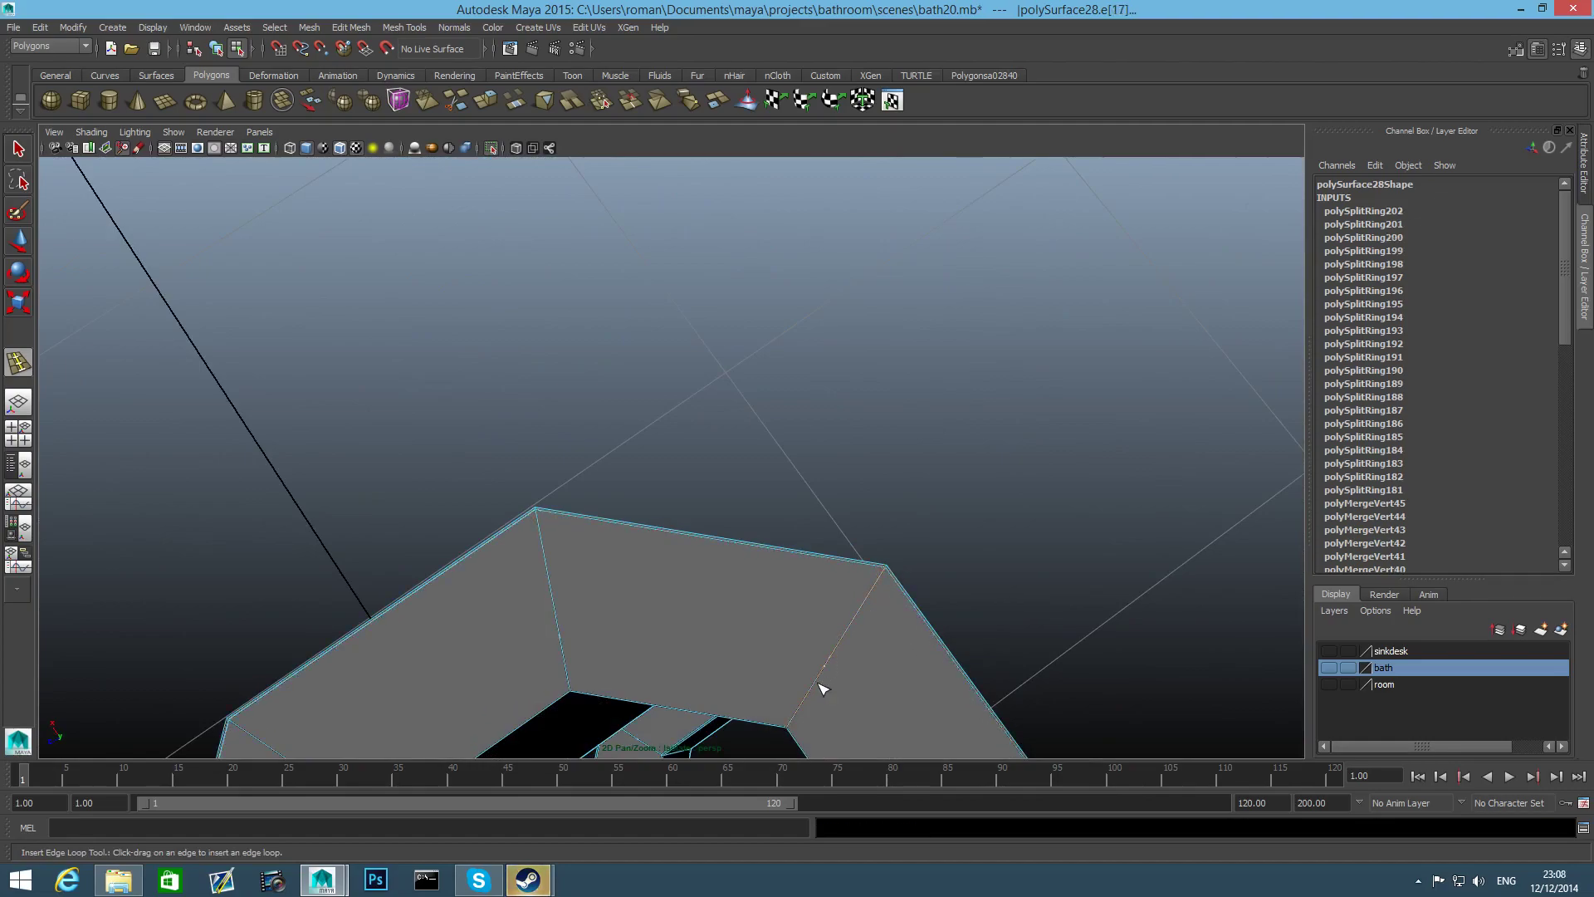
{"action": "left_click", "coordinate": [789, 728]}
{"action": "left_click_drag", "start_coordinate": [782, 729], "coordinate": [875, 581], "text": "alt"}
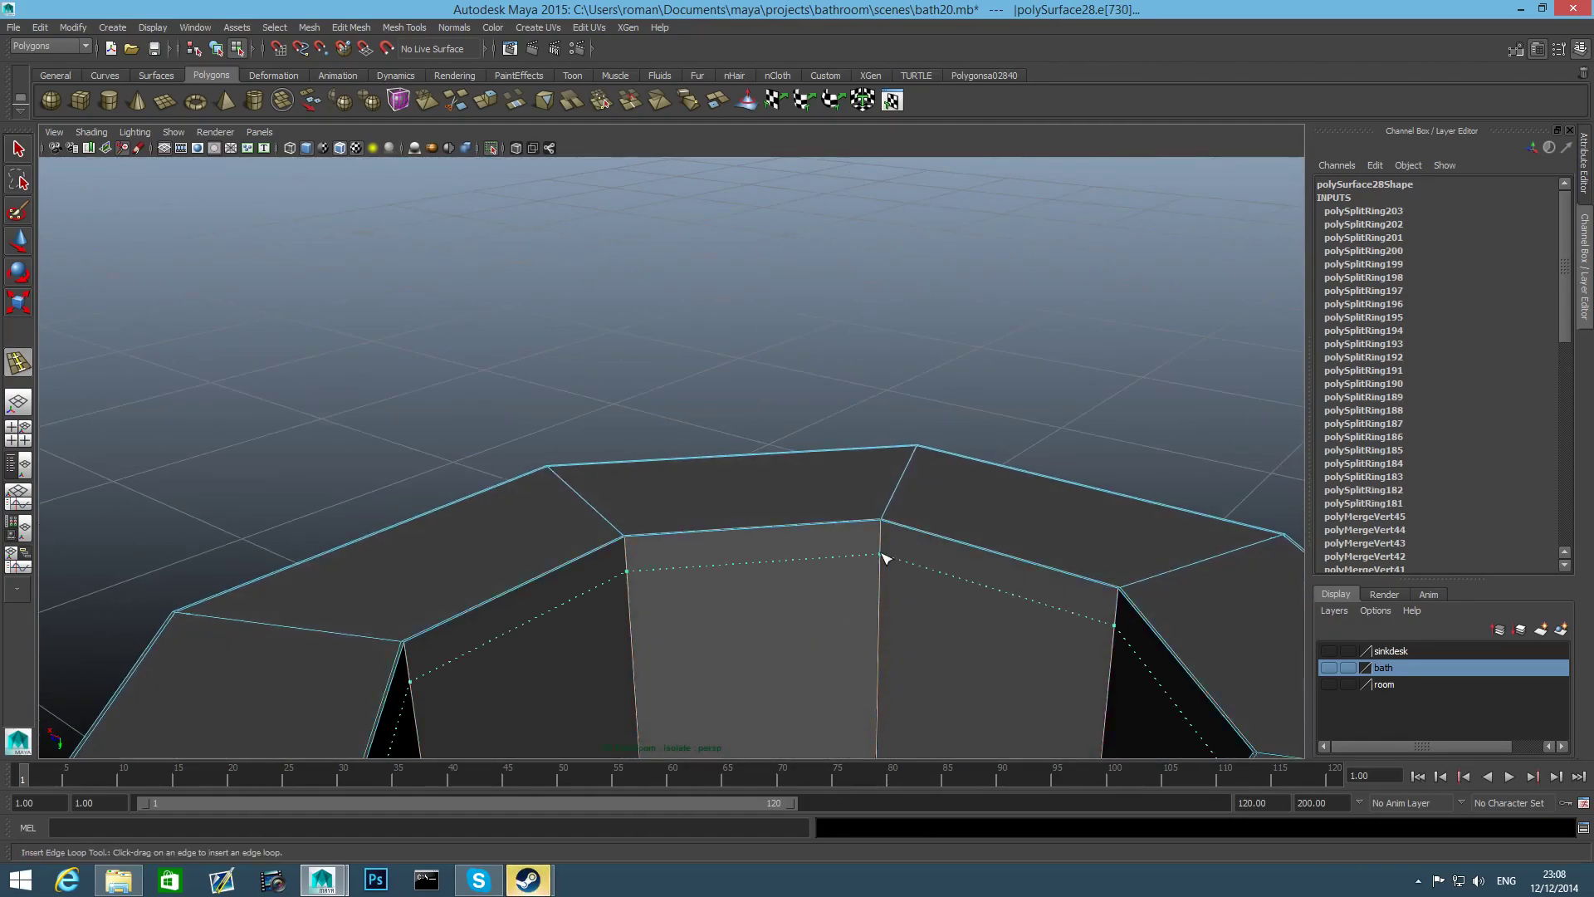
{"action": "left_click", "coordinate": [882, 522]}
Insert a supporting edge loop around the slab close to its free end
{"action": "scroll", "coordinate": [705, 581], "scroll_direction": "down", "scroll_amount": 4}
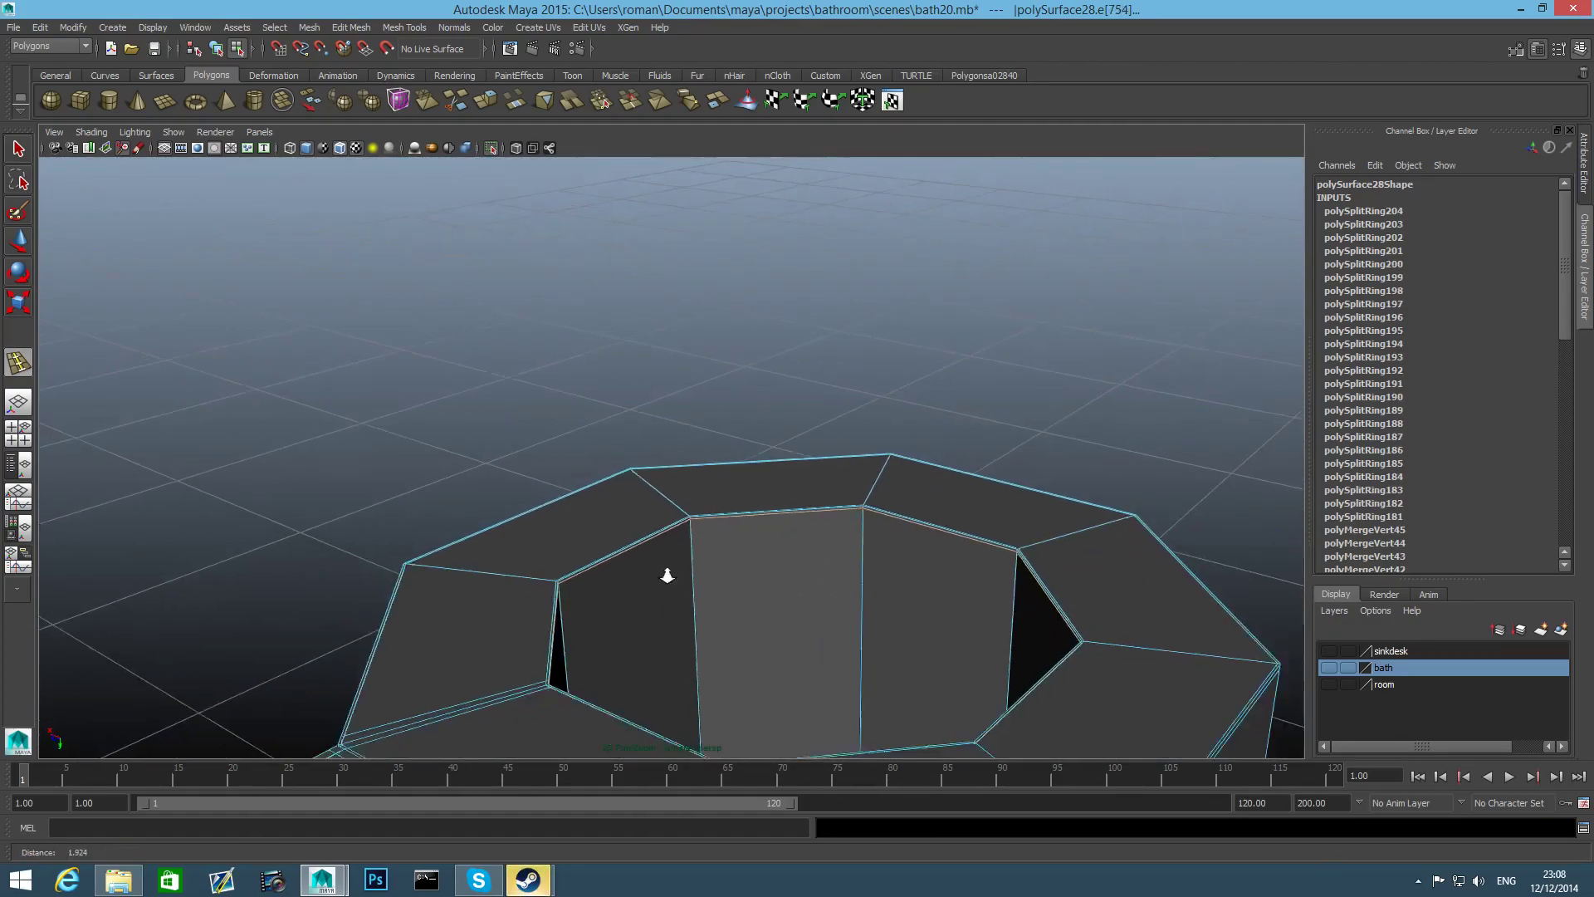
{"action": "left_click_drag", "start_coordinate": [900, 609], "coordinate": [789, 591], "text": "alt"}
{"action": "middle_click_drag", "start_coordinate": [456, 586], "coordinate": [671, 586], "text": "alt"}
{"action": "left_click_drag", "start_coordinate": [670, 586], "coordinate": [630, 615], "text": "alt"}
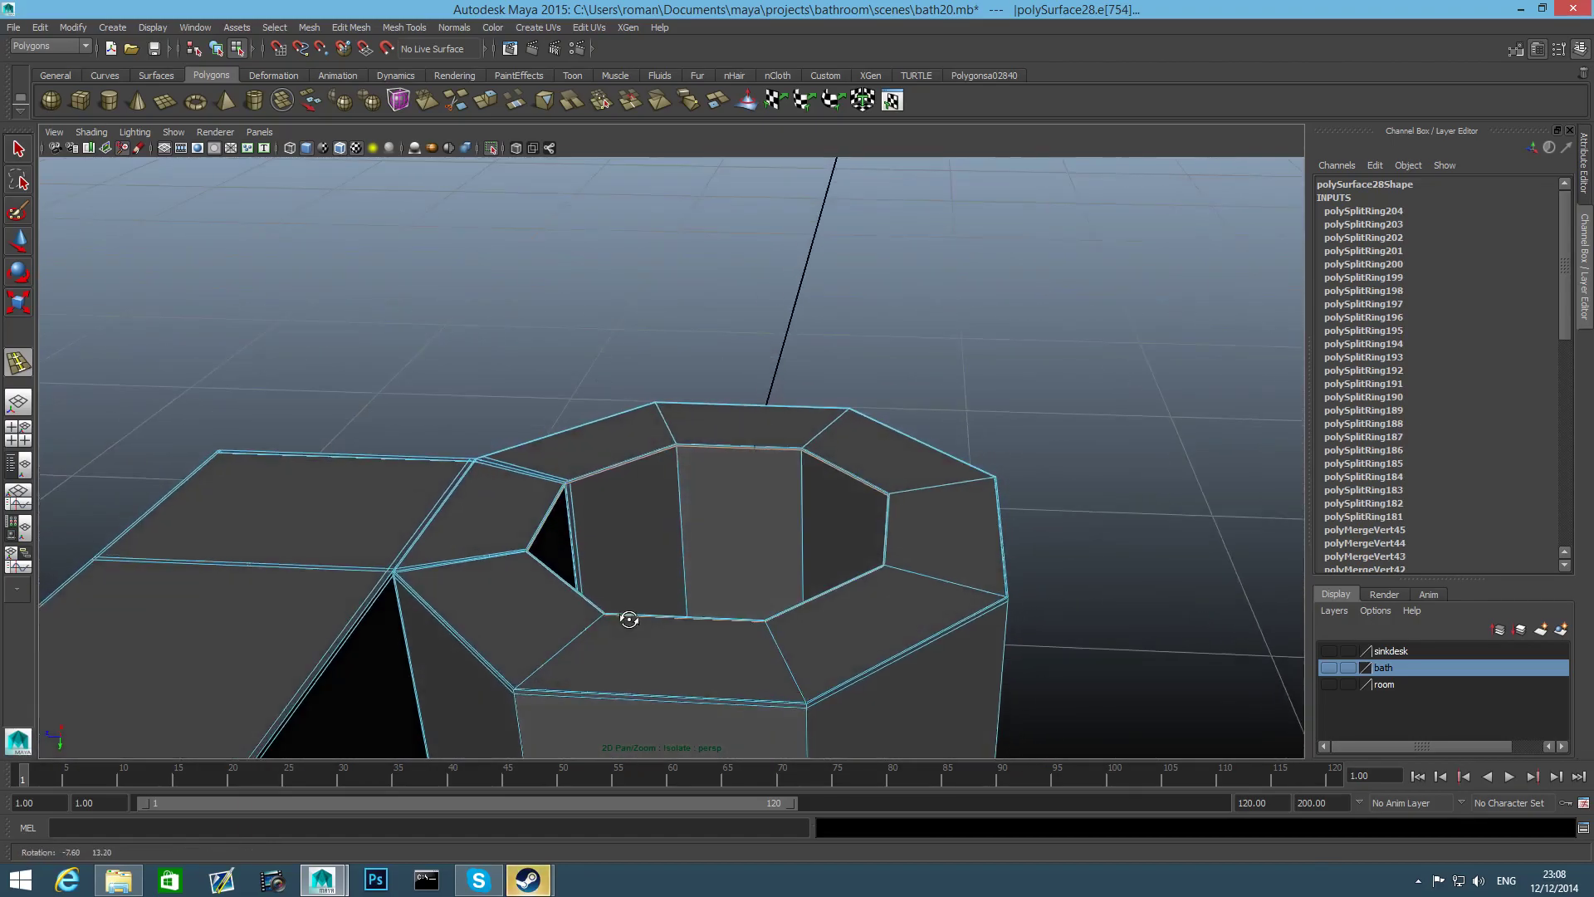
{"action": "middle_click_drag", "start_coordinate": [631, 615], "coordinate": [730, 551], "text": "alt"}
{"action": "scroll", "coordinate": [730, 551], "scroll_direction": "down", "scroll_amount": 3}
{"action": "middle_click_drag", "start_coordinate": [228, 559], "coordinate": [573, 592], "text": "alt"}
{"action": "scroll", "coordinate": [657, 594], "scroll_direction": "down", "scroll_amount": 5}
{"action": "left_click_drag", "start_coordinate": [657, 594], "coordinate": [548, 601], "text": "alt"}
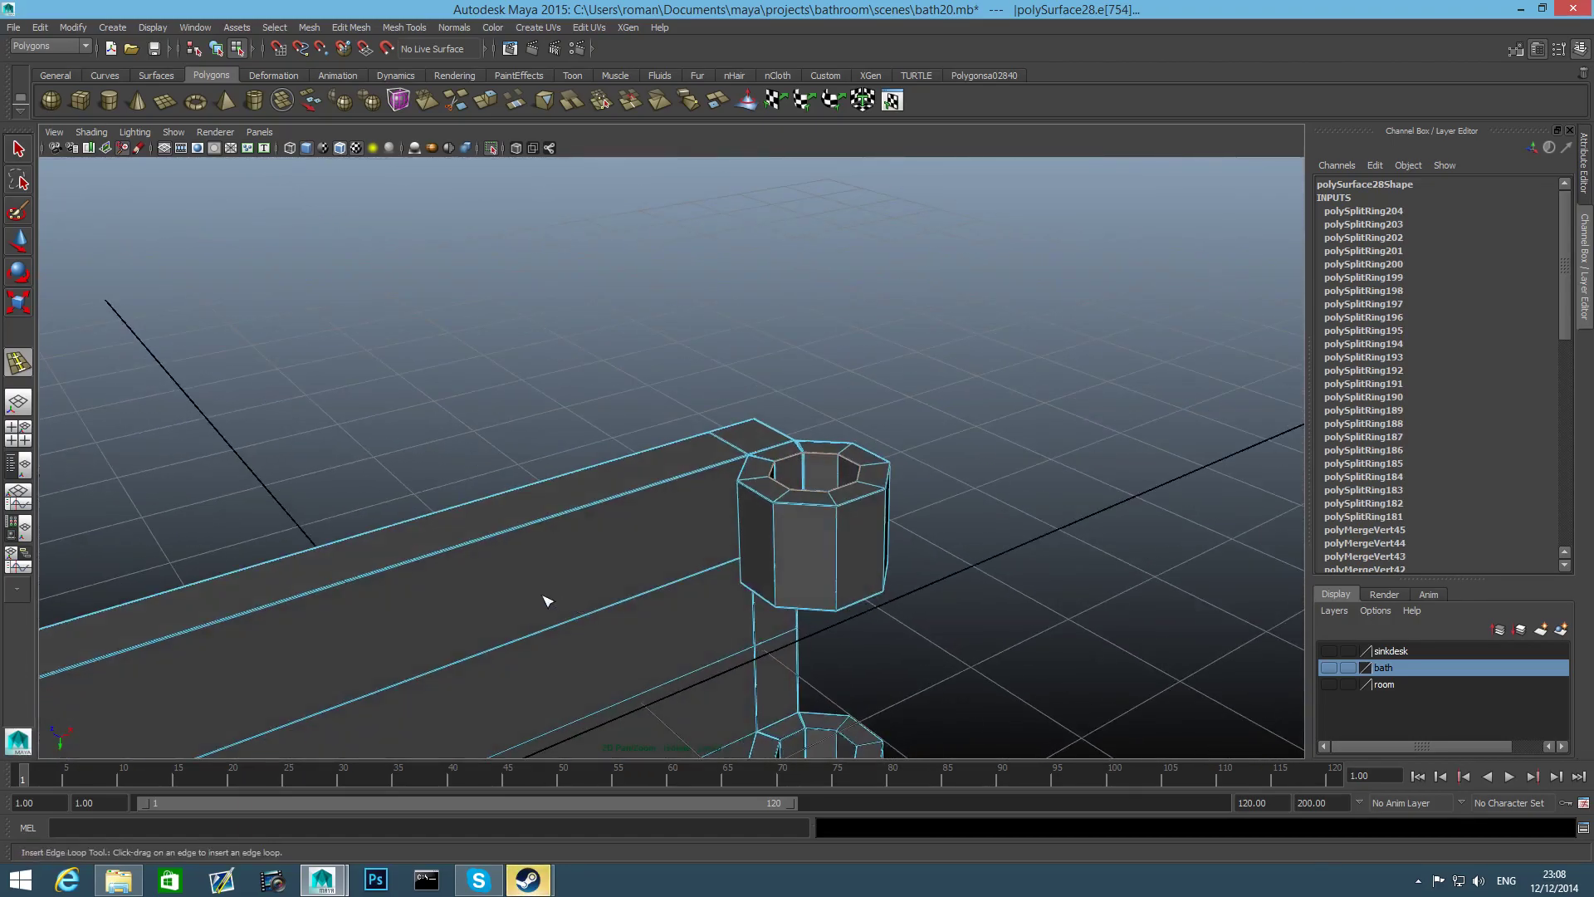
{"action": "middle_click_drag", "start_coordinate": [548, 601], "coordinate": [783, 566], "text": "alt"}
{"action": "left_click_drag", "start_coordinate": [782, 565], "coordinate": [706, 554], "text": "alt"}
{"action": "middle_click_drag", "start_coordinate": [706, 555], "coordinate": [772, 551], "text": "alt"}
{"action": "left_click_drag", "start_coordinate": [772, 551], "coordinate": [872, 564], "text": "alt"}
{"action": "scroll", "coordinate": [872, 564], "scroll_direction": "up", "scroll_amount": 5}
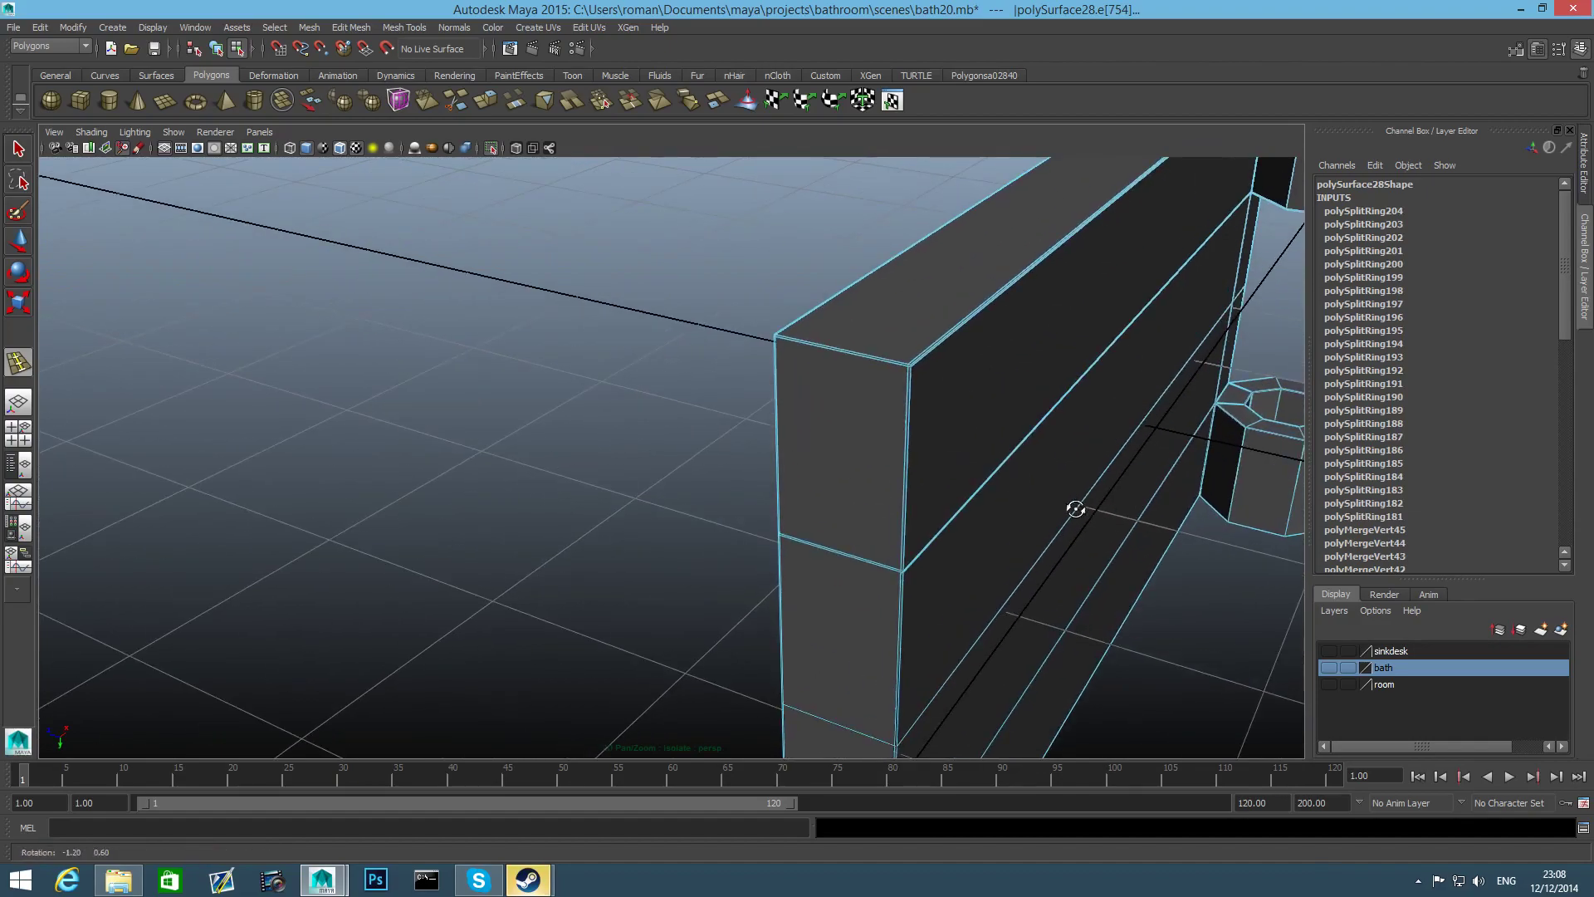
{"action": "left_click_drag", "start_coordinate": [1082, 506], "coordinate": [932, 491], "text": "alt"}
{"action": "scroll", "coordinate": [932, 491], "scroll_direction": "up", "scroll_amount": 5}
{"action": "left_click_drag", "start_coordinate": [836, 243], "coordinate": [1025, 345]}
Preview the hinge half smoothed, inspect its slab and pipe sections, and return to the unsmoothed display
{"action": "key", "text": "3"}
{"action": "scroll", "coordinate": [1014, 382], "scroll_direction": "down", "scroll_amount": 5}
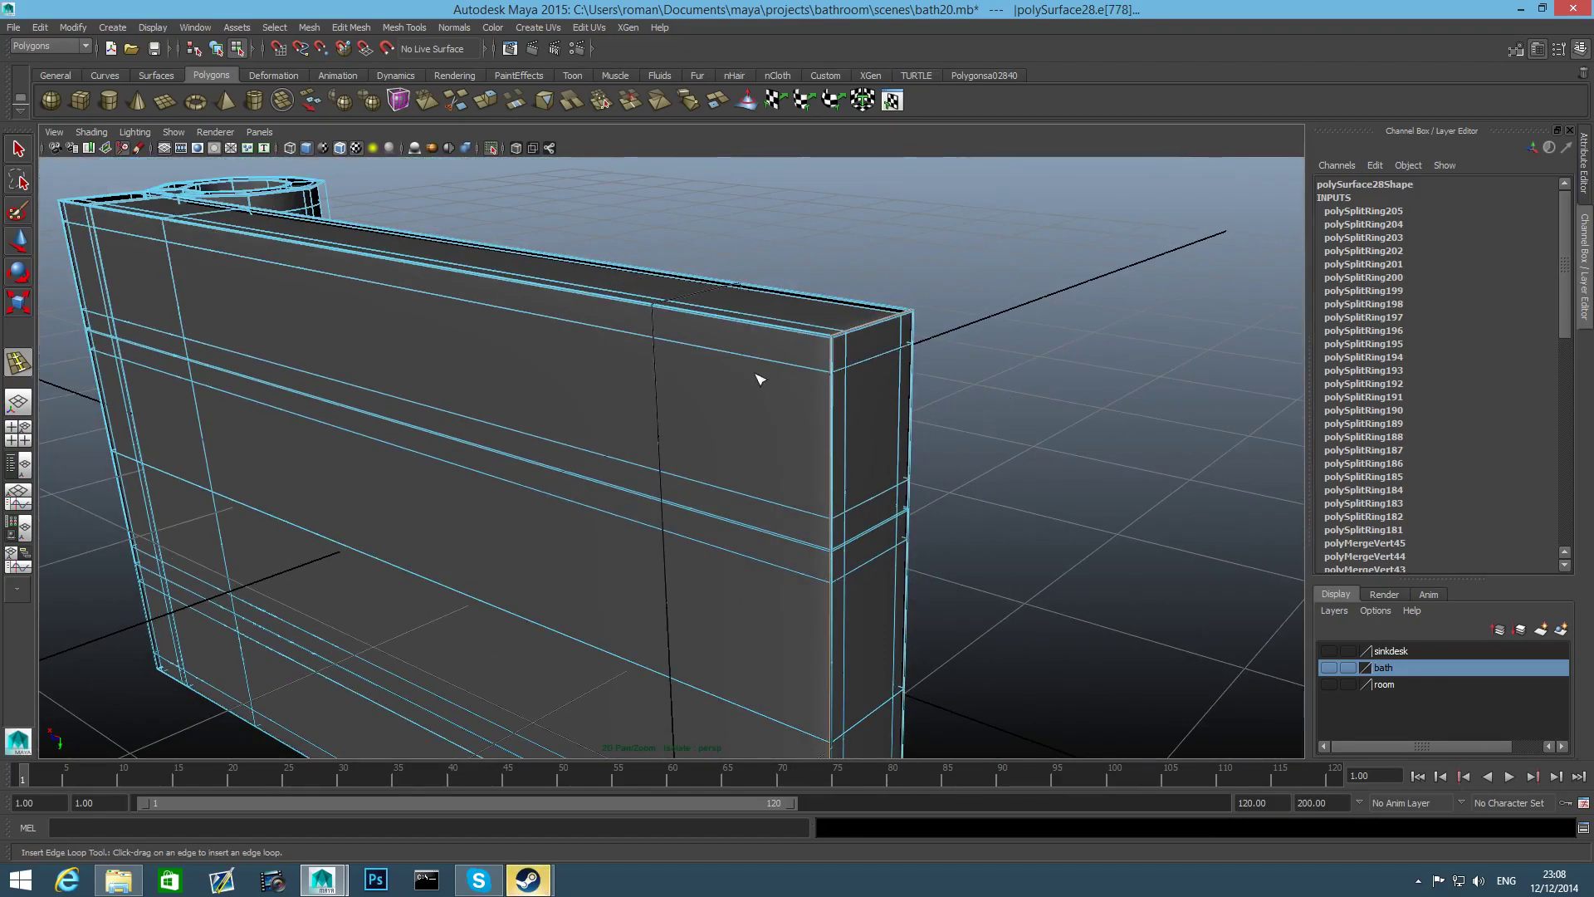
{"action": "left_click_drag", "start_coordinate": [764, 377], "coordinate": [502, 349], "text": "alt"}
{"action": "middle_click_drag", "start_coordinate": [501, 349], "coordinate": [279, 450], "text": "alt"}
{"action": "scroll", "coordinate": [581, 541], "scroll_direction": "down", "scroll_amount": 3}
{"action": "left_click_drag", "start_coordinate": [581, 542], "coordinate": [723, 463], "text": "alt"}
{"action": "key", "text": "1"}
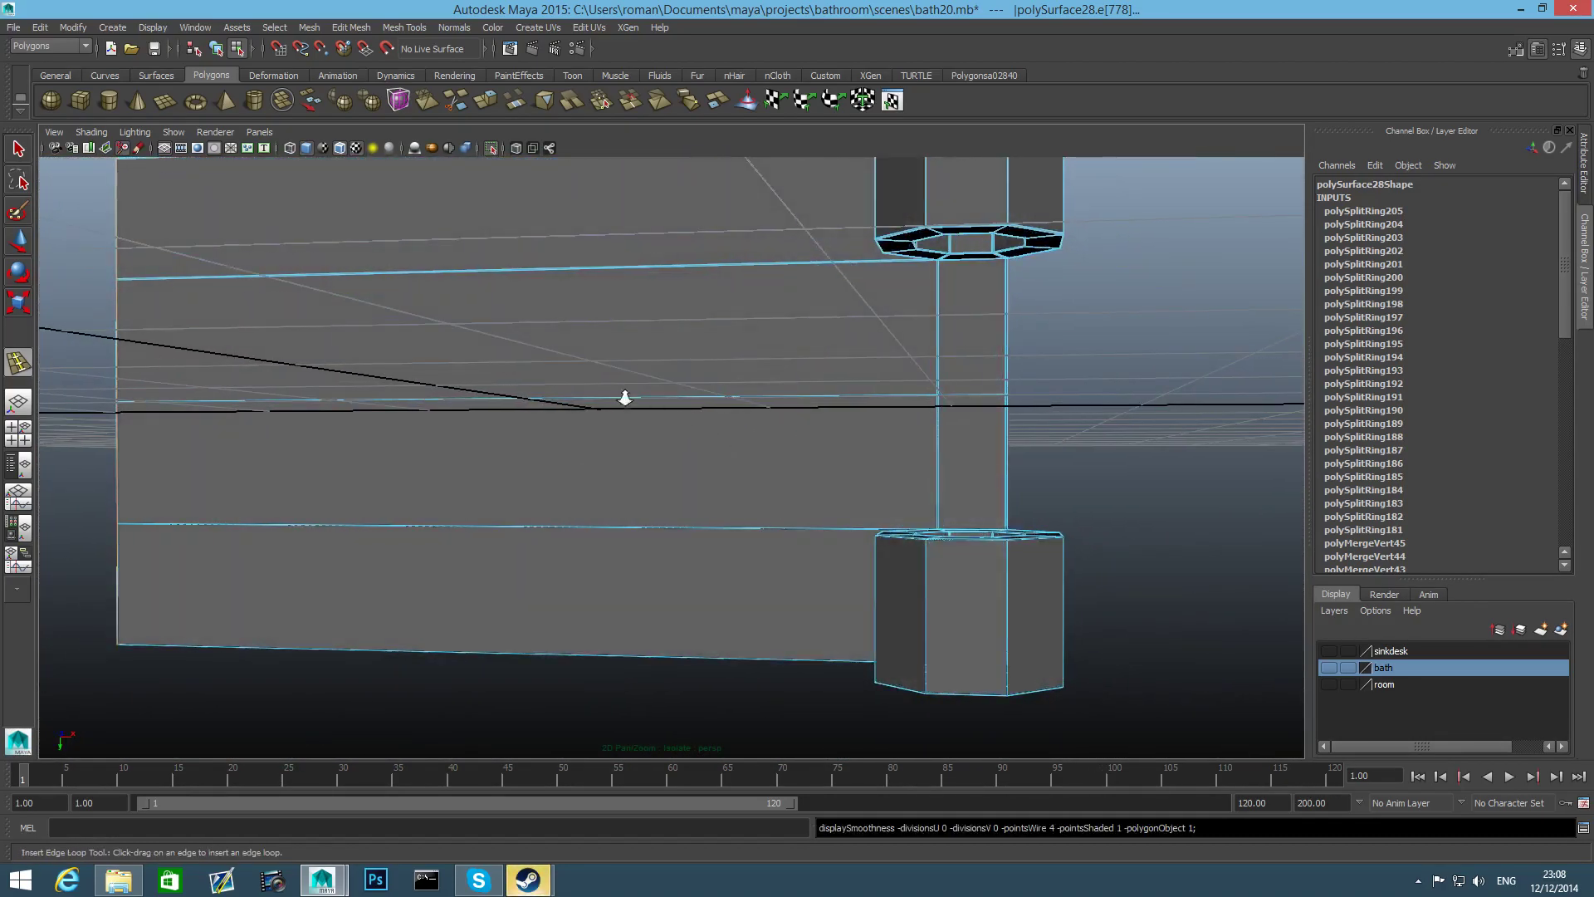
Duplicate the slab's mid-height edge loop, offsetting the copies toward the ends of the gap between the pipe sections, and return to object selection
{"action": "right_click_drag", "start_coordinate": [626, 402], "coordinate": [1002, 494], "text": "alt"}
{"action": "middle_click_drag", "start_coordinate": [1002, 494], "coordinate": [842, 566], "text": "alt"}
{"action": "middle_click_drag", "start_coordinate": [934, 498], "coordinate": [843, 544], "text": "alt"}
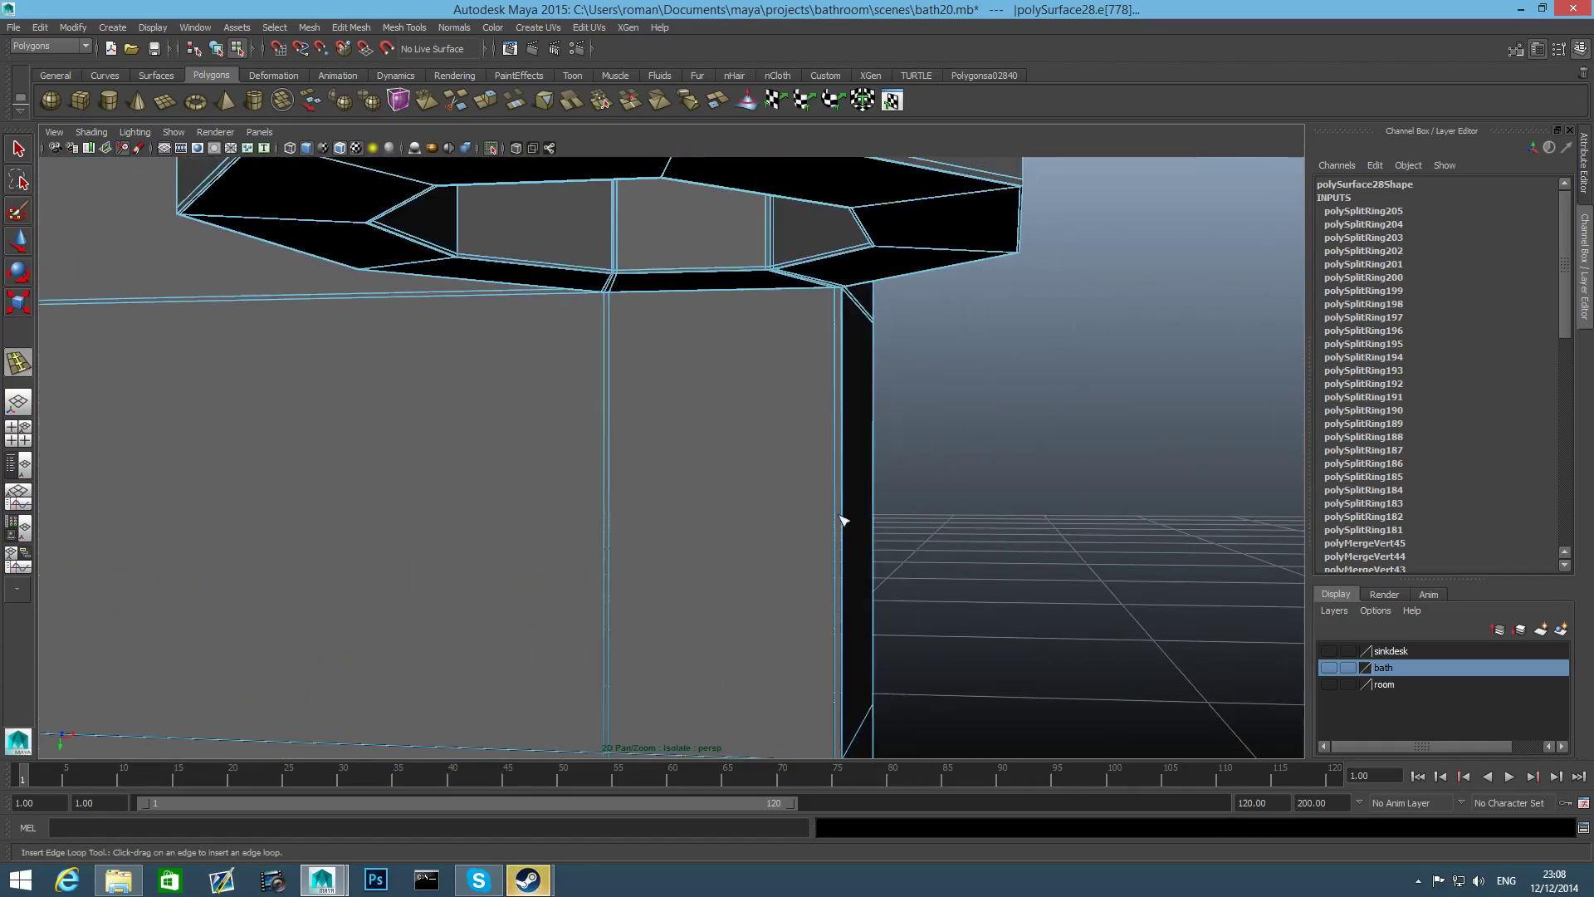
{"action": "left_click_drag", "start_coordinate": [899, 419], "coordinate": [858, 498], "text": "alt"}
{"action": "middle_click_drag", "start_coordinate": [857, 498], "coordinate": [934, 384], "text": "alt"}
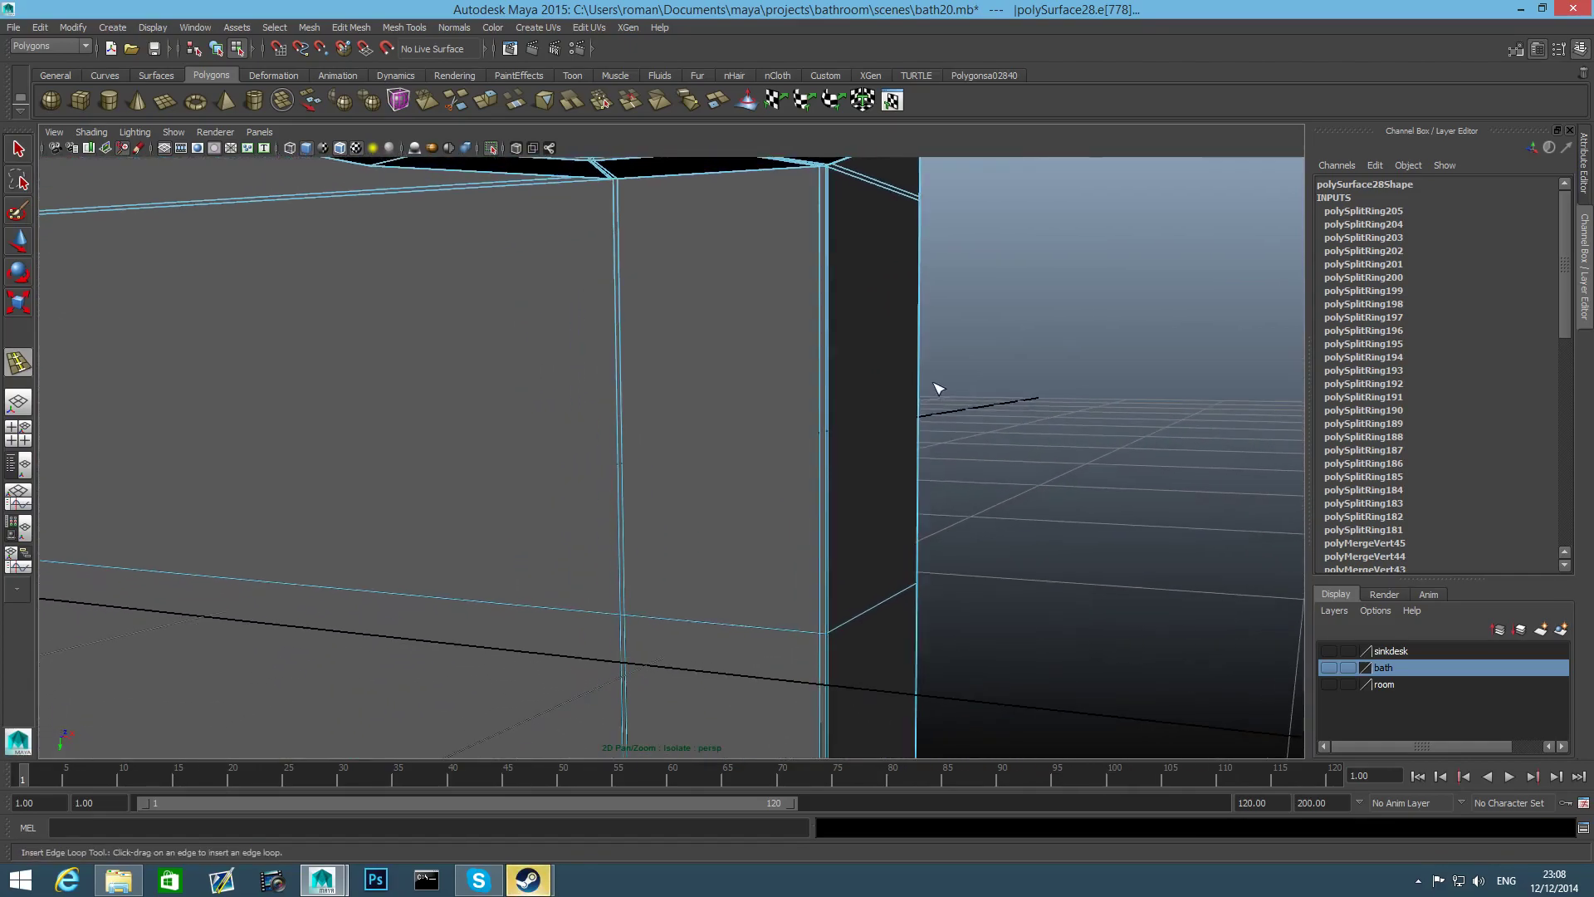
{"action": "right_click_drag", "start_coordinate": [799, 570], "coordinate": [778, 638], "text": "shift"}
{"action": "left_click_drag", "start_coordinate": [779, 637], "coordinate": [618, 621]}
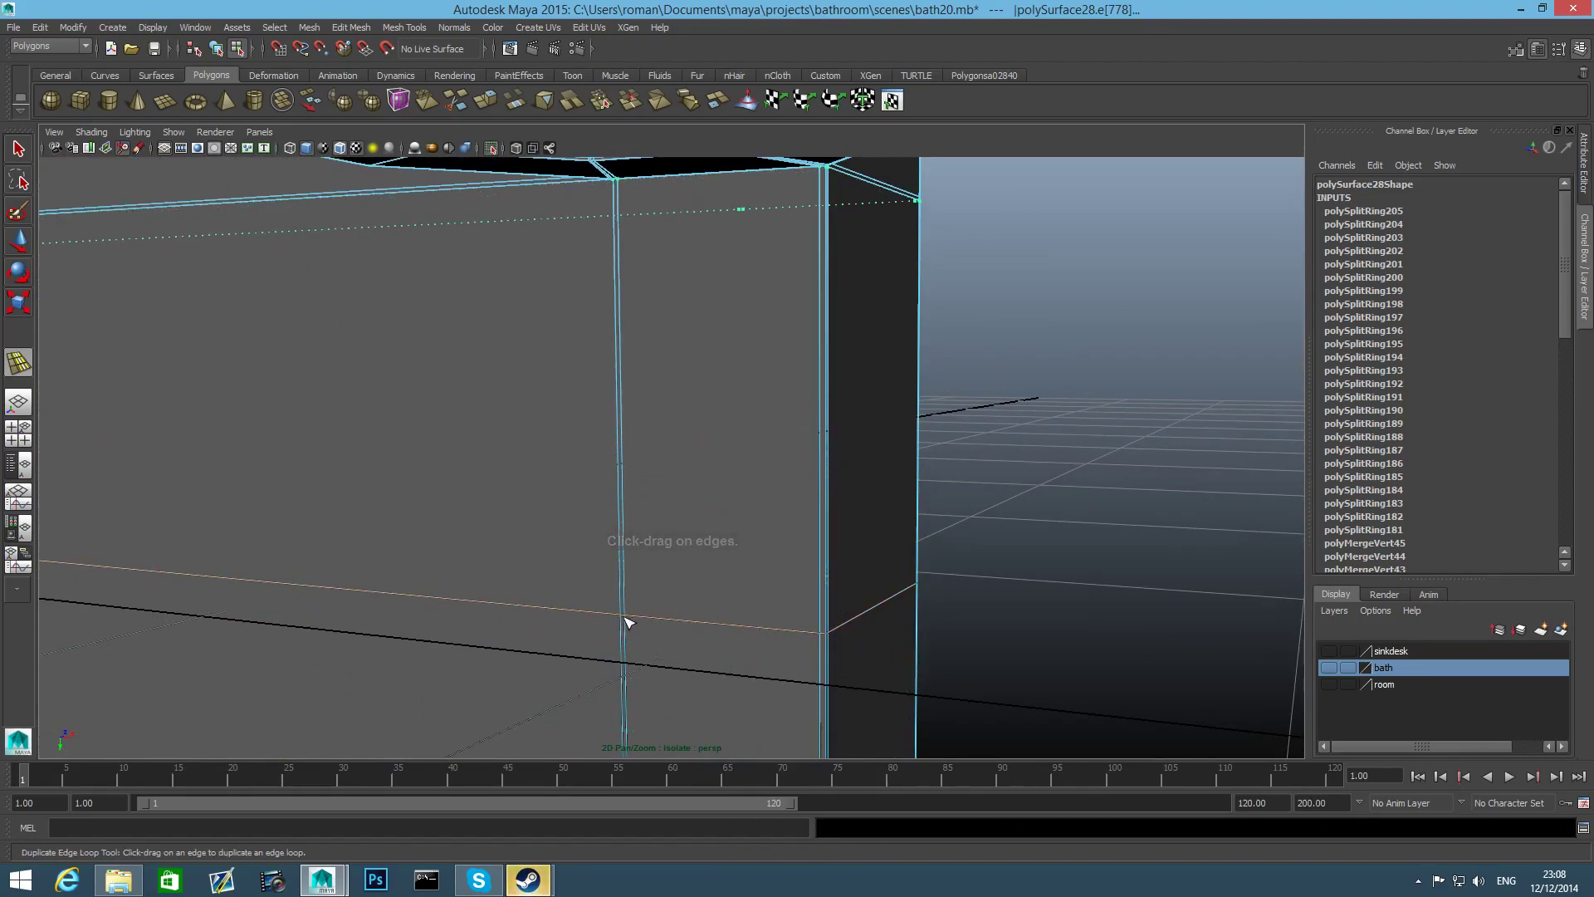
{"action": "left_click_drag", "start_coordinate": [629, 623], "coordinate": [631, 621]}
{"action": "scroll", "coordinate": [637, 334], "scroll_direction": "down", "scroll_amount": 6}
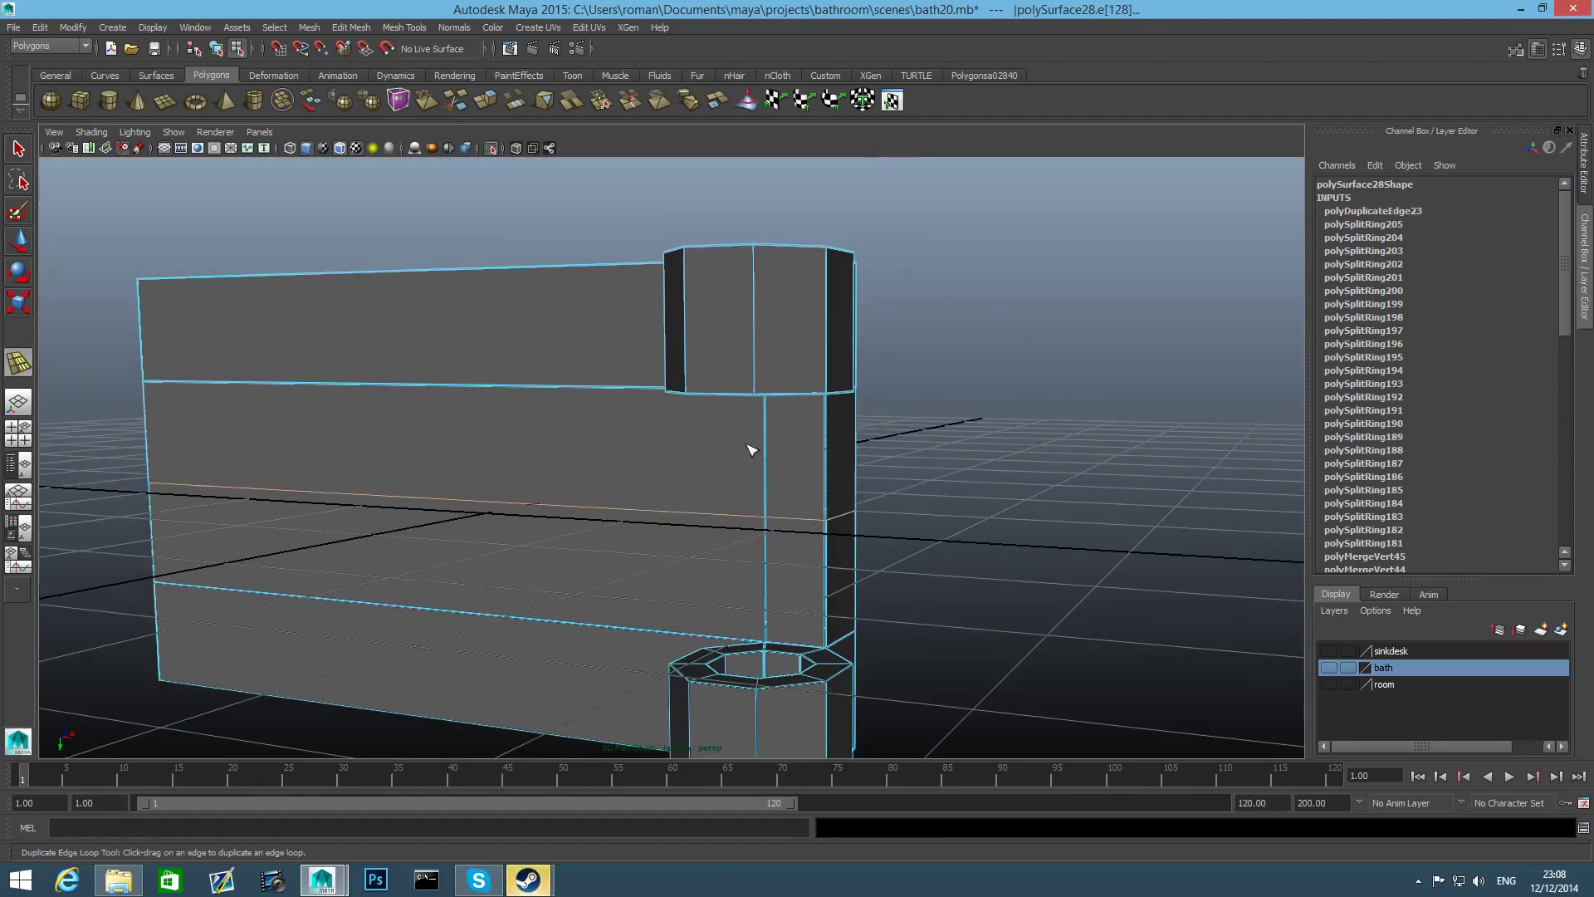
{"action": "key", "text": "F8"}
{"action": "key", "text": "q"}
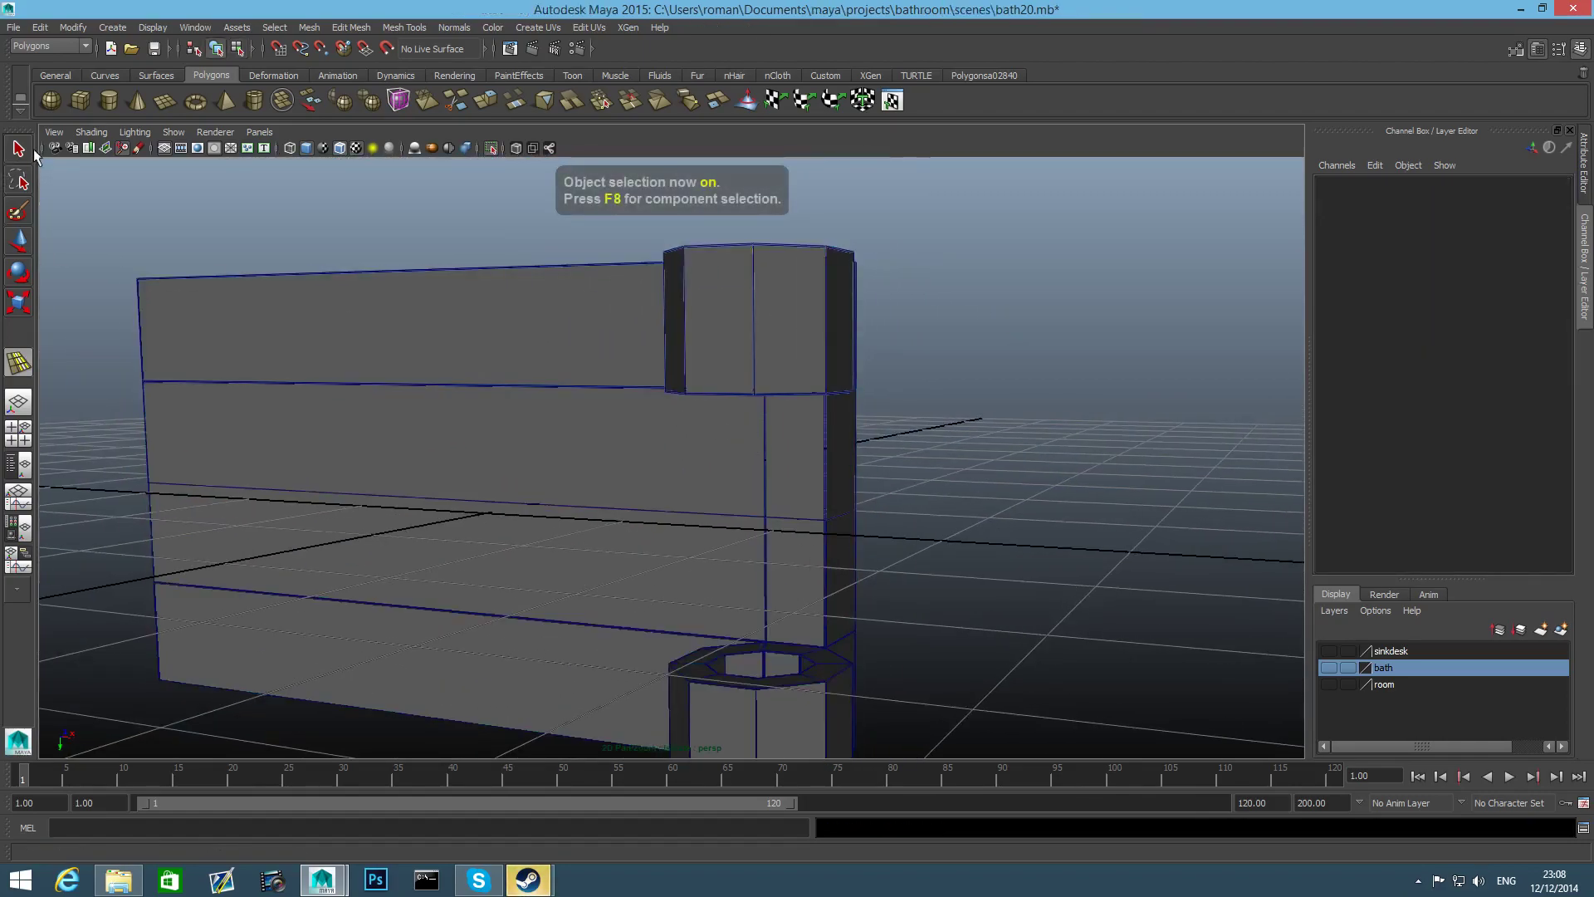
Leave isolation to show the whole hinge, select the hinge pin and turn off its smooth display
{"action": "left_click", "coordinate": [1018, 492]}
{"action": "left_click_drag", "start_coordinate": [1018, 491], "coordinate": [984, 631], "text": "alt"}
{"action": "left_click", "coordinate": [496, 152]}
{"action": "mouse_move", "coordinate": [864, 538]}
{"action": "left_mouse_down", "text": "alt"}
{"action": "mouse_move", "coordinate": [864, 451]}
{"action": "mouse_move", "coordinate": [883, 466]}
{"action": "mouse_move", "coordinate": [939, 437]}
{"action": "mouse_move", "coordinate": [941, 492]}
{"action": "mouse_move", "coordinate": [847, 470]}
{"action": "mouse_move", "coordinate": [878, 560]}
{"action": "left_mouse_up", "text": "alt"}
{"action": "left_click", "coordinate": [840, 646]}
{"action": "key", "text": "1"}
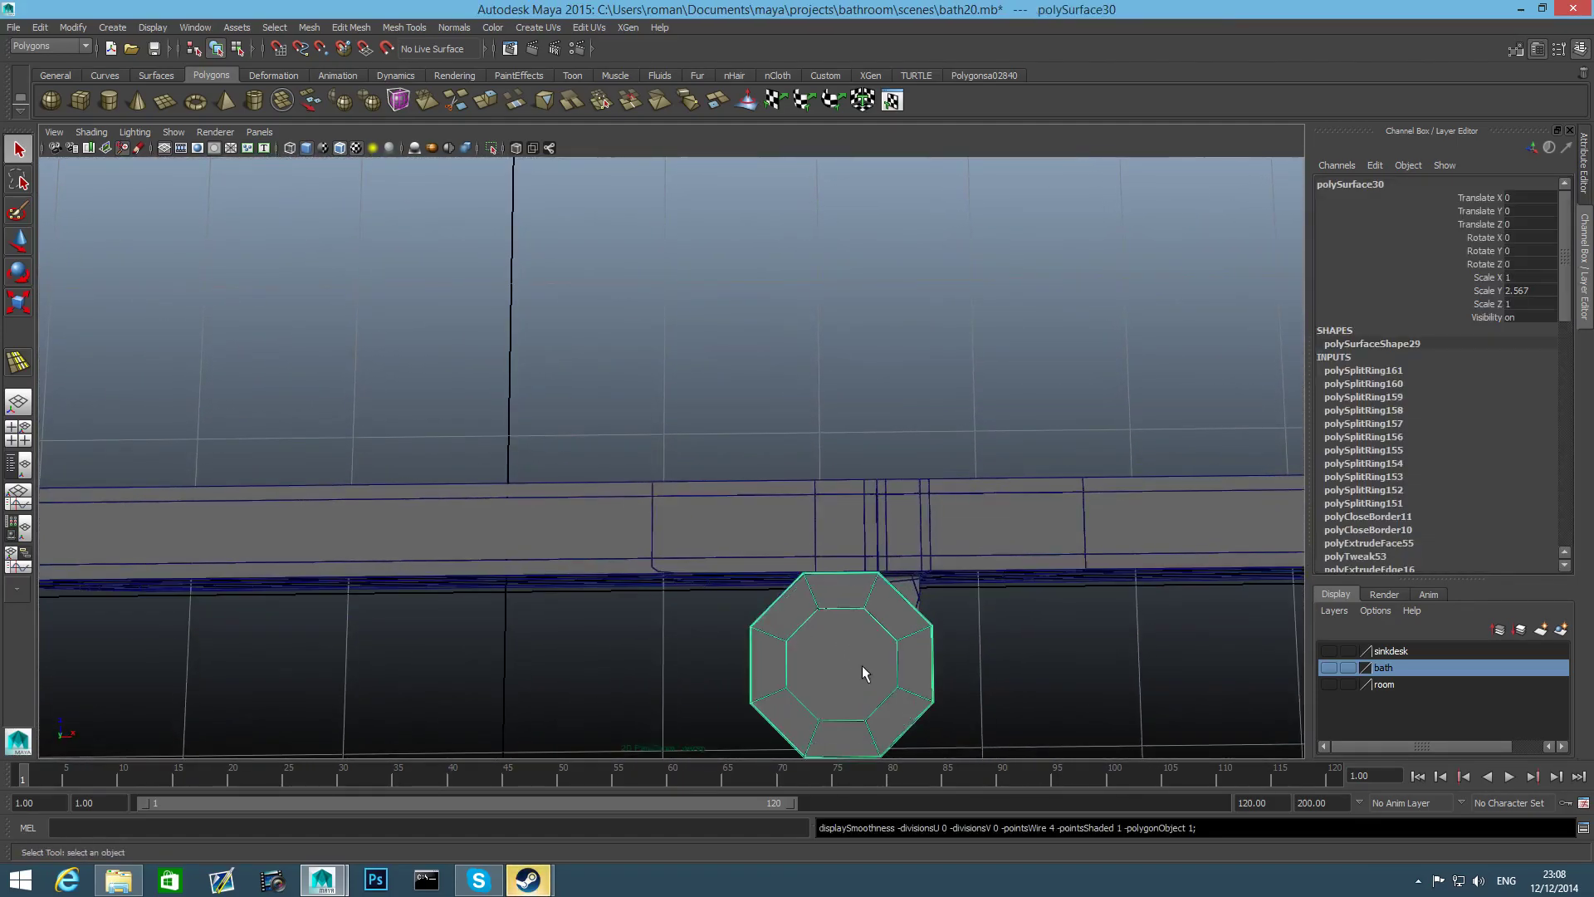
Poke the central faces on both end caps of the hinge pin and return to object selection
{"action": "middle_click_drag", "start_coordinate": [862, 665], "coordinate": [839, 602], "text": "alt"}
{"action": "right_click", "coordinate": [834, 584]}
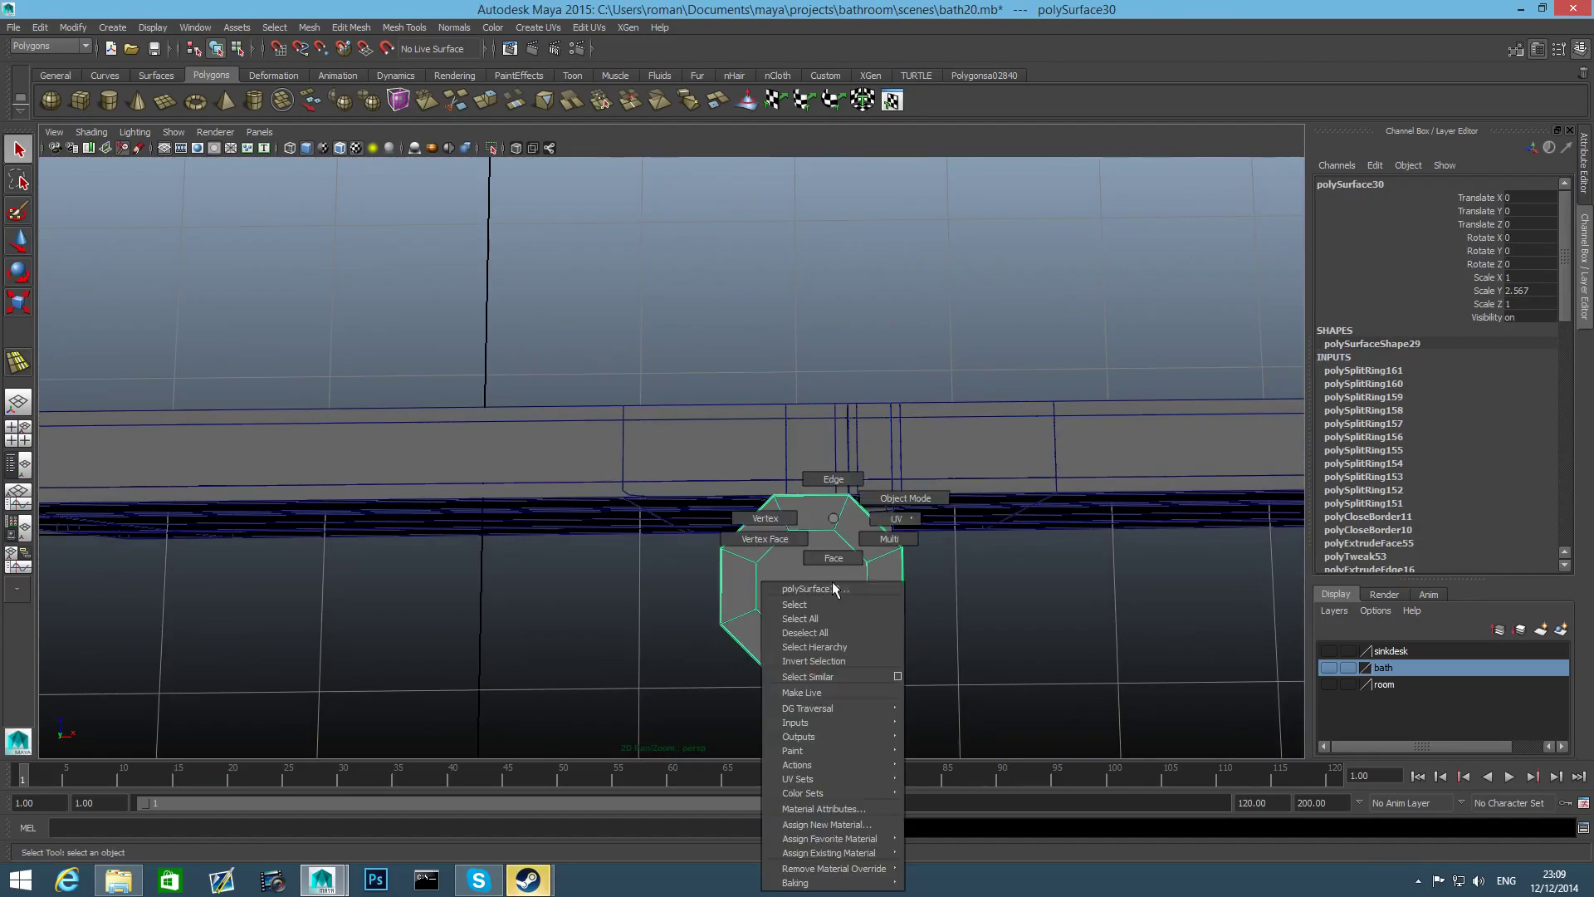
{"action": "left_click", "coordinate": [838, 558]}
{"action": "left_click", "coordinate": [827, 573]}
{"action": "left_click_drag", "start_coordinate": [827, 573], "coordinate": [855, 361], "text": "alt"}
{"action": "left_click", "coordinate": [840, 282], "text": "shift"}
{"action": "left_click_drag", "start_coordinate": [837, 304], "coordinate": [849, 590], "text": "alt"}
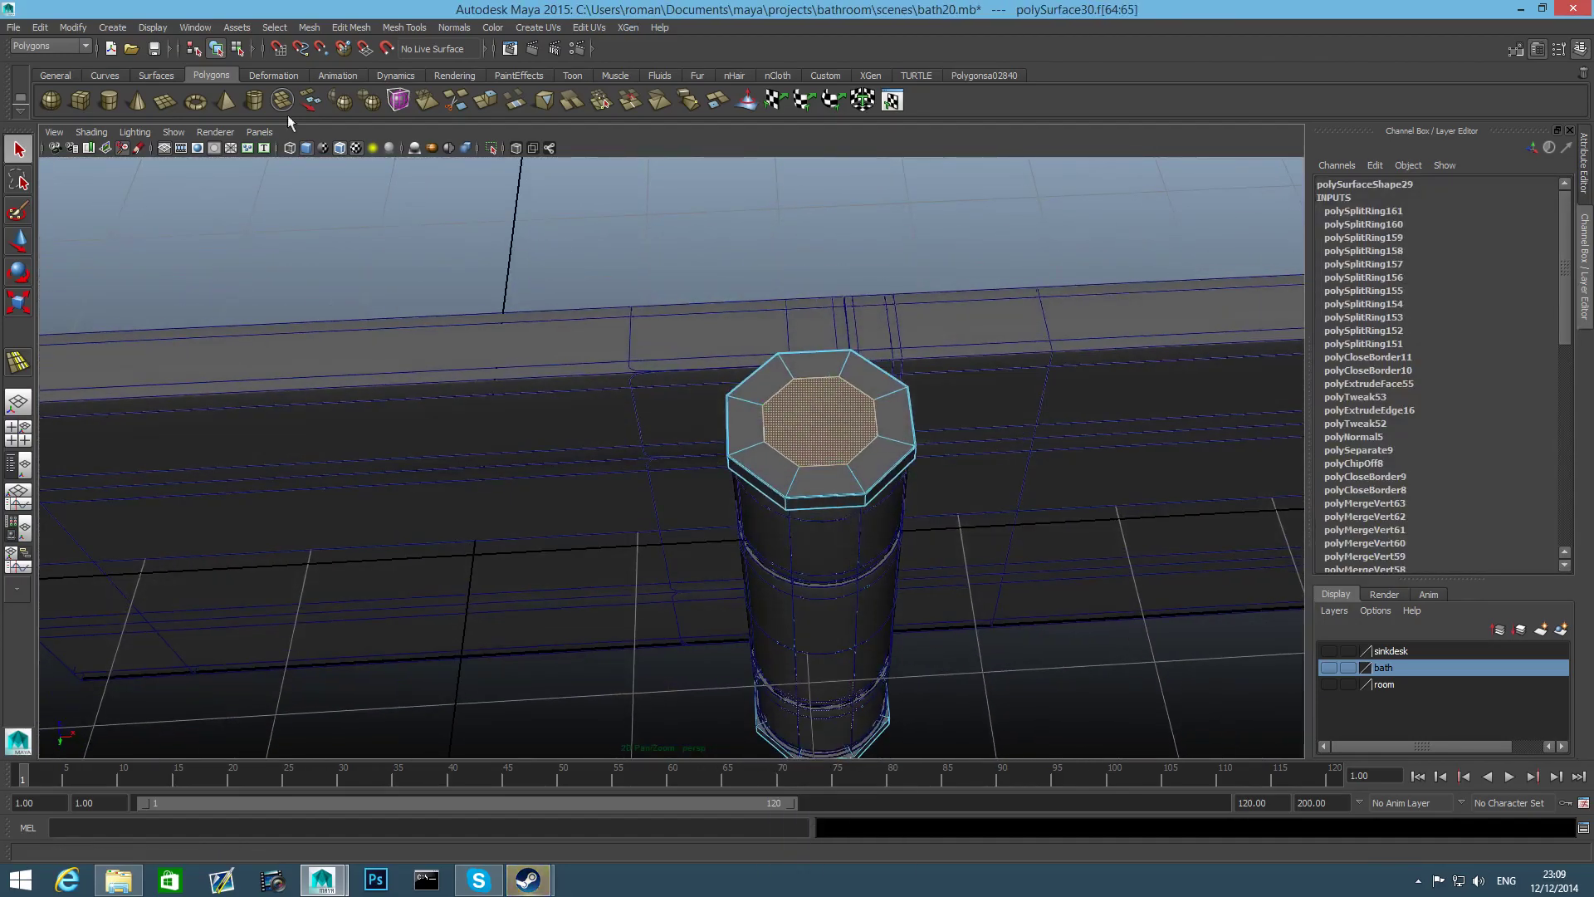
{"action": "left_click", "coordinate": [307, 28]}
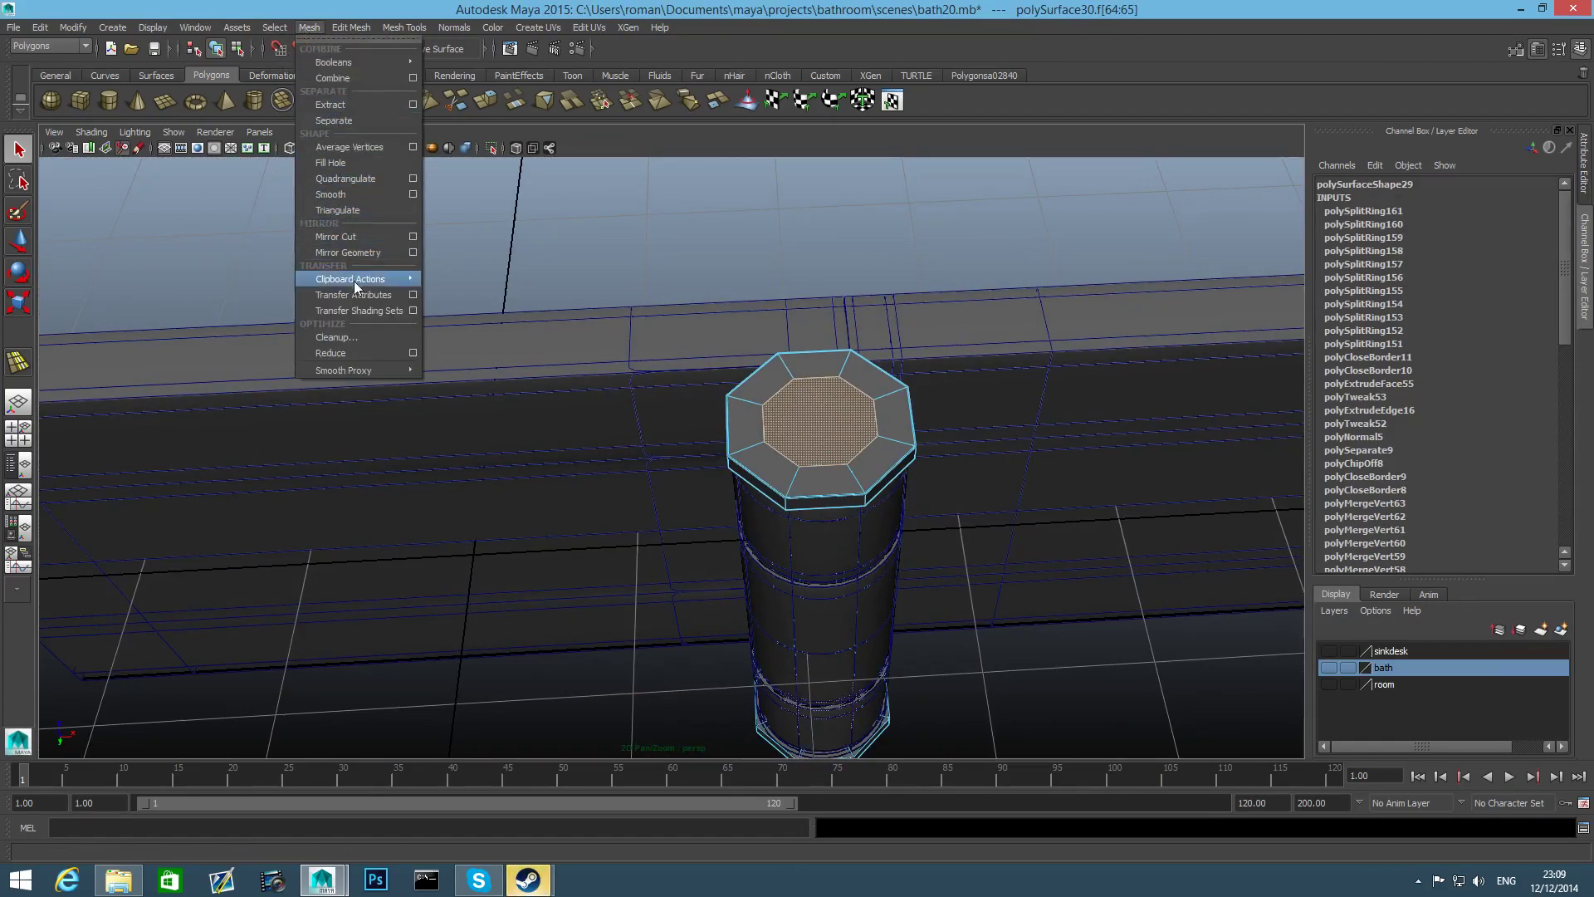
{"action": "mouse_move", "coordinate": [351, 27]}
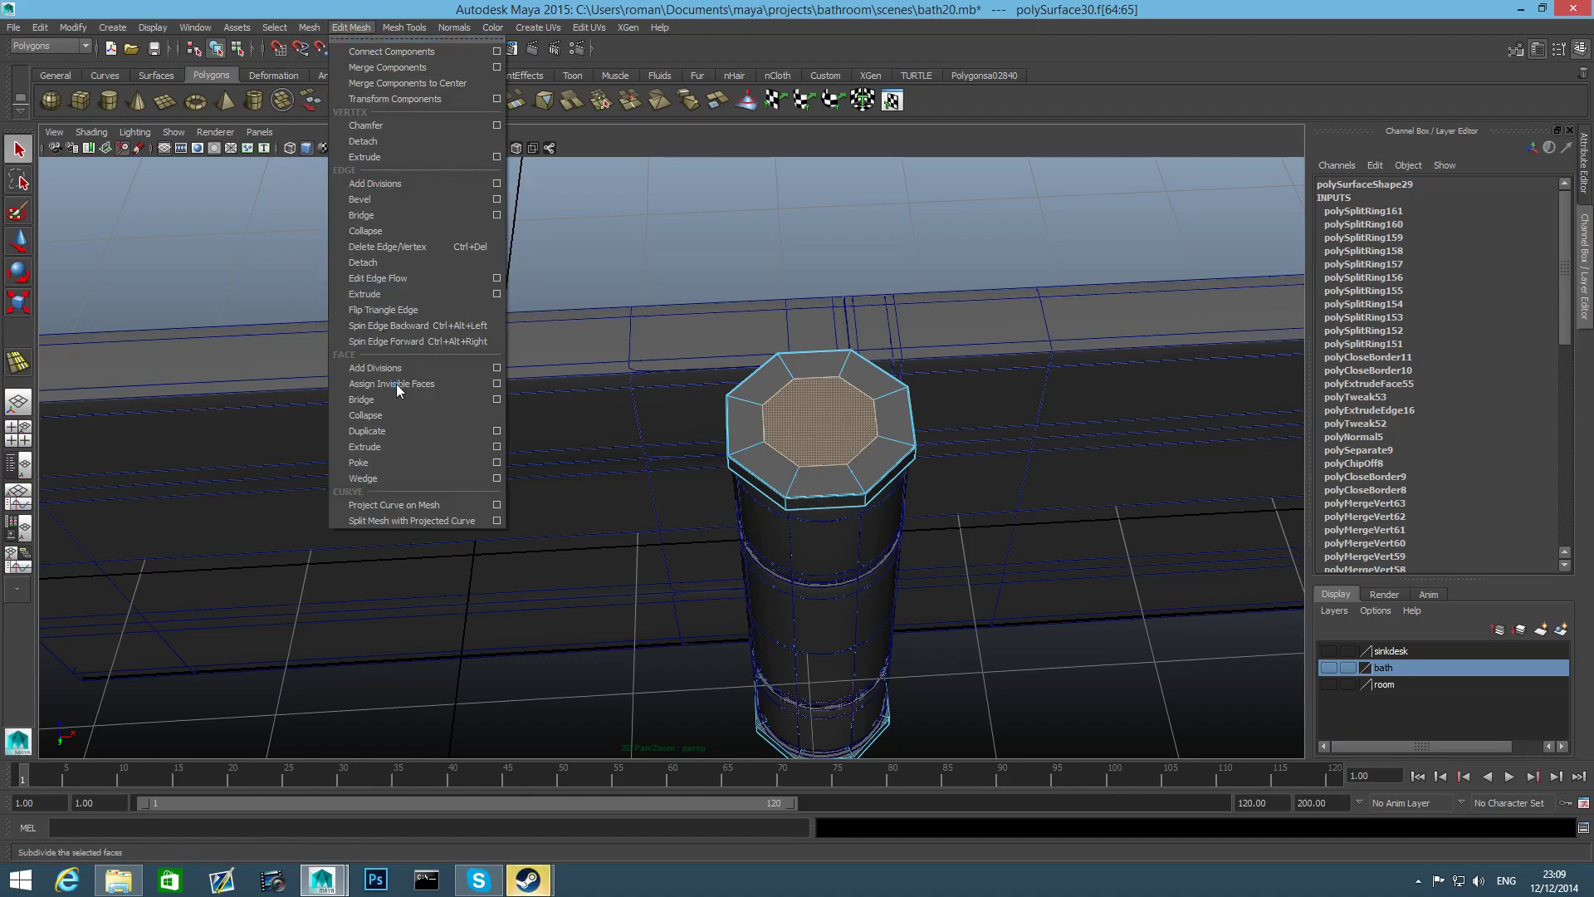
{"action": "left_click", "coordinate": [397, 462]}
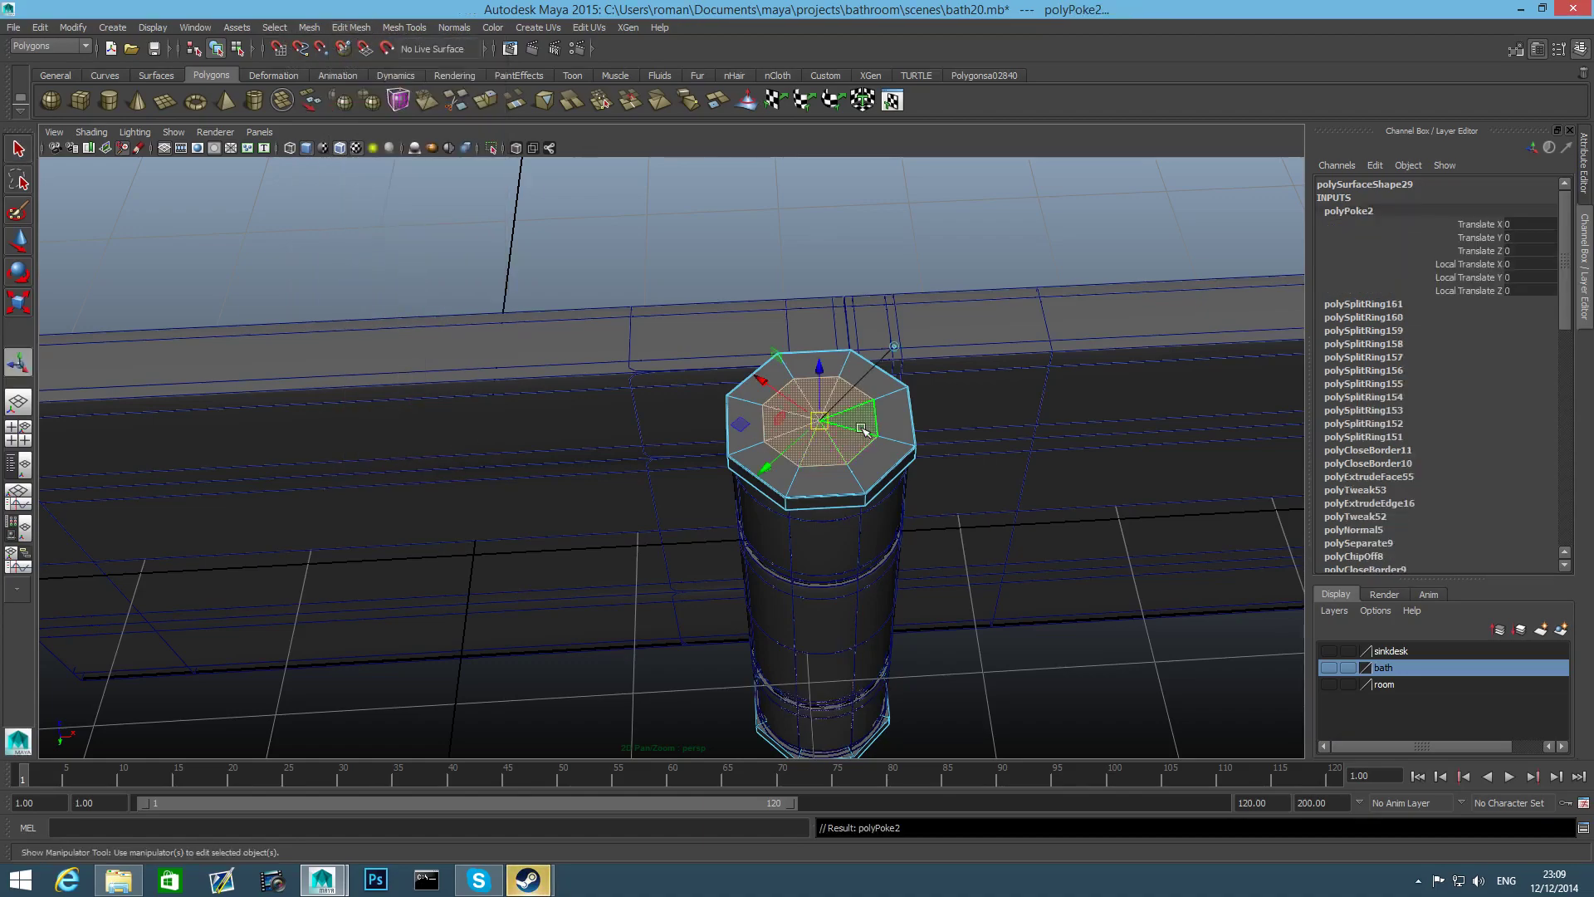
{"action": "key", "text": "F8"}
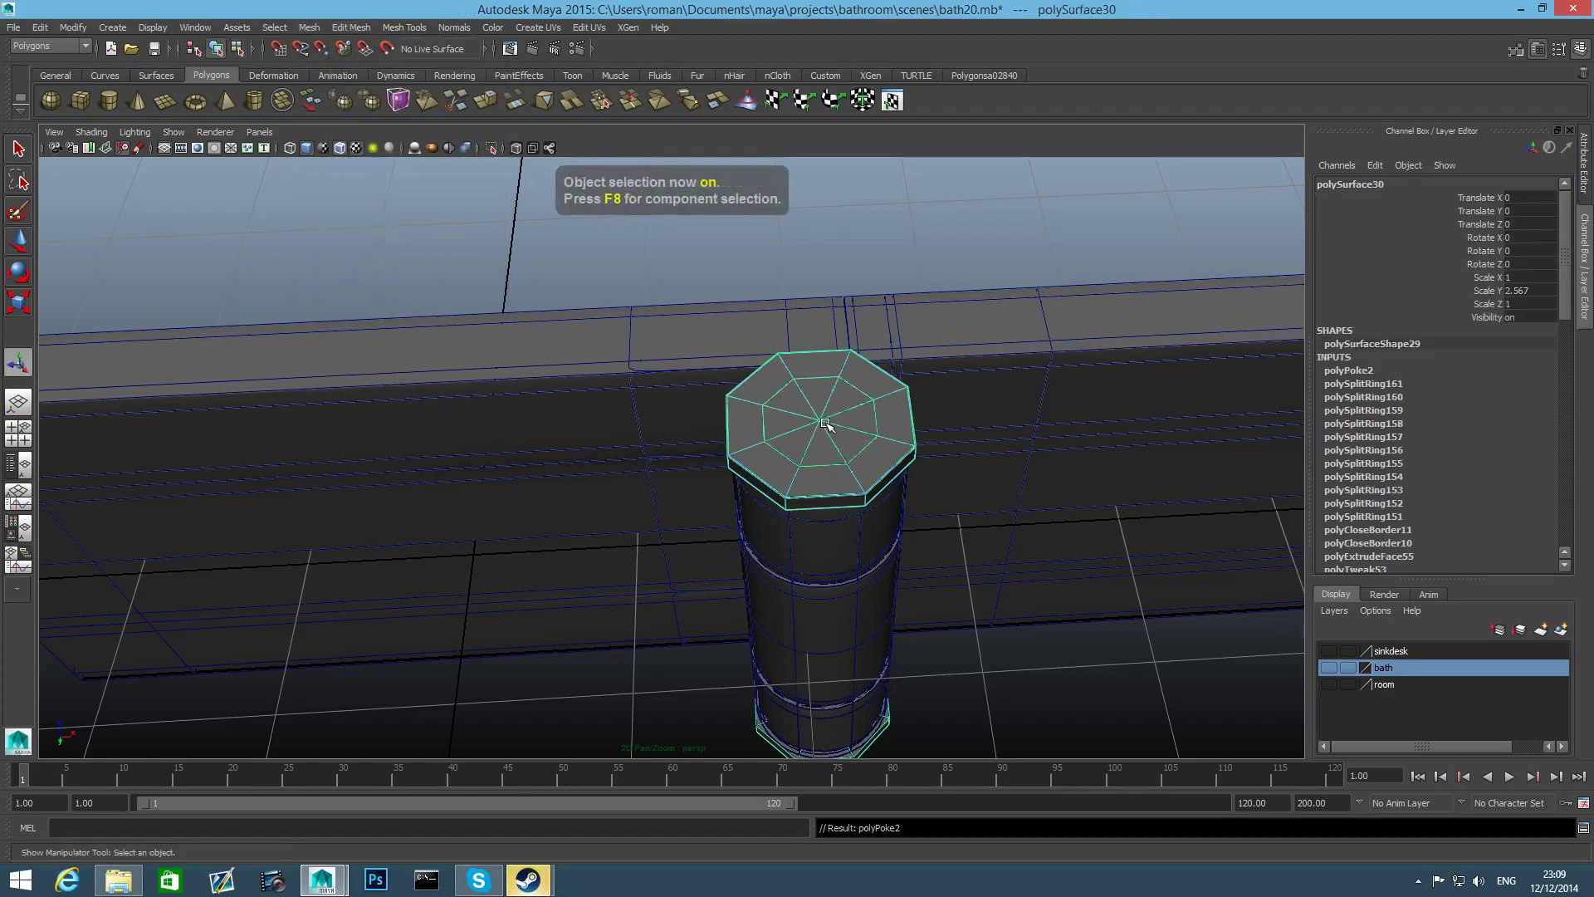
Select the left hinge half and center its pivot
{"action": "left_click_drag", "start_coordinate": [836, 506], "coordinate": [712, 387], "text": "alt"}
{"action": "left_click", "coordinate": [712, 387]}
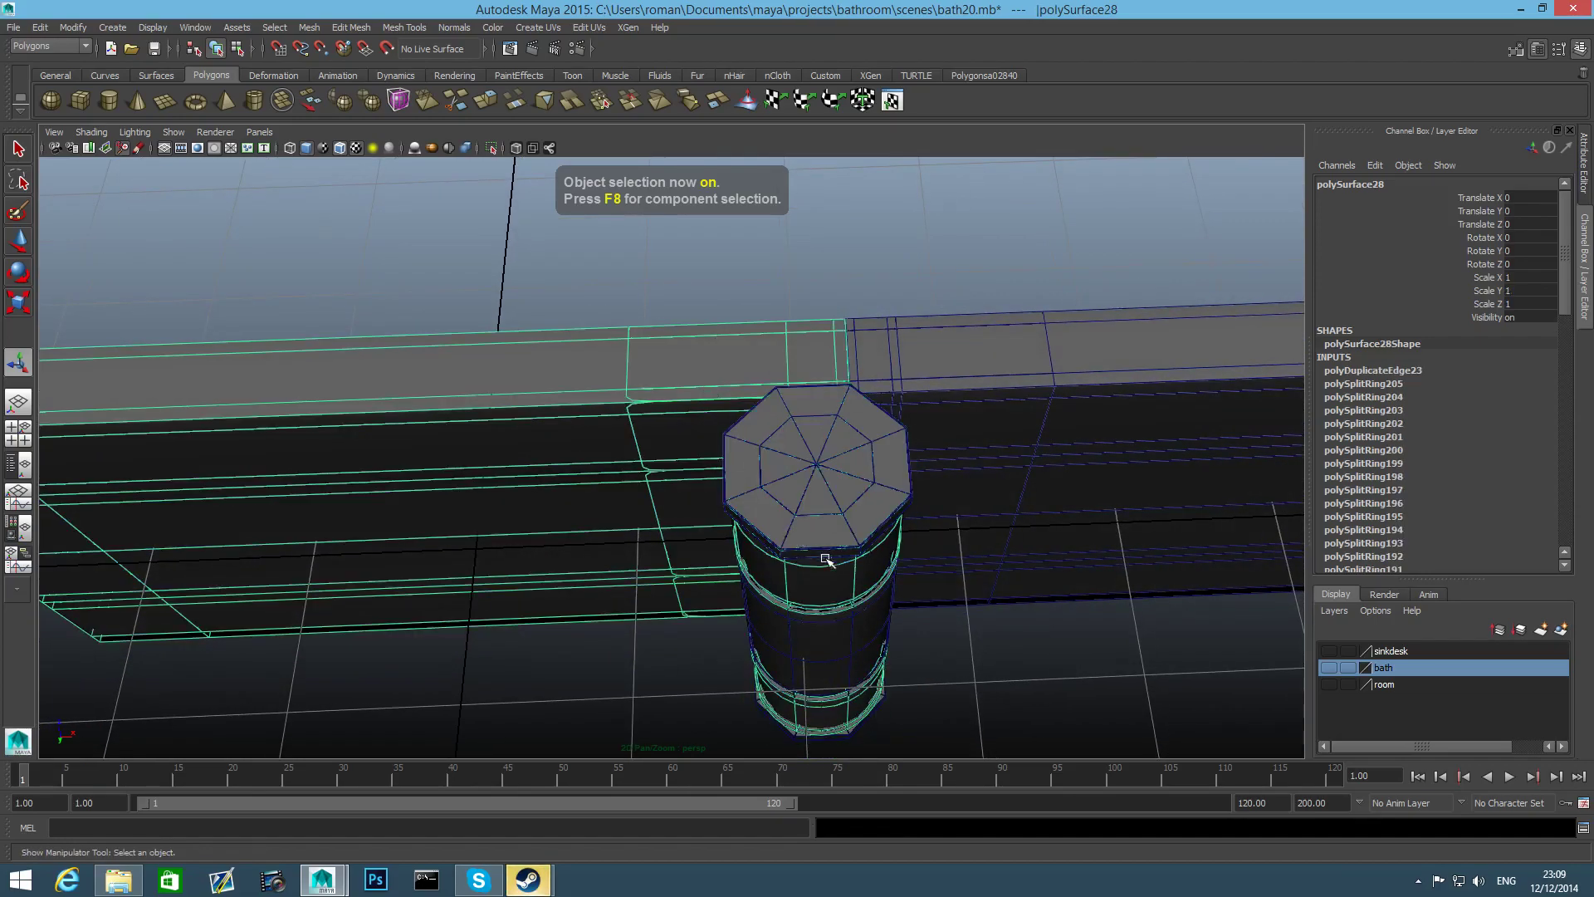
{"action": "left_click_drag", "start_coordinate": [828, 562], "coordinate": [819, 571], "text": "alt"}
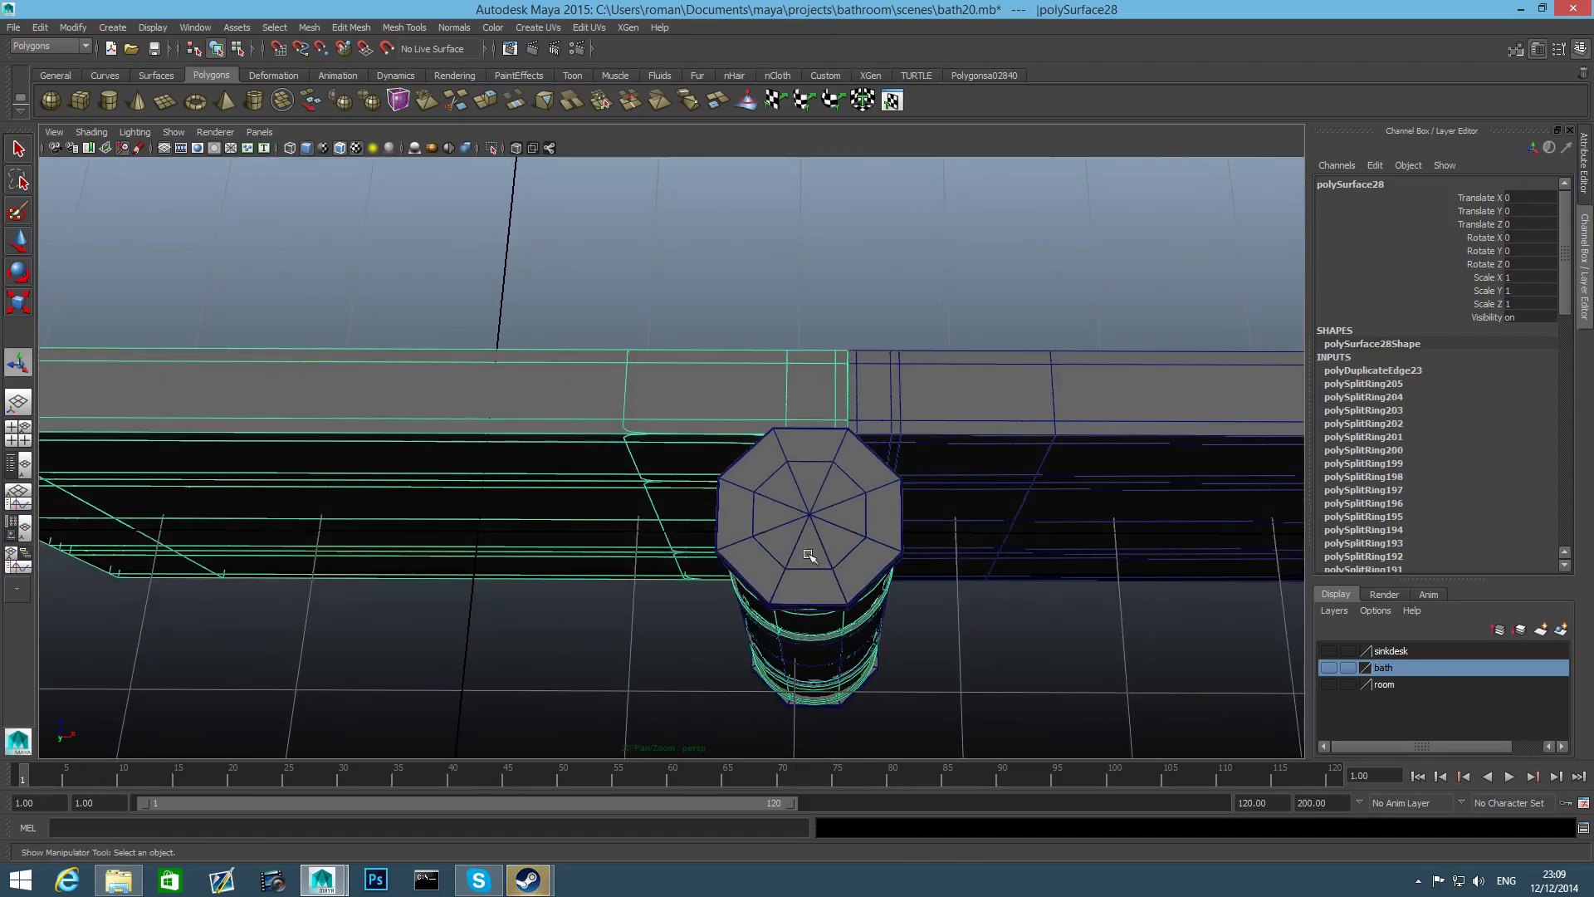
{"action": "scroll", "coordinate": [569, 505], "scroll_direction": "down", "scroll_amount": 3}
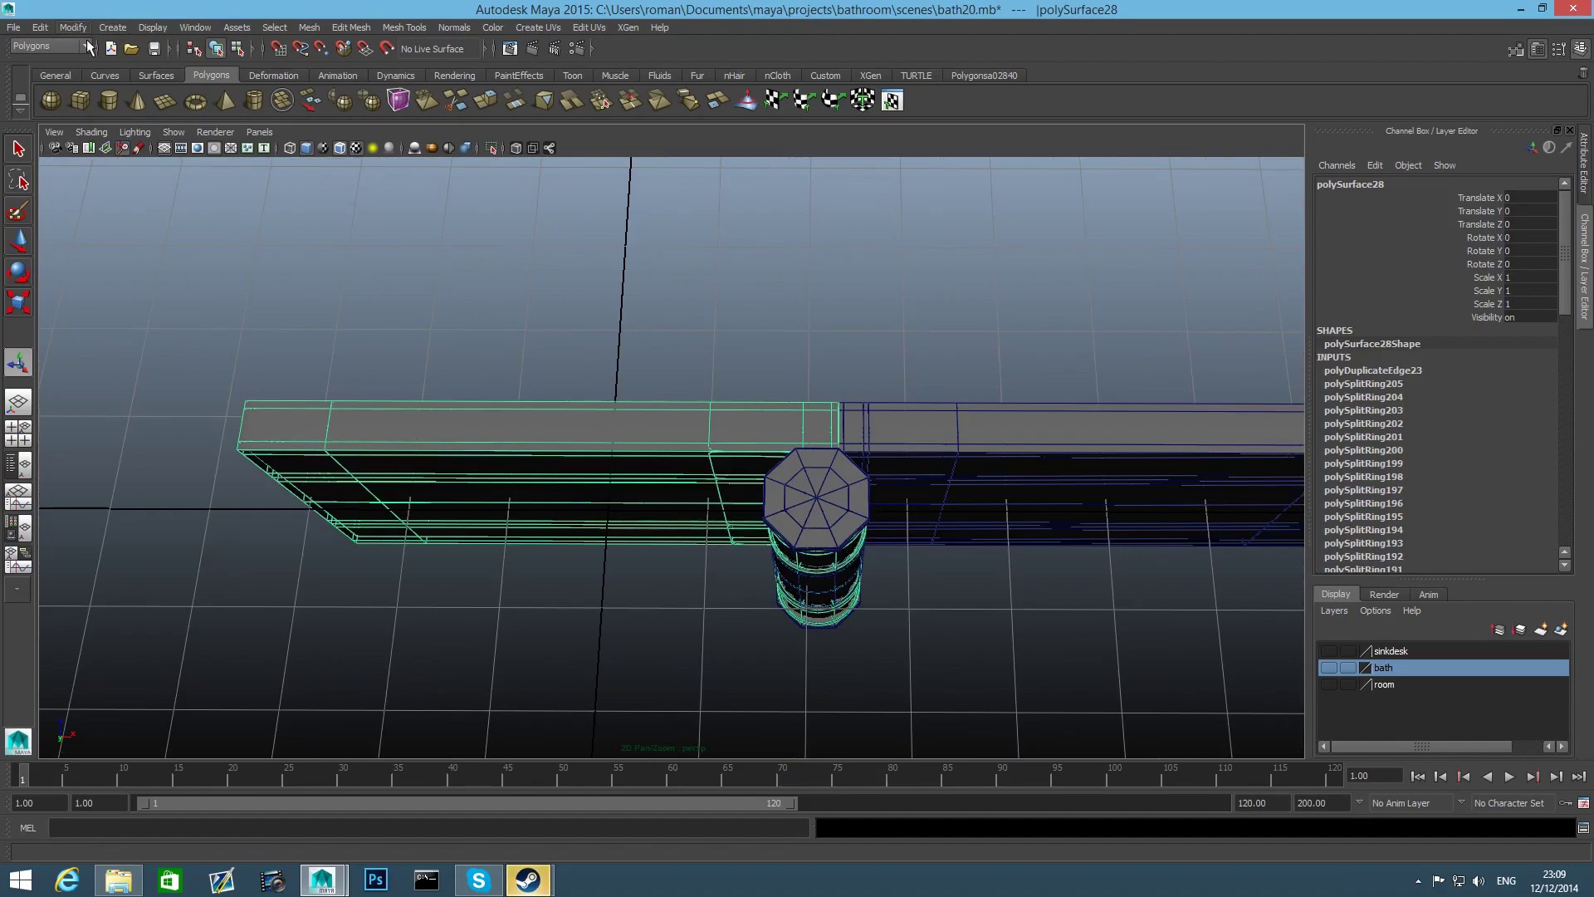
{"action": "left_click", "coordinate": [75, 32]}
{"action": "left_click", "coordinate": [131, 178]}
{"action": "mouse_move", "coordinate": [762, 461]}
{"action": "left_mouse_down", "text": "alt"}
{"action": "mouse_move", "coordinate": [770, 483]}
{"action": "mouse_move", "coordinate": [757, 467]}
{"action": "left_mouse_up", "text": "alt"}
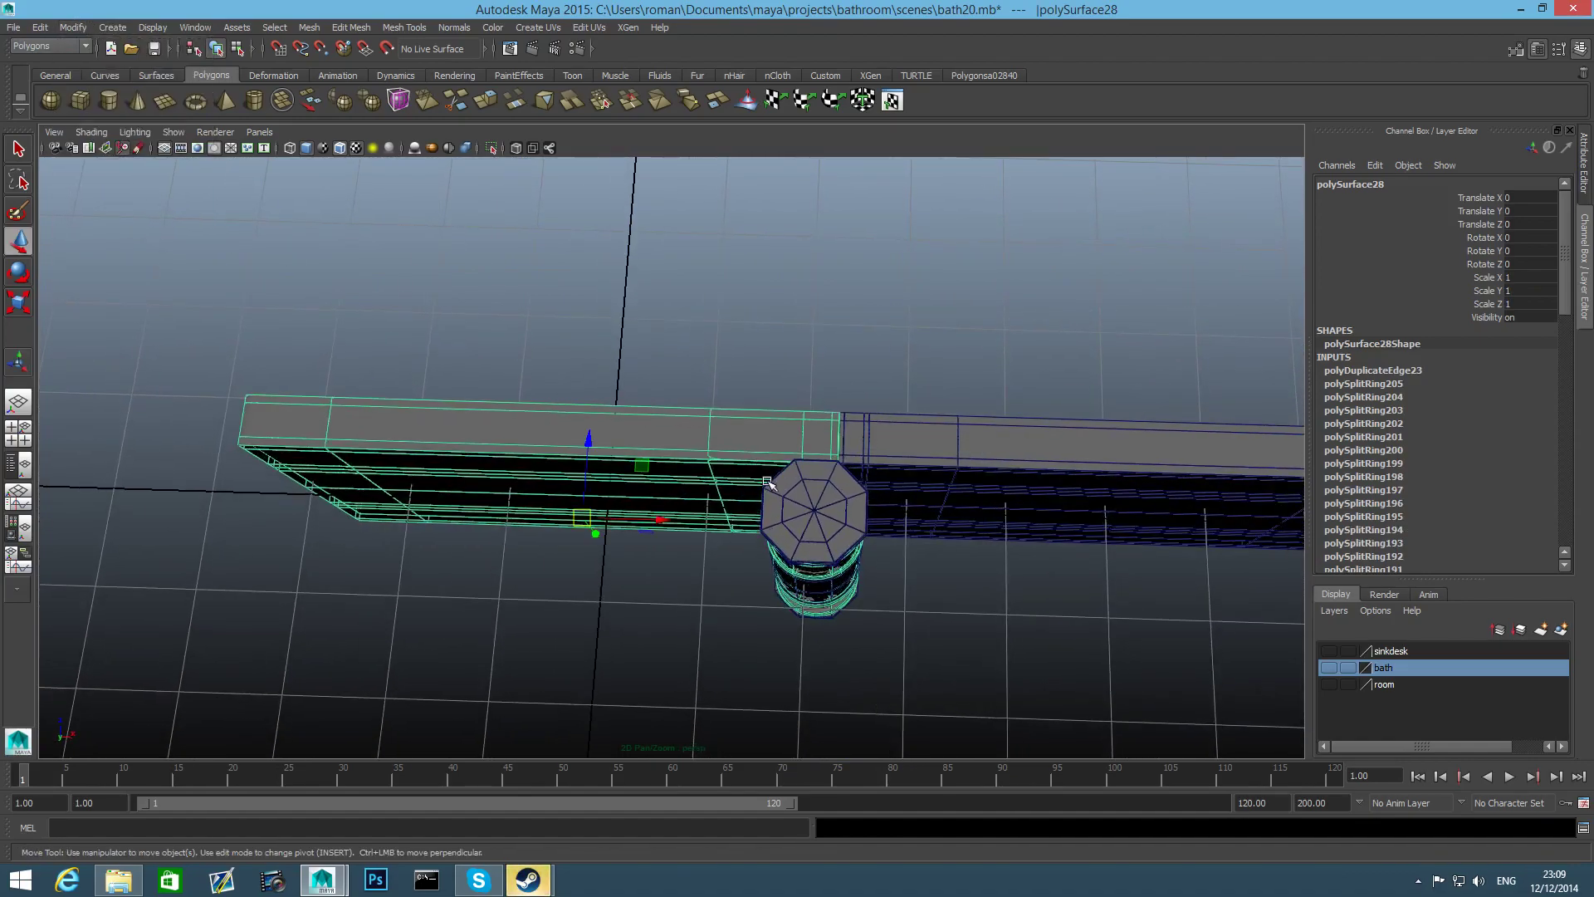
Try to snap the left hinge half's pivot onto the pin at mid-height
{"action": "left_click_drag", "start_coordinate": [757, 466], "coordinate": [614, 490], "text": "alt"}
{"action": "left_click_drag", "start_coordinate": [772, 494], "coordinate": [822, 500], "text": "alt"}
{"action": "key", "text": "Insert"}
{"action": "key", "text": "v"}
{"action": "key", "text": "Insert"}
{"action": "key", "text": "Insert"}
{"action": "key", "text": "v"}
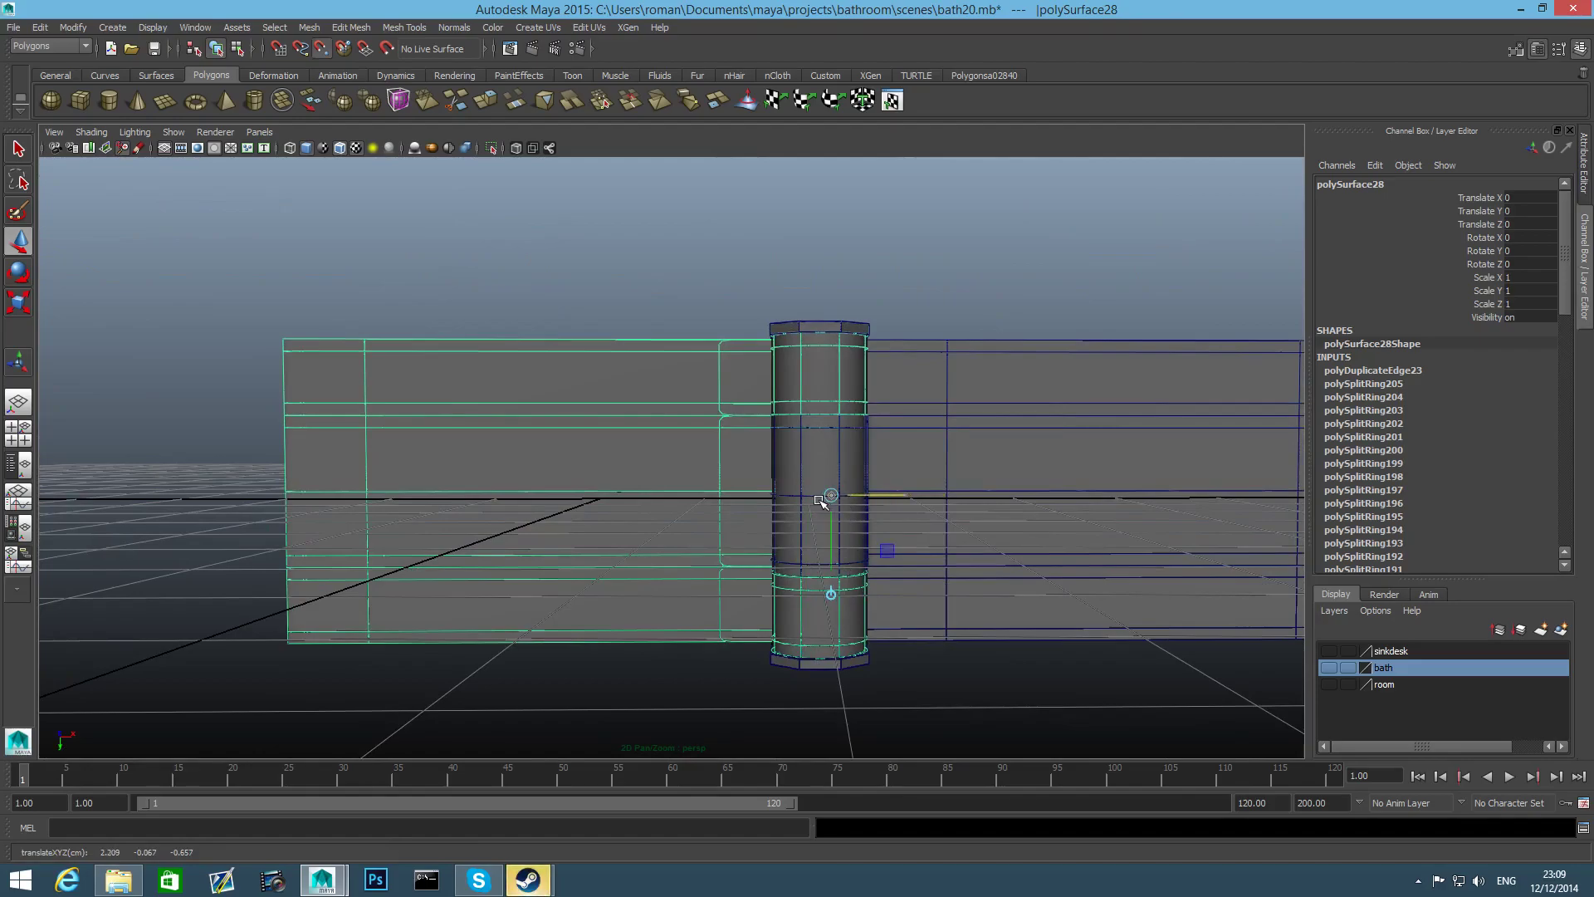
{"action": "key", "text": "Insert"}
{"action": "left_click_drag", "start_coordinate": [831, 502], "coordinate": [803, 543], "text": "alt"}
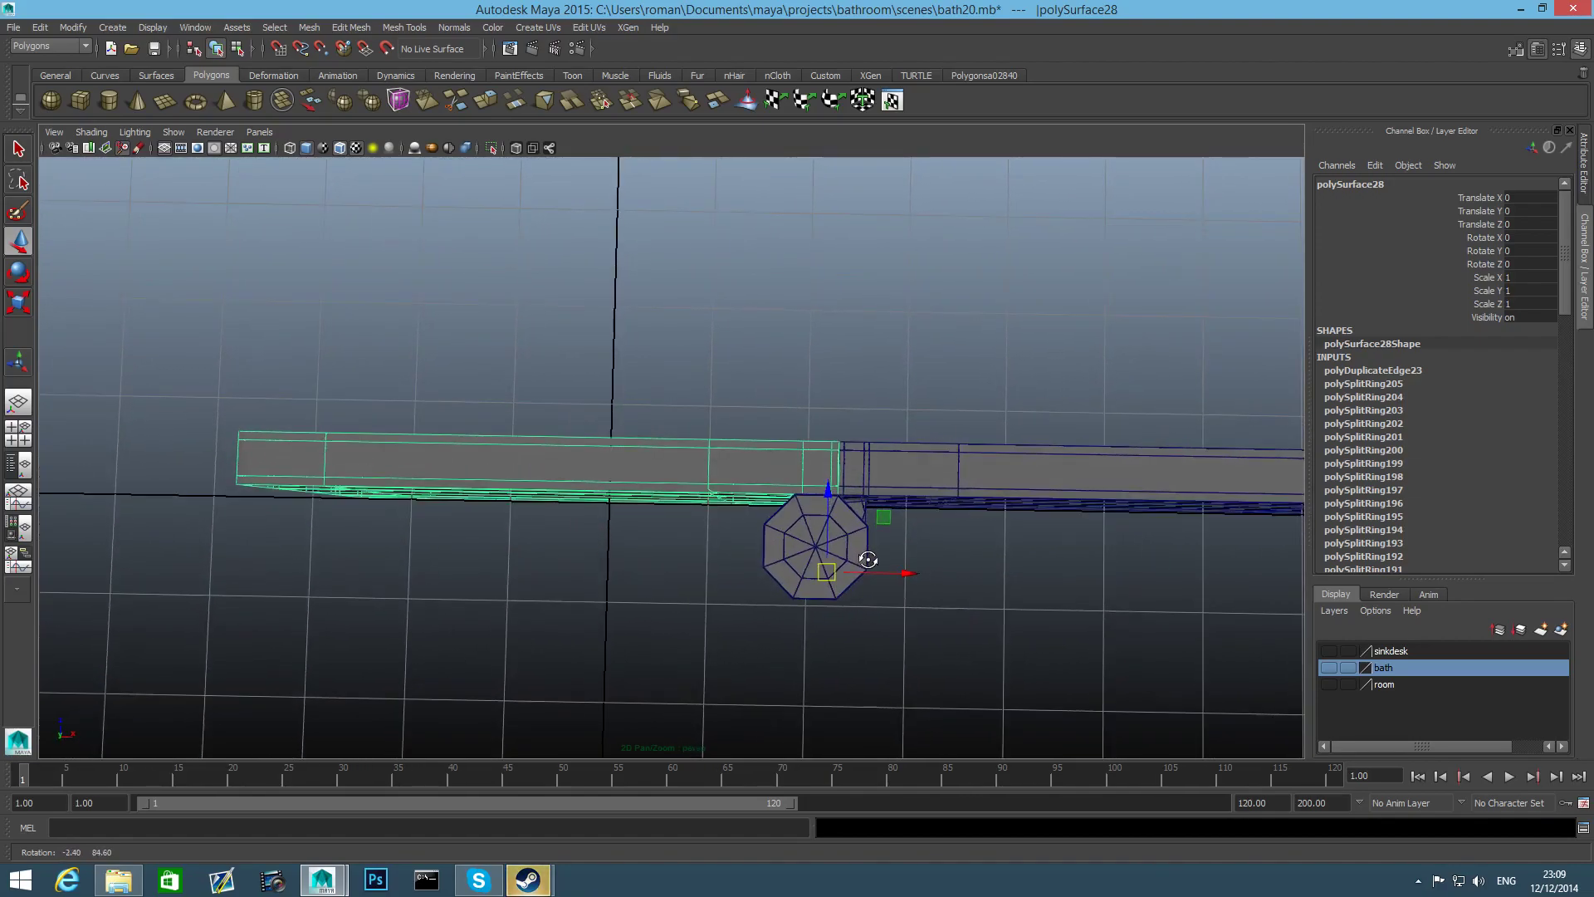
Snap the left hinge half's pivot to the center vertex of the pin's top cap and lower it to the pin's mid-height
{"action": "key", "text": "Insert"}
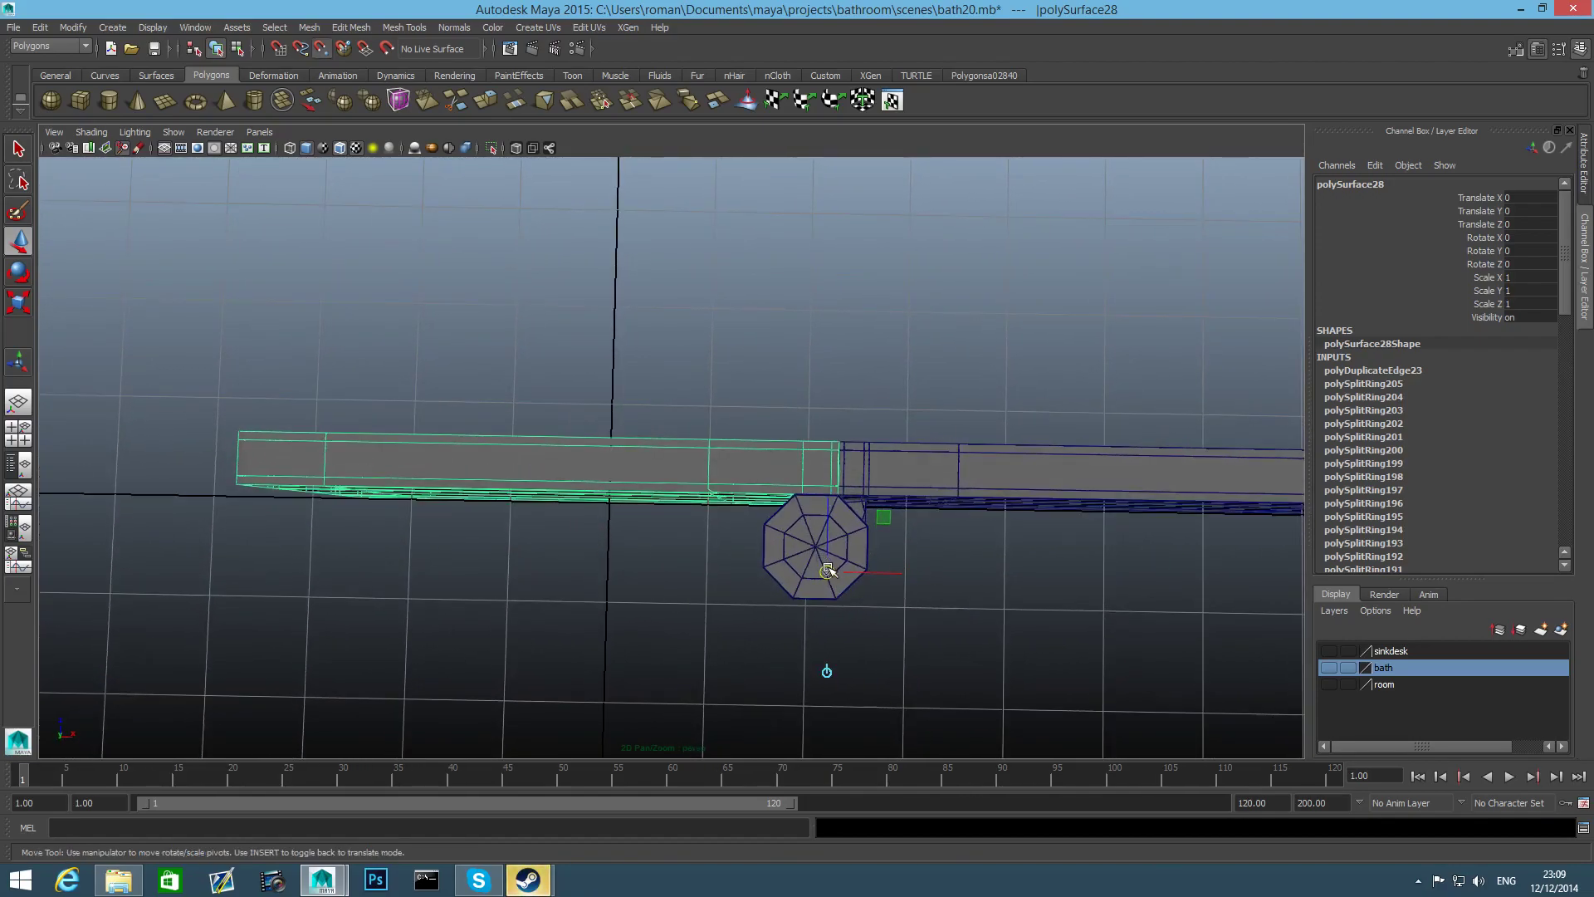
{"action": "key", "text": "Insert"}
{"action": "left_click_drag", "start_coordinate": [834, 586], "coordinate": [843, 466], "text": "alt"}
{"action": "key", "text": "Insert"}
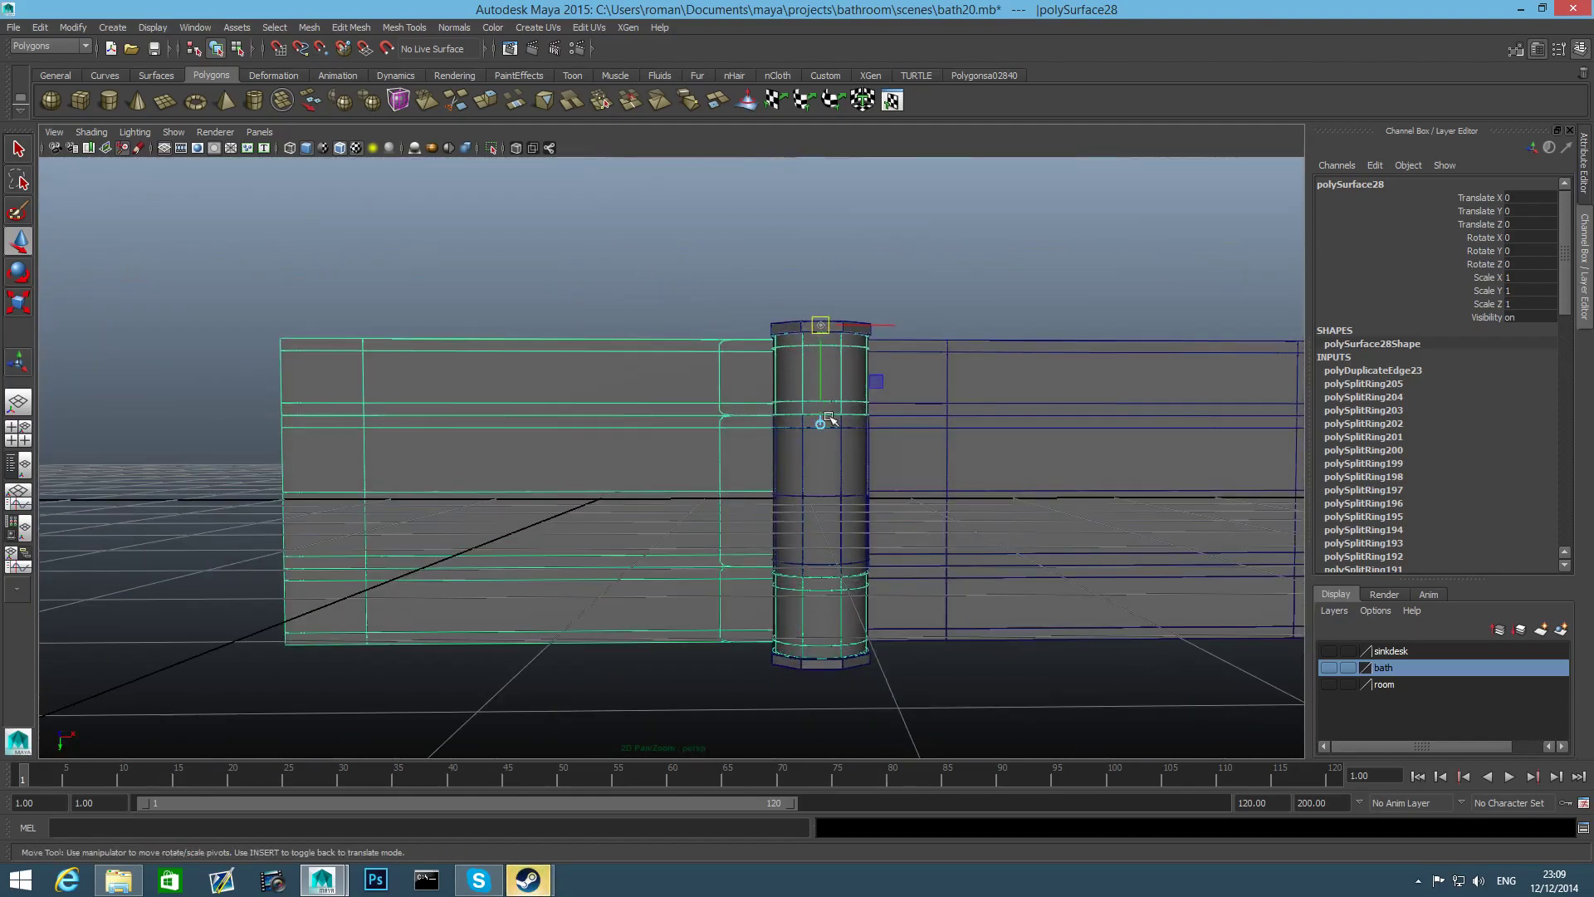
{"action": "key", "text": "v"}
{"action": "middle_click_drag", "start_coordinate": [822, 382], "coordinate": [830, 489]}
Select both hinge halves together with the pin and turn on smooth mesh preview for them
{"action": "left_click_drag", "start_coordinate": [857, 519], "coordinate": [839, 554], "text": "alt"}
{"action": "key", "text": "e"}
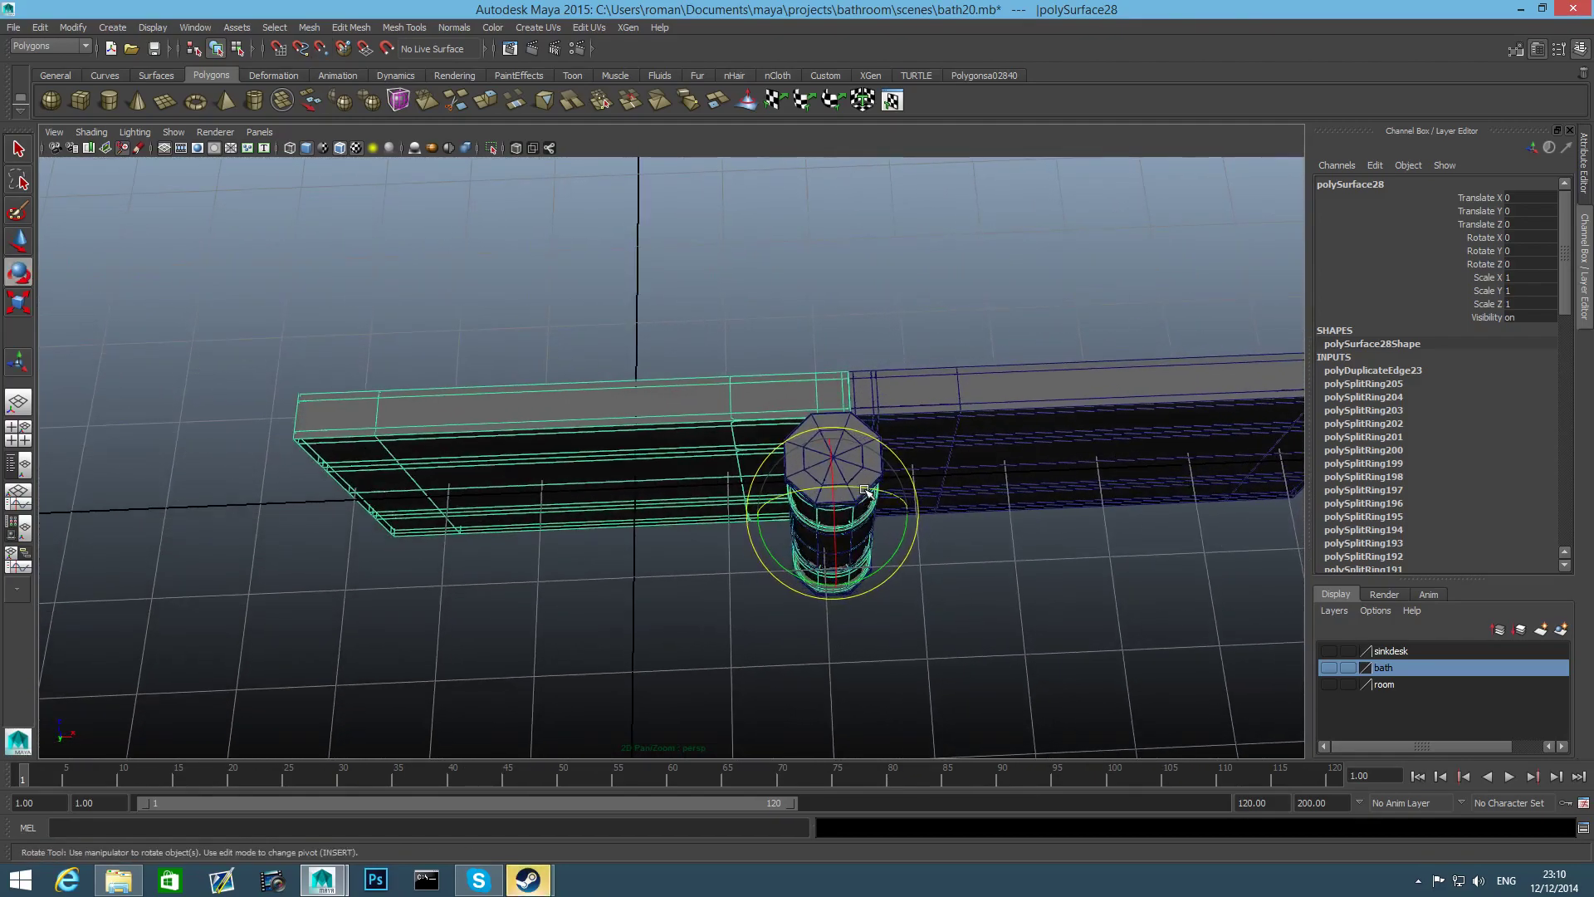
{"action": "key", "text": "F8"}
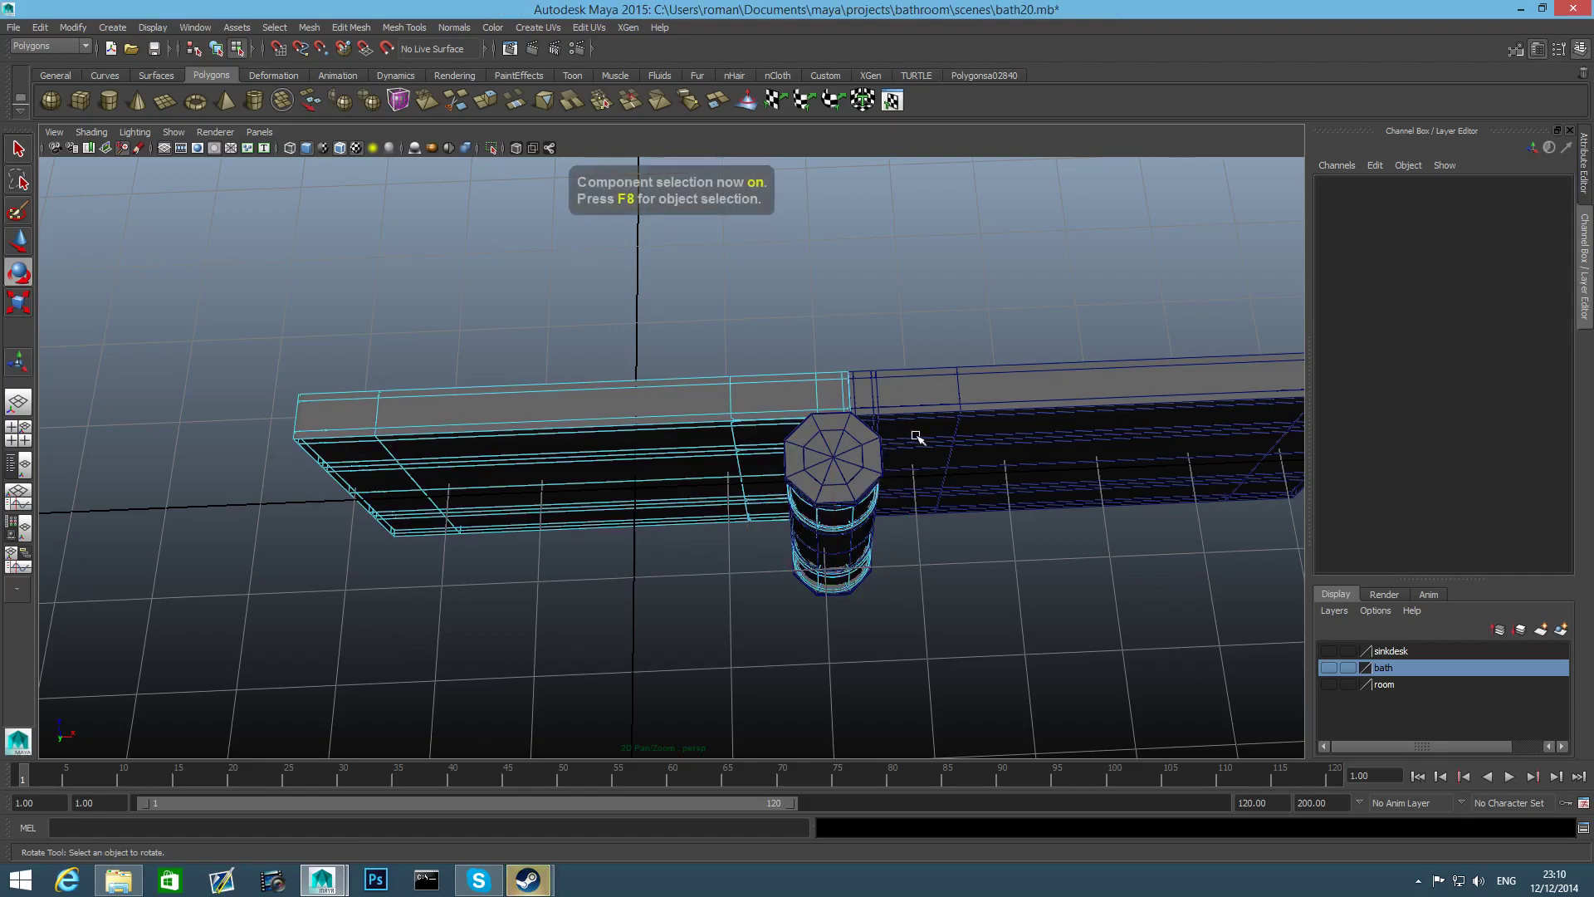
{"action": "key", "text": "F8"}
{"action": "left_click", "coordinate": [921, 430], "text": "shift"}
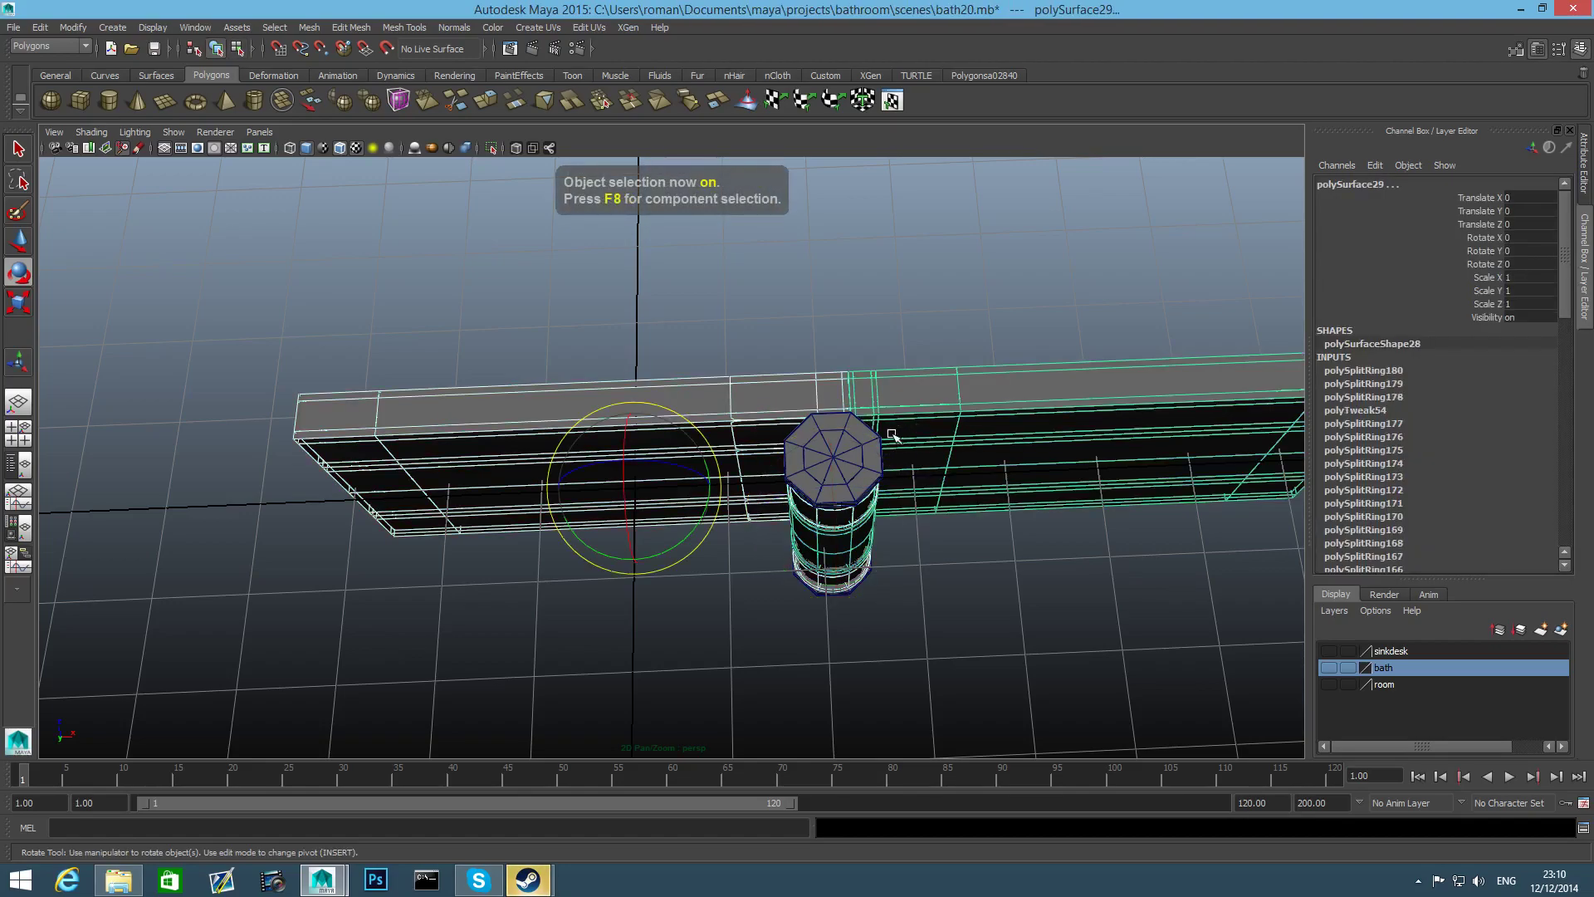
{"action": "left_click", "coordinate": [853, 454]}
{"action": "key", "text": "3"}
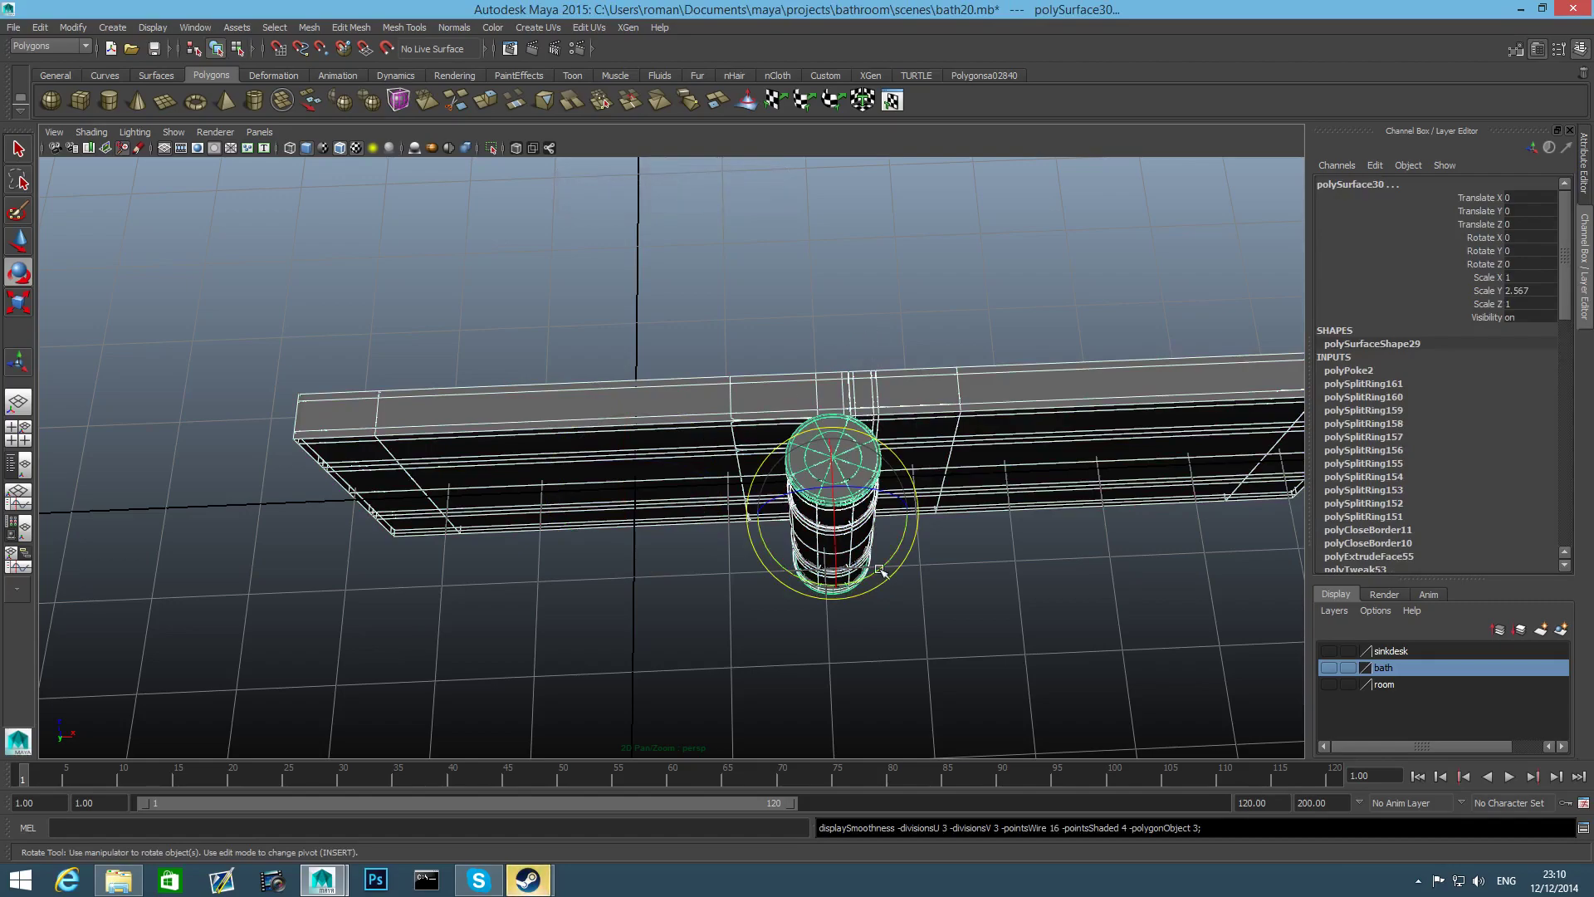
Test the left hinge half's pivot by rotating it to -15 in Y about the pin and undo the rotation
{"action": "left_click", "coordinate": [608, 422]}
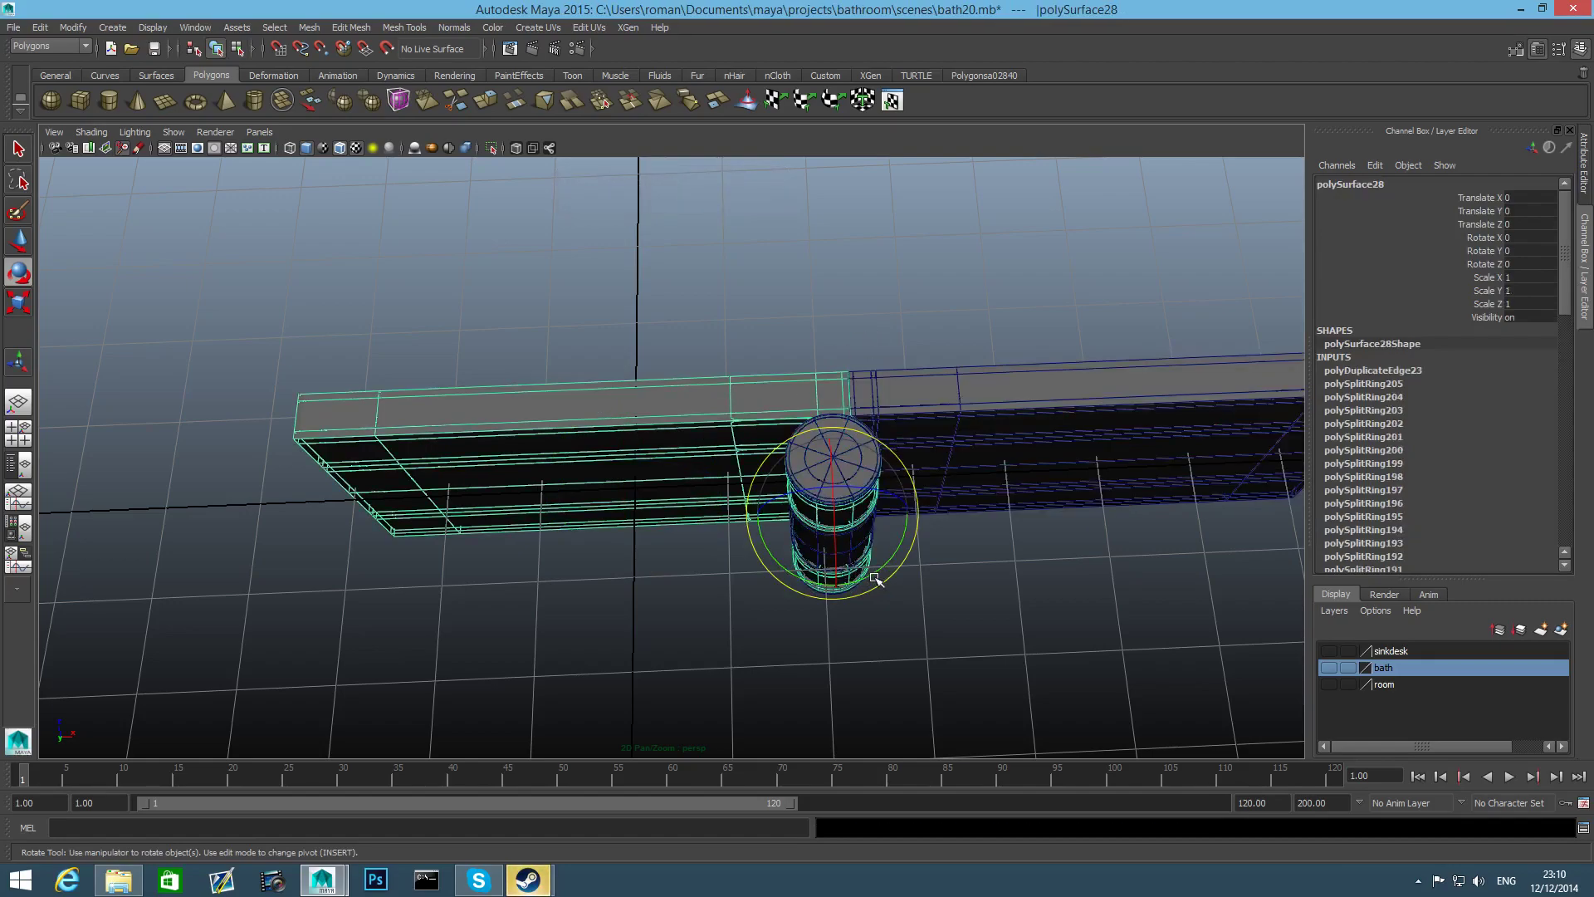
{"action": "left_click_drag", "start_coordinate": [870, 575], "coordinate": [886, 545]}
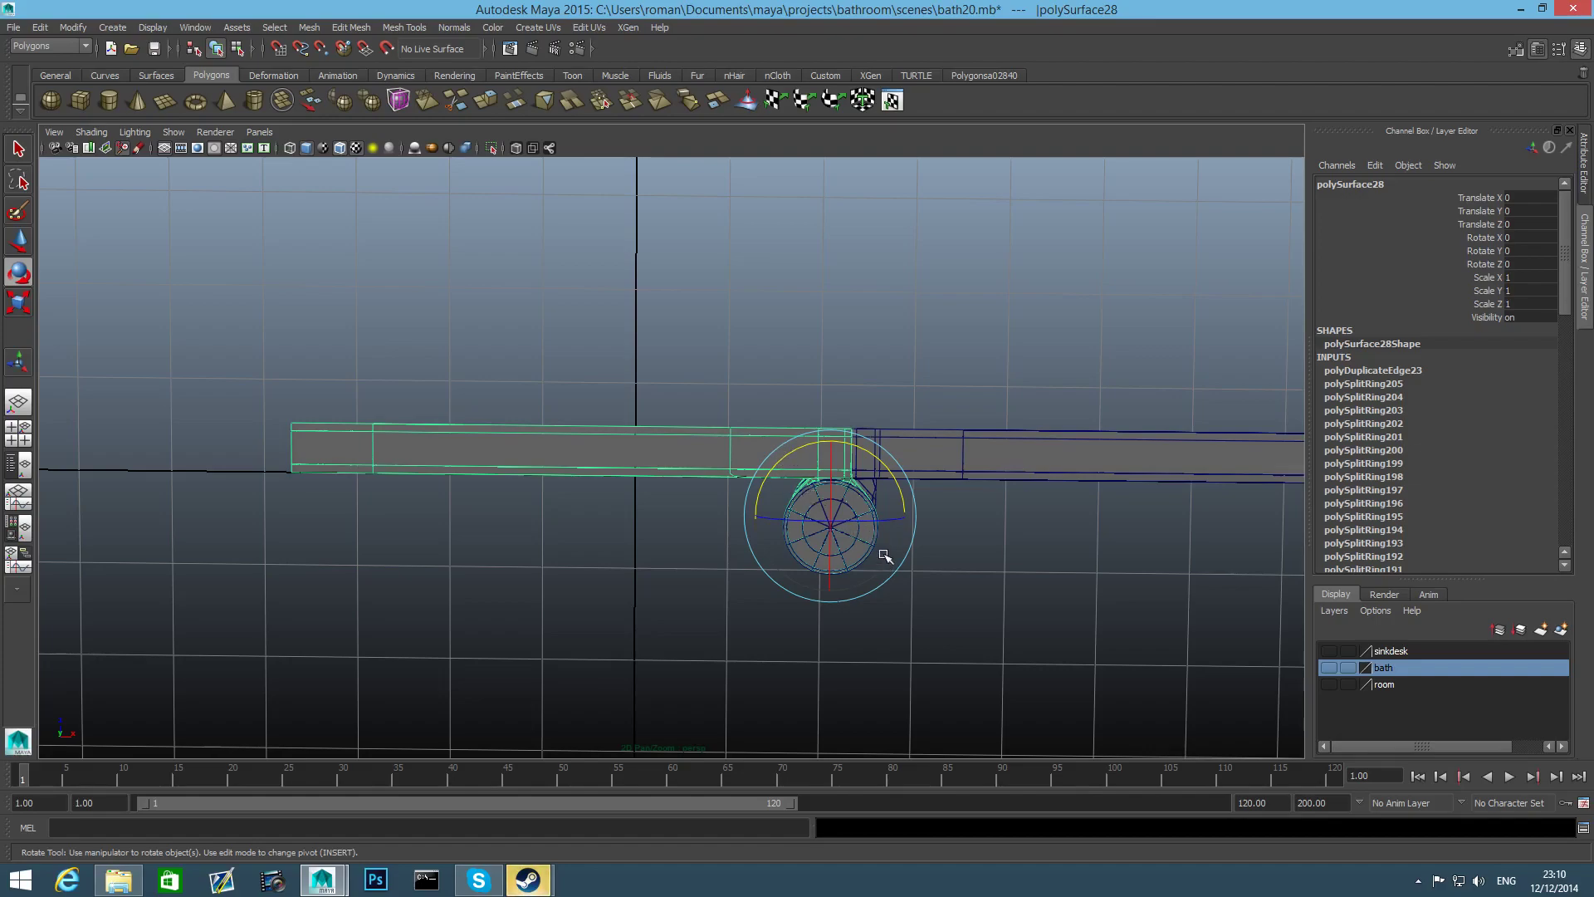
{"action": "mouse_move", "coordinate": [898, 487]}
{"action": "left_mouse_down"}
{"action": "mouse_move", "coordinate": [864, 446]}
{"action": "mouse_move", "coordinate": [907, 478]}
{"action": "left_mouse_up"}
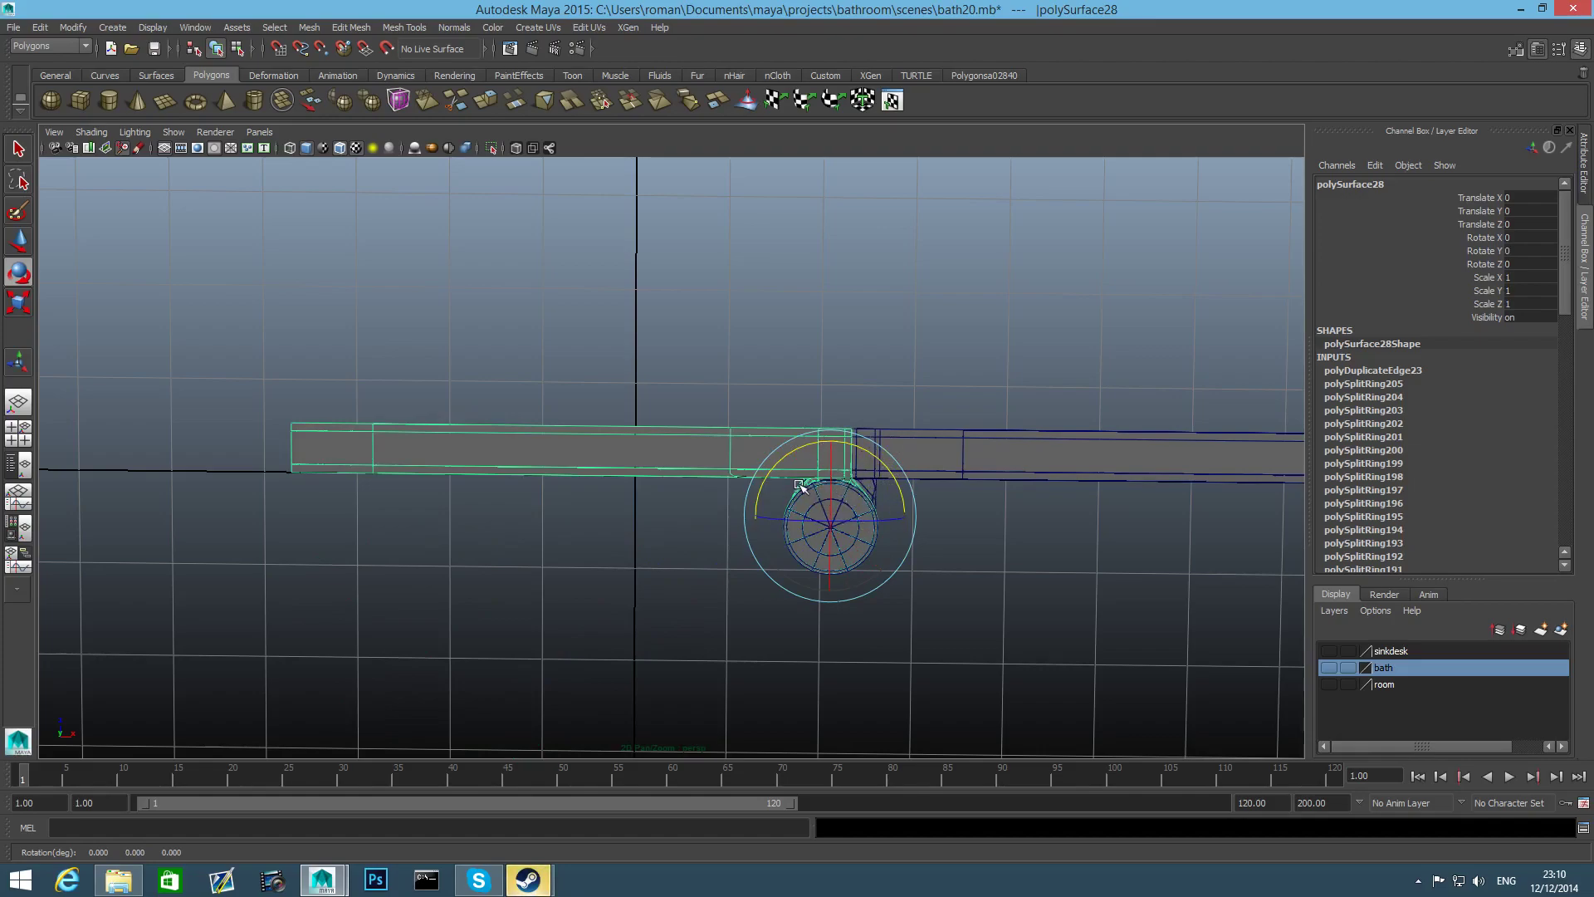
{"action": "middle_click_drag", "start_coordinate": [806, 456], "coordinate": [788, 515], "text": "alt"}
{"action": "right_click_drag", "start_coordinate": [919, 499], "coordinate": [677, 402], "text": "alt"}
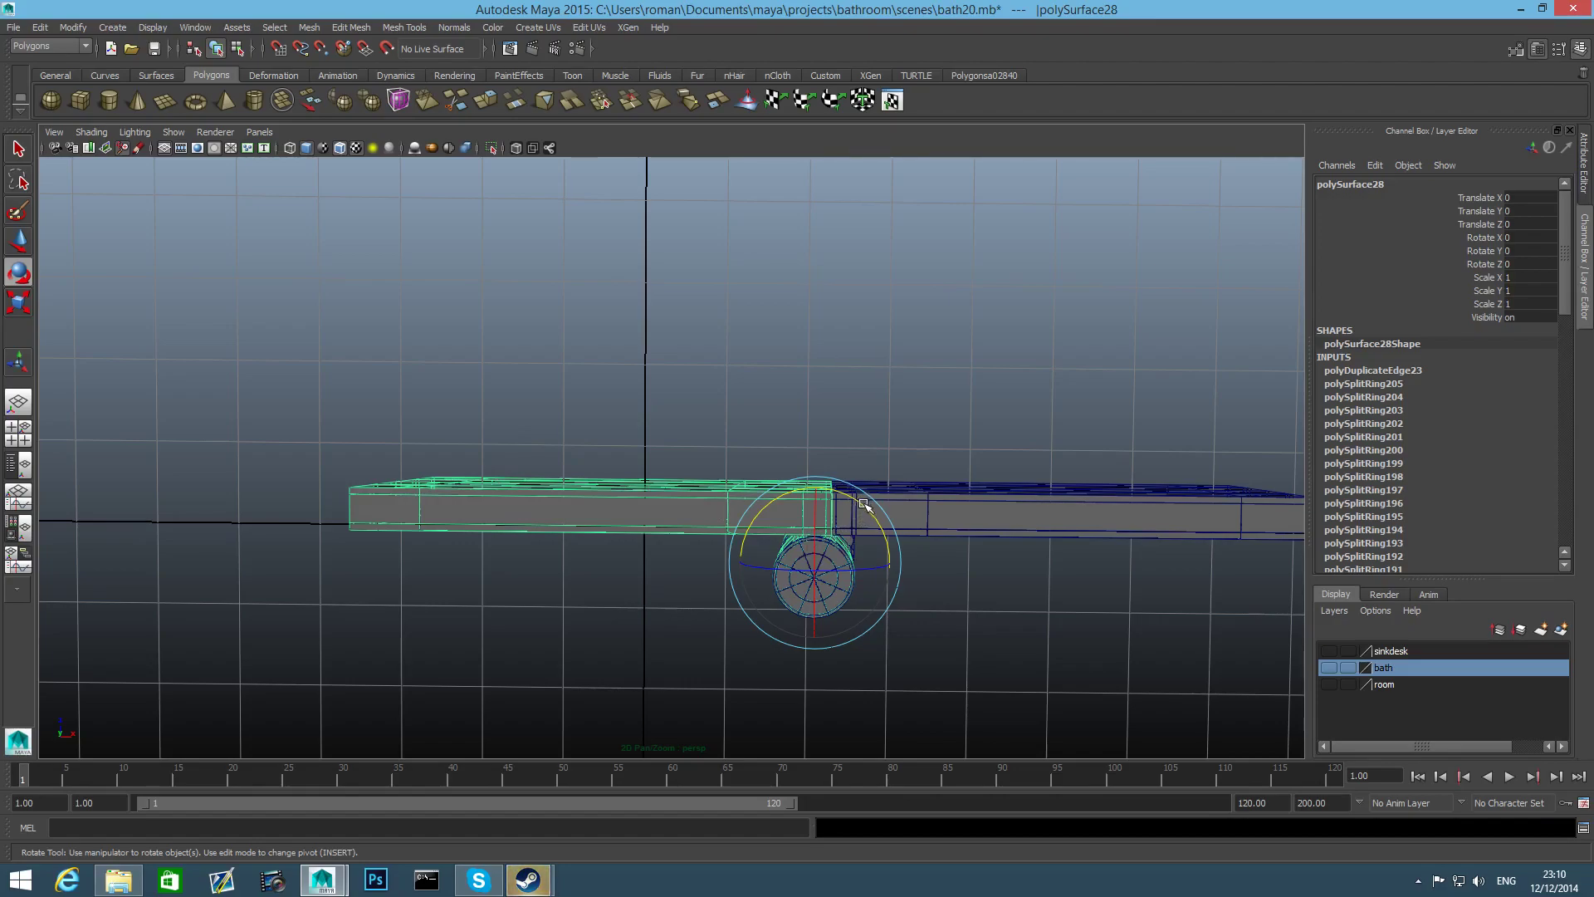
{"action": "scroll", "coordinate": [864, 510], "scroll_direction": "up", "scroll_amount": 5}
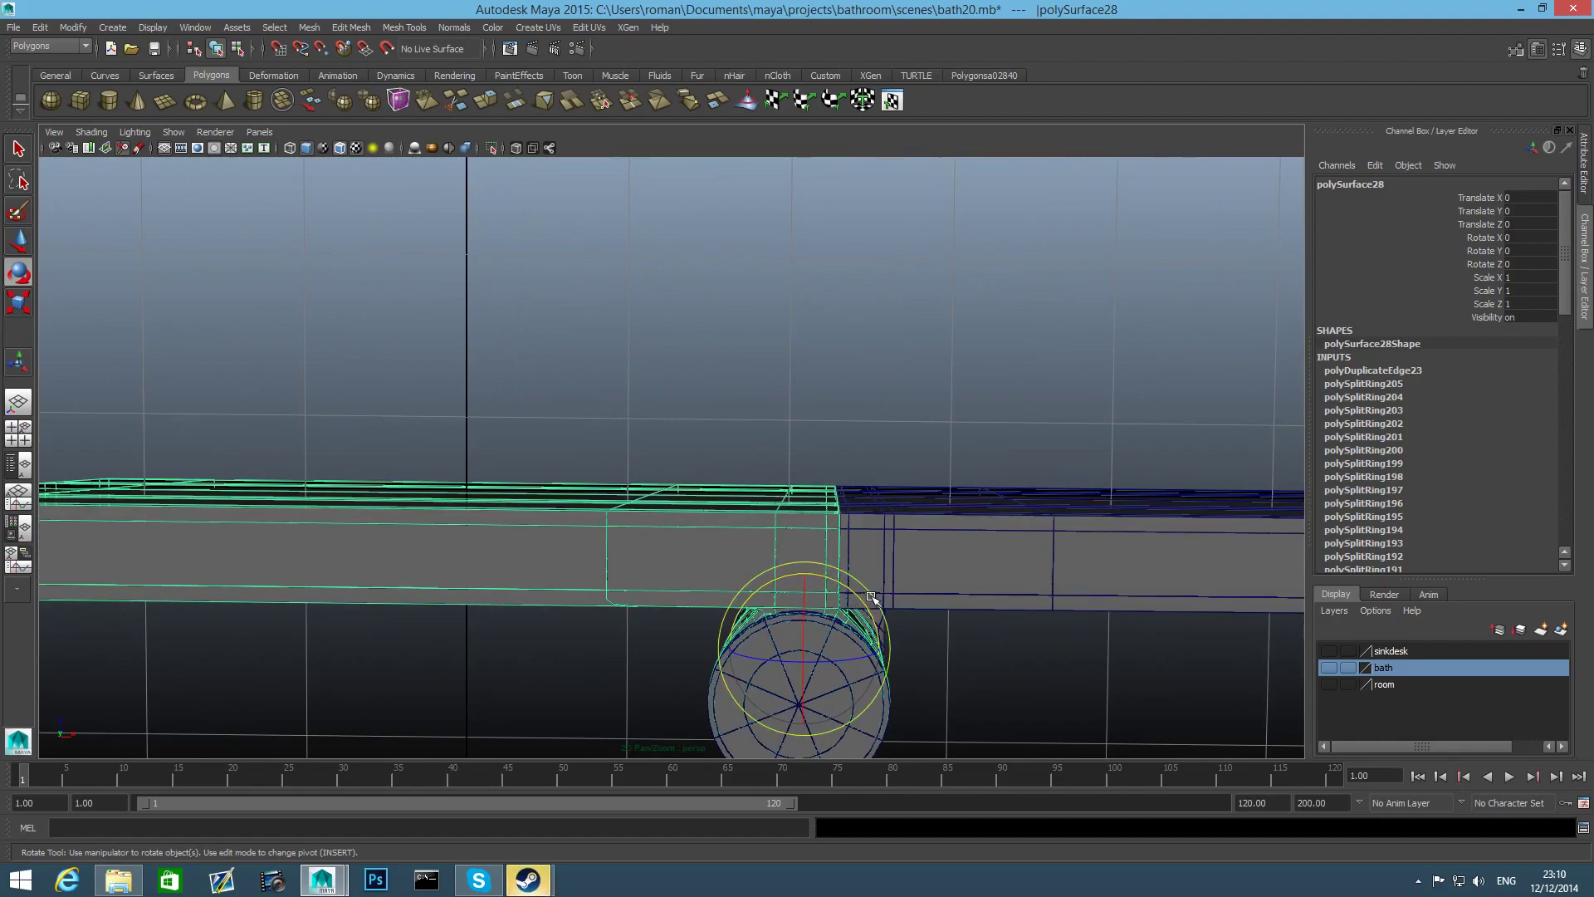
{"action": "left_click_drag", "start_coordinate": [865, 596], "coordinate": [834, 554]}
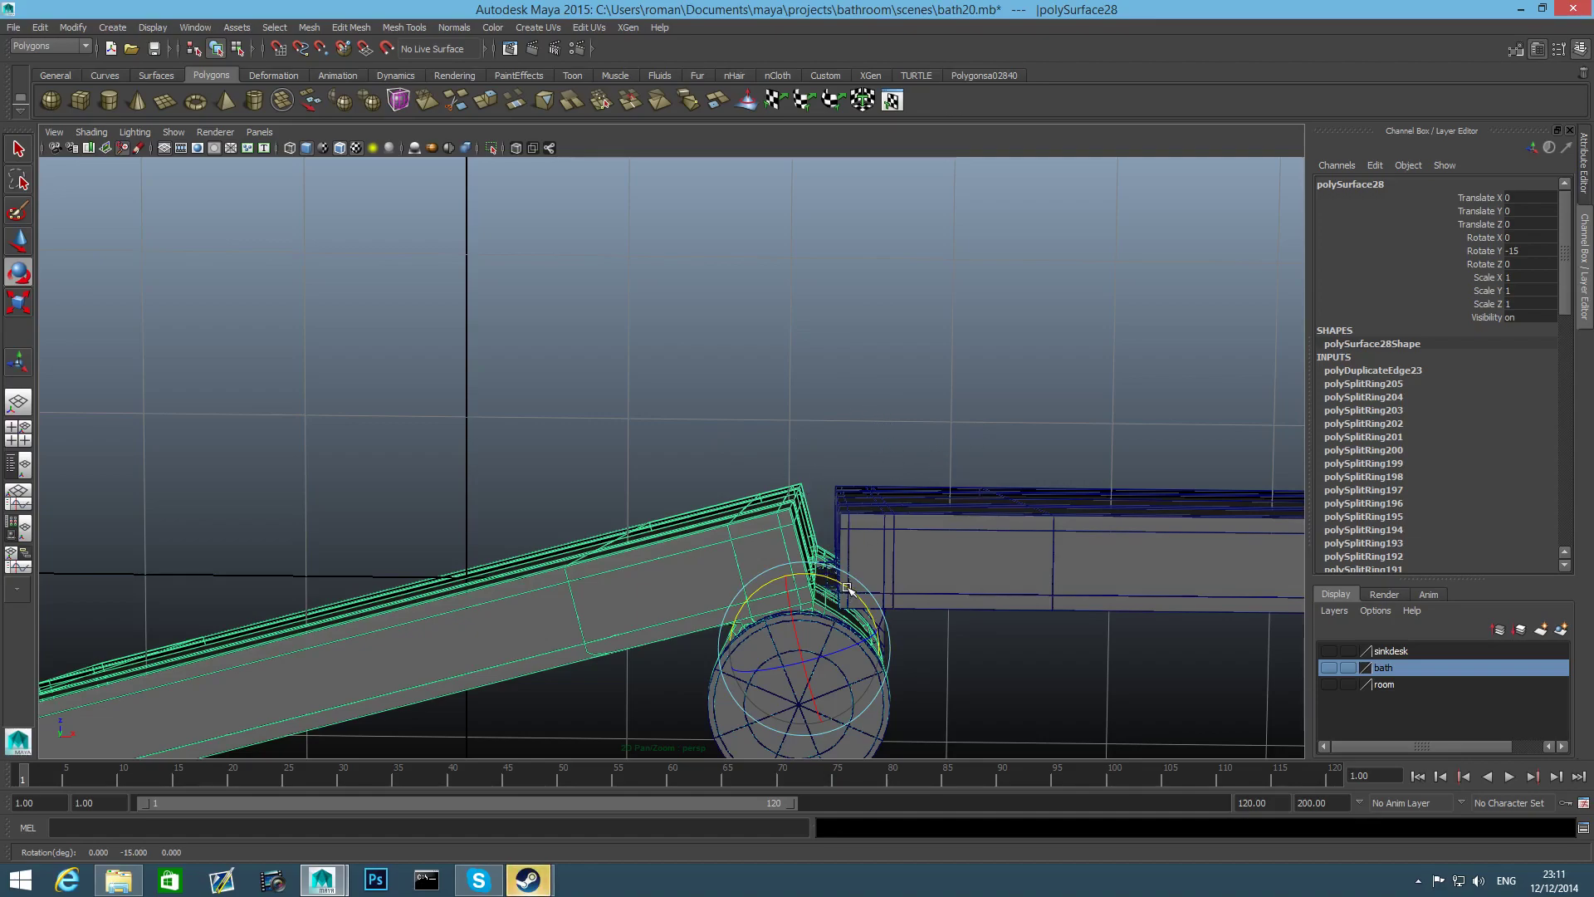
{"action": "key", "text": "ctrl+z"}
{"action": "scroll", "coordinate": [847, 588], "scroll_direction": "down", "scroll_amount": 6}
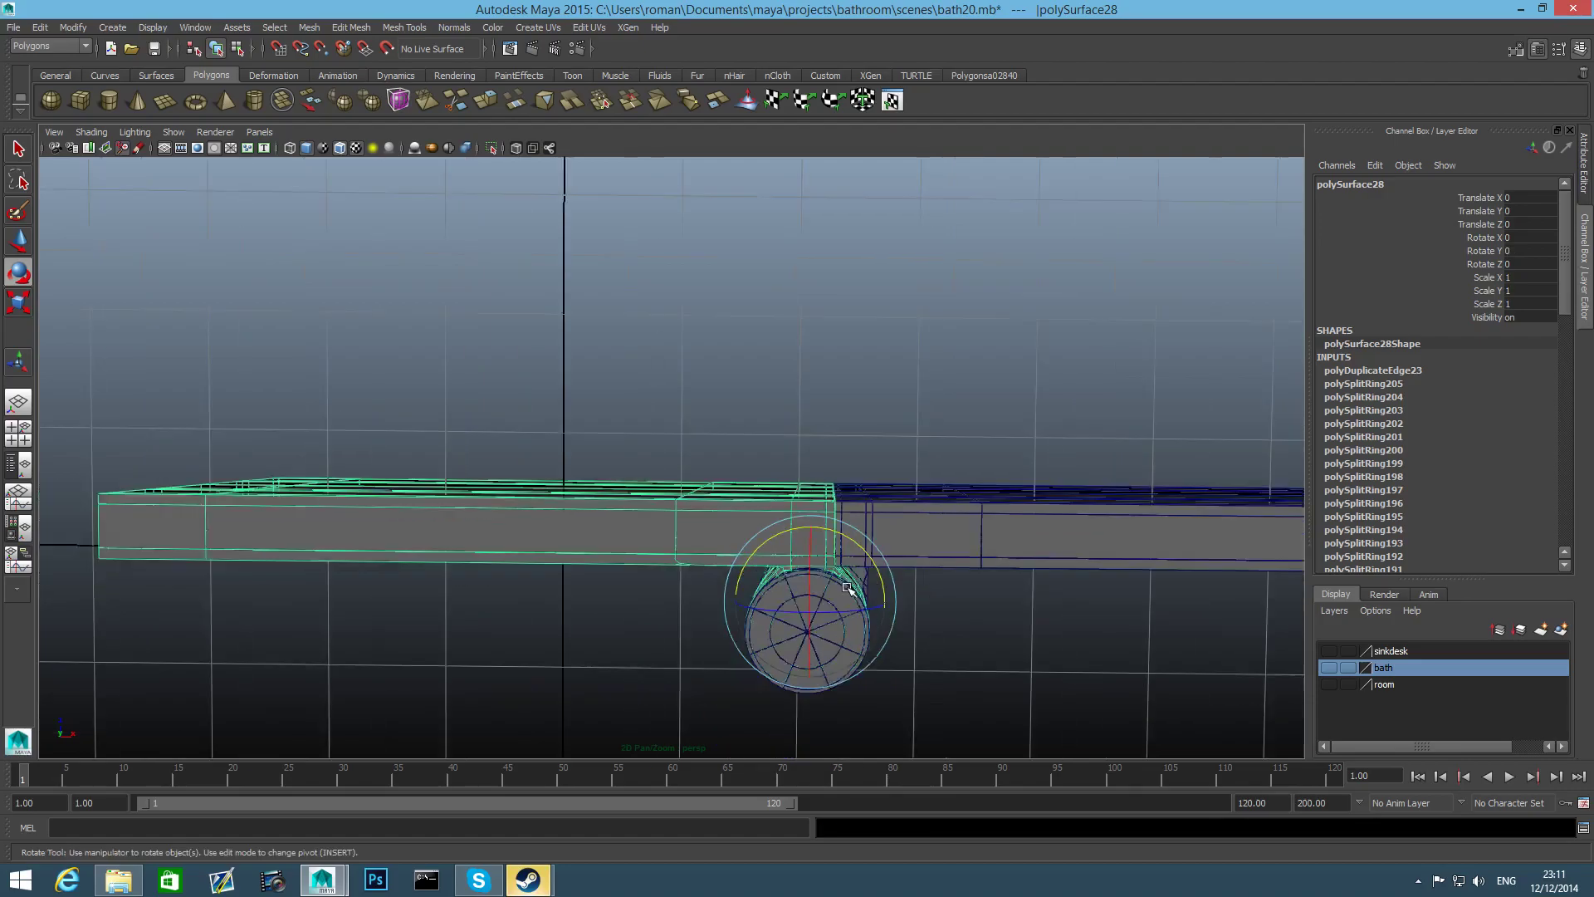
Duplicate the complete hinge and move the copy along Y to about -4.1, clear of the original
{"action": "left_click_drag", "start_coordinate": [847, 588], "coordinate": [784, 538], "text": "alt"}
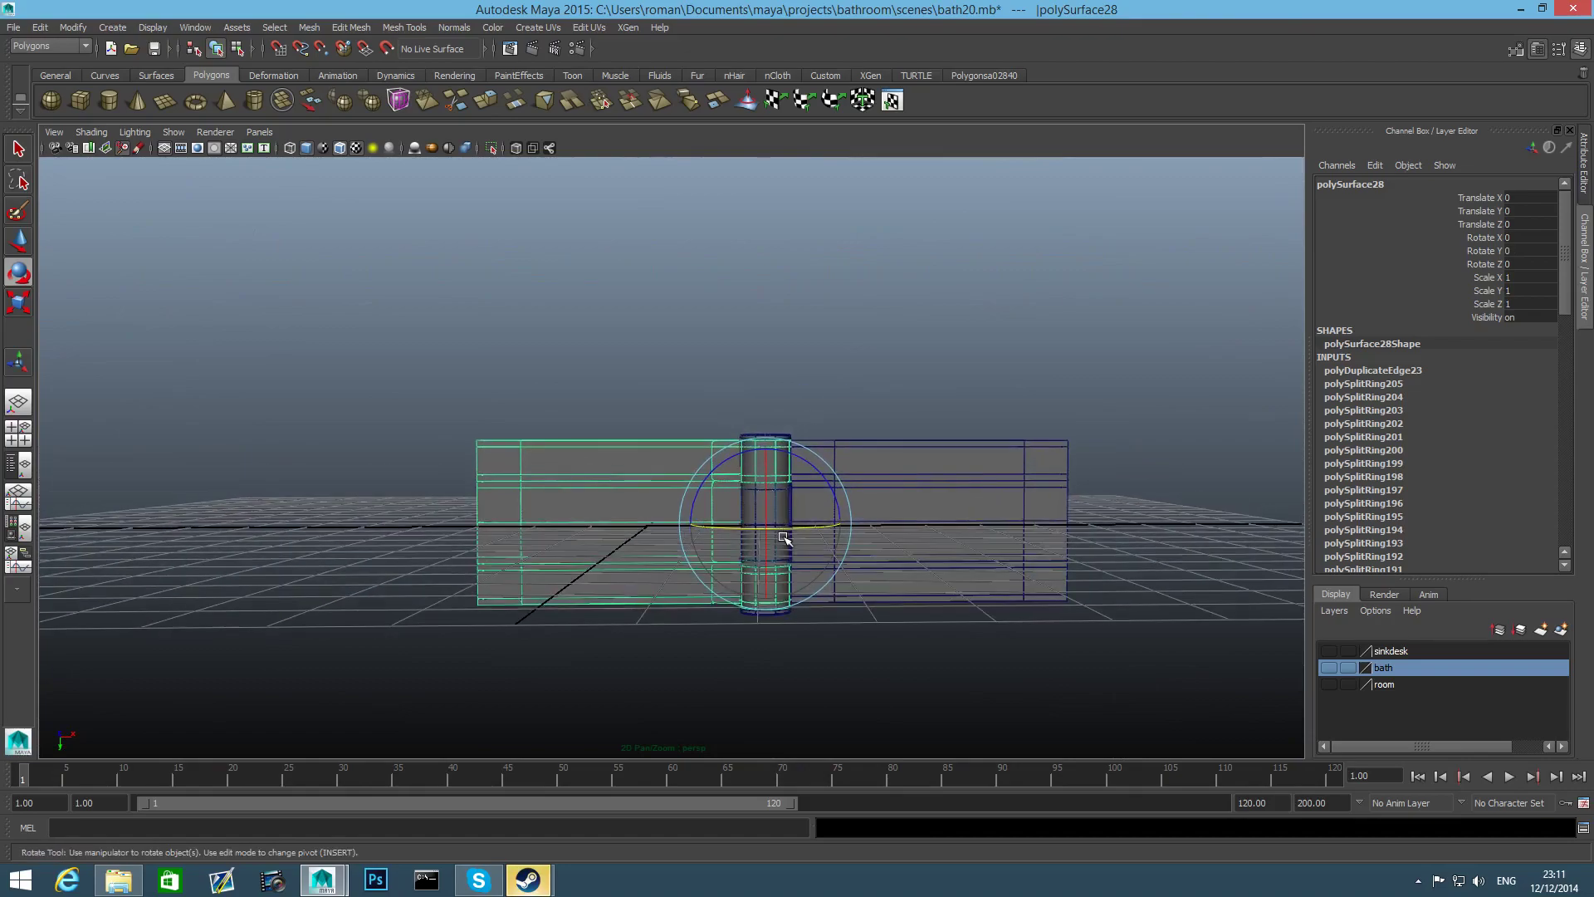
{"action": "left_click_drag", "start_coordinate": [678, 401], "coordinate": [891, 710]}
{"action": "right_click", "coordinate": [906, 472]}
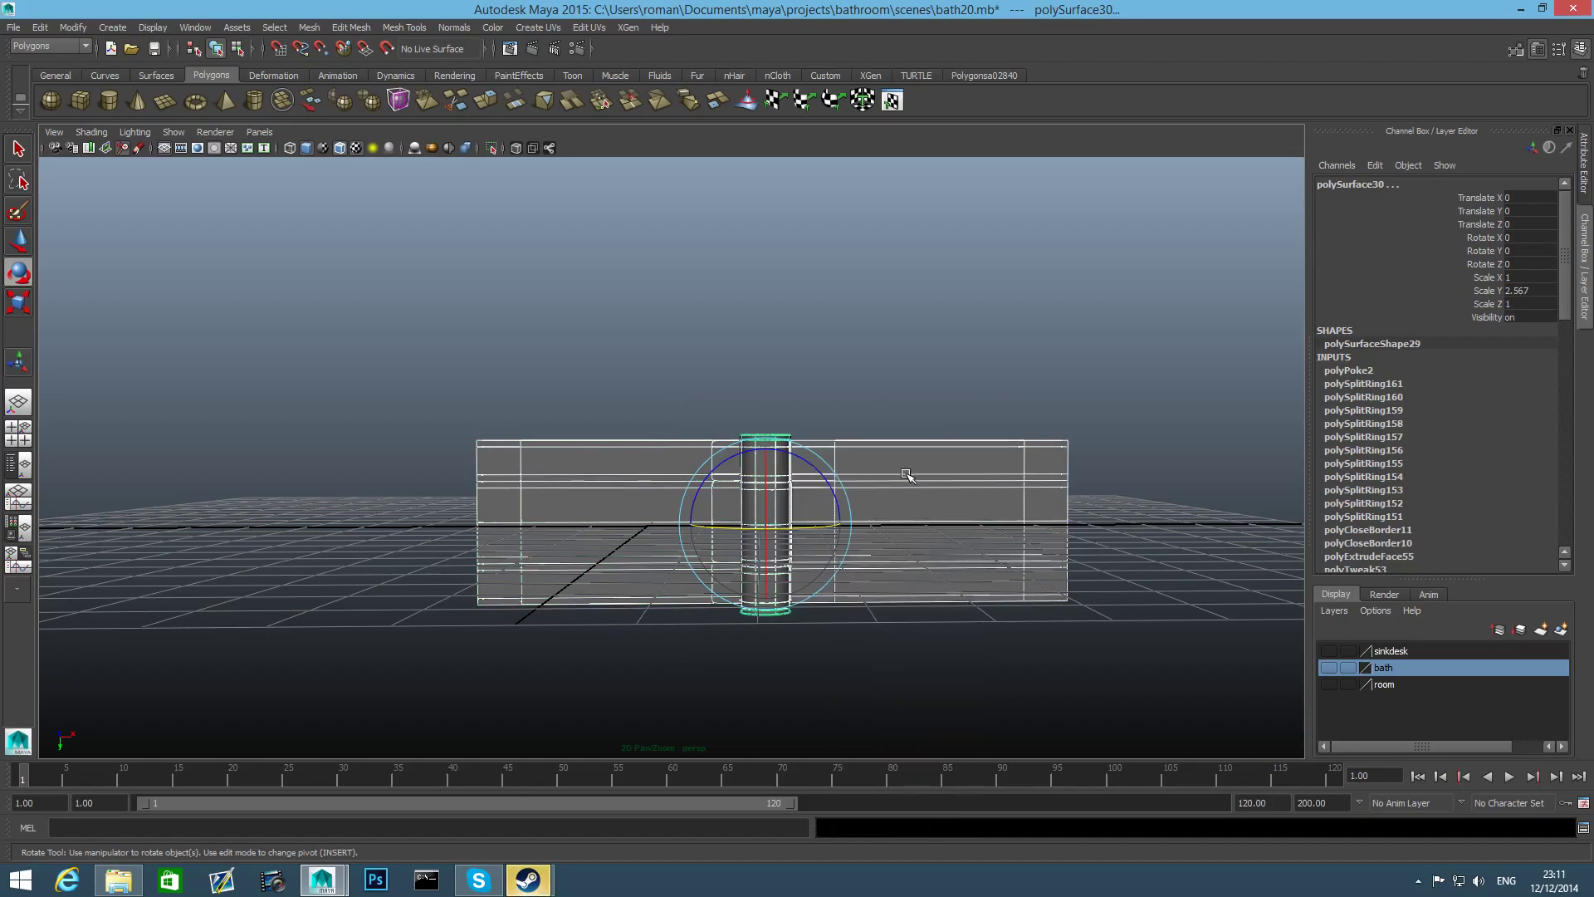
{"action": "key", "text": "w"}
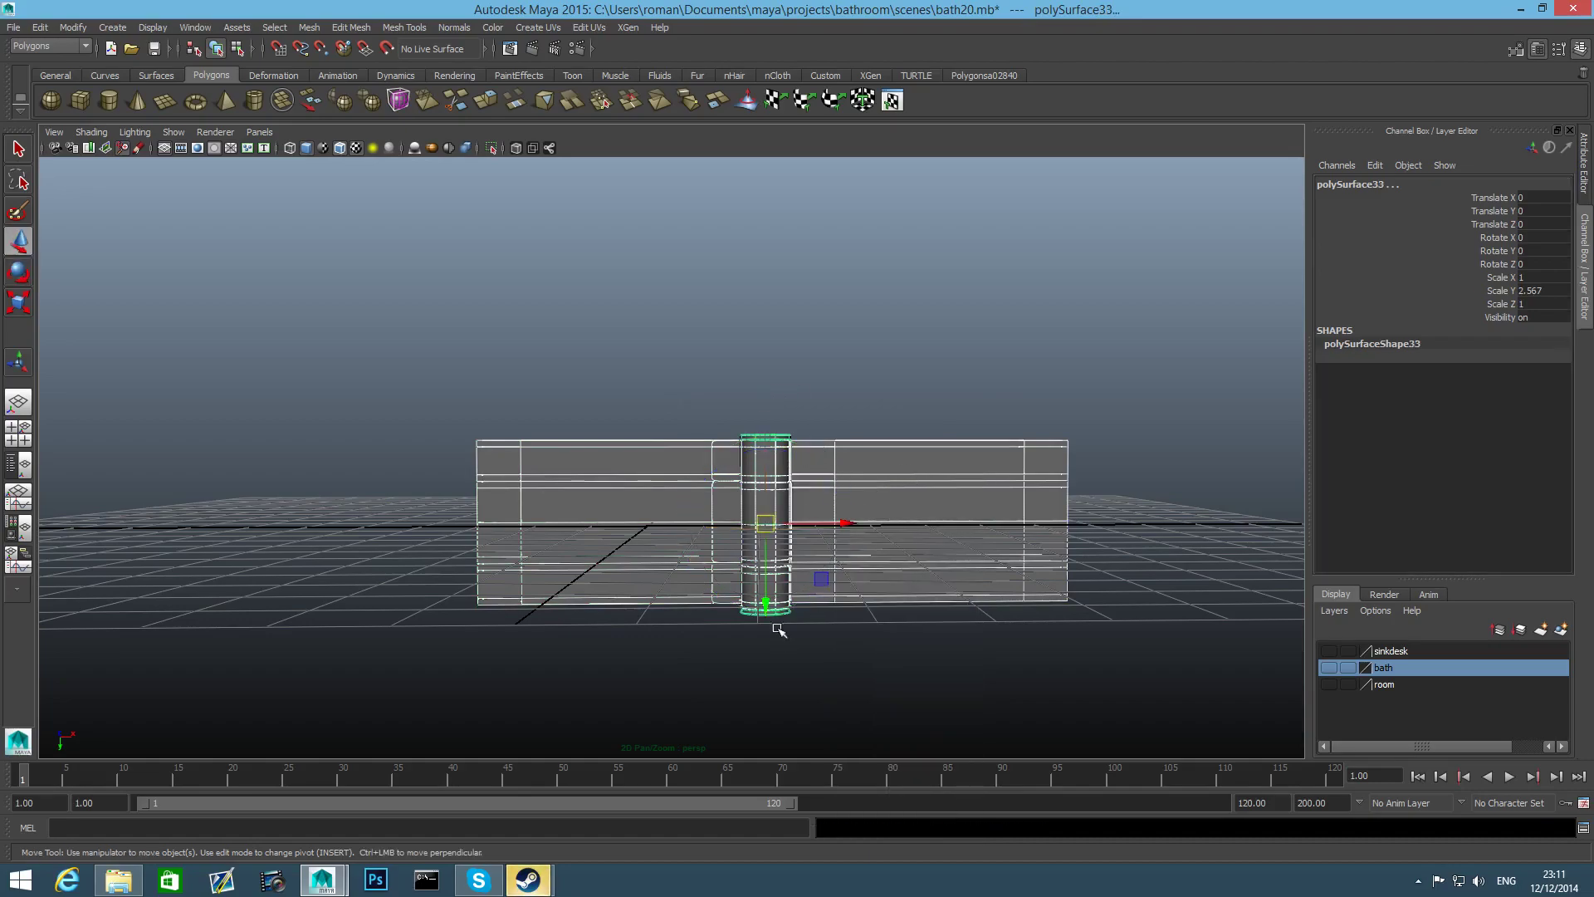
{"action": "left_click_drag", "start_coordinate": [765, 606], "coordinate": [765, 376]}
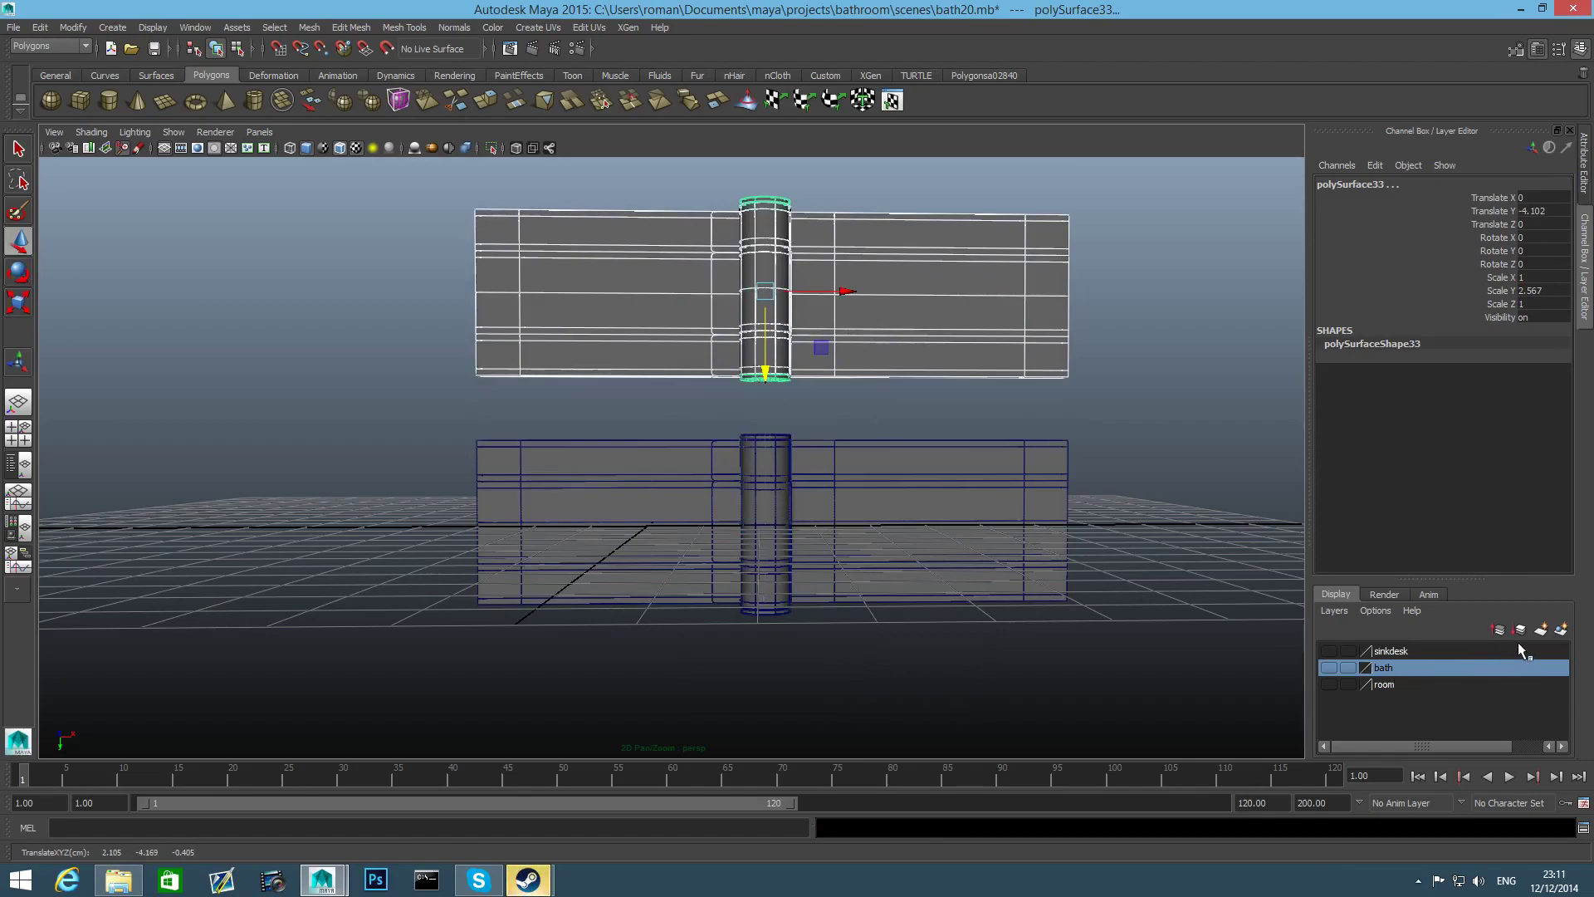
Put the duplicated hinge on a new display layer named pivot and hide that layer
{"action": "left_click", "coordinate": [1560, 630]}
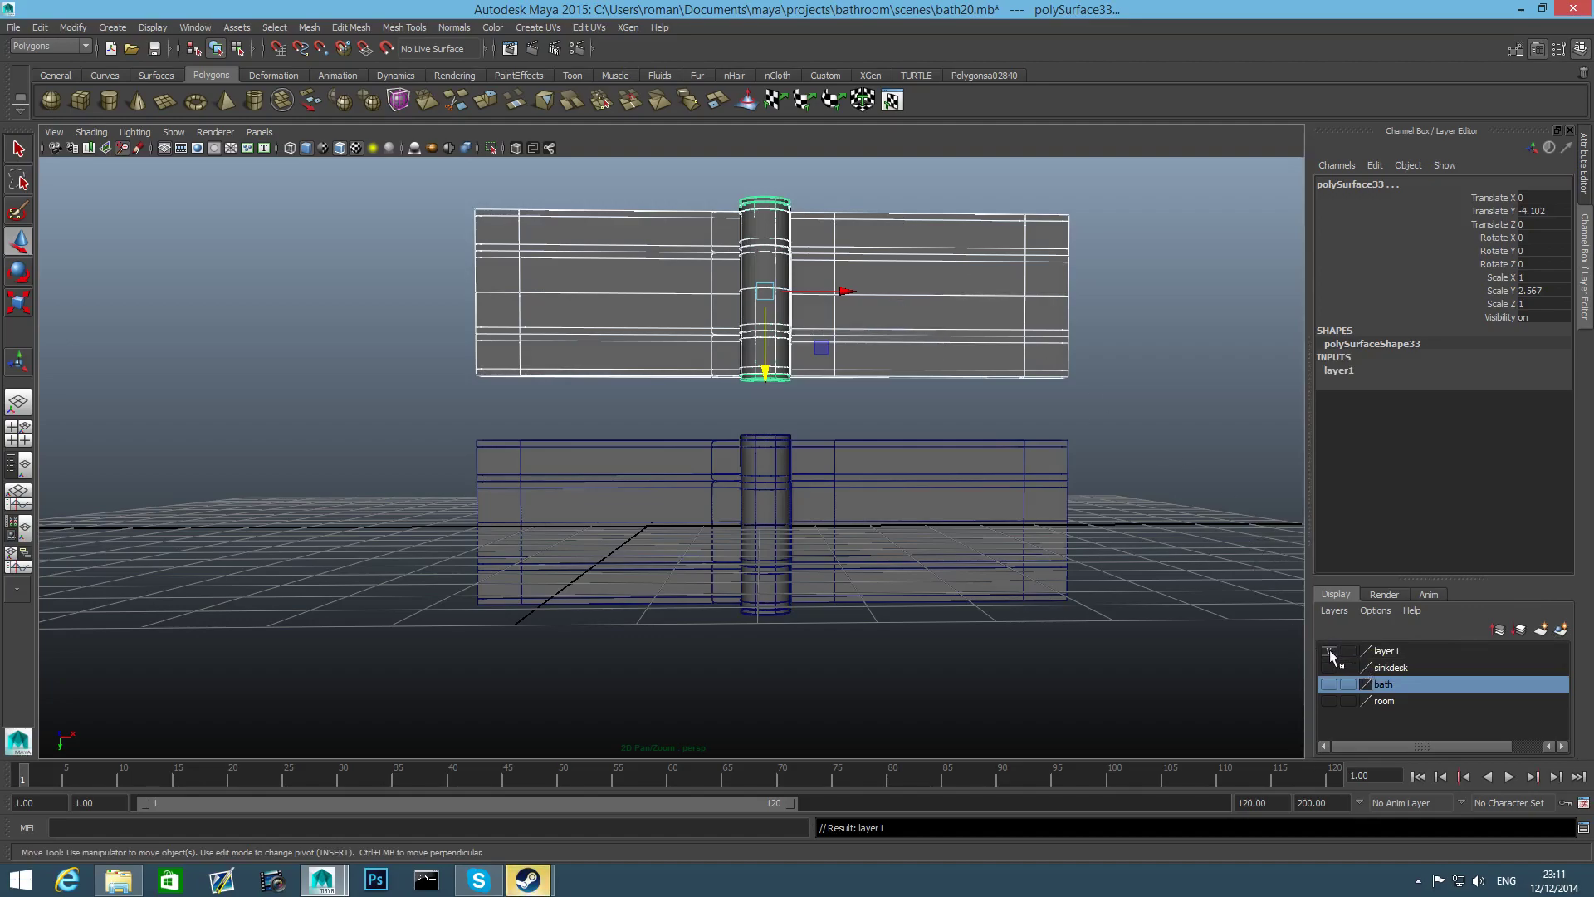
{"action": "double_click", "coordinate": [1383, 652]}
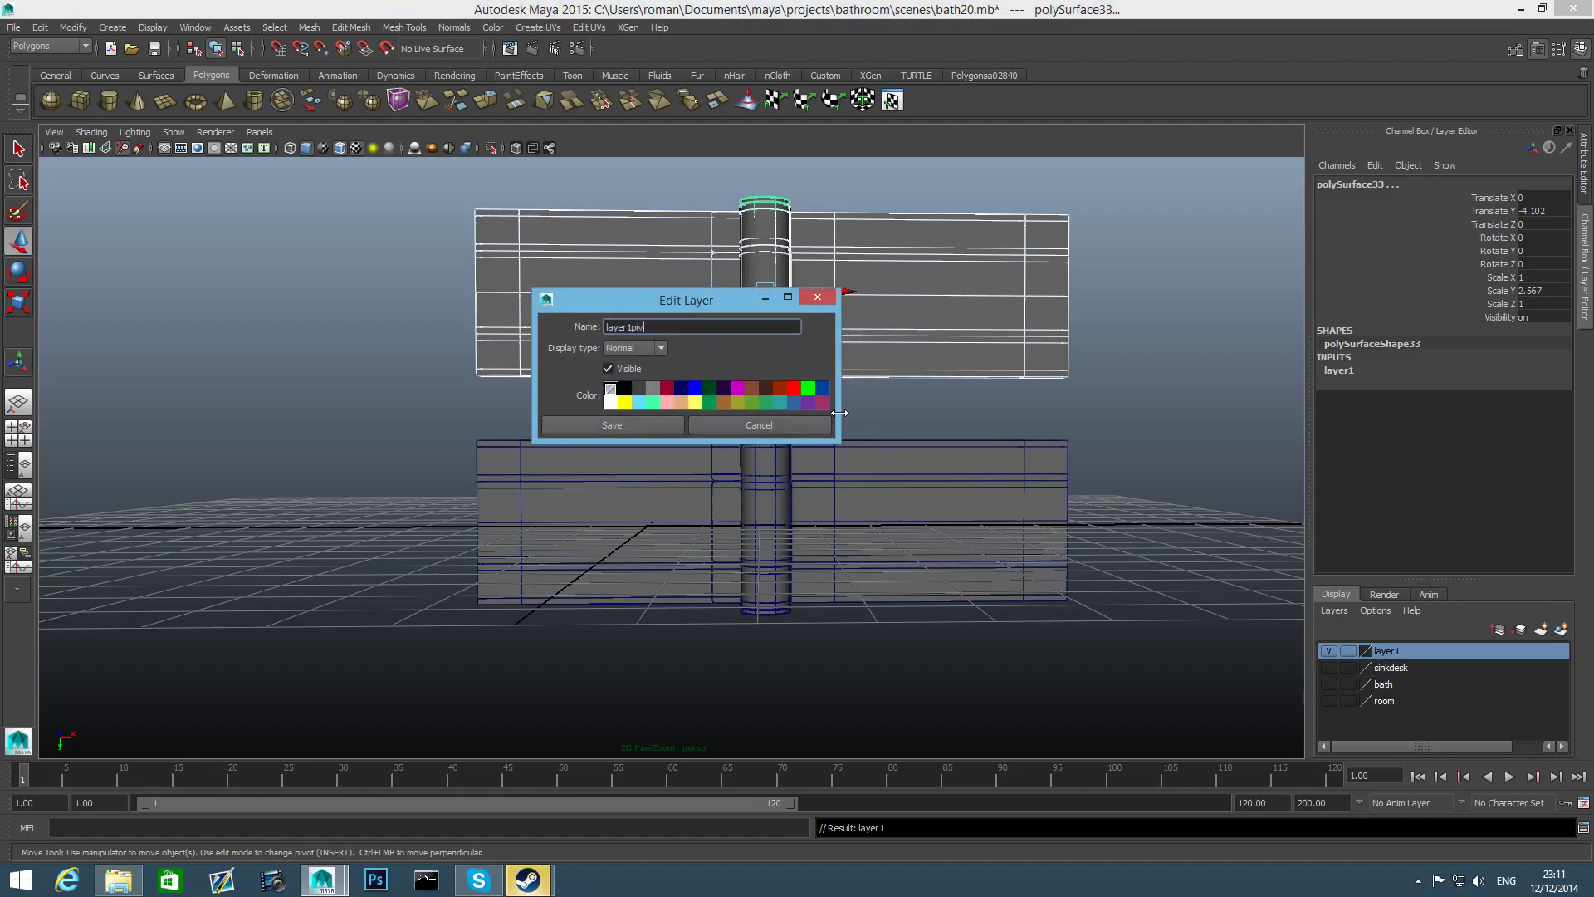
{"action": "type", "text": "pivo"}
{"action": "key", "text": "BackSpace"}
{"action": "type", "text": "ivot"}
{"action": "left_click", "coordinate": [640, 425]}
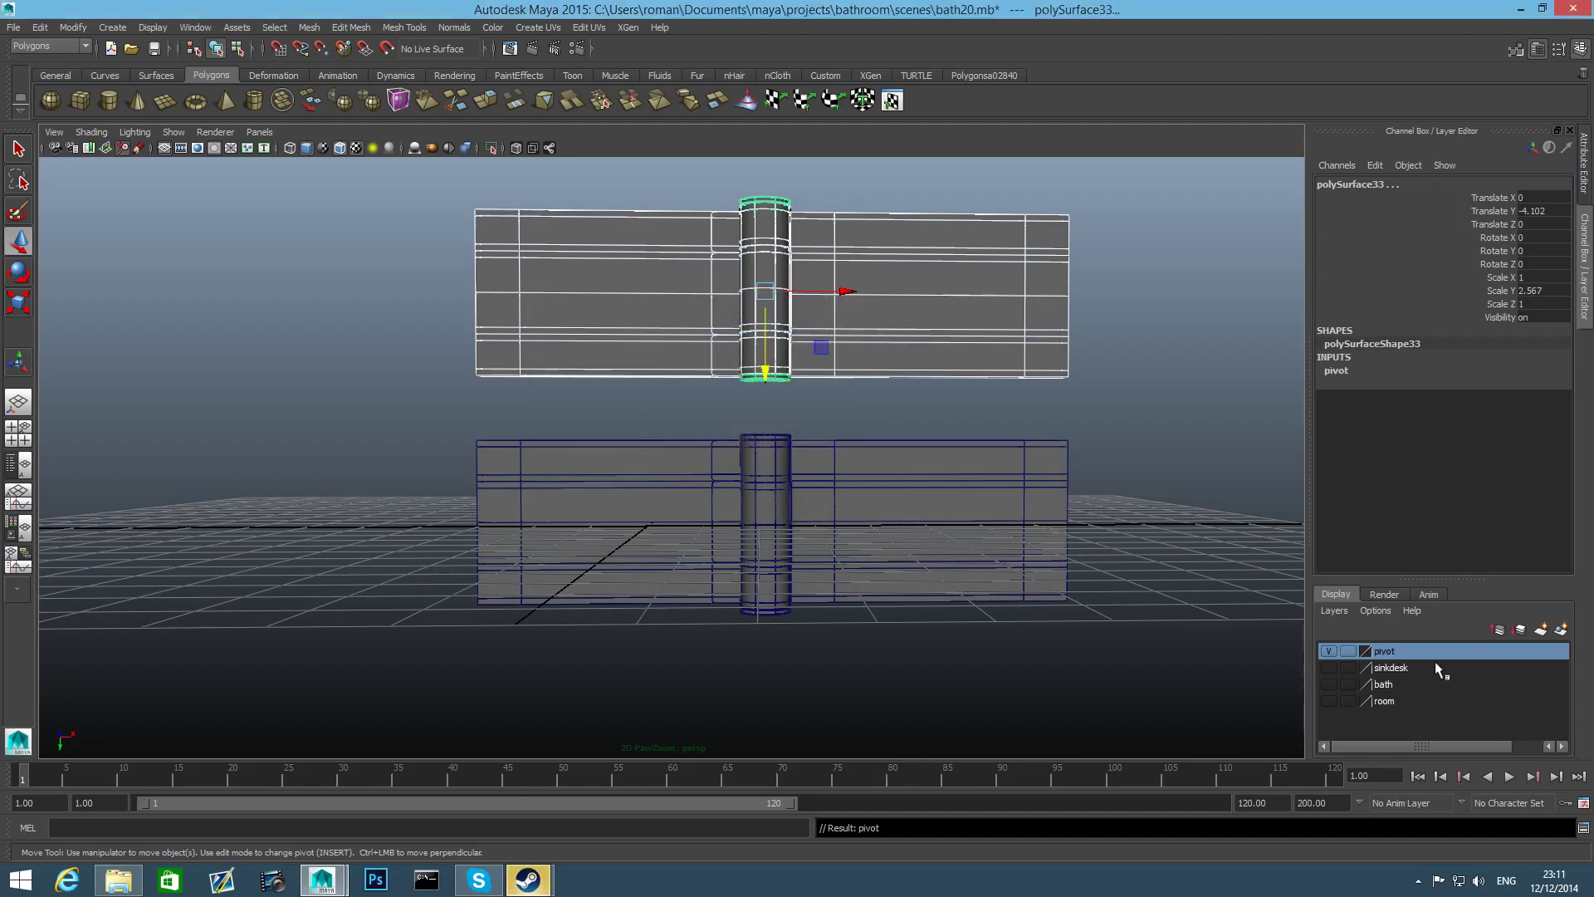
{"action": "left_click", "coordinate": [1333, 653]}
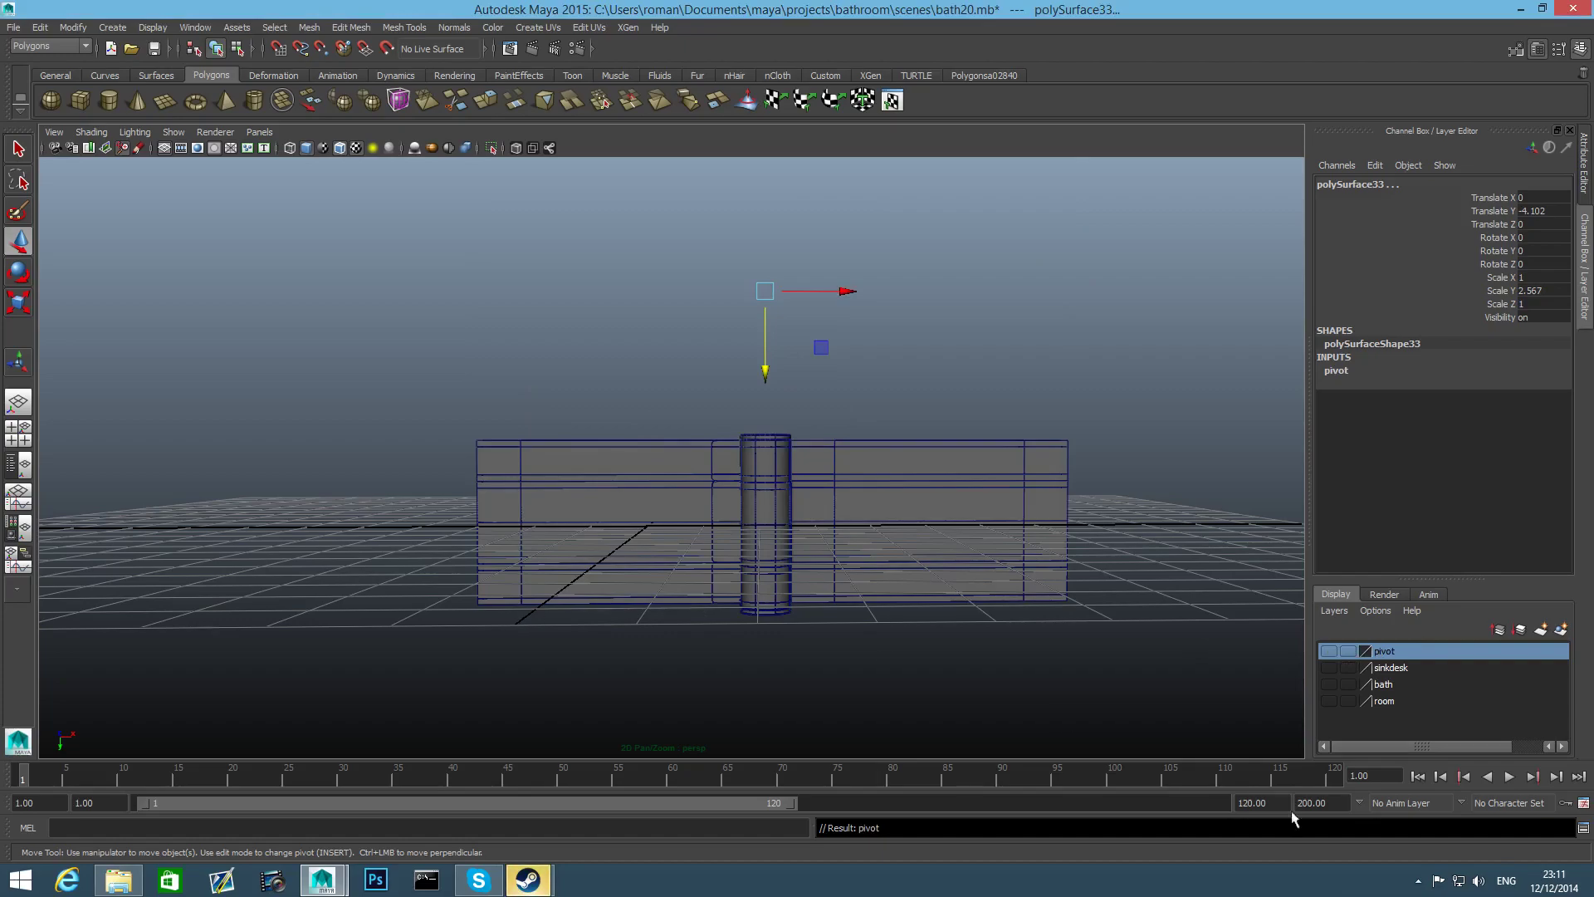
Select the complete original hinge and show the sinkdesk, bath and room layers
{"action": "left_click_drag", "start_coordinate": [674, 405], "coordinate": [854, 630]}
{"action": "left_click_drag", "start_coordinate": [772, 572], "coordinate": [939, 571], "text": "alt"}
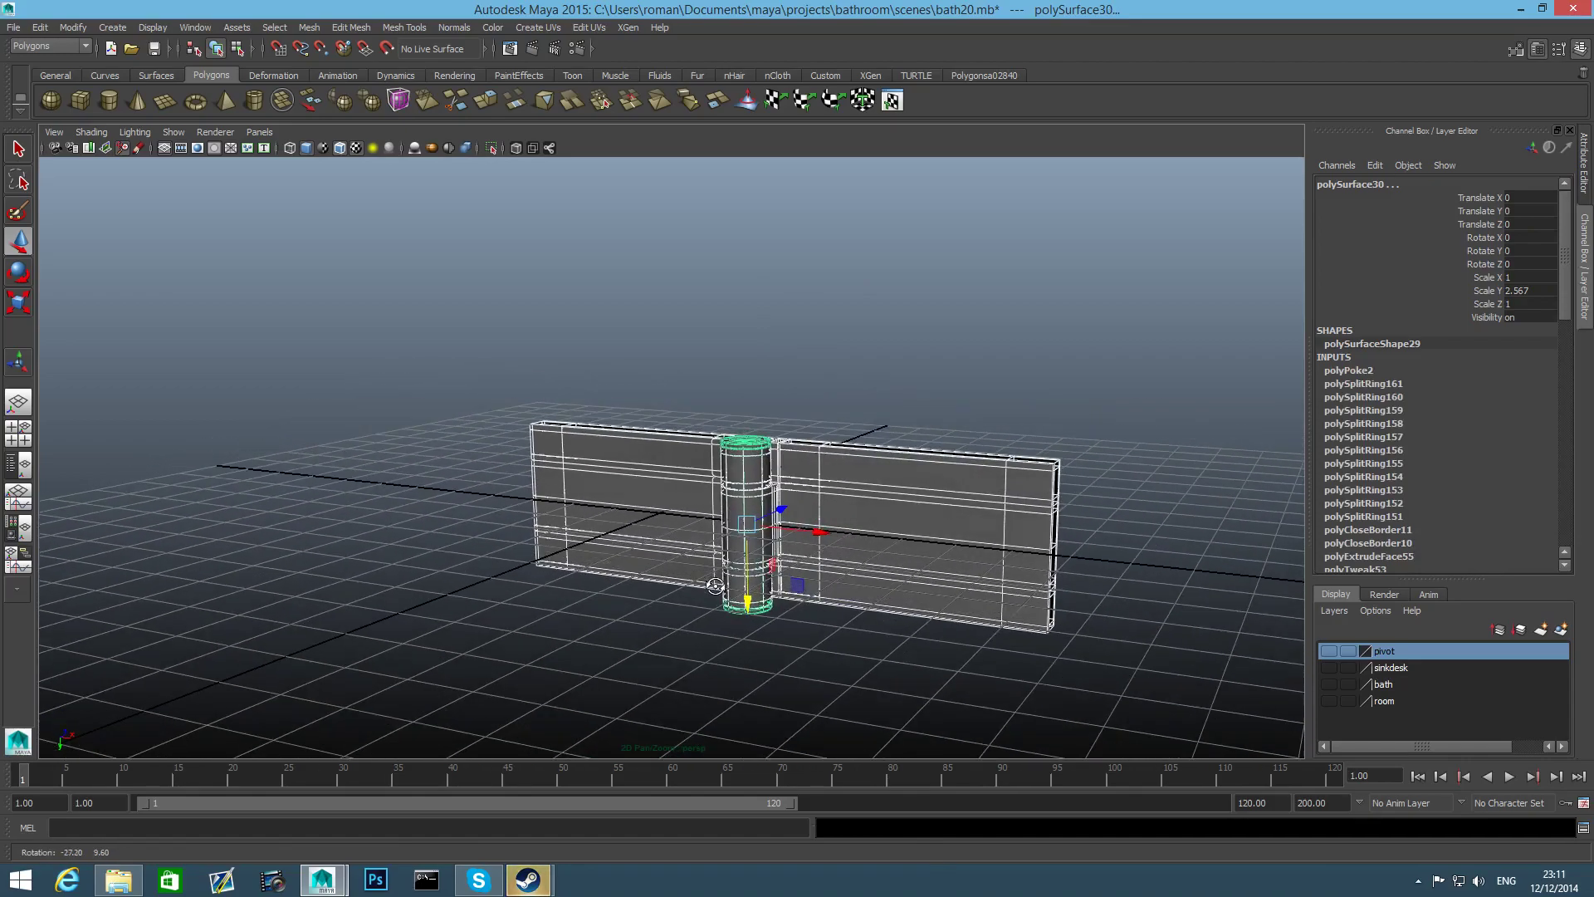
{"action": "left_click", "coordinate": [1328, 667]}
{"action": "left_click", "coordinate": [1332, 678]}
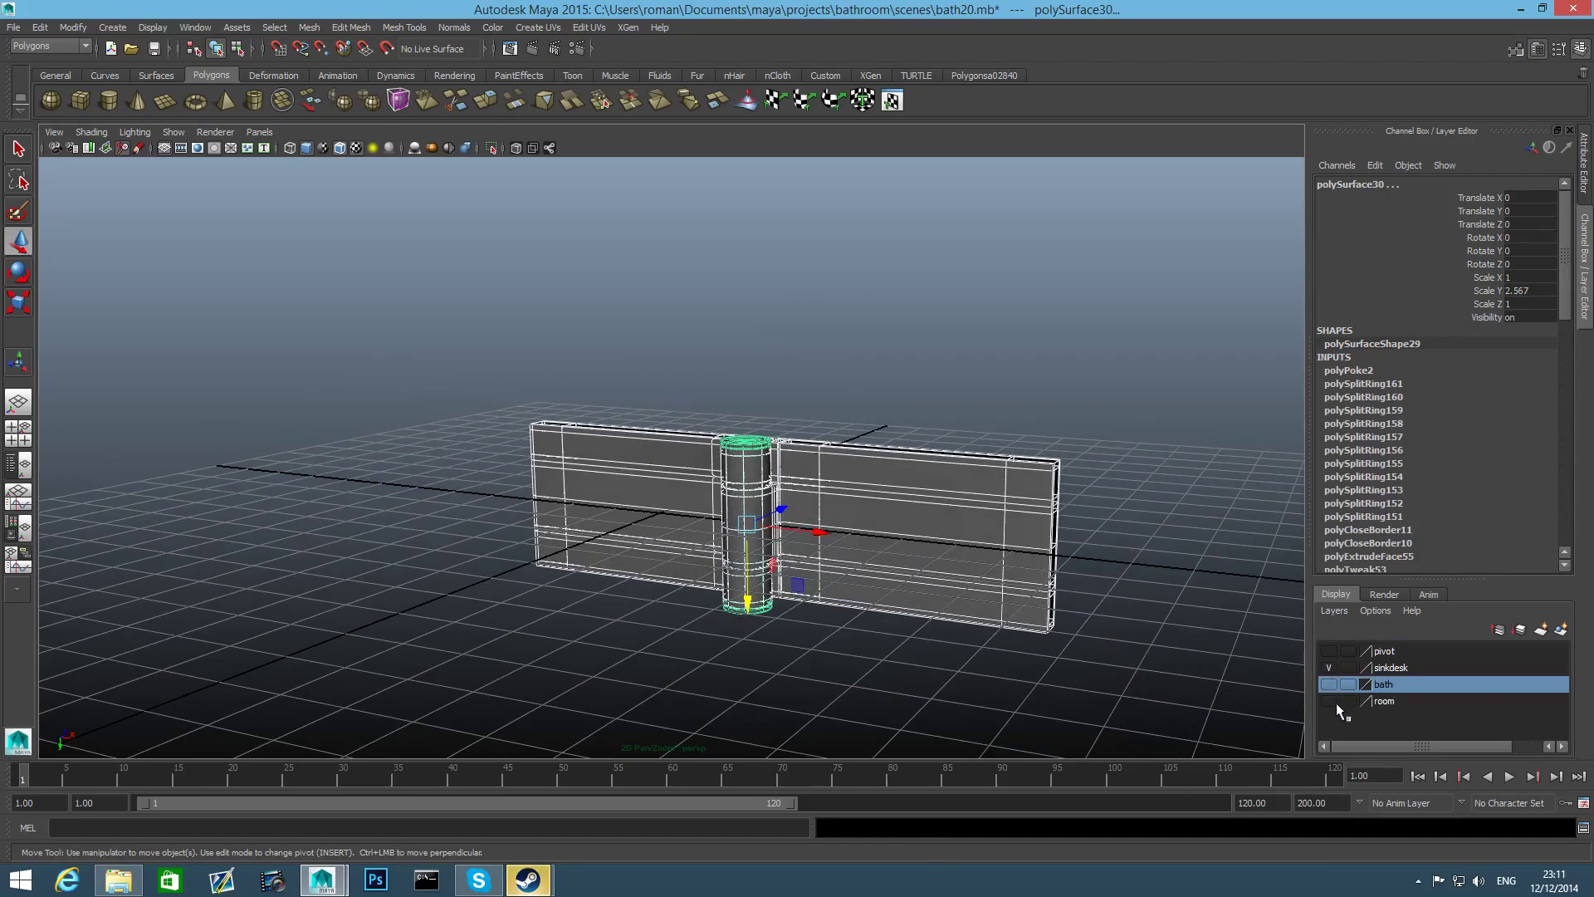
{"action": "left_click", "coordinate": [1330, 683]}
{"action": "left_click", "coordinate": [1331, 700]}
Raise the selected hinge to about 47.9 in Y, up to the middle of the niche doors
{"action": "left_click_drag", "start_coordinate": [1114, 673], "coordinate": [635, 376], "text": "alt"}
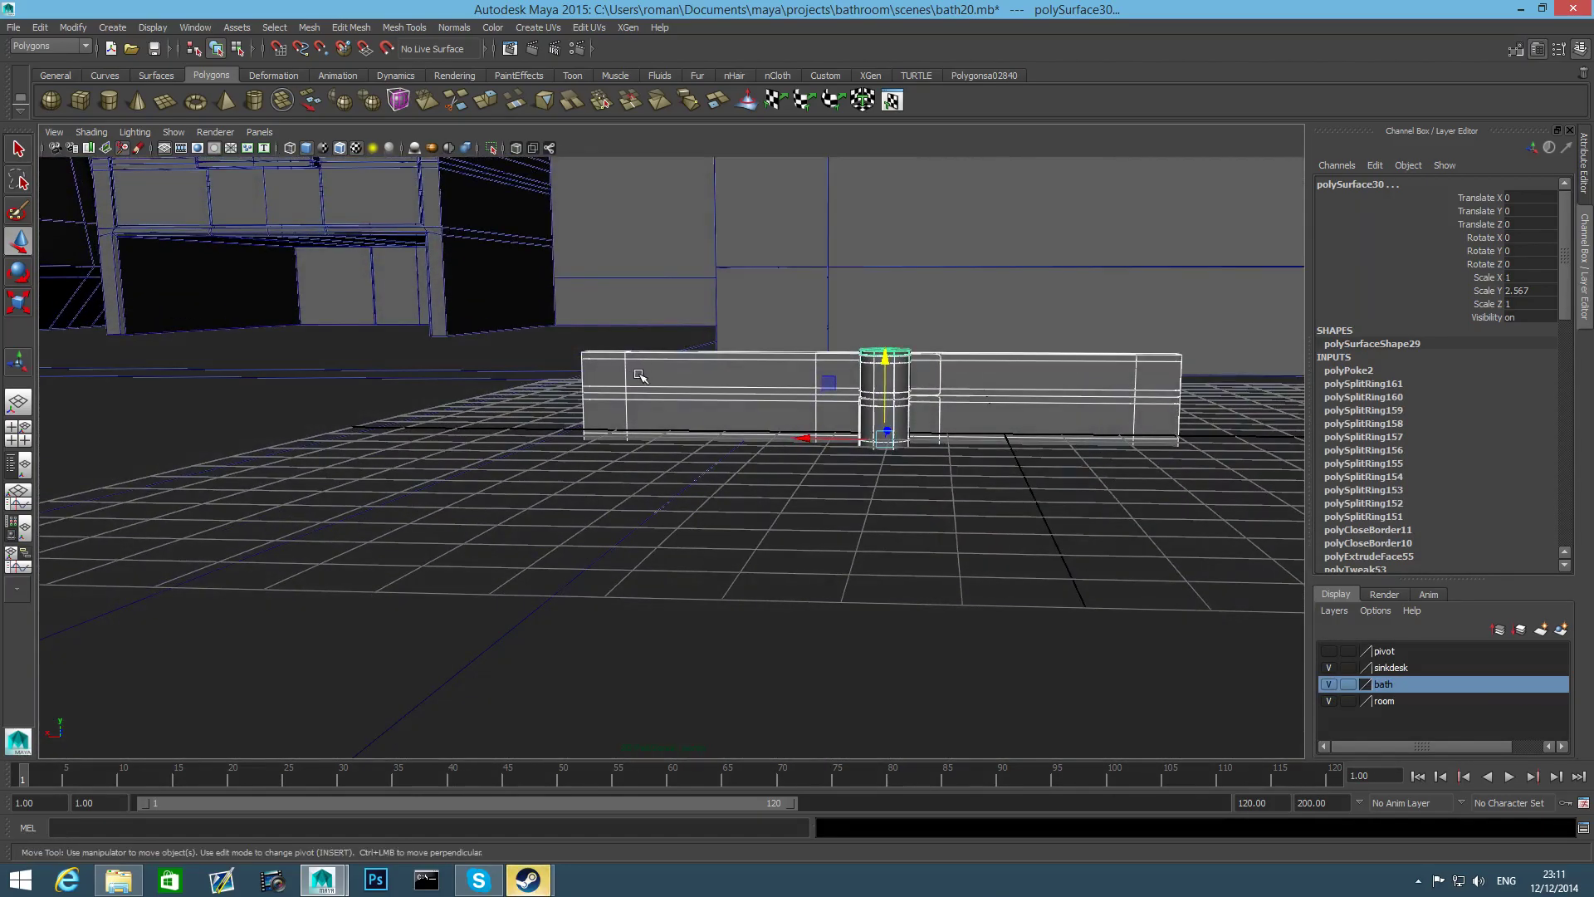
{"action": "middle_click_drag", "start_coordinate": [765, 428], "coordinate": [699, 597], "text": "alt"}
{"action": "right_click_drag", "start_coordinate": [954, 605], "coordinate": [566, 554], "text": "alt"}
{"action": "right_click_drag", "start_coordinate": [845, 530], "coordinate": [739, 531], "text": "alt"}
{"action": "middle_click_drag", "start_coordinate": [739, 531], "coordinate": [680, 598], "text": "alt"}
{"action": "right_click_drag", "start_coordinate": [789, 580], "coordinate": [673, 581], "text": "alt"}
{"action": "middle_click_drag", "start_coordinate": [673, 580], "coordinate": [671, 678], "text": "alt"}
{"action": "left_click_drag", "start_coordinate": [669, 634], "coordinate": [706, 176]}
{"action": "middle_click_drag", "start_coordinate": [780, 257], "coordinate": [831, 586], "text": "alt"}
{"action": "right_click_drag", "start_coordinate": [767, 542], "coordinate": [919, 555], "text": "alt"}
{"action": "middle_click_drag", "start_coordinate": [893, 548], "coordinate": [818, 333], "text": "alt"}
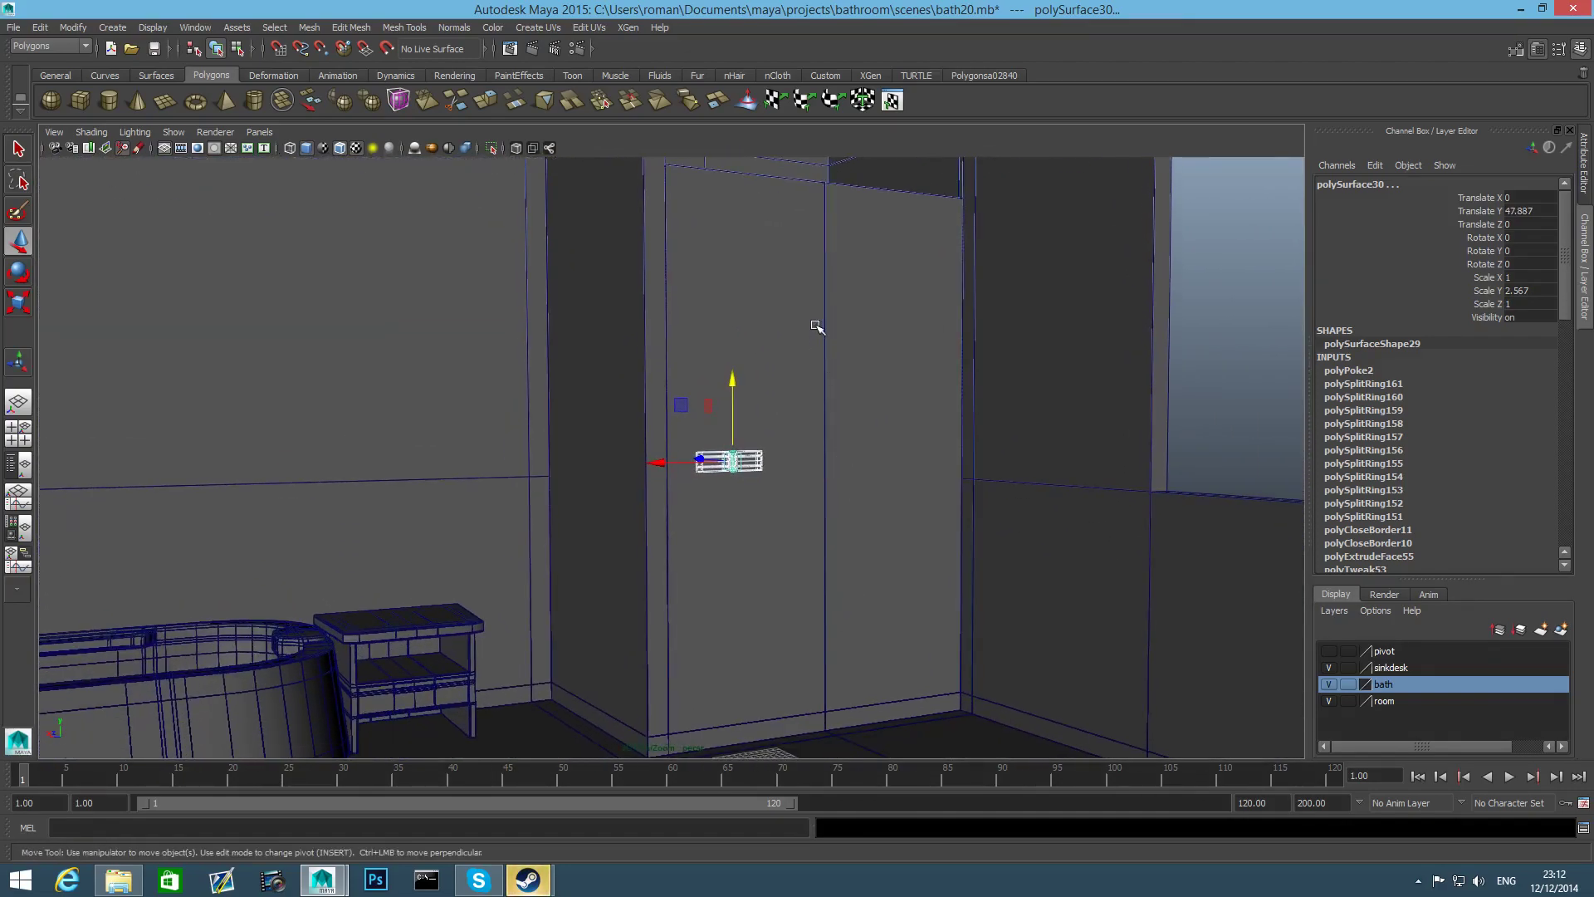
Insert a horizontal edge loop at mid-height of the left niche door
{"action": "left_click", "coordinate": [817, 450]}
{"action": "right_click_drag", "start_coordinate": [815, 451], "coordinate": [866, 474]}
{"action": "left_click", "coordinate": [826, 450]}
Insert five horizontal edge loops in the right niche door: one at mid-height, two below it and two above it
{"action": "left_click", "coordinate": [950, 452]}
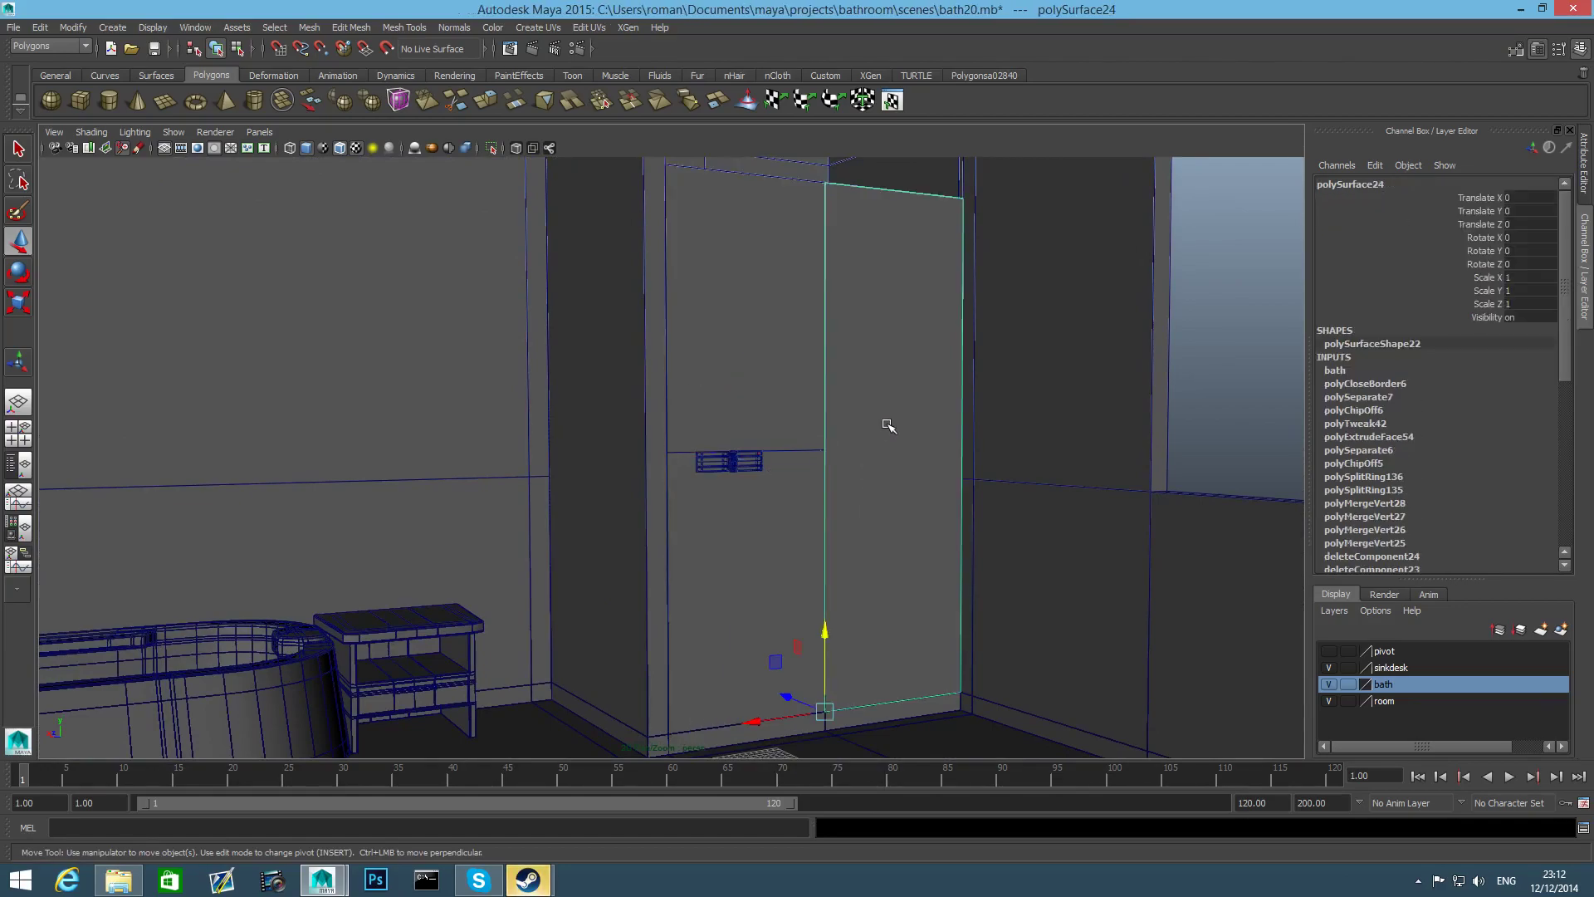
{"action": "right_click_drag", "start_coordinate": [953, 446], "coordinate": [955, 406]}
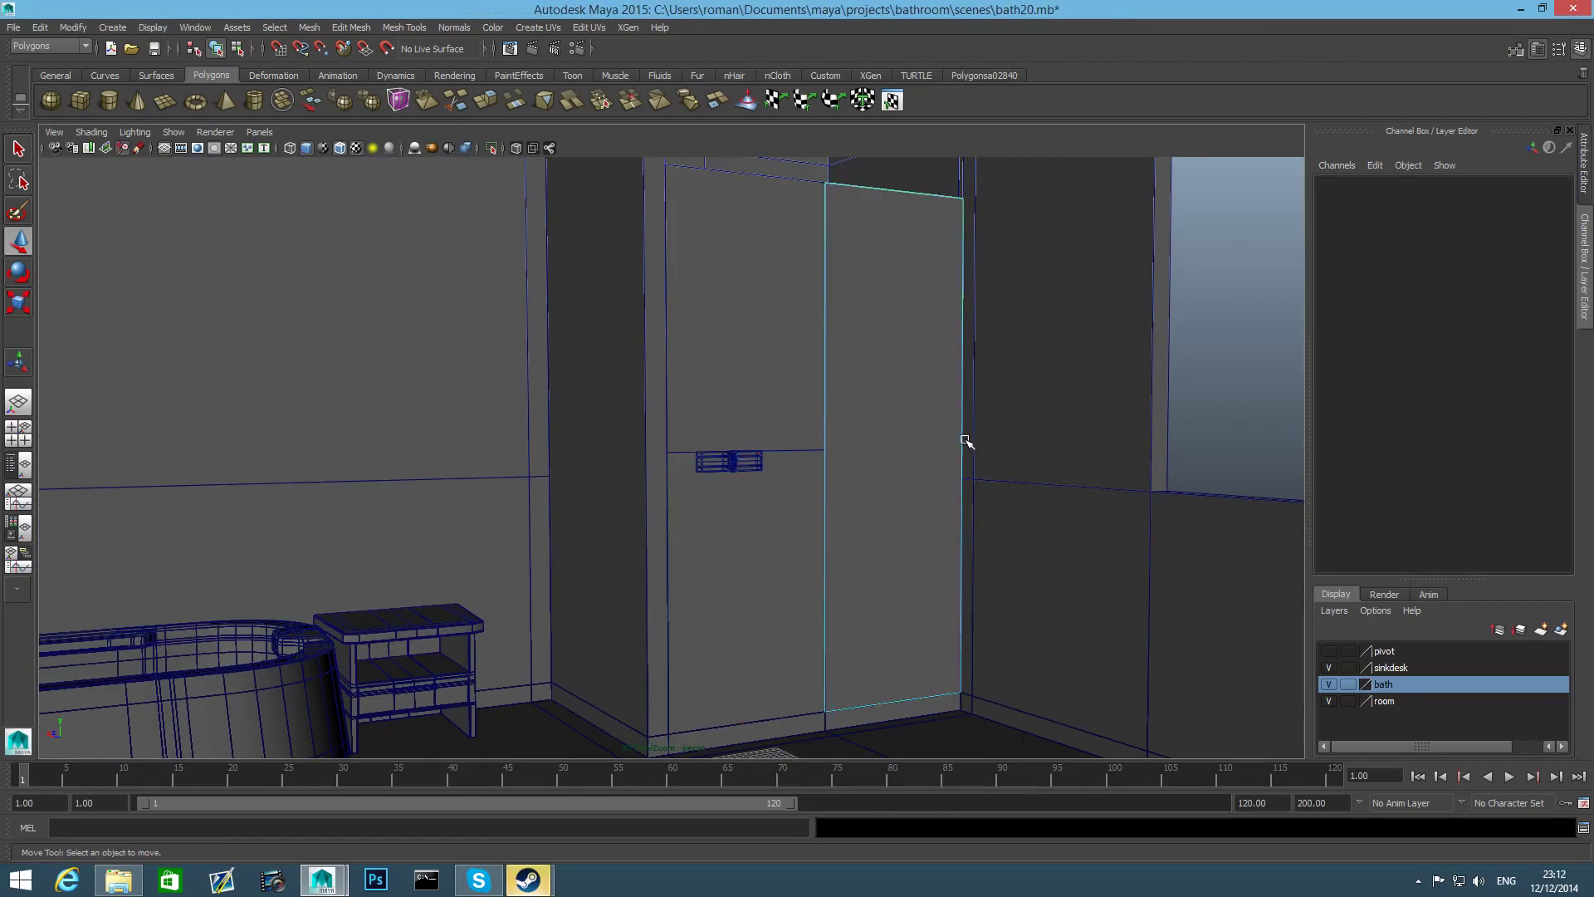
{"action": "left_click", "coordinate": [964, 444]}
{"action": "key", "text": "g"}
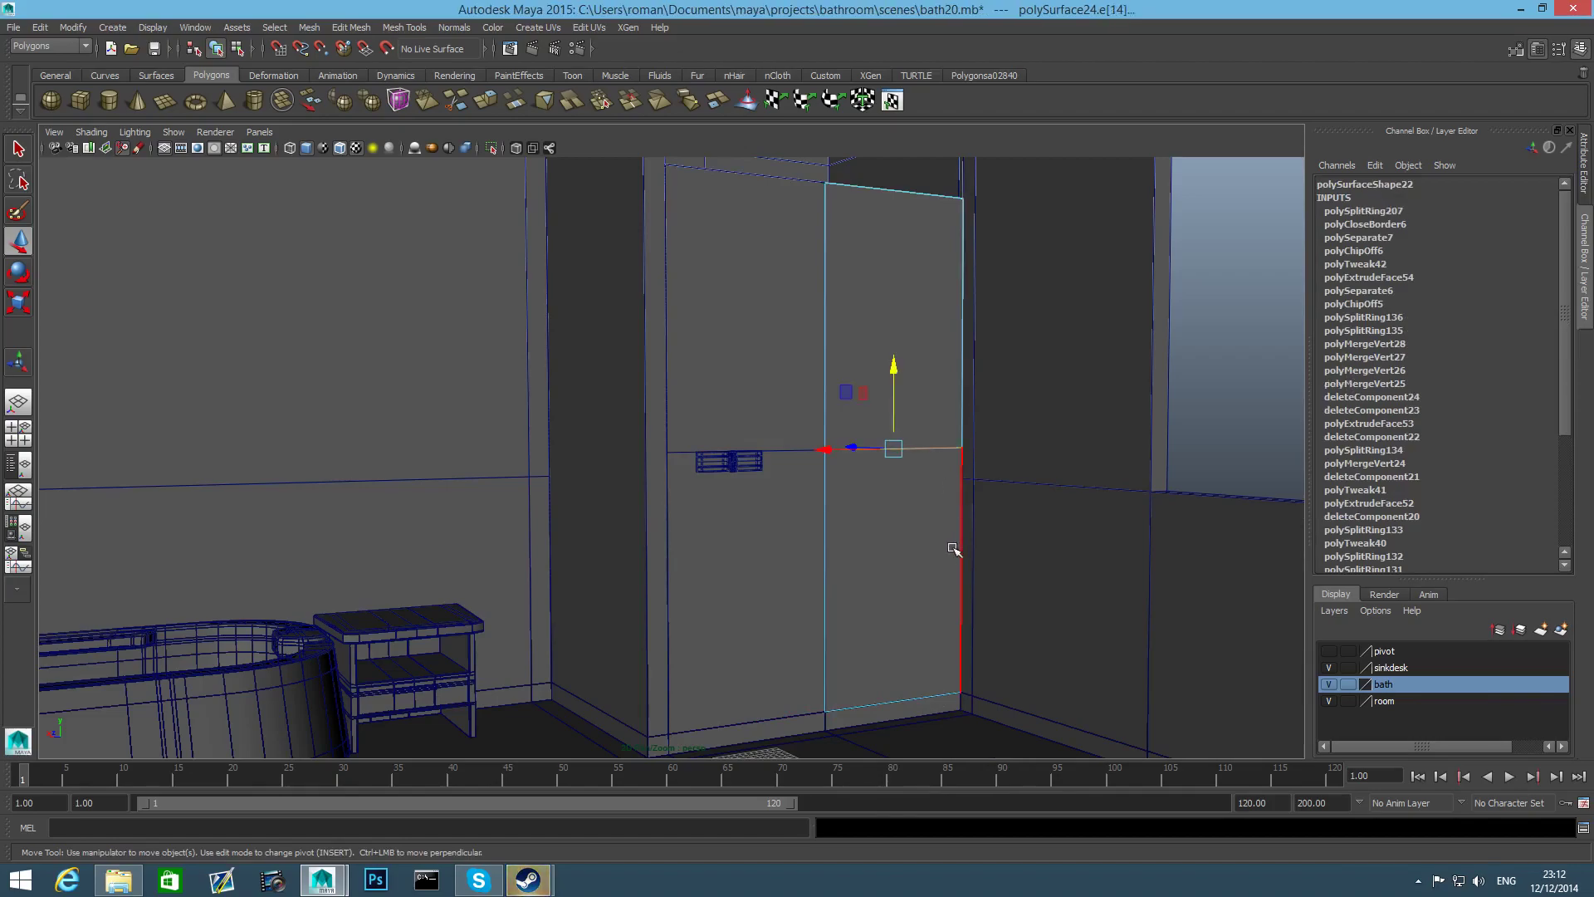
{"action": "left_click", "coordinate": [961, 575]}
{"action": "key", "text": "g"}
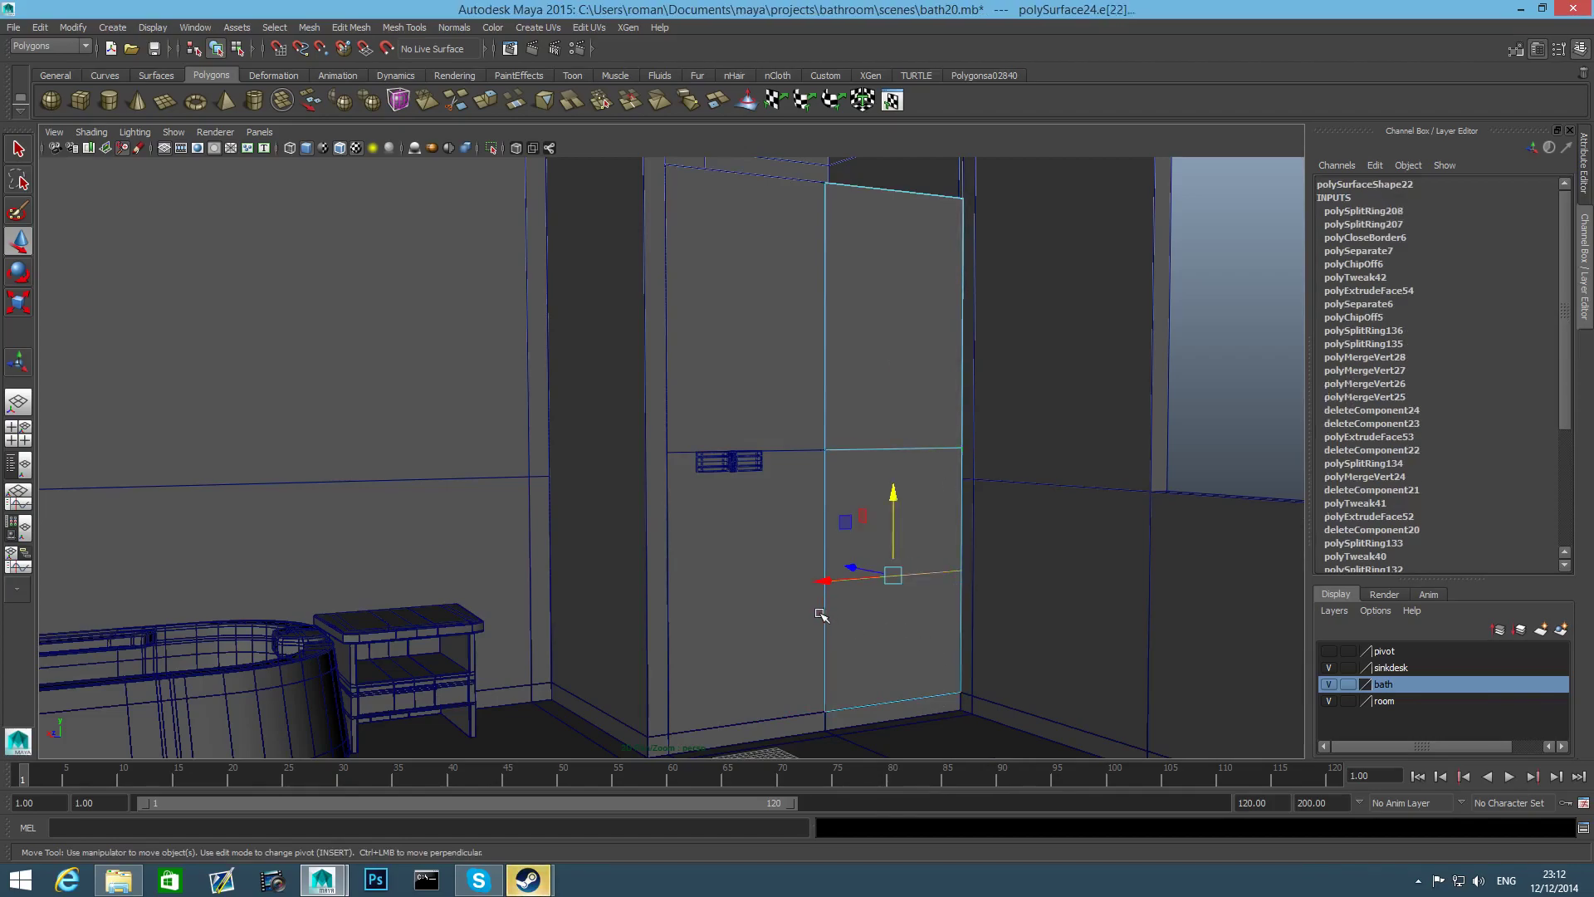
{"action": "left_click", "coordinate": [827, 641]}
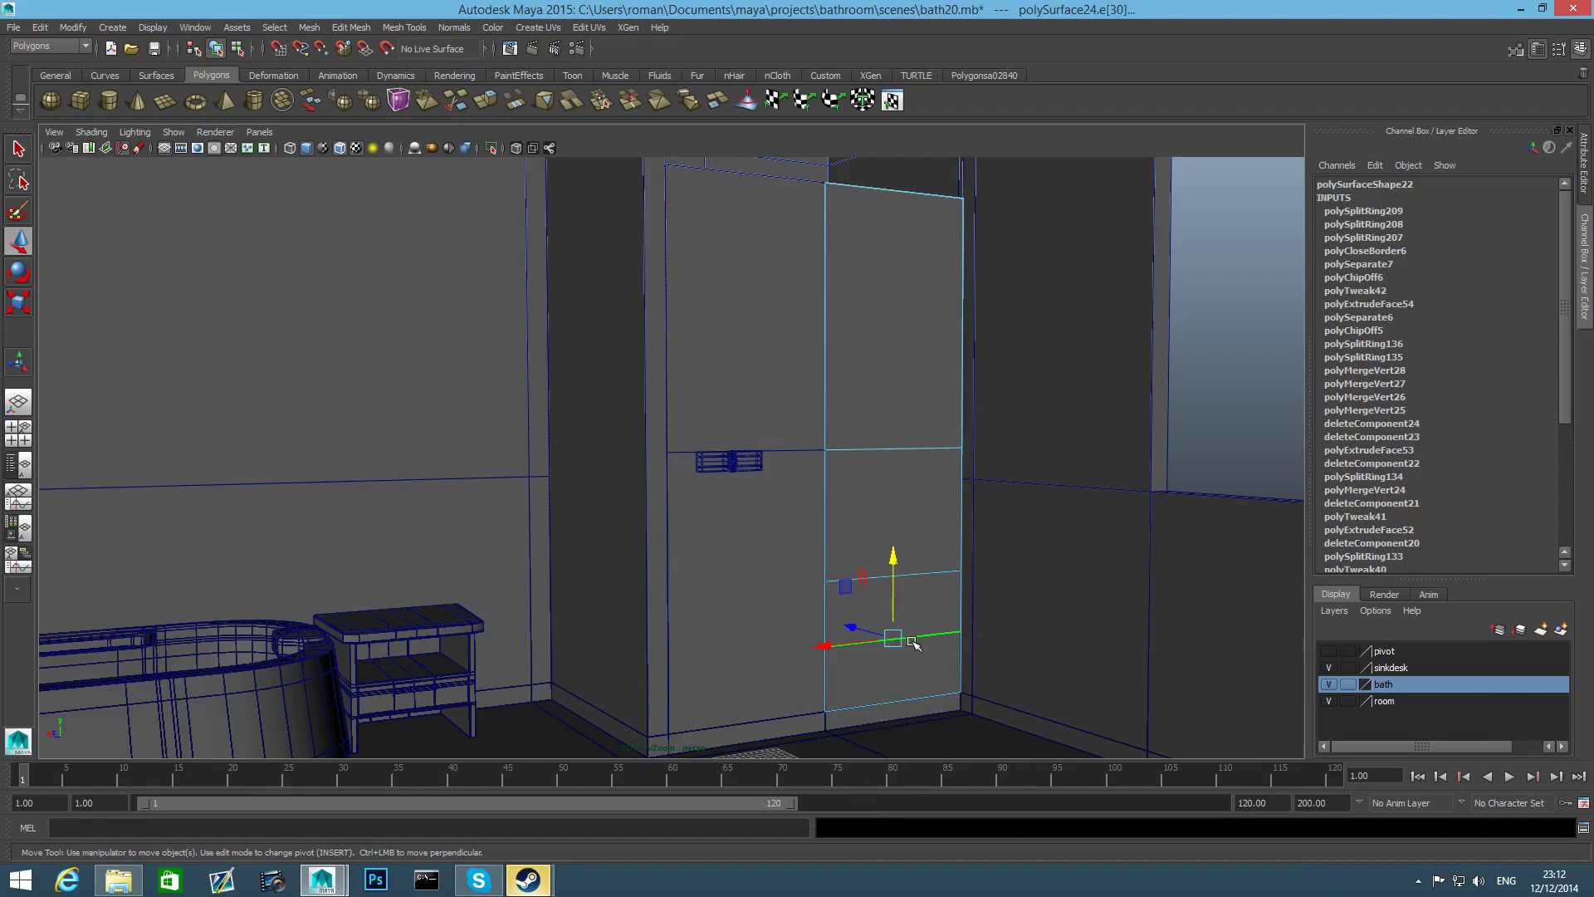
{"action": "left_click", "coordinate": [961, 323]}
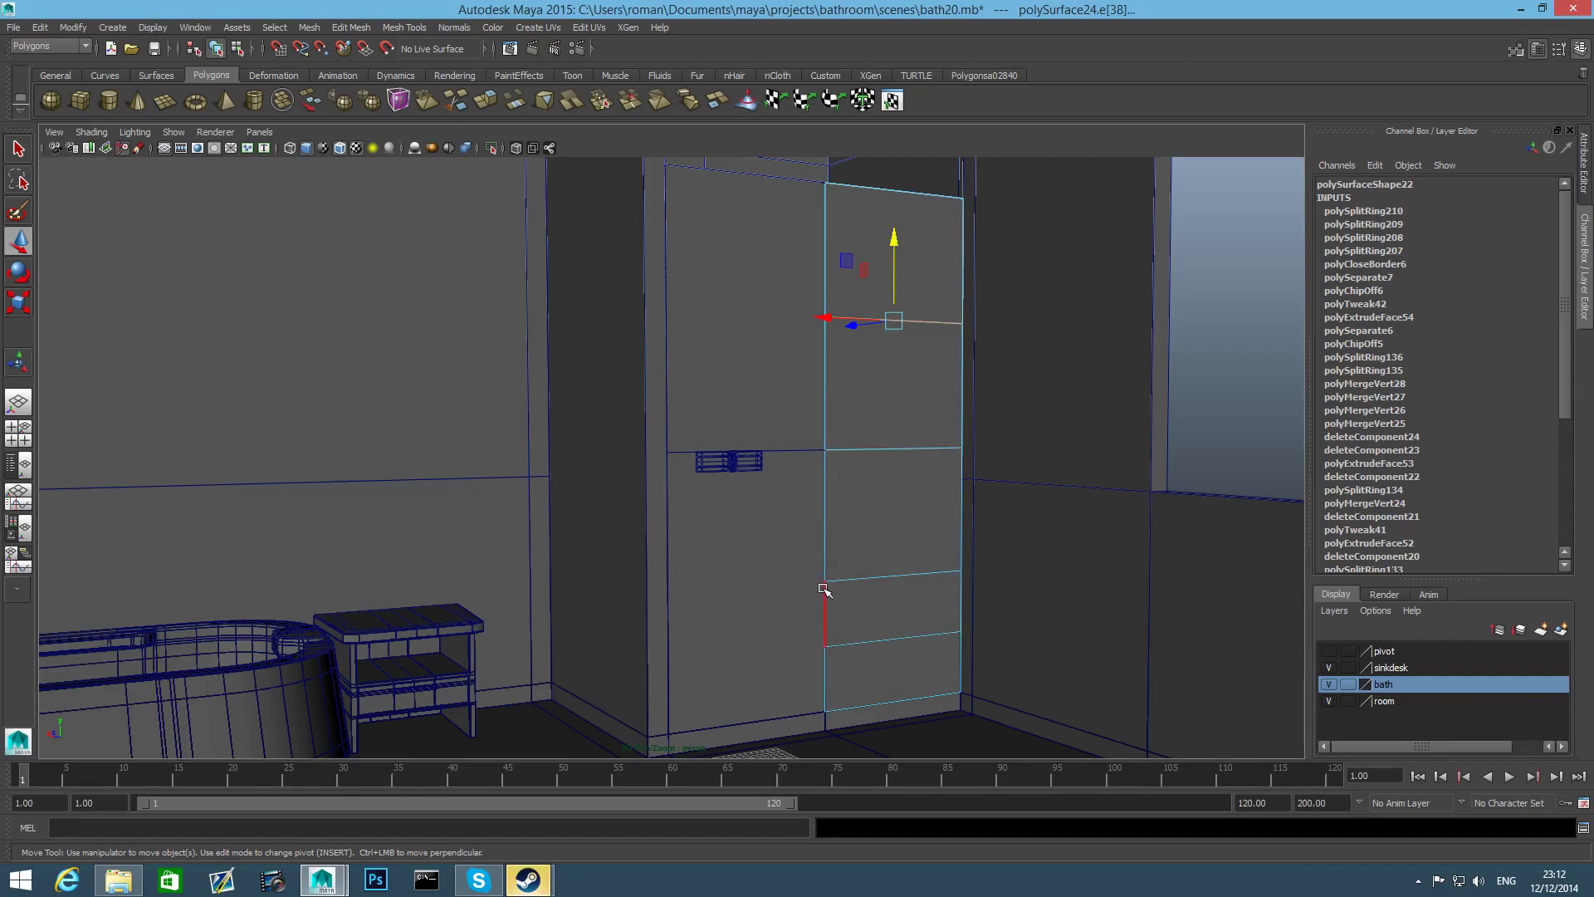
{"action": "left_click_drag", "start_coordinate": [819, 352], "coordinate": [825, 253]}
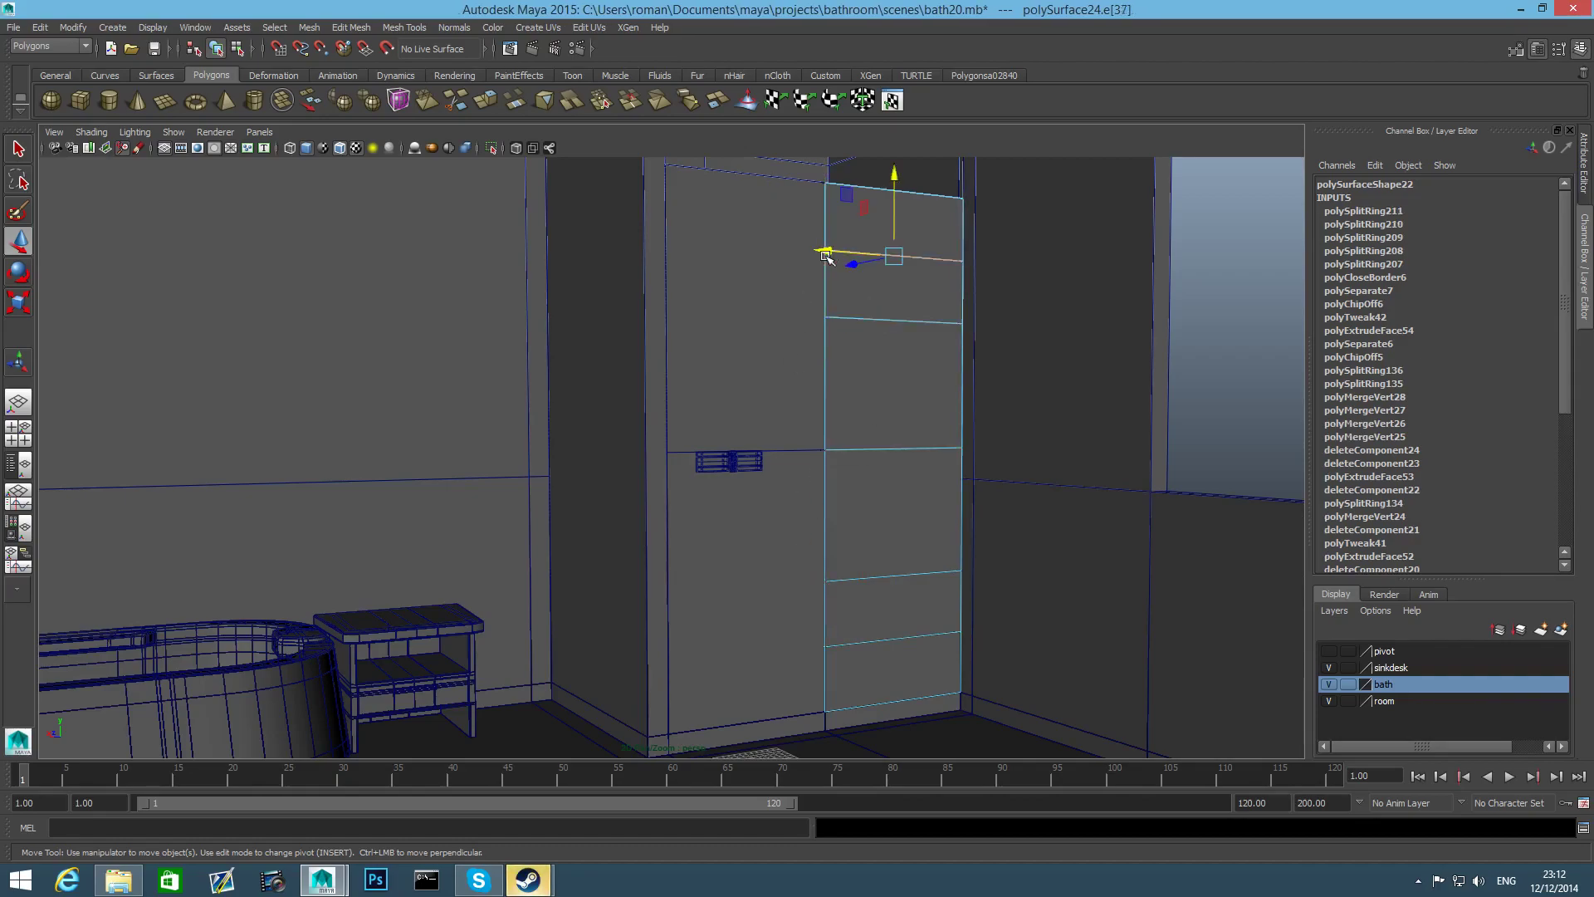
Insert two horizontal edge loops above and two below the middle loop of the left niche door, and return to object selection
{"action": "left_click", "coordinate": [665, 313]}
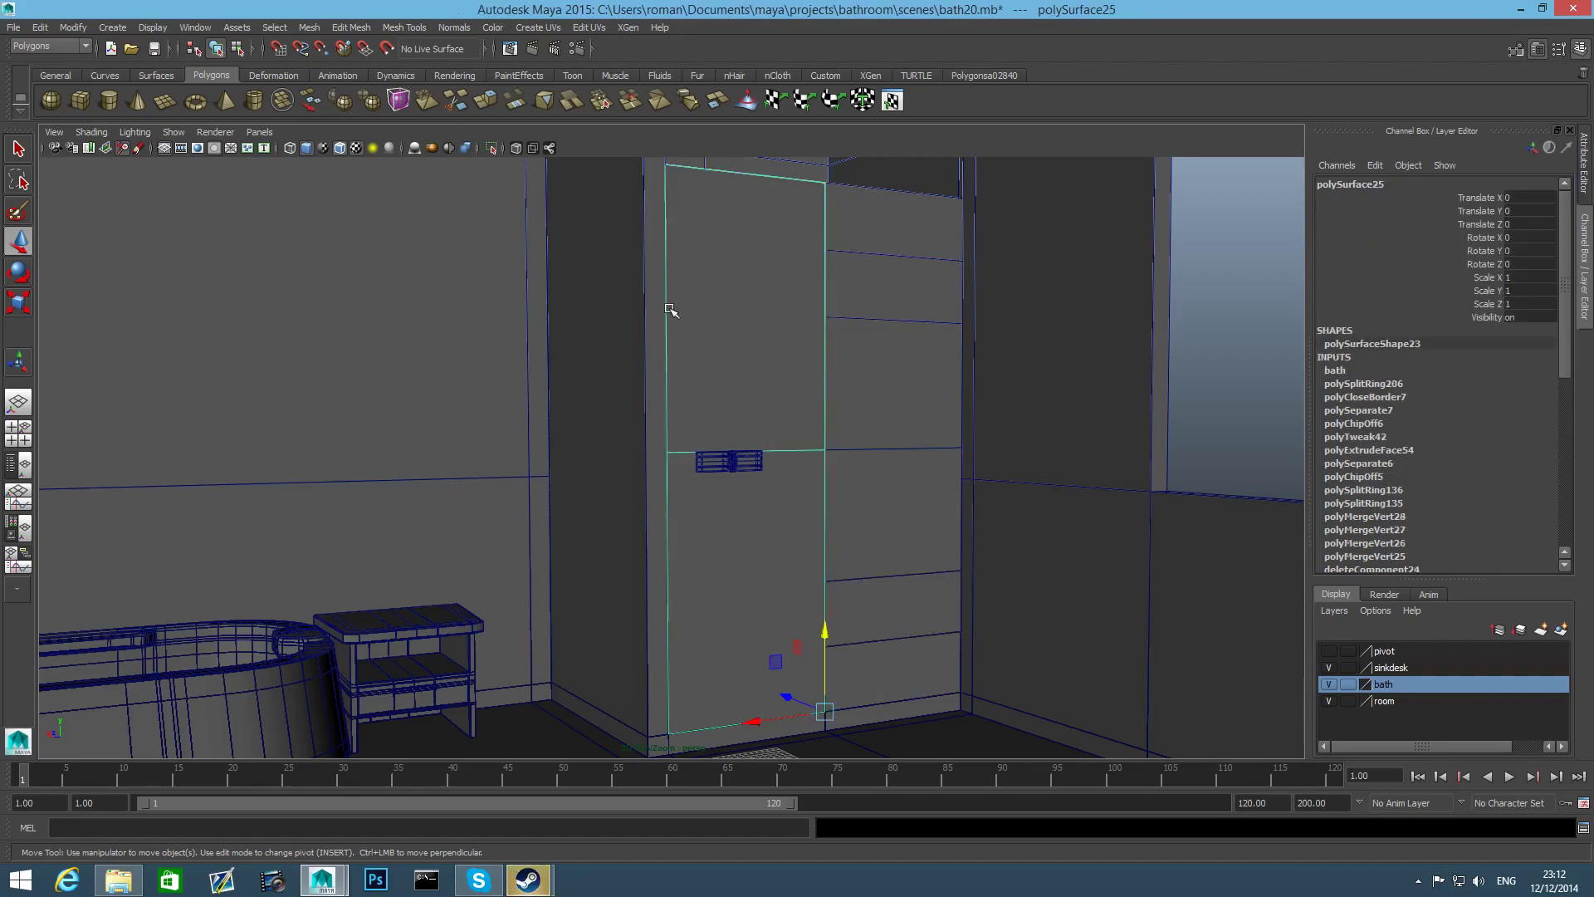
{"action": "right_click_drag", "start_coordinate": [716, 309], "coordinate": [713, 271]}
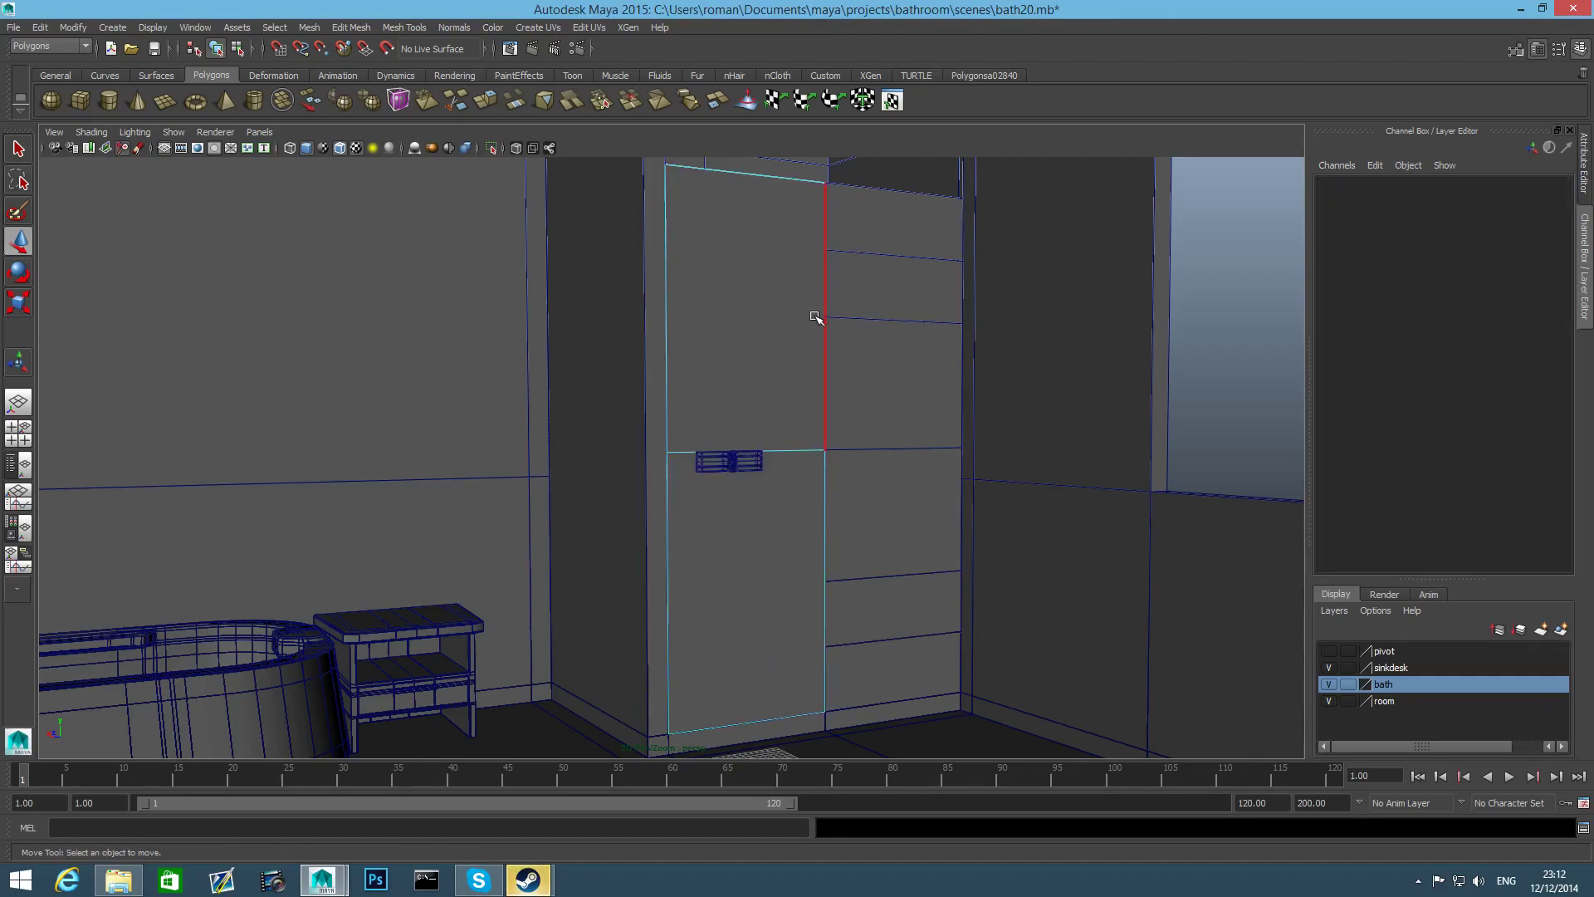
{"action": "left_click", "coordinate": [824, 316]}
{"action": "key", "text": "g"}
{"action": "left_click", "coordinate": [825, 266]}
{"action": "key", "text": "g"}
{"action": "left_click", "coordinate": [824, 552]}
{"action": "key", "text": "g"}
{"action": "key", "text": "g"}
{"action": "left_click", "coordinate": [824, 639]}
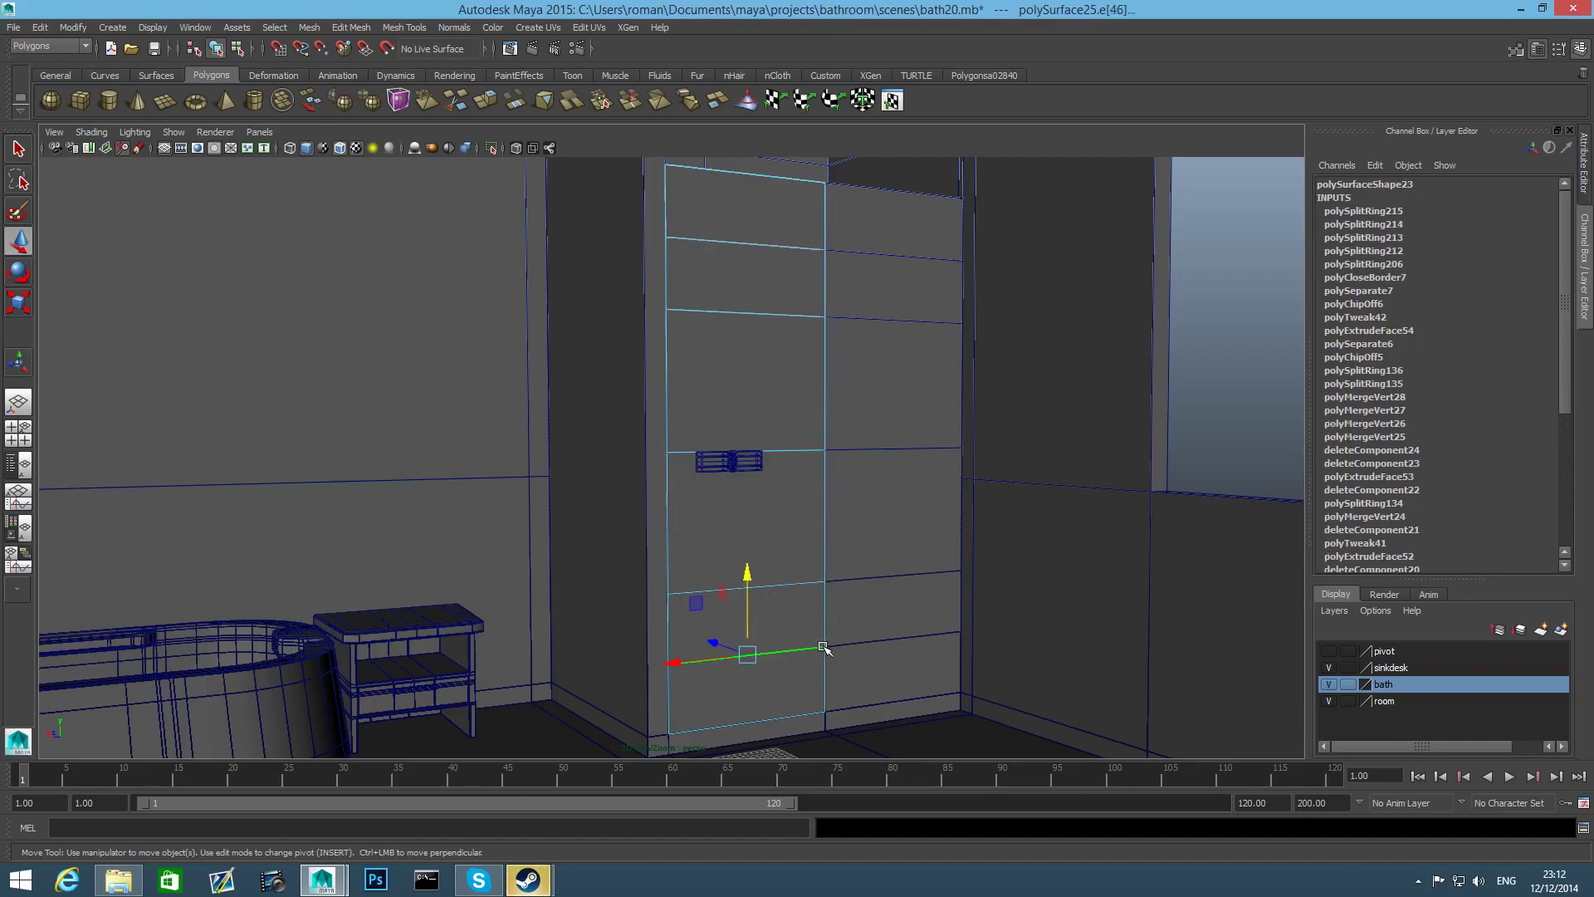
{"action": "key", "text": "F8"}
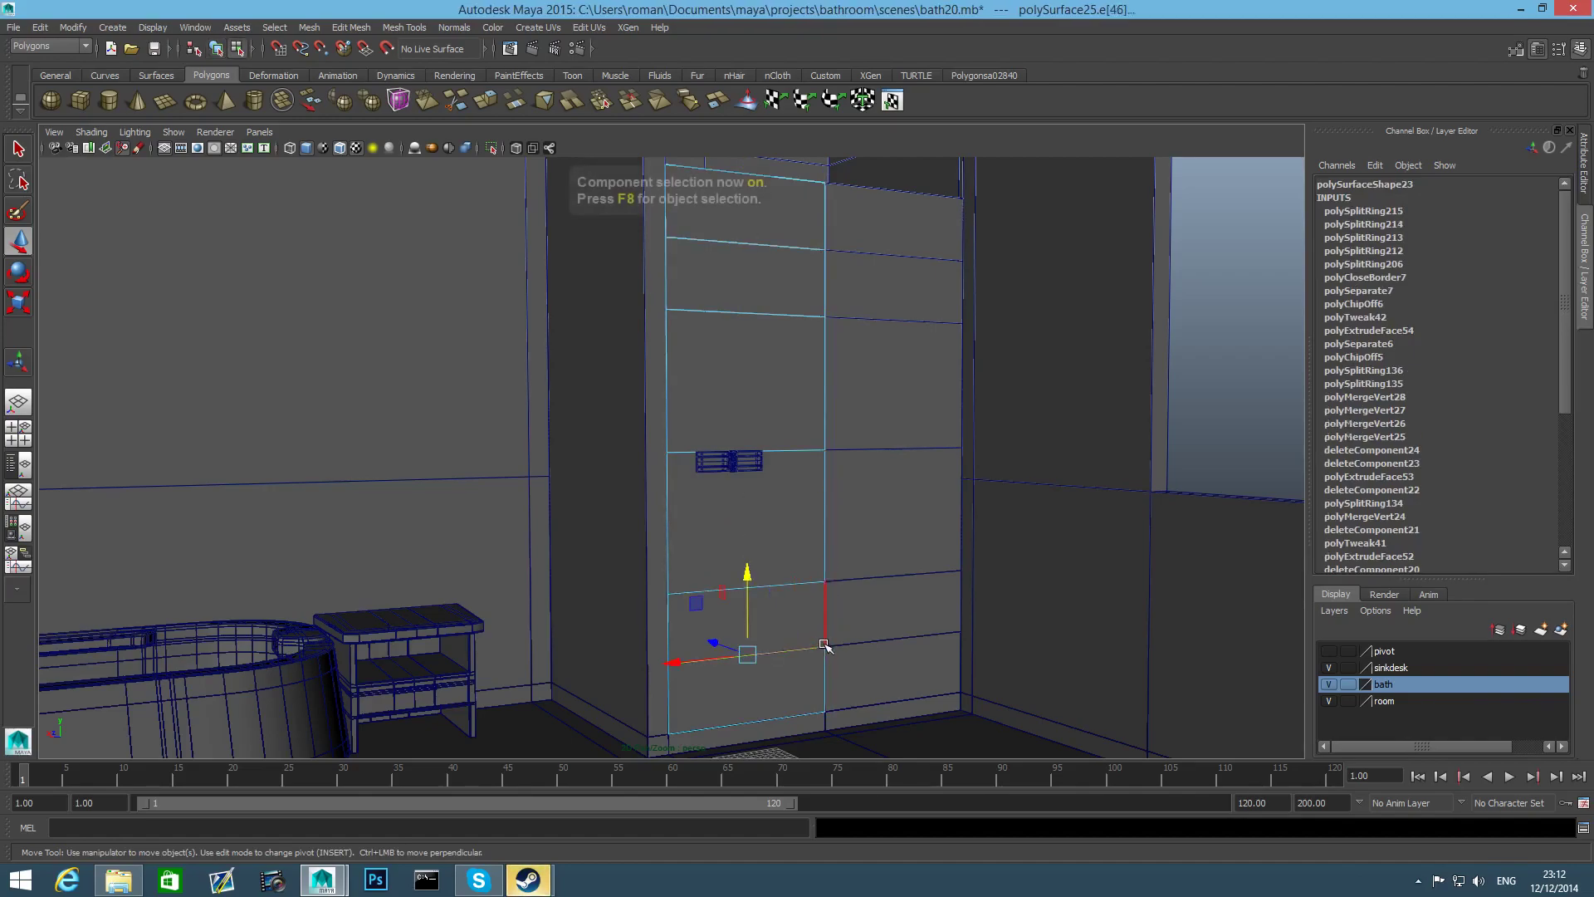
{"action": "right_click_drag", "start_coordinate": [813, 572], "coordinate": [805, 551], "text": "alt"}
{"action": "right_click_drag", "start_coordinate": [925, 492], "coordinate": [730, 441], "text": "alt"}
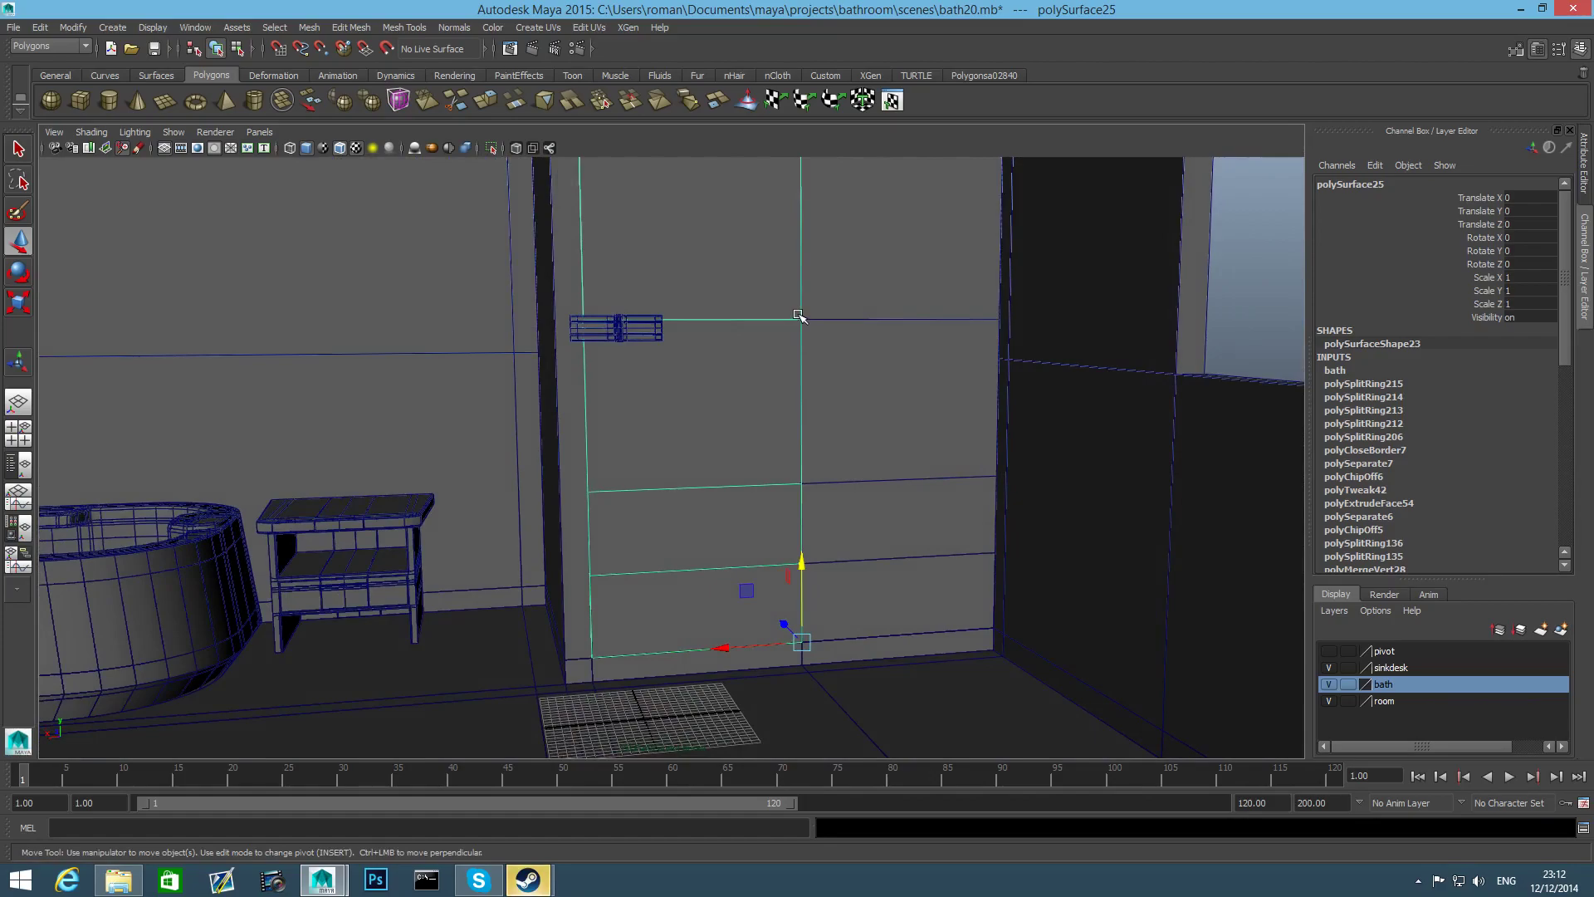
Select the whole hinge and move it along Z to about 17.26, in front of the niche doors
{"action": "middle_click_drag", "start_coordinate": [812, 536], "coordinate": [797, 481], "text": "alt"}
{"action": "left_click_drag", "start_coordinate": [797, 481], "coordinate": [722, 548], "text": "alt"}
{"action": "middle_click_drag", "start_coordinate": [612, 349], "coordinate": [678, 478], "text": "alt"}
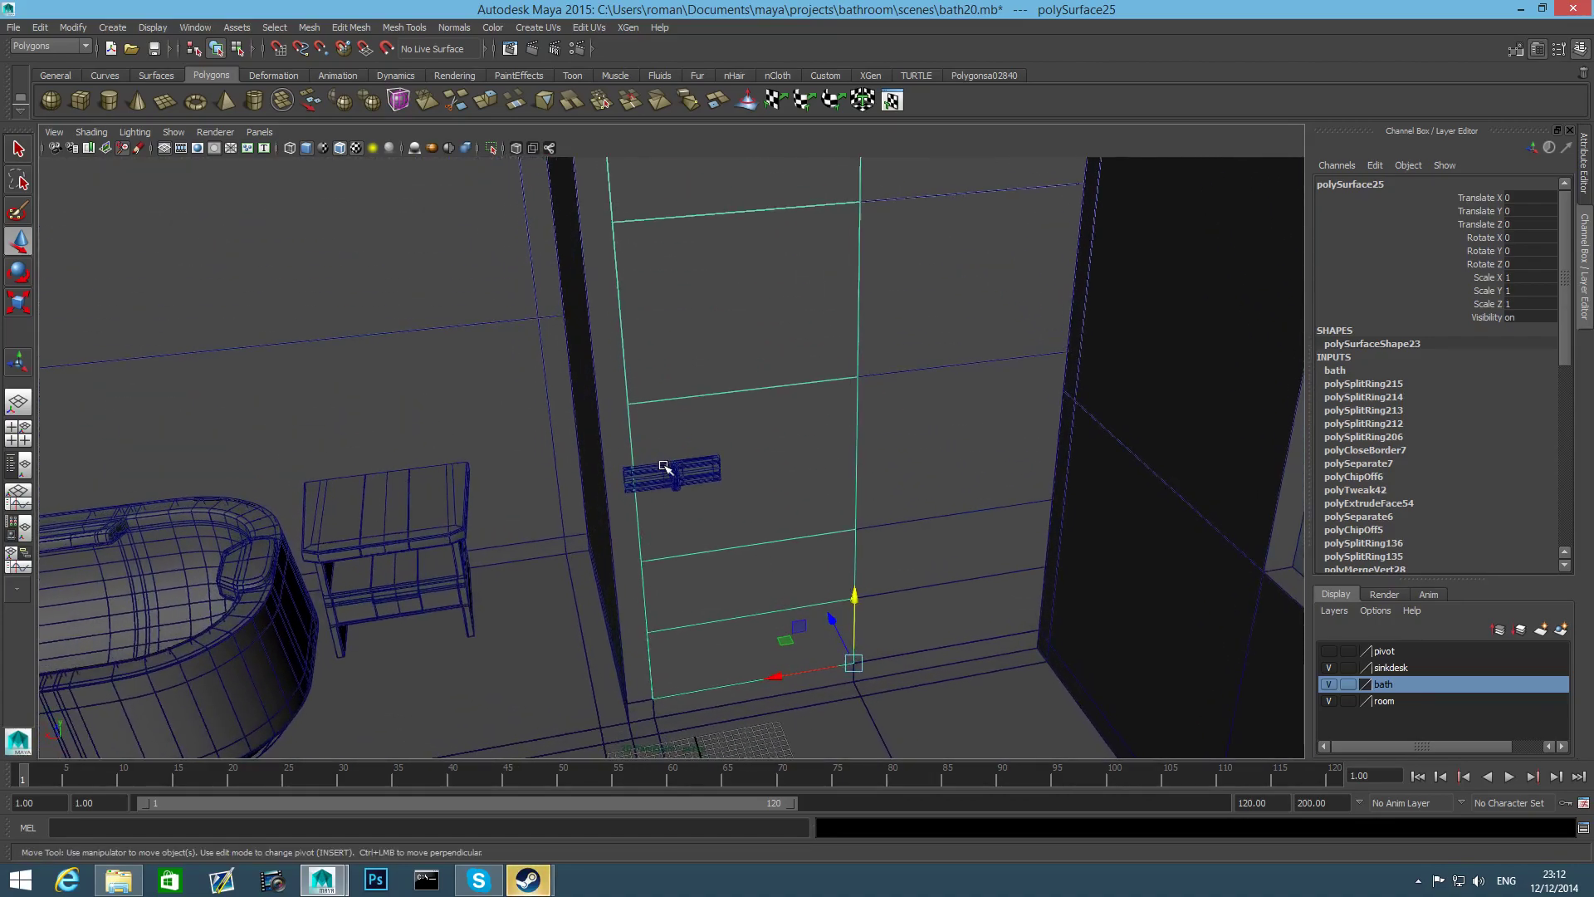
{"action": "left_click", "coordinate": [664, 469]}
{"action": "left_click_drag", "start_coordinate": [704, 491], "coordinate": [906, 574], "text": "alt"}
{"action": "left_click_drag", "start_coordinate": [850, 443], "coordinate": [764, 597]}
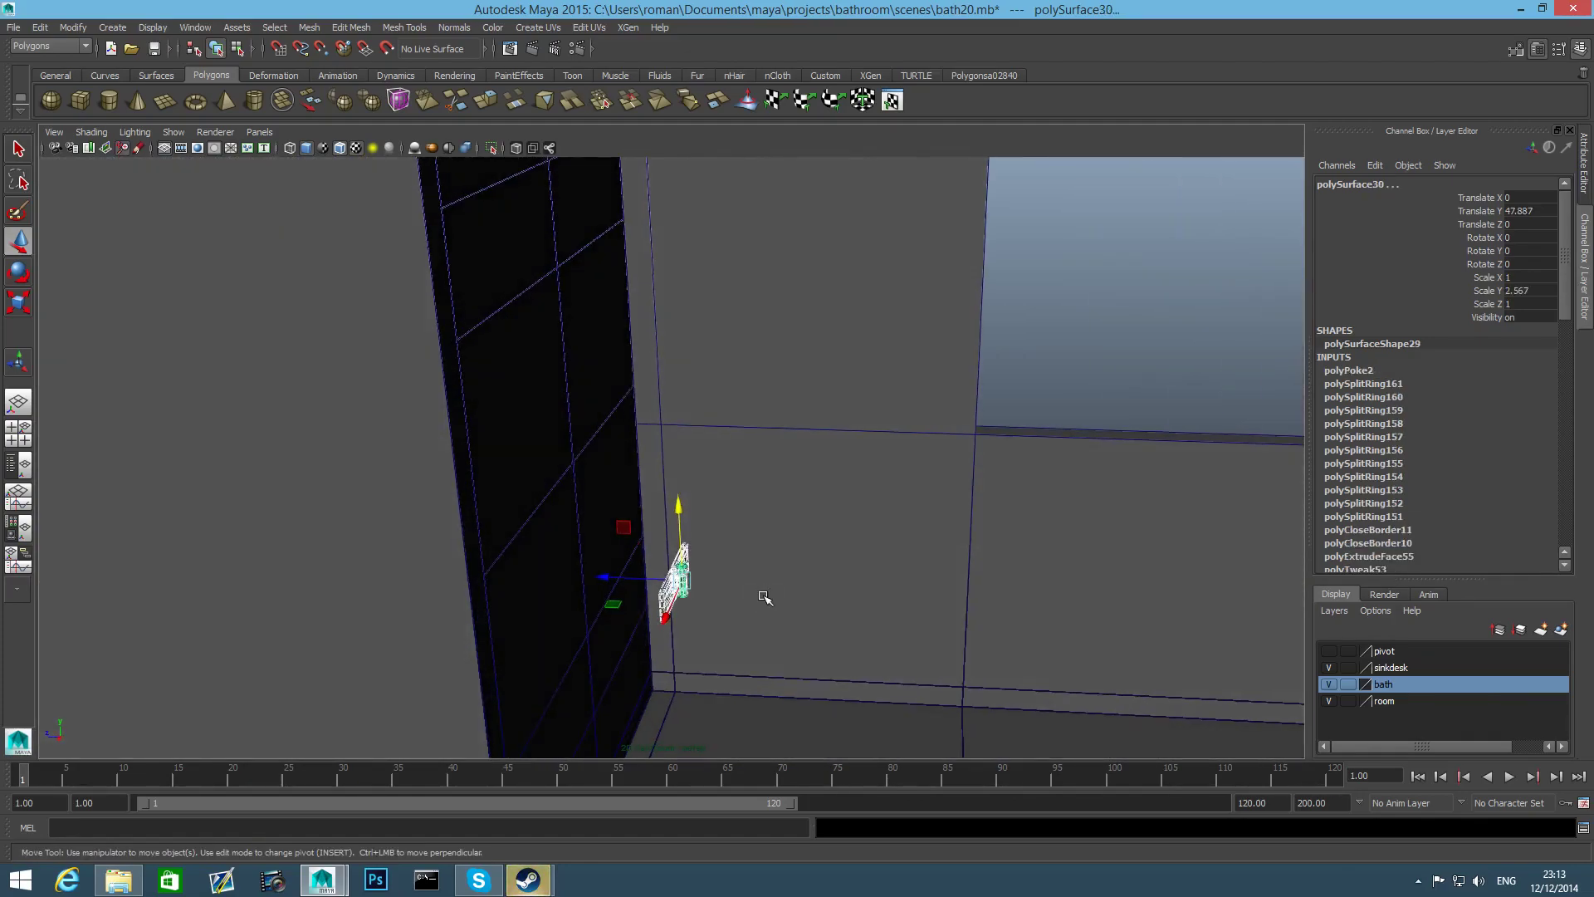
{"action": "left_click_drag", "start_coordinate": [614, 574], "coordinate": [438, 570]}
{"action": "left_click_drag", "start_coordinate": [648, 593], "coordinate": [494, 562], "text": "alt"}
{"action": "middle_click_drag", "start_coordinate": [651, 555], "coordinate": [576, 520], "text": "alt"}
{"action": "right_click_drag", "start_coordinate": [665, 536], "coordinate": [1159, 637], "text": "alt"}
{"action": "middle_click_drag", "start_coordinate": [572, 553], "coordinate": [634, 545], "text": "alt"}
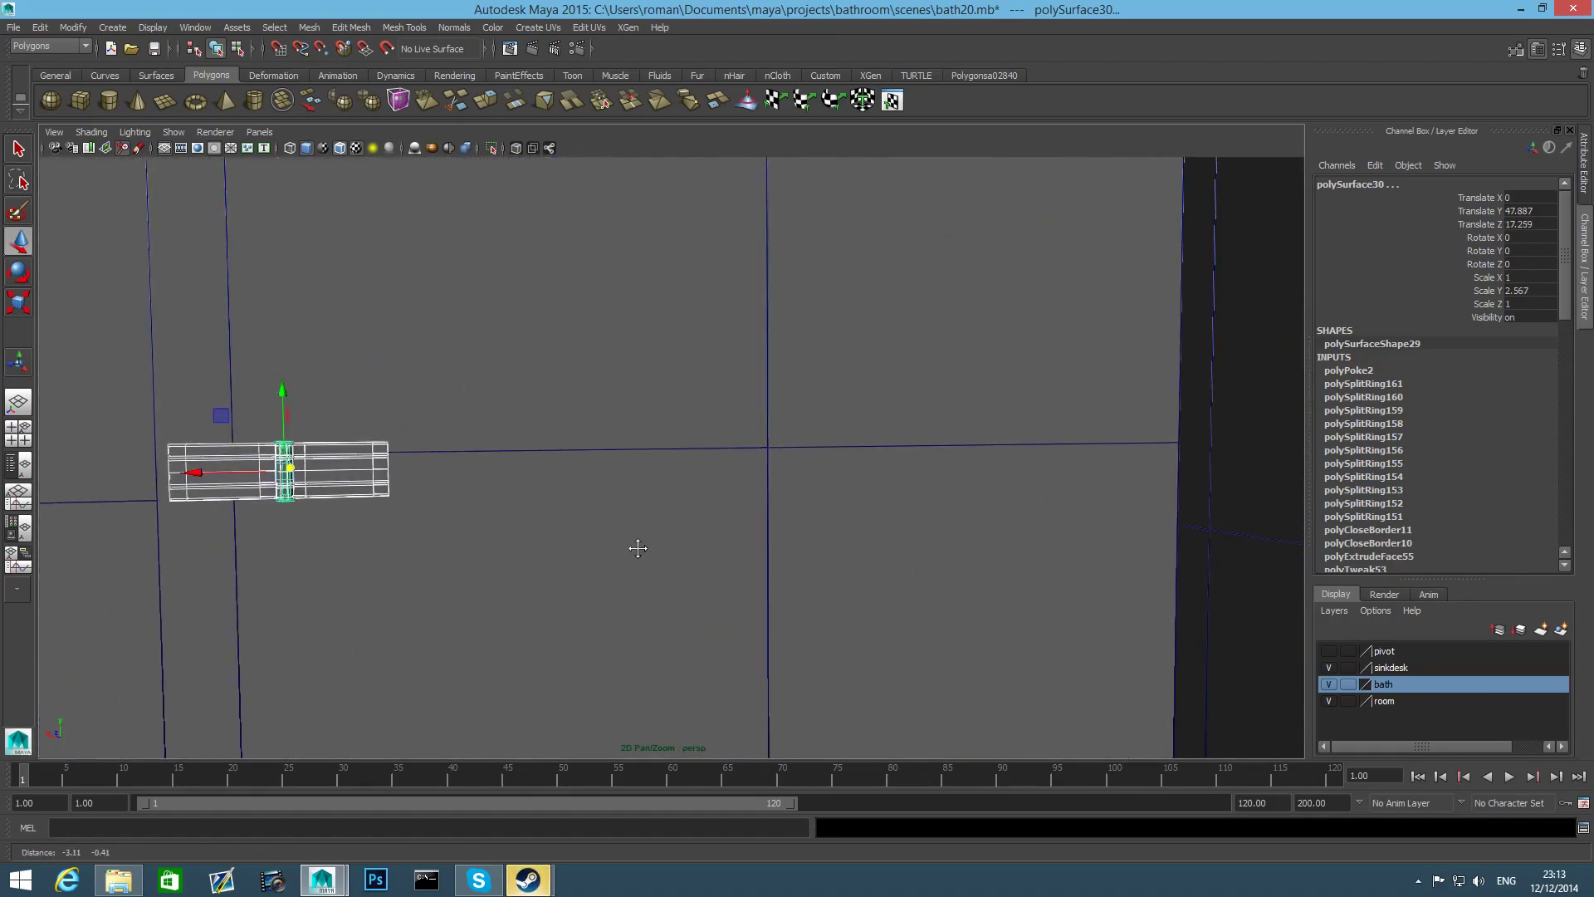
Show only the orthographic view facing the niche doors and turn on Wireframe on Shaded there
{"action": "left_click", "coordinate": [10, 436]}
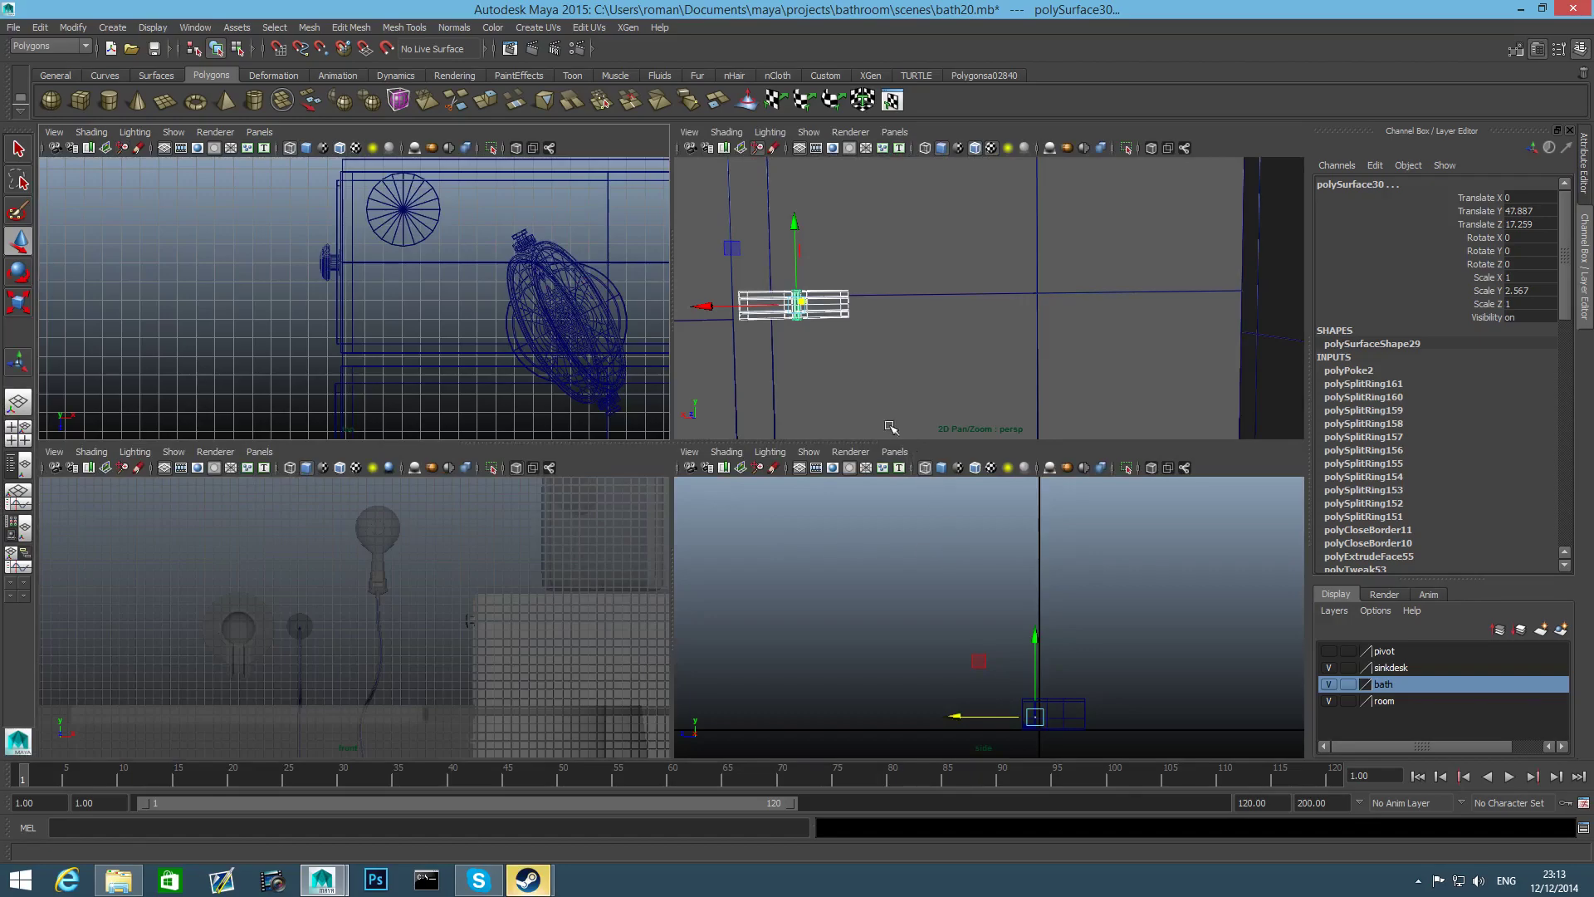
{"action": "scroll", "coordinate": [574, 396], "scroll_direction": "down", "scroll_amount": 5}
{"action": "scroll", "coordinate": [572, 564], "scroll_direction": "down", "scroll_amount": 5}
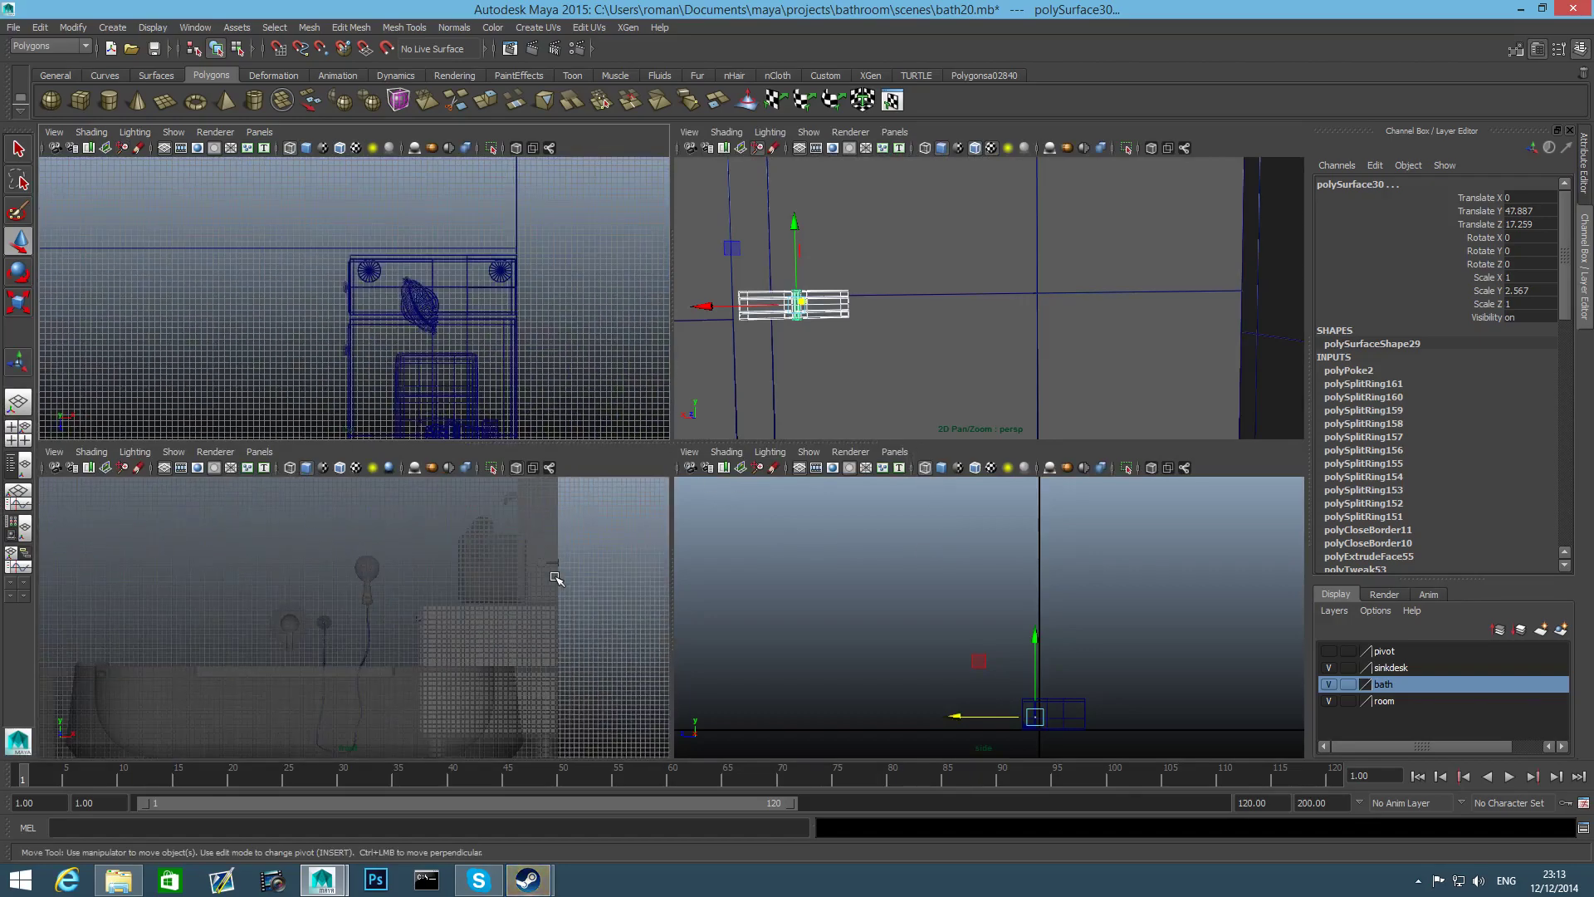
{"action": "key", "text": "space"}
{"action": "middle_click_drag", "start_coordinate": [360, 580], "coordinate": [561, 588], "text": "alt"}
{"action": "scroll", "coordinate": [562, 588], "scroll_direction": "up", "scroll_amount": 2}
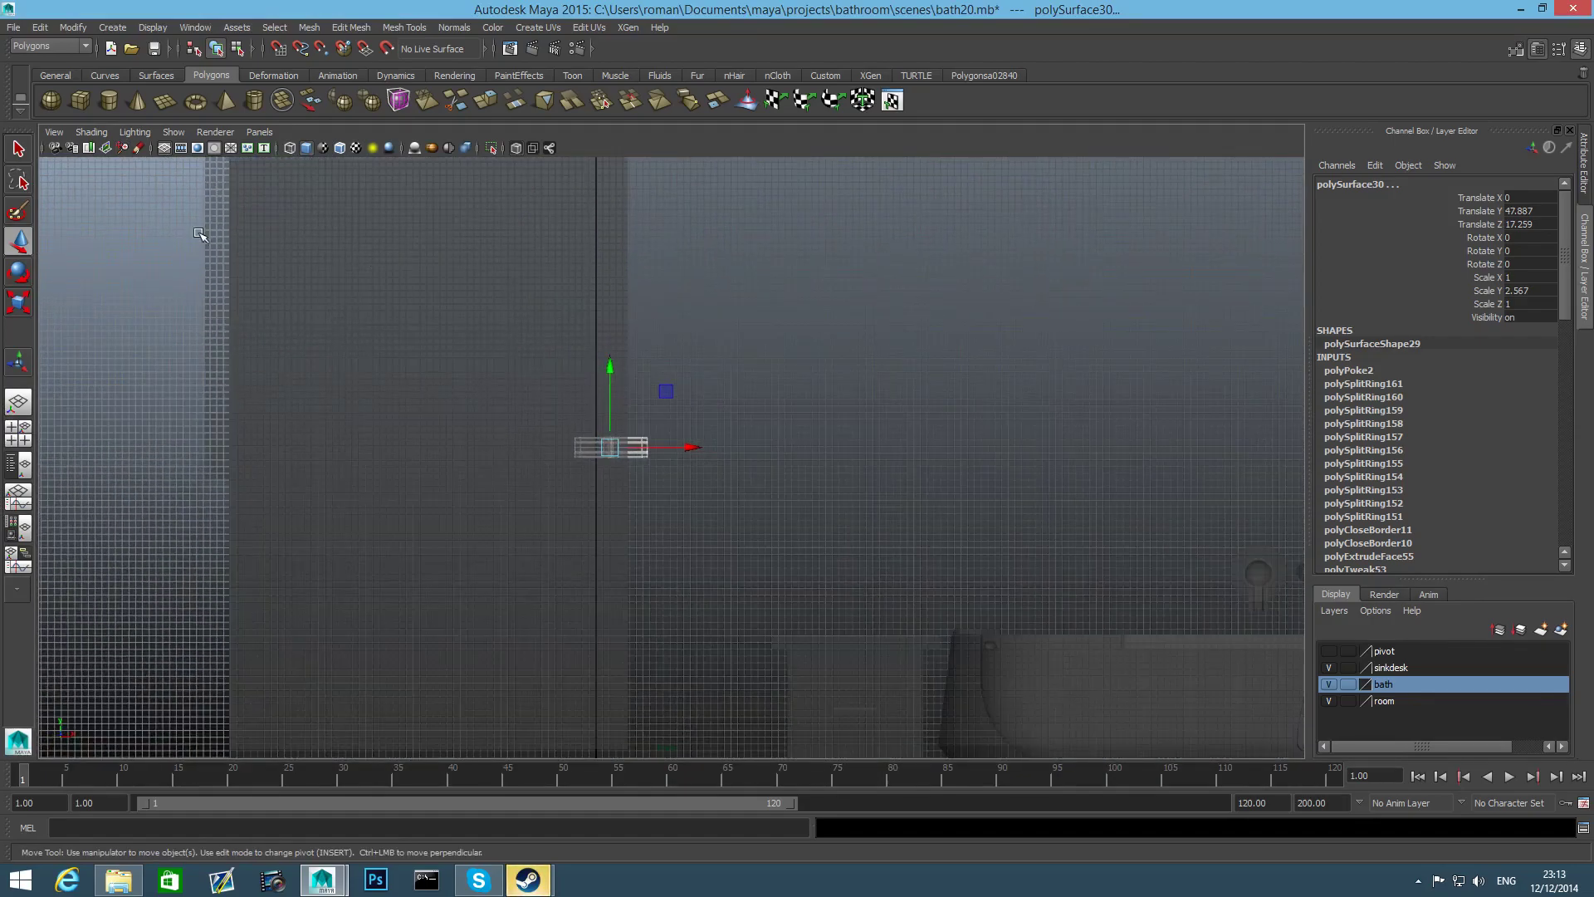
{"action": "left_click", "coordinate": [93, 131]}
{"action": "left_click", "coordinate": [121, 277]}
Raise the hinge to about 48.76 in Y, centring it on the doors' mid-height edge loop
{"action": "middle_click_drag", "start_coordinate": [575, 406], "coordinate": [579, 408], "text": "alt"}
{"action": "right_click_drag", "start_coordinate": [580, 407], "coordinate": [250, 486], "text": "alt"}
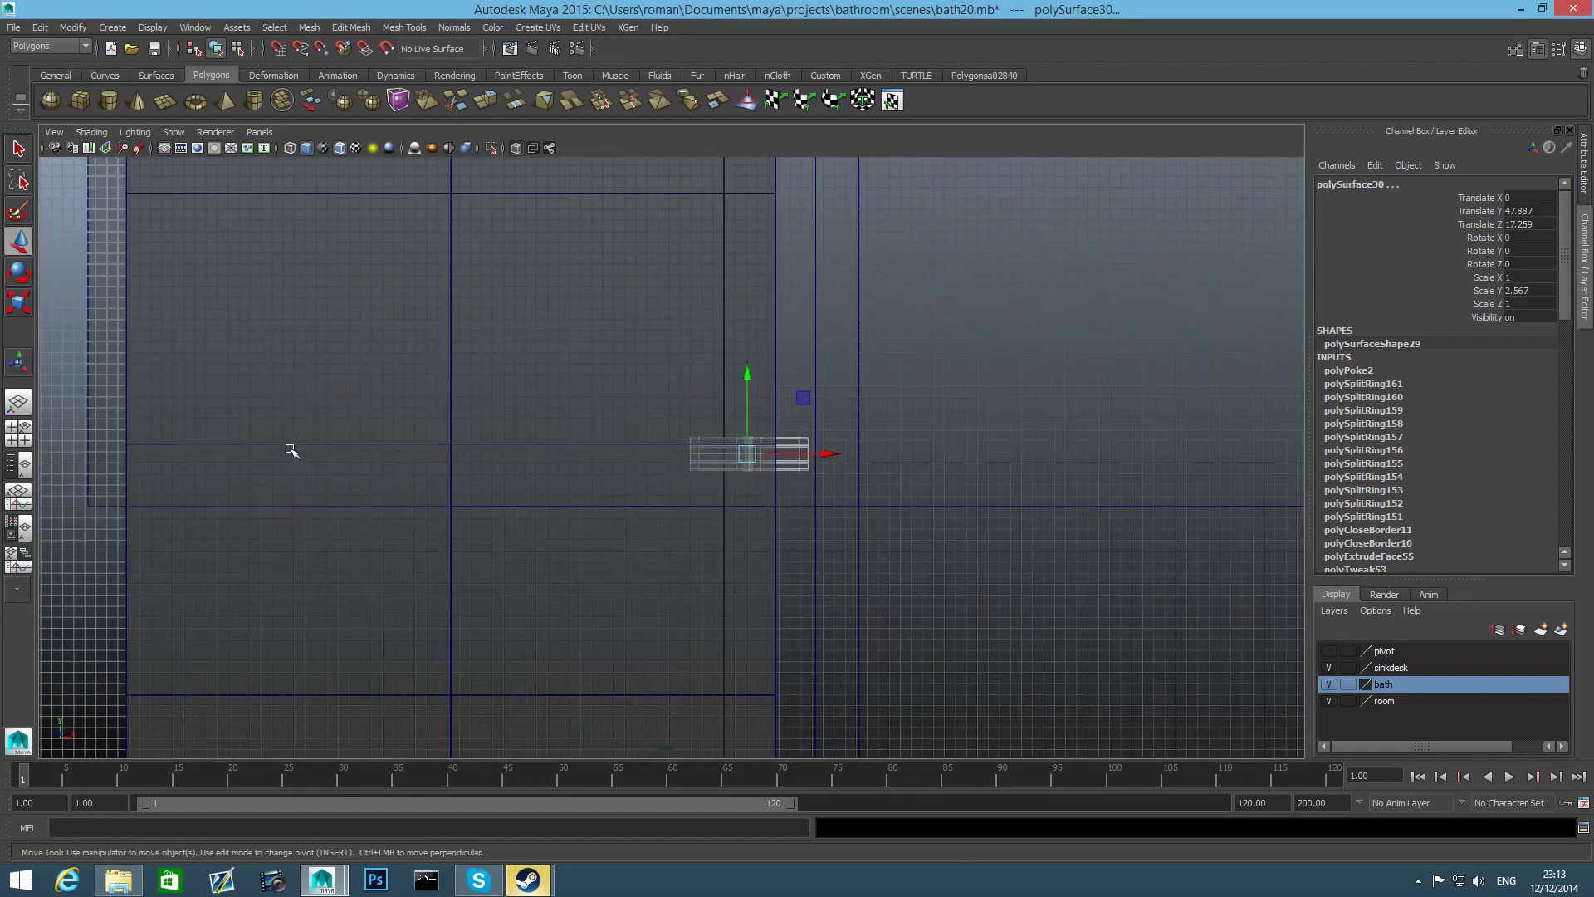
{"action": "right_click_drag", "start_coordinate": [516, 448], "coordinate": [830, 407], "text": "alt"}
{"action": "left_click", "coordinate": [881, 368]}
{"action": "left_click_drag", "start_coordinate": [882, 369], "coordinate": [885, 344]}
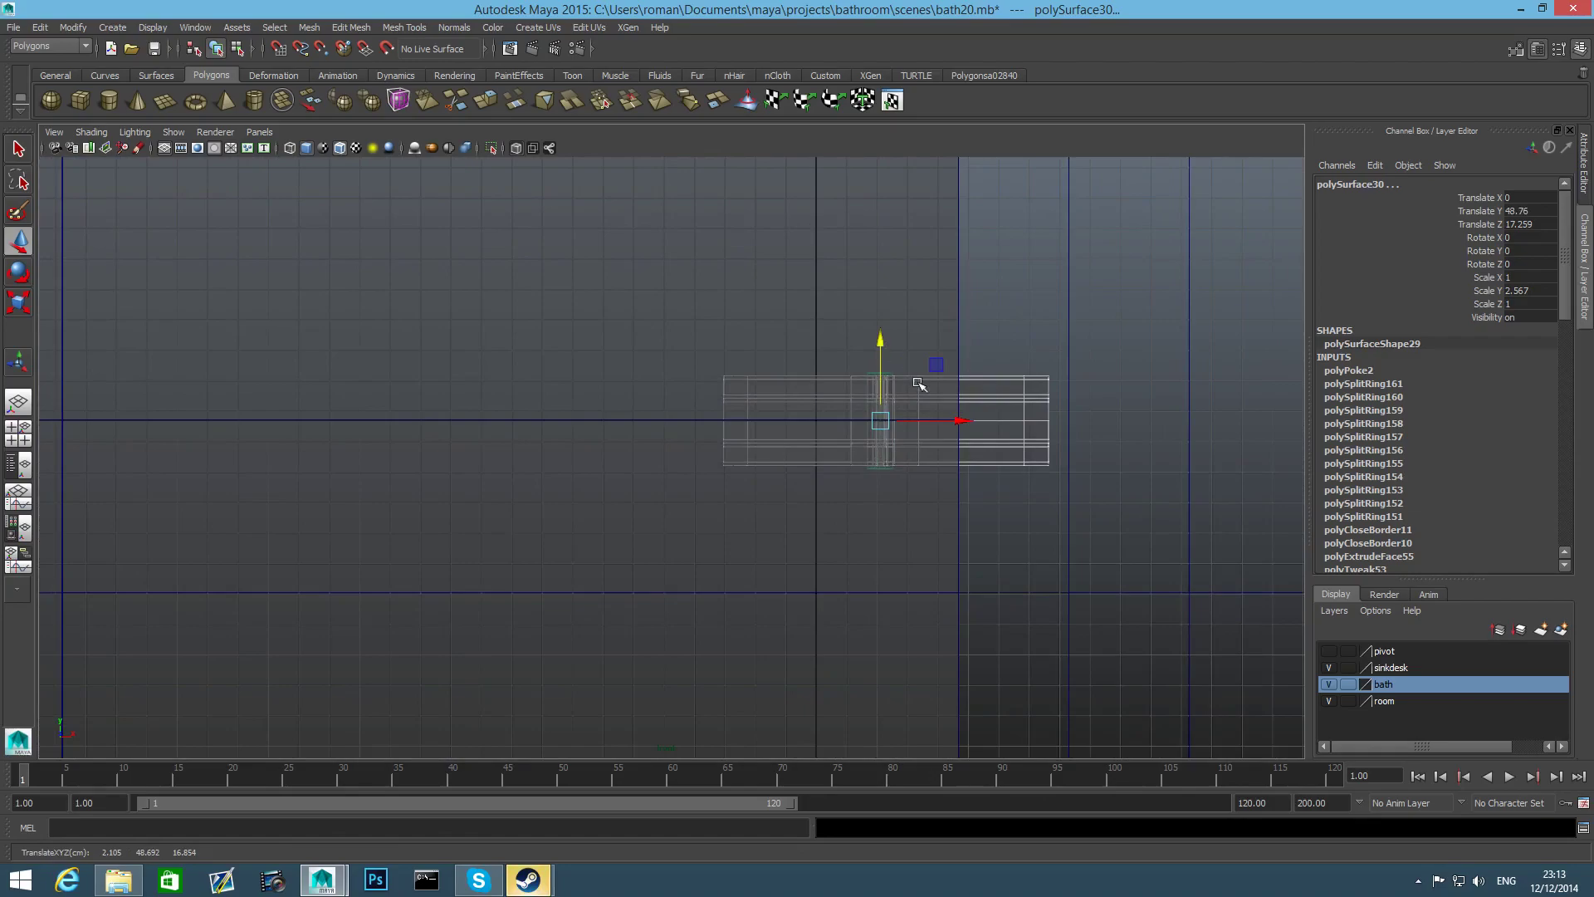
Move the hinge along X to about -26.88, centring its pin on the vertical seam between the two niche doors
{"action": "left_click_drag", "start_coordinate": [956, 424], "coordinate": [355, 469]}
{"action": "middle_click_drag", "start_coordinate": [488, 506], "coordinate": [857, 566], "text": "alt"}
{"action": "right_click_drag", "start_coordinate": [747, 552], "coordinate": [863, 558], "text": "alt"}
{"action": "middle_click_drag", "start_coordinate": [625, 540], "coordinate": [817, 544], "text": "alt"}
{"action": "right_click_drag", "start_coordinate": [905, 573], "coordinate": [1021, 590], "text": "alt"}
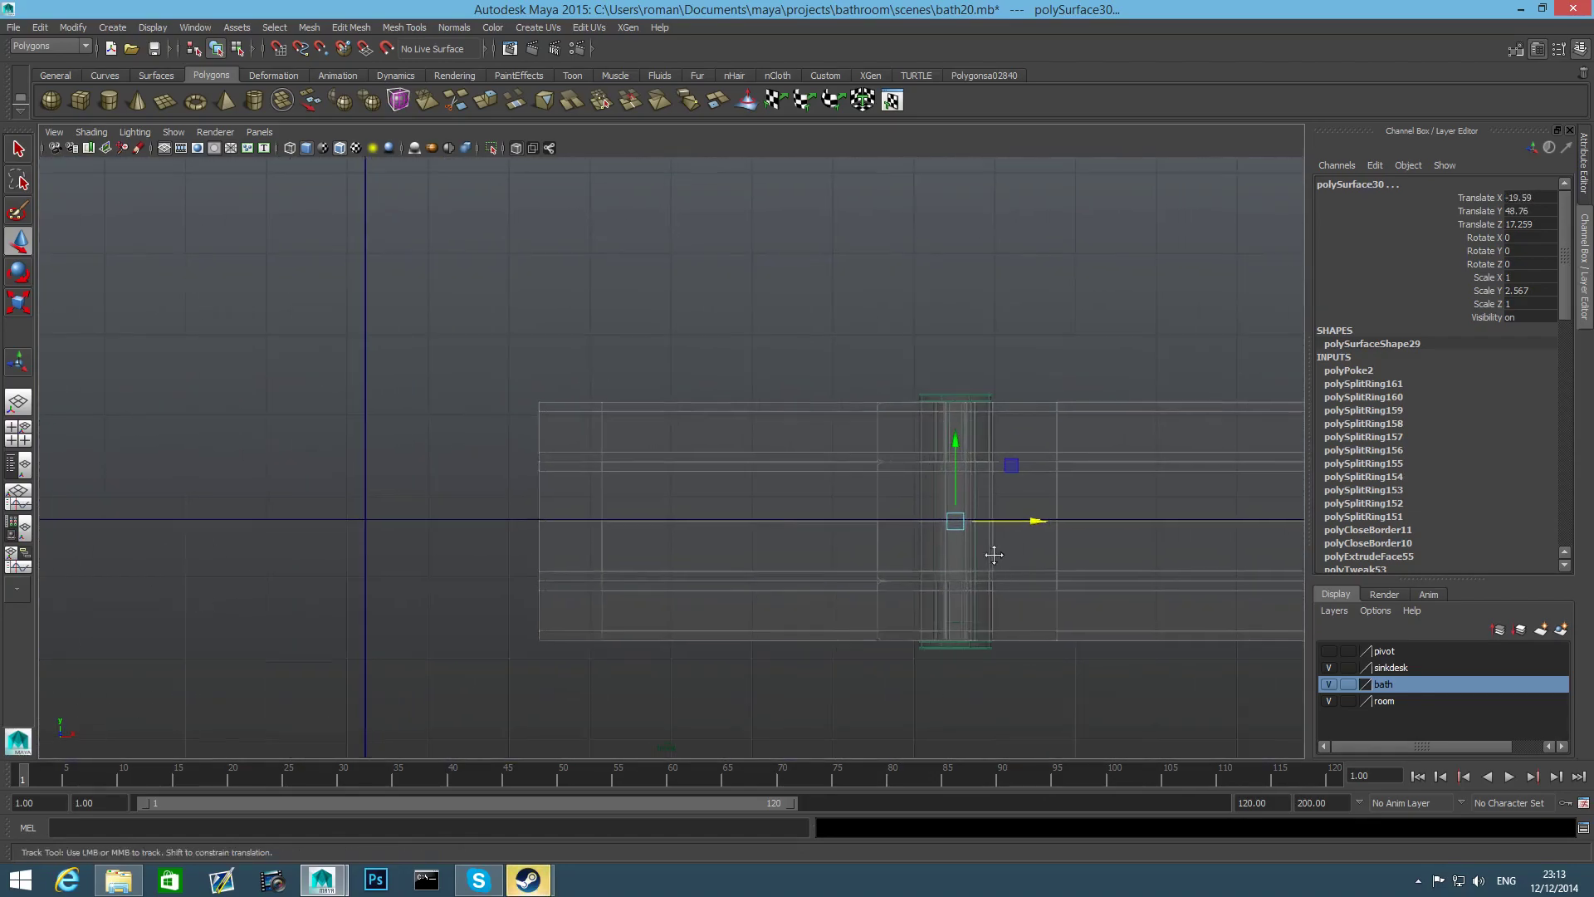
{"action": "middle_click_drag", "start_coordinate": [997, 559], "coordinate": [968, 519], "text": "alt"}
{"action": "left_click_drag", "start_coordinate": [1011, 484], "coordinate": [427, 488]}
{"action": "middle_click_drag", "start_coordinate": [427, 488], "coordinate": [686, 495], "text": "alt"}
{"action": "left_click_drag", "start_coordinate": [687, 495], "coordinate": [701, 551], "text": "alt"}
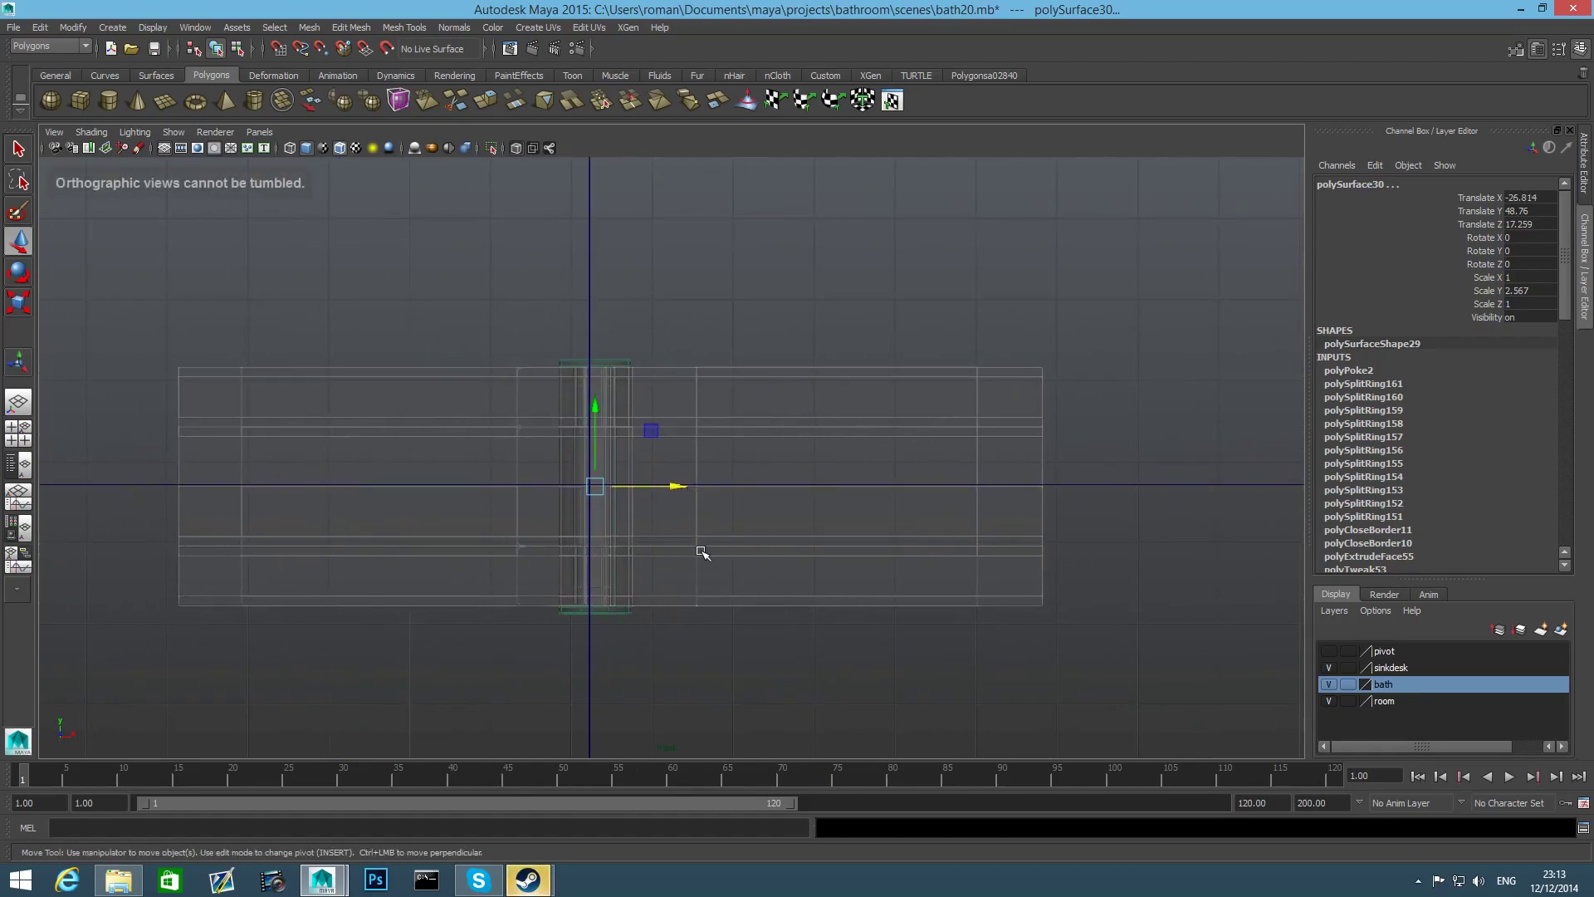
{"action": "scroll", "coordinate": [702, 552], "scroll_direction": "down", "scroll_amount": 3}
{"action": "middle_click_drag", "start_coordinate": [695, 503], "coordinate": [796, 548], "text": "alt"}
{"action": "right_click_drag", "start_coordinate": [795, 548], "coordinate": [915, 597], "text": "alt"}
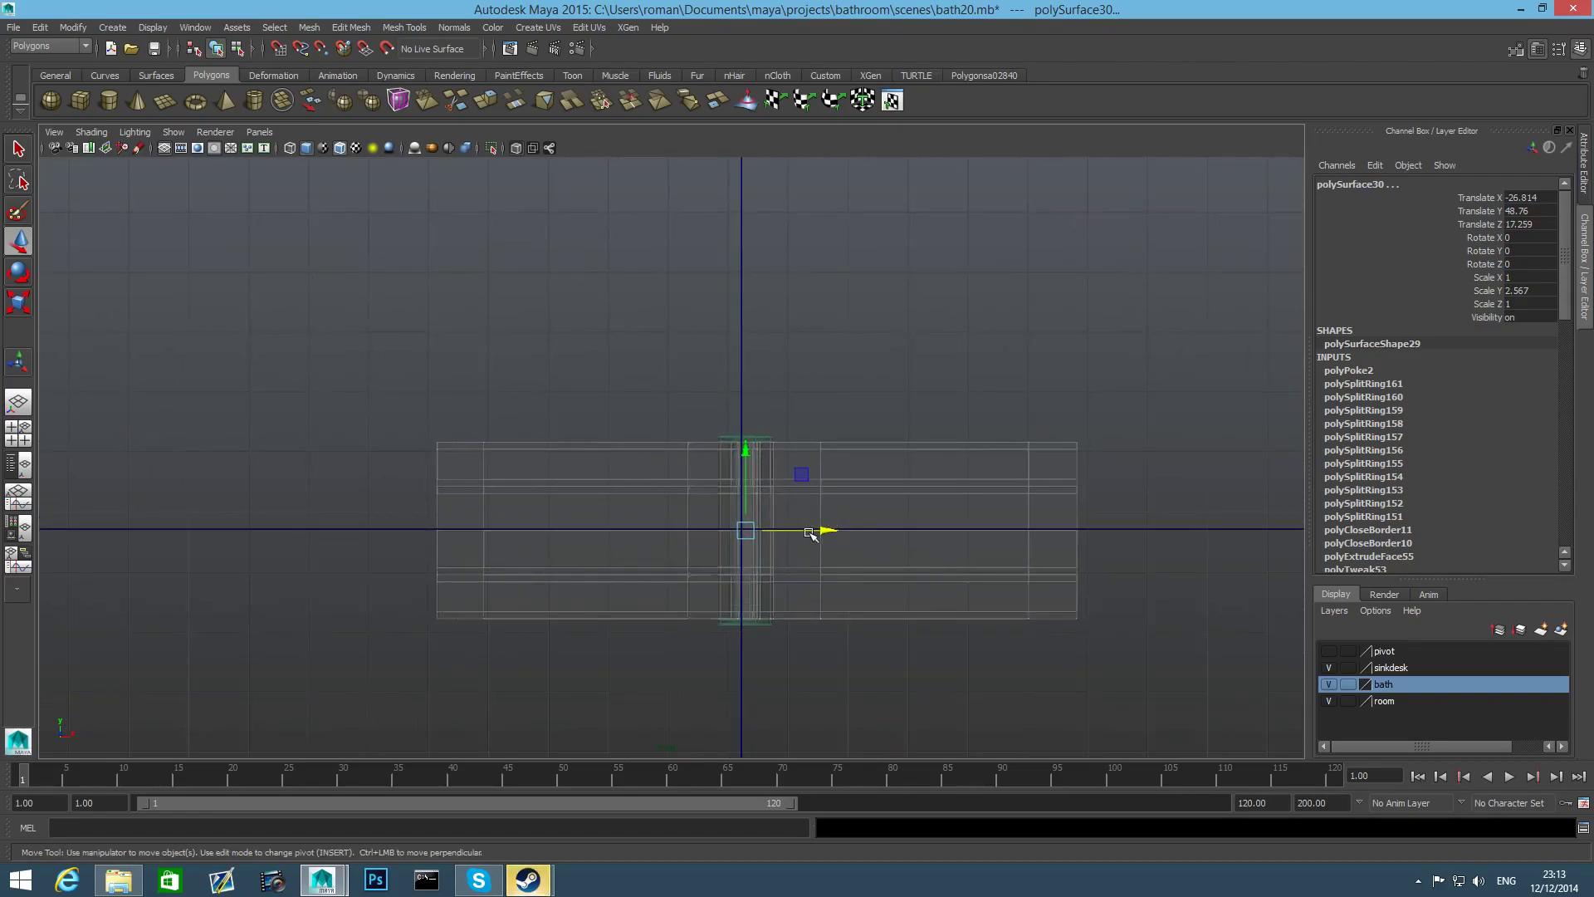
{"action": "left_click_drag", "start_coordinate": [826, 529], "coordinate": [822, 530]}
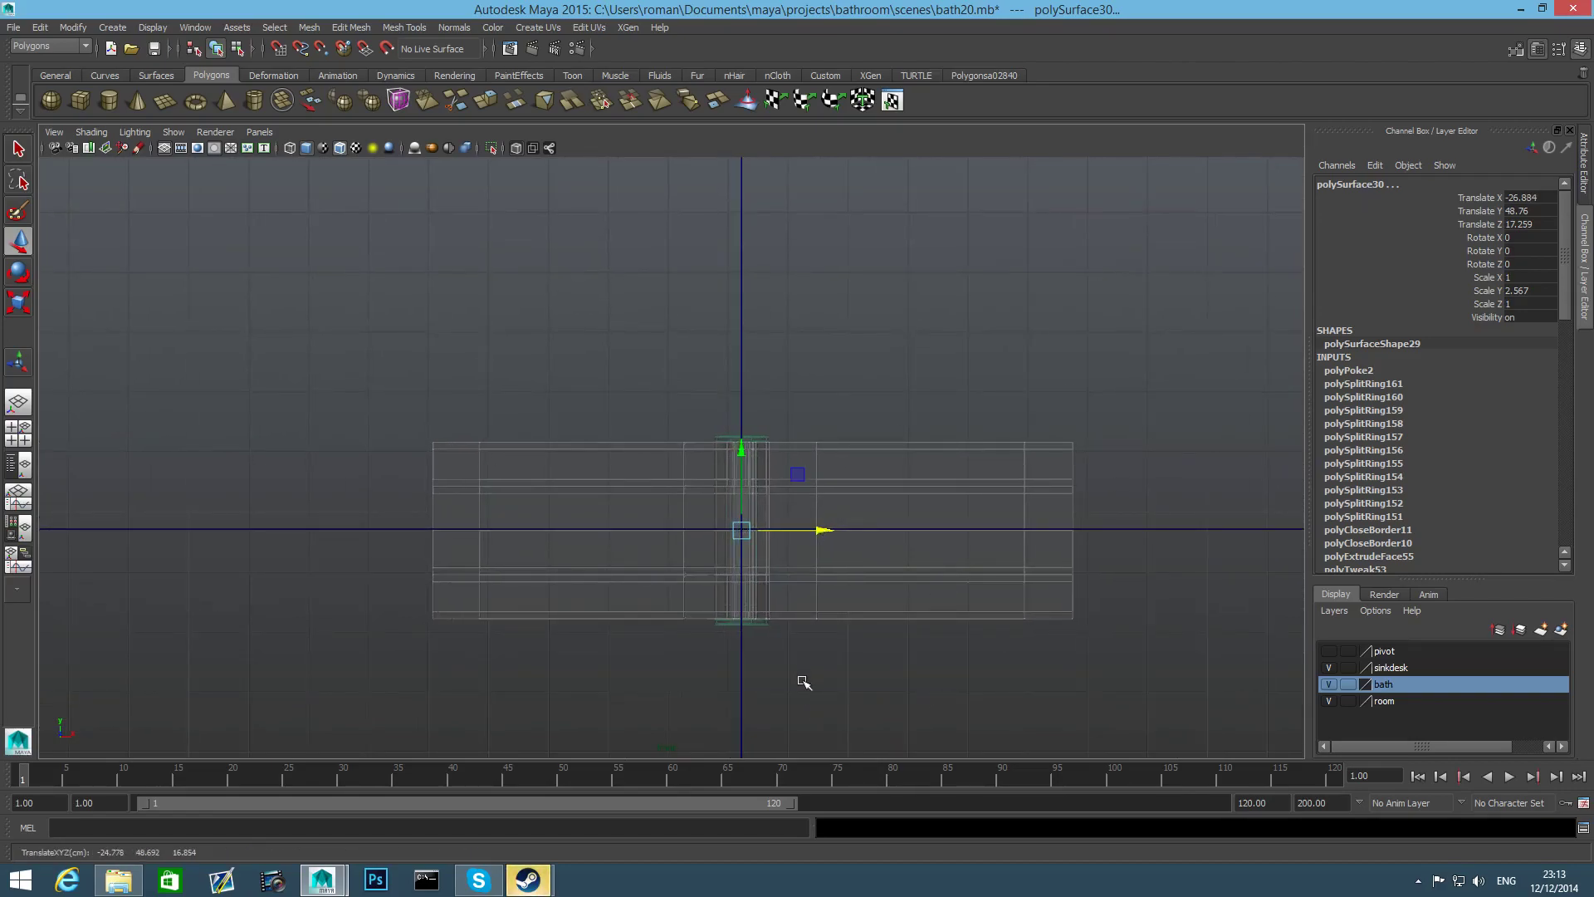
Duplicate the hinge and lower the copy to about 14.67 in Y, onto the doors' lowest edge loop
{"action": "scroll", "coordinate": [782, 532], "scroll_direction": "down", "scroll_amount": 4}
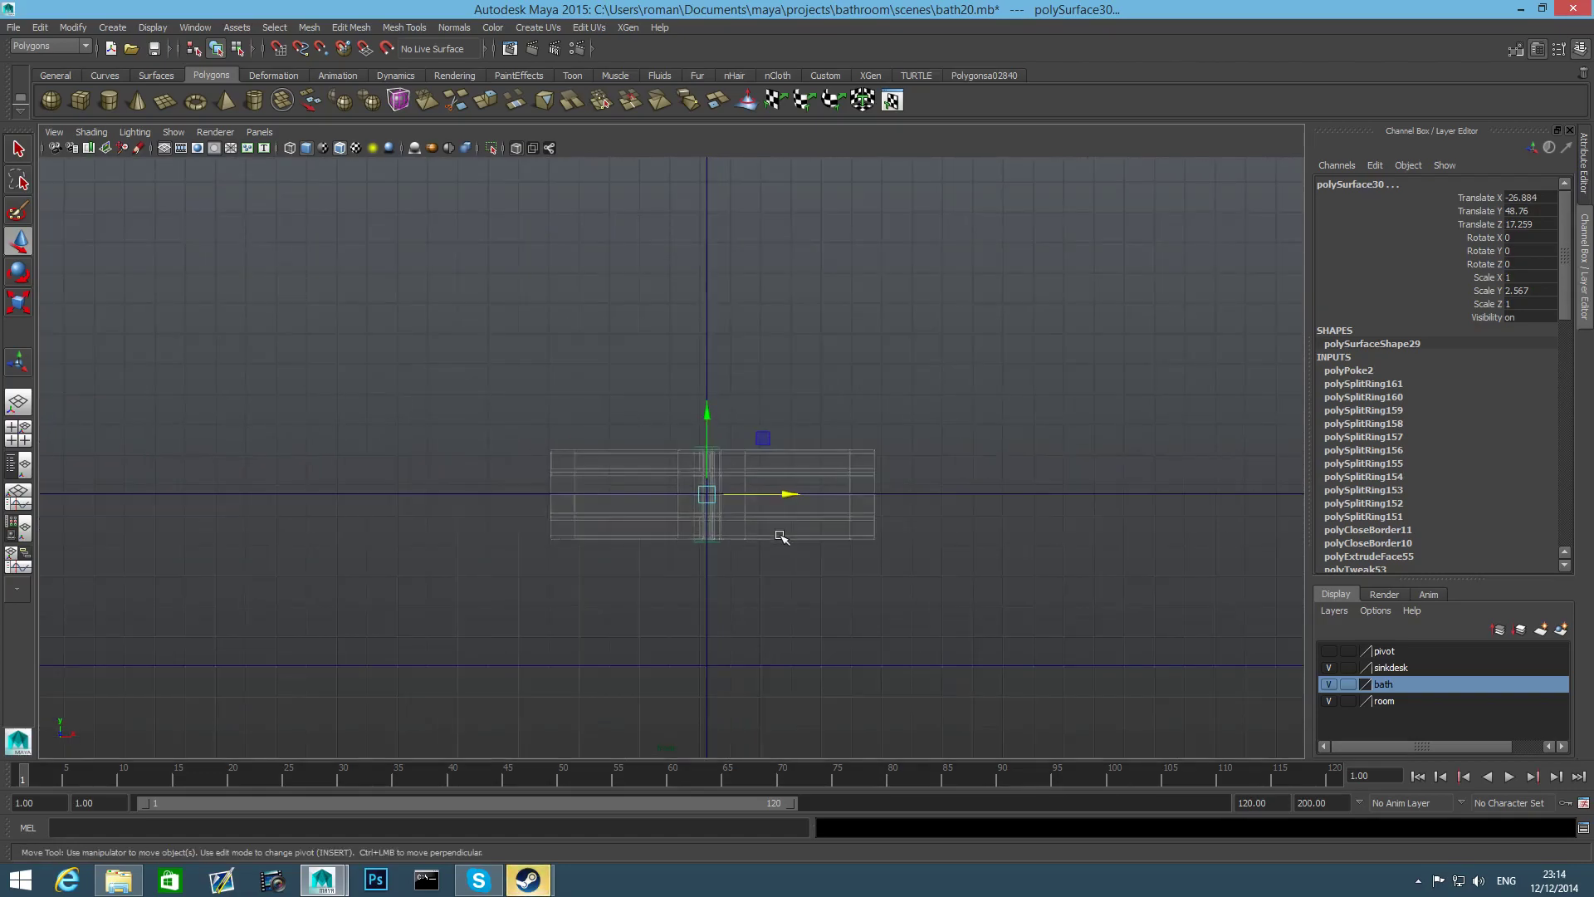
{"action": "right_click_drag", "start_coordinate": [826, 571], "coordinate": [776, 589], "text": "alt"}
{"action": "middle_click_drag", "start_coordinate": [726, 623], "coordinate": [687, 327], "text": "alt"}
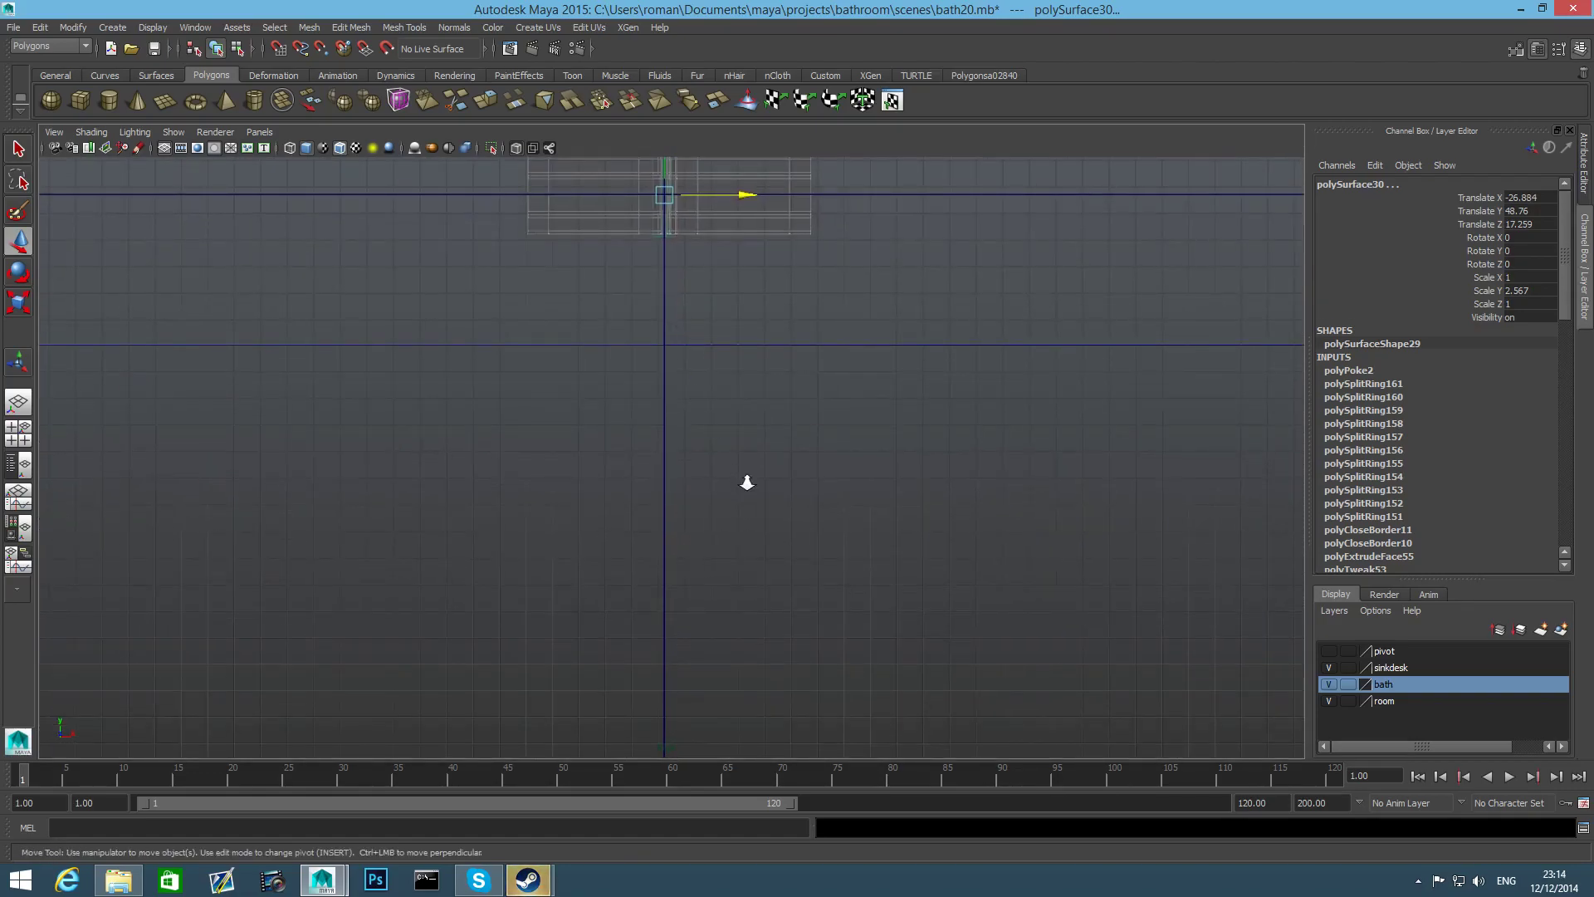
{"action": "right_click_drag", "start_coordinate": [747, 484], "coordinate": [620, 516], "text": "alt"}
{"action": "middle_click_drag", "start_coordinate": [713, 515], "coordinate": [688, 376], "text": "alt"}
{"action": "mouse_move", "coordinate": [586, 486]}
{"action": "right_mouse_down", "text": "alt"}
{"action": "mouse_move", "coordinate": [530, 501]}
{"action": "mouse_move", "coordinate": [573, 531]}
{"action": "mouse_move", "coordinate": [540, 539]}
{"action": "right_mouse_up", "text": "alt"}
{"action": "middle_click_drag", "start_coordinate": [589, 557], "coordinate": [587, 474], "text": "alt"}
{"action": "mouse_move", "coordinate": [652, 498]}
{"action": "right_mouse_down", "text": "alt"}
{"action": "mouse_move", "coordinate": [609, 511]}
{"action": "mouse_move", "coordinate": [620, 498]}
{"action": "right_mouse_up", "text": "alt"}
{"action": "middle_click_drag", "start_coordinate": [619, 498], "coordinate": [634, 544], "text": "alt"}
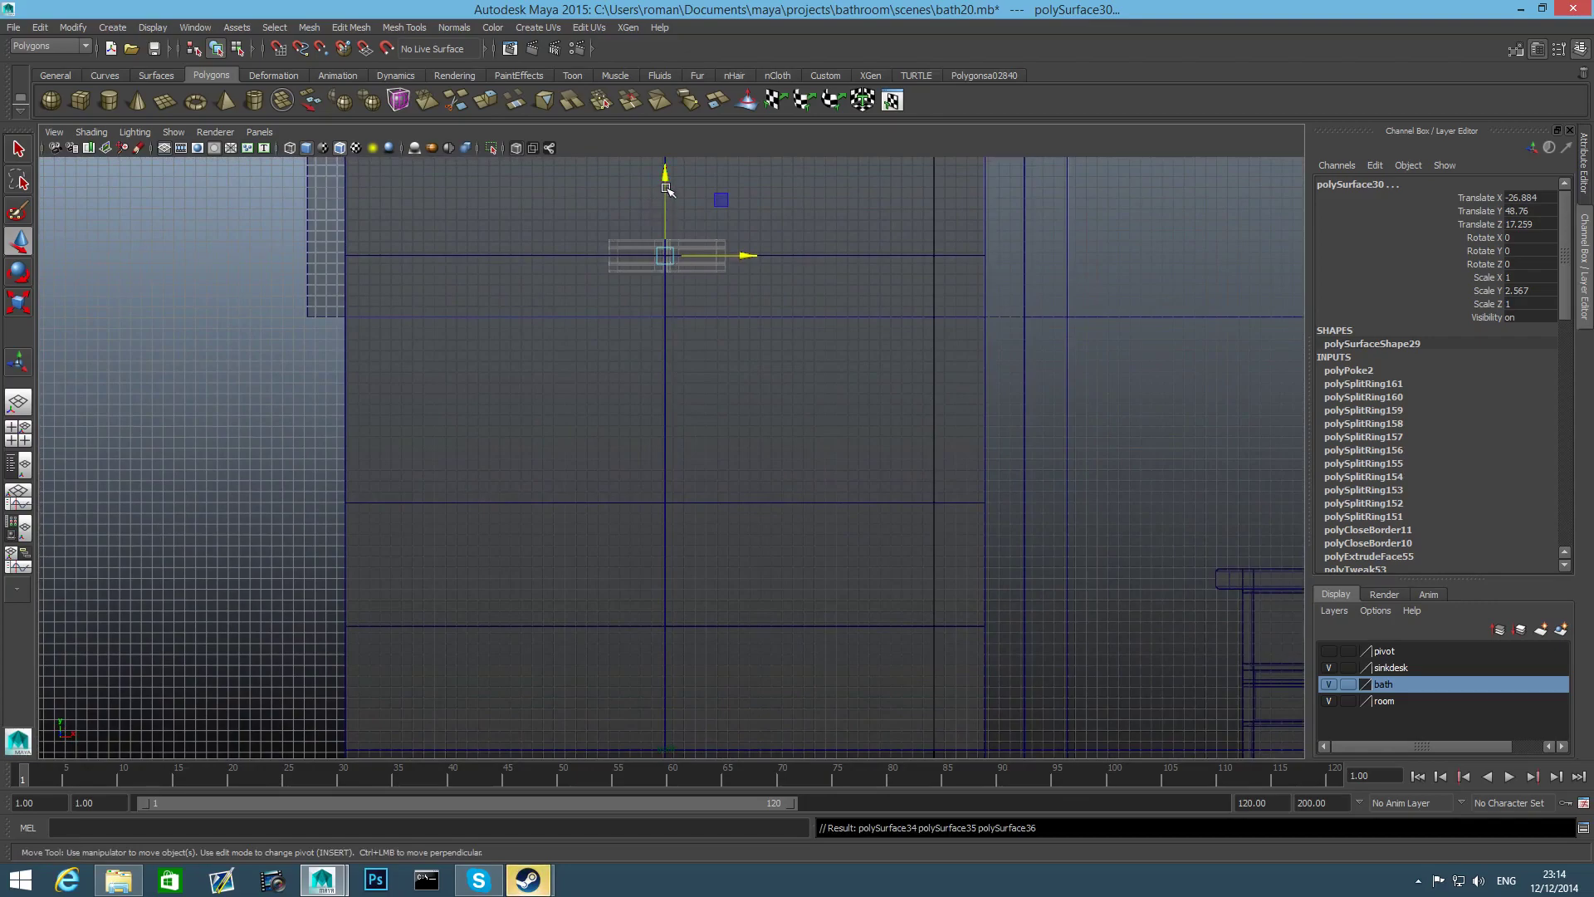
{"action": "key", "text": "ctrl+d"}
{"action": "left_click_drag", "start_coordinate": [667, 189], "coordinate": [687, 542]}
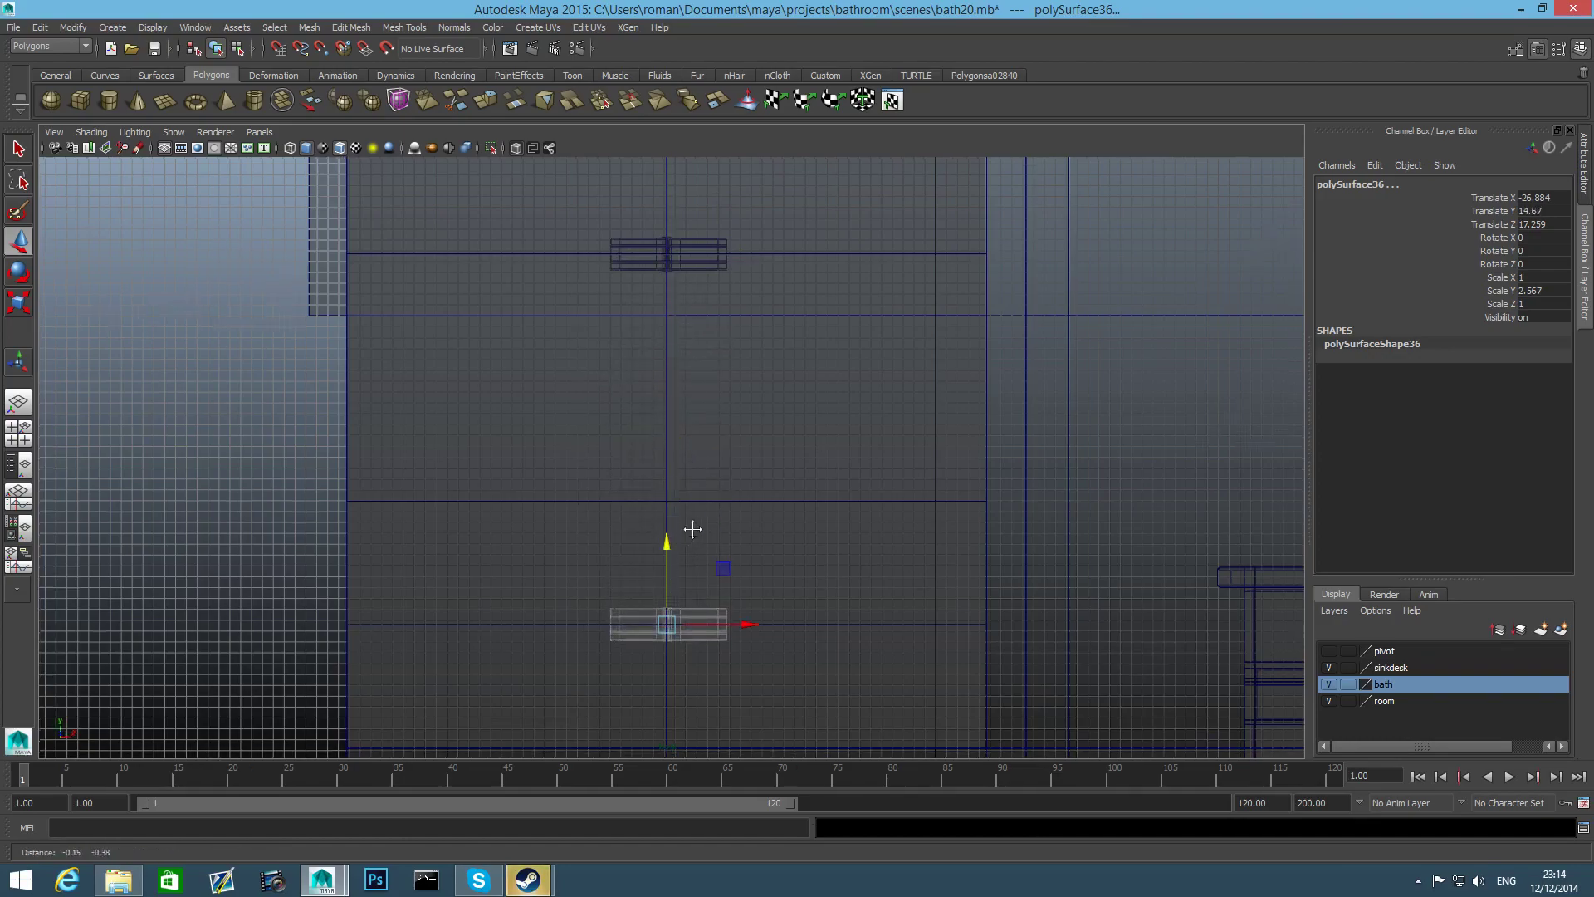
Fine-tune the lower hinge's height to about 14.65 in Y so it is centred on the edge loop
{"action": "middle_click_drag", "start_coordinate": [687, 541], "coordinate": [711, 427], "text": "alt"}
{"action": "right_click_drag", "start_coordinate": [711, 427], "coordinate": [1234, 551], "text": "alt"}
{"action": "middle_click_drag", "start_coordinate": [944, 541], "coordinate": [865, 505], "text": "alt"}
{"action": "right_click_drag", "start_coordinate": [631, 428], "coordinate": [728, 428], "text": "alt"}
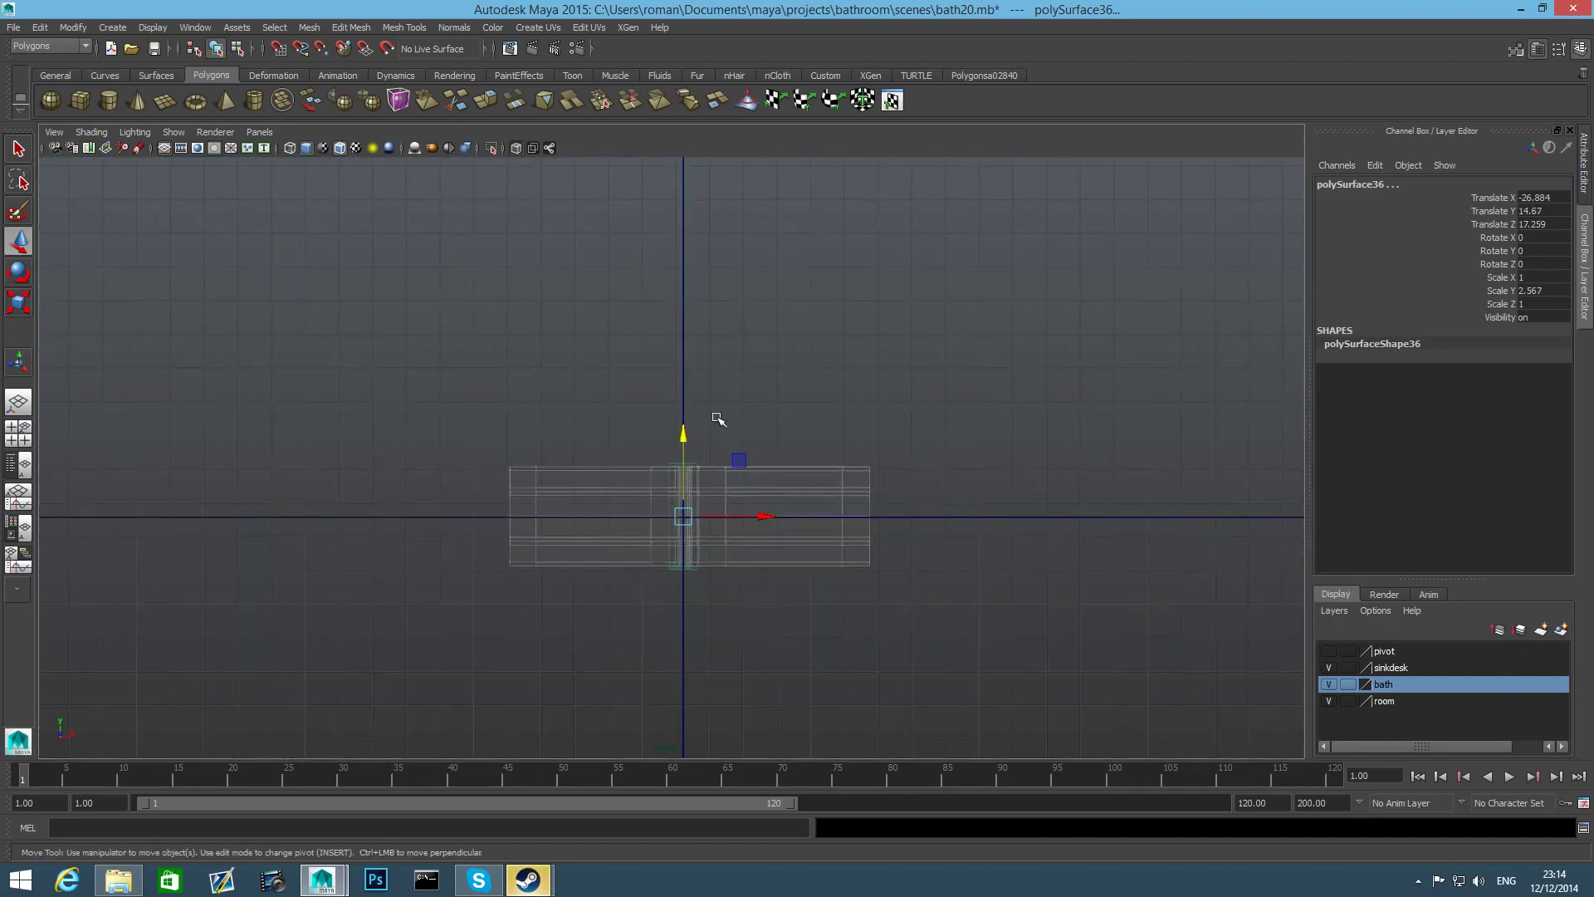
{"action": "left_click_drag", "start_coordinate": [686, 437], "coordinate": [686, 439]}
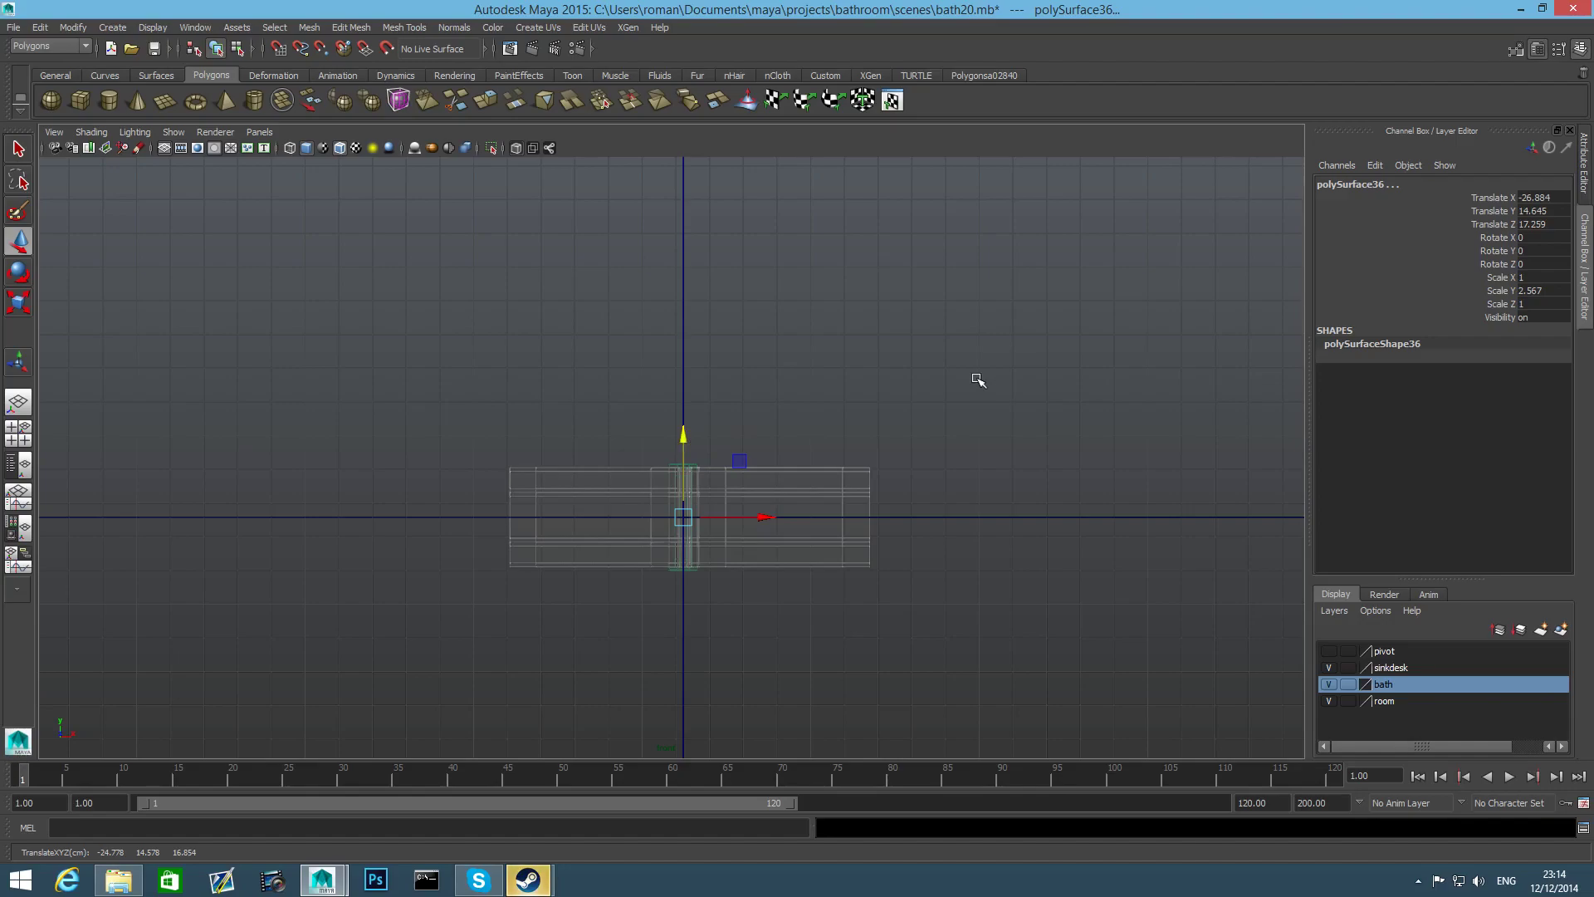
Duplicate the hinge again and raise the new copy to about 83.02 in Y, centred on the doors' uppermost edge loop
{"action": "key", "text": "shift+d"}
{"action": "scroll", "coordinate": [746, 425], "scroll_direction": "down", "scroll_amount": 10}
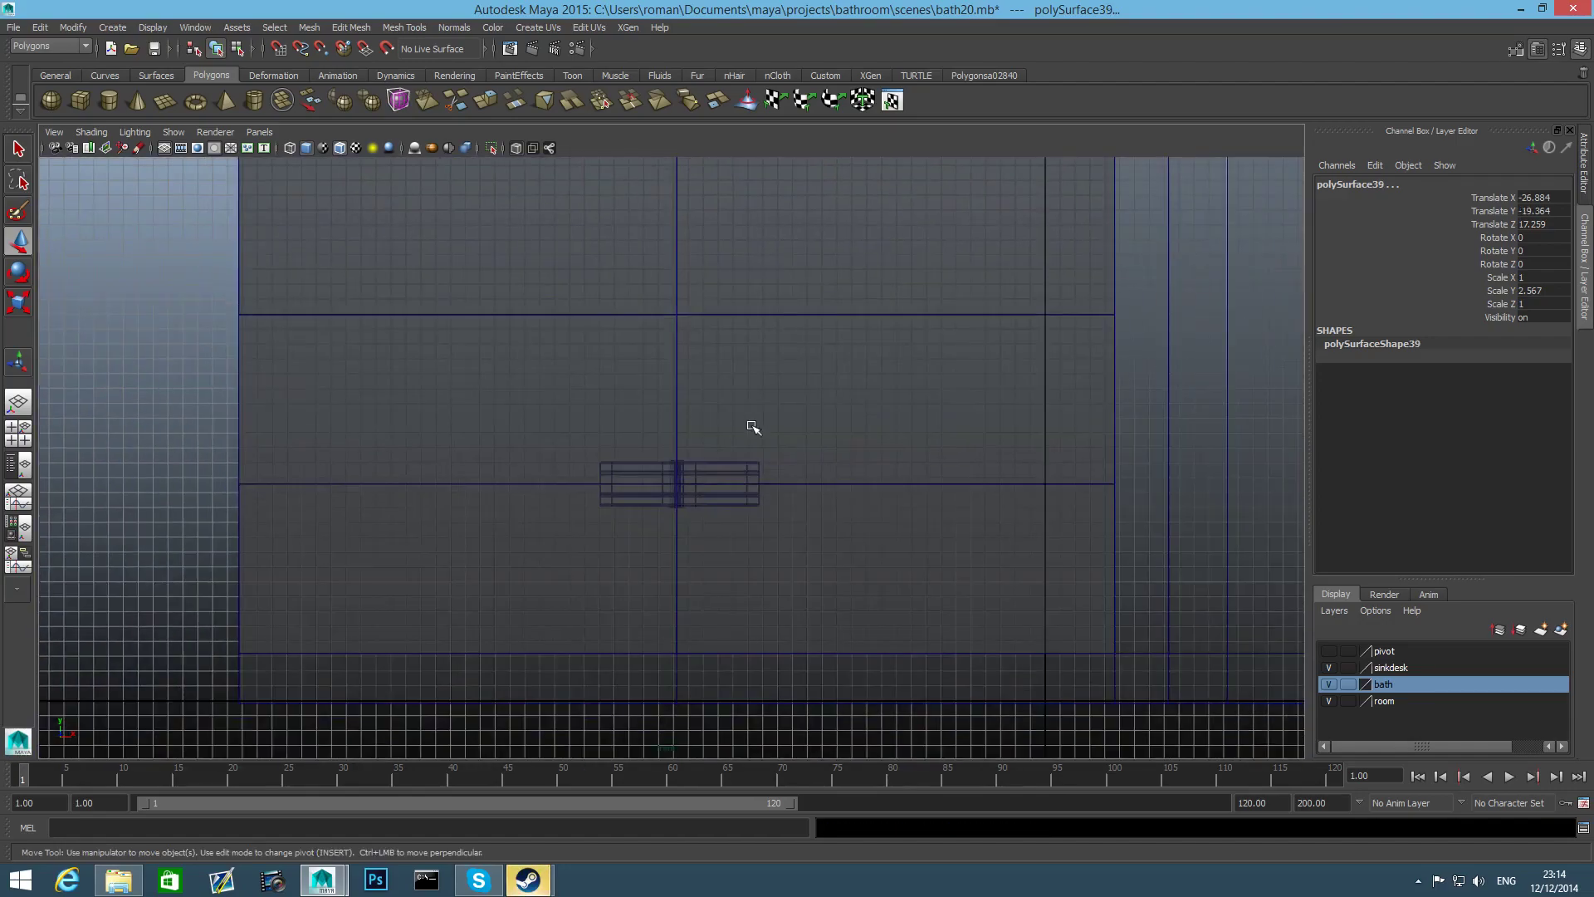
{"action": "left_click_drag", "start_coordinate": [673, 626], "coordinate": [673, 232]}
{"action": "middle_click_drag", "start_coordinate": [694, 444], "coordinate": [697, 840], "text": "alt"}
{"action": "left_click_drag", "start_coordinate": [678, 620], "coordinate": [680, 307]}
{"action": "scroll", "coordinate": [1228, 558], "scroll_direction": "up", "scroll_amount": 5}
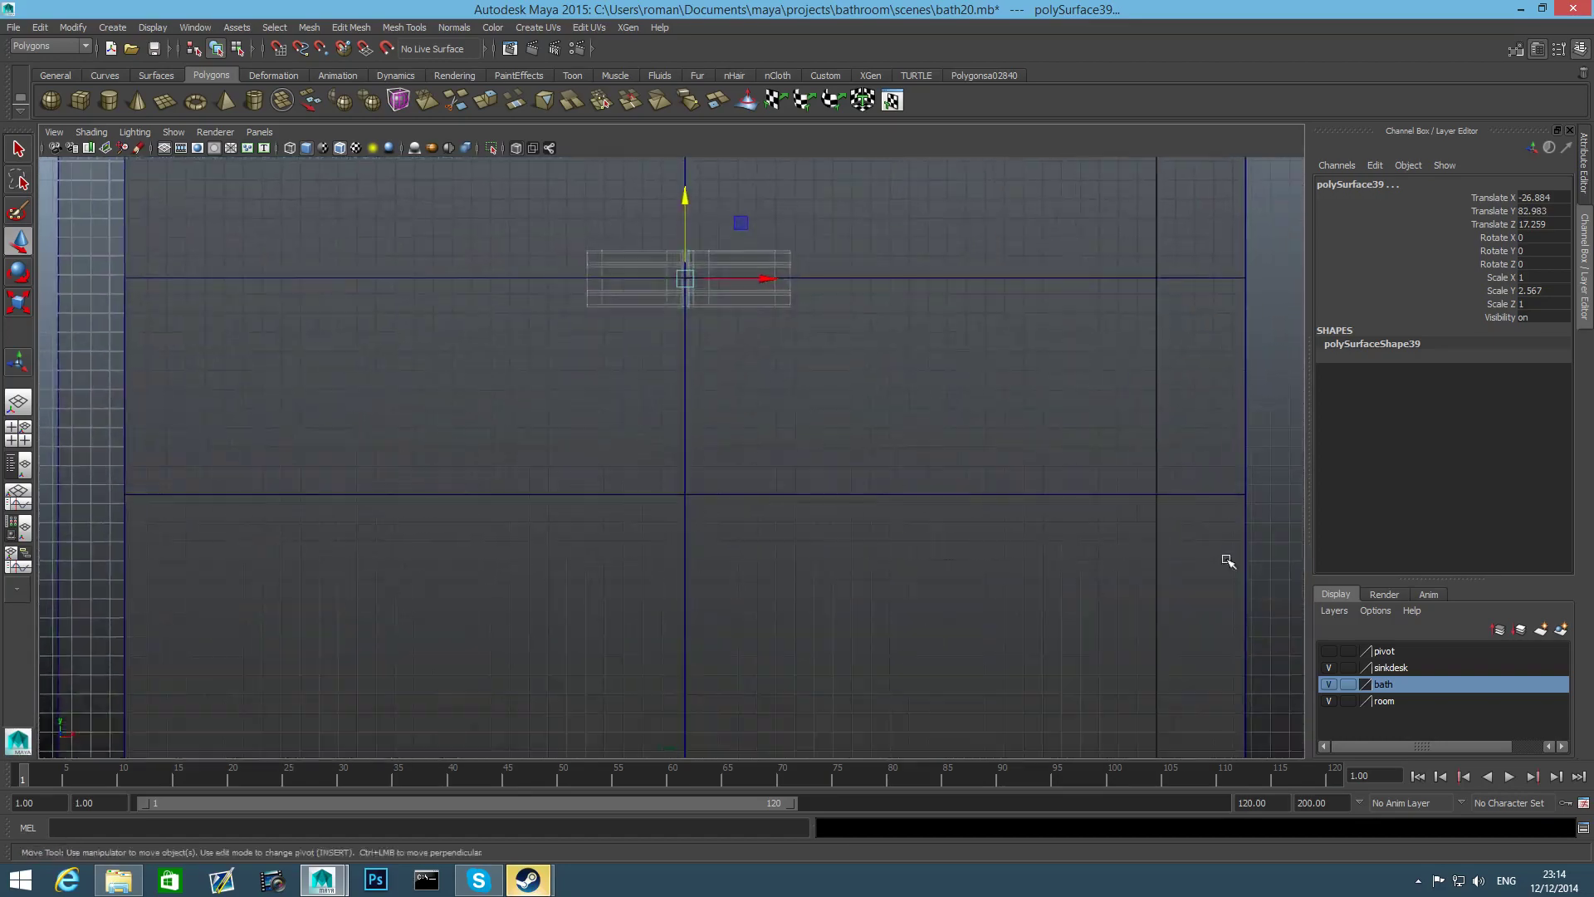
{"action": "scroll", "coordinate": [1011, 625], "scroll_direction": "up", "scroll_amount": 3}
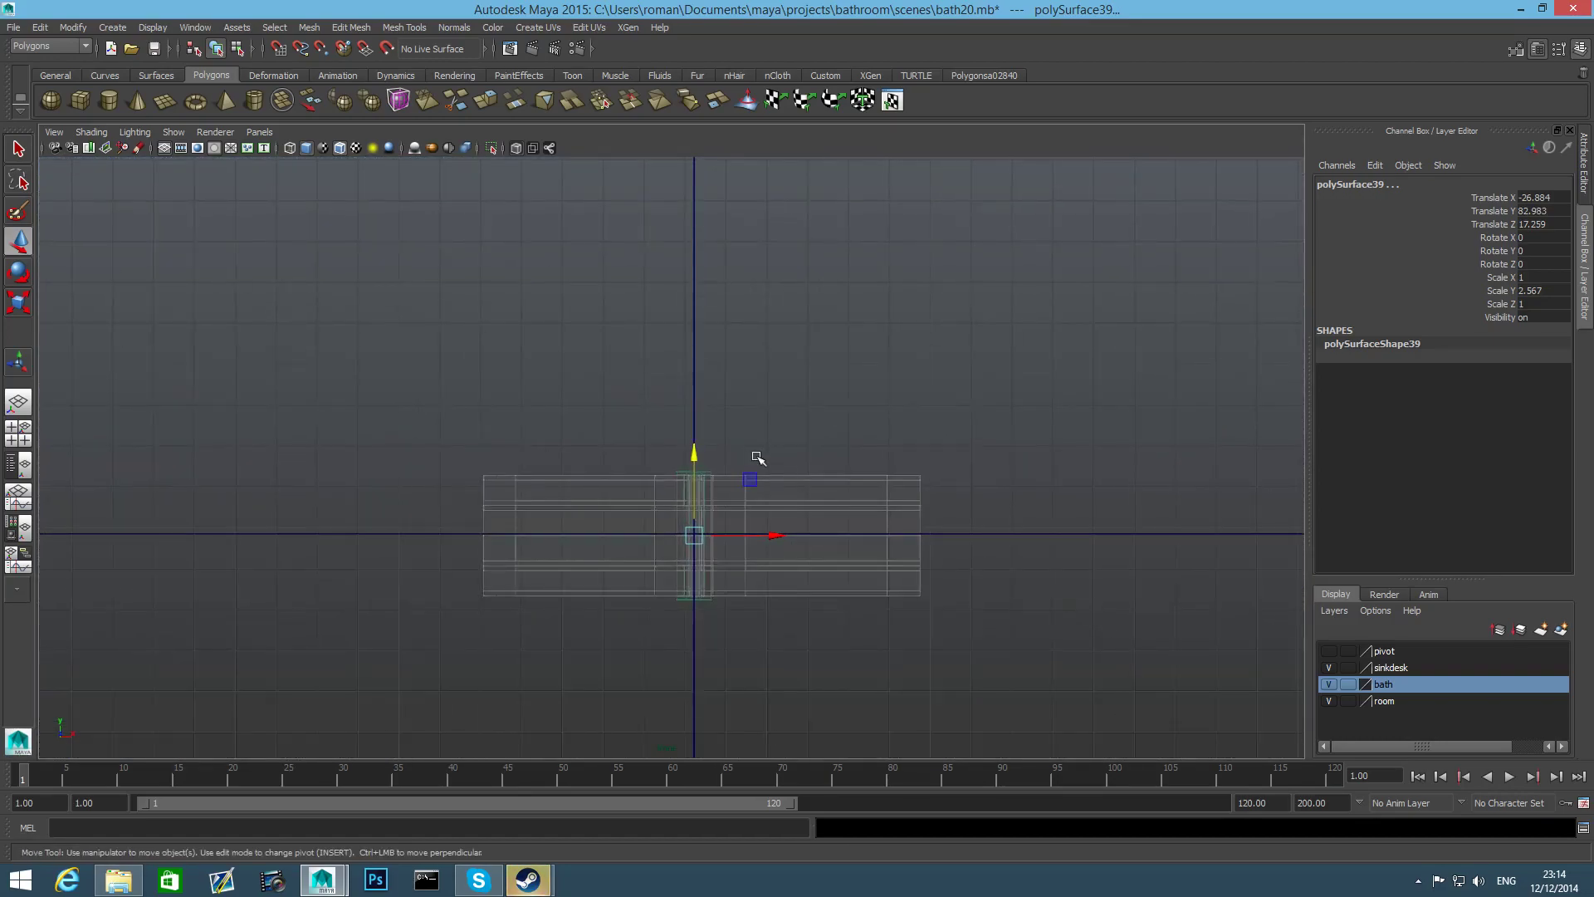
{"action": "left_click_drag", "start_coordinate": [694, 451], "coordinate": [697, 447]}
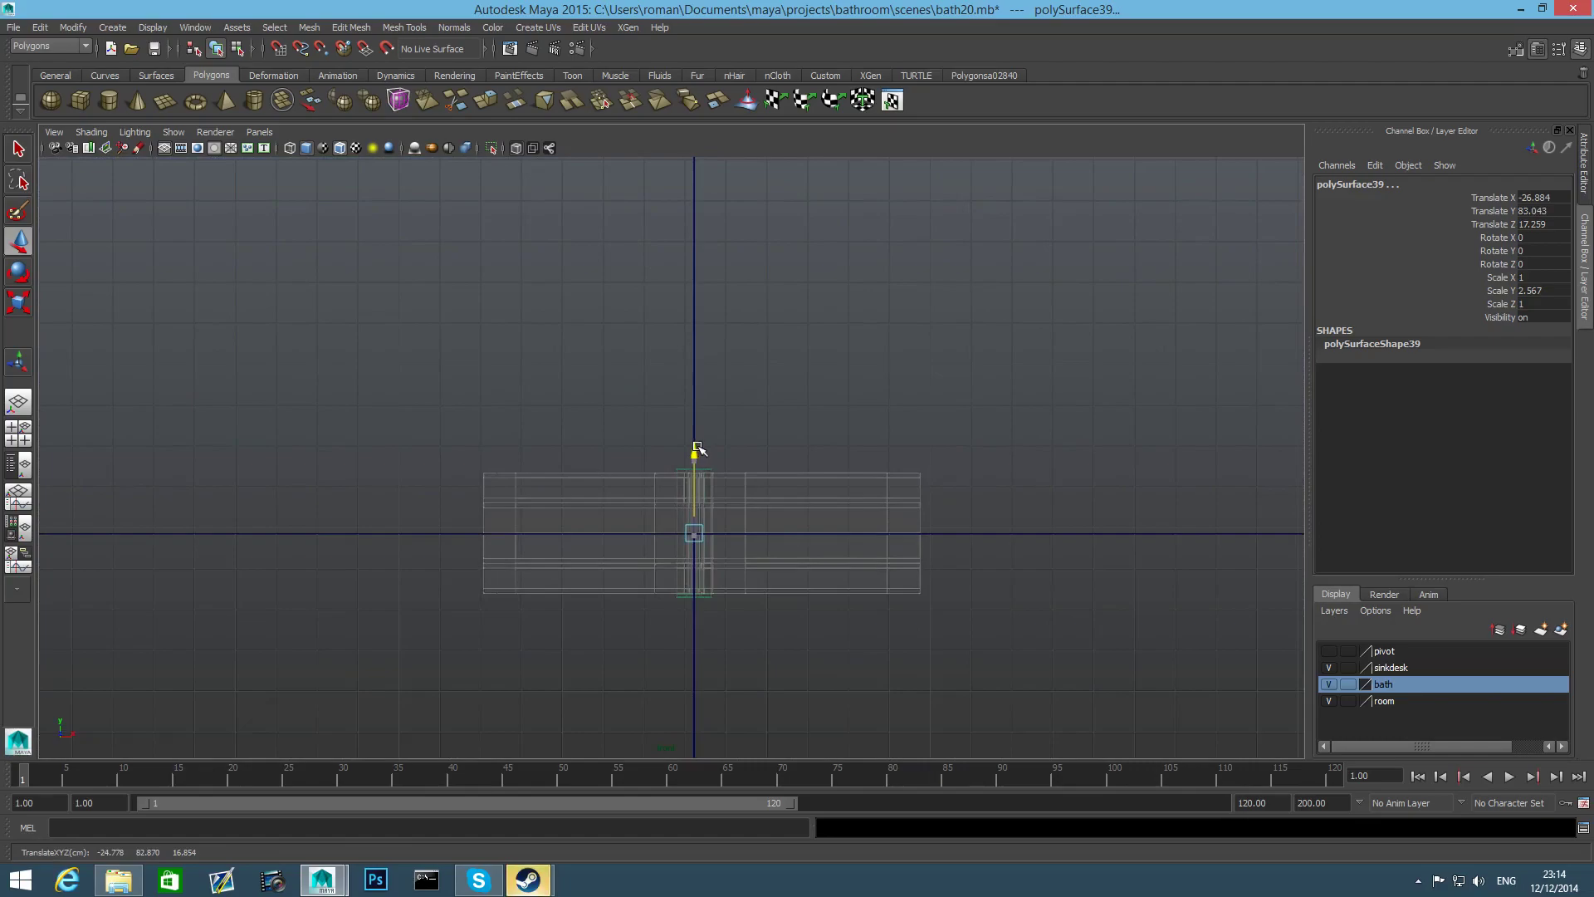
{"action": "left_click_drag", "start_coordinate": [698, 449], "coordinate": [699, 449]}
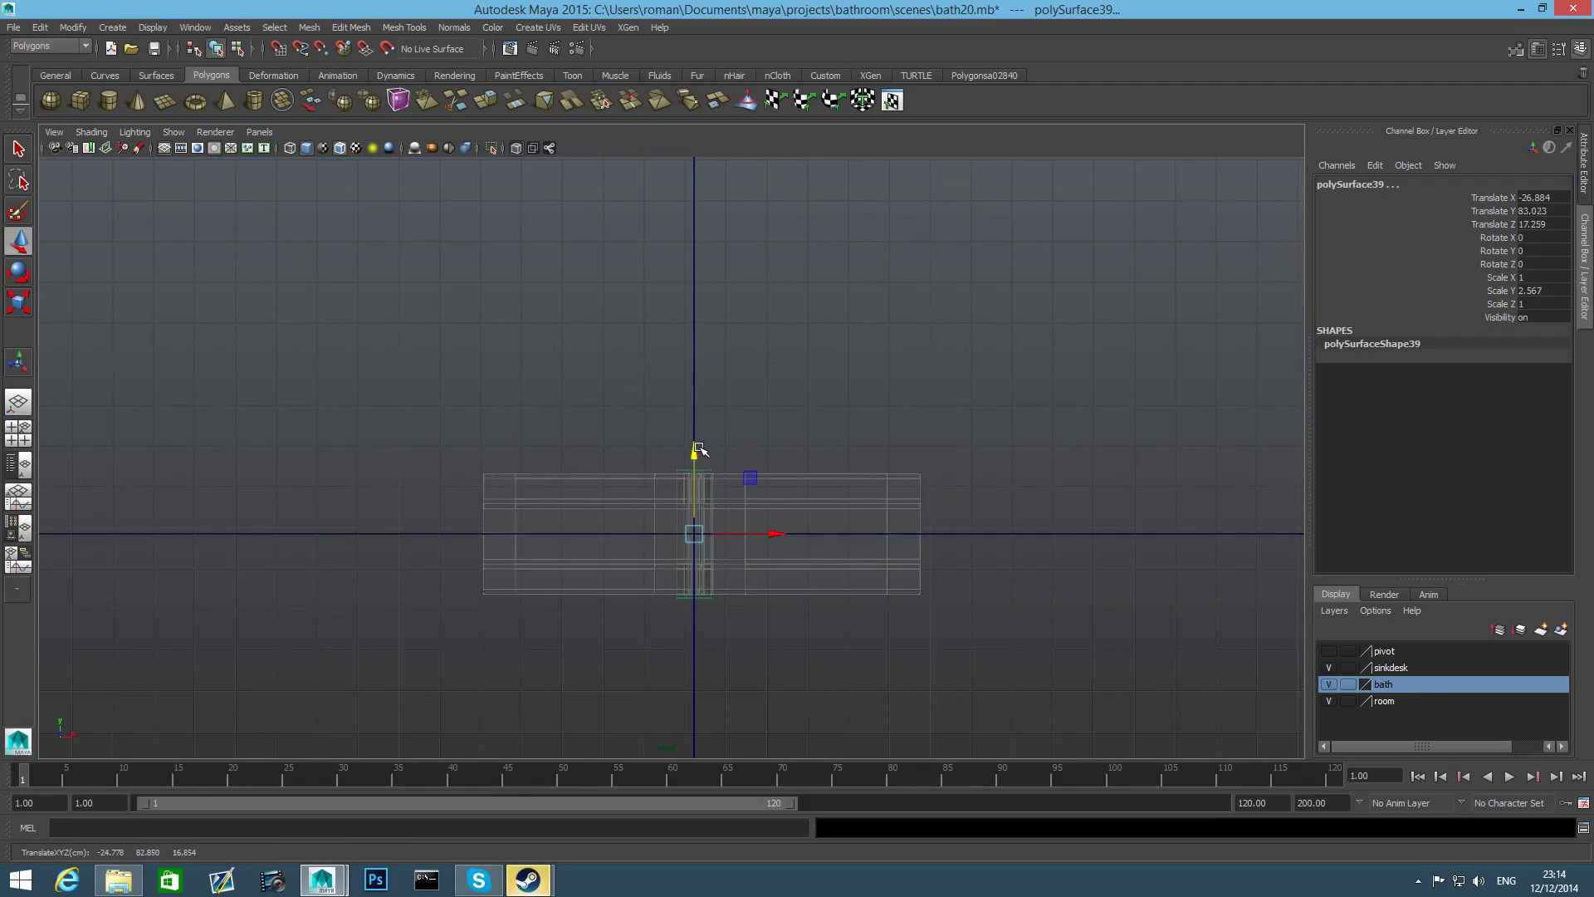
Return to the perspective view and examine the placement of the three hinges along the door seam
{"action": "scroll", "coordinate": [962, 602], "scroll_direction": "down", "scroll_amount": 6}
{"action": "key", "text": "space"}
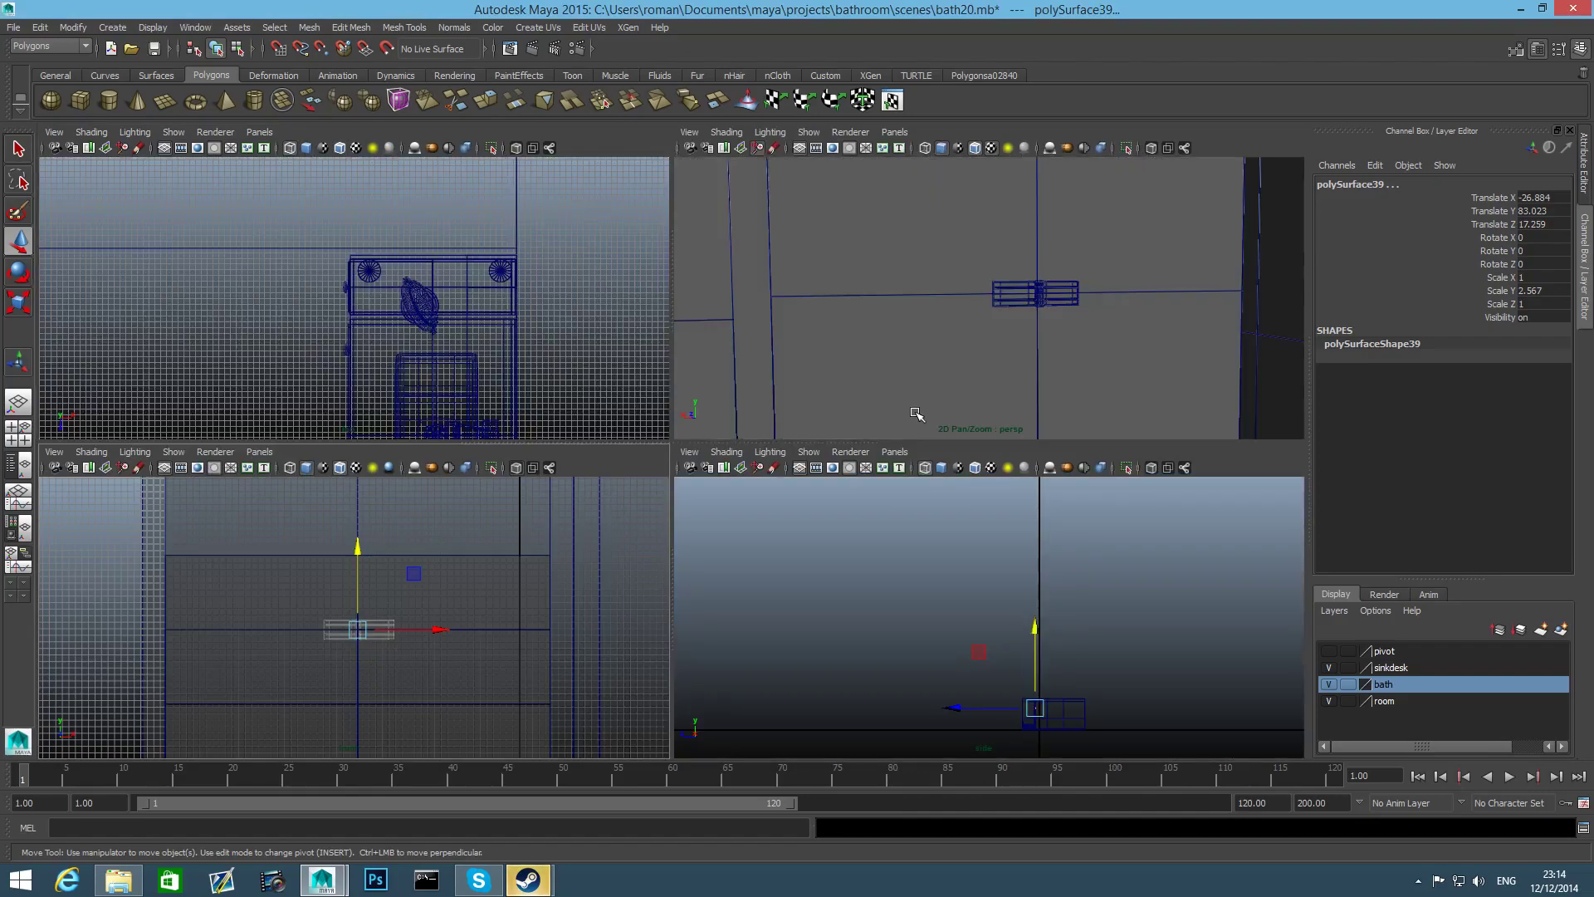
{"action": "key", "text": "space"}
{"action": "scroll", "coordinate": [883, 551], "scroll_direction": "down", "scroll_amount": 6}
{"action": "scroll", "coordinate": [867, 558], "scroll_direction": "up", "scroll_amount": 6}
{"action": "left_click_drag", "start_coordinate": [864, 545], "coordinate": [861, 637], "text": "alt"}
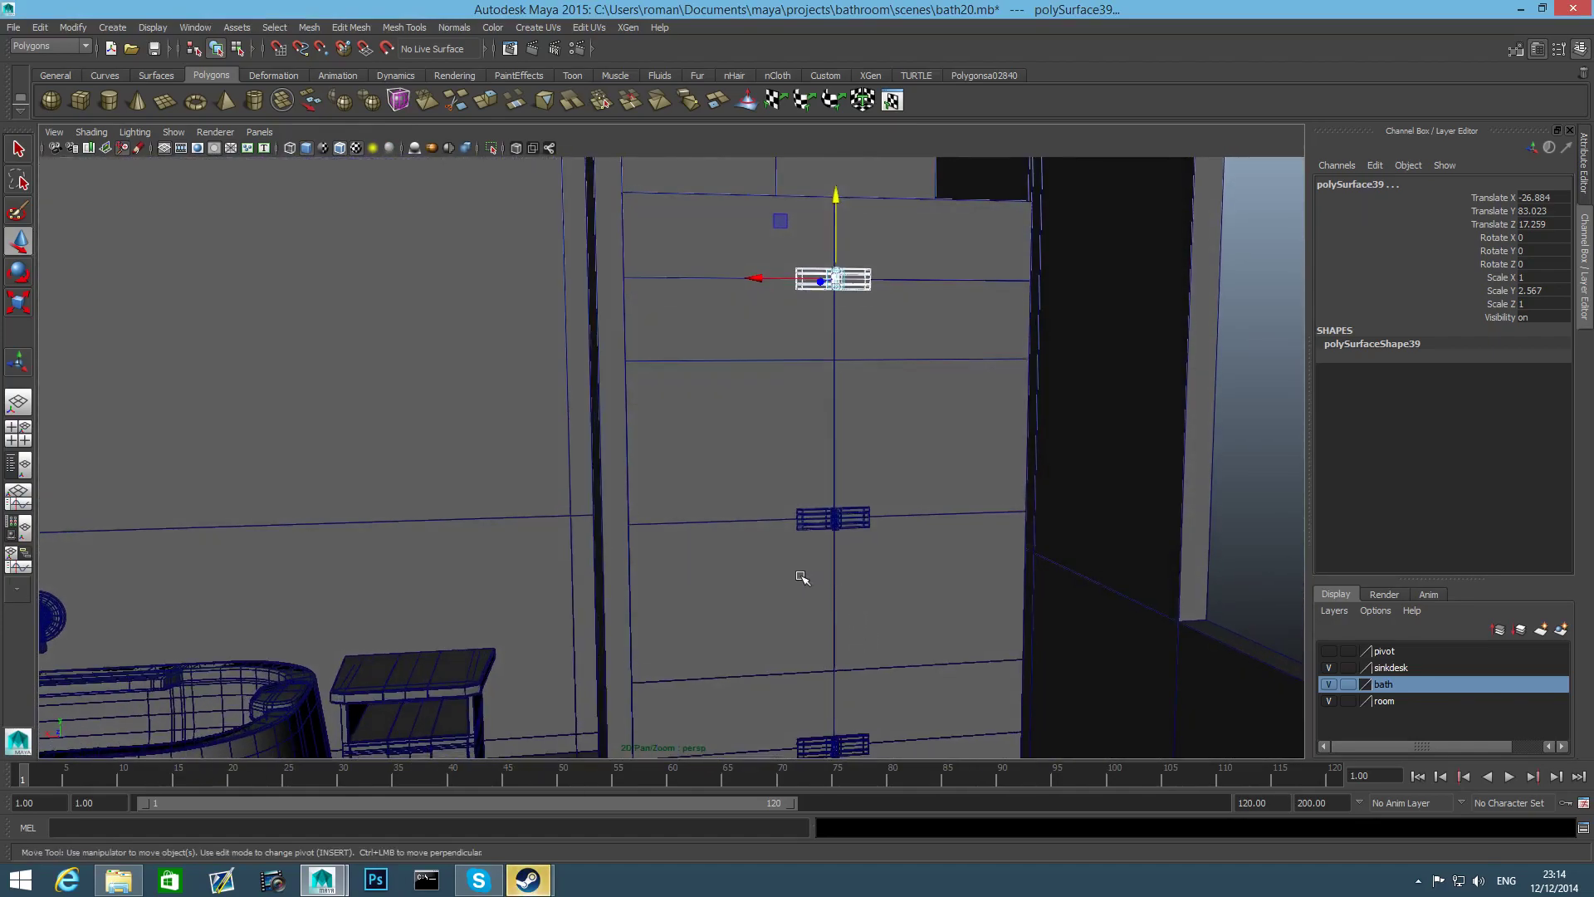
{"action": "right_click_drag", "start_coordinate": [802, 578], "coordinate": [839, 456], "text": "alt"}
{"action": "middle_click_drag", "start_coordinate": [840, 456], "coordinate": [616, 512], "text": "alt"}
{"action": "right_click_drag", "start_coordinate": [616, 512], "coordinate": [1074, 609], "text": "alt"}
{"action": "middle_click_drag", "start_coordinate": [802, 443], "coordinate": [822, 665], "text": "alt"}
{"action": "middle_click_drag", "start_coordinate": [734, 446], "coordinate": [749, 446], "text": "alt"}
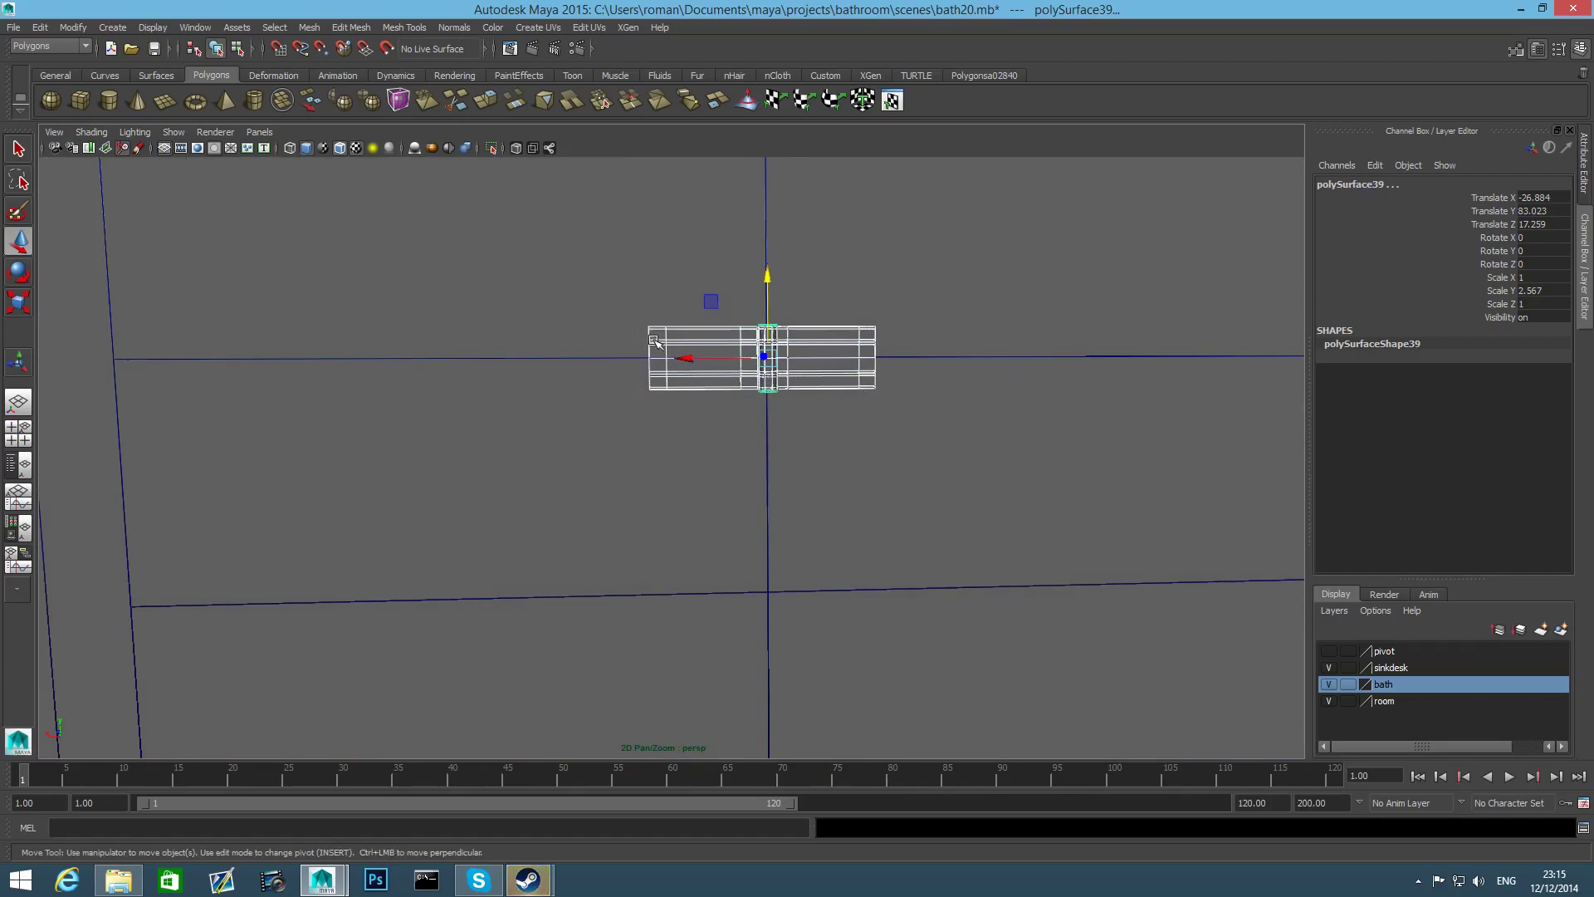
{"action": "left_click_drag", "start_coordinate": [776, 371], "coordinate": [815, 488], "text": "alt"}
{"action": "left_click_drag", "start_coordinate": [915, 524], "coordinate": [768, 366], "text": "alt"}
{"action": "left_click_drag", "start_coordinate": [886, 583], "coordinate": [844, 576], "text": "alt"}
{"action": "right_click_drag", "start_coordinate": [845, 577], "coordinate": [703, 541], "text": "alt"}
{"action": "left_click_drag", "start_coordinate": [776, 514], "coordinate": [754, 534], "text": "alt"}
{"action": "middle_click_drag", "start_coordinate": [901, 442], "coordinate": [879, 481], "text": "alt"}
{"action": "mouse_move", "coordinate": [879, 481]}
{"action": "right_mouse_down", "text": "alt"}
{"action": "mouse_move", "coordinate": [790, 481]}
{"action": "mouse_move", "coordinate": [882, 499]}
{"action": "right_mouse_up", "text": "alt"}
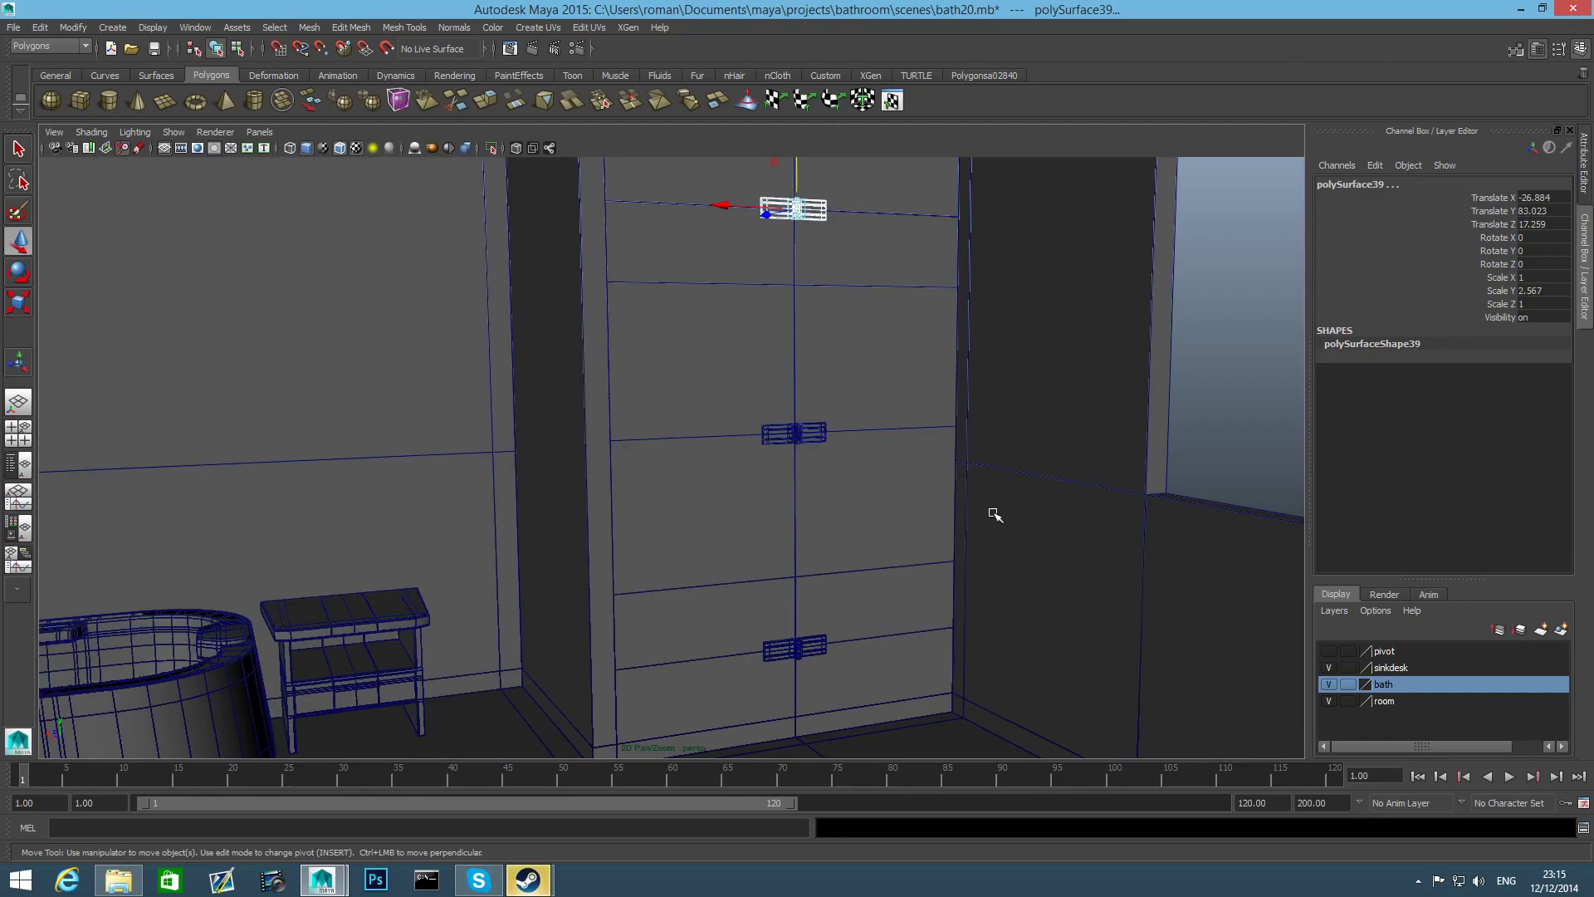
{"action": "left_click_drag", "start_coordinate": [856, 377], "coordinate": [859, 423], "text": "alt"}
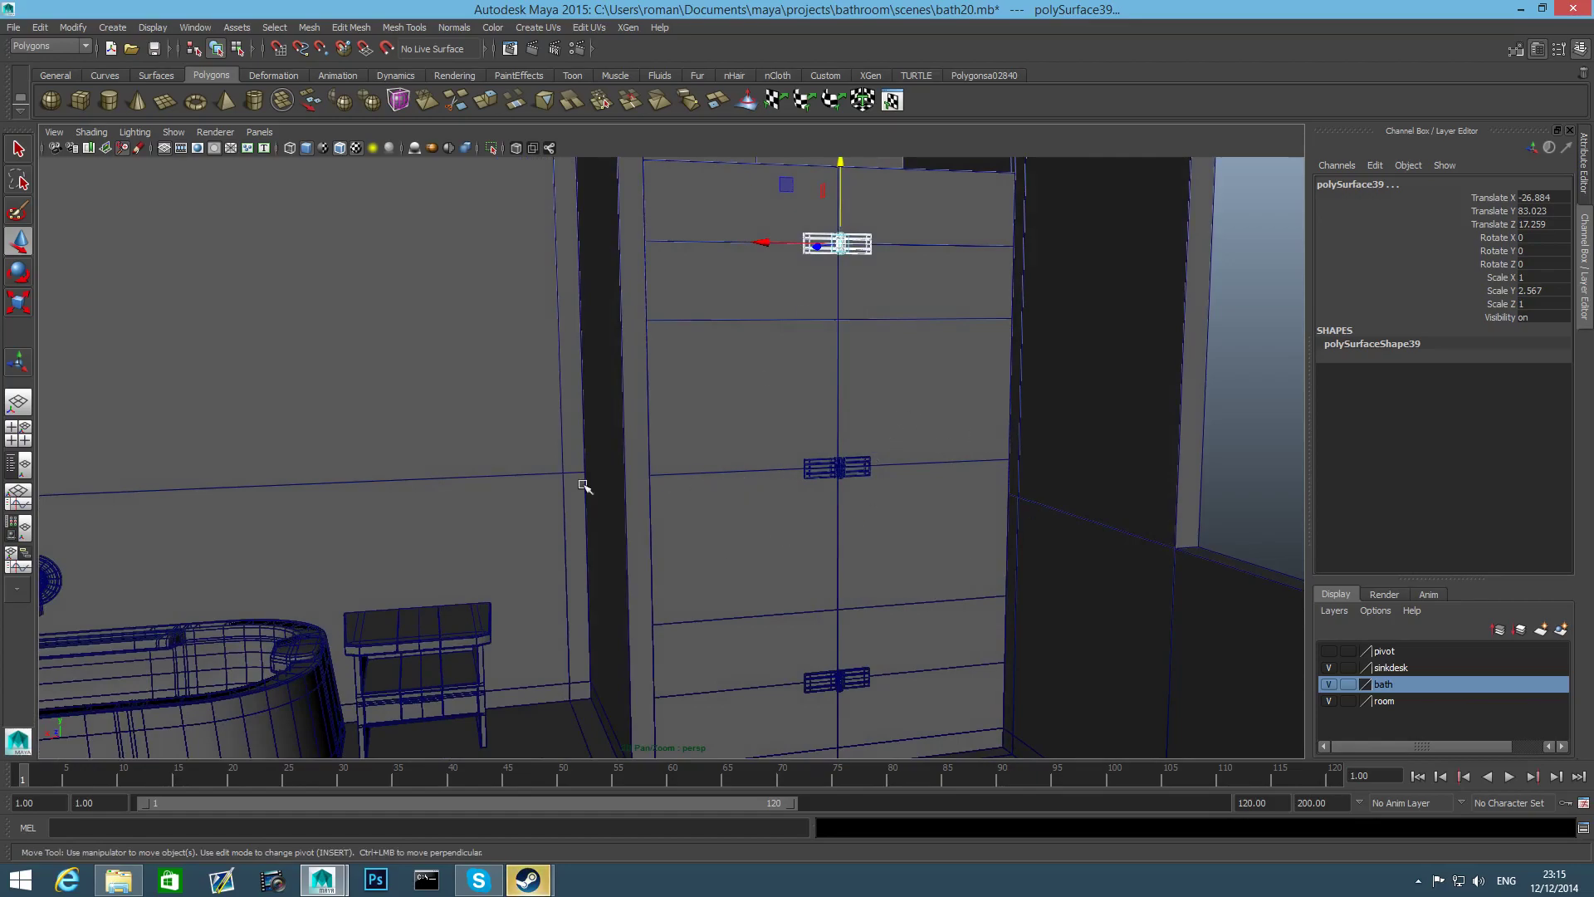
Save the scene under the new file name bath22.mb in the project's scenes folder
{"action": "left_click", "coordinate": [14, 28]}
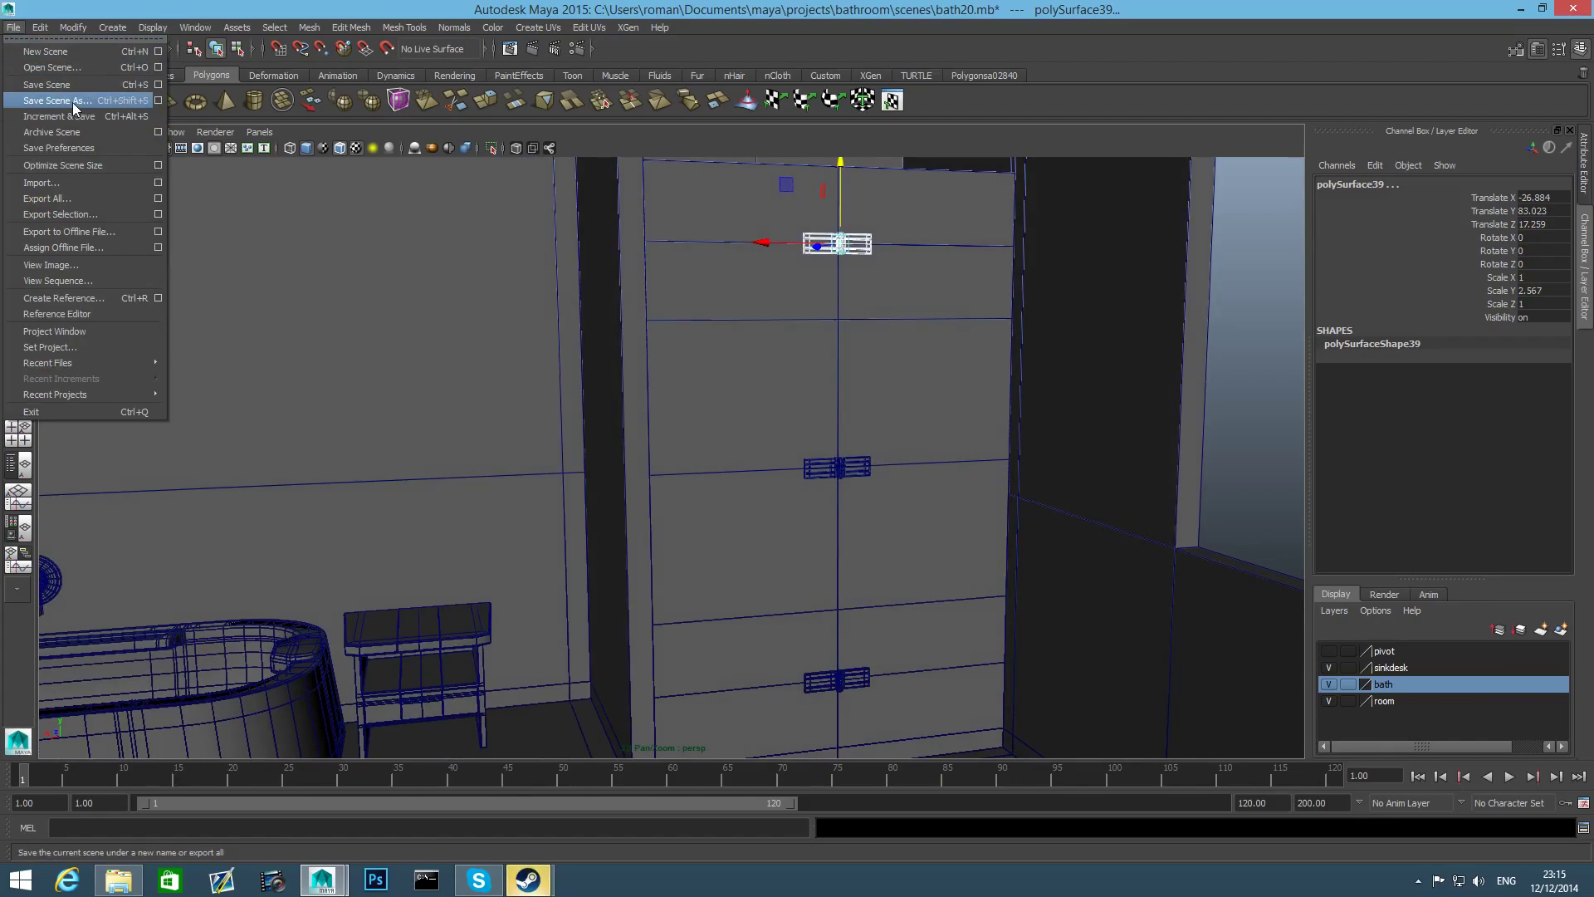
{"action": "left_click", "coordinate": [73, 103]}
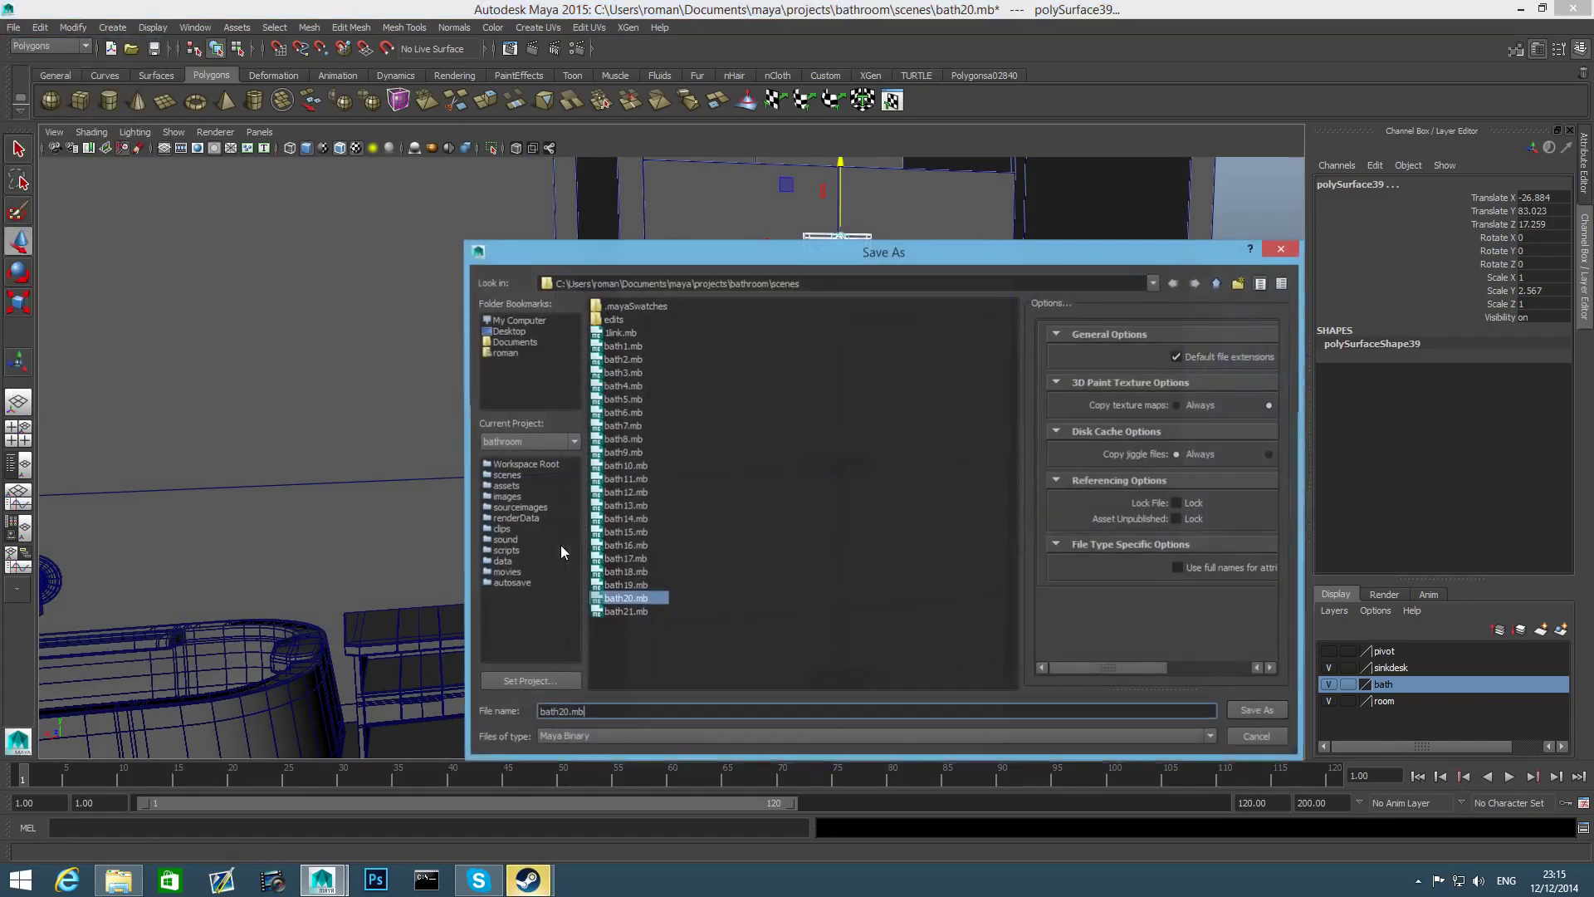
{"action": "left_click", "coordinate": [565, 712]}
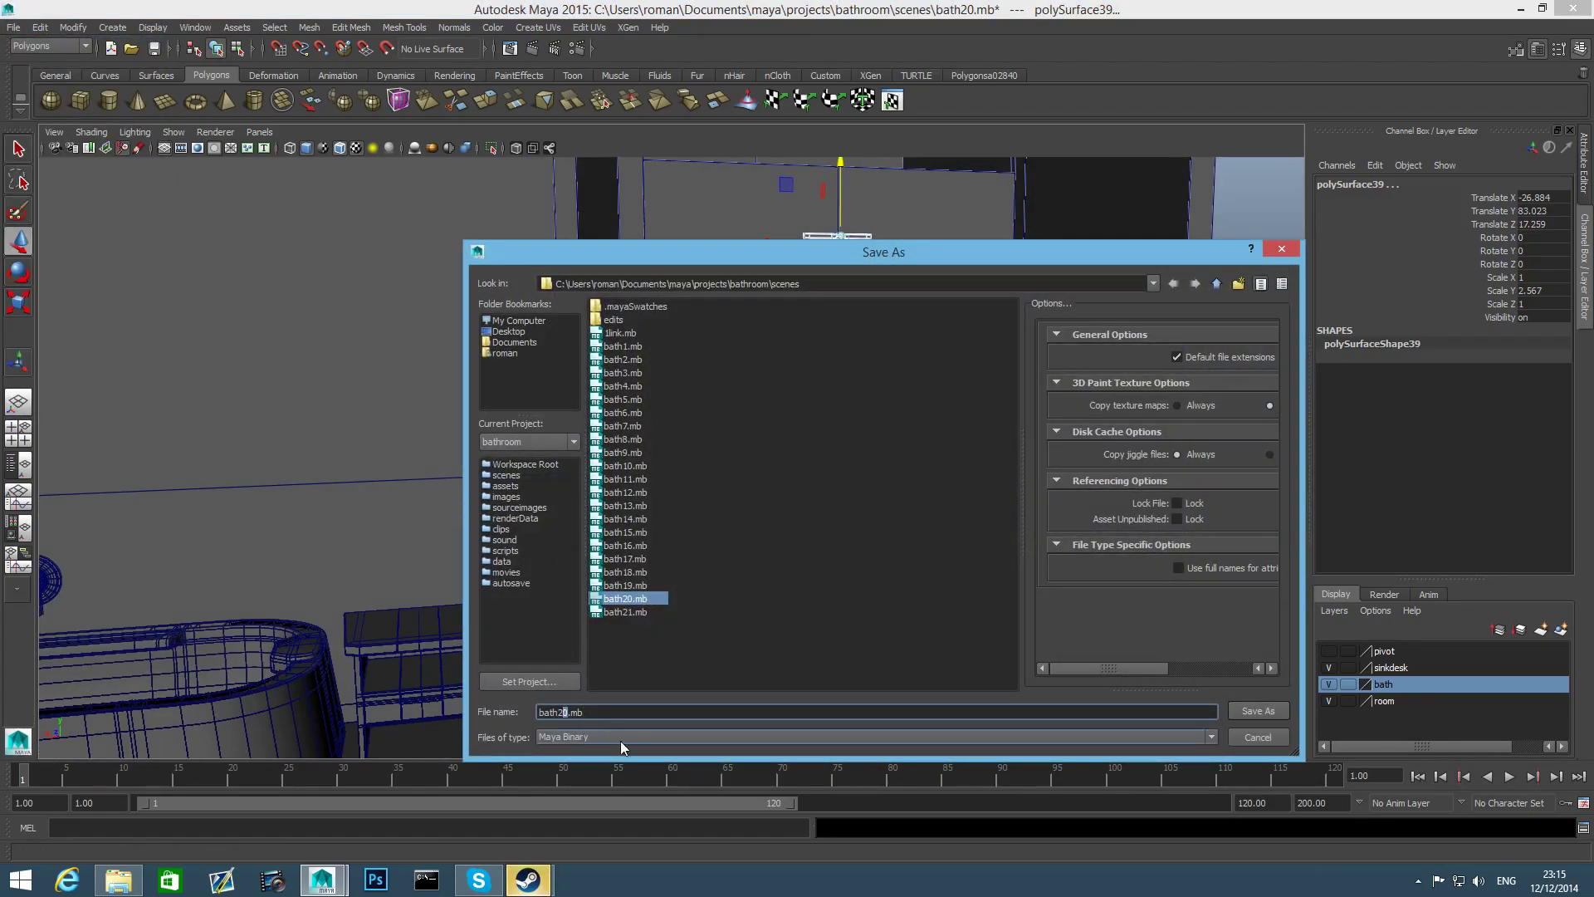
{"action": "key", "text": "BackSpace"}
{"action": "type", "text": "2"}
{"action": "left_click", "coordinate": [1259, 711]}
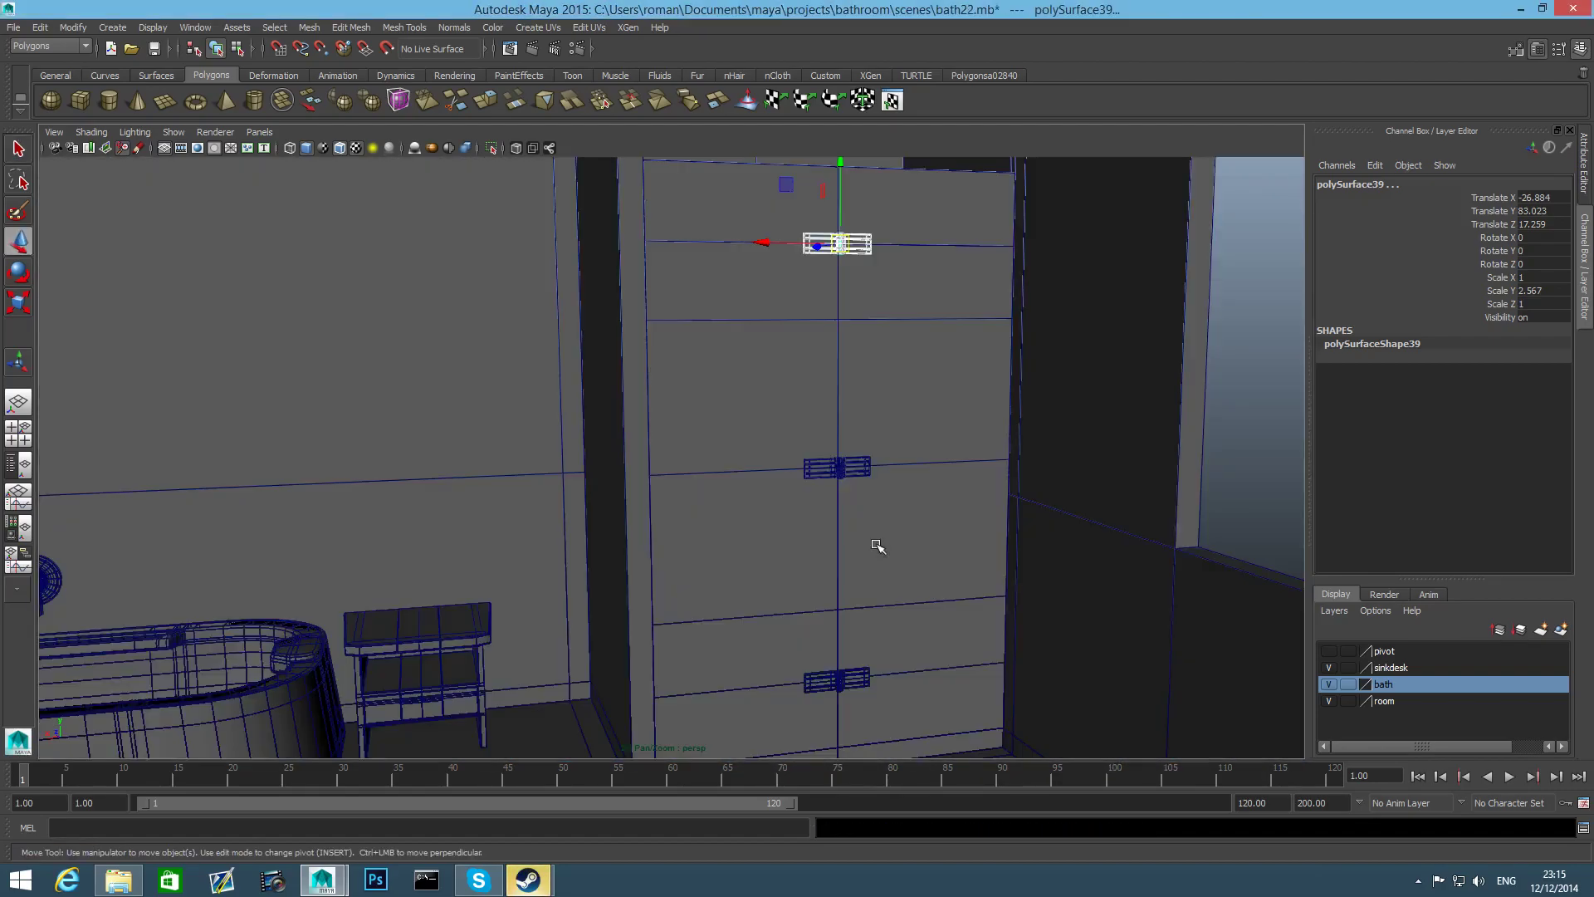
{"action": "left_click_drag", "start_coordinate": [875, 545], "coordinate": [833, 546], "text": "alt"}
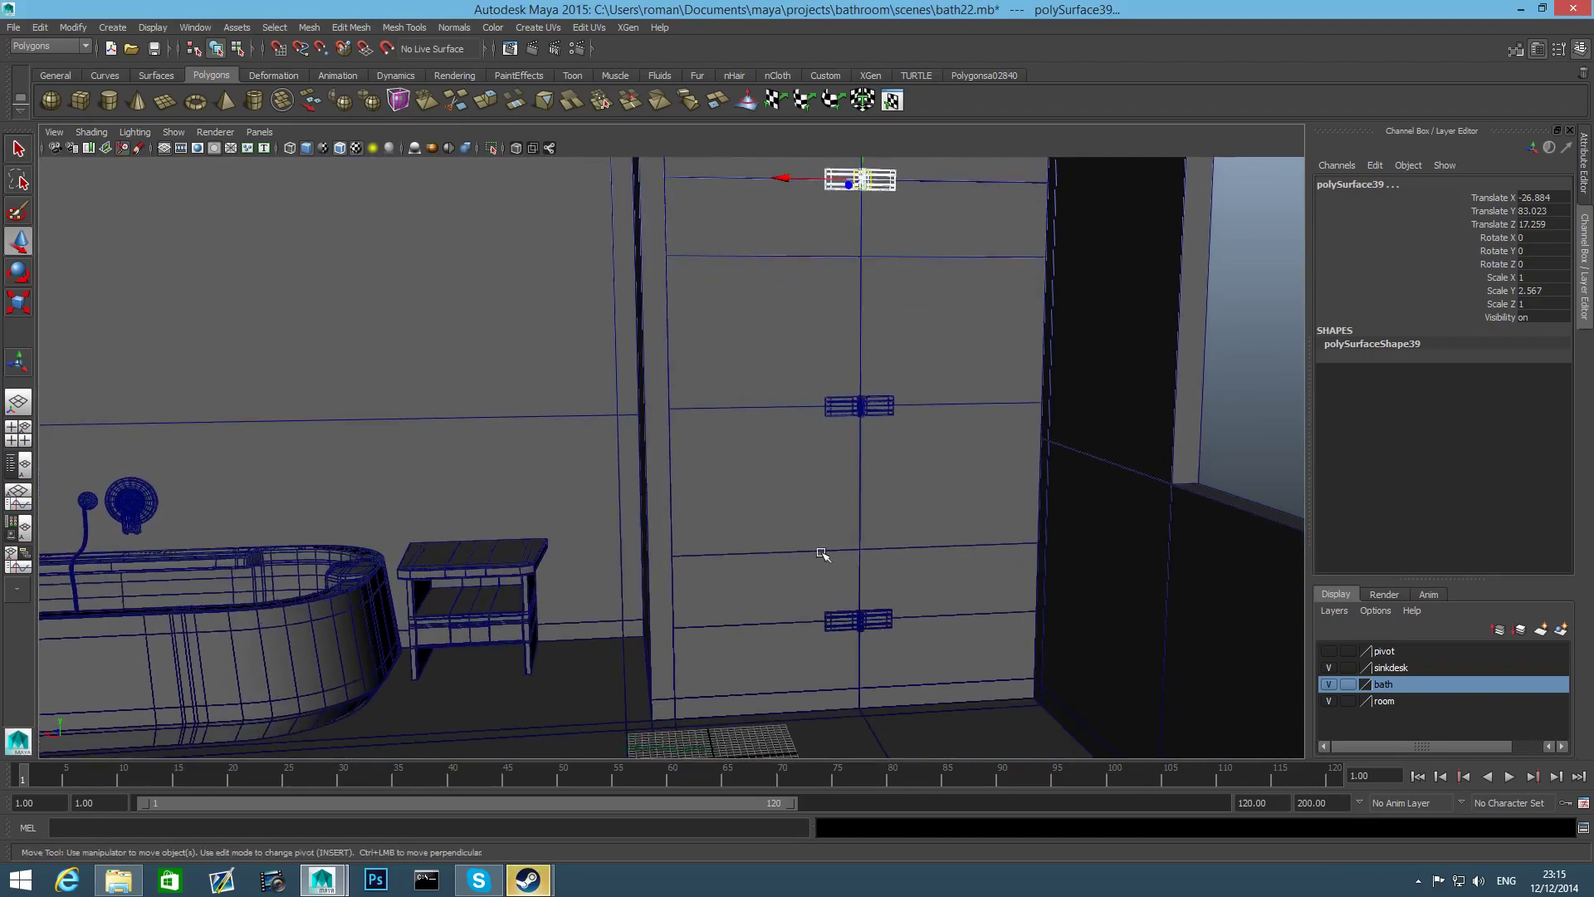